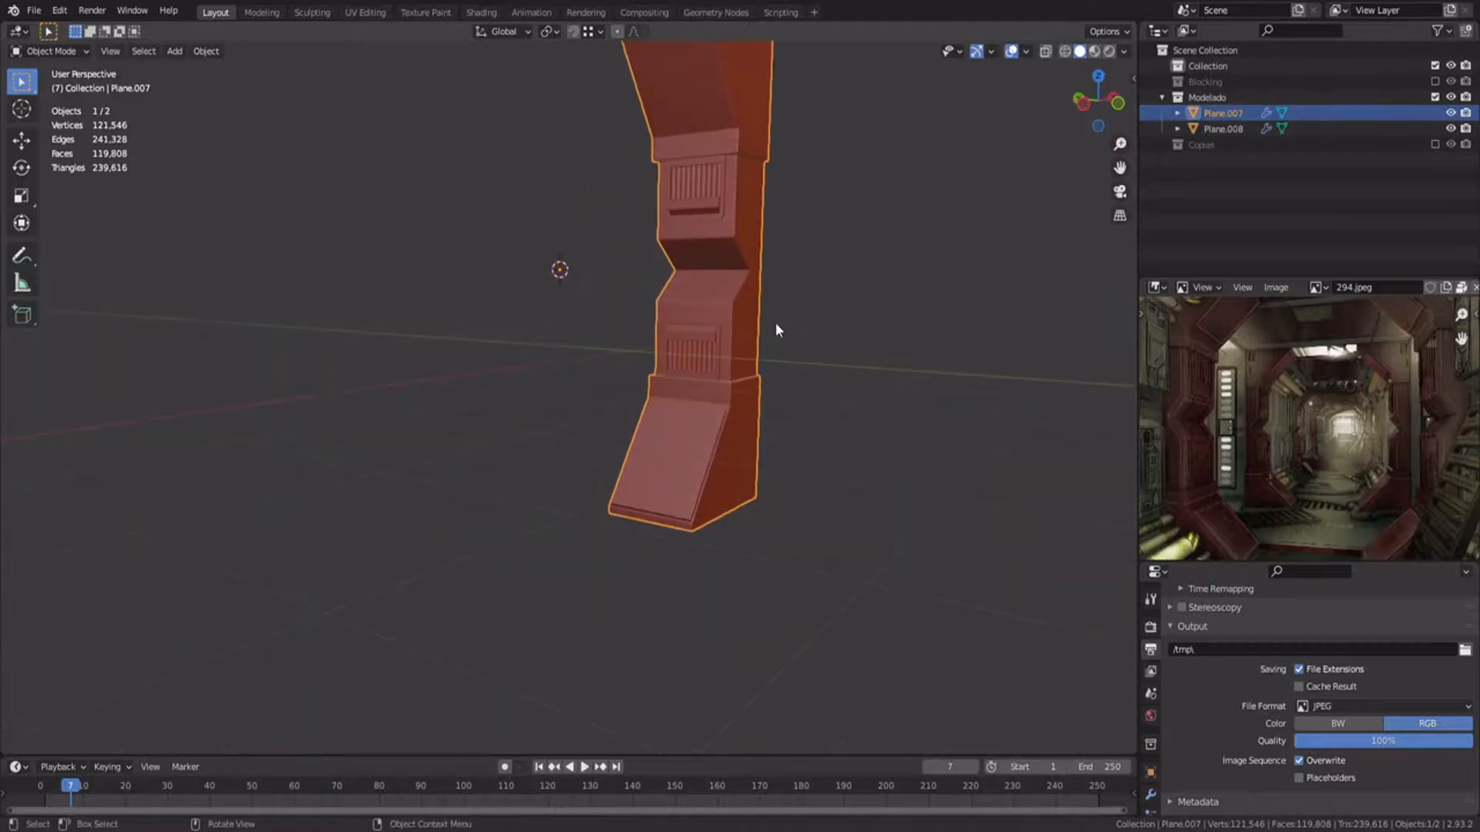
Step: Rename the selected column object, Plane.007, to Columna1
click(1450, 129)
click(1450, 129)
text(Columna1)
key(Return)
Step: Duplicate the column in place and hide the original Columna1
key(shift+d)
right_click(839, 408)
click(1451, 114)
middle_drag(775, 379, 710, 348)
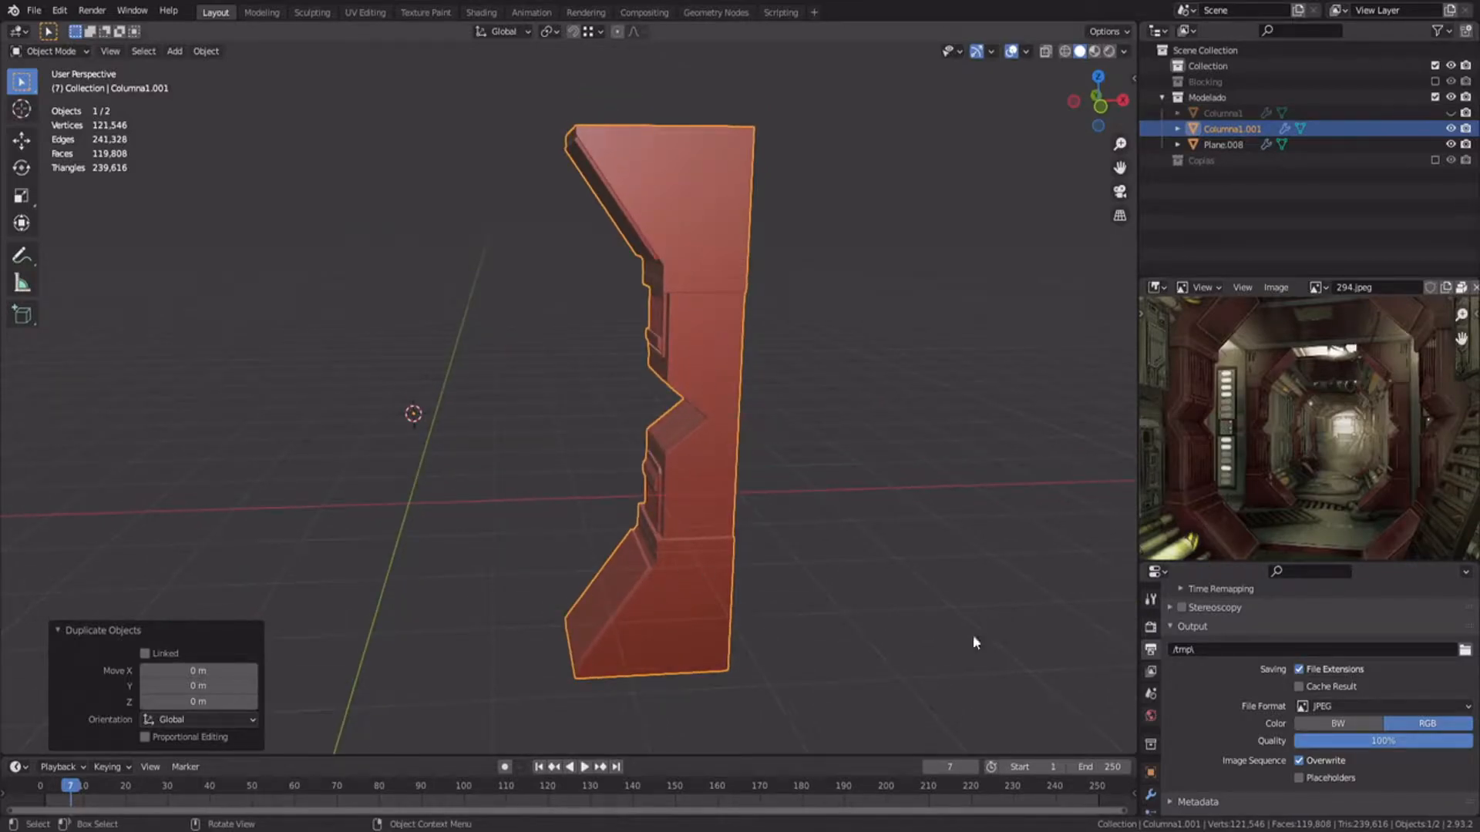
Step: Turn off the Z axis in the duplicate column's Mirror modifier
click(1150, 795)
middle_drag(733, 640, 775, 644)
scroll(775, 645, up, 2)
click(1173, 606)
click(1398, 607)
click(1398, 607)
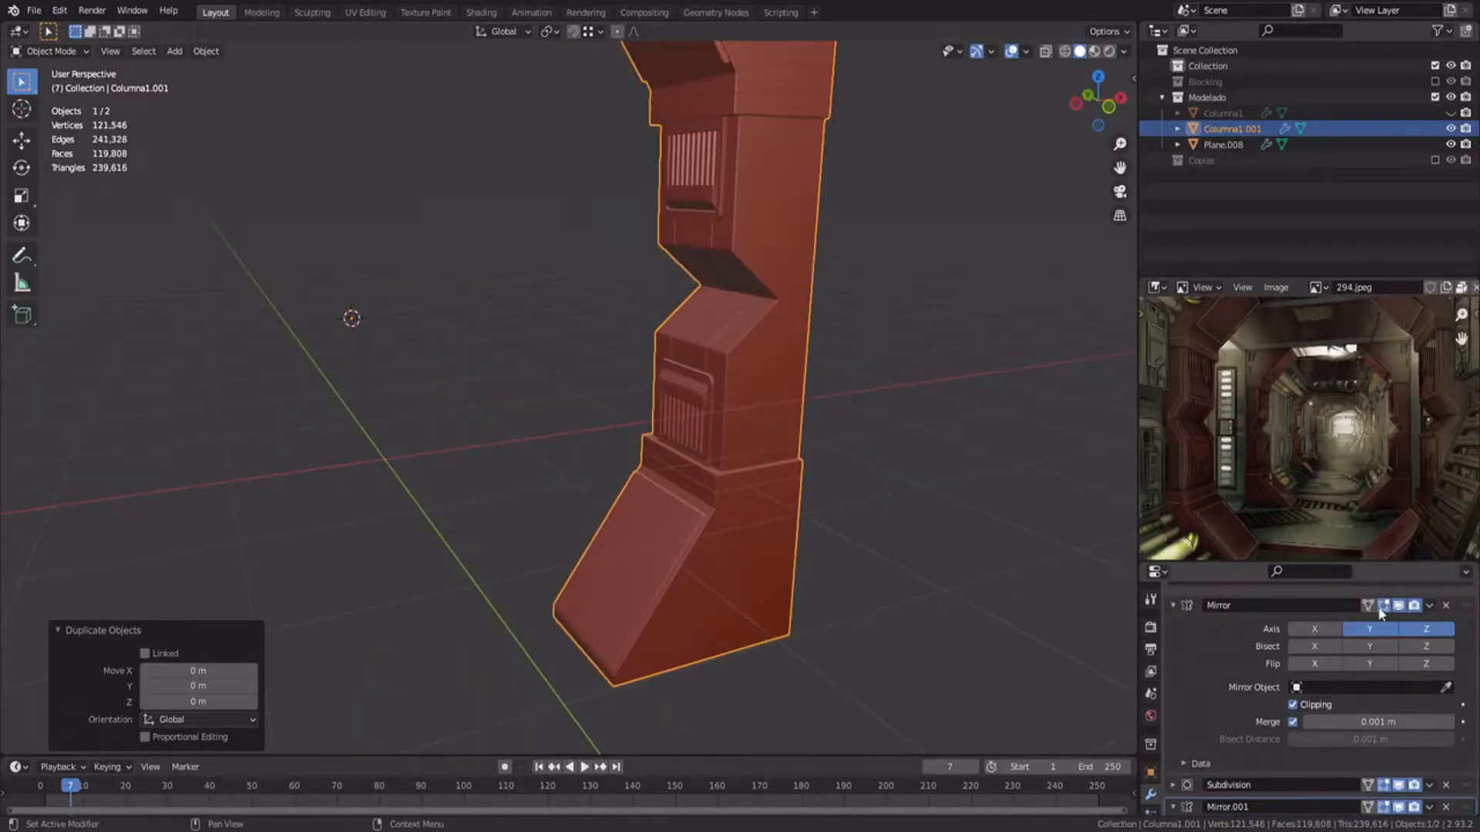
click(1424, 630)
middle_drag(732, 493, 786, 498)
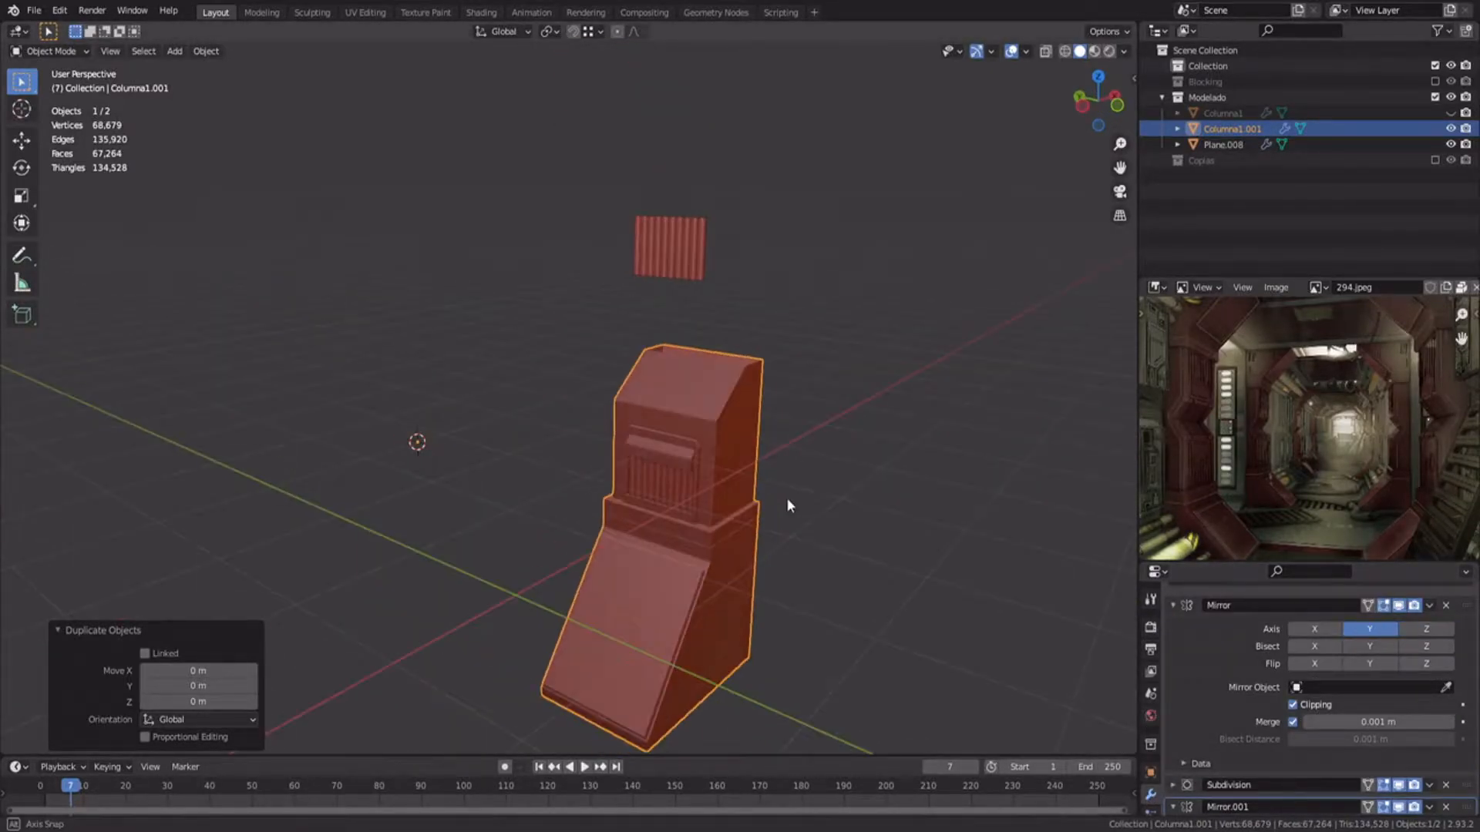
Step: Turn off the Z axis in the Mirror.001 modifier of the vent slats object, Plane.008
click(1175, 606)
click(652, 258)
click(1174, 628)
click(1382, 651)
click(1382, 651)
click(1173, 628)
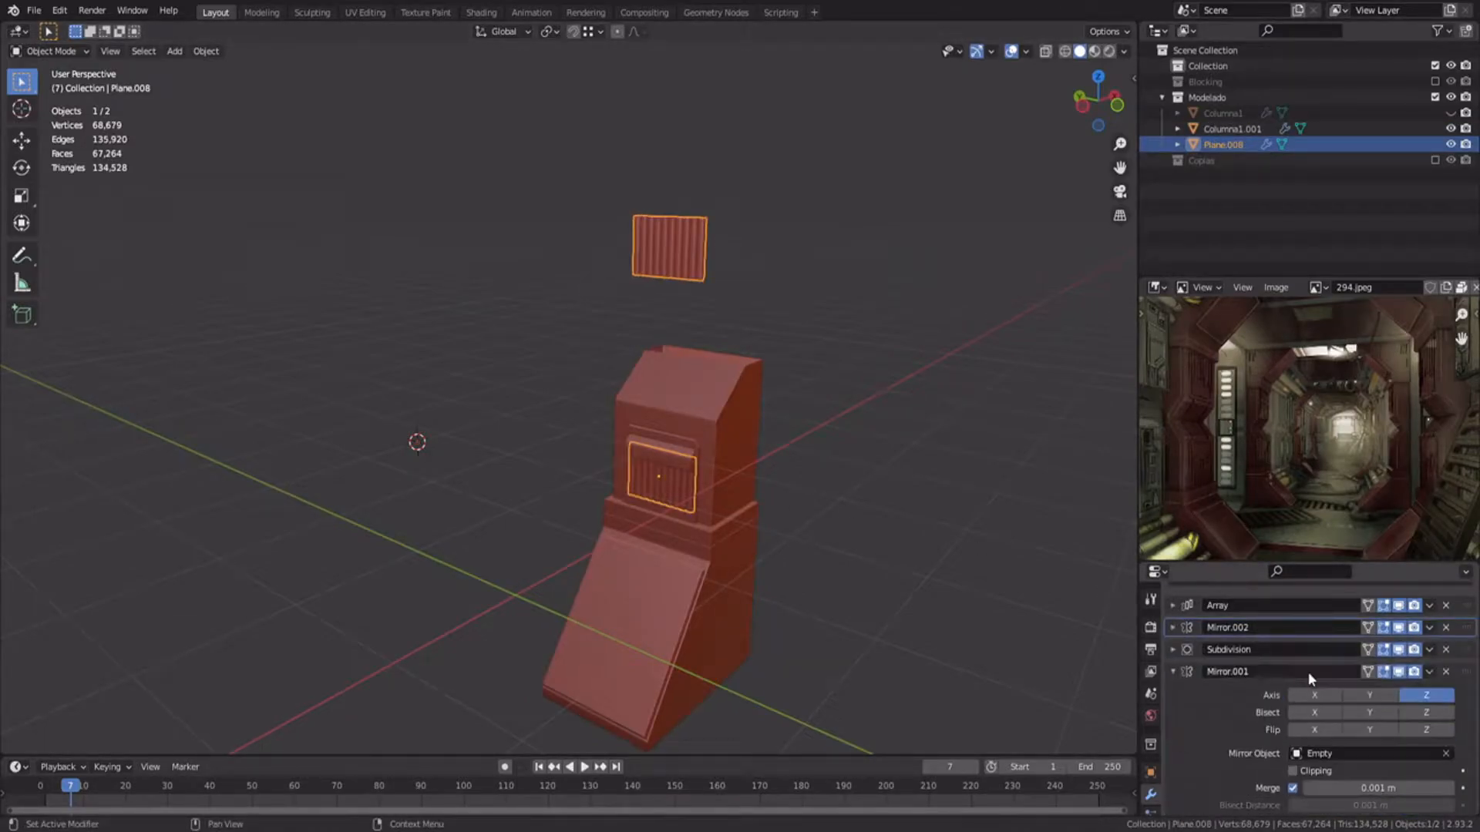
click(1422, 696)
click(871, 513)
scroll(869, 513, up, 2)
middle_drag(661, 477, 820, 464)
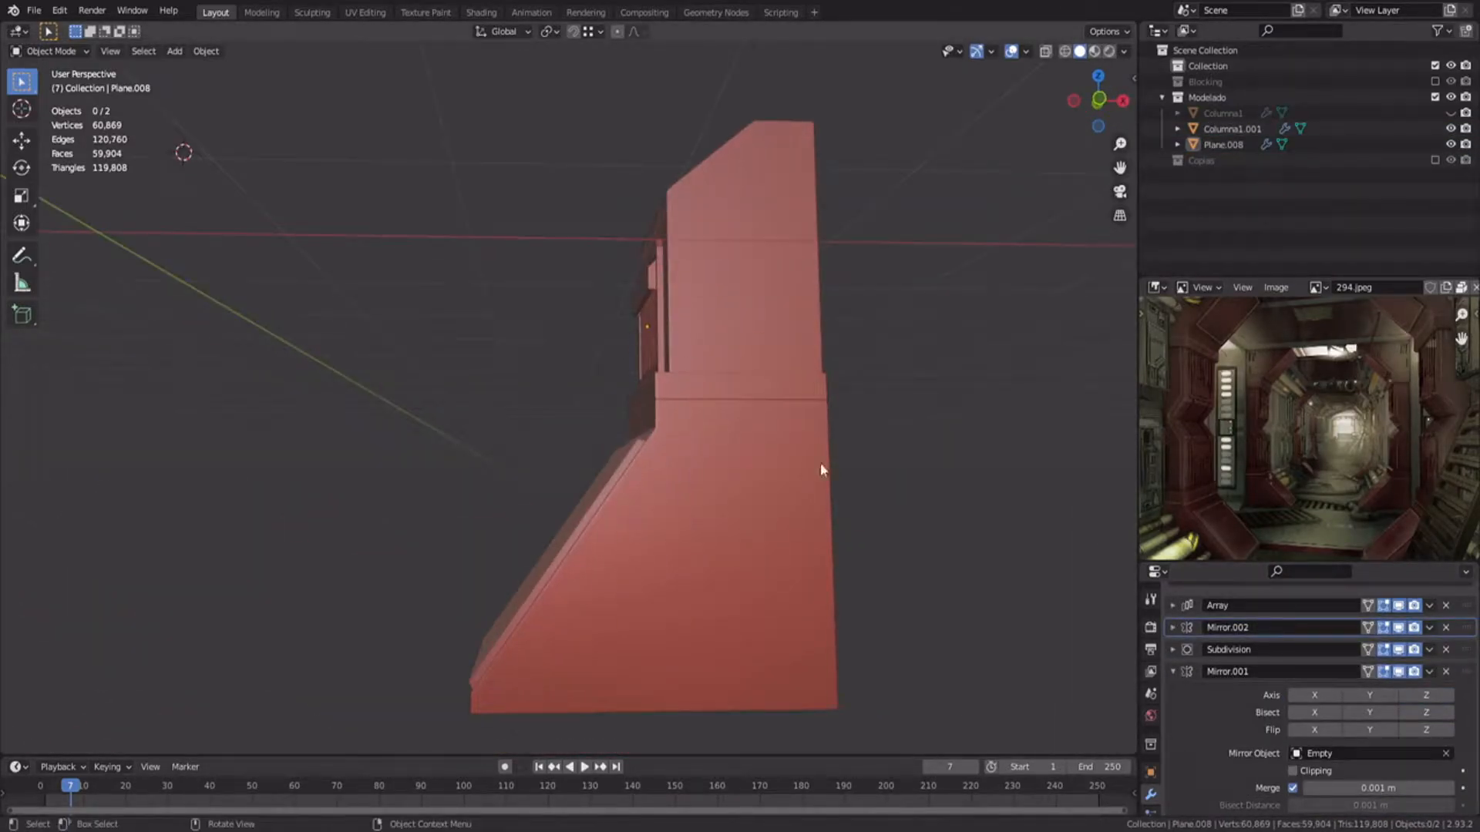
Step: Enable the Z axis in the duplicate column's Mirror modifier and apply that modifier
click(794, 516)
click(1172, 605)
click(1410, 629)
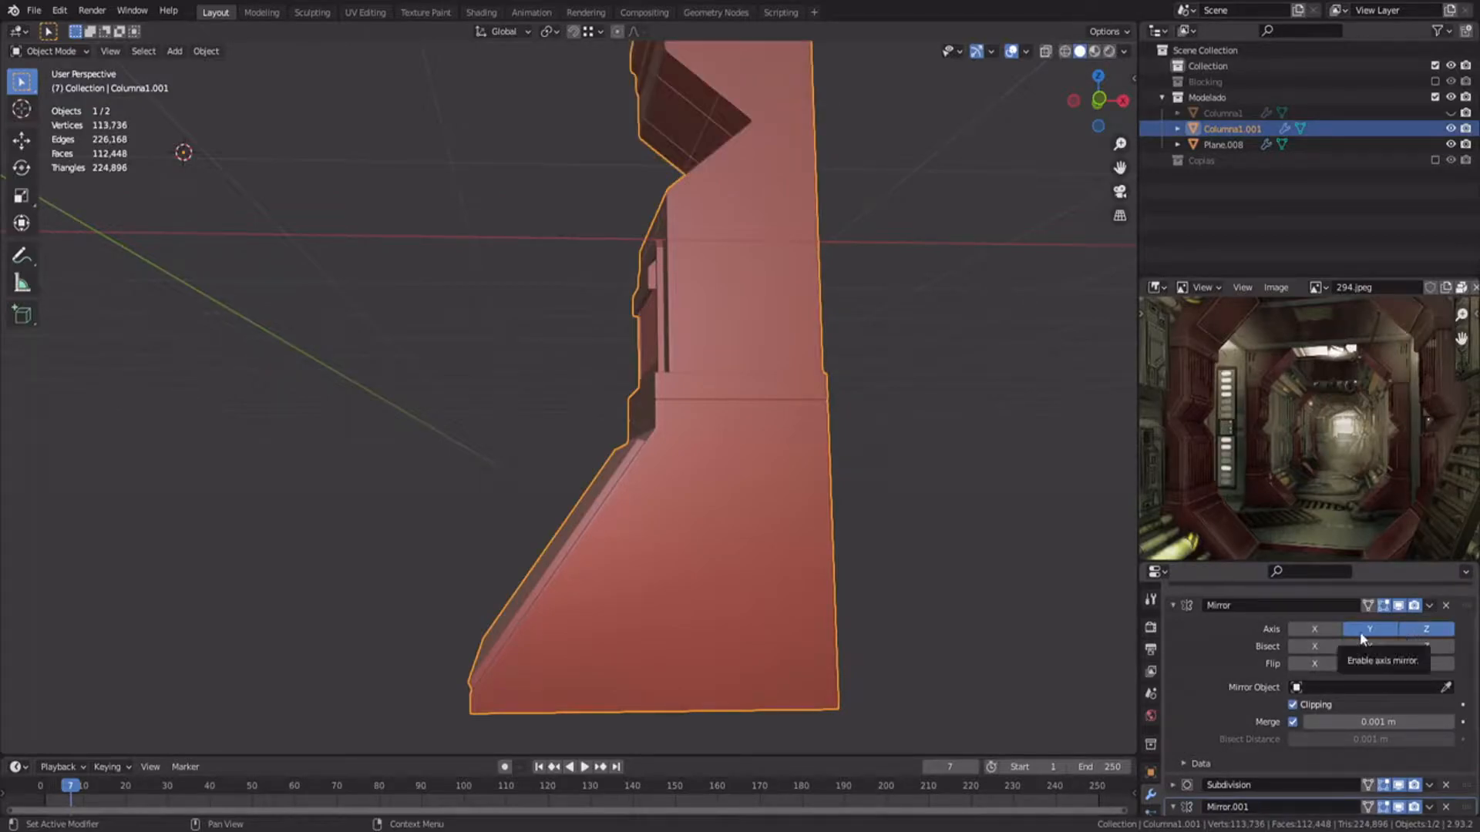
key(ctrl+a)
click(925, 532)
Step: In wireframe front view, delete the band of vertices just below the middle of the duplicate column
middle_drag(887, 509, 708, 461)
click(657, 515)
key(Tab)
key(KP_1)
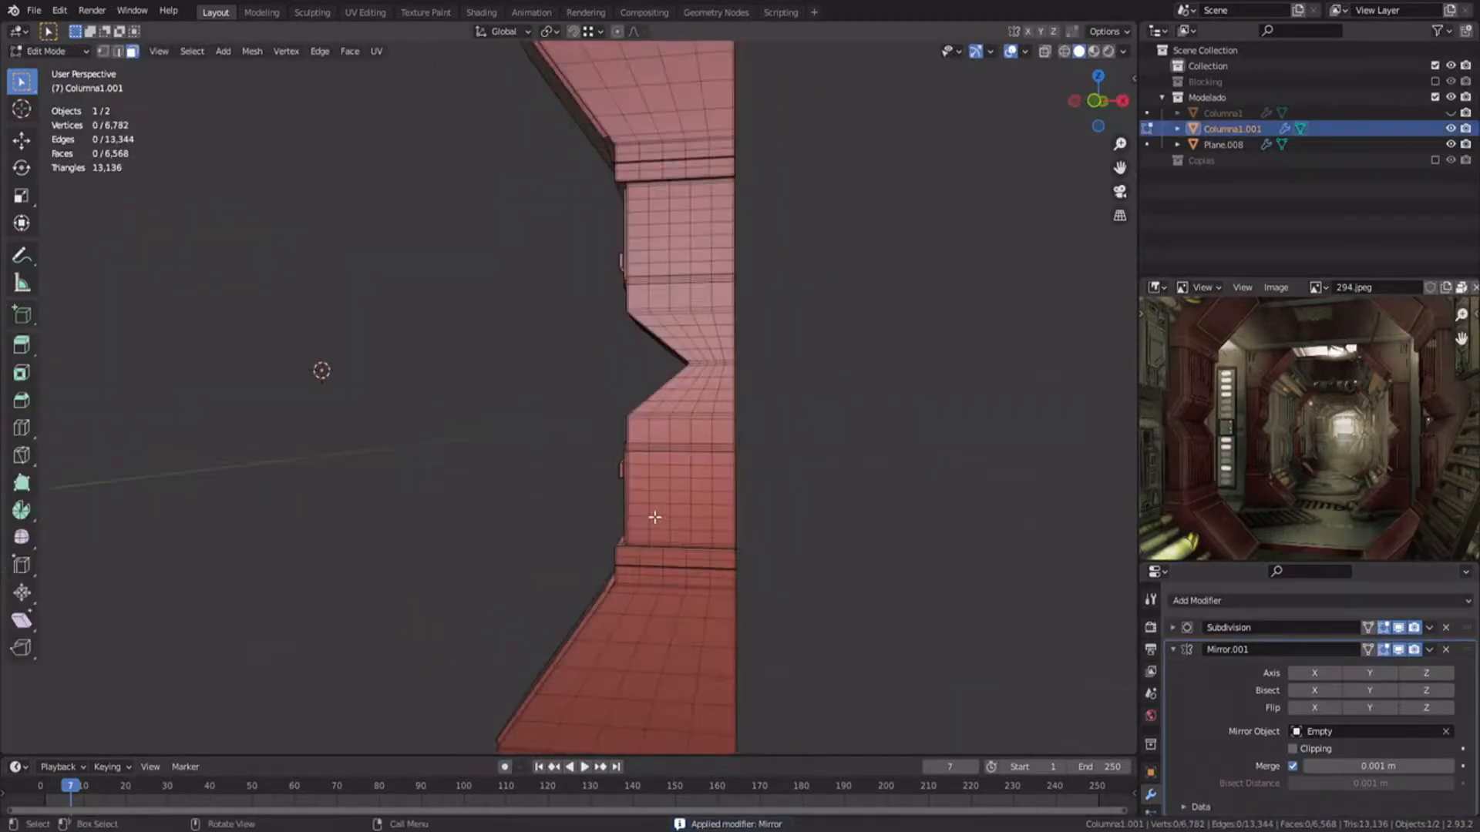
key(z)
key(1)
scroll(689, 396, up, 5)
scroll(458, 401, up, 5)
drag(562, 370, 885, 432)
key(x)
click(882, 429)
Step: Delete the disconnected lower half of the duplicate column's mesh
key(l)
key(x)
click(835, 447)
key(Tab)
scroll(509, 417, down, 5)
key(z)
mouse_move(617, 389)
middle_down()
mouse_move(723, 347)
mouse_move(697, 397)
middle_up()
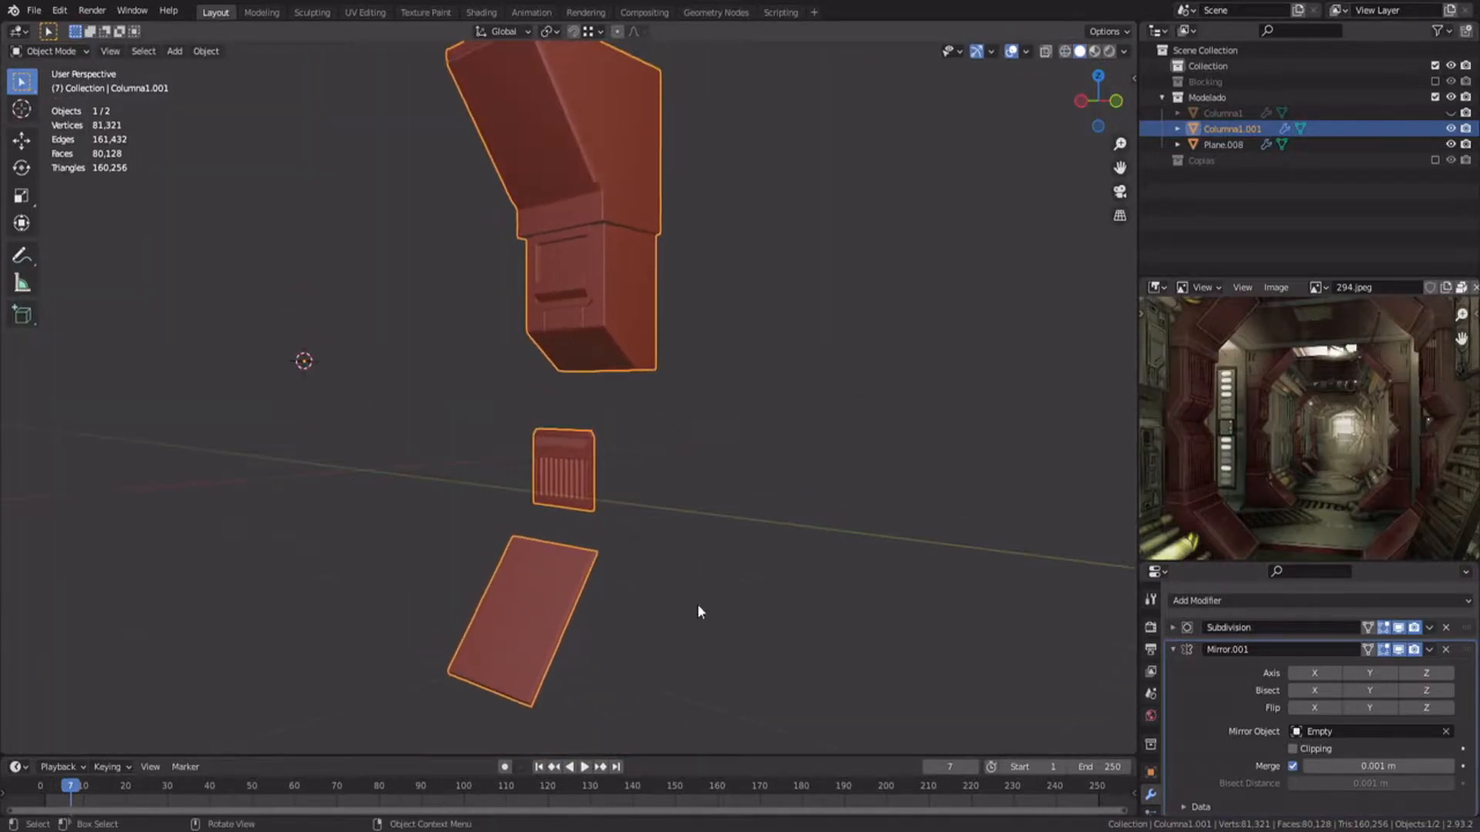
Step: Delete the leftover lower vent panel and sloped plate from the column mesh
click(614, 507)
click(536, 566)
key(g)
right_click(632, 494)
key(Tab)
key(l)
key(l)
key(x)
click(573, 460)
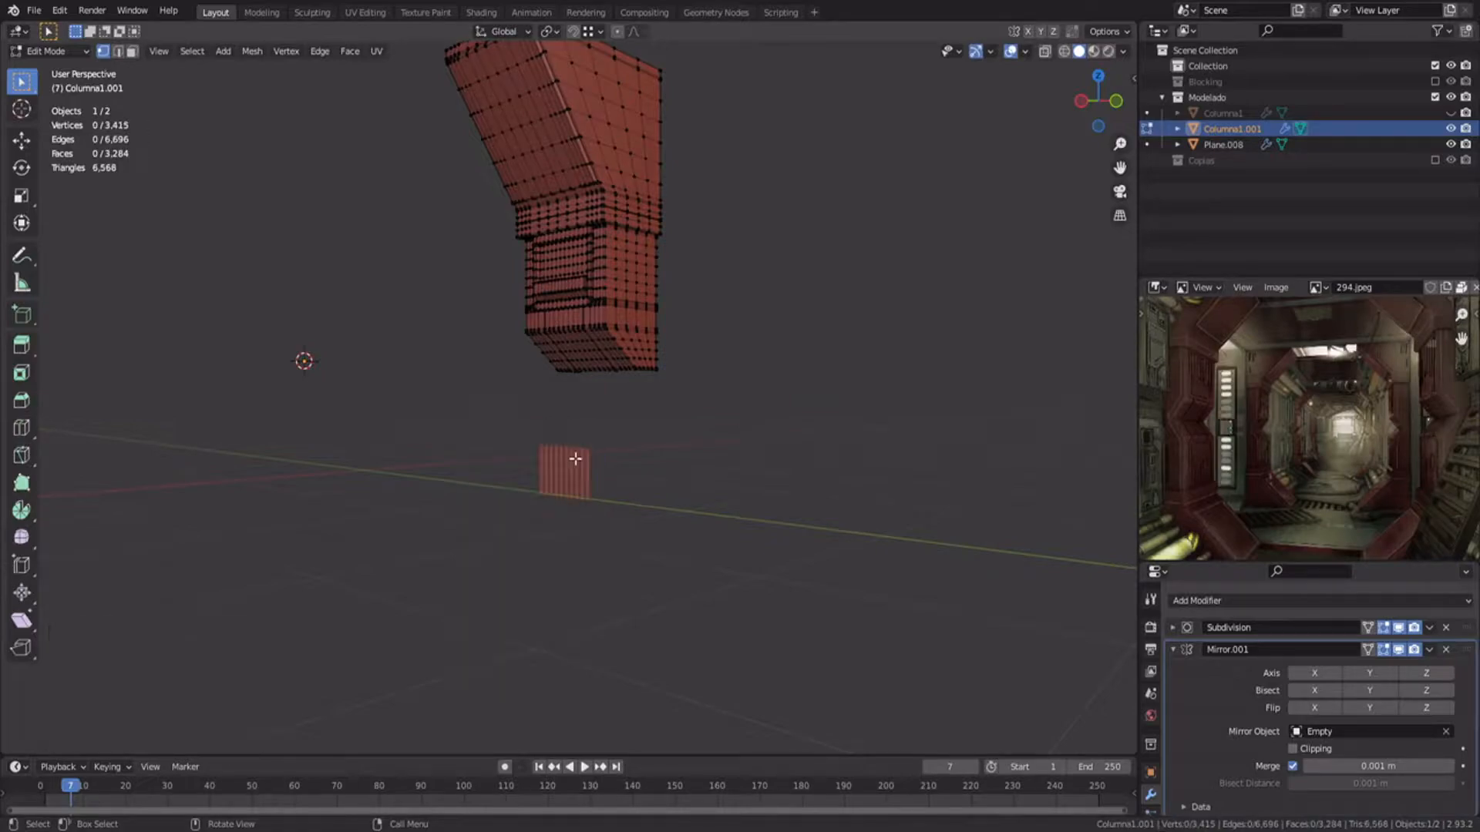
Step: Apply the Mirror.001 modifier on the vent slats object, Plane.008
key(Tab)
click(564, 471)
key(ctrl+a)
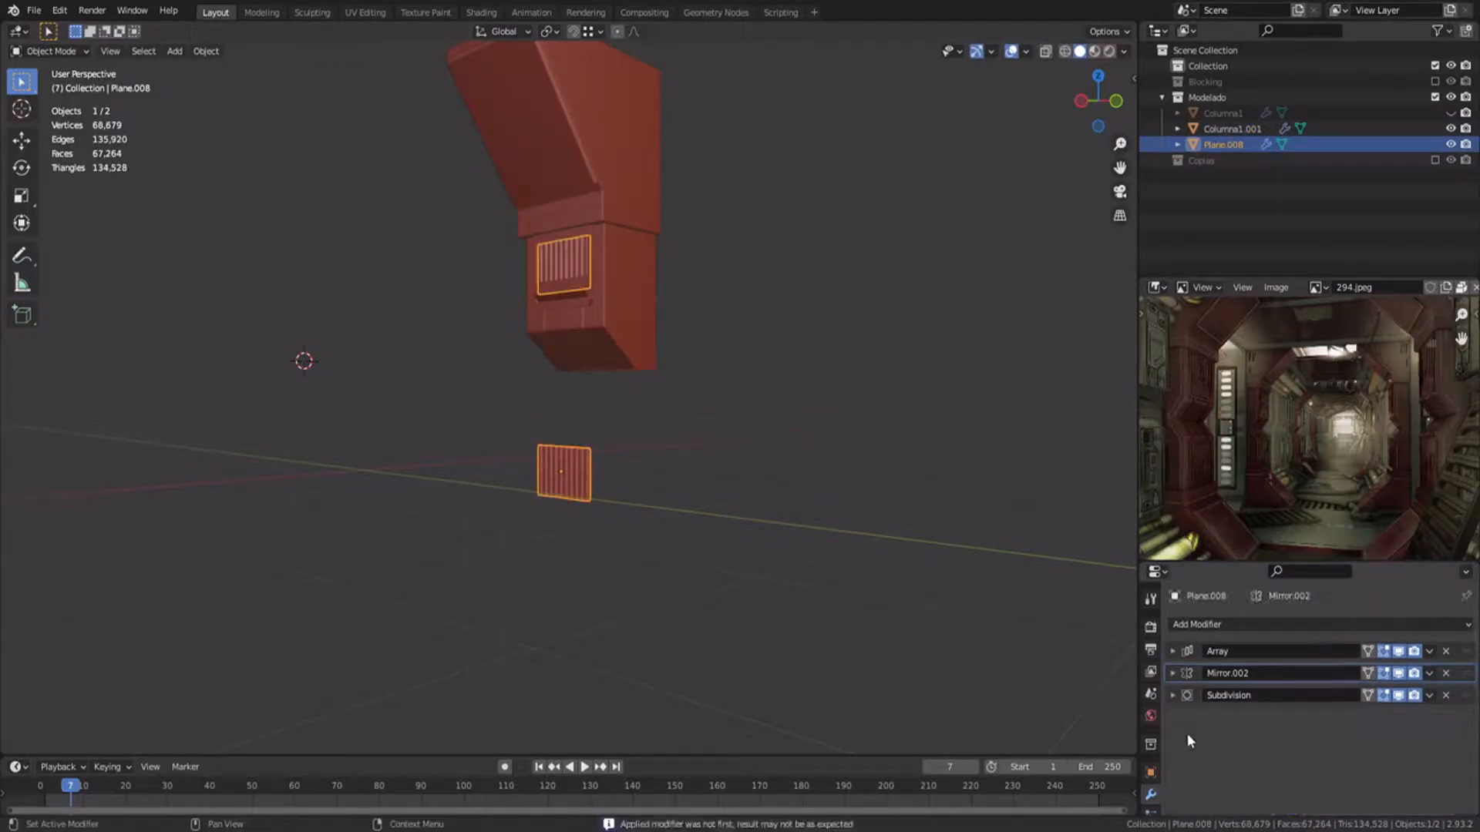
Step: Delete the lower set of vent slats from Plane.008 and save the file
key(Tab)
key(x)
key(Escape)
click(589, 455)
key(l)
key(x)
click(588, 455)
key(Tab)
click(588, 453)
key(ctrl+s)
Step: Select the vertical edge path nearest the straight back edge on the side of the column's flared upper part
middle_drag(588, 453, 546, 369)
click(534, 303)
key(Tab)
key(KP_1)
scroll(632, 323, up, 3)
scroll(633, 324, down, 2)
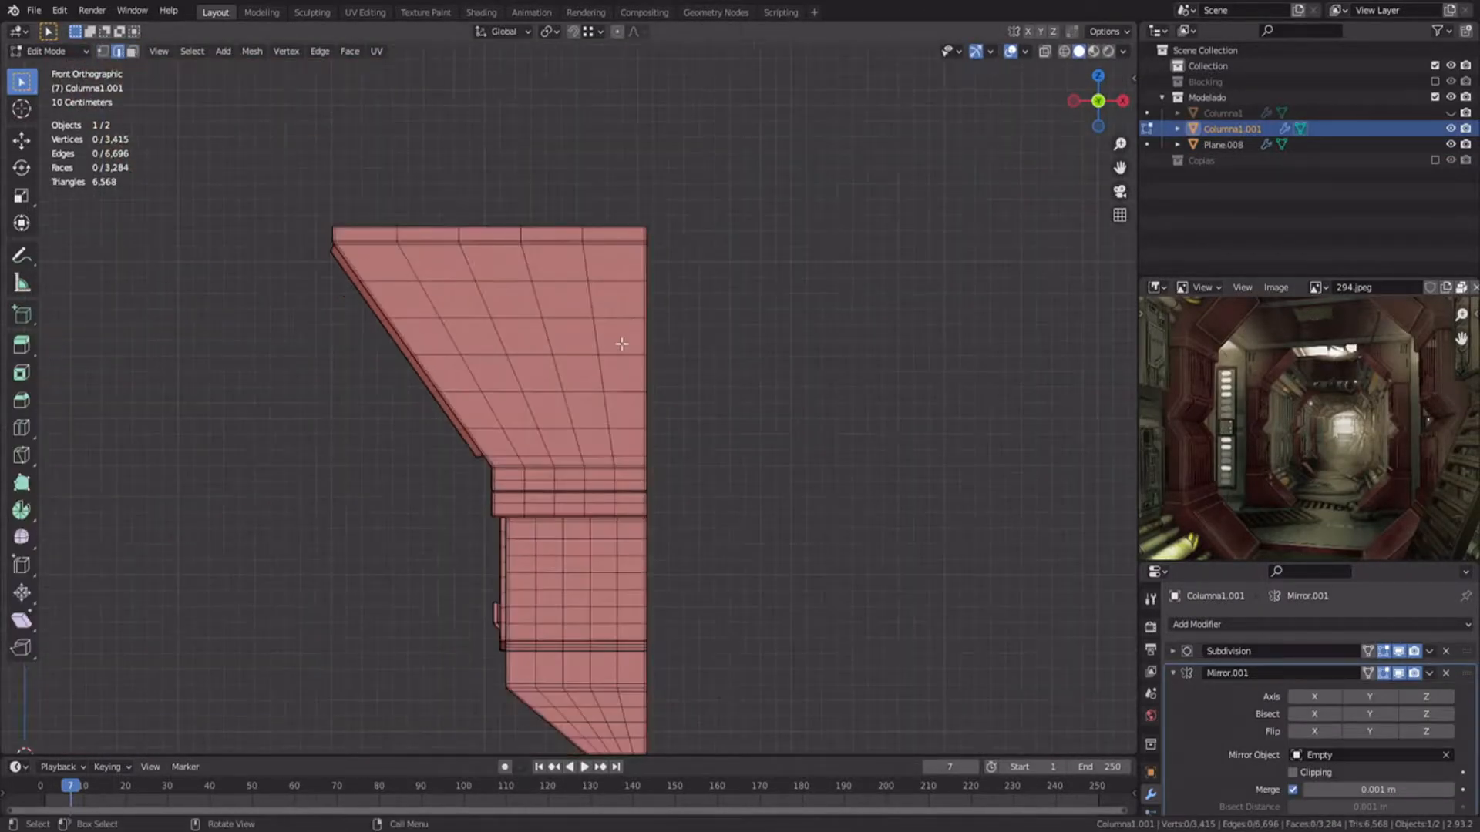
scroll(622, 350, up, 5)
click(671, 497)
scroll(665, 462, down, 2)
ctrl+click(591, 121)
middle_drag(633, 284, 650, 315)
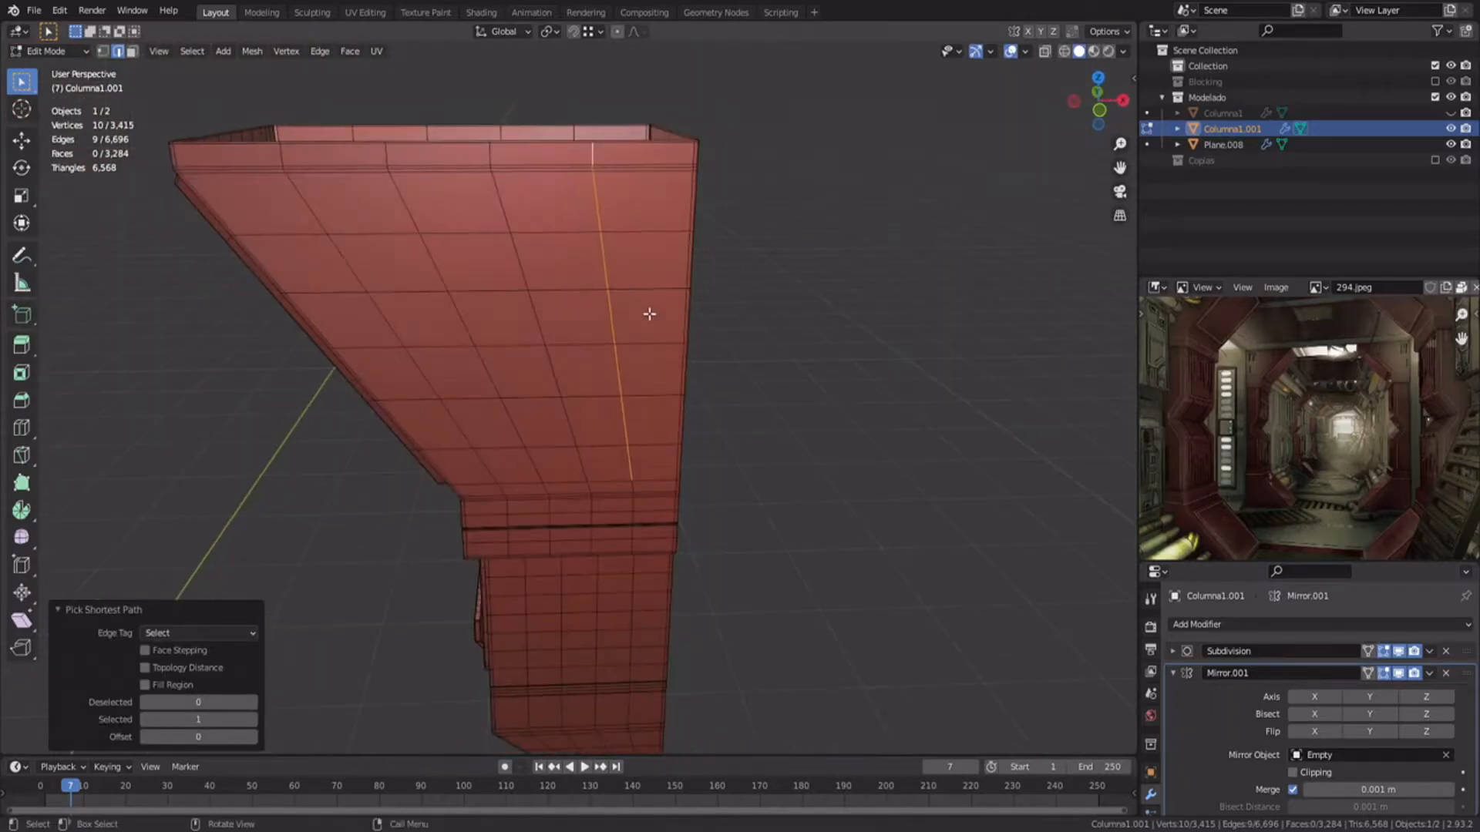
Step: Delete one half of the column mesh in wireframe side view and enable the Y axis in its Mirror.001 modifier
key(KP_1)
key(ctrl+KP_3)
scroll(764, 354, down, 4)
key(1)
shift+middle_drag(764, 354, 790, 291)
key(shift+z)
mouse_move(362, 165)
mouse_down()
mouse_move(540, 648)
mouse_move(528, 662)
mouse_up()
key(x)
click(438, 487)
key(Tab)
key(shift+z)
mouse_move(574, 494)
middle_down()
mouse_move(552, 534)
mouse_move(478, 539)
middle_up()
click(1370, 697)
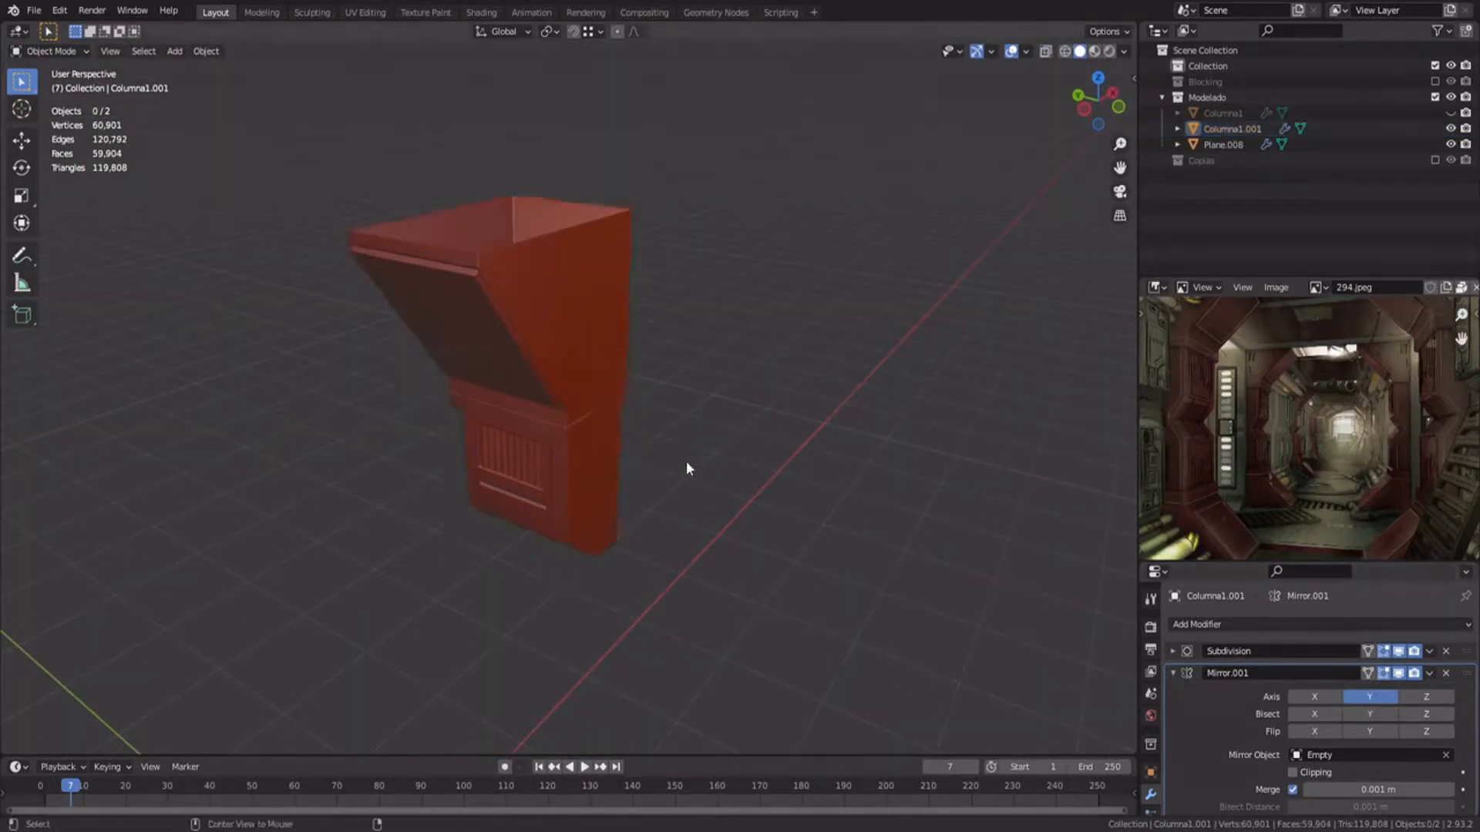
Step: Flatten the flared part's edge line nearest the back edge to 0 on X and move it along X closer to that edge
middle_drag(686, 464, 586, 443)
key(Tab)
scroll(522, 334, up, 5)
key(3)
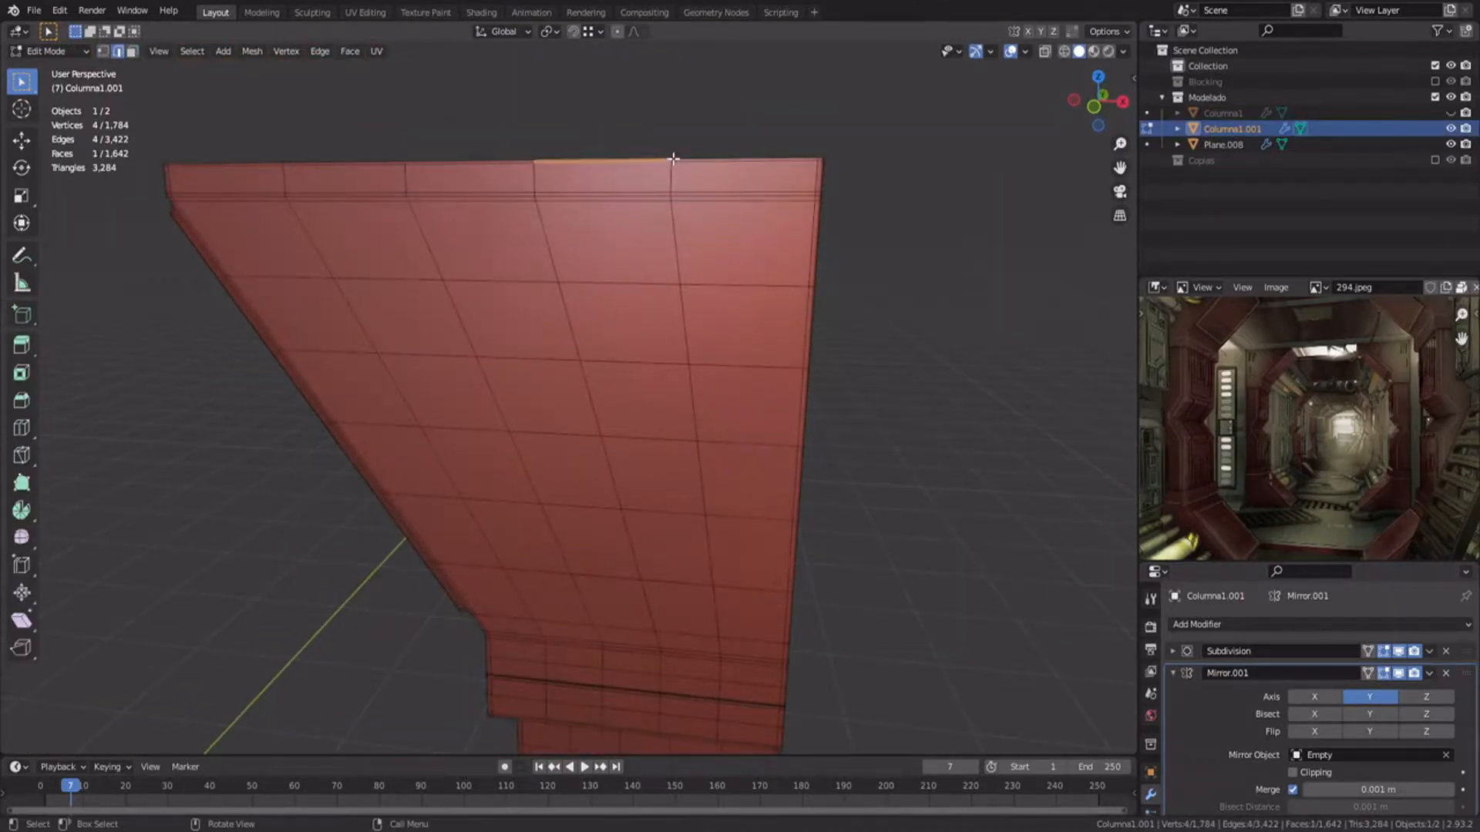
shift+scroll(666, 327, down, 4)
ctrl+click(729, 398)
key(s)
key(x)
key(0)
key(Return)
key(g)
key(x)
click(773, 401)
Step: Flatten the second edge line from the back to 0 on X and move it along X towards the first straightened line
shift+middle_drag(773, 402, 822, 590)
scroll(608, 159, down, 4)
shift+middle_drag(746, 516, 747, 422)
shift+middle_drag(681, 354, 694, 517)
scroll(606, 396, up, 5)
click(723, 525)
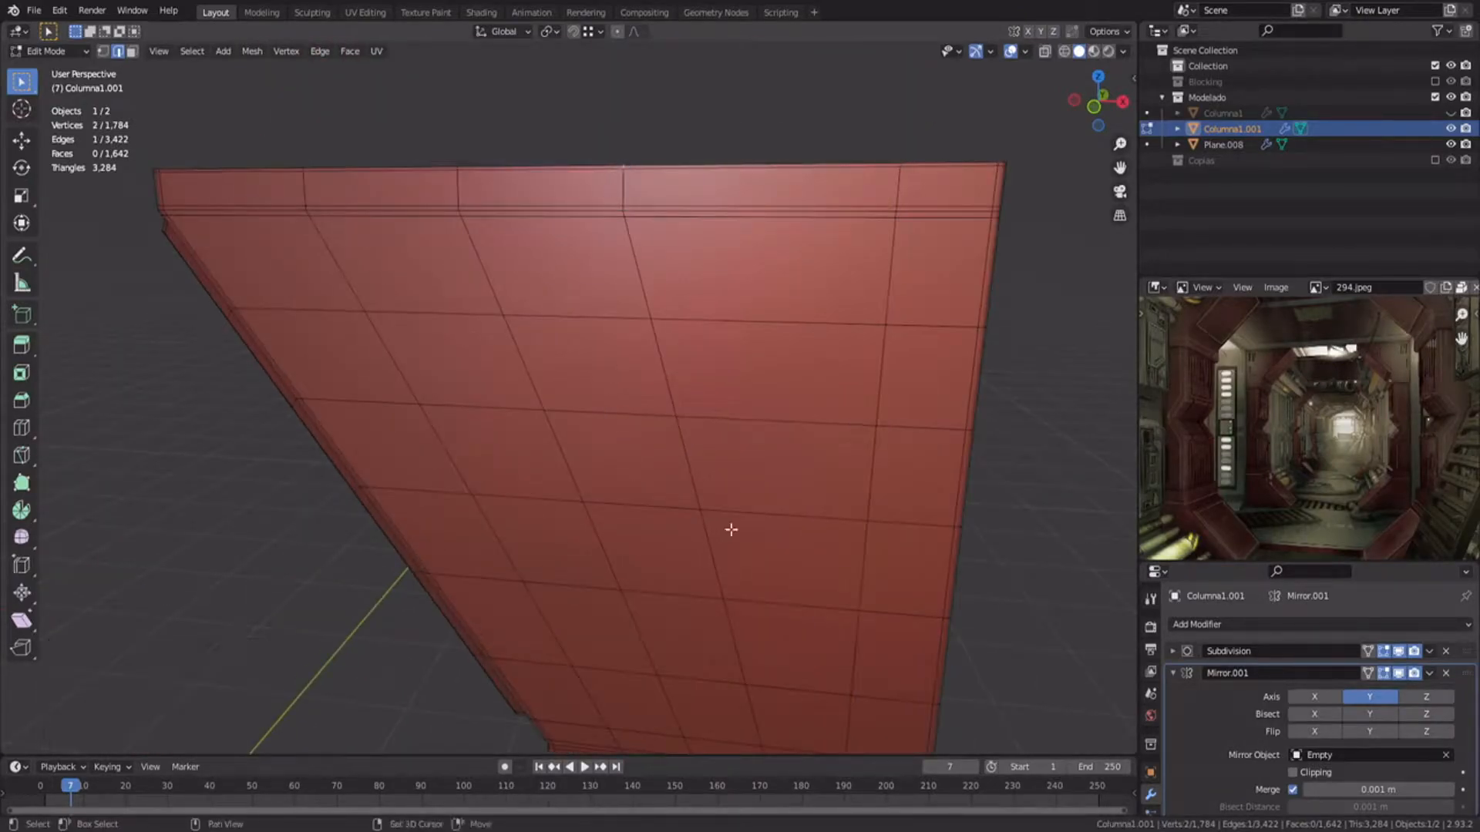
shift+scroll(751, 559, down, 3)
ctrl+click(747, 524)
key(s)
key(x)
key(0)
key(Return)
key(g)
key(x)
click(852, 525)
Step: Flatten the third edge line from the back to 0 on X and shift it along X beside the other straightened lines
click(667, 538)
shift+middle_drag(667, 539, 796, 736)
ctrl+click(589, 185)
key(s)
key(x)
key(0)
key(Return)
key(g)
key(x)
click(822, 406)
shift+scroll(801, 562, down, 3)
key(g)
key(x)
click(846, 562)
Step: Examine the straightened edge lines down to the lower band, both in and out of Edit Mode
scroll(737, 439, down, 4)
key(Tab)
key(Tab)
shift+middle_drag(731, 513, 669, 440)
scroll(669, 440, up, 7)
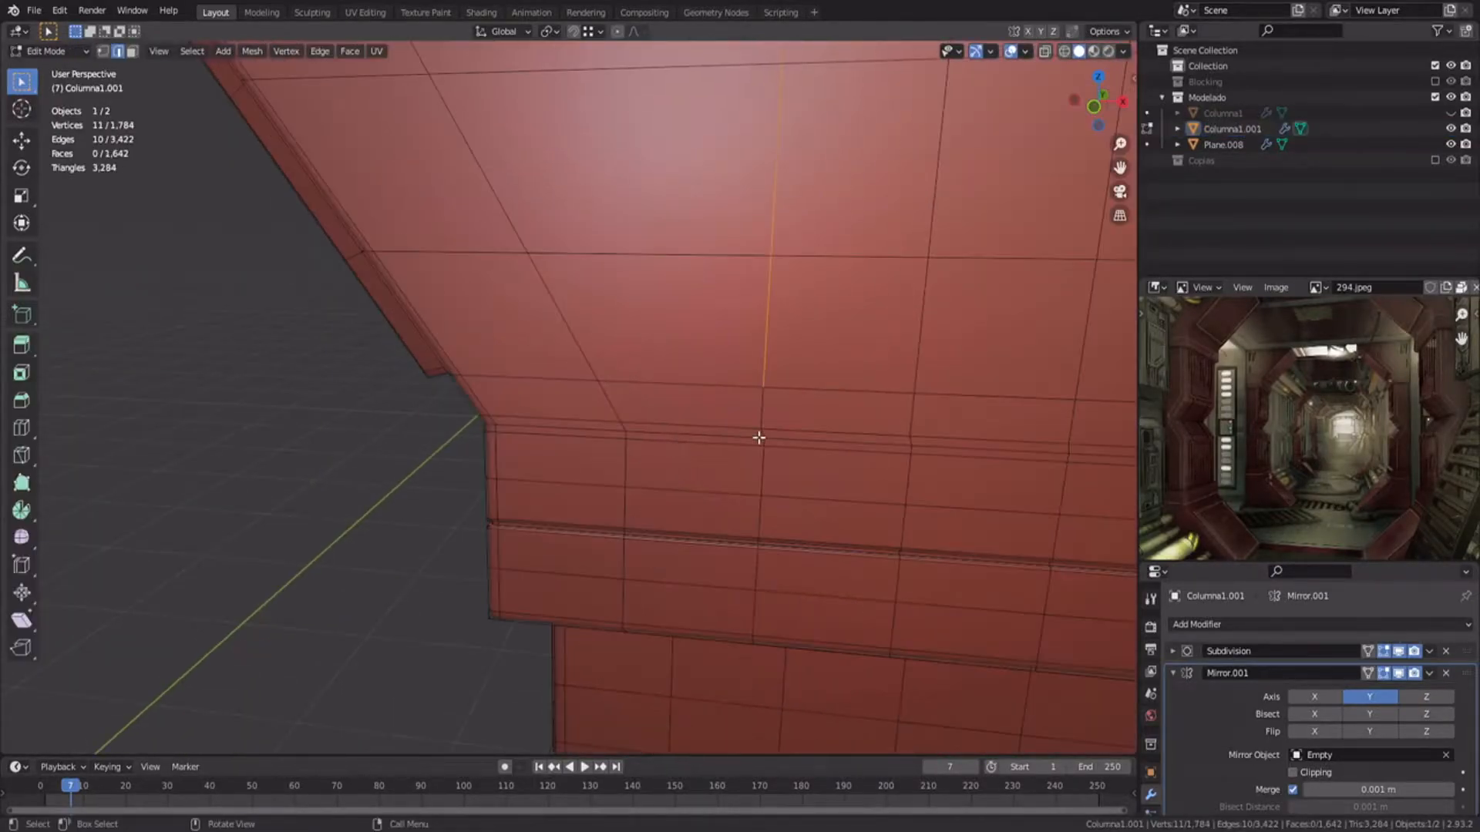
scroll(746, 474, down, 5)
key(Tab)
key(Tab)
key(3)
scroll(771, 293, down, 2)
shift+middle_drag(734, 273, 720, 443)
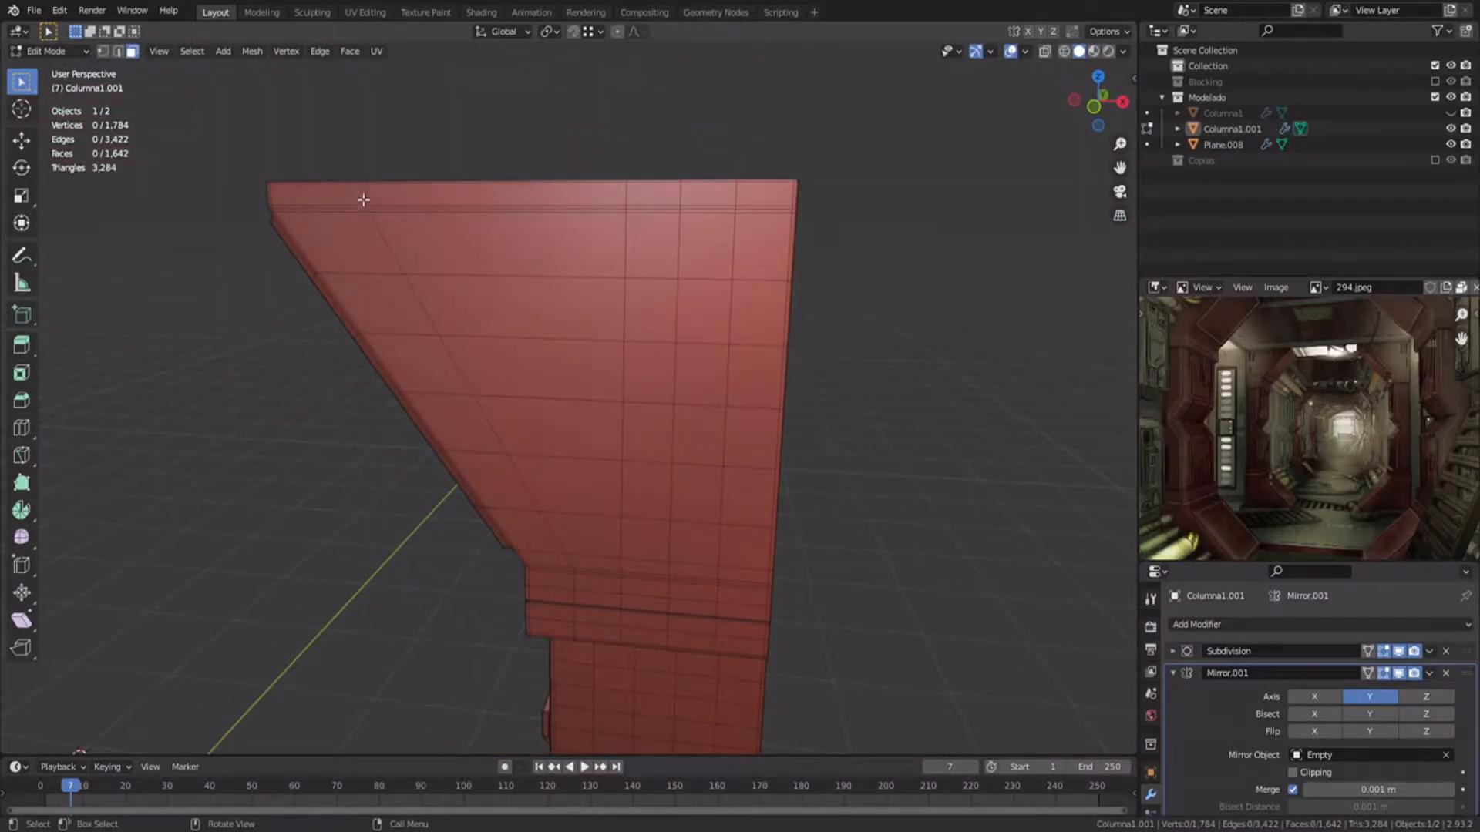
Step: Flatten the remaining slanted edge line on the flared part to 0 on X and move it along X beside the straightened lines
scroll(676, 299, up, 4)
shift+middle_drag(378, 196, 681, 325)
click(707, 289)
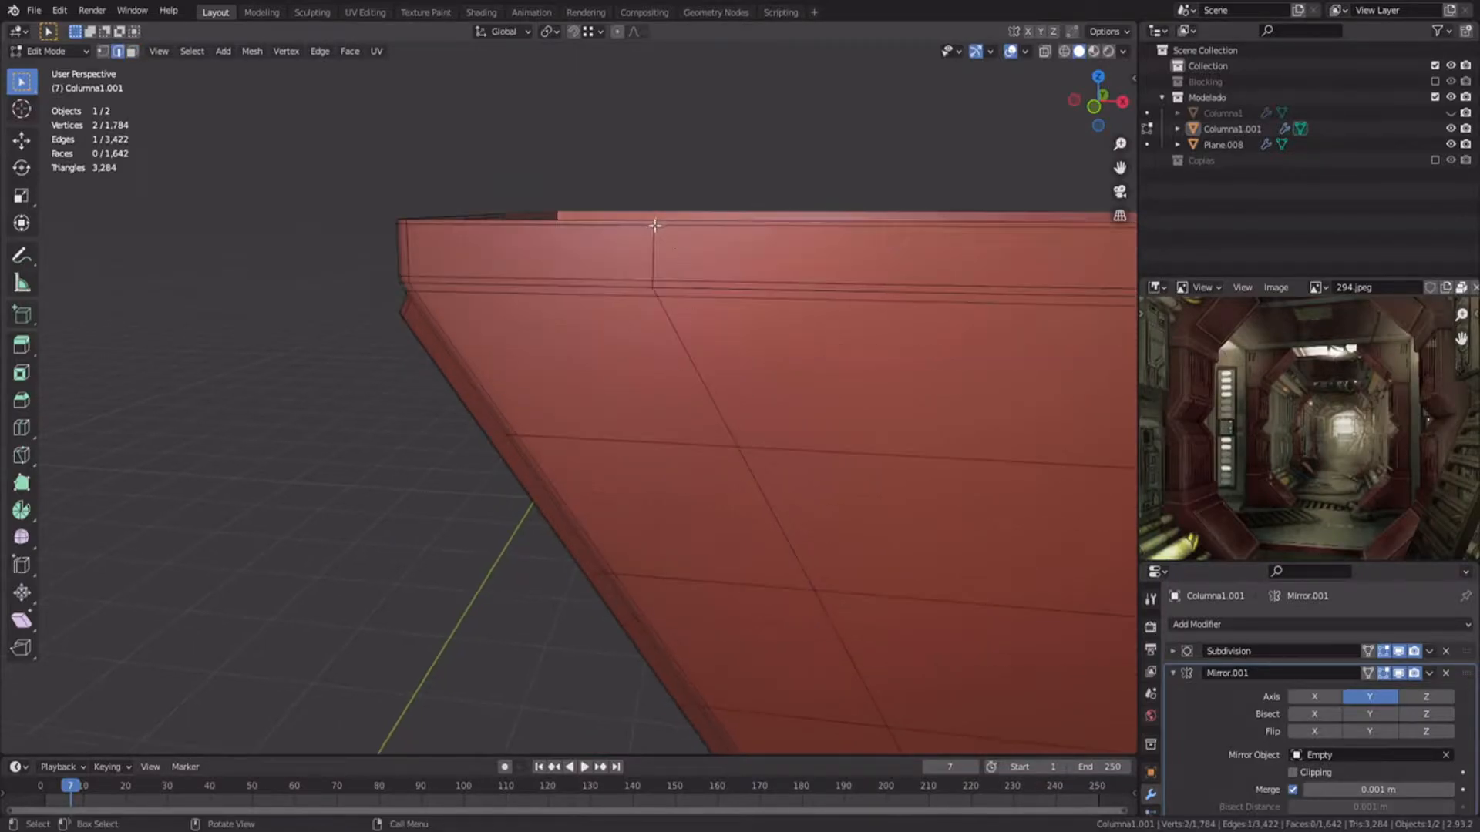
shift+middle_drag(655, 224, 707, 385)
ctrl+click(738, 481)
key(s)
key(x)
key(0)
key(Return)
key(g)
key(x)
ctrl+click(743, 495)
Step: Select the side faces of the flared part between its top band and the lower narrowing
key(3)
scroll(744, 463, down, 3)
shift+middle_drag(759, 254, 713, 387)
mouse_move(724, 329)
mouse_down()
mouse_move(637, 298)
mouse_move(796, 539)
mouse_move(692, 461)
mouse_up()
right_click(692, 460)
ctrl+drag(470, 560, 947, 593)
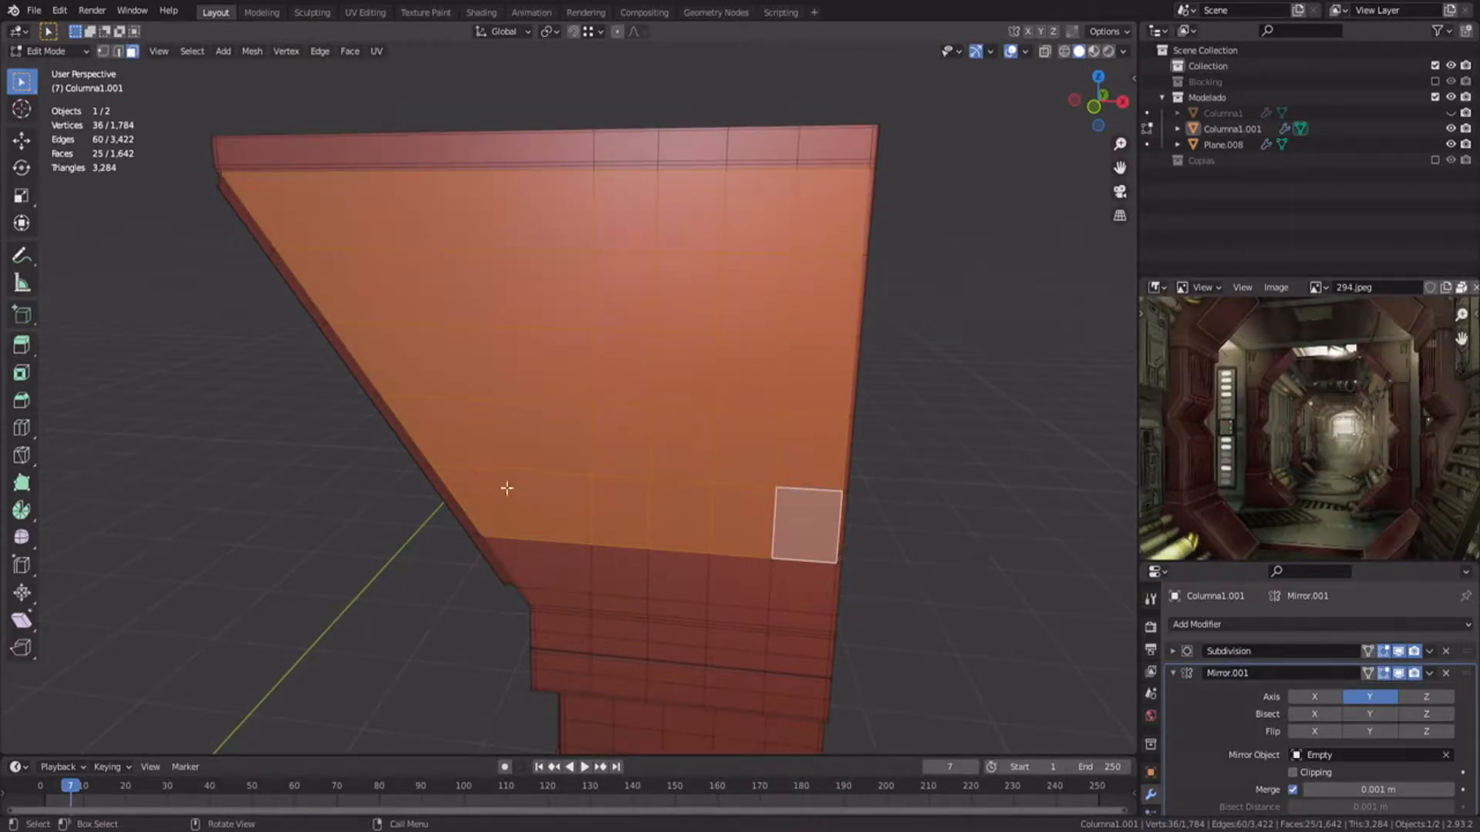
Step: Add a loop cut through the slanted section, flatten its edge line to 0 on X and move it along X beside the straightened lines
click(476, 164)
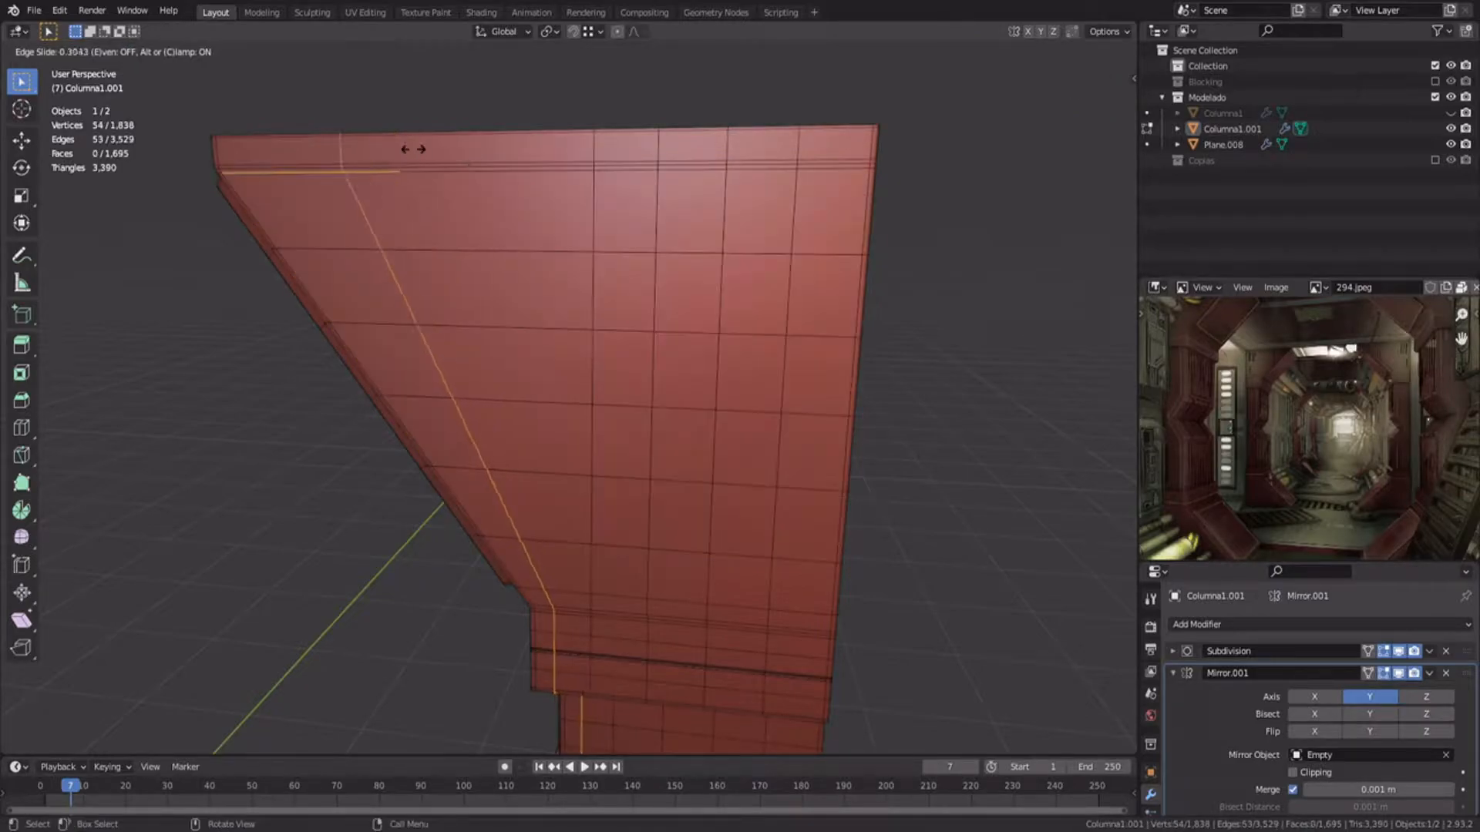
ctrl+click(572, 595)
key(s)
key(x)
key(0)
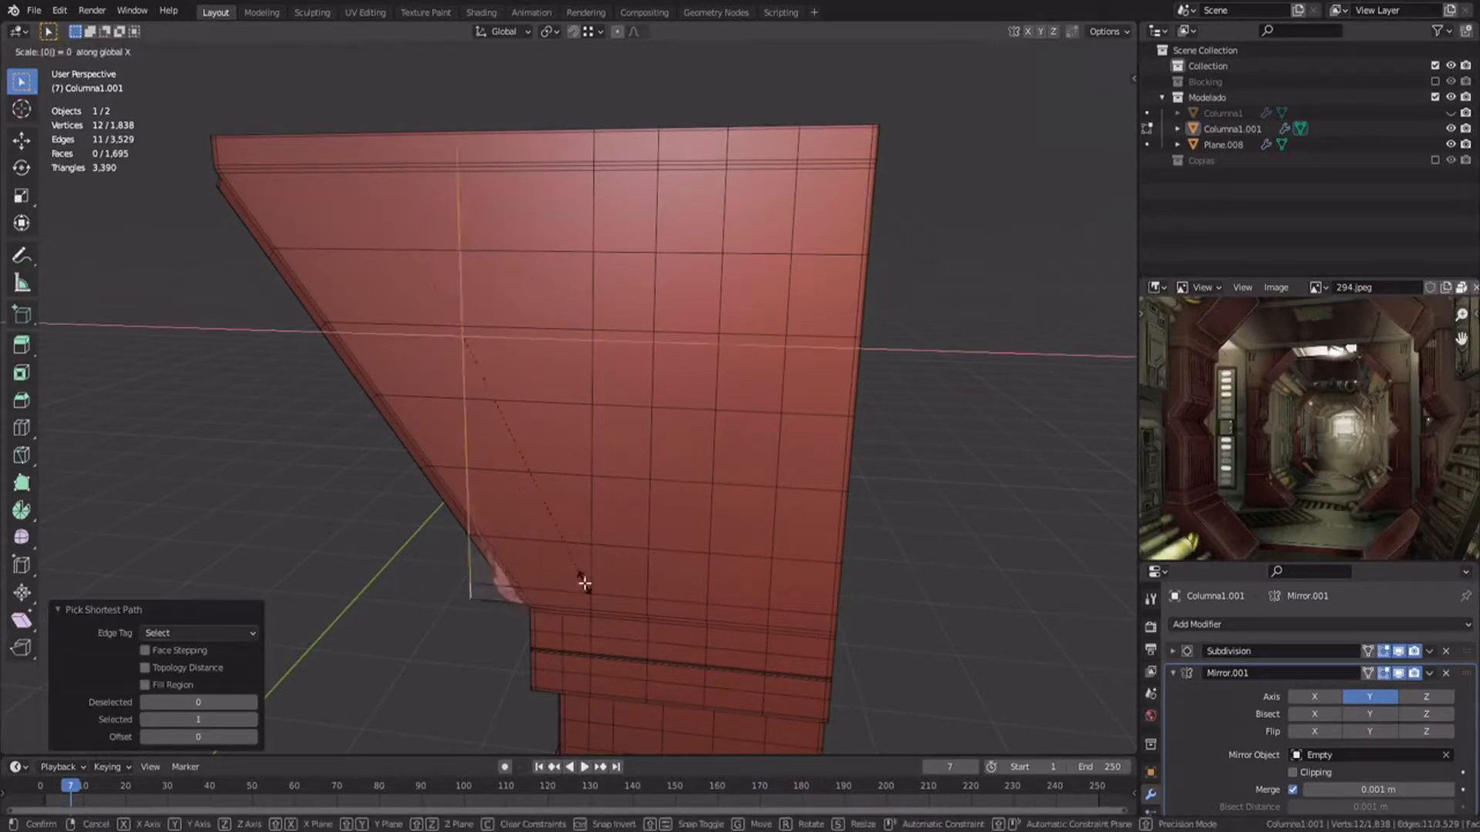
key(Return)
key(KP_Decimal)
shift+middle_drag(592, 581, 646, 455)
scroll(686, 495, up, 3)
key(g)
key(x)
ctrl+click(736, 506)
Step: Paint-select the side faces from the newly straightened line to the back edge
shift+middle_drag(733, 387, 638, 456)
scroll(637, 456, down, 3)
key(3)
shift+middle_drag(775, 282, 716, 366)
key(c)
mouse_move(734, 170)
mouse_down()
mouse_move(687, 502)
mouse_move(677, 372)
mouse_up()
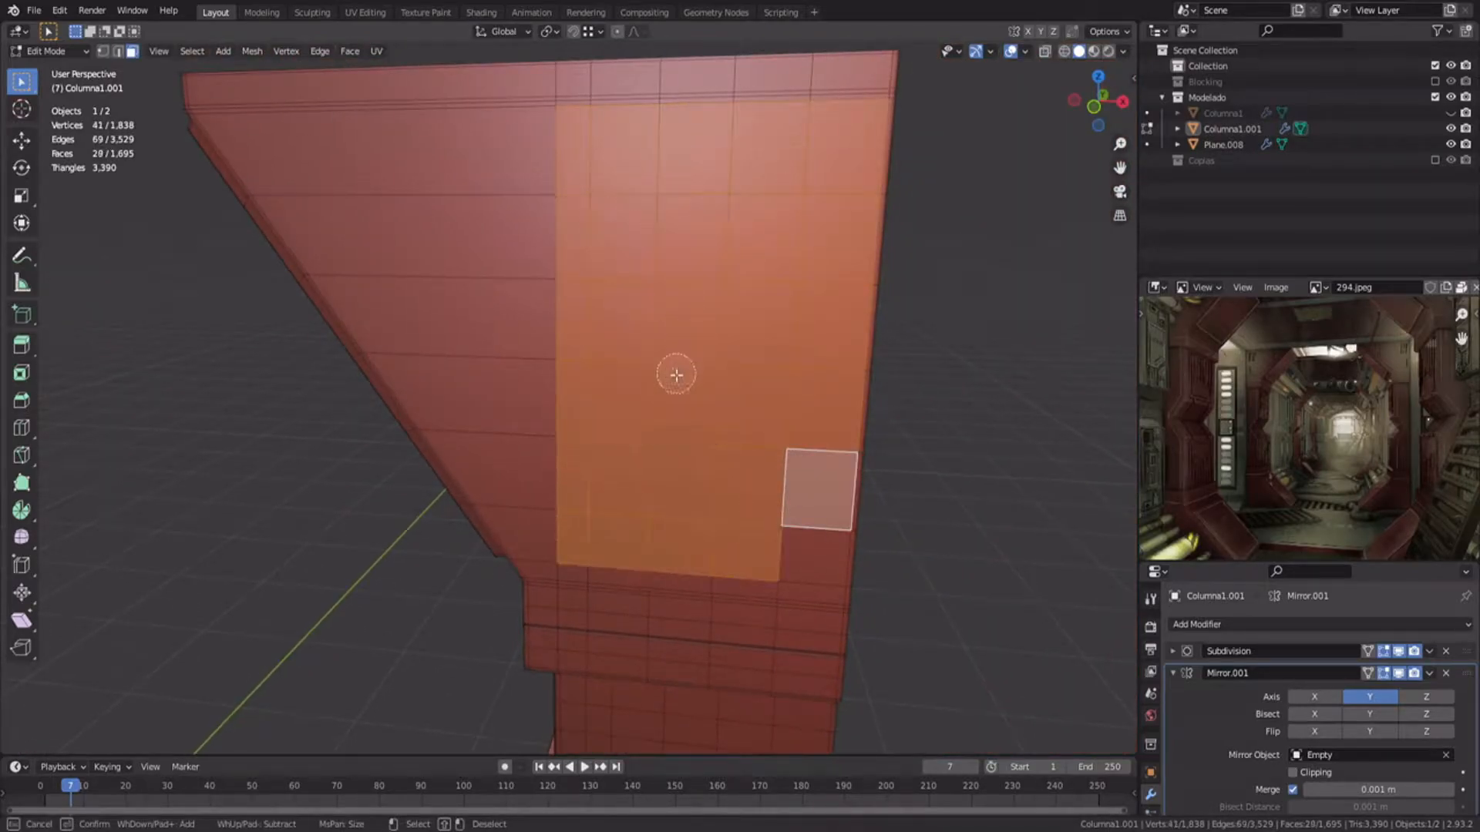
Step: Add a centred loop cut in the slanted section and extend the face selection up to it
click(416, 101)
right_click(417, 101)
key(c)
mouse_move(463, 146)
mouse_down()
mouse_move(756, 169)
mouse_move(789, 198)
mouse_move(580, 507)
mouse_move(694, 216)
mouse_up()
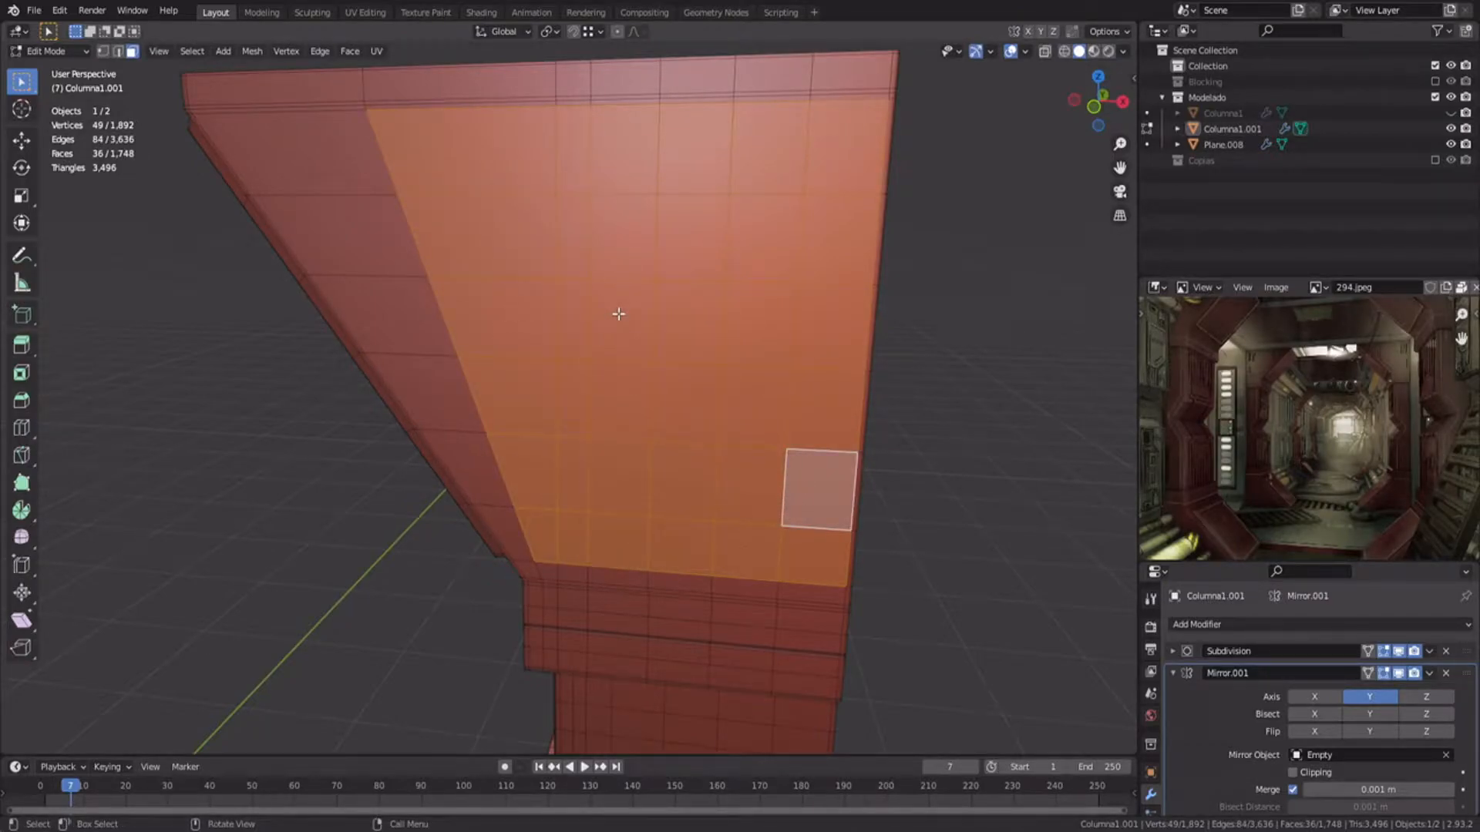
Step: Add a plane facing the front view over the column's flared part and scale its mesh to about 0.64
key(Tab)
key(KP_1)
key(alt+a)
key(shift+a)
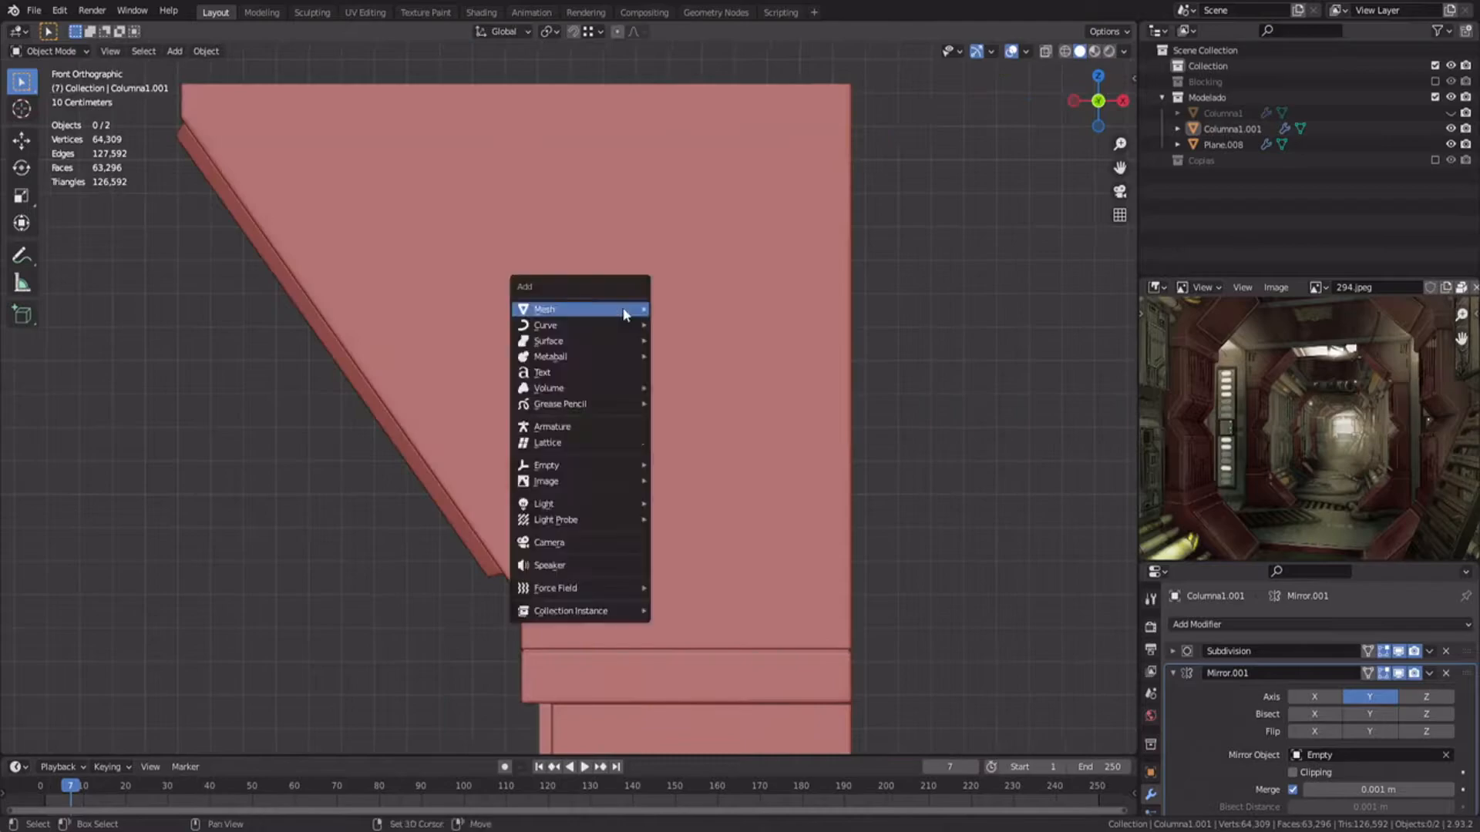
mouse_move(623, 310)
click(680, 311)
click(193, 639)
click(188, 694)
key(Tab)
key(s)
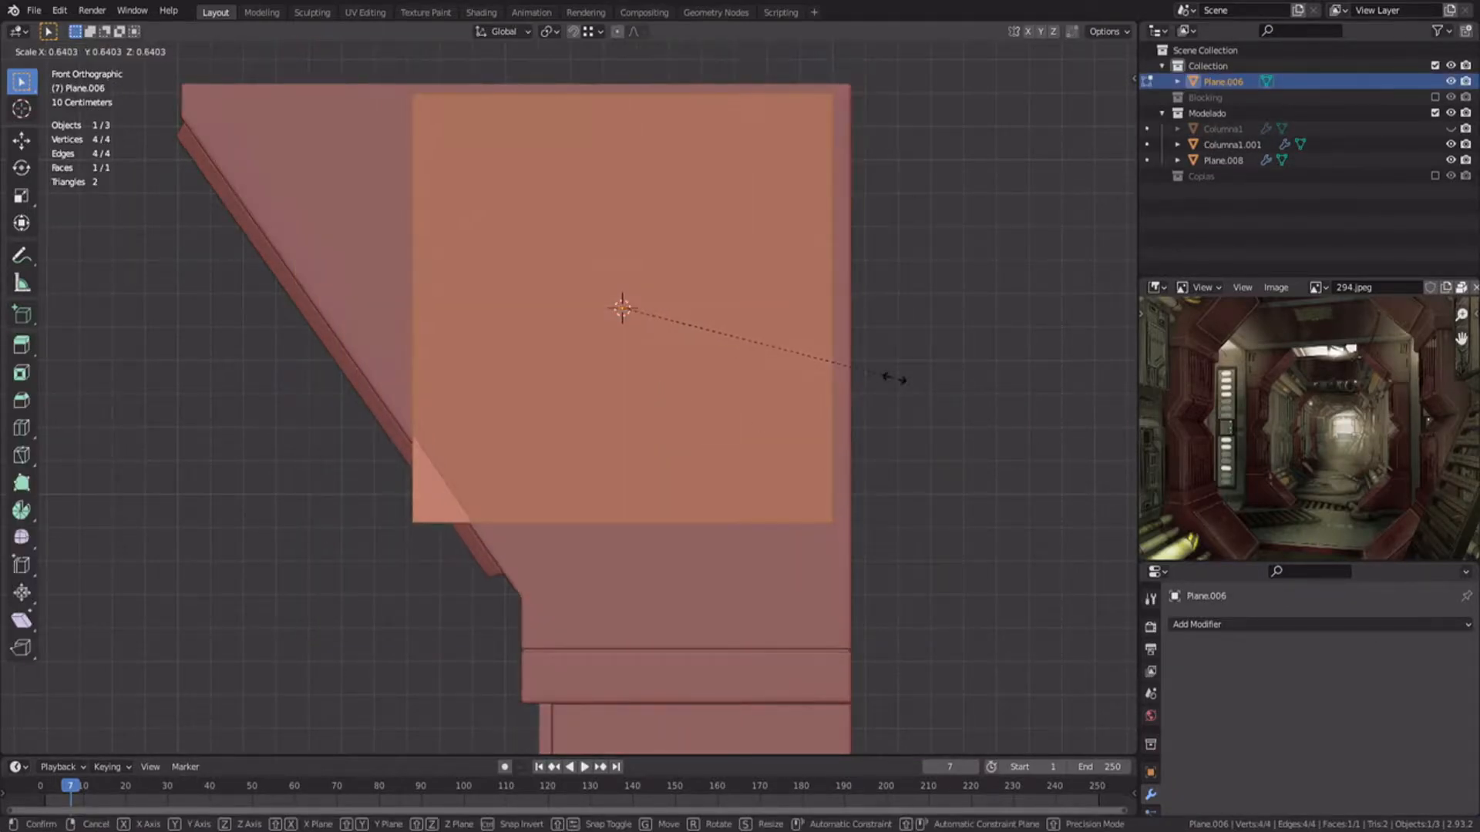
click(894, 377)
Step: Move the plane along X and Z so its upper corner meets the flared part's top back corner
key(g)
key(x)
ctrl+click(853, 86)
key(g)
key(z)
ctrl+click(853, 83)
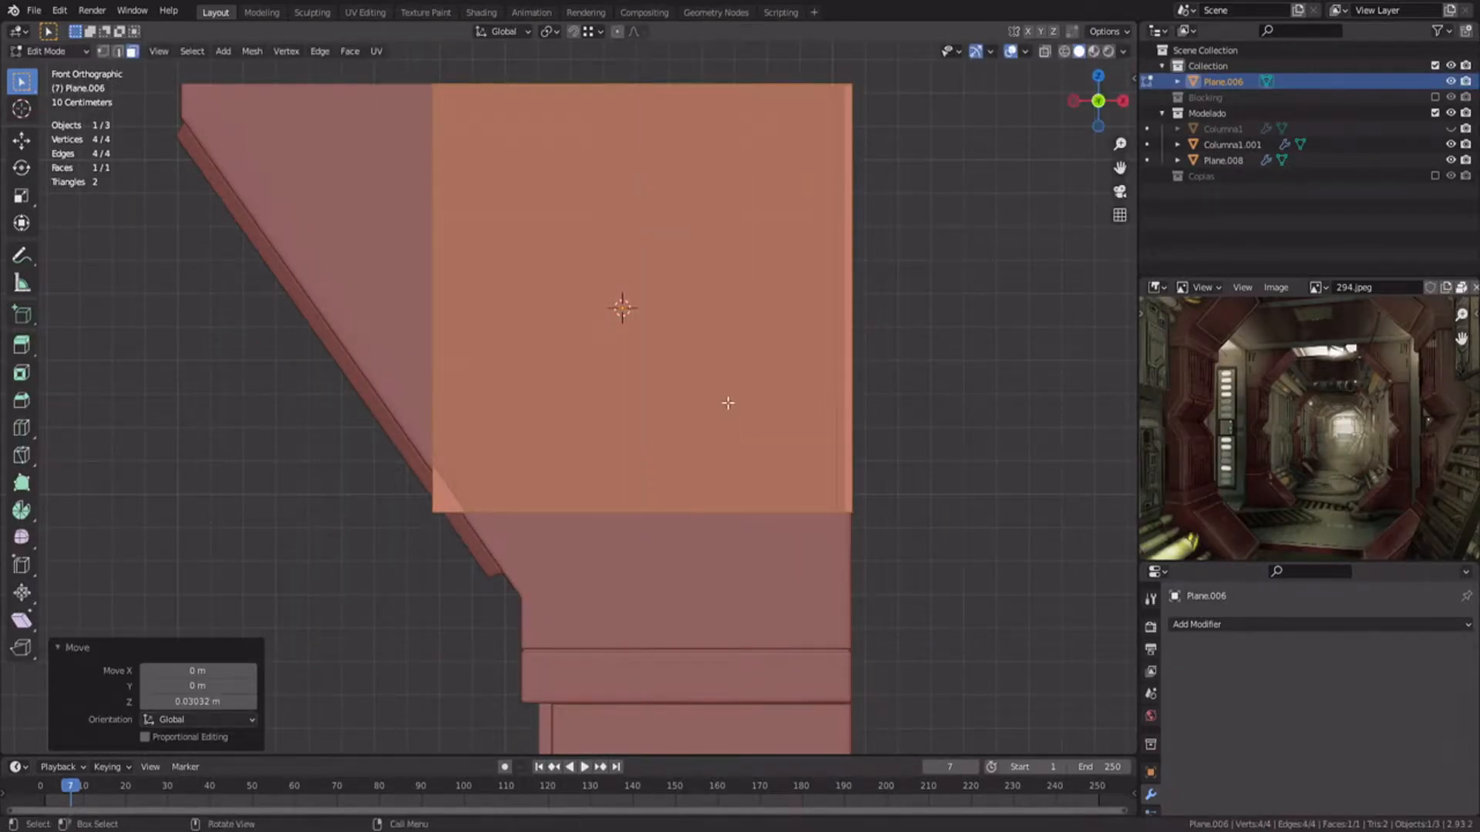
Step: Move the plane's inner vertical edge along X to narrow it, then extrude that edge along X towards the column's slanted side
key(2)
click(452, 383)
key(g)
key(x)
click(633, 384)
key(e)
key(x)
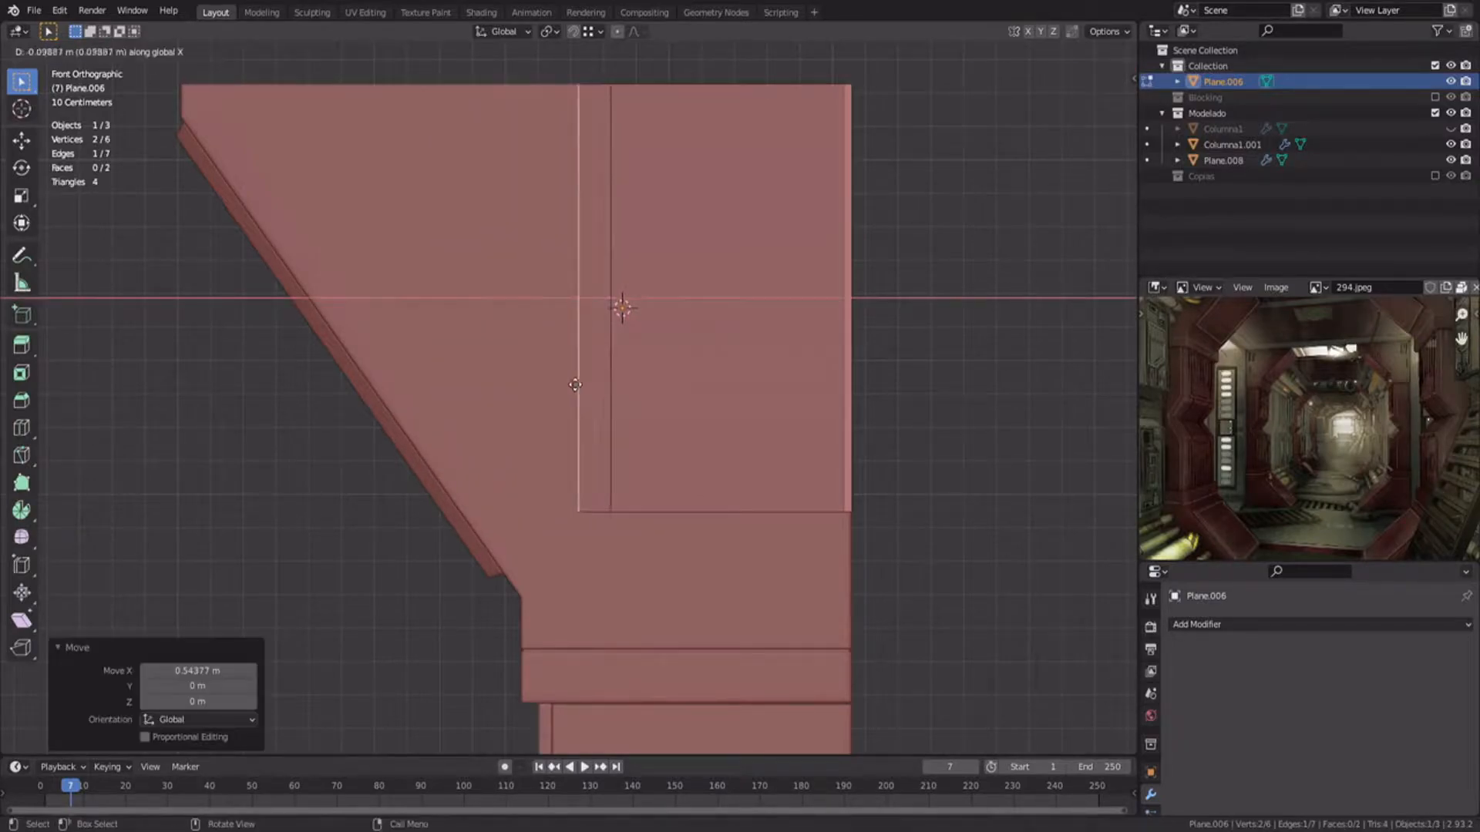
click(389, 379)
Step: Raise the plane's outer lower vertex along Z by about 0.85 m, then lower the whole bottom outline slightly along Z
key(1)
click(336, 509)
key(g)
key(z)
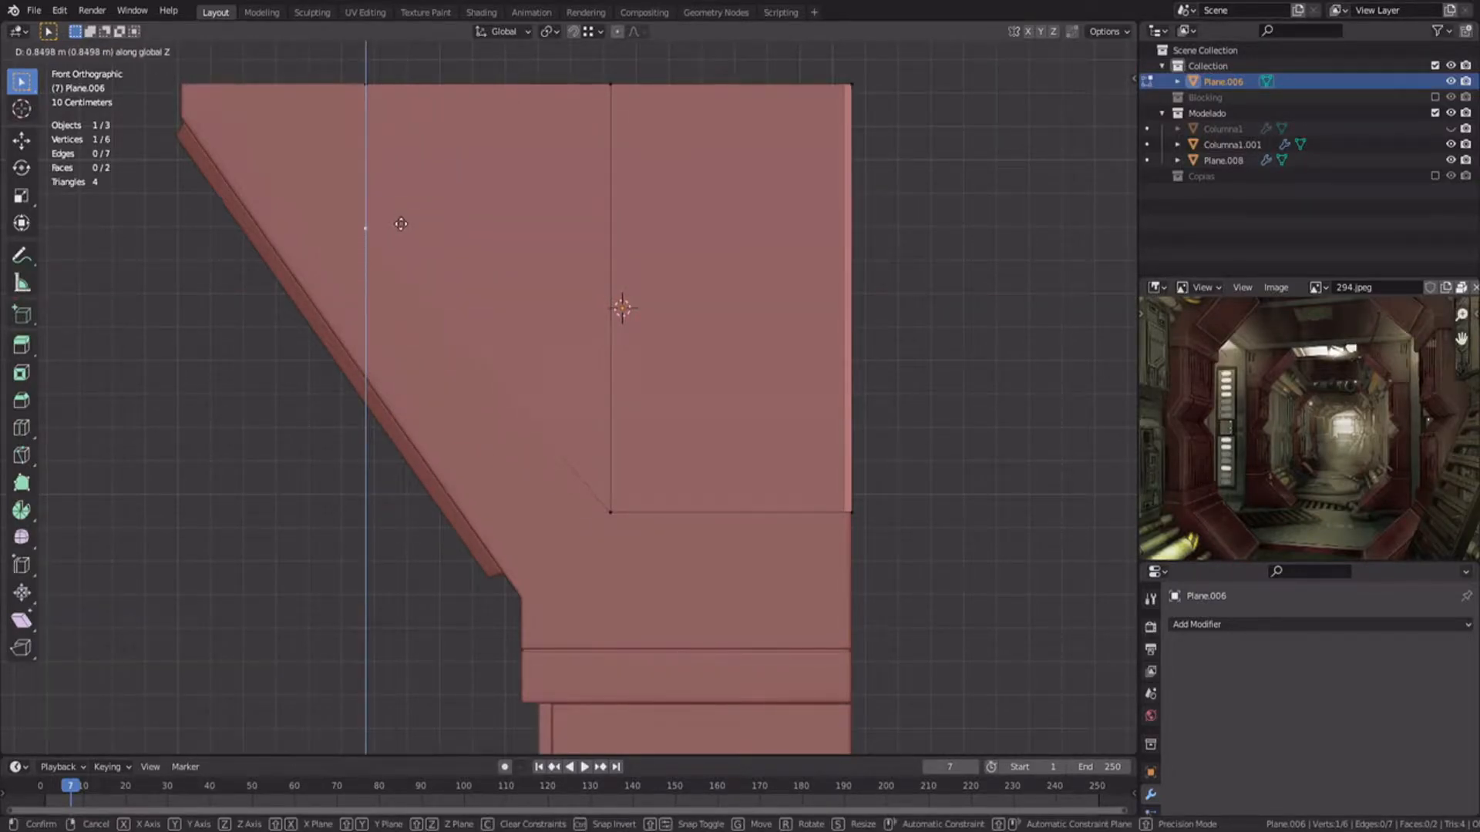
click(401, 224)
ctrl+click(821, 505)
key(g)
key(z)
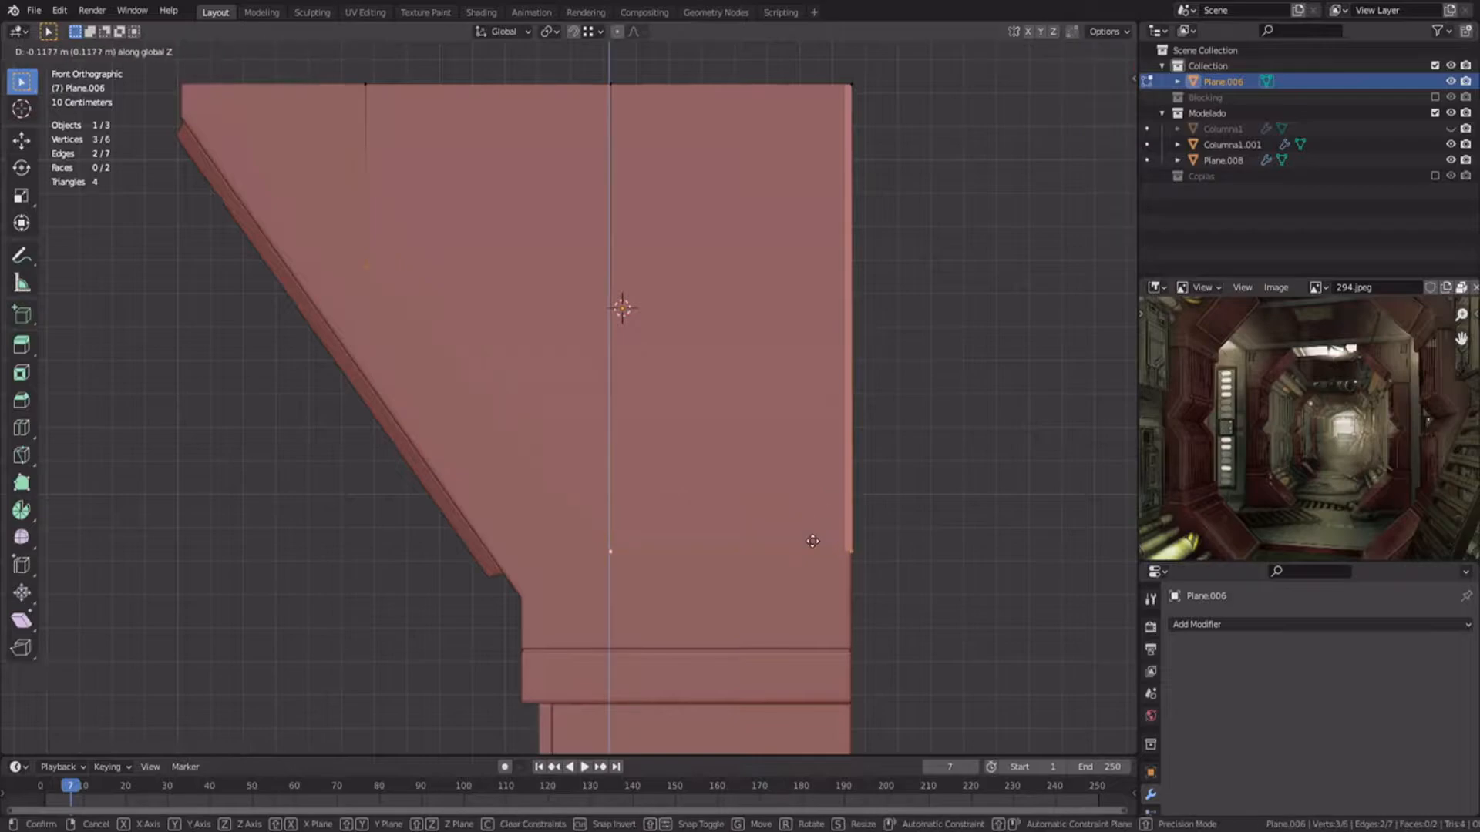
click(813, 547)
Step: Move the entire plane mesh along Y so it sits just in front of the column's side
middle_drag(813, 547, 594, 511)
key(Tab)
key(Tab)
key(a)
key(g)
key(y)
click(651, 513)
key(KP_1)
key(Tab)
key(3)
key(z)
click(528, 460)
key(Tab)
key(z)
key(Tab)
scroll(591, 492, down, 4)
key(Tab)
middle_drag(643, 476, 710, 406)
key(ctrl+z)
key(ctrl+z)
key(ctrl+z)
key(ctrl+z)
key(ctrl+z)
Step: Edit the column's mesh in wireframe front view and remove the extra slanted edge loop from the flared part
scroll(621, 445, up, 3)
key(alt+a)
click(621, 446)
key(KP_1)
key(z)
scroll(632, 464, up, 1)
key(Tab)
key(alt+a)
shift+middle_drag(569, 368, 569, 424)
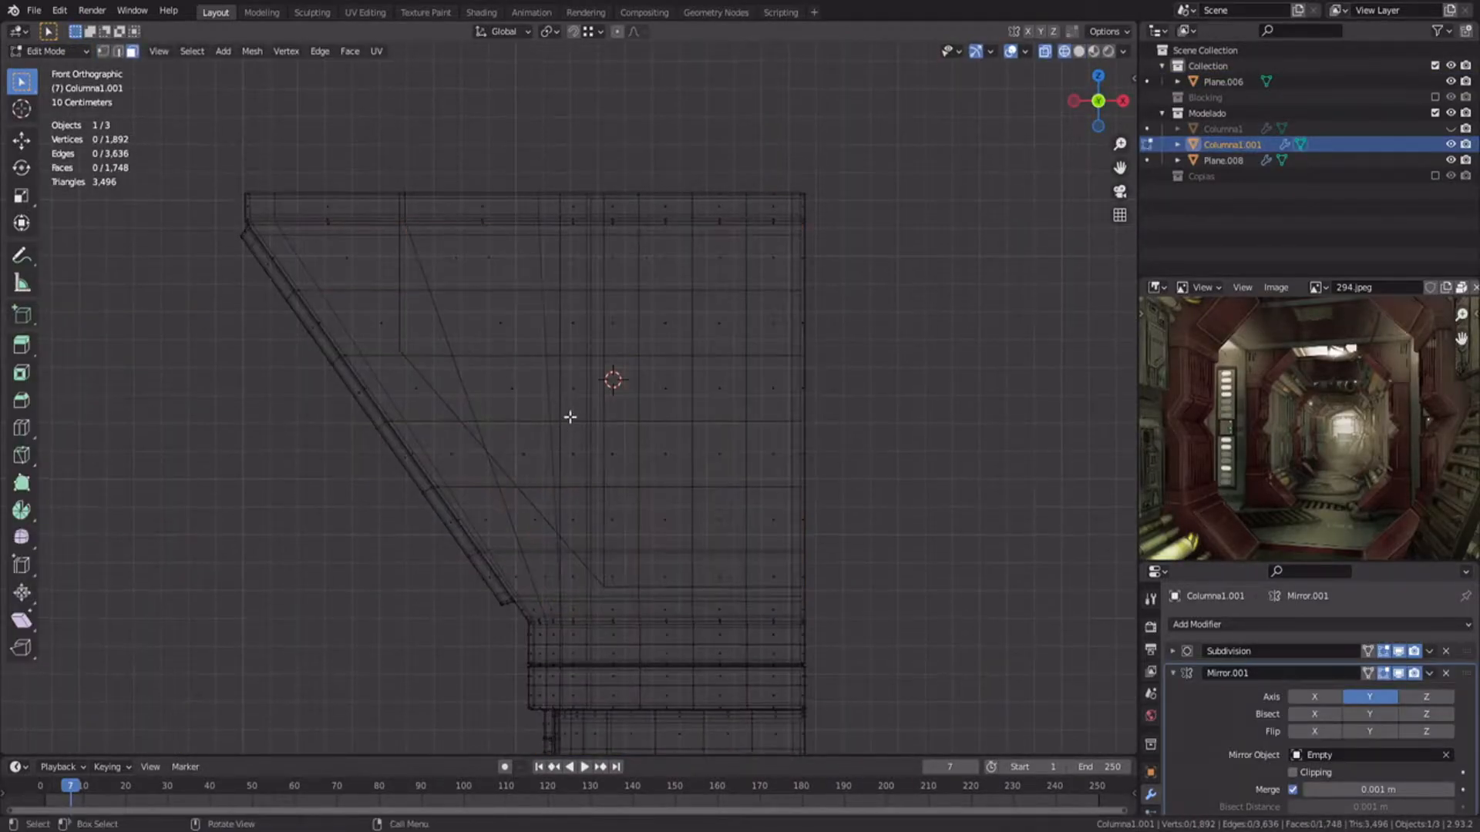
drag(486, 204, 483, 352)
key(Escape)
key(2)
alt+click(468, 373)
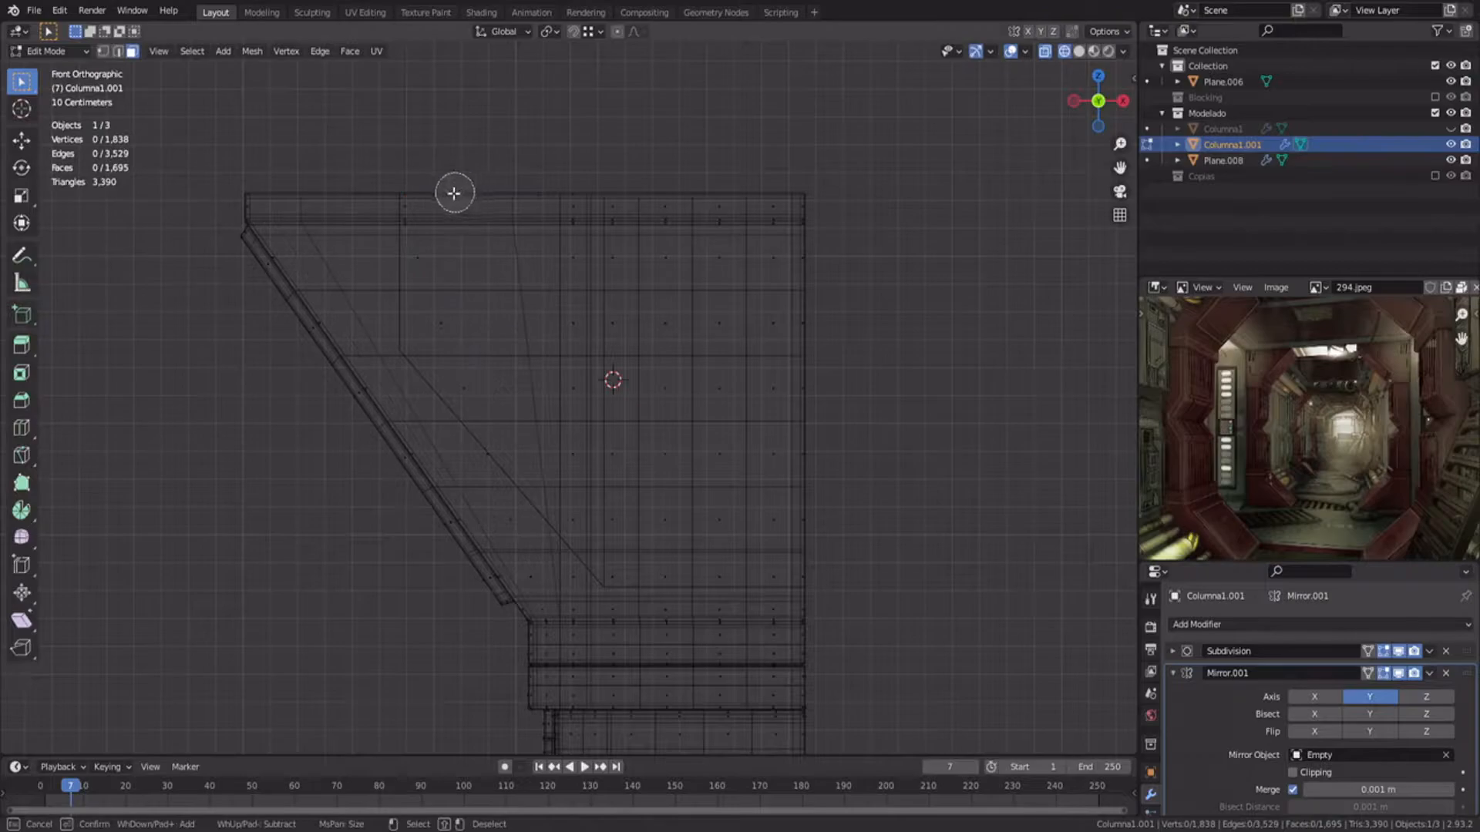
key(Escape)
Step: Select the flared part's side and back faces behind the straightened line, down to the lower band, and delete them
key(shift+z)
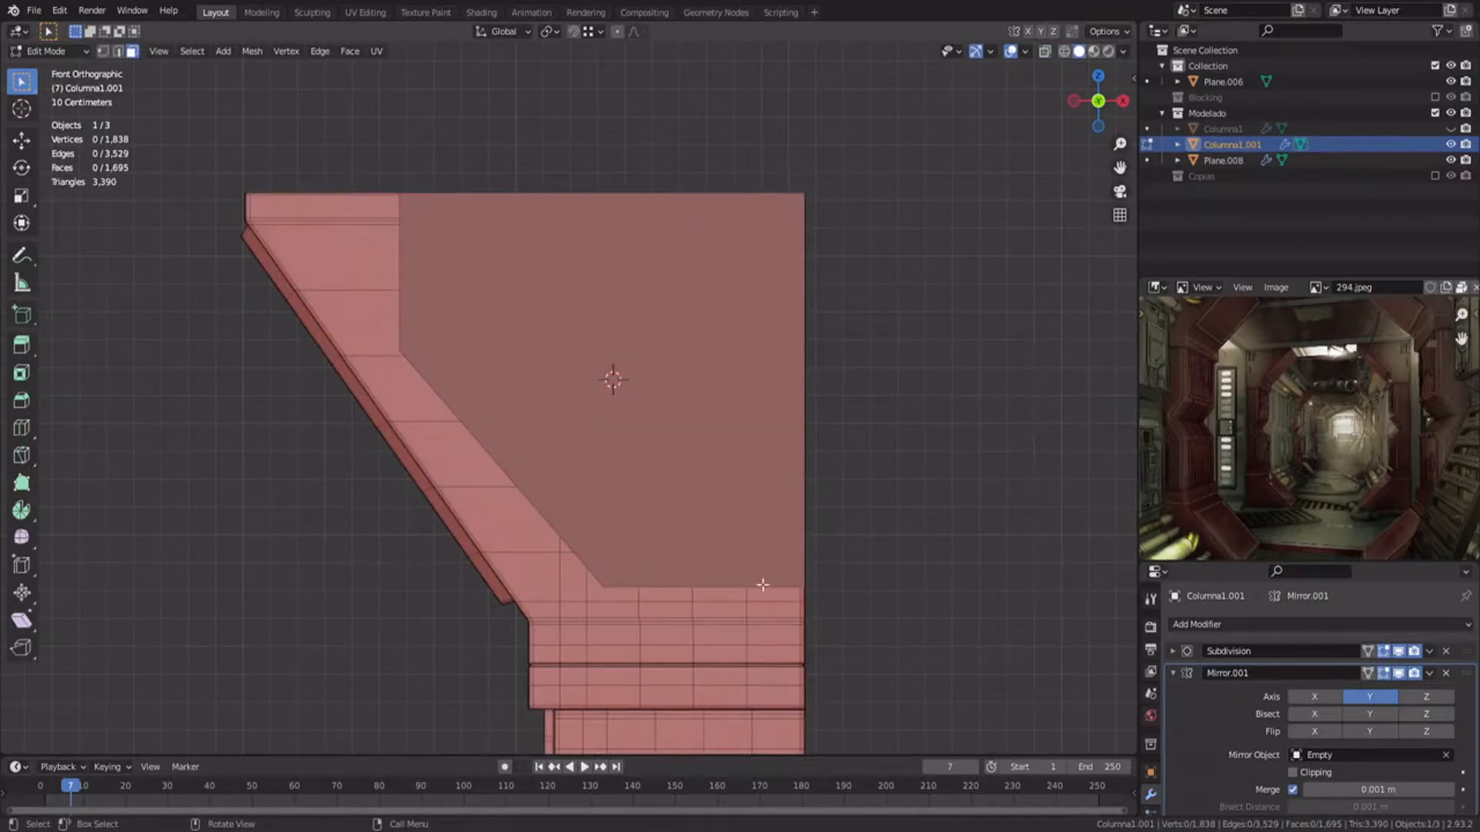
middle_drag(763, 578, 676, 531)
drag(772, 617, 786, 190)
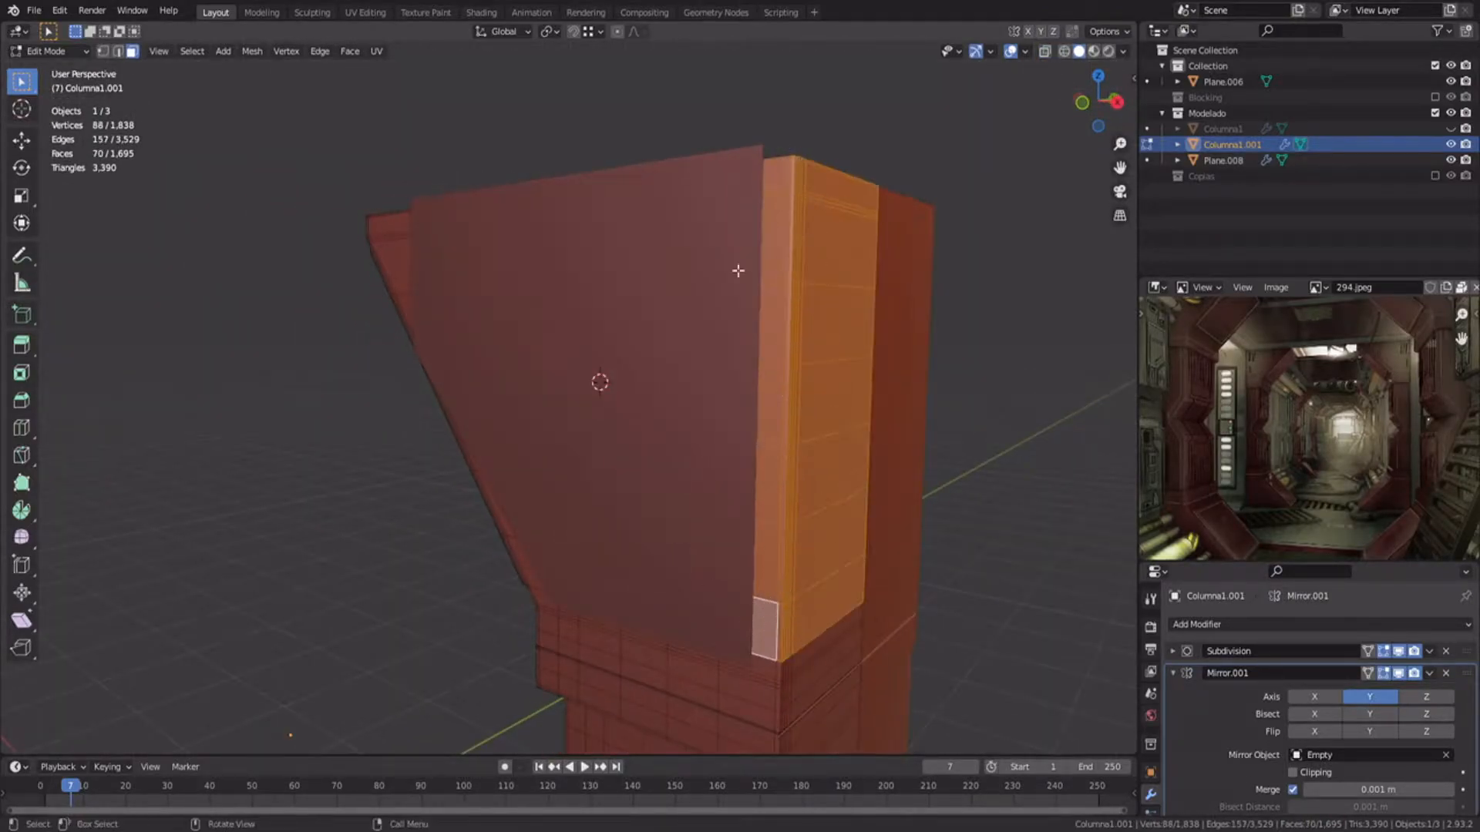
key(Escape)
middle_drag(570, 374, 645, 381)
key(KP_1)
key(shift+z)
key(c)
mouse_move(632, 466)
mouse_down()
mouse_move(650, 224)
mouse_move(663, 493)
mouse_up()
key(Escape)
key(shift+z)
middle_drag(704, 473, 594, 384)
key(x)
click(585, 427)
Step: Select the leftover faces in the opened back area of the flared part and delete them
middle_drag(640, 439, 572, 464)
key(Tab)
key(Tab)
key(2)
key(3)
alt+click(561, 579)
middle_drag(539, 584, 574, 462)
key(x)
click(575, 341)
middle_drag(575, 341, 511, 511)
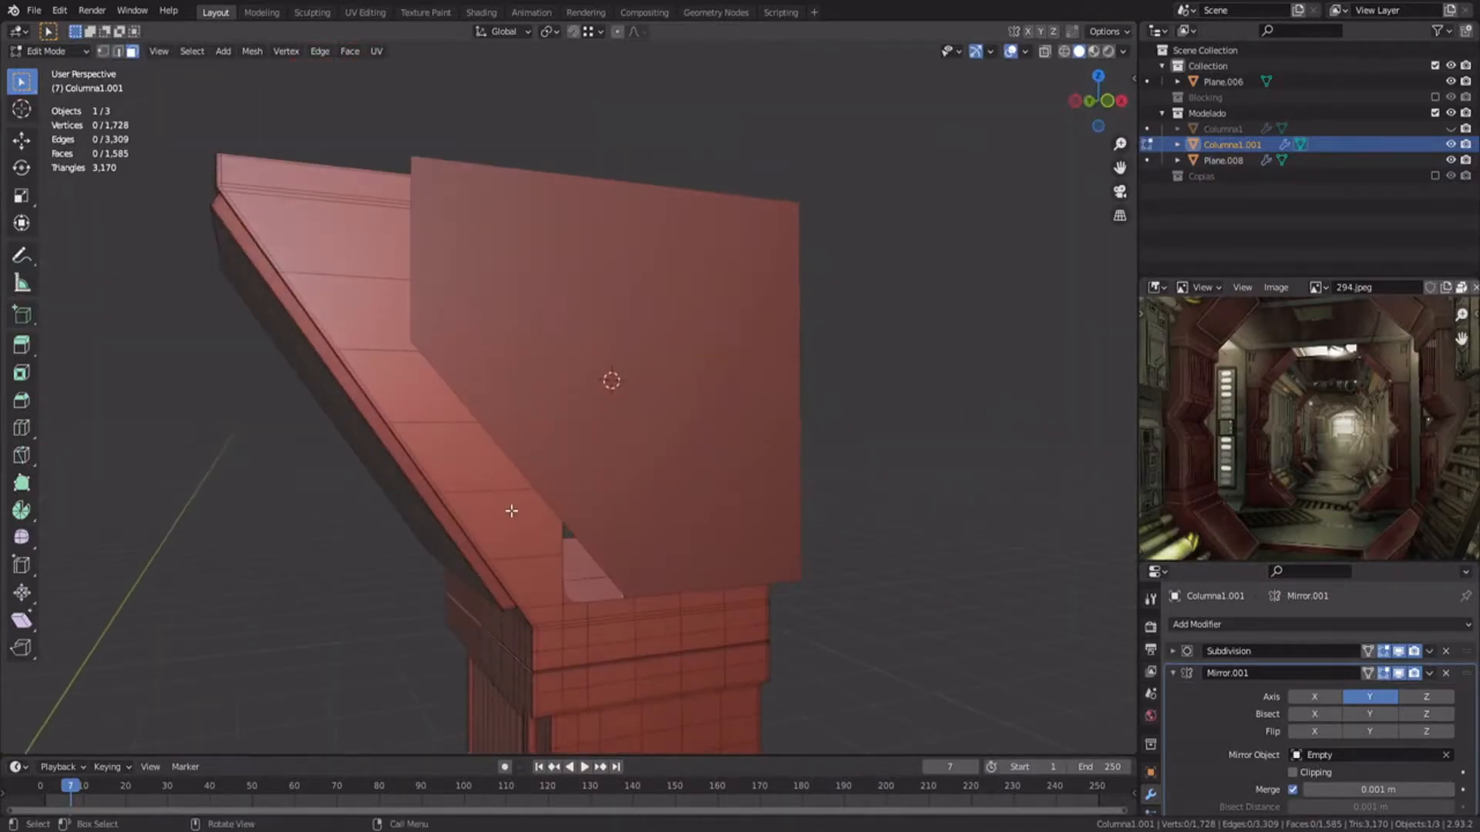
Step: Place the column's Mirror.001 modifier above Subdivision in the modifier stack
key(KP_3)
click(1173, 672)
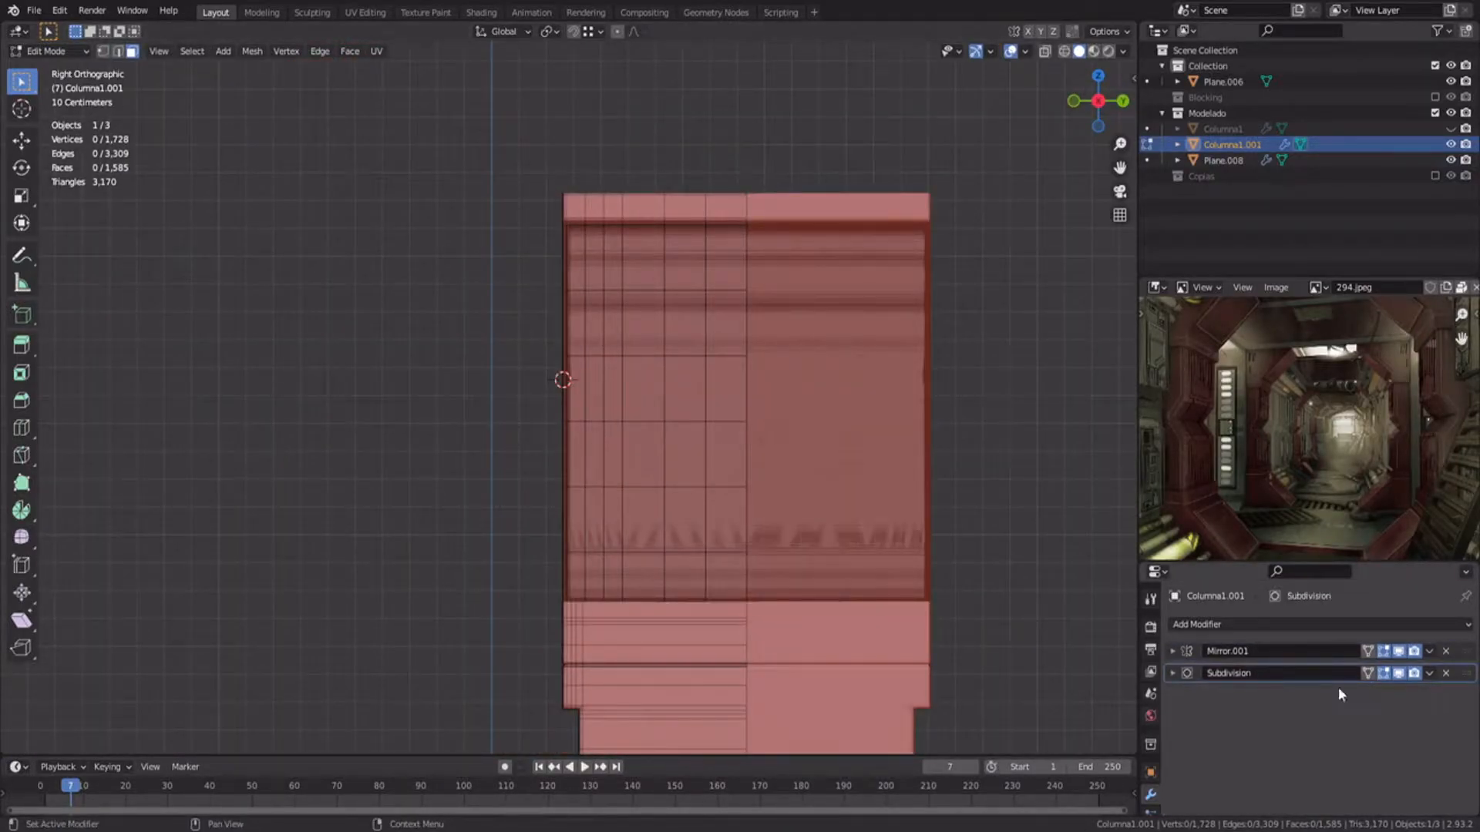
middle_drag(432, 420, 588, 423)
Step: Knife-cut the column's side along the guide plane's outline, from the top edge down the vertical and diagonal to the straightened boundary
key(KP_1)
key(shift+z)
scroll(397, 331, up, 3)
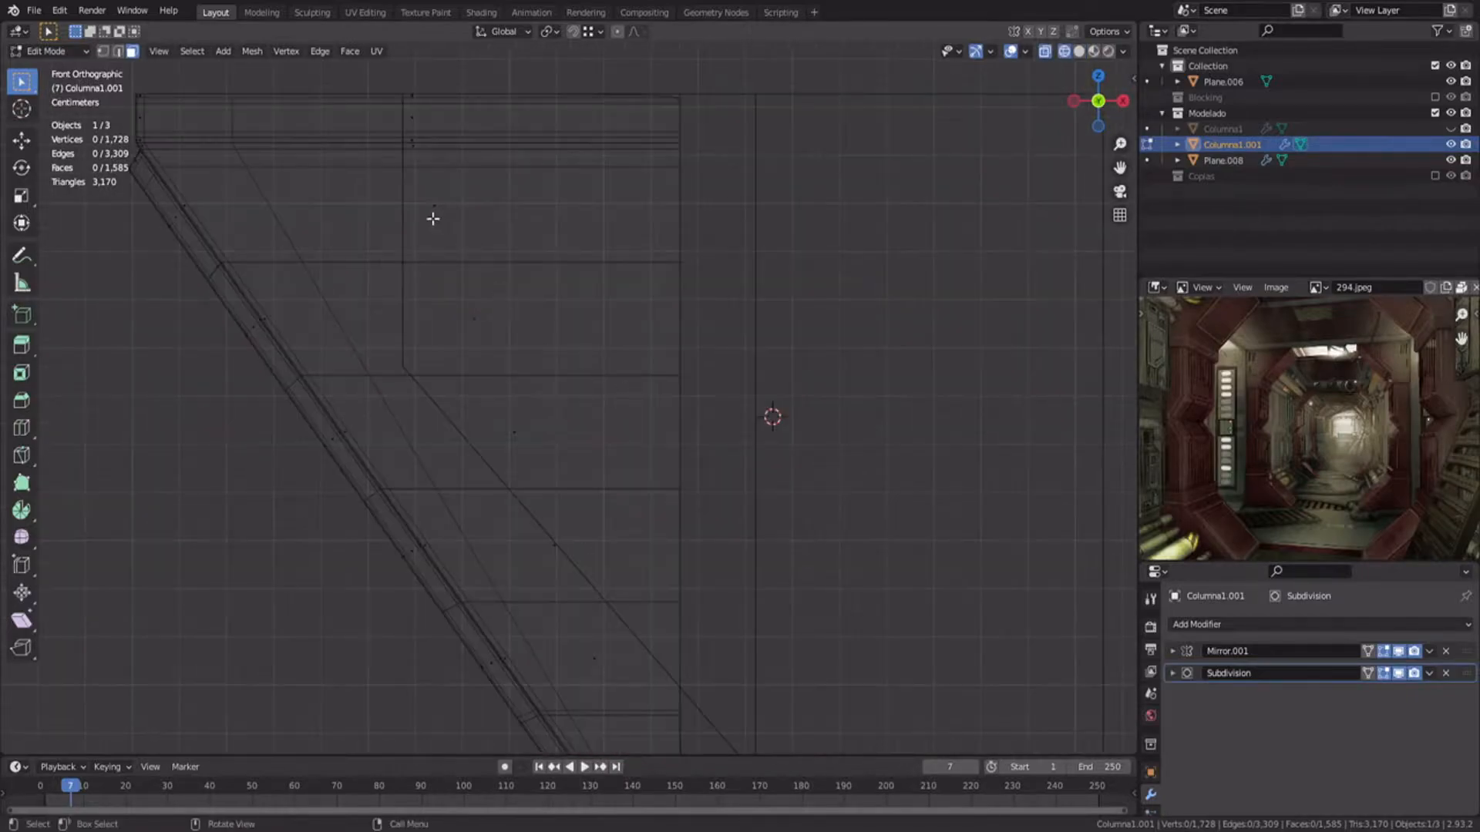
click(402, 375)
shift+middle_drag(553, 563, 495, 394)
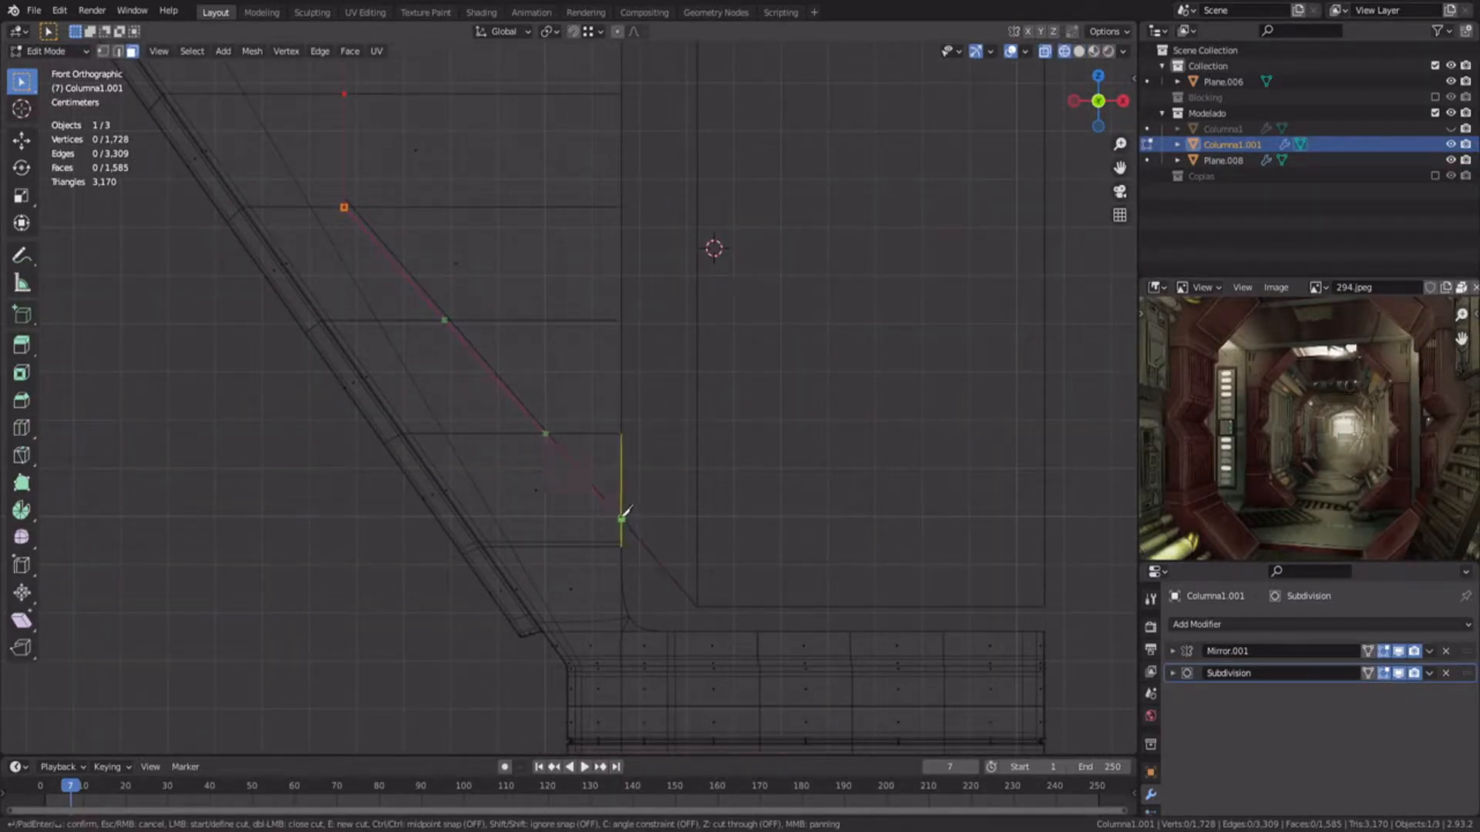
shift+middle_drag(463, 355, 580, 531)
scroll(494, 297, down, 1)
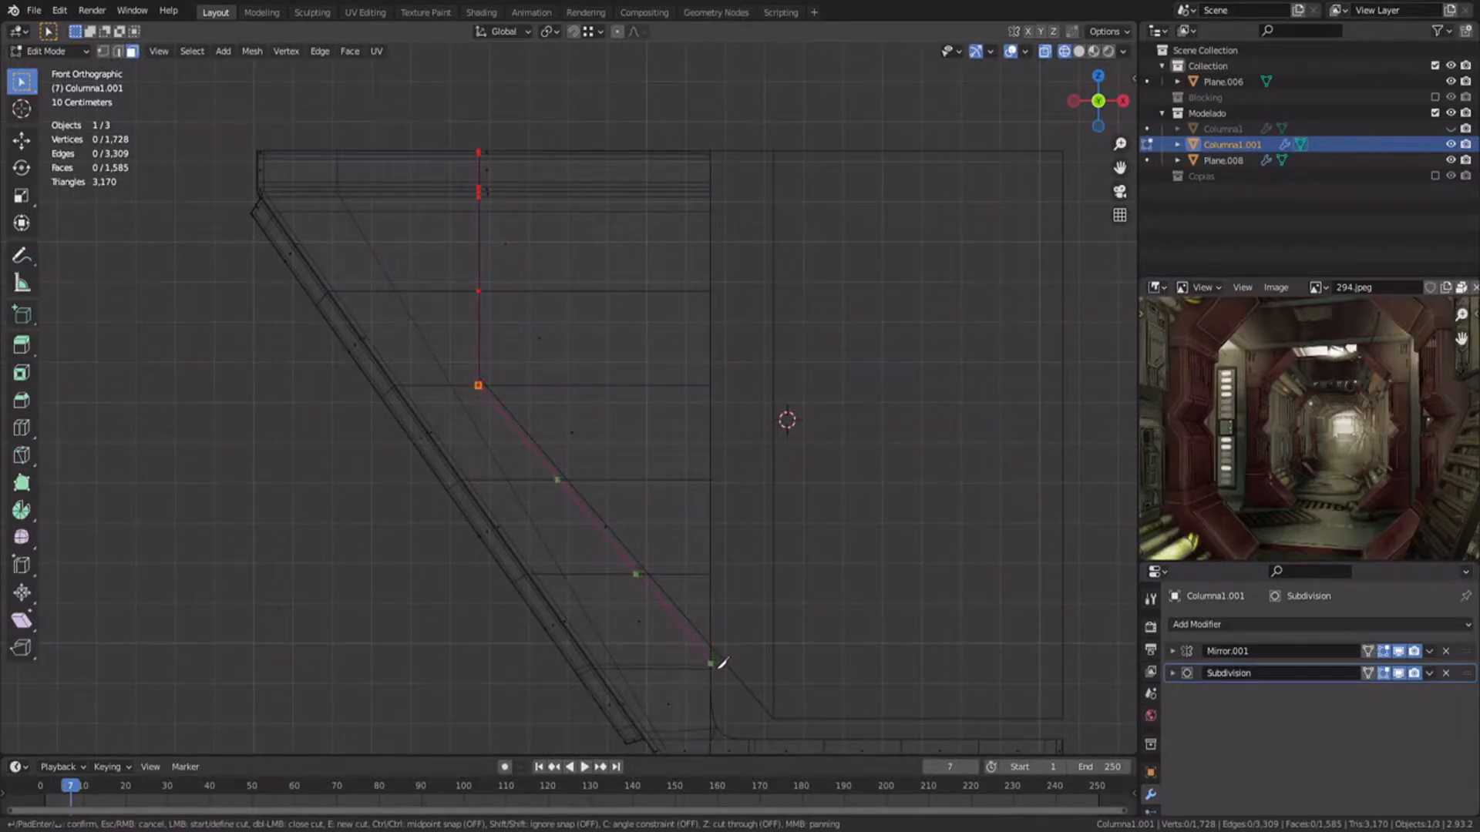
Step: Leave the column's Edit Mode, hide the guide plane and reselect the column
key(z)
key(Tab)
click(759, 471)
key(h)
click(627, 386)
Step: Paint-select the column faces on the back side of the knife cut and delete them
key(Tab)
key(c)
drag(617, 174, 627, 498)
key(x)
click(580, 646)
shift+middle_drag(645, 618, 561, 512)
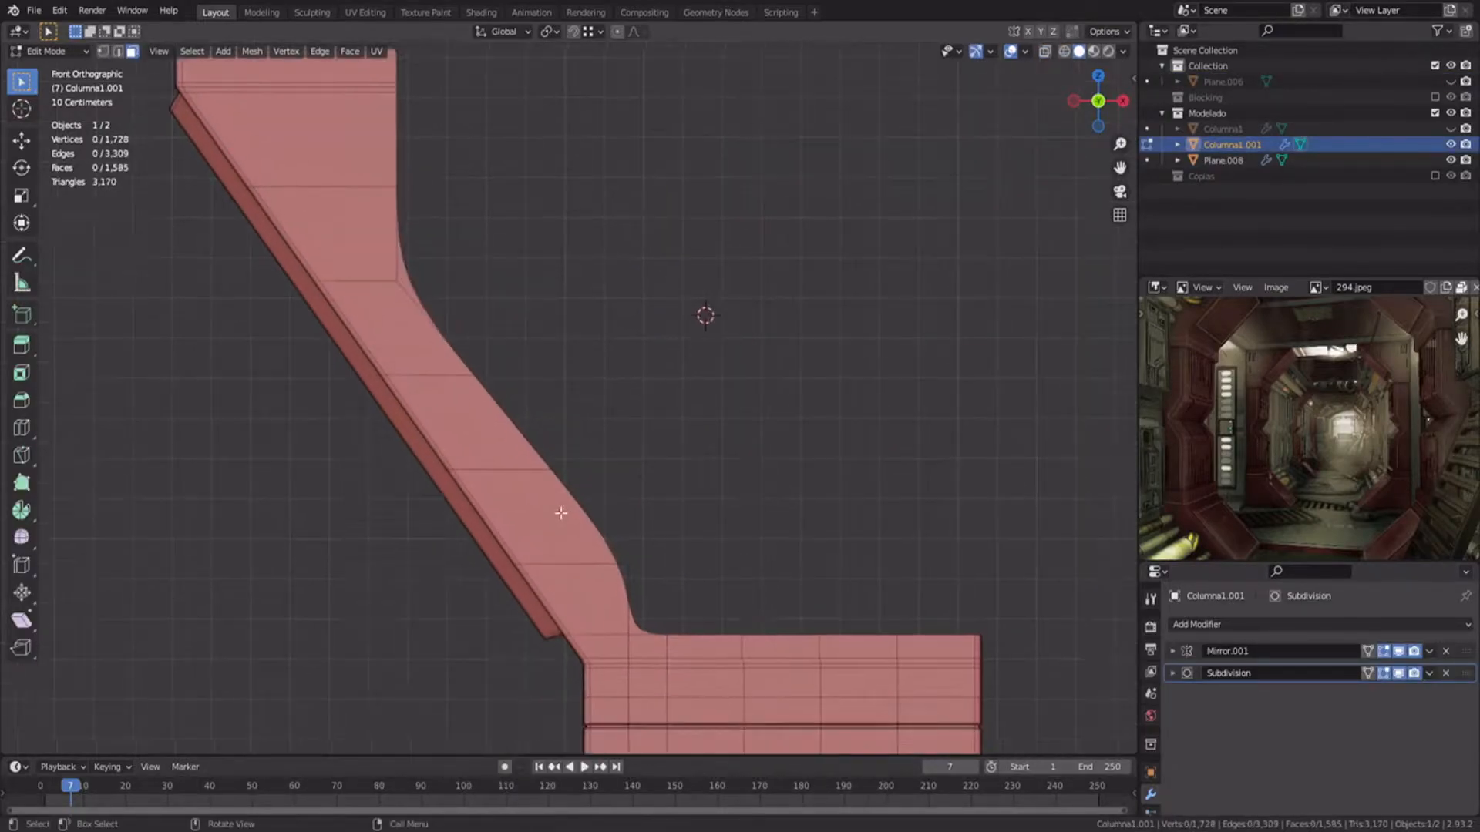
Step: Select the boundary edges along the top of the ledge and extrude them upward in Z to the lower end of the diagonal
shift+middle_drag(659, 580, 592, 526)
key(2)
key(shift+z)
key(c)
shift+middle_drag(362, 54, 420, 193)
key(shift+z)
shift+middle_drag(805, 659, 601, 284)
scroll(602, 284, up, 1)
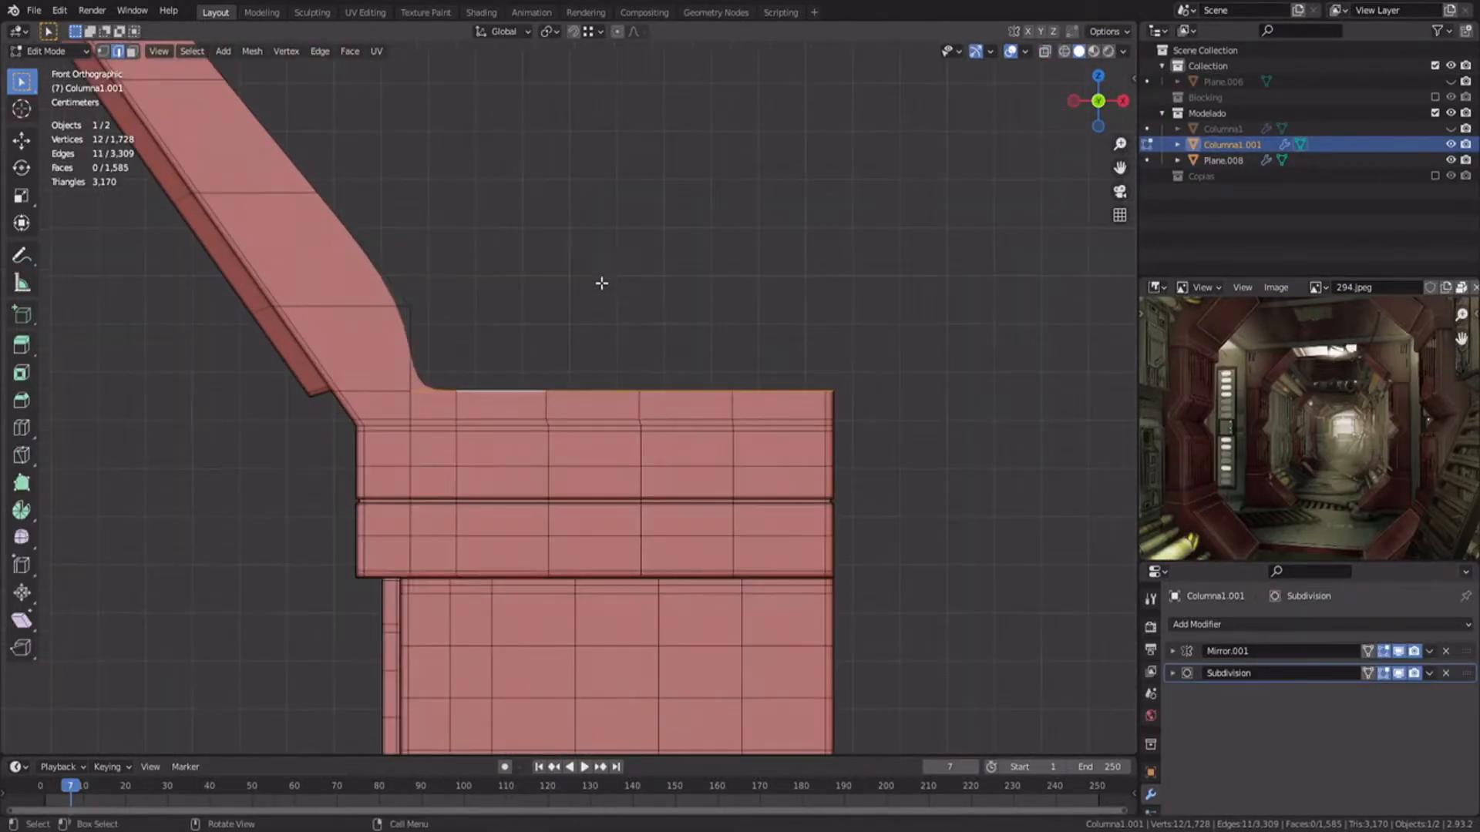
scroll(542, 396, up, 1)
key(e)
key(z)
ctrl+click(463, 326)
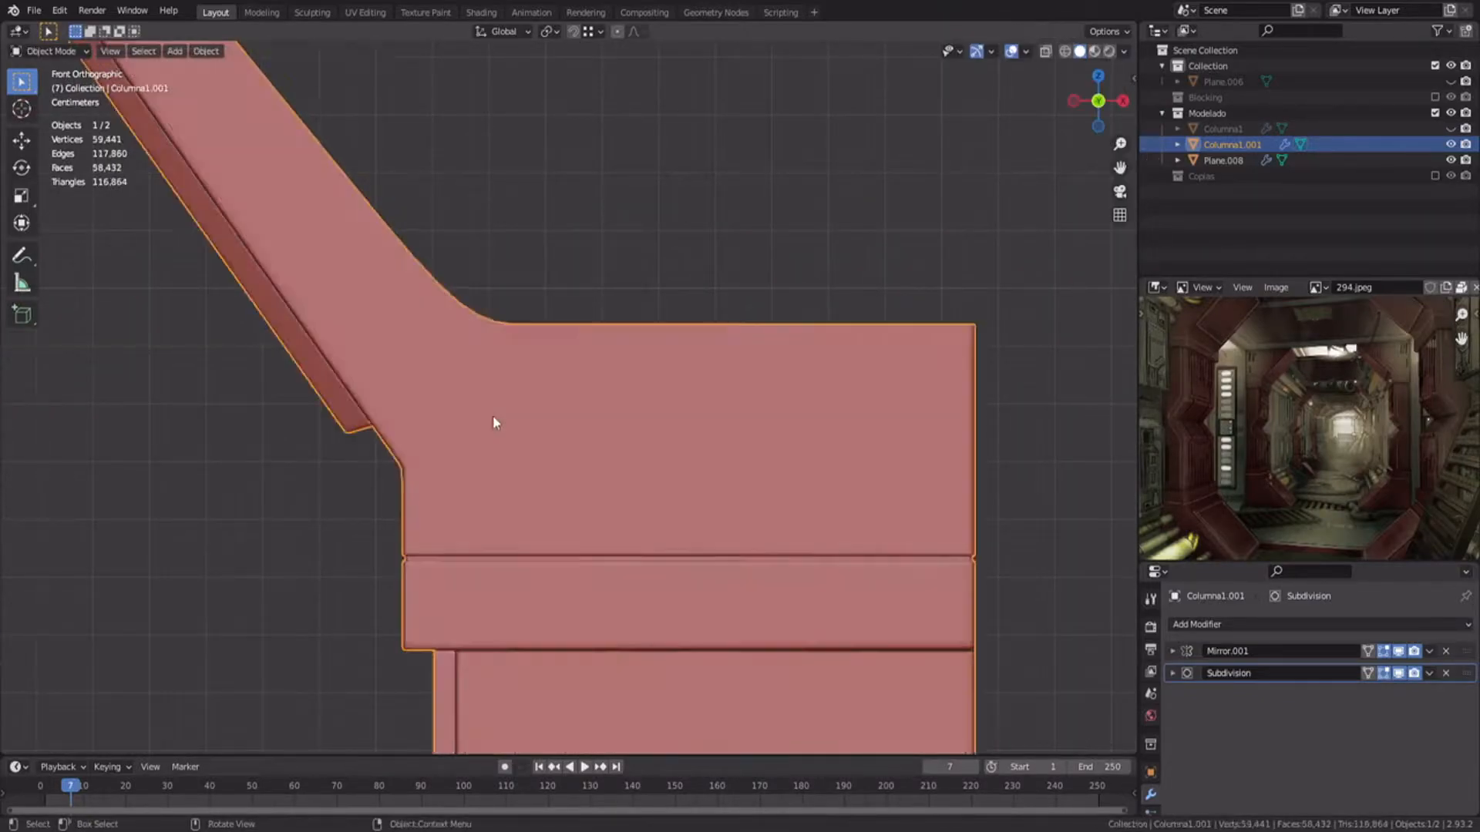
key(Tab)
shift+middle_drag(458, 133, 541, 447)
scroll(541, 448, down, 3)
Step: Select the edges at the far end of the ledge and extrude them upward in Z, level by level, matching the diagonal side's rows
key(Tab)
key(3)
middle_drag(672, 476, 532, 462)
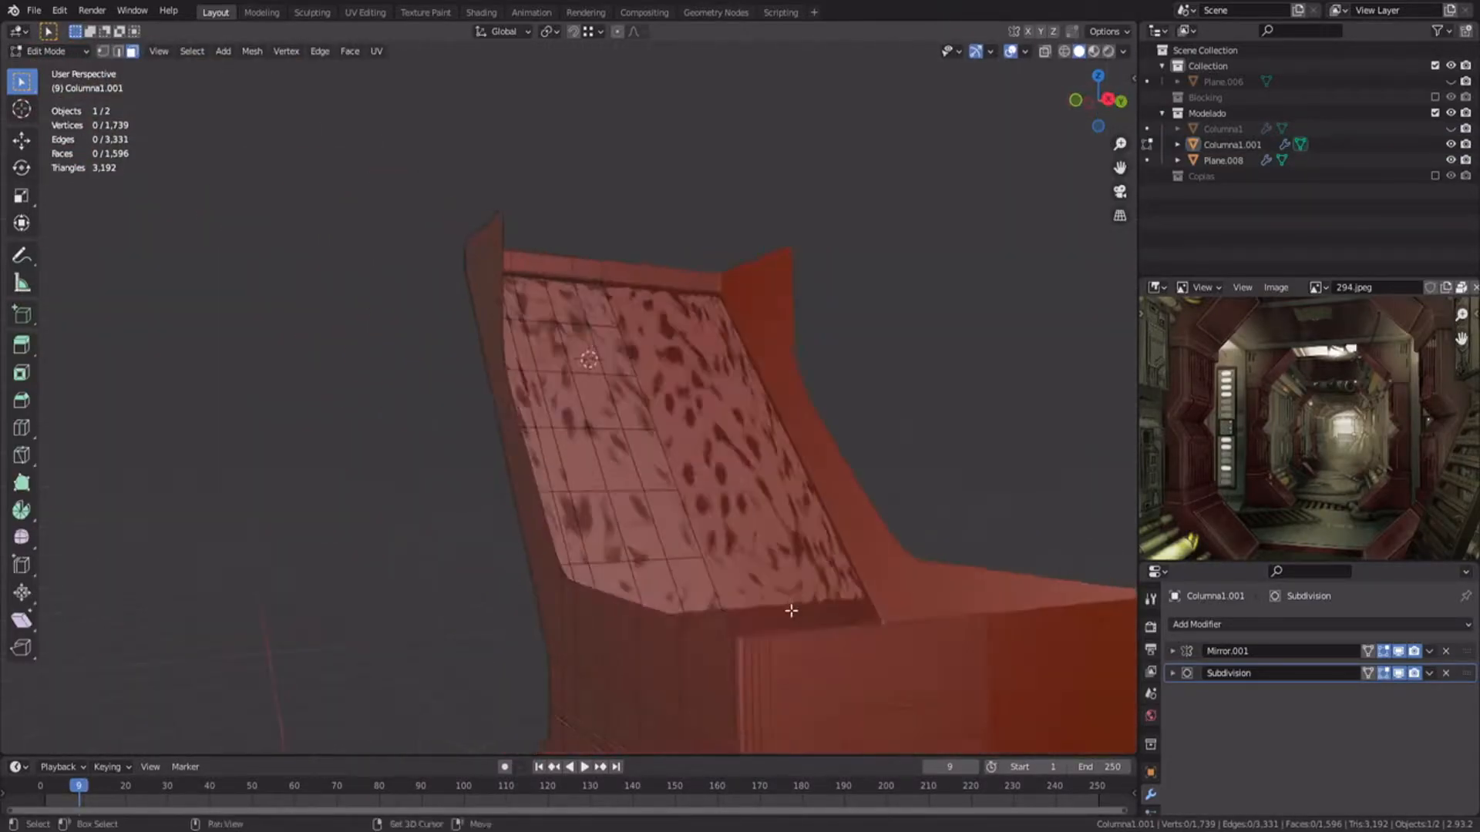
shift+middle_drag(789, 604, 730, 511)
scroll(731, 511, up, 3)
click(812, 667)
ctrl+click(954, 652)
middle_drag(383, 516, 521, 512)
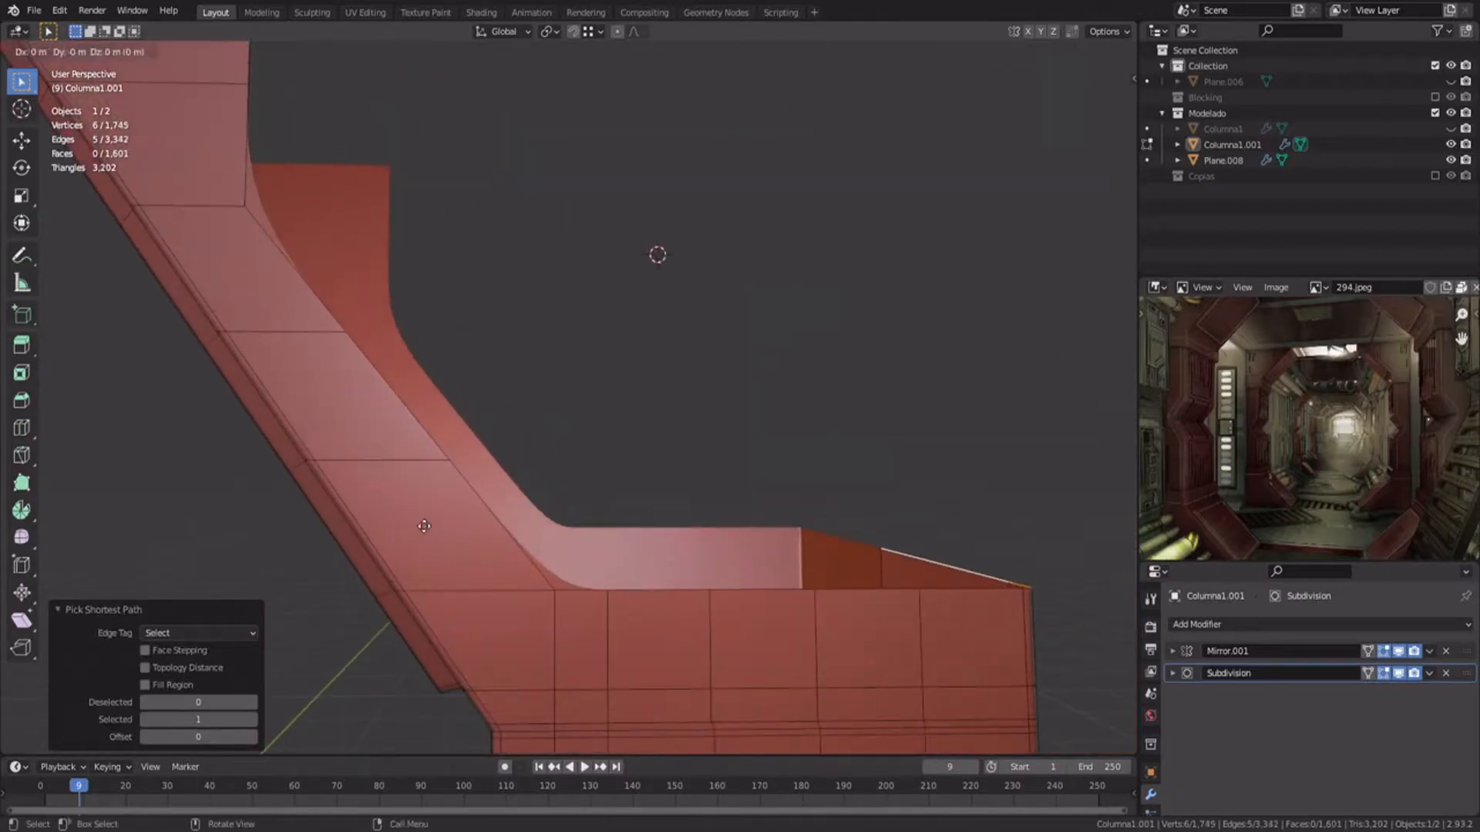
key(e)
key(z)
ctrl+click(412, 441)
shift+middle_drag(442, 486, 524, 575)
key(e)
key(z)
ctrl+click(475, 486)
key(e)
key(z)
ctrl+click(378, 354)
Step: Continue extruding the back wall upward in Z in successive levels until it reaches the column's top edge
shift+middle_drag(412, 369, 455, 466)
key(e)
key(z)
ctrl+click(421, 385)
shift+middle_drag(403, 333, 501, 478)
scroll(501, 477, up, 3)
key(e)
key(z)
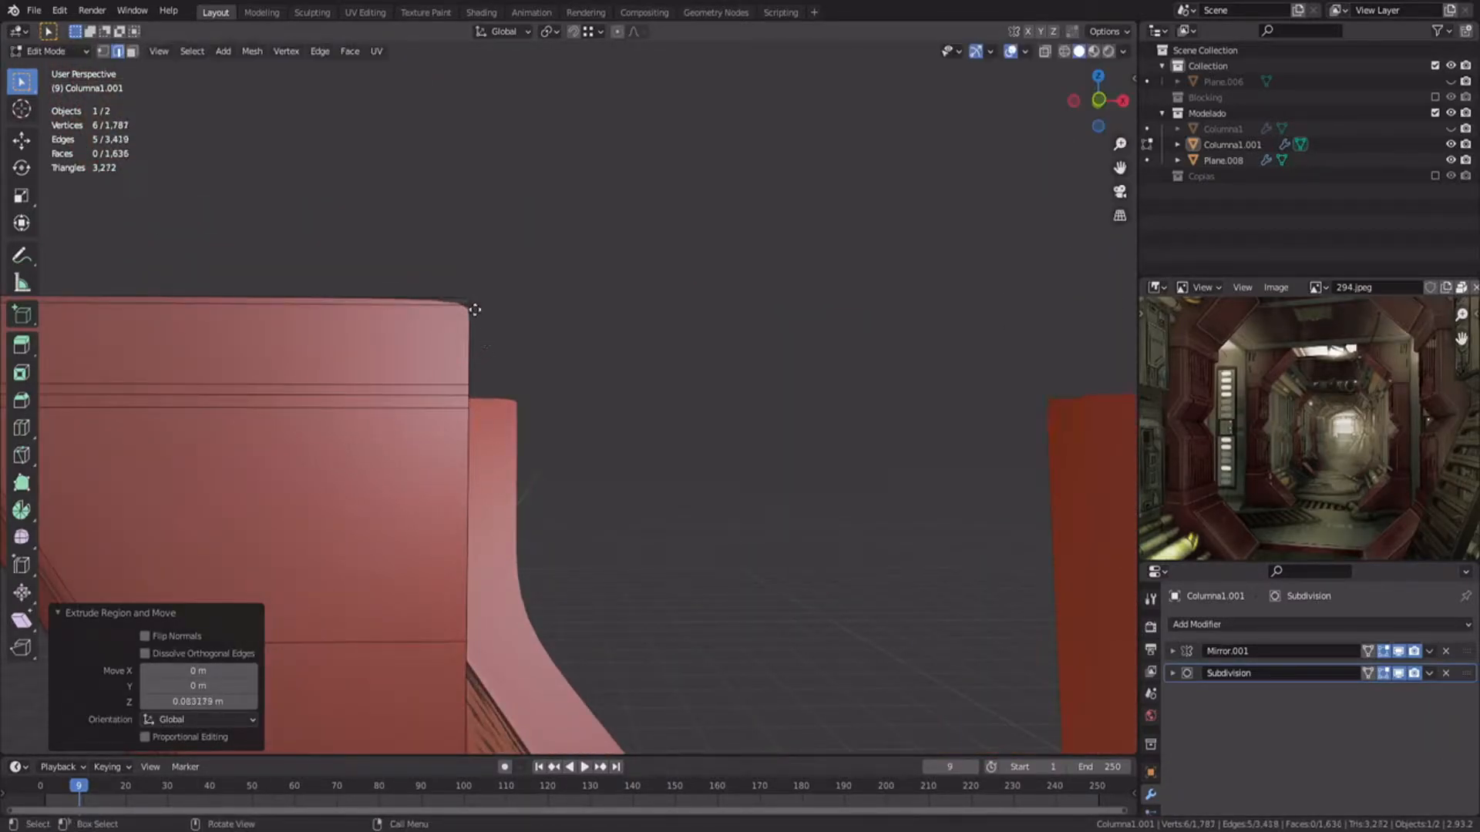
ctrl+click(475, 310)
key(Tab)
scroll(637, 467, down, 3)
middle_drag(638, 471, 596, 407)
Step: Turn off the Subdivision modifier's viewport display and add a support edge loop close to the diagonal's cut edge
key(Tab)
scroll(596, 407, up, 3)
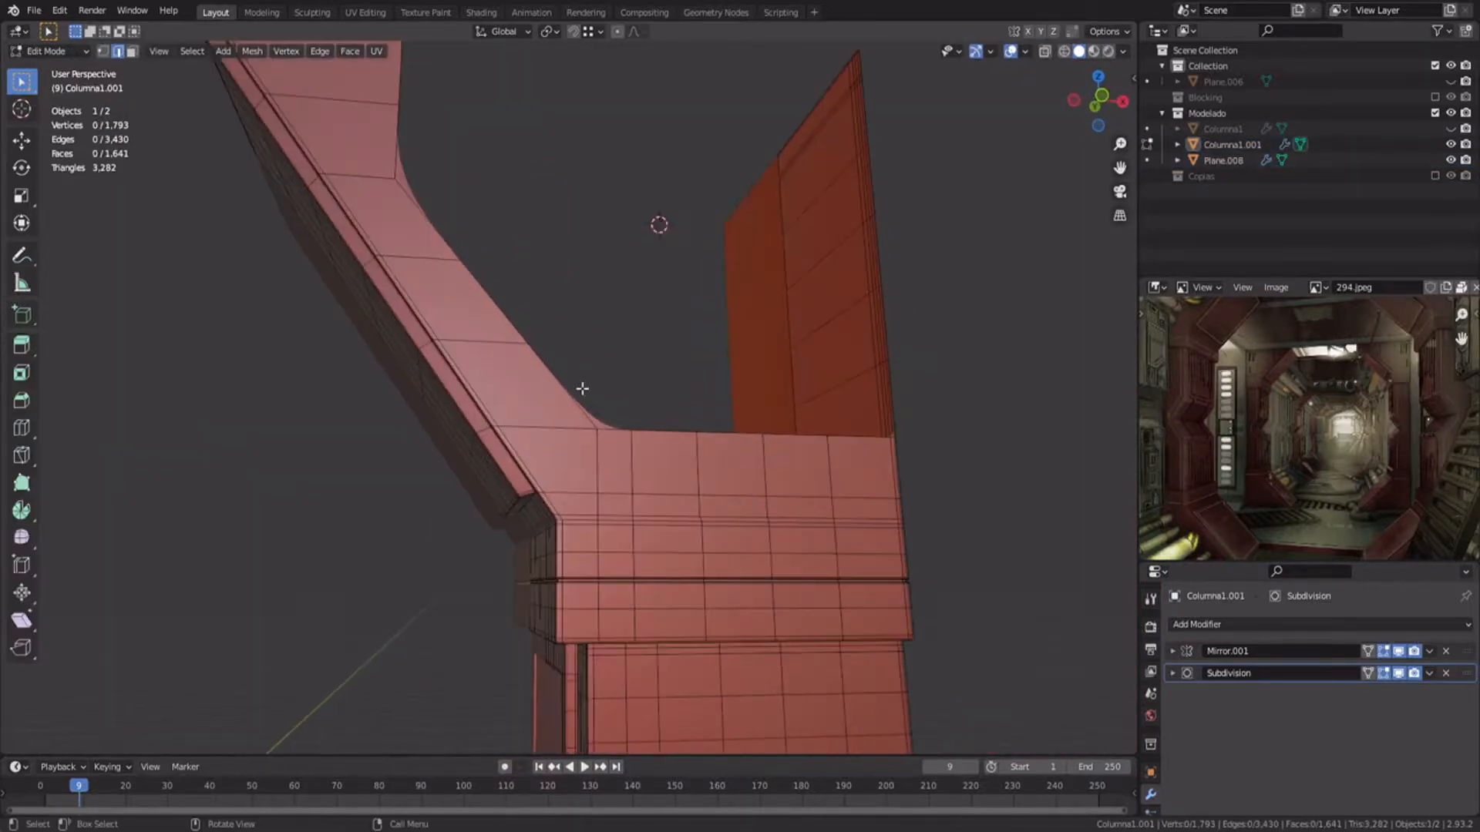
click(593, 416)
key(ctrl+z)
click(1398, 674)
scroll(509, 450, up, 3)
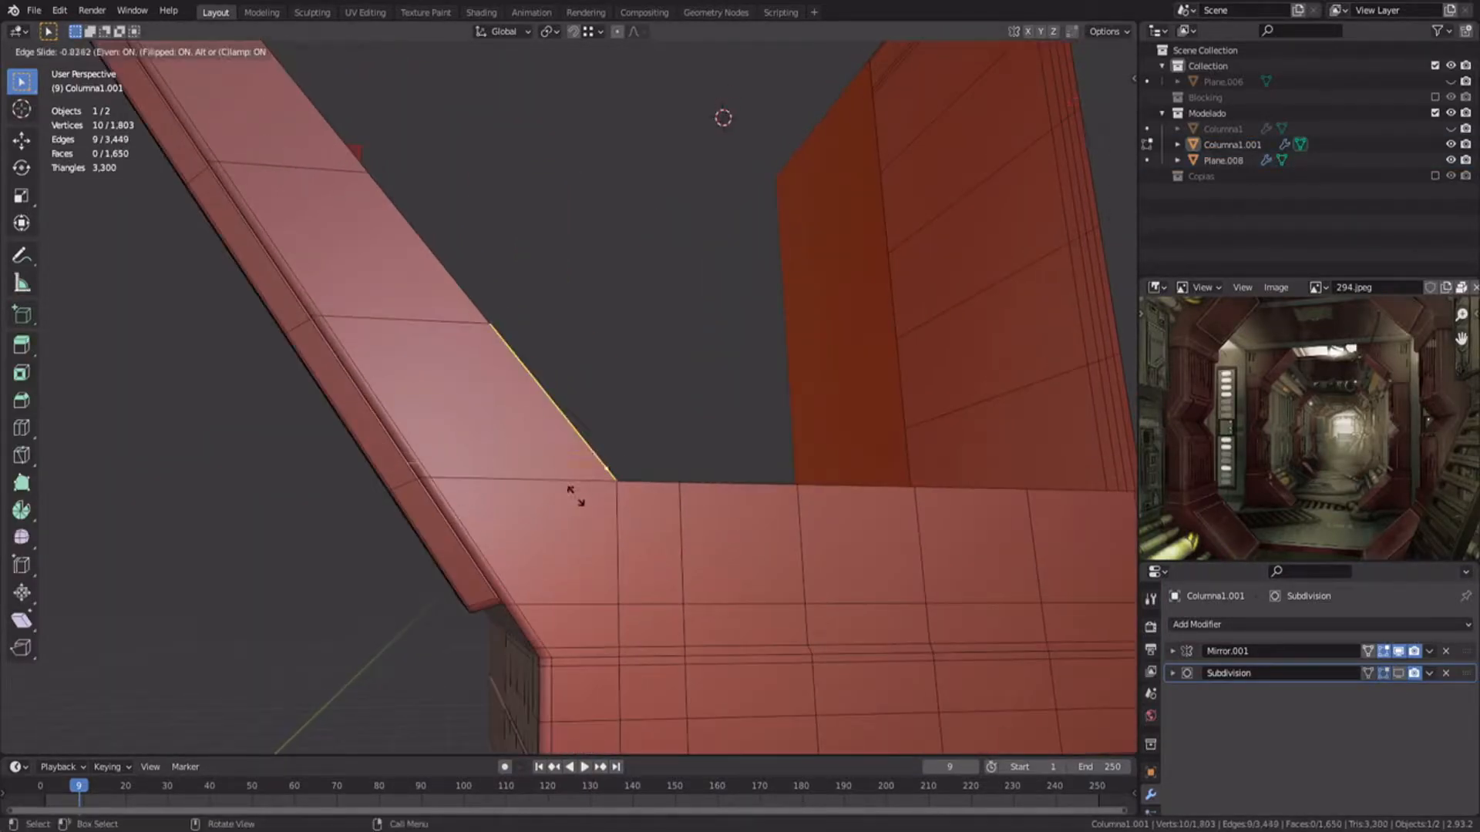
click(575, 496)
Step: Add support edge loops close to the upper and lower corners of the diagonal, using even spacing
middle_drag(574, 495, 551, 555)
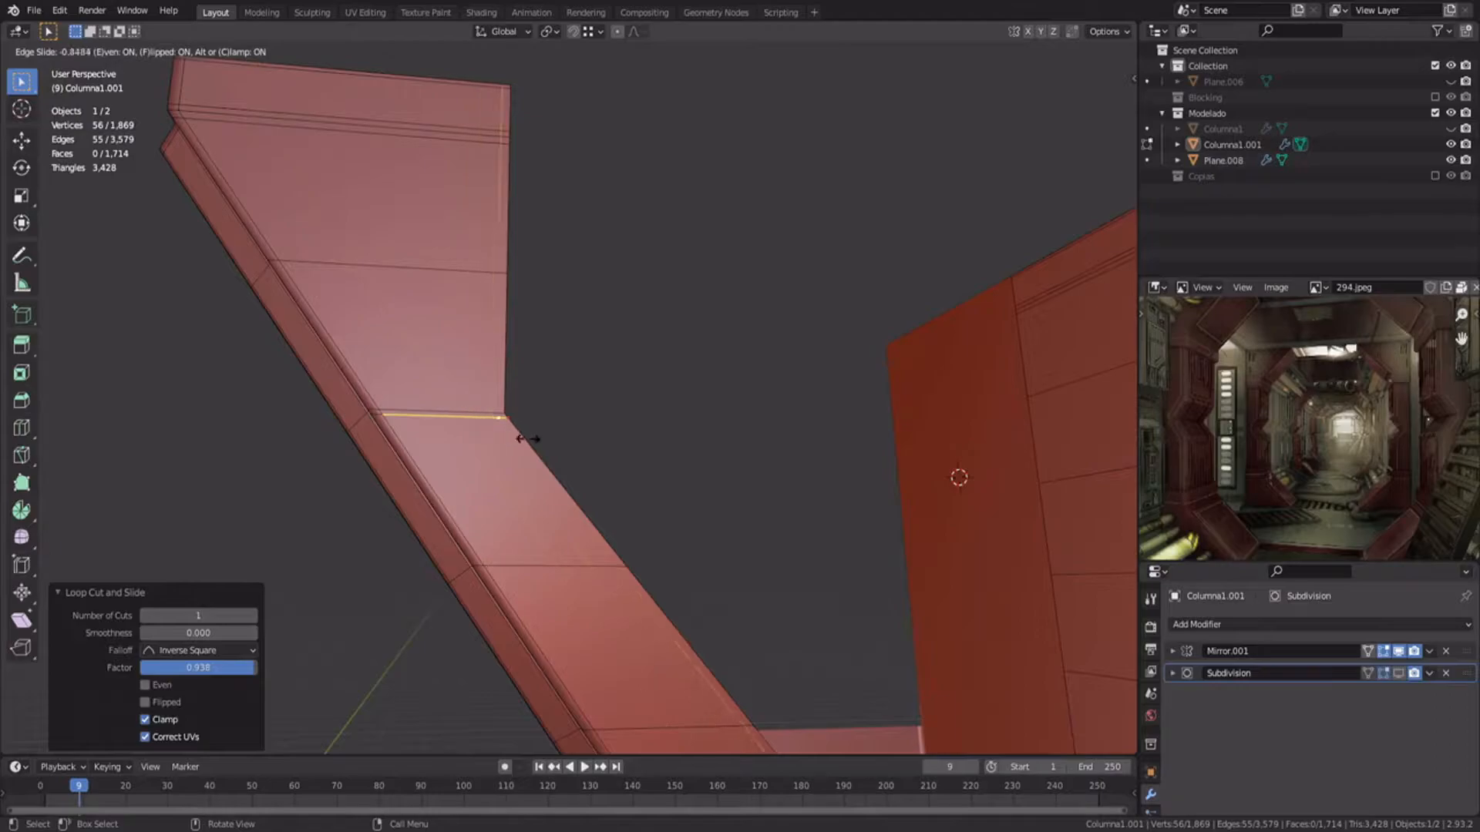
key(e)
click(512, 386)
shift+middle_drag(778, 655, 493, 309)
scroll(494, 385, up, 3)
key(ctrl+r)
click(498, 415)
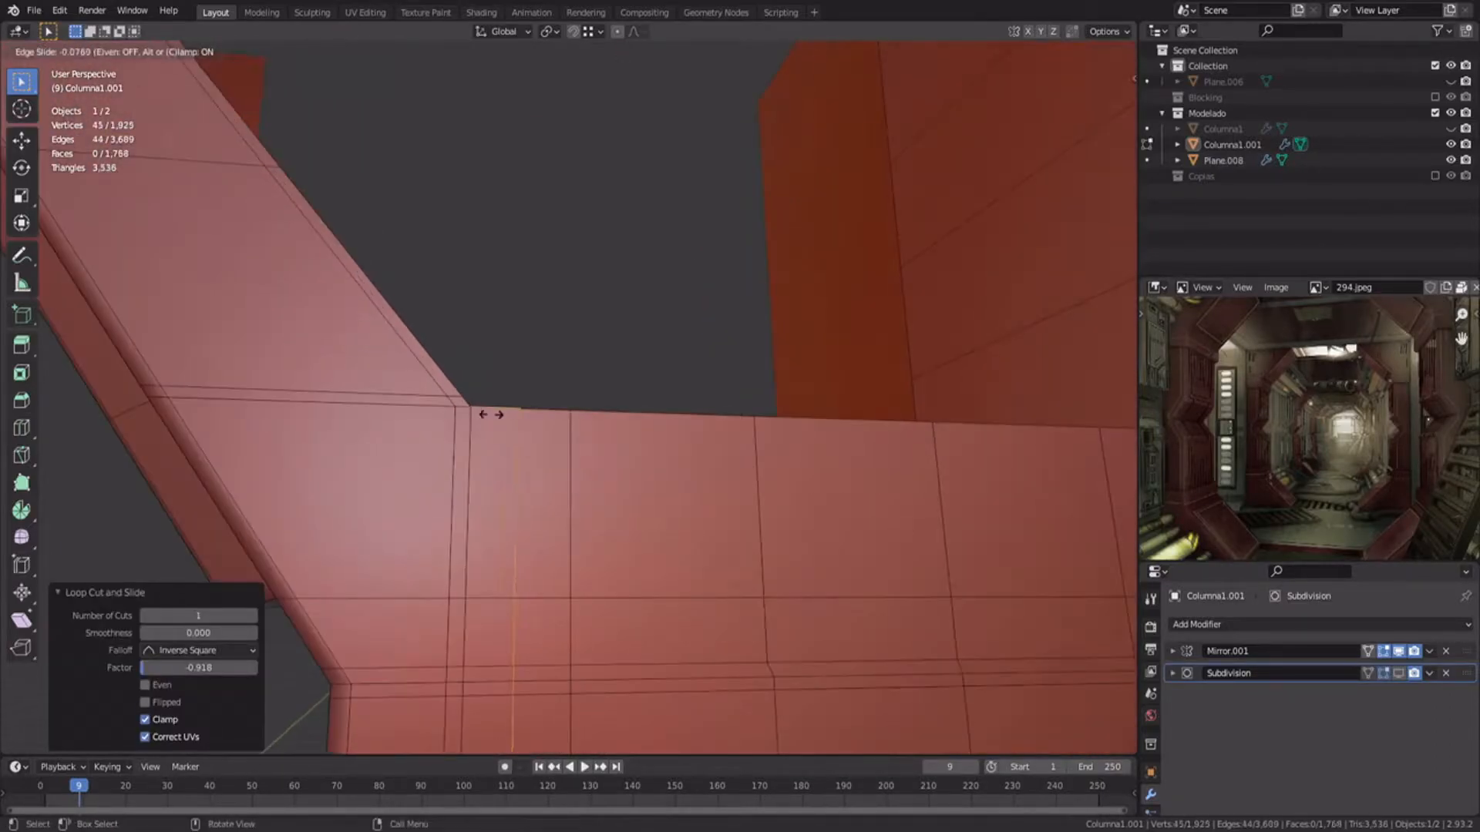
Step: Add a vertical support loop on the ledge beside the lower corner and an even, flipped loop along the ledge's top edge
scroll(467, 418, down, 5)
shift+middle_drag(468, 418, 570, 419)
scroll(567, 447, up, 5)
key(ctrl+r)
click(512, 493)
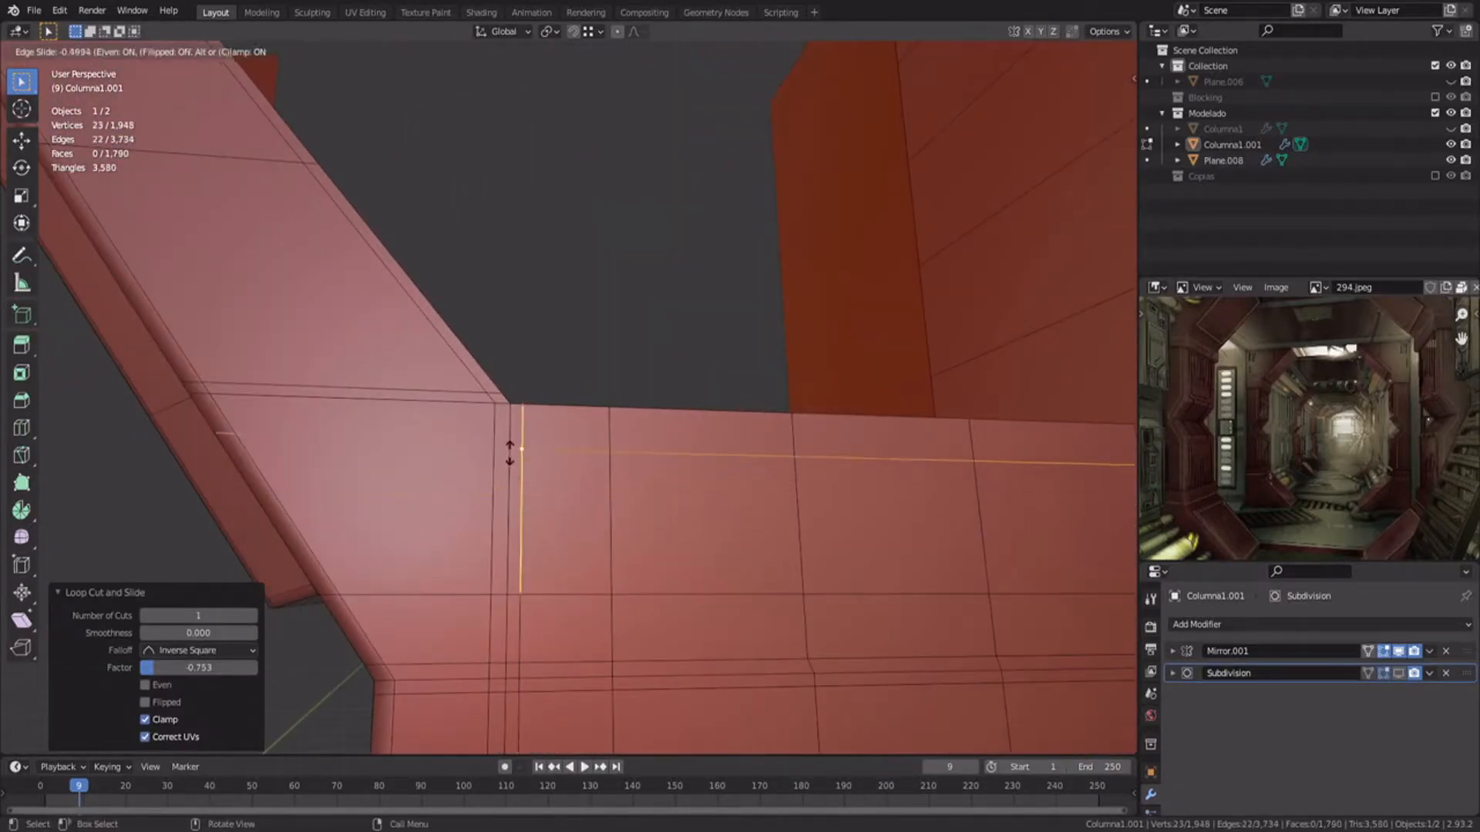
click(489, 414)
Step: Consolidate the crowded support-loop vertices at the lower corner and dissolve the redundant edge loop beside it
key(1)
scroll(478, 431, up, 3)
click(494, 495)
shift+click(469, 477)
shift+click(468, 495)
right_click(469, 495)
click(531, 727)
key(2)
alt+click(394, 481)
alt+shift+click(476, 595)
key(ctrl+x)
scroll(506, 595, down, 8)
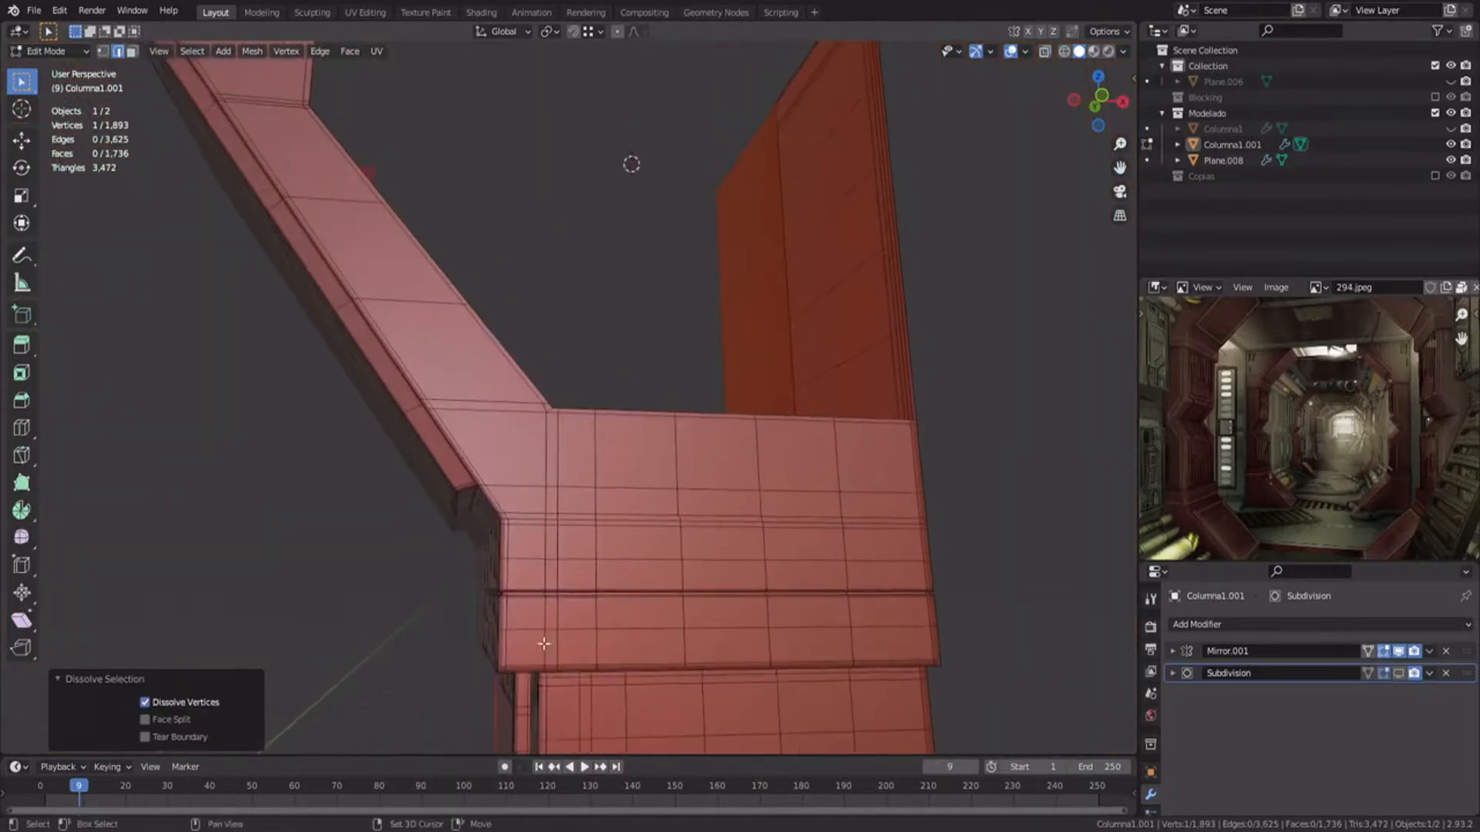
Step: Dissolve the leftover vertex and the remaining vertical edge loop below the ledge
scroll(516, 586, up, 4)
key(1)
click(545, 584)
key(ctrl+x)
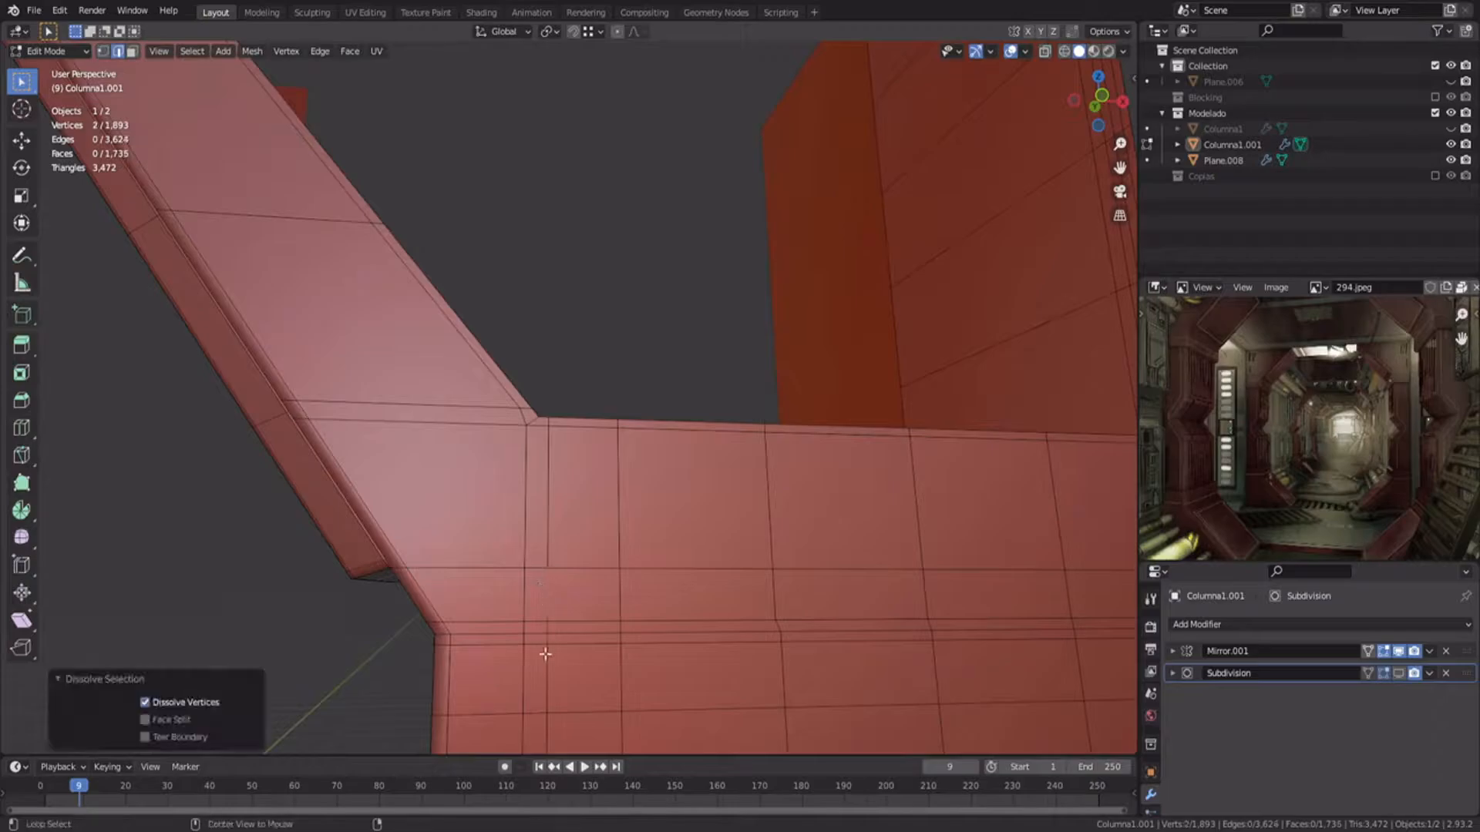
alt+click(545, 652)
key(ctrl+x)
shift+middle_drag(608, 588, 461, 610)
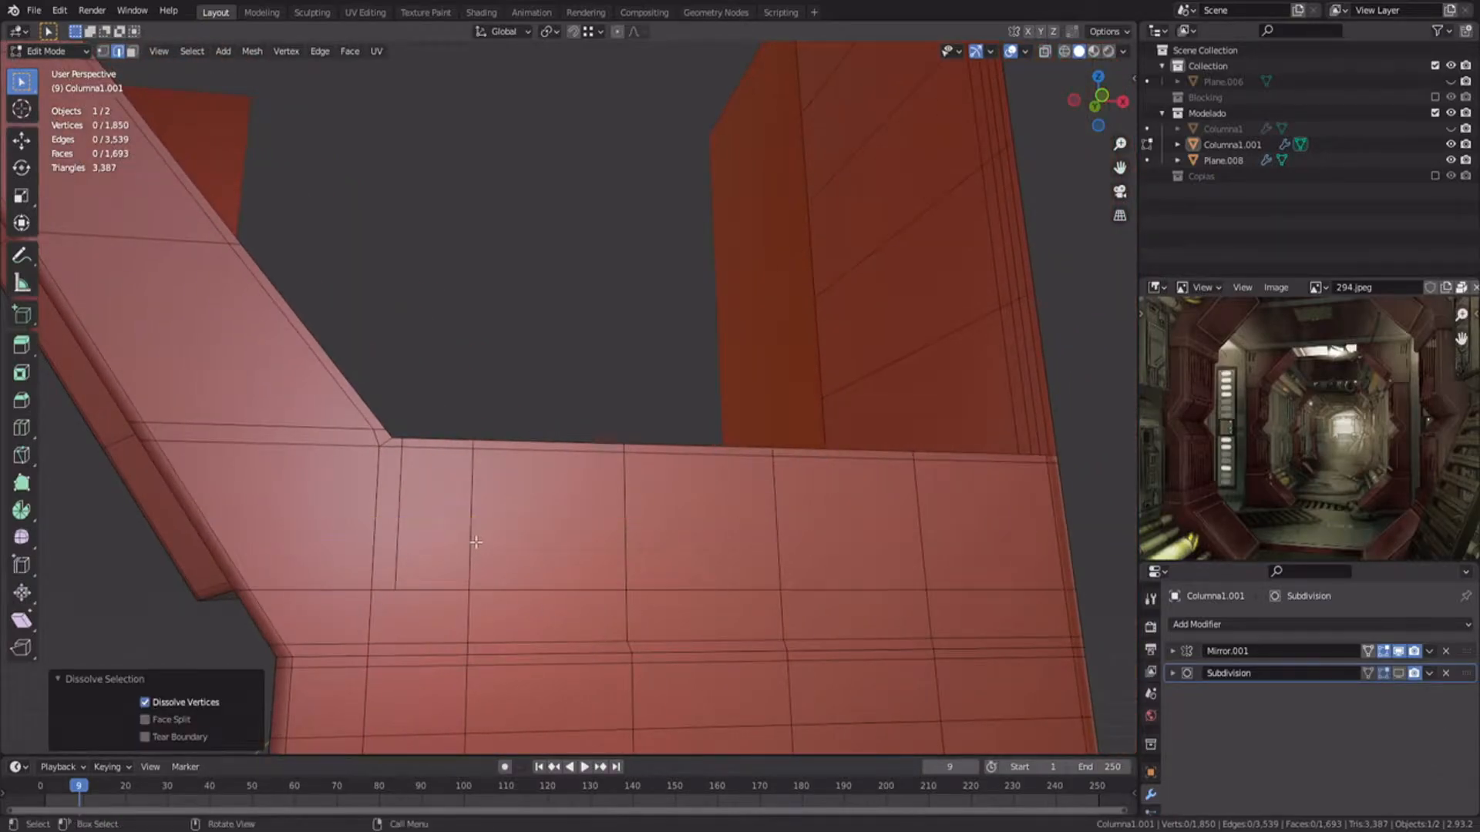
Step: Add a centred horizontal loop across the ledge with the face beside the corner temporarily hidden, and dissolve that face's leftover inner edge
key(3)
click(453, 527)
key(h)
key(ctrl+r)
double_click(457, 519)
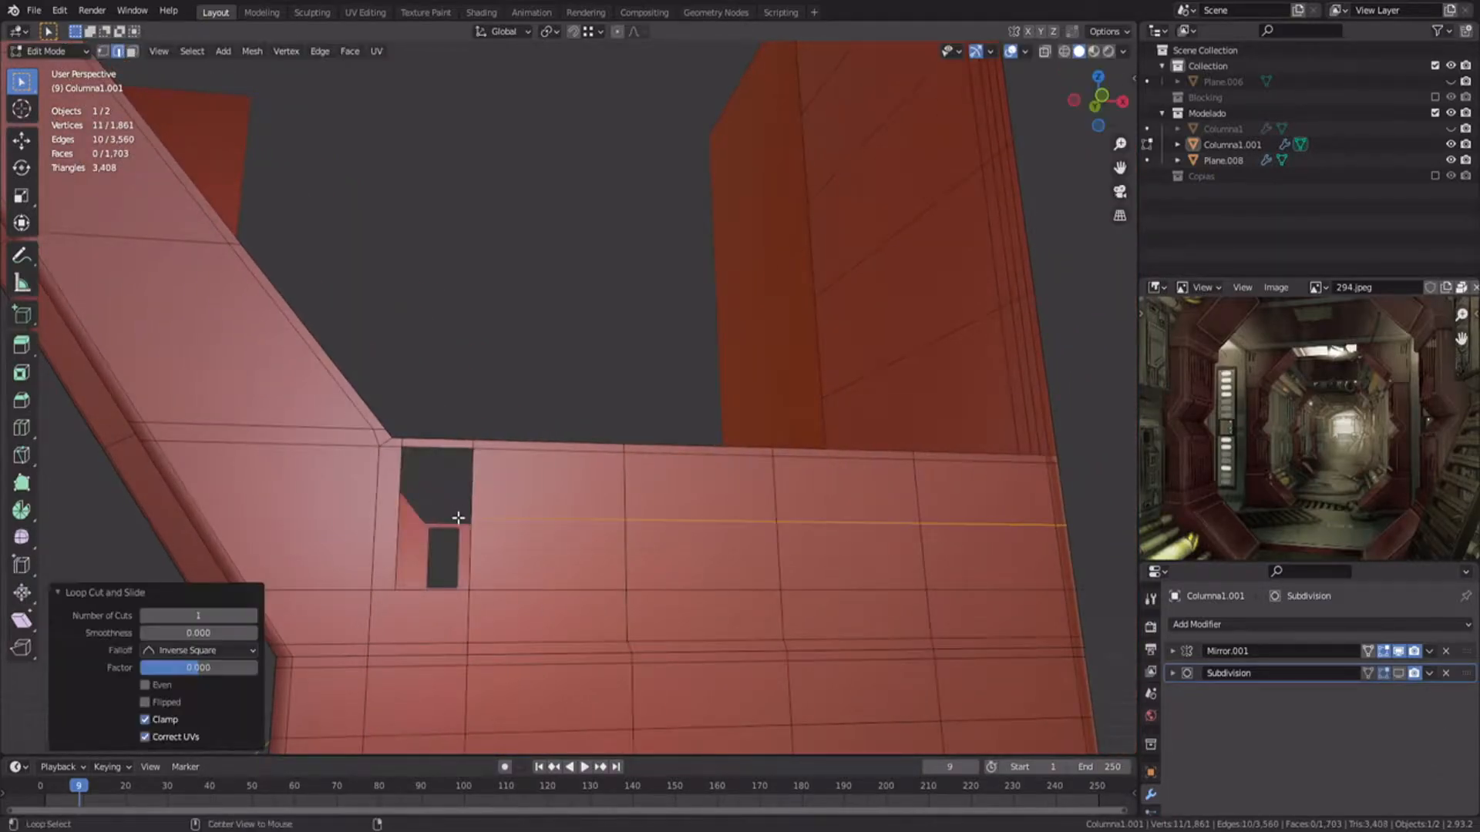
key(alt+h)
click(401, 529)
key(ctrl+x)
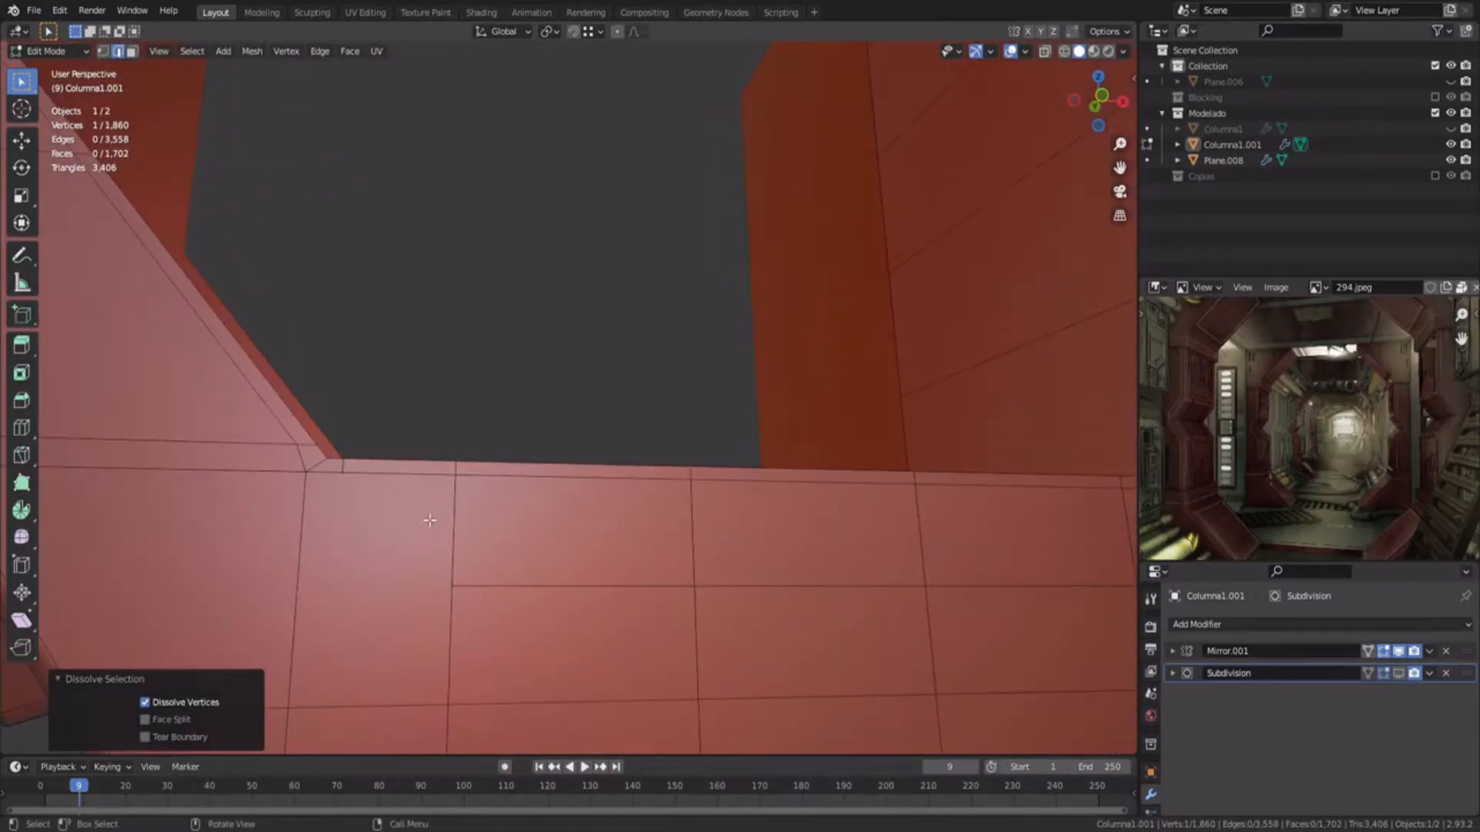
Step: Cut the large face beside the lower corner with three edges meeting at an interior point, and leave Edit Mode
key(j)
shift+middle_drag(395, 556, 536, 378)
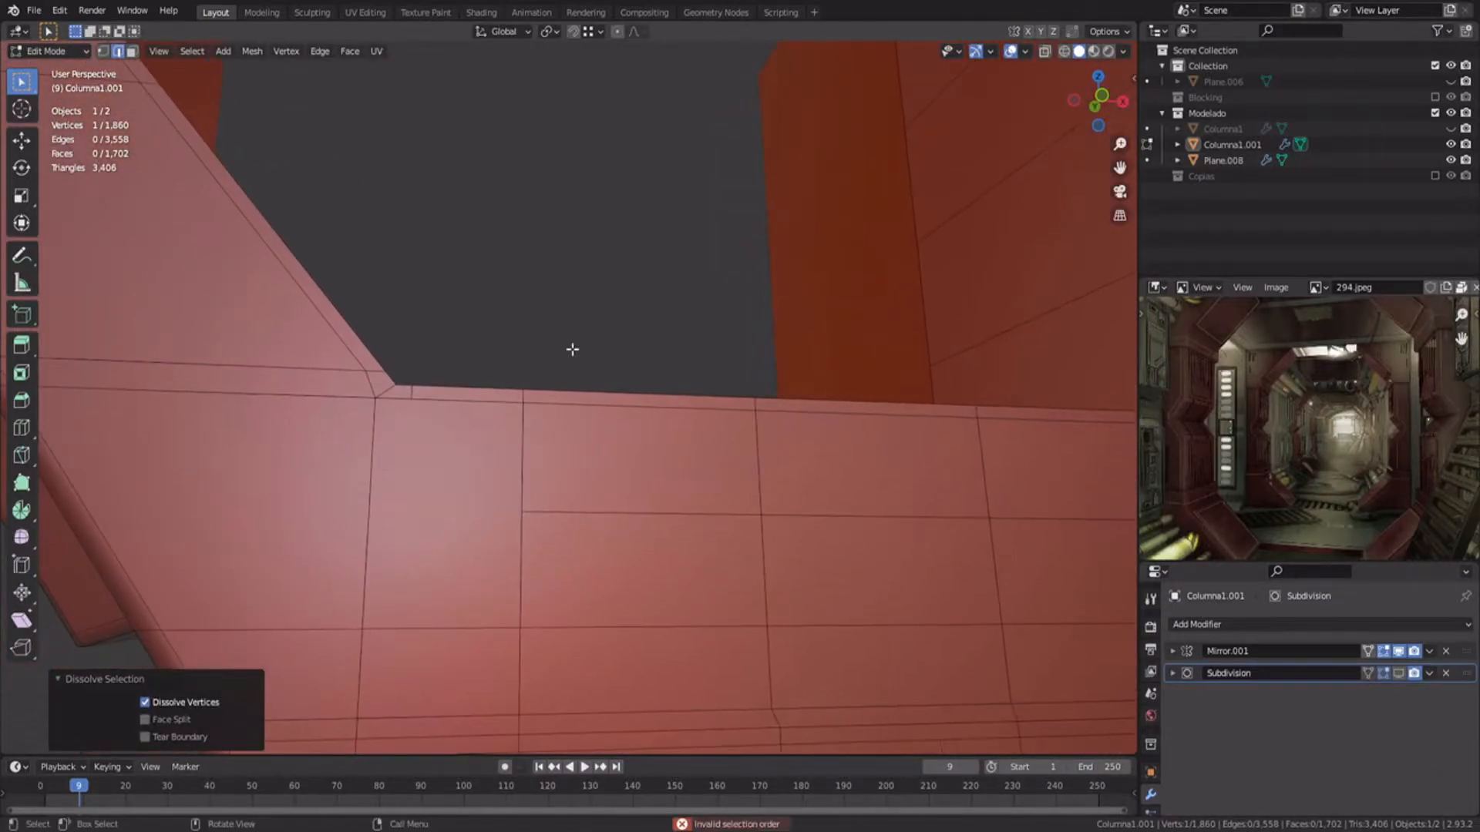
click(445, 509)
key(Return)
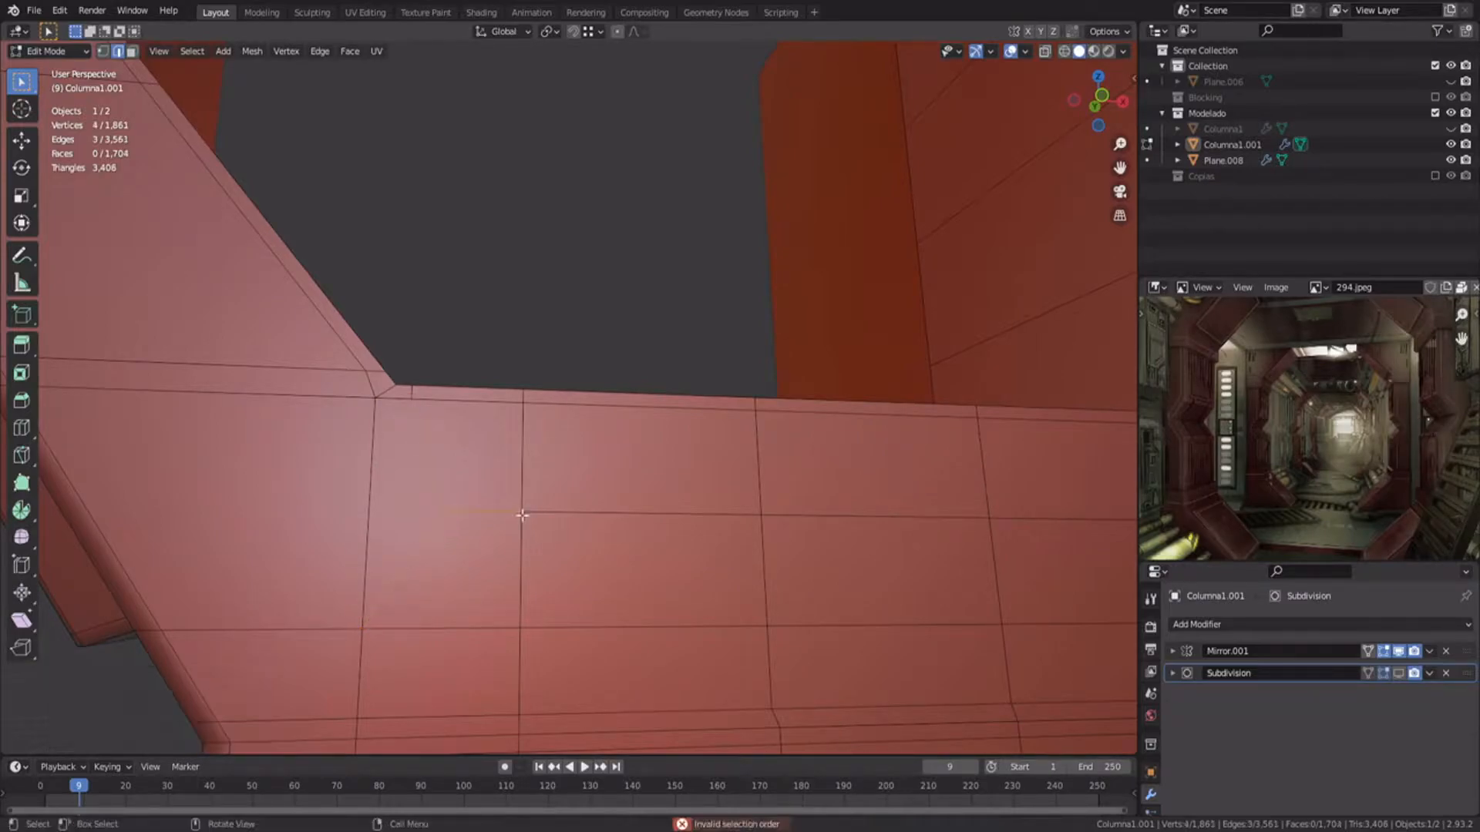
middle_drag(519, 512, 572, 502)
key(Tab)
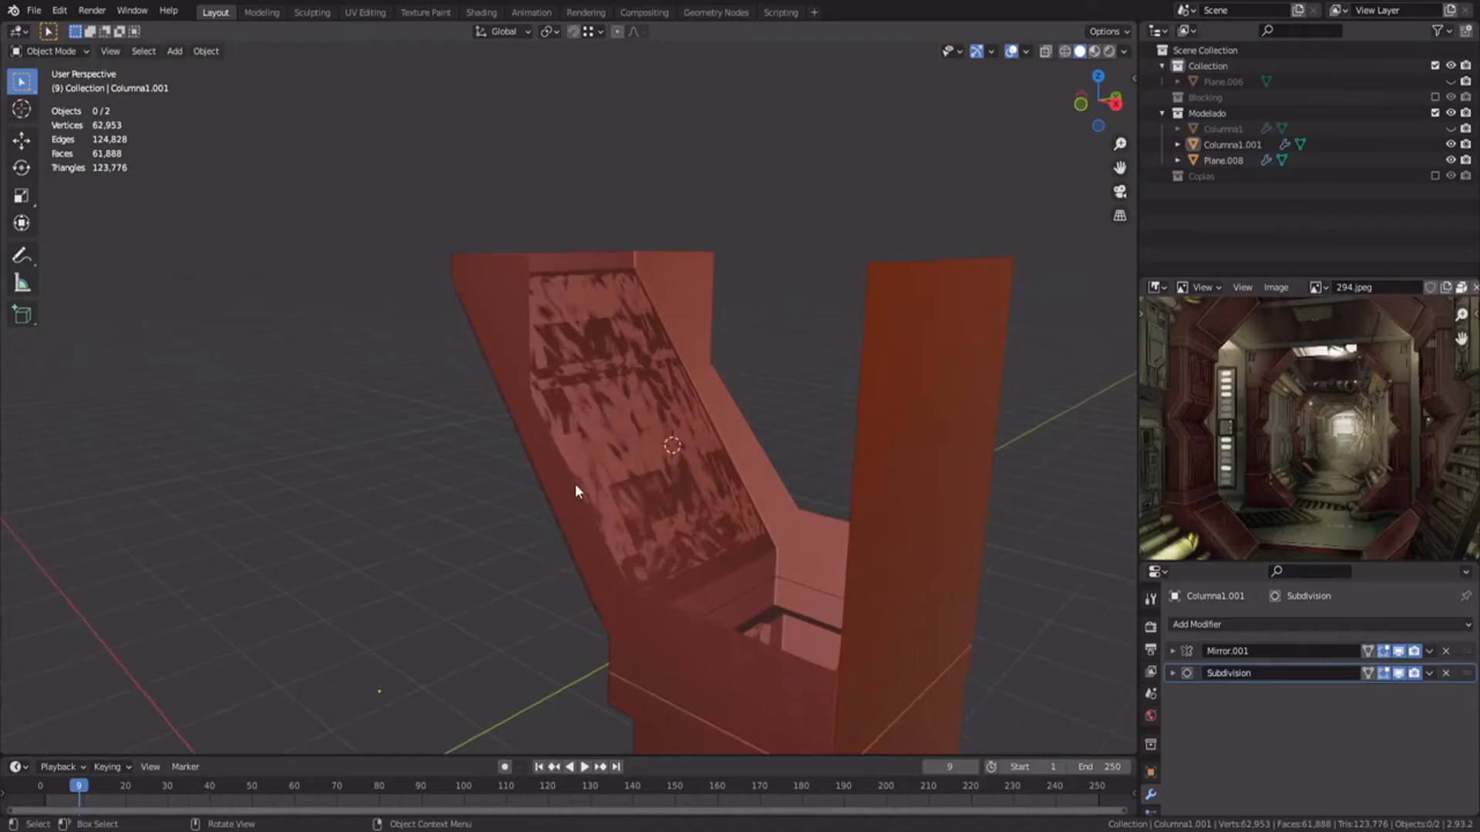
Step: Try to extrude an edge path of the column's open back along X
key(Tab)
middle_drag(552, 390, 426, 374)
click(616, 333)
scroll(613, 332, down, 1)
shift+middle_drag(609, 333, 616, 47)
ctrl+click(605, 201)
shift+click(605, 203)
middle_drag(612, 370, 679, 553)
key(e)
key(x)
click(756, 495)
key(alt+a)
middle_drag(756, 495, 627, 422)
scroll(687, 460, down, 4)
key(alt+a)
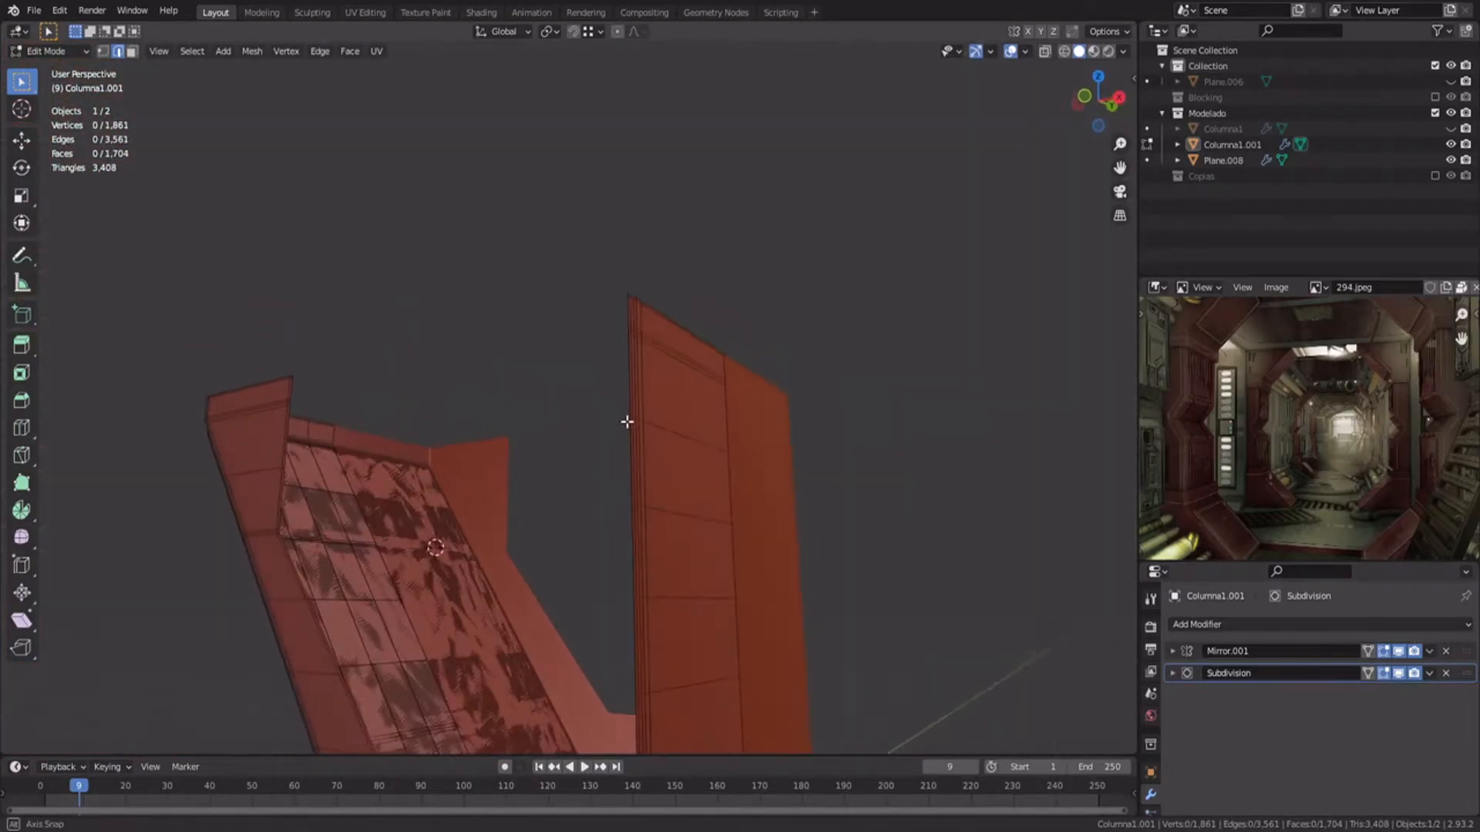
Step: Try to fill the edge loop around the column's open back with a face and inset it
alt+click(297, 572)
middle_drag(296, 572, 724, 462)
scroll(727, 460, up, 3)
key(f)
key(i)
click(753, 469)
shift+middle_drag(535, 432, 617, 321)
key(ctrl+z)
key(ctrl+z)
Step: Try to delete a face loop of the column's back section
key(alt+a)
alt+click(696, 508)
key(3)
alt+click(696, 555)
key(x)
click(696, 551)
middle_drag(696, 552, 458, 457)
key(2)
key(ctrl+z)
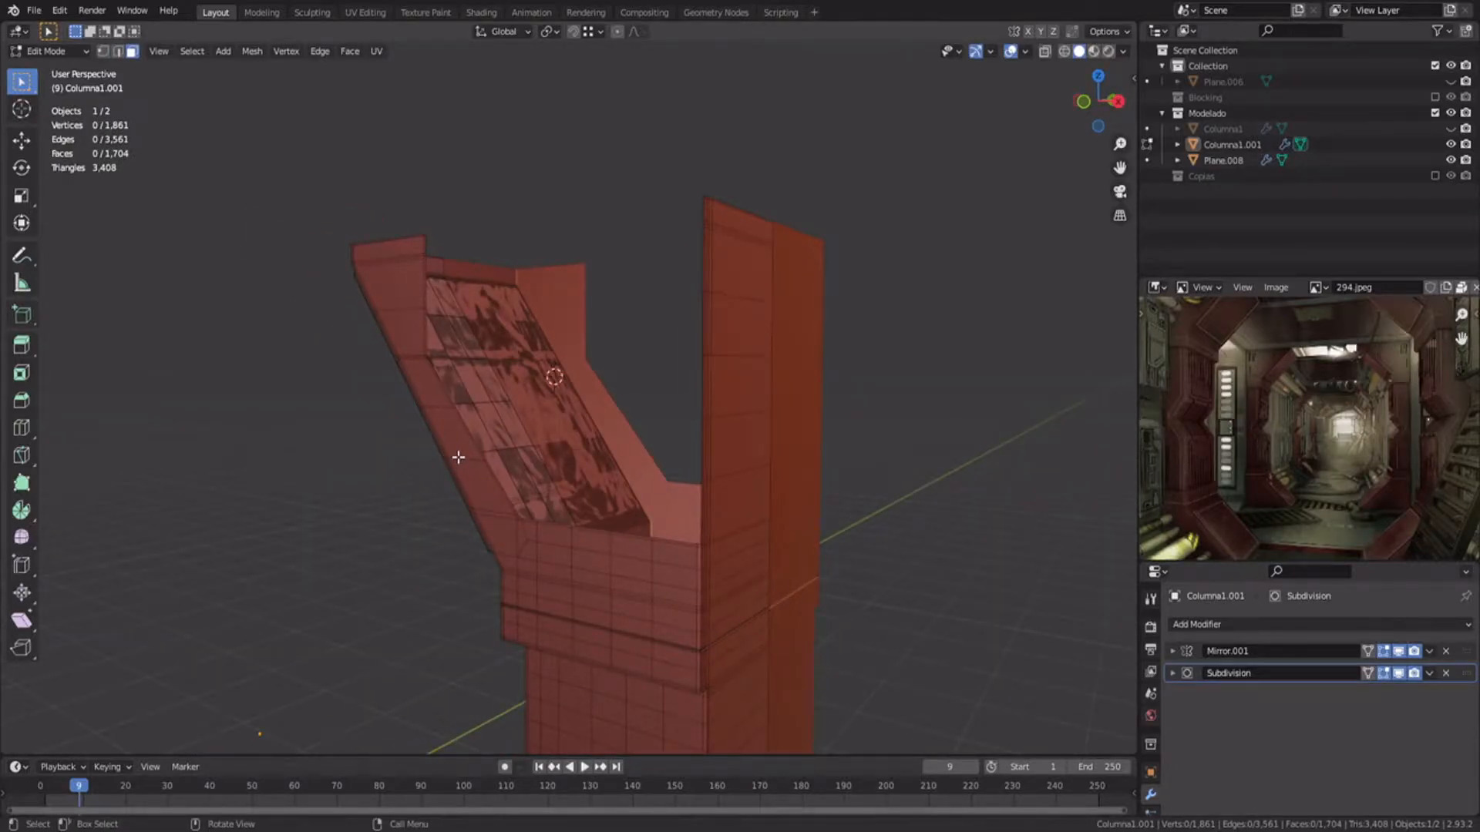
Step: Extrude the vertical edge path of the column's open back along X
scroll(555, 478, up, 2)
mouse_move(458, 457)
middle_down()
mouse_move(555, 479)
mouse_move(482, 459)
middle_up()
key(2)
click(611, 182)
scroll(568, 400, up, 1)
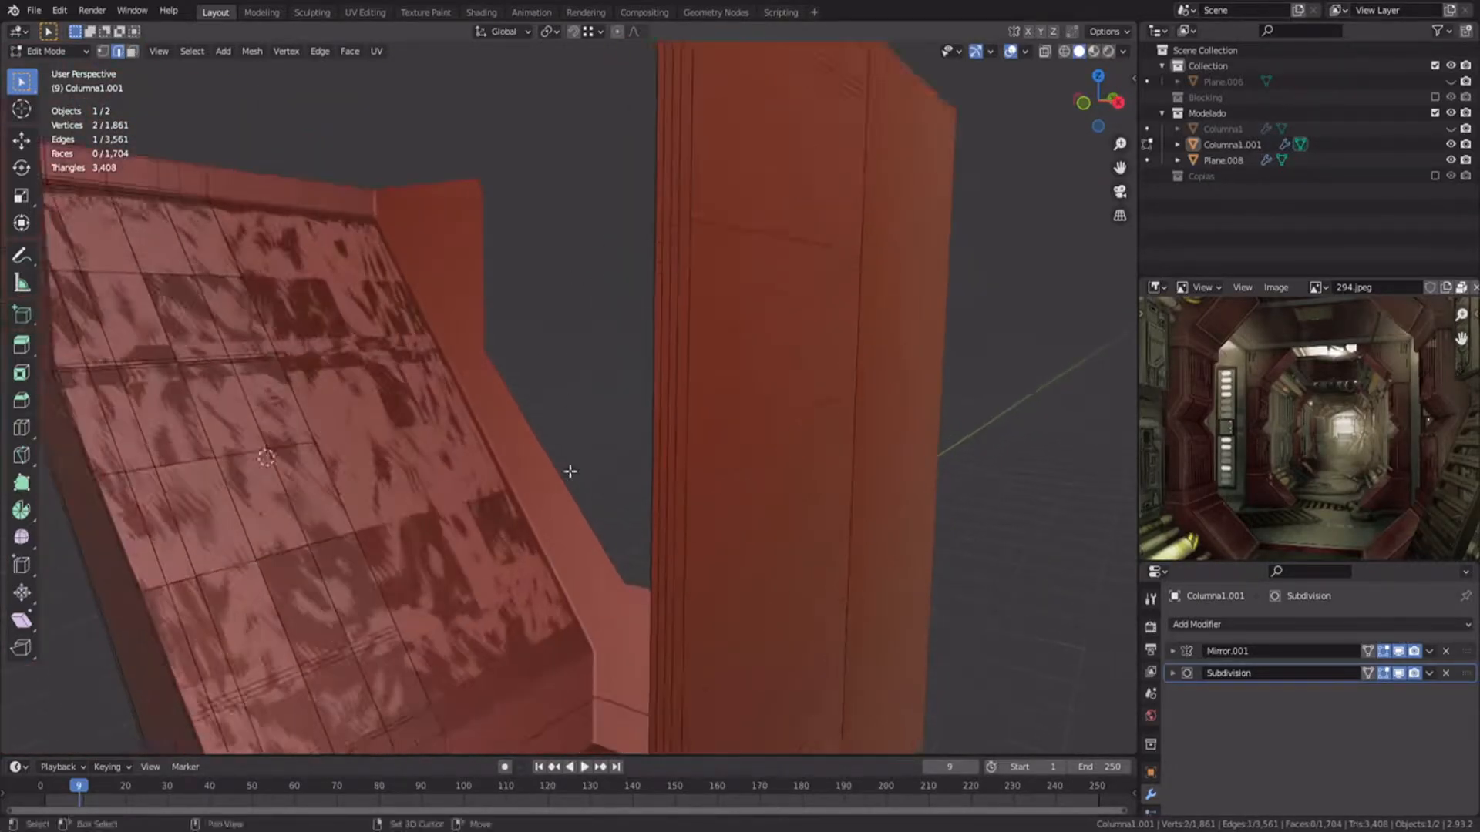
shift+middle_drag(568, 400, 609, 283)
ctrl+click(666, 492)
middle_drag(540, 490, 635, 367)
key(e)
key(x)
click(611, 530)
Step: Extrude the adjoining edge loop of the new back strip along Y
key(alt+a)
alt+click(631, 514)
click(565, 488)
key(e)
key(y)
click(508, 485)
Step: Add three support loop cuts to the extruded back strips, sliding them close to the corner and borders
key(ctrl+r)
click(633, 369)
click(620, 490)
middle_drag(497, 477, 661, 423)
key(ctrl+r)
click(629, 434)
click(728, 434)
key(ctrl+r)
click(671, 410)
click(678, 394)
click(687, 393)
Step: Join the two neighbouring vertices at the strip's corner, dissolve the unneeded edge and view the subdivided column in Object Mode
middle_drag(540, 339, 616, 331)
key(1)
click(628, 327)
shift+click(638, 327)
right_click(638, 333)
click(694, 406)
key(2)
key(ctrl+x)
click(1399, 673)
key(Tab)
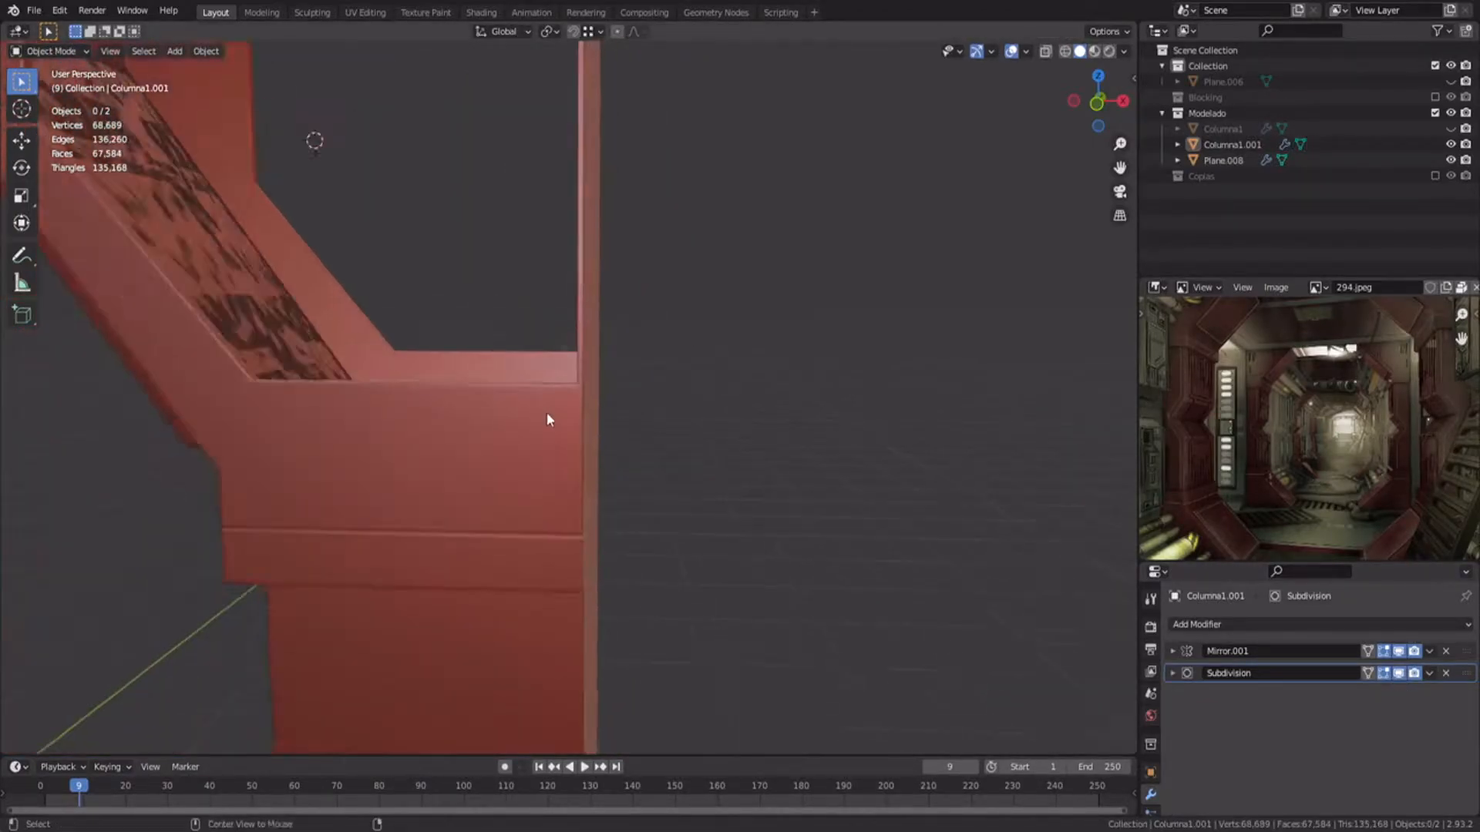
Step: Add one more support loop cut on the column's back strip, leave Edit Mode and save the file
middle_drag(547, 419, 502, 387)
key(Tab)
shift+middle_drag(408, 454, 663, 270)
key(ctrl+r)
click(697, 319)
click(673, 316)
key(Tab)
key(ctrl+s)
Step: Place a duplicate of the back opening's edge loop beside the column, separate it into its own object and select that object
scroll(524, 312, down, 8)
middle_drag(525, 311, 588, 354)
scroll(588, 354, up, 4)
key(Tab)
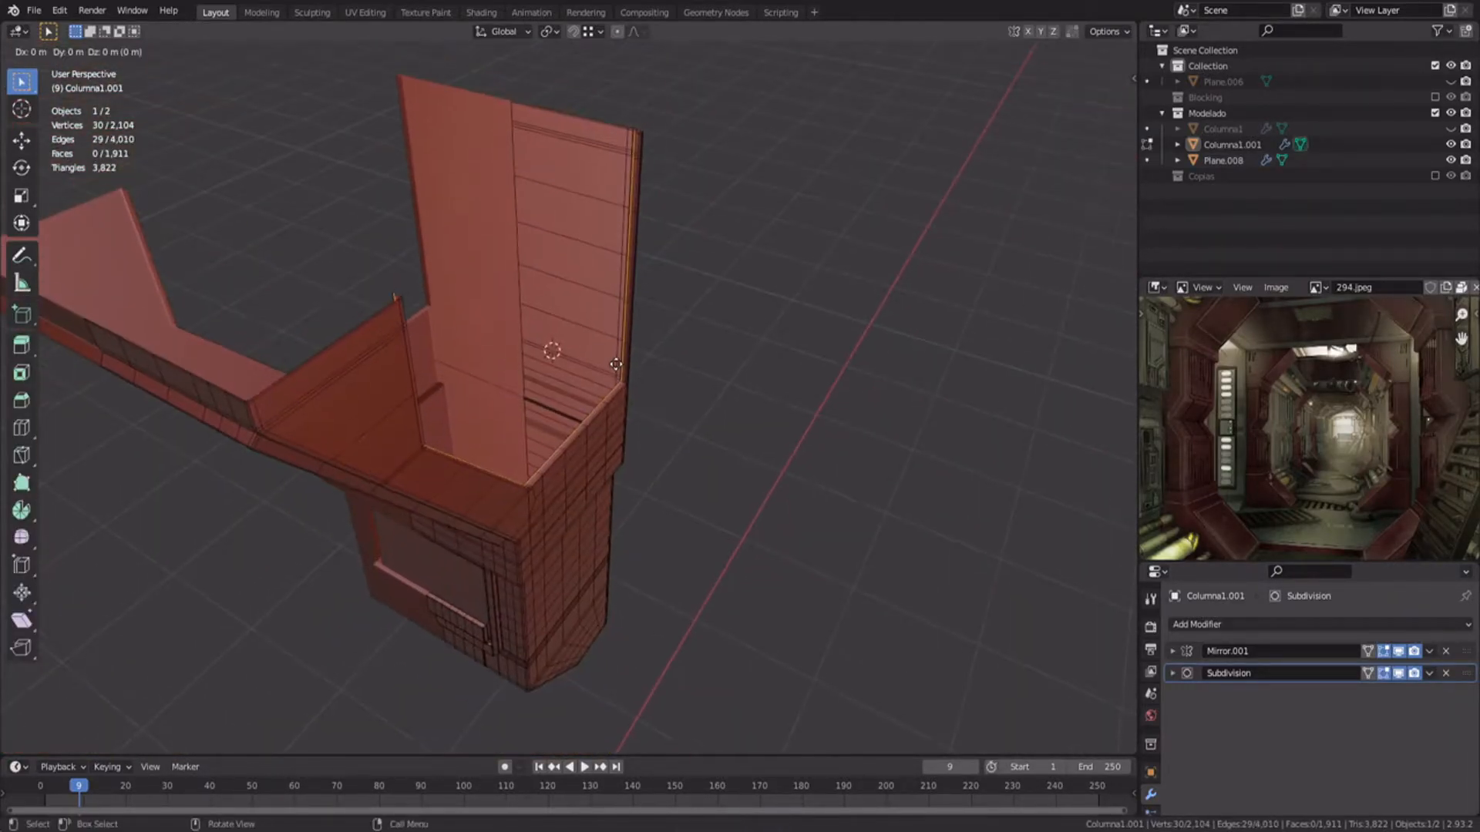
click(843, 456)
key(p)
click(720, 456)
key(Tab)
click(775, 499)
Step: Dissolve the surplus vertices around the corners and sides of the separated outline
key(Tab)
key(1)
middle_drag(776, 500, 679, 386)
drag(663, 239, 742, 418)
key(ctrl+x)
scroll(666, 299, up, 3)
shift+middle_drag(666, 299, 625, 412)
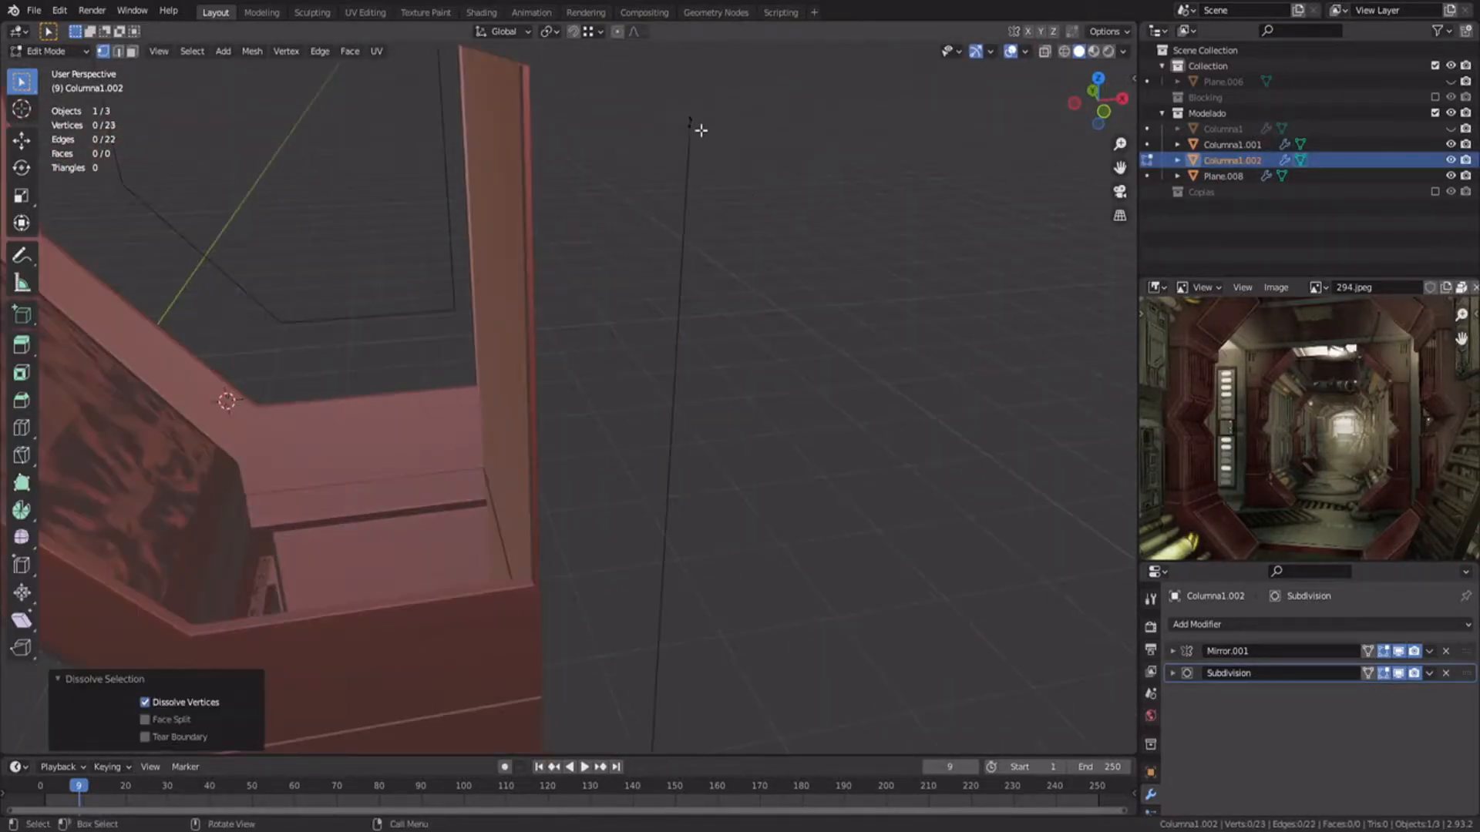
scroll(685, 181, down, 2)
shift+middle_drag(493, 593, 561, 393)
drag(419, 335, 743, 416)
key(ctrl+x)
shift+middle_drag(231, 224, 517, 384)
drag(639, 347, 820, 529)
key(ctrl+x)
Step: Fill the whole outline with a face and switch off the Subdivision modifier's viewport display
shift+middle_drag(677, 269, 701, 505)
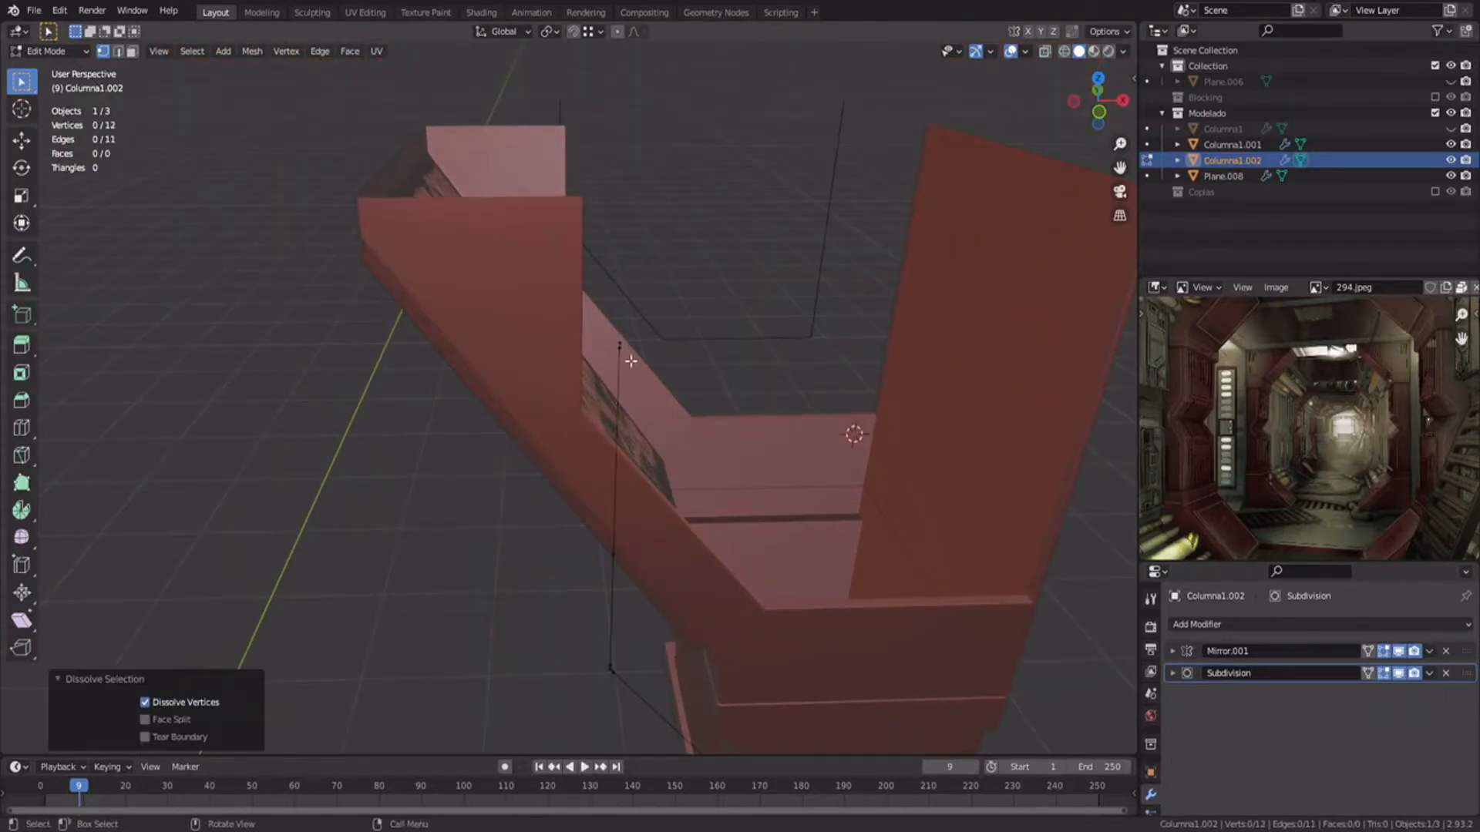
key(a)
key(f)
middle_drag(644, 370, 629, 319)
scroll(628, 320, down, 3)
click(1399, 673)
Step: Try to split the filled face with an edge joining vertices at its two lower corners
shift+middle_drag(805, 416, 623, 291)
scroll(787, 442, up, 2)
click(886, 539)
scroll(622, 291, up, 3)
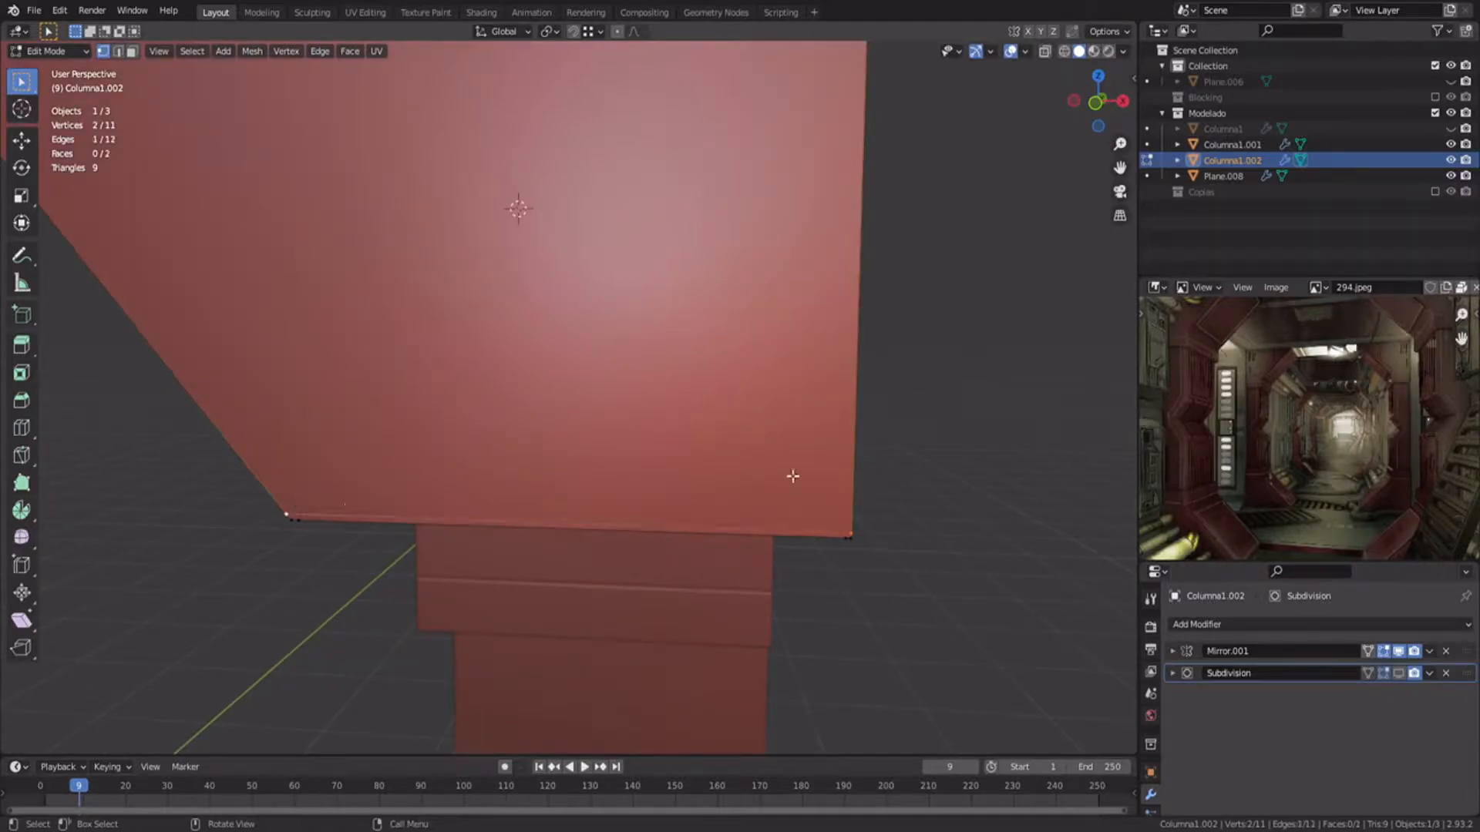
right_click(743, 522)
shift+middle_drag(772, 149, 747, 212)
shift+middle_drag(549, 605, 565, 492)
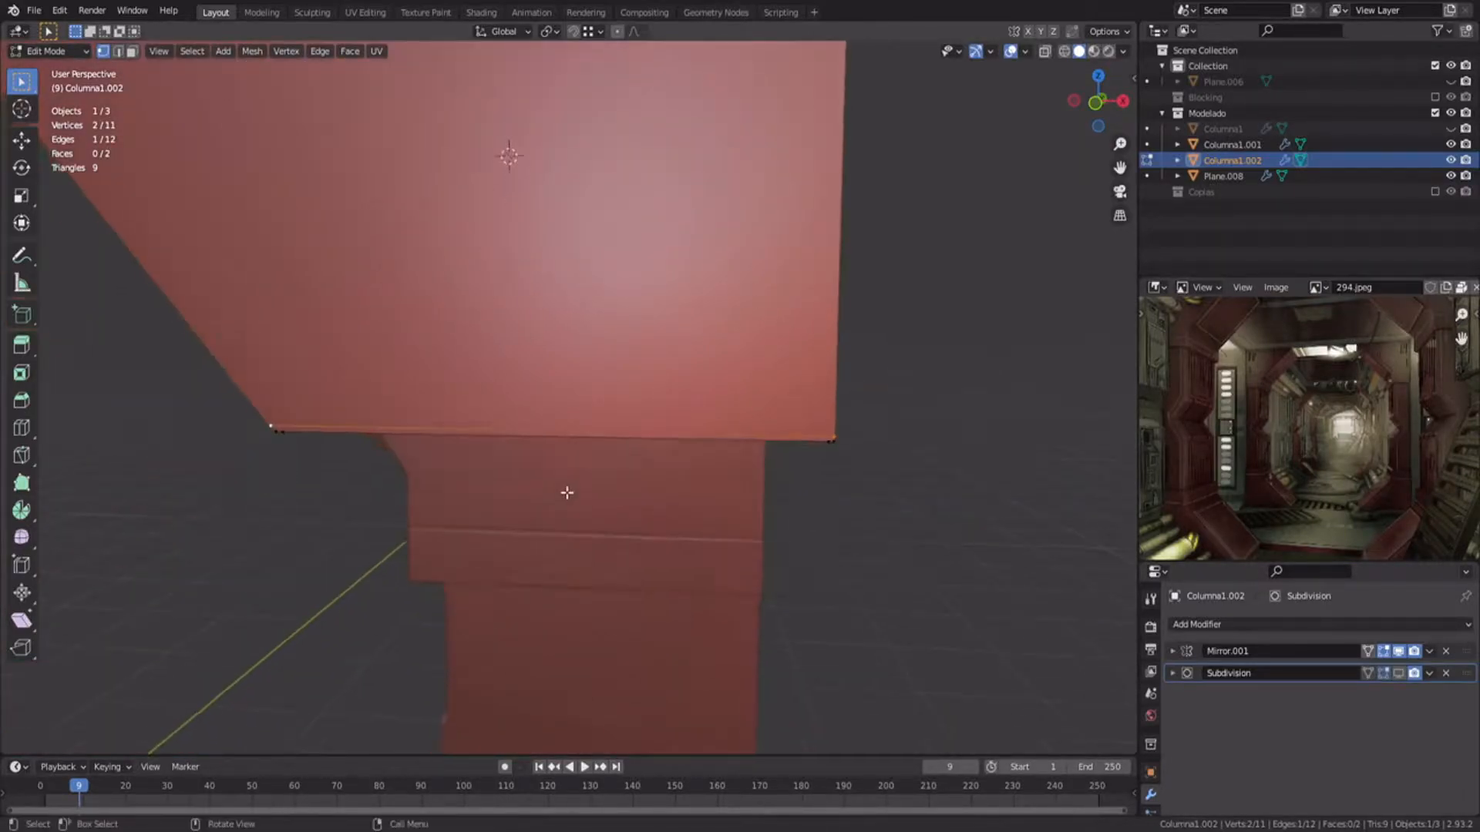
Step: Try to add another cut along the face's lower edge and slide its end vertex into the corner
scroll(565, 493, up, 3)
key(ctrl+r)
click(549, 462)
key(ctrl+z)
click(585, 476)
click(948, 499)
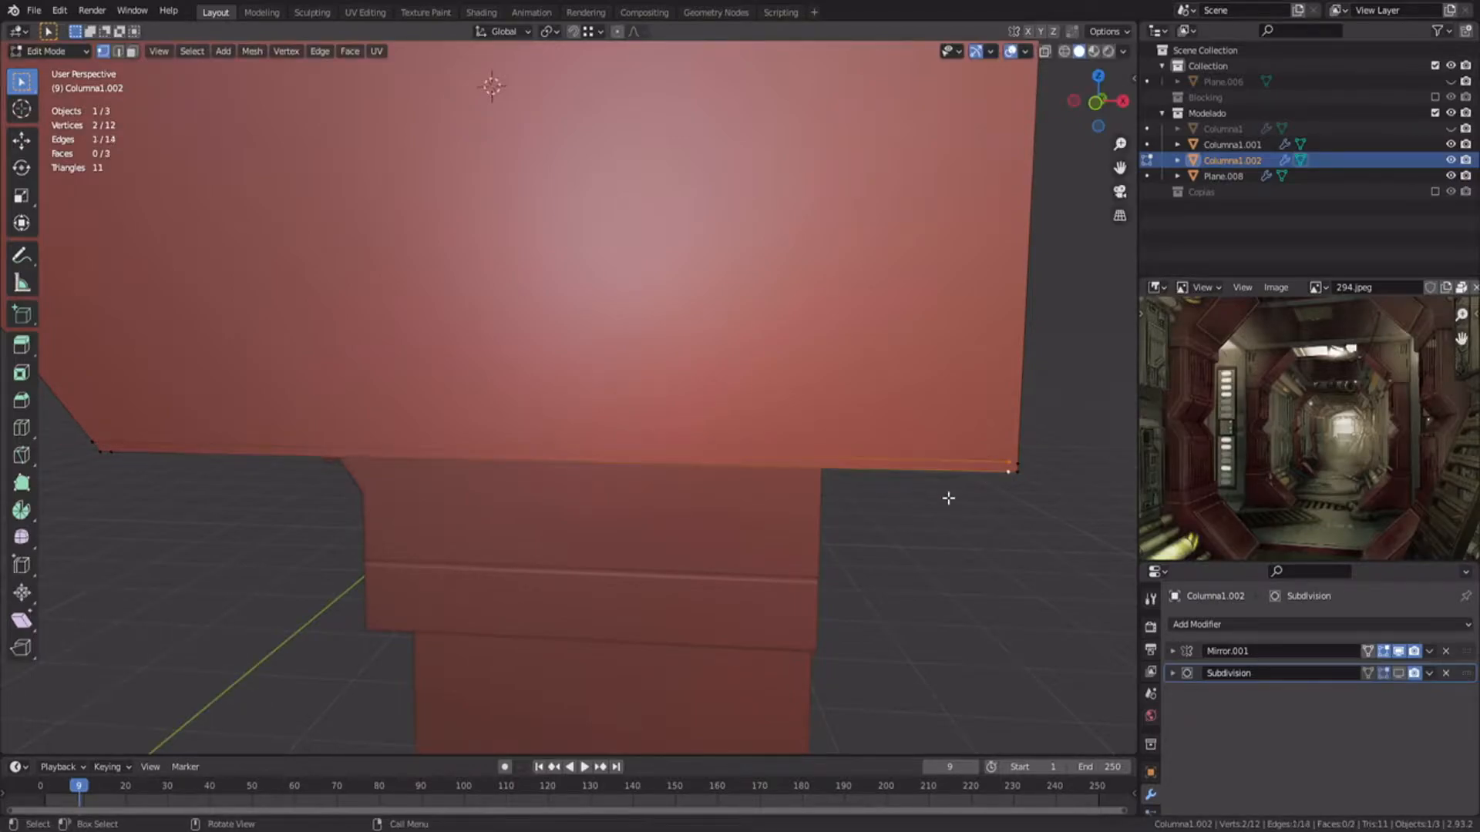
key(g)
key(g)
click(1023, 471)
middle_drag(1023, 471, 469, 430)
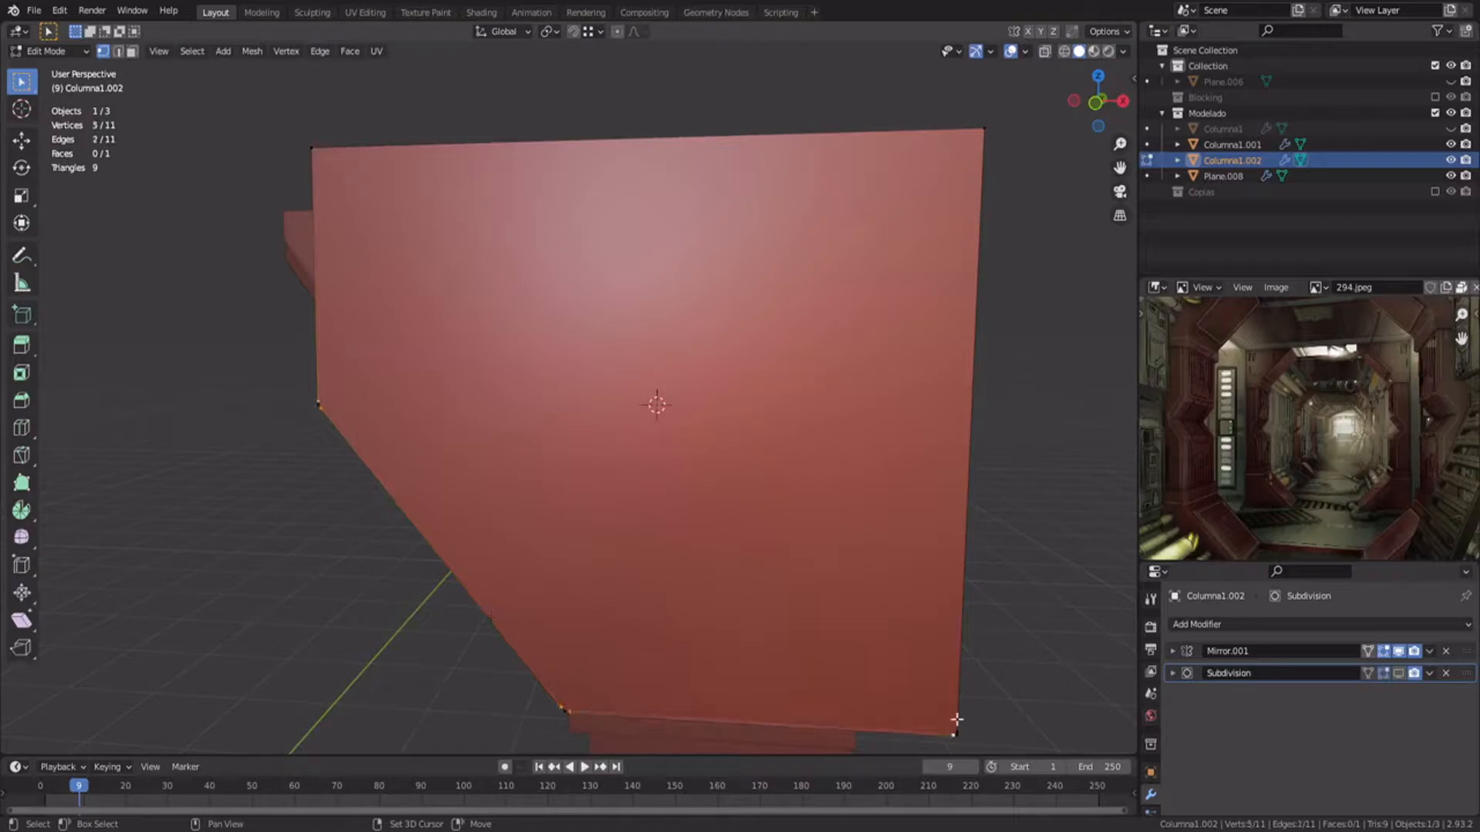
Step: Fill the simplified five-corner outline with a face and inset it by about 0.02 m
key(f)
key(i)
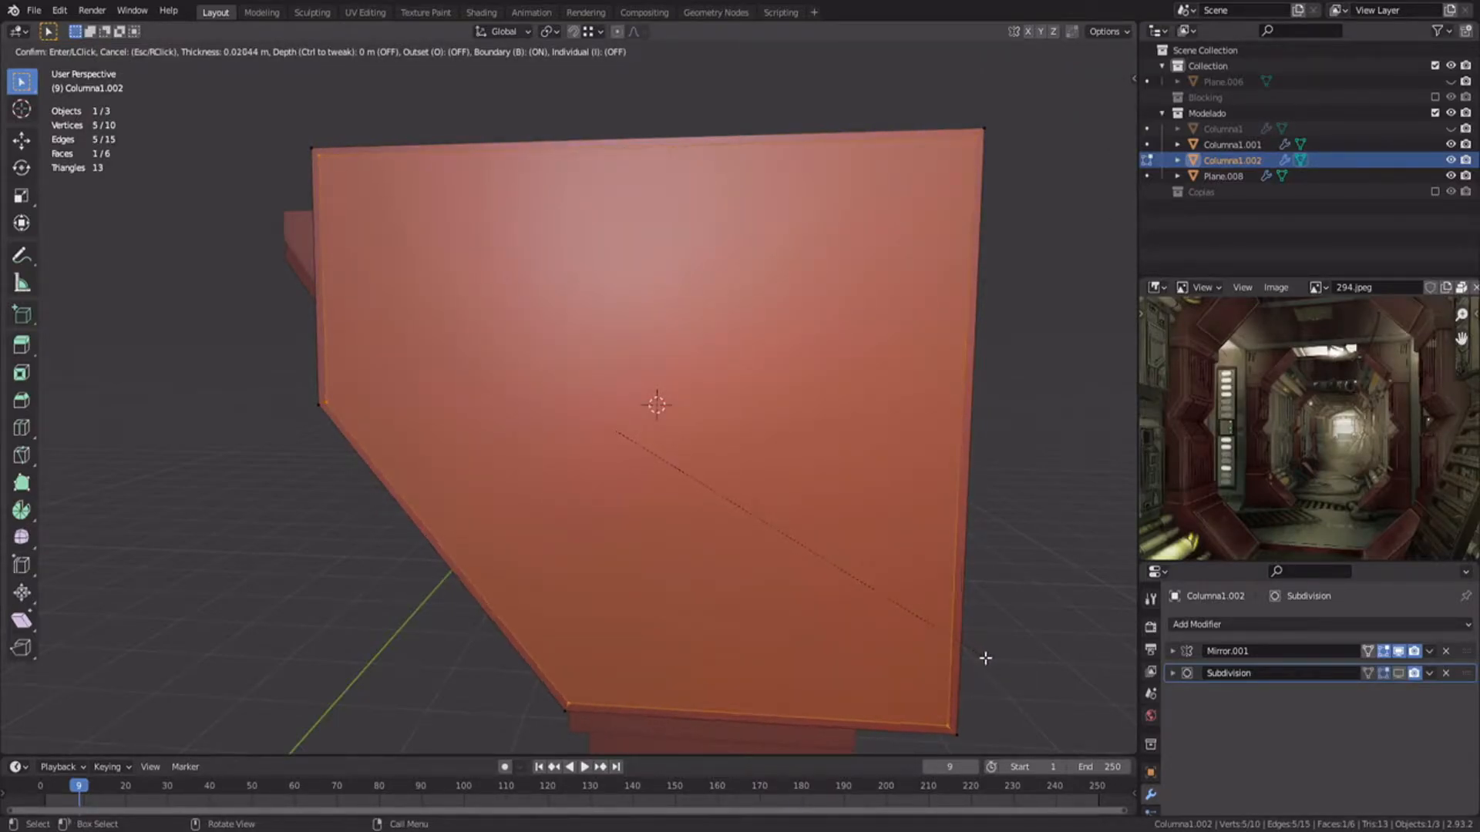
click(980, 655)
Step: Try to delete the inset inner face and bevel a loop cut across the frame's upper strip to about 0.7 m
key(x)
click(735, 534)
shift+middle_drag(843, 327, 737, 472)
key(ctrl+r)
click(589, 377)
right_click(601, 382)
key(g)
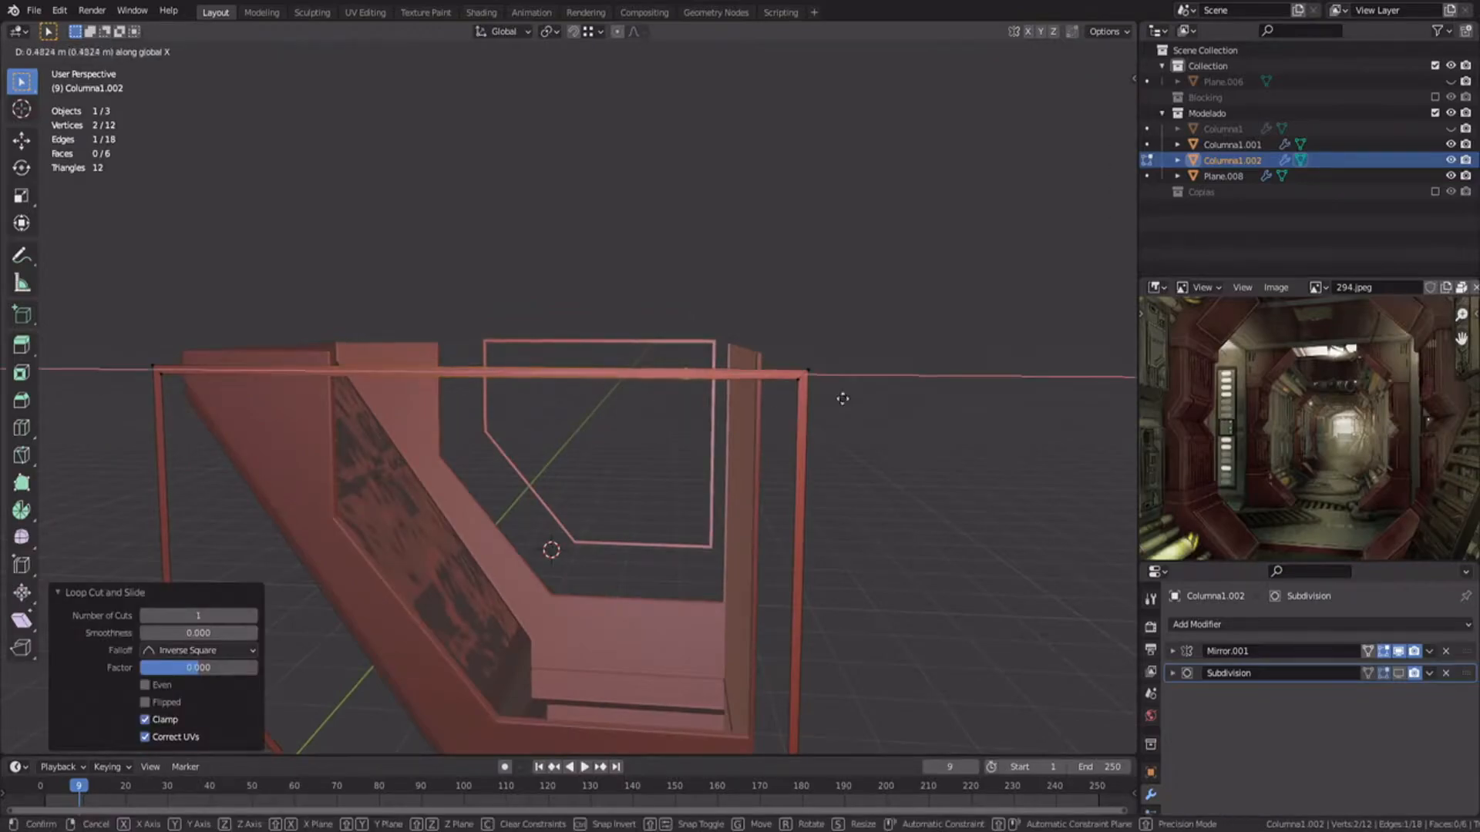
right_click(701, 407)
click(962, 401)
shift+middle_drag(895, 442, 834, 270)
Step: Try to bevel a loop cut across the frame's long vertical strip to about 0.6 m
key(ctrl+r)
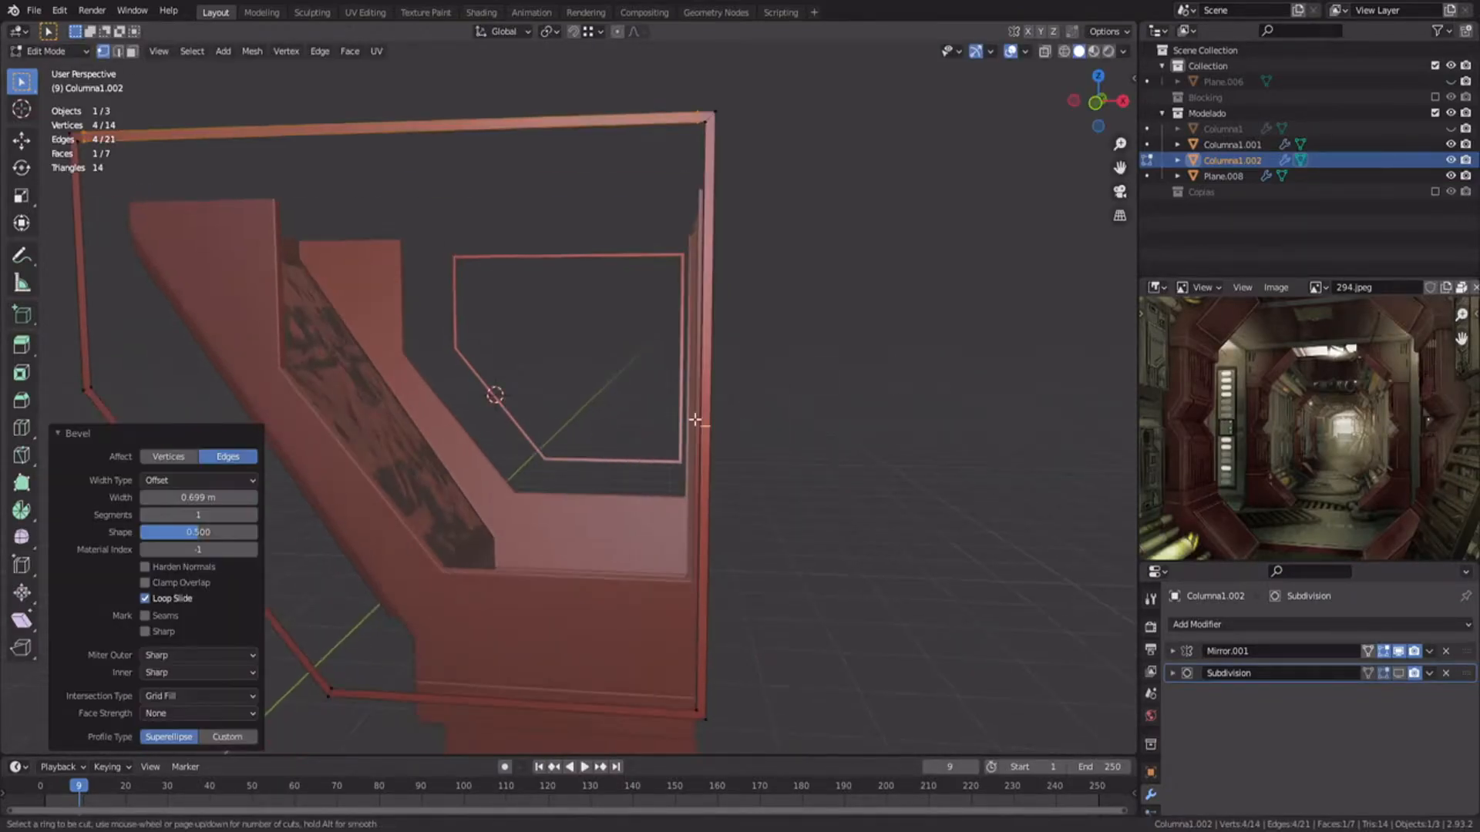
click(690, 420)
right_click(698, 419)
key(ctrl+b)
click(1053, 397)
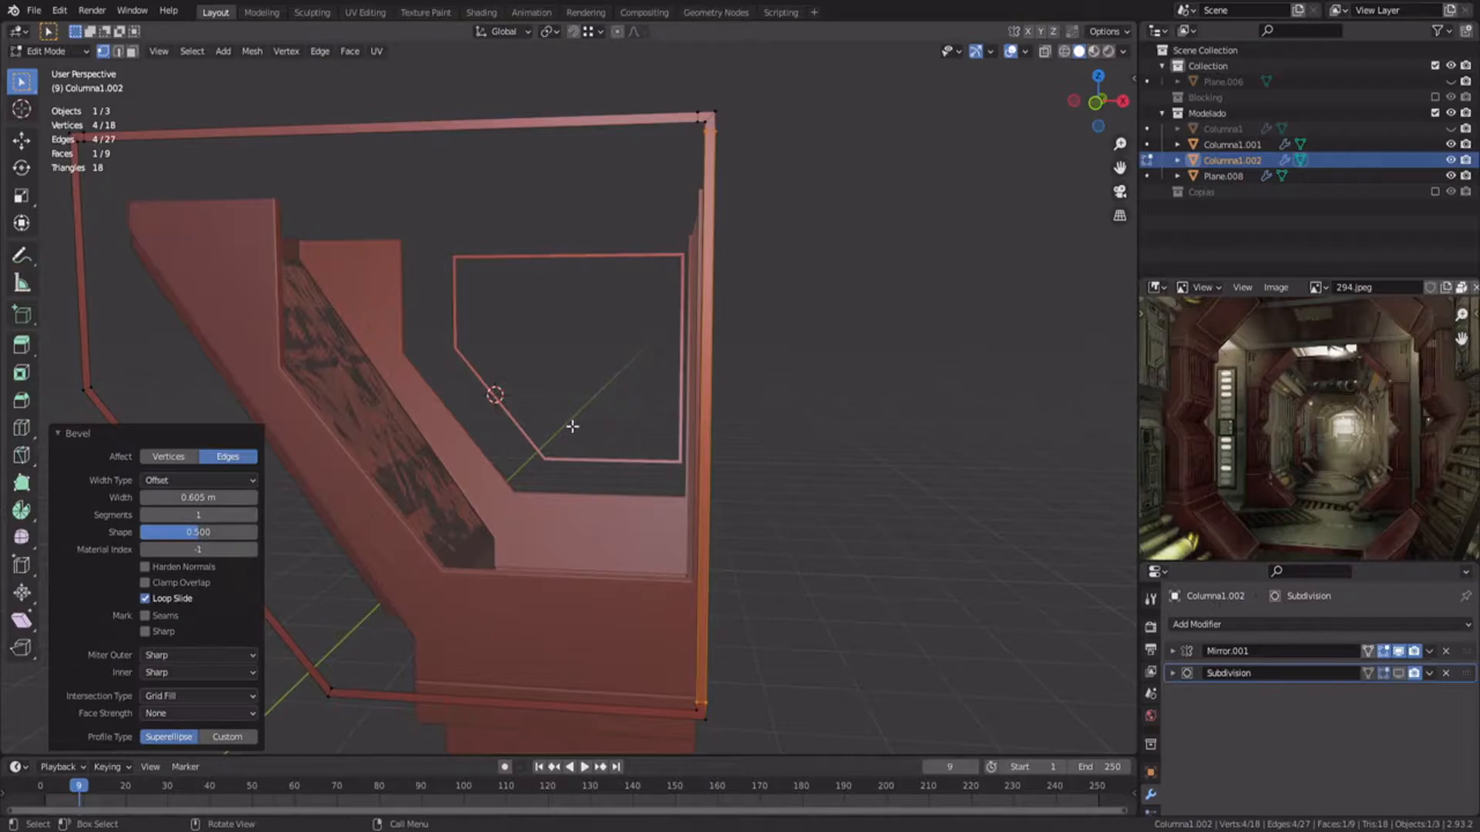
shift+middle_drag(604, 423, 679, 428)
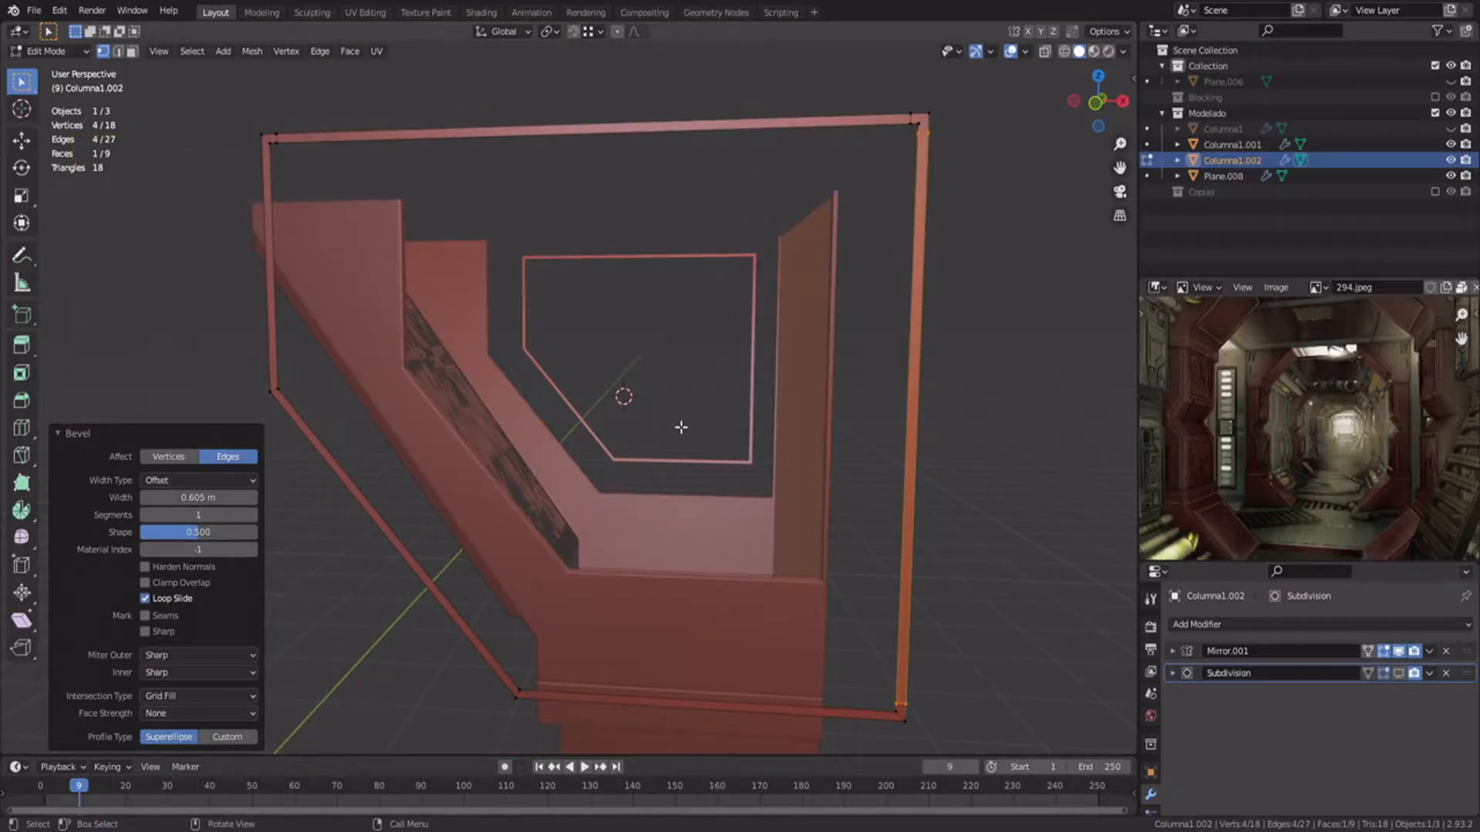
Step: Try to bevel a lower-strip loop cut flattened to 0 on X, and add a loop cut across the diagonal strip
key(ctrl+r)
click(689, 702)
right_click(675, 654)
key(s)
key(x)
key(0)
key(Return)
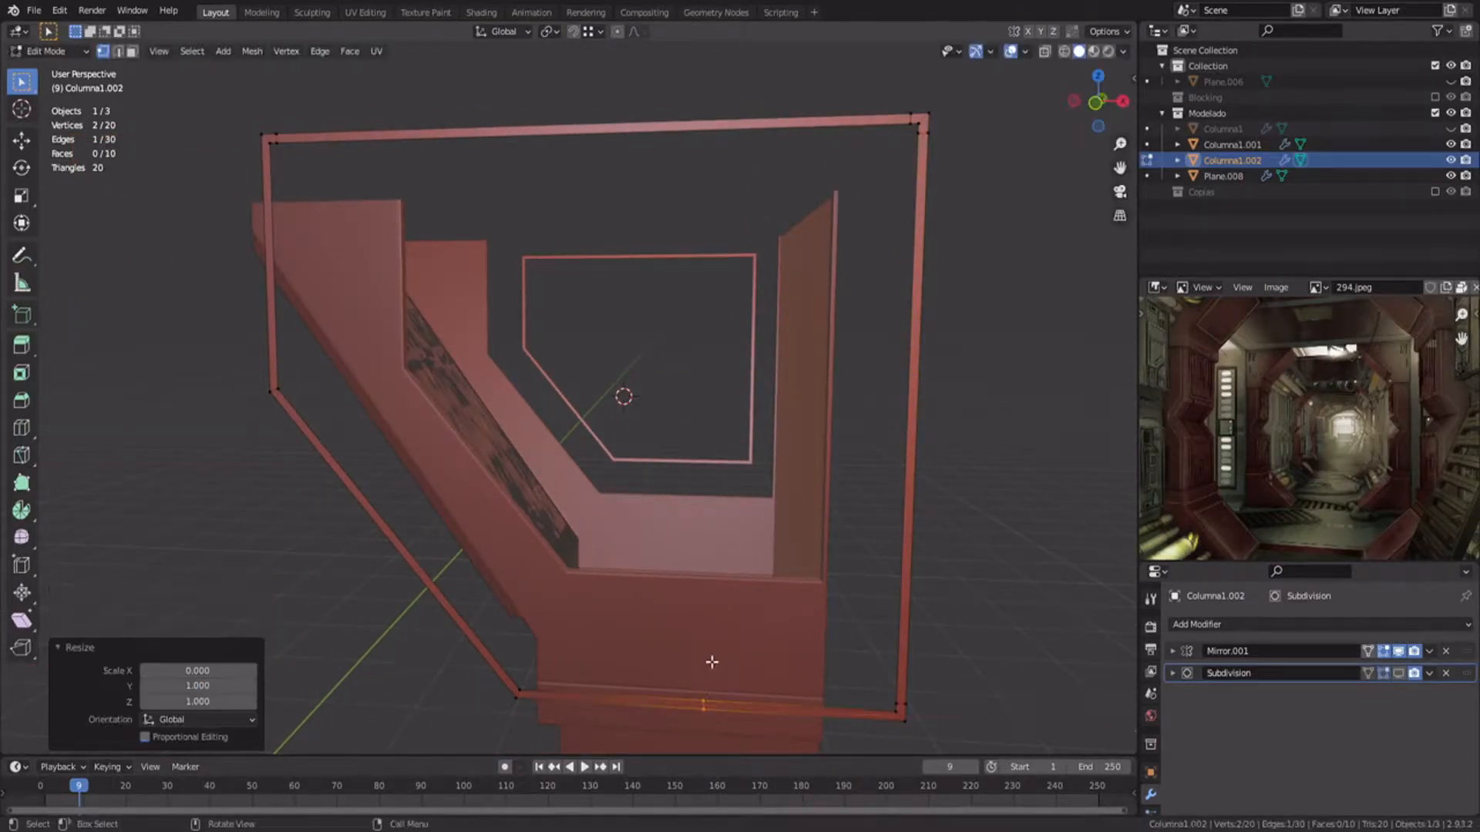
click(924, 658)
key(ctrl+r)
click(386, 536)
right_click(478, 516)
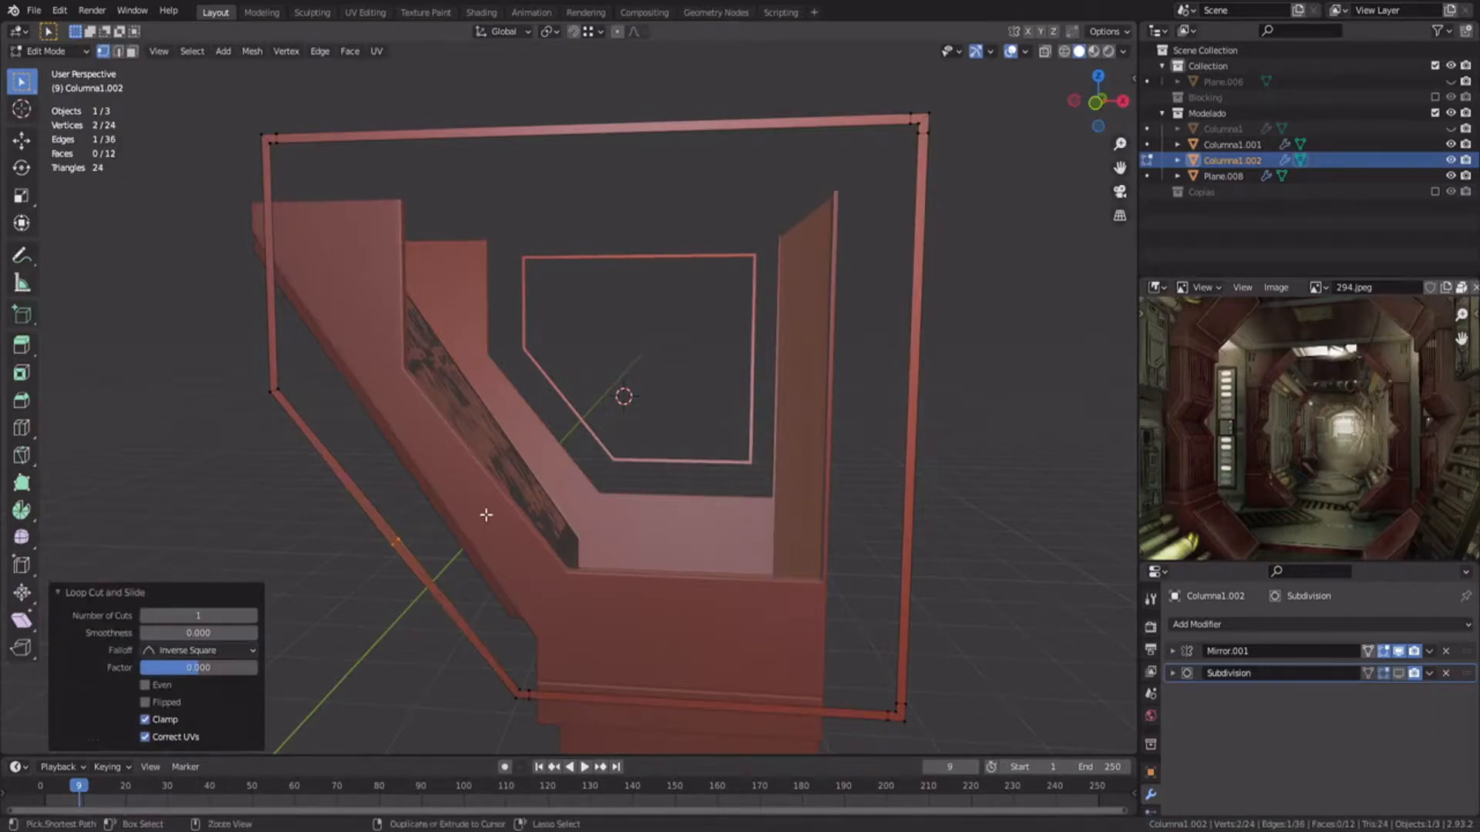
Step: Undo the frame's cuts, bevels and inner-face deletion back to the inset face
key(ctrl+z)
key(ctrl+z)
key(ctrl+z)
key(ctrl+z)
key(ctrl+z)
key(ctrl+z)
key(ctrl+z)
key(ctrl+z)
key(ctrl+z)
key(ctrl+z)
key(ctrl+z)
key(ctrl+z)
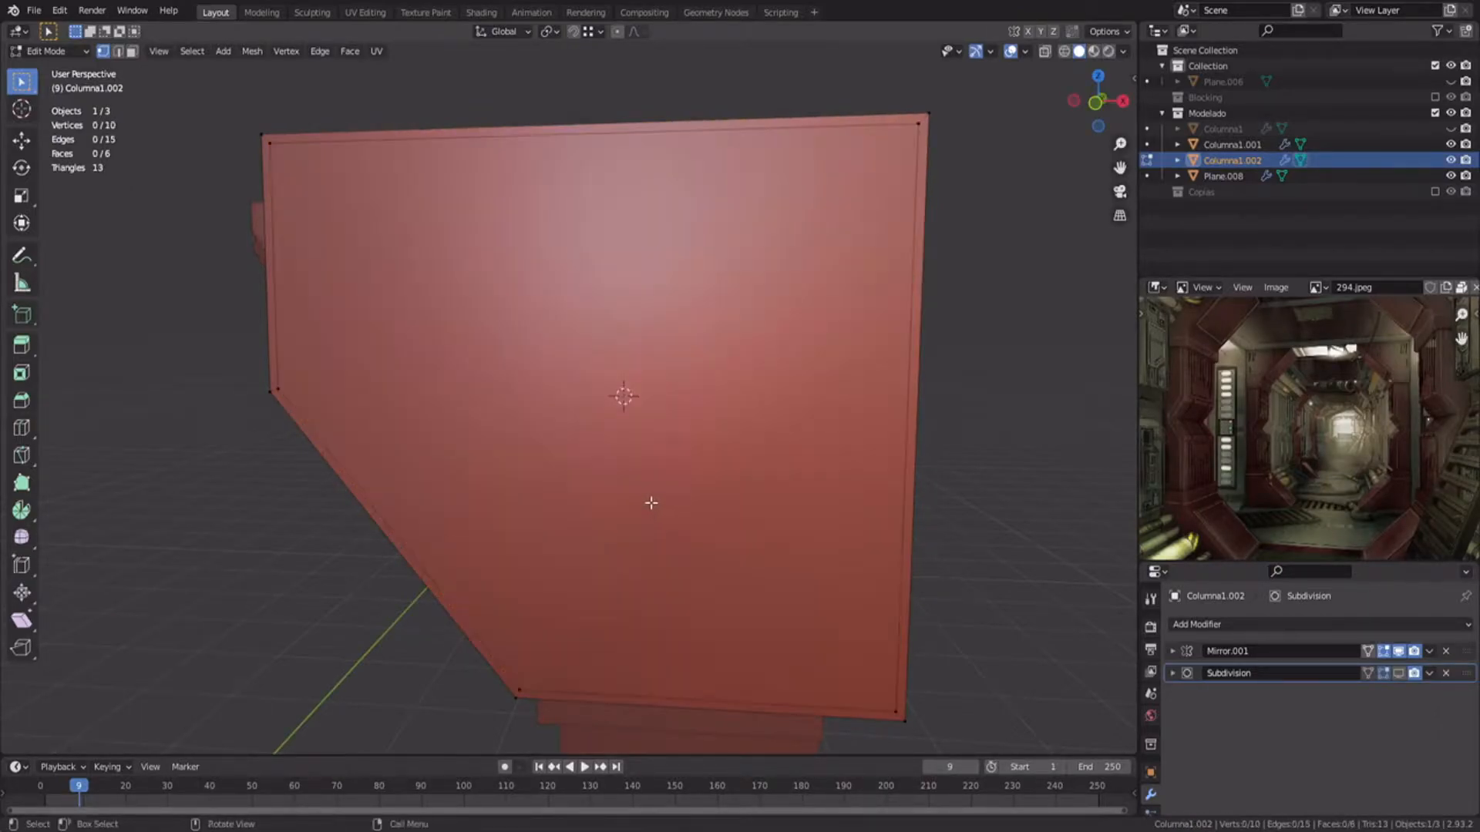
Step: Cut the long vertical rim at the height of the opposite bend and connect the cut straight across to that bend
key(ctrl+r)
click(909, 447)
right_click(910, 447)
key(g)
key(z)
ctrl+click(283, 388)
click(282, 388)
key(3)
click(689, 437)
click(664, 317)
click(646, 429)
click(634, 333)
Step: Add a vertical loop cut scaled to 0 on X and moved about 0.2 m along X, and another close to the long vertical rim
click(703, 140)
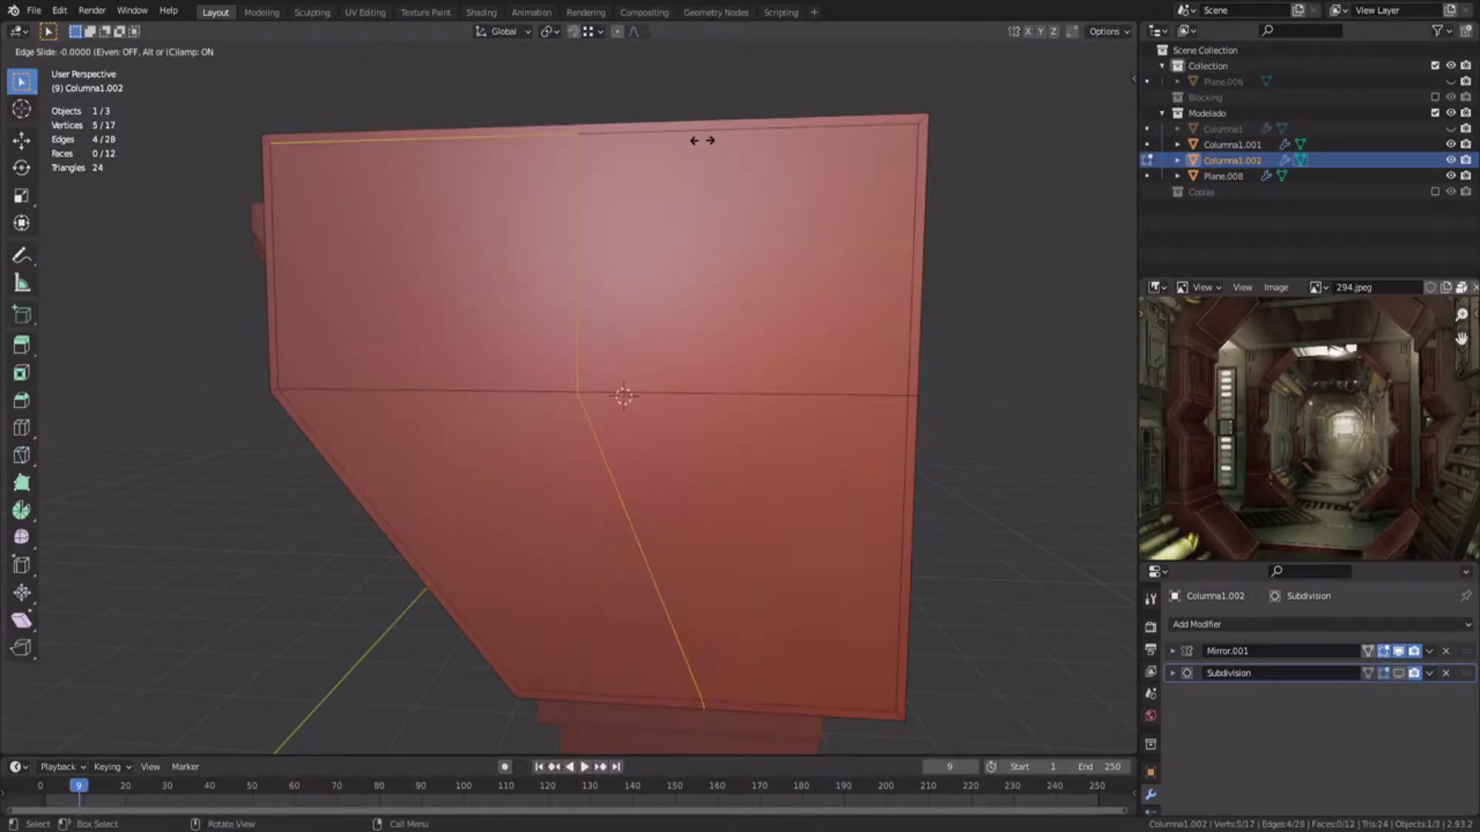
click(740, 141)
key(s)
key(x)
key(0)
key(Return)
key(g)
key(x)
click(650, 144)
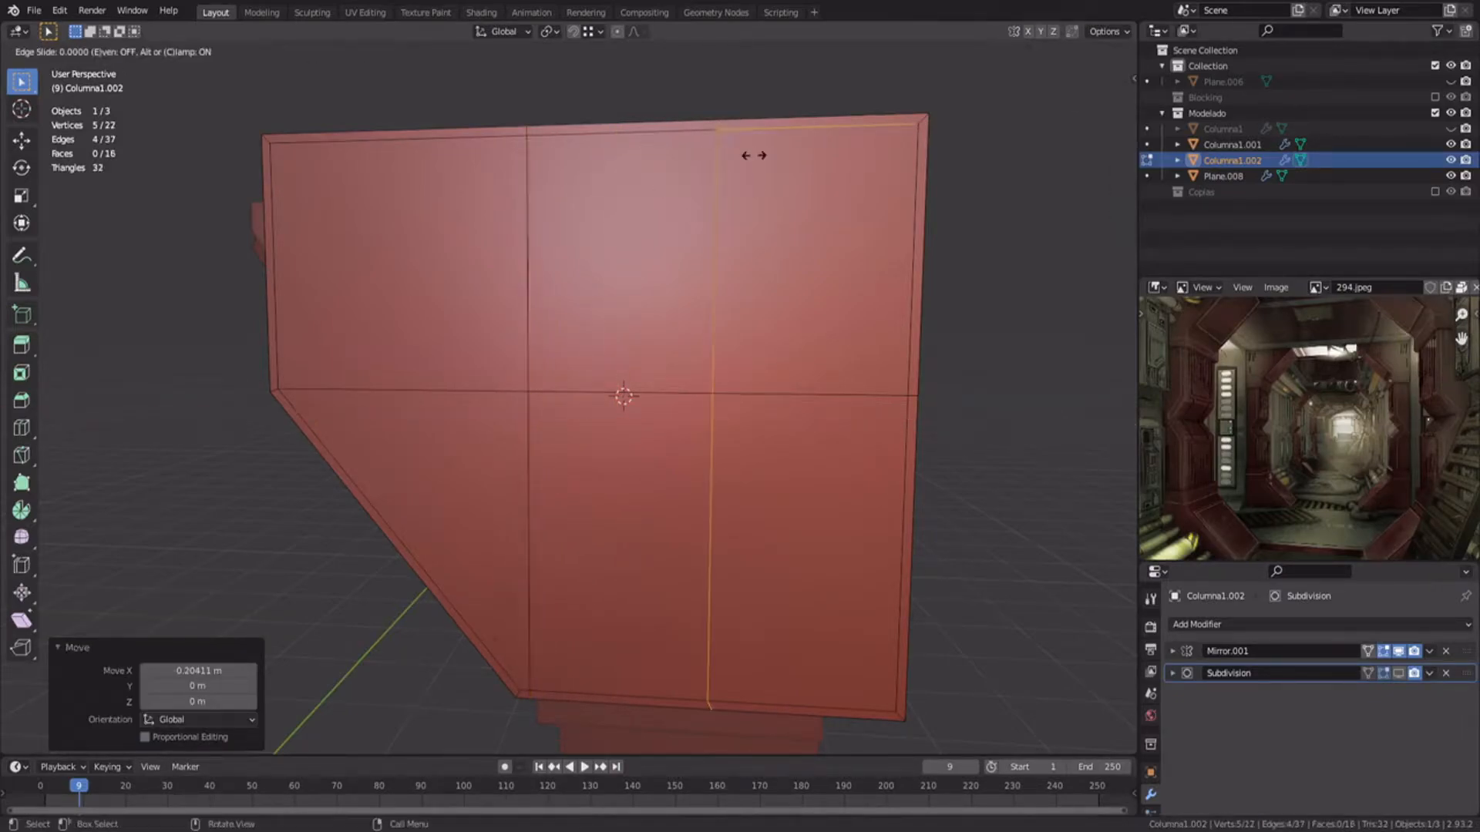
click(914, 182)
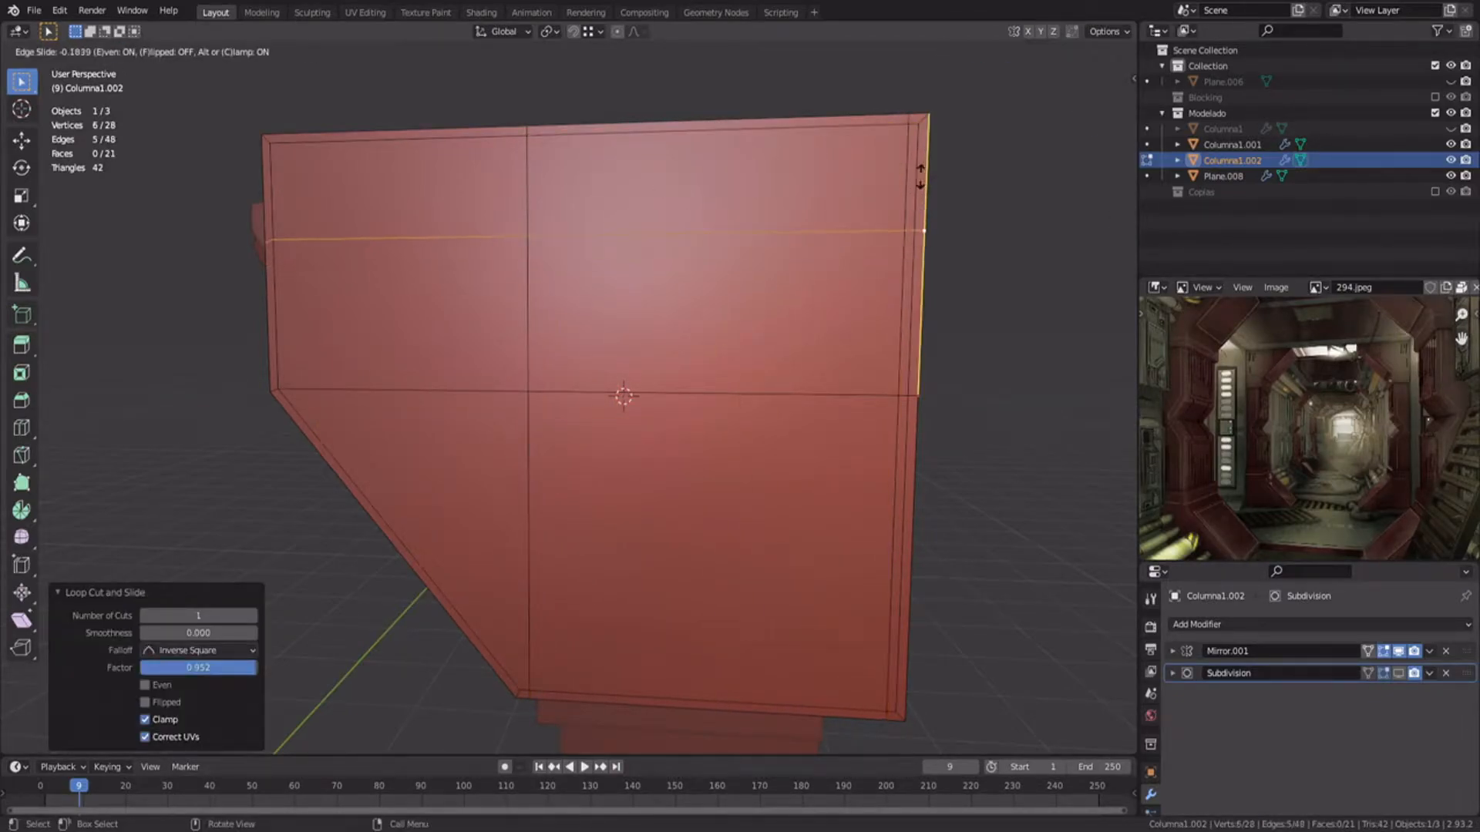
Step: Add a horizontal loop cut across the wall's upper half, flatten it to 0 on Z, and move it up about 0.2 m
click(921, 176)
key(s)
key(z)
key(0)
key(Return)
key(g)
key(z)
click(941, 82)
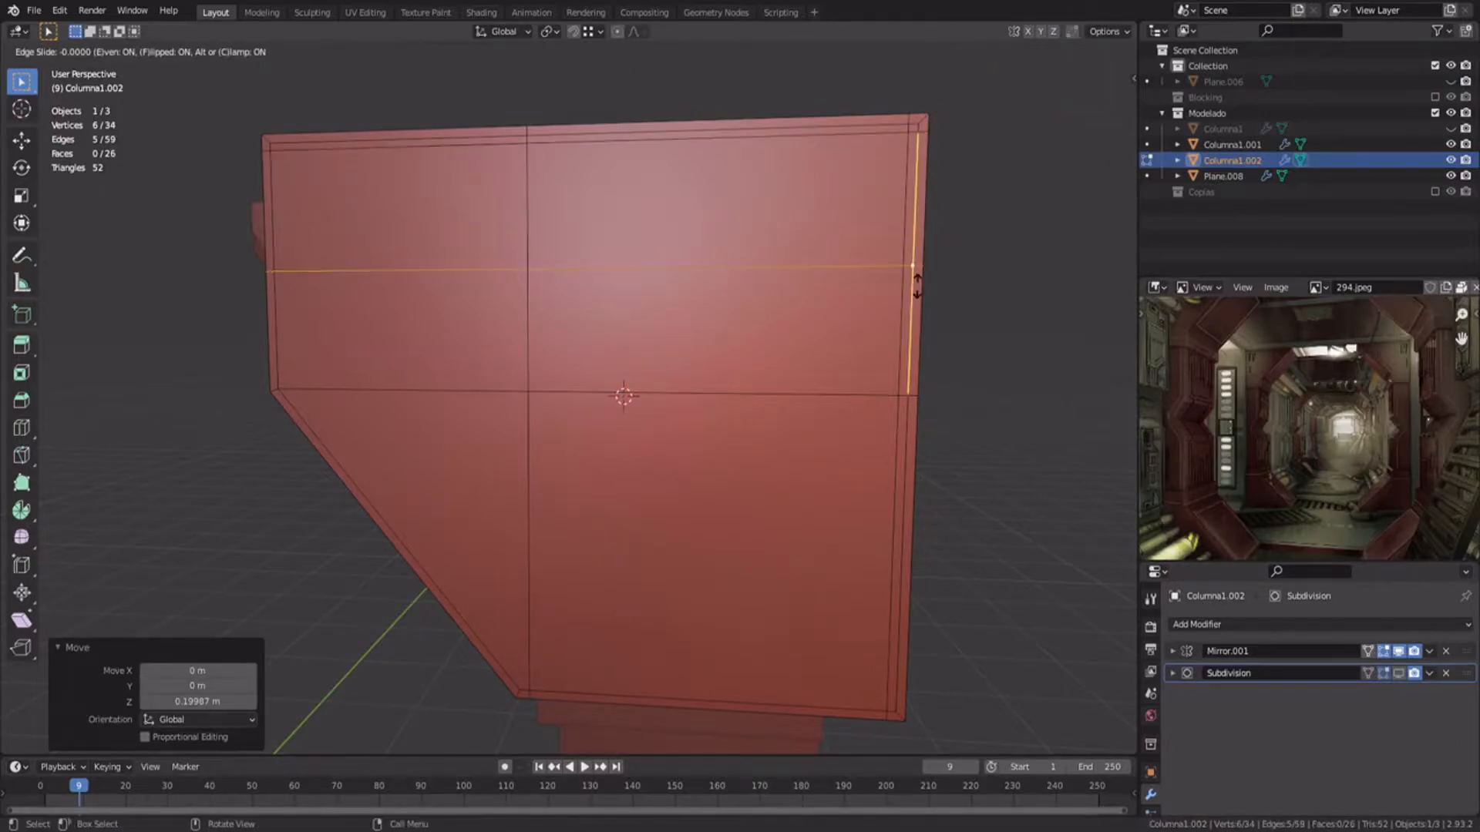
Step: Add horizontal support loops just above and just below the wall's bend line, plus another close to its lower edge
click(907, 407)
key(ctrl+r)
click(899, 512)
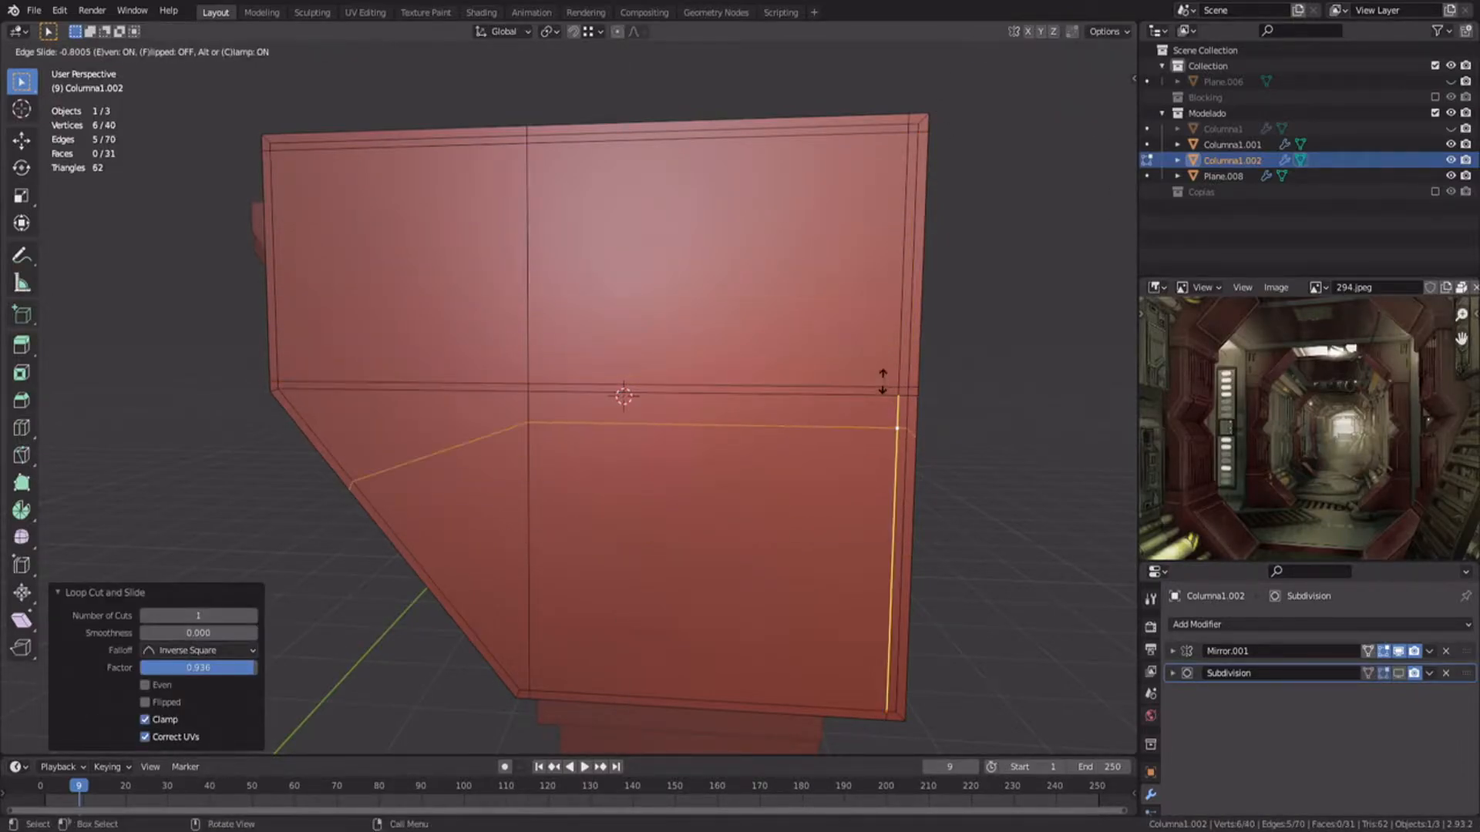
key(g)
key(g)
click(885, 338)
key(ctrl+r)
click(451, 643)
Step: Divide the wall with five vertical loop cuts and four horizontal loop cuts in each of its upper and lower sections
key(ctrl+r)
scroll(681, 393, up, 4)
double_click(681, 393)
key(ctrl+r)
scroll(898, 330, up, 3)
double_click(899, 330)
key(ctrl+r)
scroll(895, 489, up, 3)
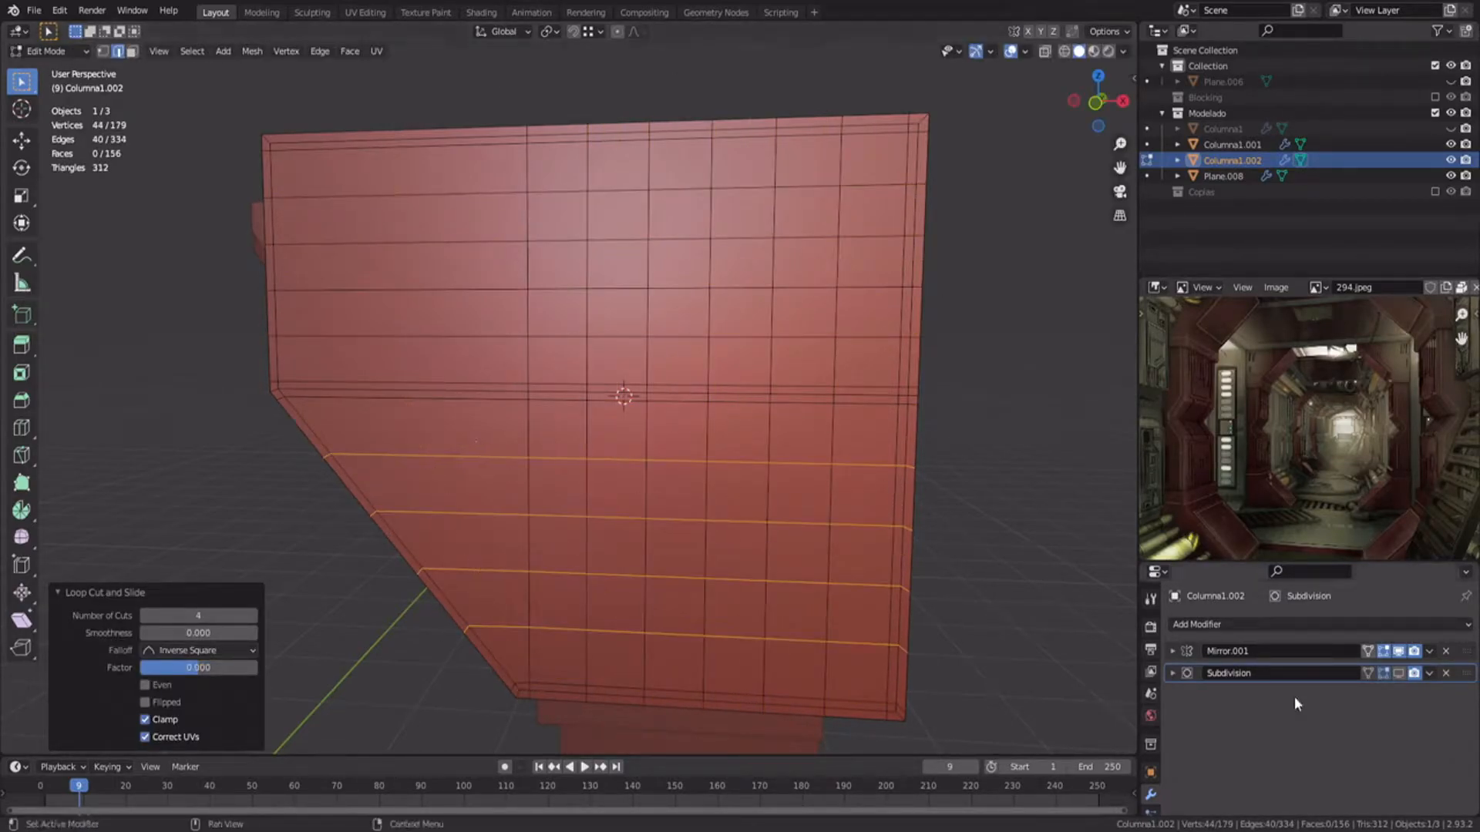
Step: Show the subdivision in the viewport and add a vertical support loop beside the wall's short vertical rim
click(1398, 673)
key(Tab)
key(alt+a)
shift+middle_drag(682, 373, 654, 404)
key(Tab)
shift+middle_drag(357, 308, 505, 363)
key(ctrl+r)
click(487, 240)
click(360, 221)
shift+middle_drag(1056, 331, 839, 260)
key(Tab)
shift+middle_drag(432, 239, 546, 297)
key(Tab)
key(3)
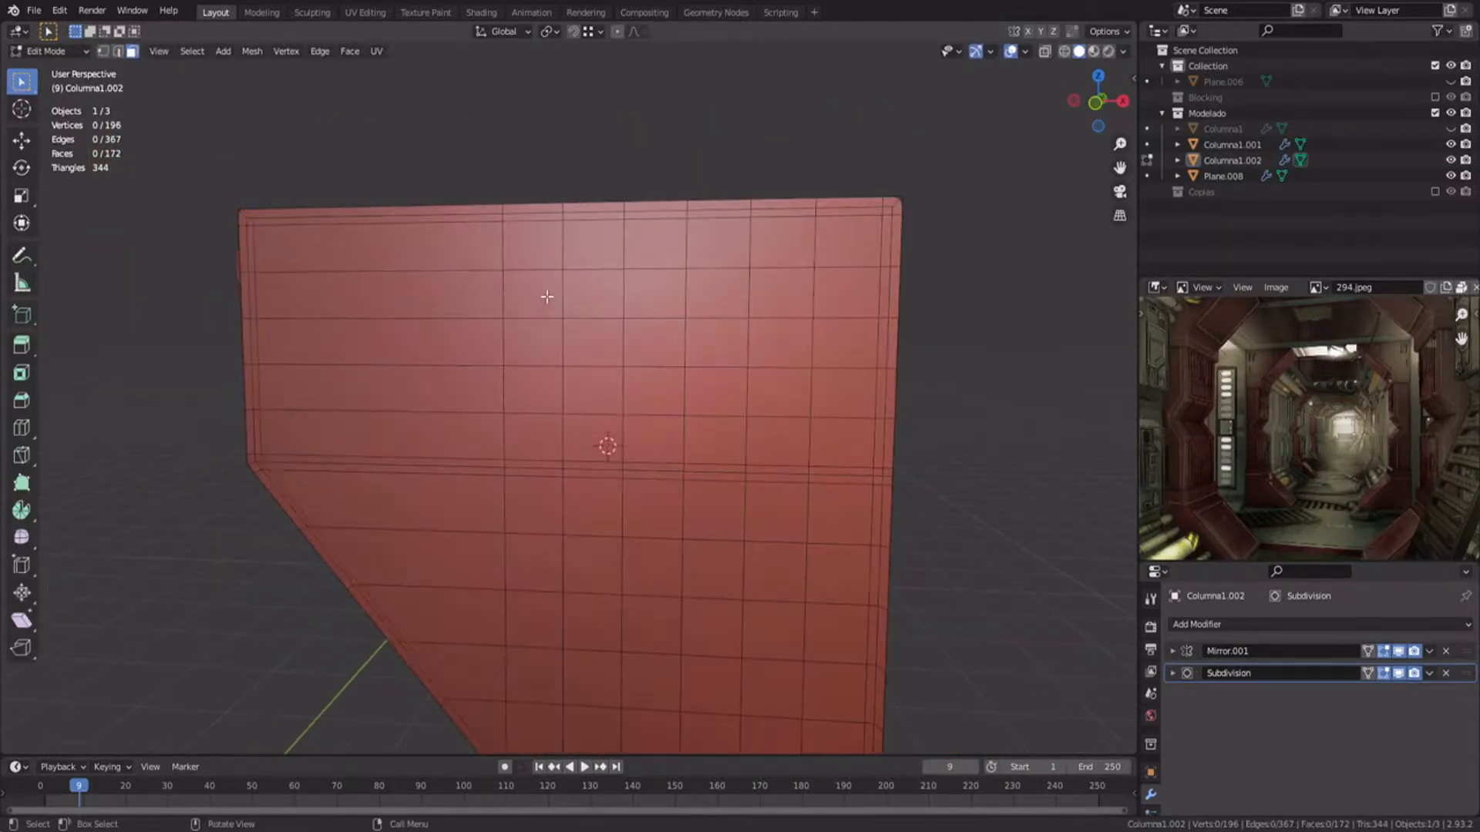
Step: Extrude the wall's outer edge loop along Y for thickness, and extrude it again a short distance as a support strip
key(KP_1)
scroll(602, 349, up, 3)
key(2)
middle_drag(631, 342, 687, 438)
alt+click(614, 364)
key(e)
key(y)
click(693, 437)
key(e)
key(y)
click(700, 436)
Step: Move the whole wall about 0.95 m along Y to the column's opening and fine-tune its depth along Y against the rim
shift+middle_drag(782, 437, 698, 417)
key(a)
key(g)
key(y)
click(1061, 347)
middle_drag(1061, 347, 739, 374)
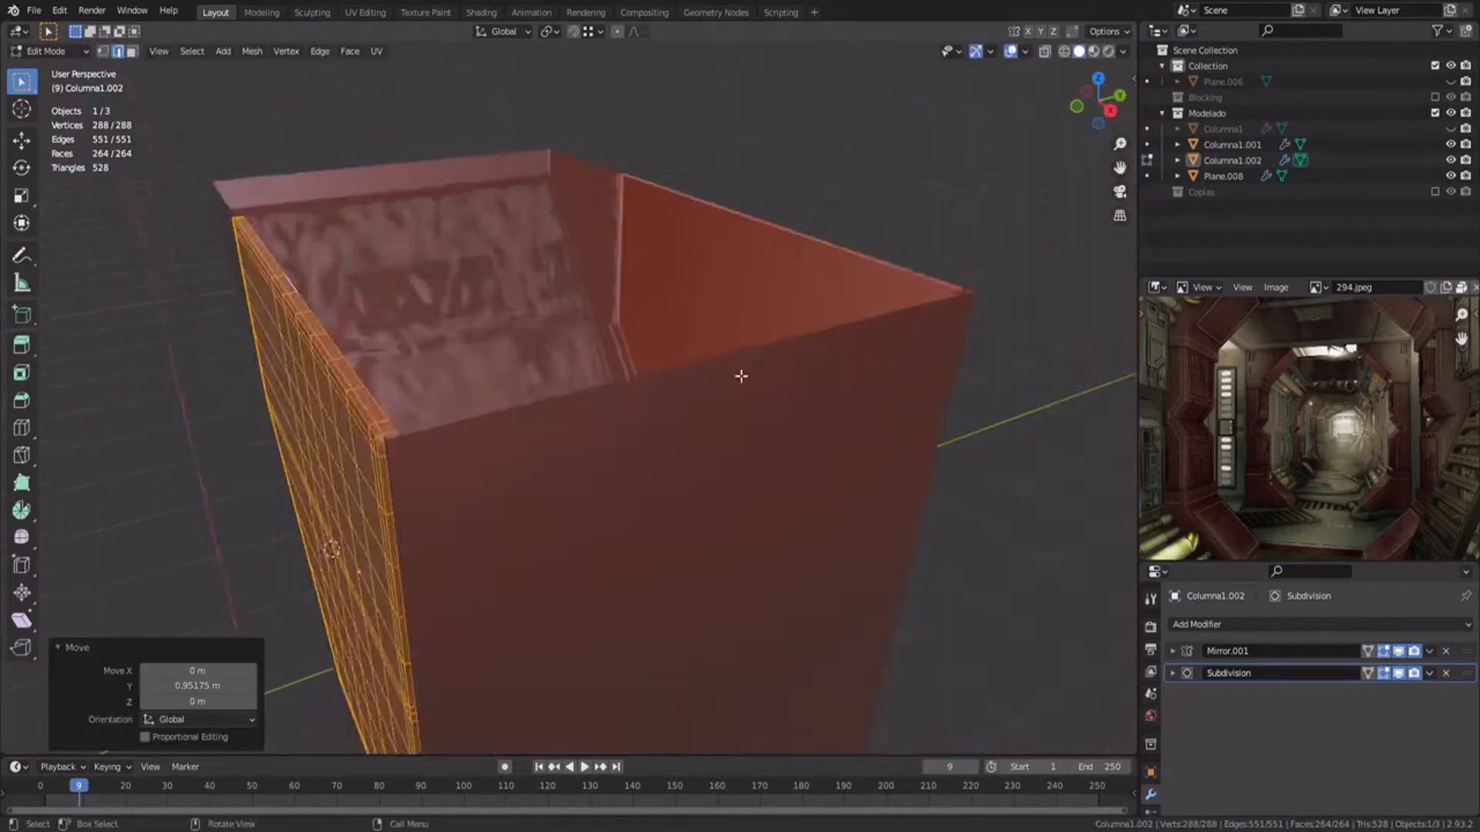
scroll(740, 374, up, 3)
shift+middle_drag(539, 432, 671, 516)
key(g)
key(y)
click(705, 522)
key(g)
key(y)
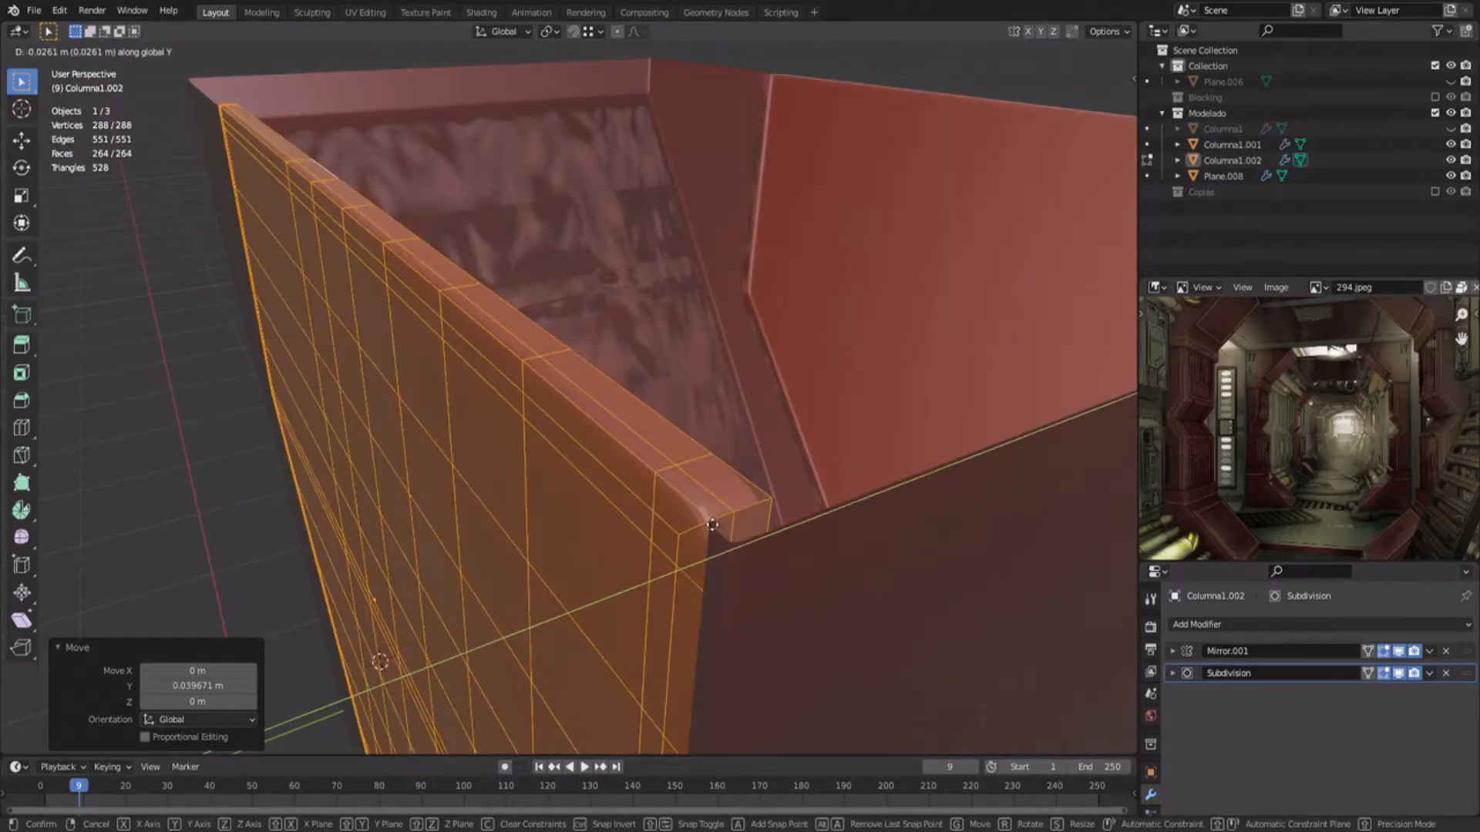
click(710, 529)
Step: Examine the subdivided wall's fit against the column, and open its mesh at the upper corner
key(Tab)
key(alt+a)
scroll(594, 482, down, 5)
middle_drag(594, 483, 728, 479)
scroll(737, 357, up, 4)
alt+scroll(737, 357, up, 1)
middle_drag(655, 339, 561, 336)
shift+middle_drag(651, 296, 521, 390)
click(522, 390)
key(Tab)
scroll(663, 293, up, 1)
scroll(785, 177, up, 7)
shift+middle_drag(784, 177, 581, 410)
alt+click(849, 363)
key(g)
key(g)
right_click(831, 327)
Step: Adjust the vertices at the wall's upper corner beside the long vertical rim along Z, selecting through the mesh
key(1)
key(shift+z)
drag(843, 339, 907, 387)
key(shift+z)
key(g)
key(z)
click(917, 317)
Step: Move the three vertices at the end of the wall's upper edge about 0.027 m along X toward the column's rim
key(shift+z)
drag(738, 269, 797, 297)
key(shift+z)
key(g)
key(x)
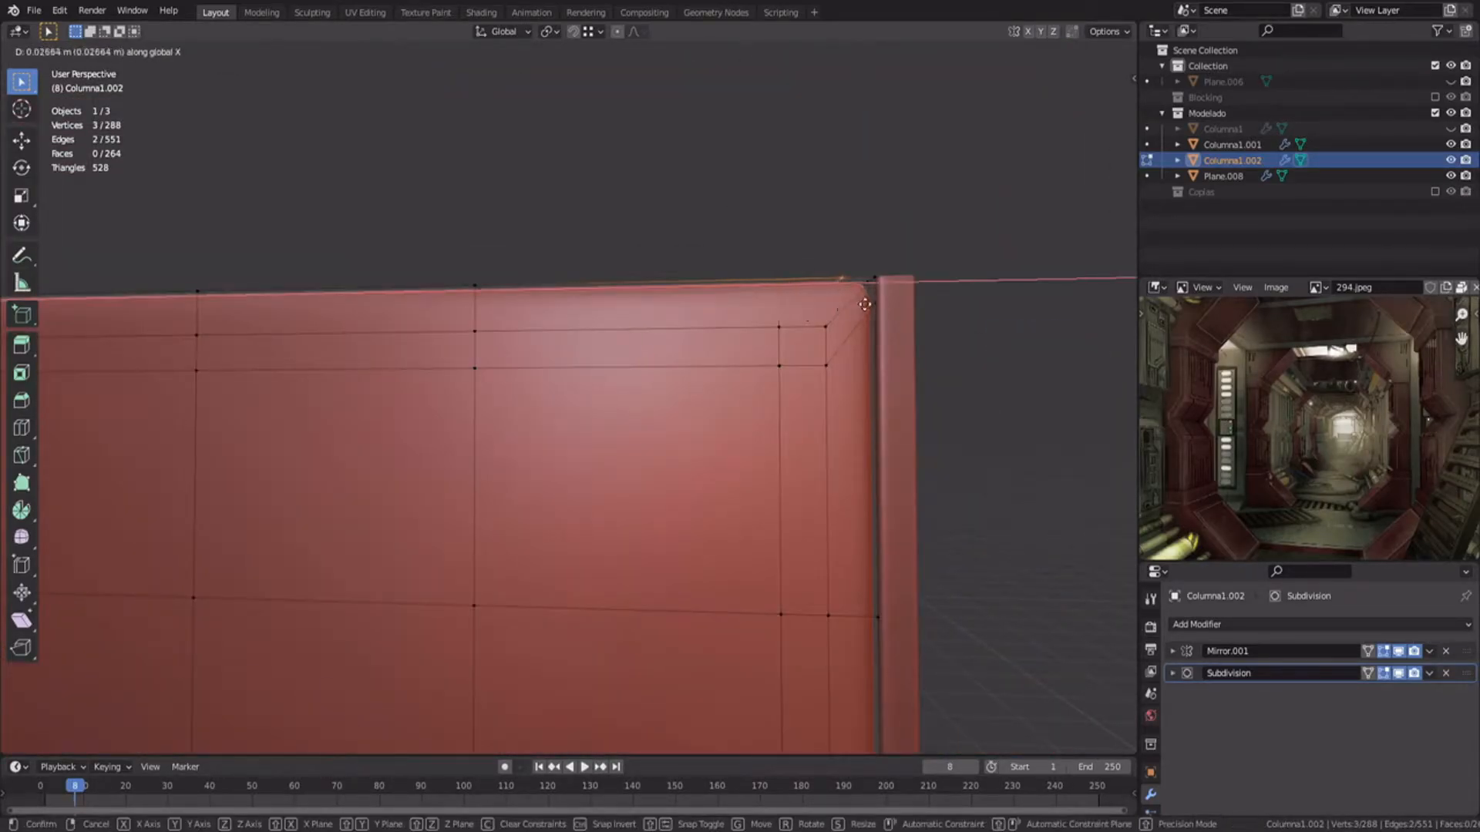
click(864, 304)
key(Tab)
key(alt+a)
Step: Move the vertices at the wall's lower end beside the long rim along X, and save the file
scroll(788, 353, down, 6)
shift+middle_drag(659, 636, 710, 313)
scroll(703, 362, up, 4)
key(Tab)
scroll(704, 373, up, 3)
shift+middle_drag(746, 502, 542, 464)
key(g)
key(x)
click(786, 476)
key(Tab)
key(ctrl+s)
Step: Scale the wall's four vertical loops nearest the long rim to about 0.6 on X and bevel them about 0.0115 m wide
scroll(663, 458, down, 9)
scroll(581, 451, down, 4)
scroll(542, 464, up, 4)
click(547, 459)
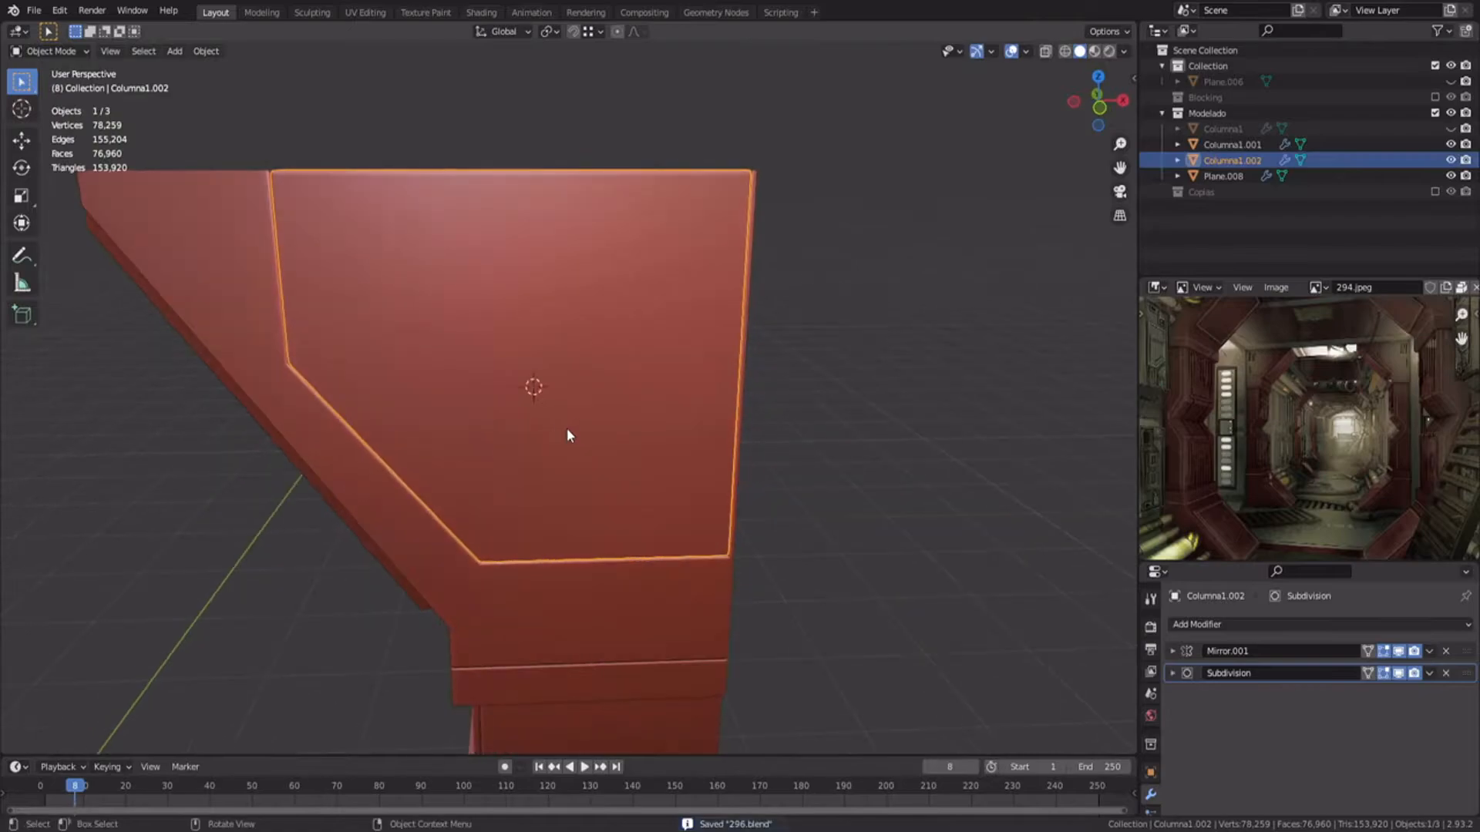
key(KP_1)
key(Tab)
scroll(611, 472, up, 3)
key(2)
shift+middle_drag(626, 344, 585, 411)
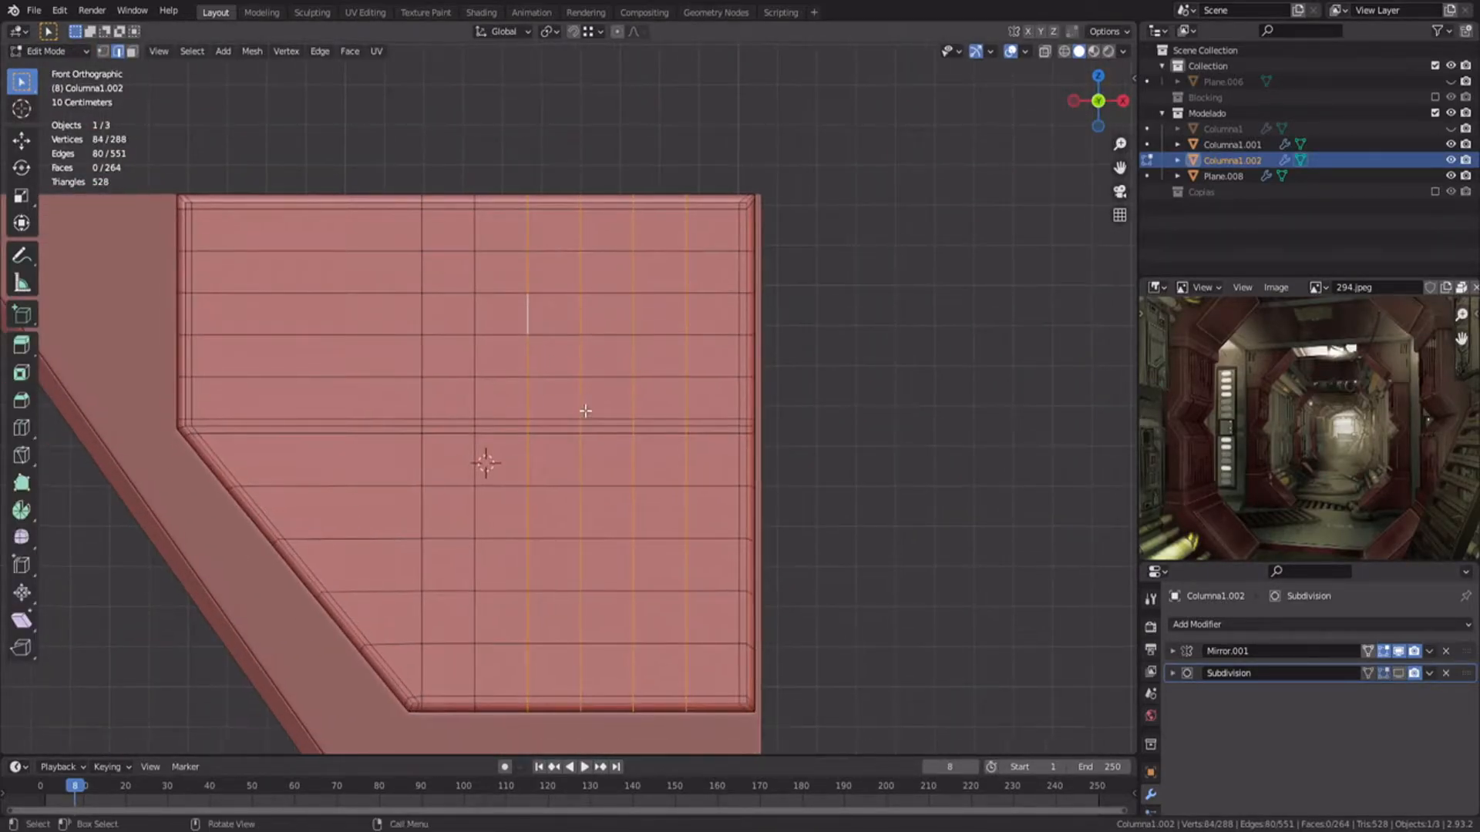
key(s)
key(x)
click(733, 400)
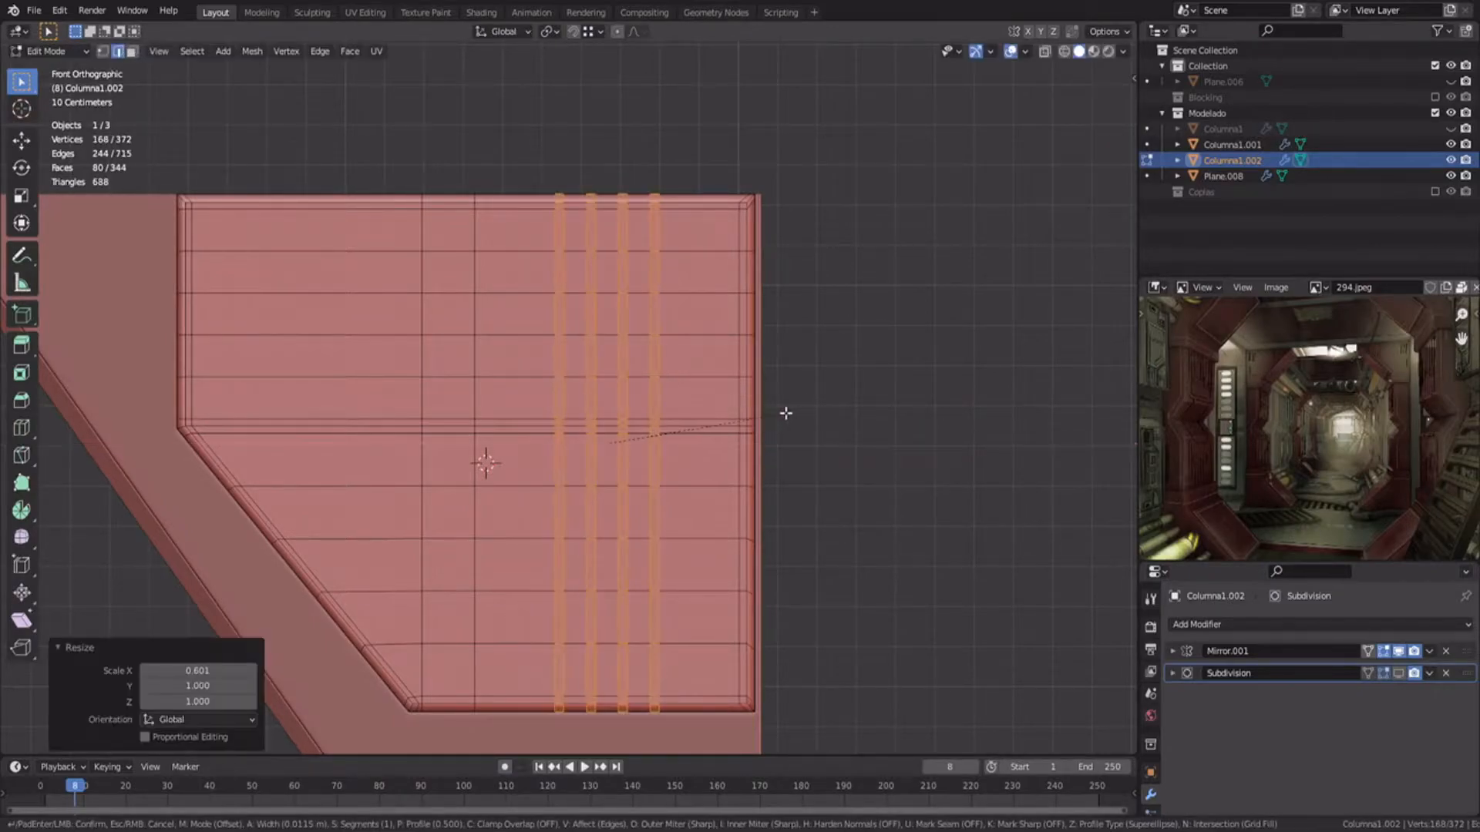
click(787, 414)
Step: Select three stacked faces on each of the four beveled strips in the wall's upper half and inset them
shift+middle_drag(733, 398, 752, 483)
scroll(752, 483, up, 2)
key(3)
click(723, 460)
shift+click(720, 385)
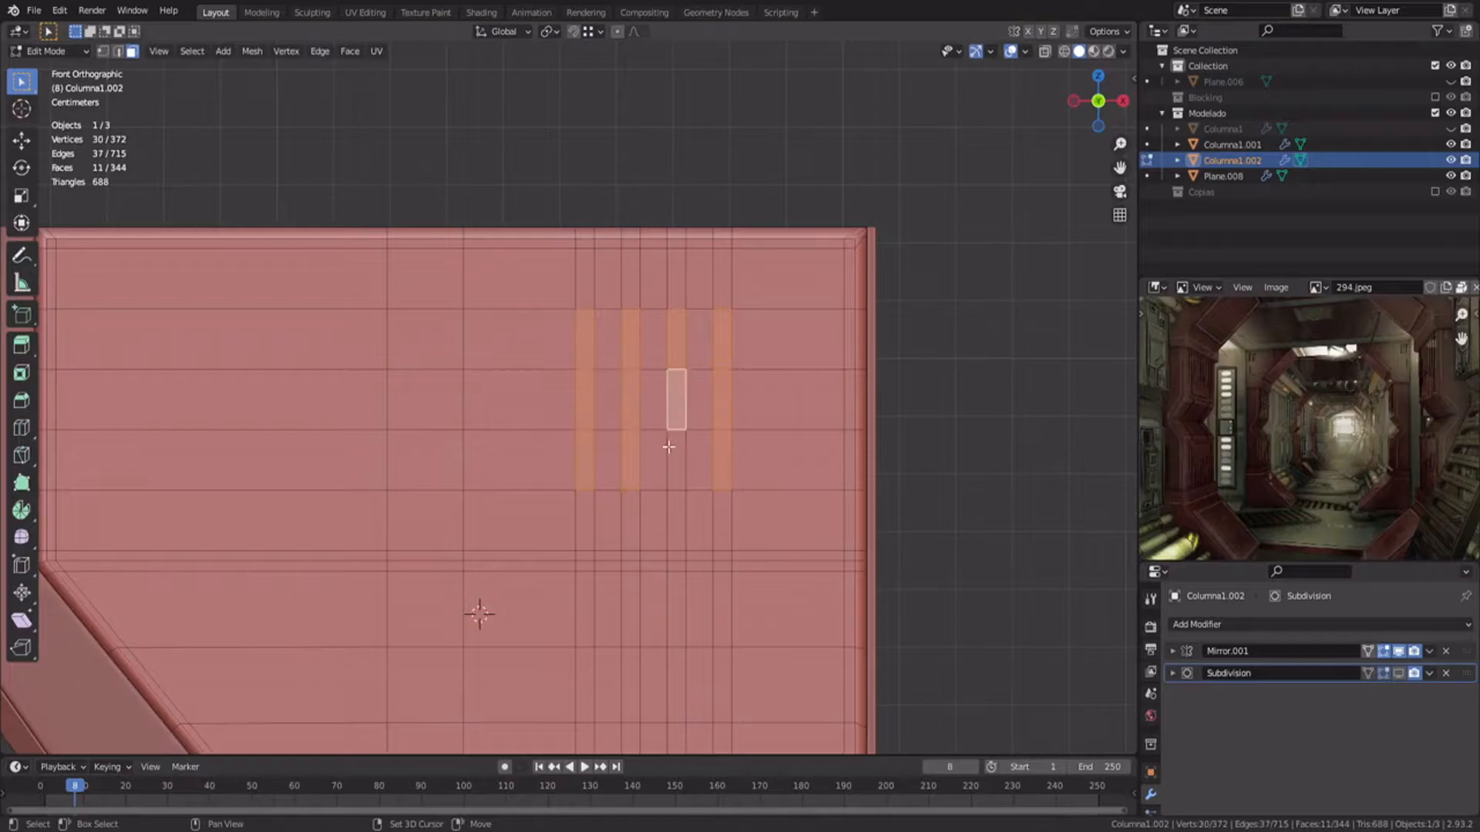
scroll(680, 450, up, 2)
key(i)
click(786, 430)
Step: Extrude the inset strip faces twice along their normals to form four recessed slots, and inset the slot floors
middle_drag(786, 429, 574, 362)
middle_drag(574, 362, 582, 381)
key(alt+e)
click(738, 514)
click(737, 512)
key(alt+e)
click(740, 512)
click(818, 509)
key(i)
click(820, 504)
Step: Show the subdivision in the viewport and check the four slots outside mesh editing
key(Tab)
click(1398, 673)
scroll(663, 482, down, 5)
middle_drag(662, 482, 595, 463)
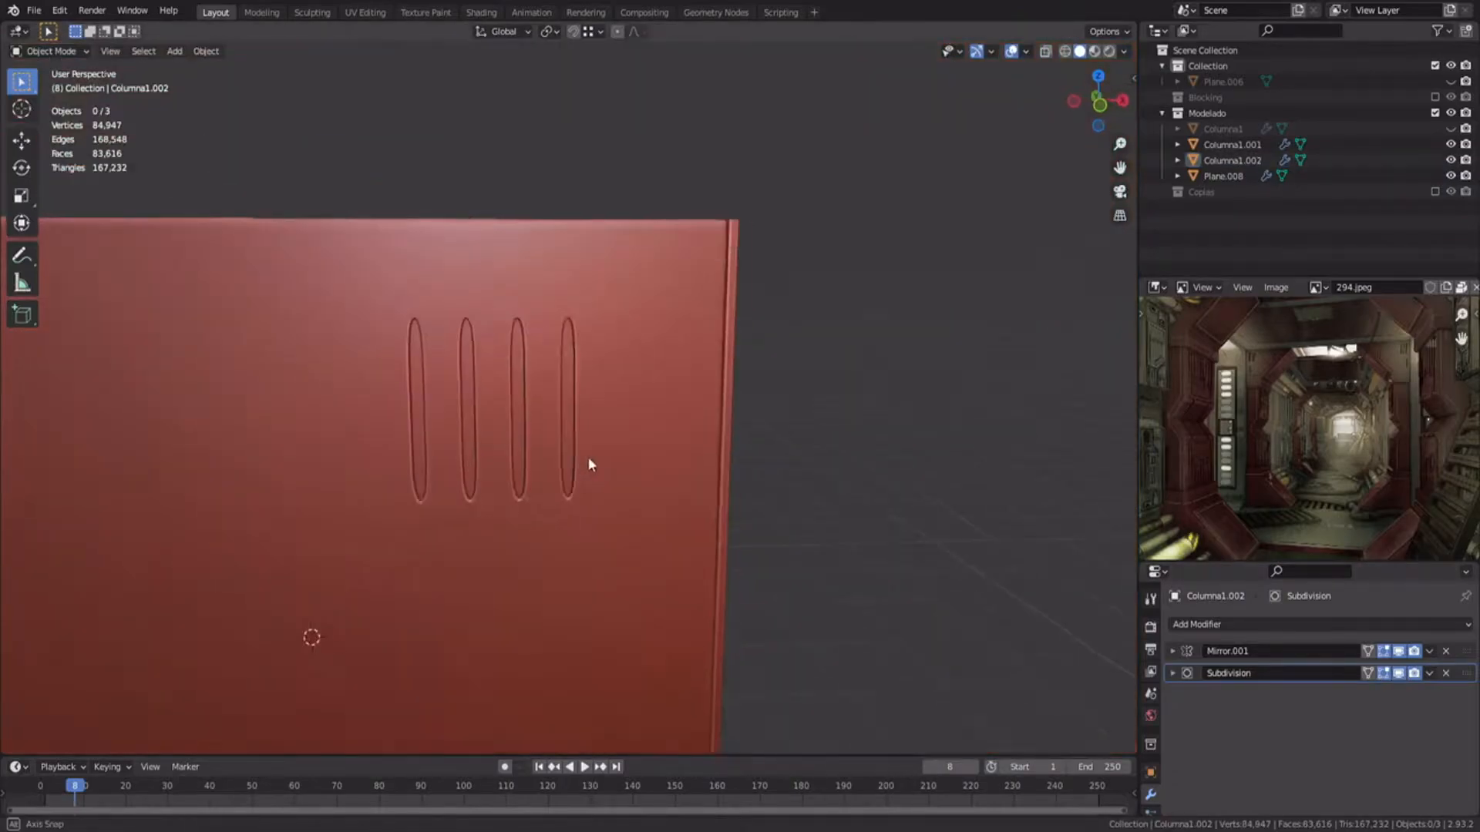
Step: Select the four slots with their full vertical strips and move them about 0.14 m along X toward the long rim
key(Tab)
key(alt+a)
scroll(630, 420, down, 2)
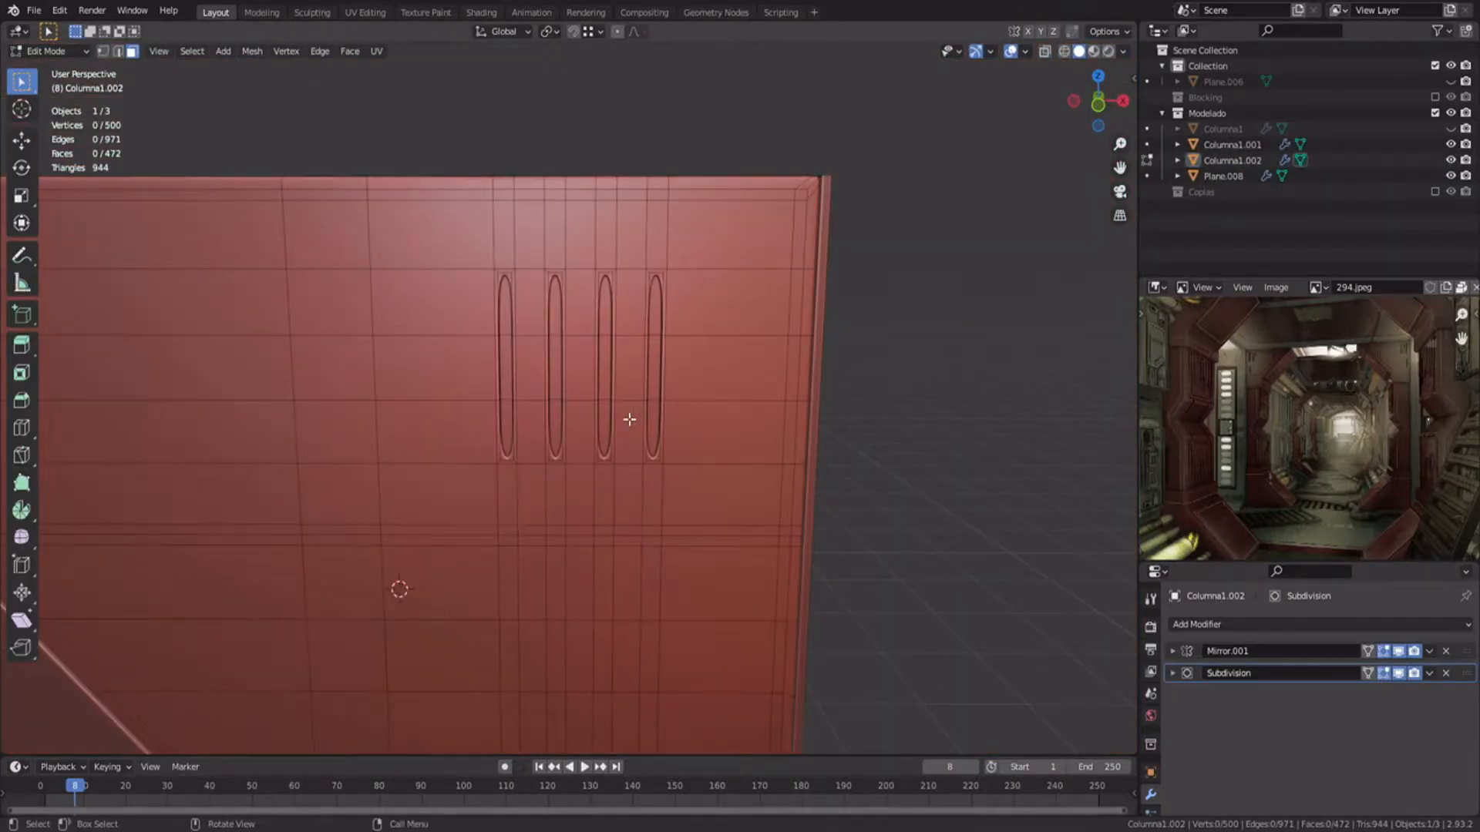
alt+shift+click(317, 233)
key(KP_1)
key(1)
key(alt+z)
drag(497, 175, 680, 741)
key(alt+z)
key(g)
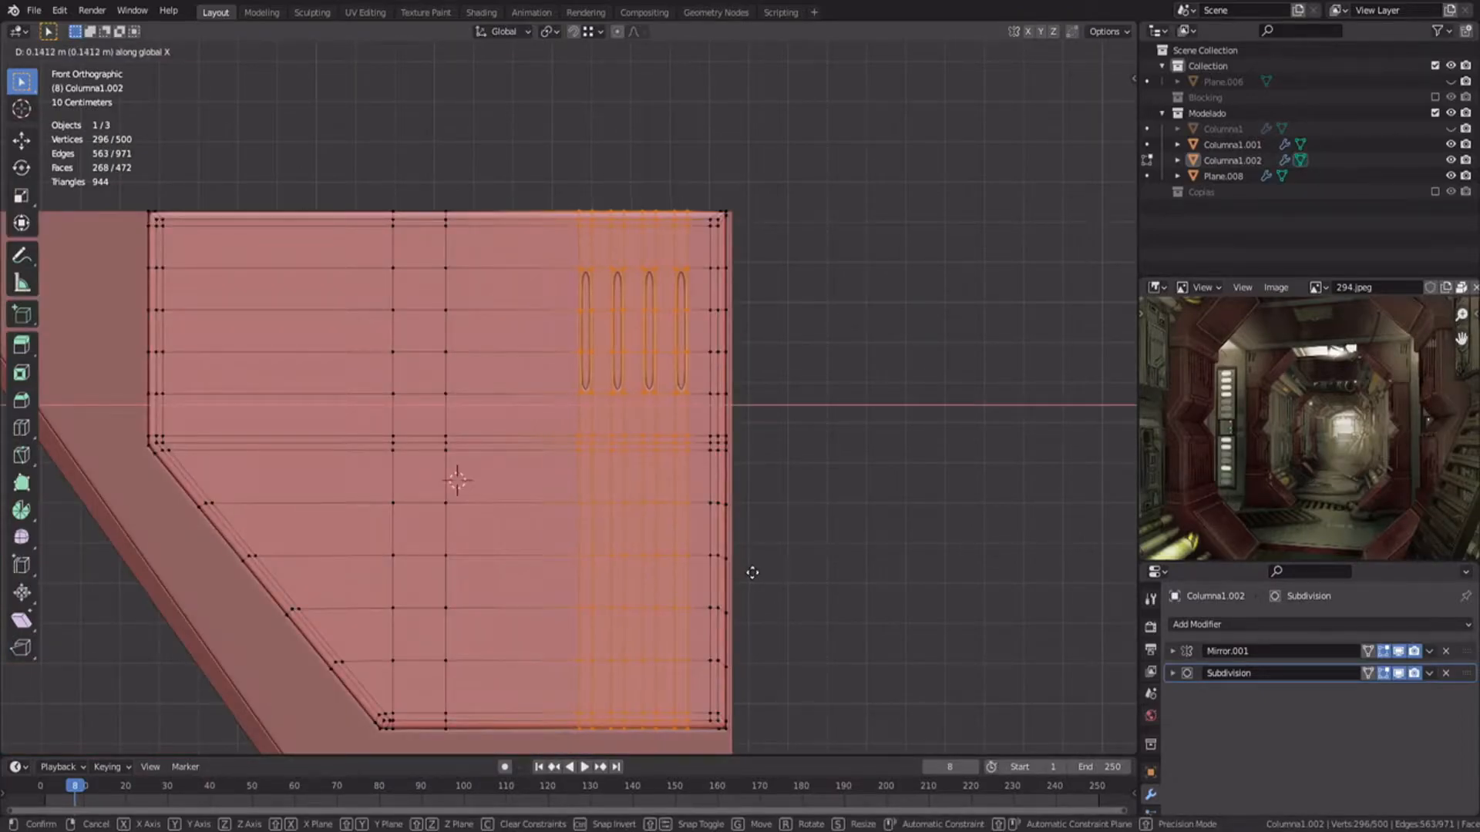
click(752, 573)
Step: Add one centered vertical edge loop between the slot strips and the wall's existing inner vertical loops
key(3)
scroll(657, 545, up, 5)
shift+middle_drag(658, 545, 626, 564)
key(ctrl+r)
click(283, 284)
right_click(281, 282)
Step: Select the face columns on both sides of the four slots and hide them to limit new loop cuts
click(276, 271)
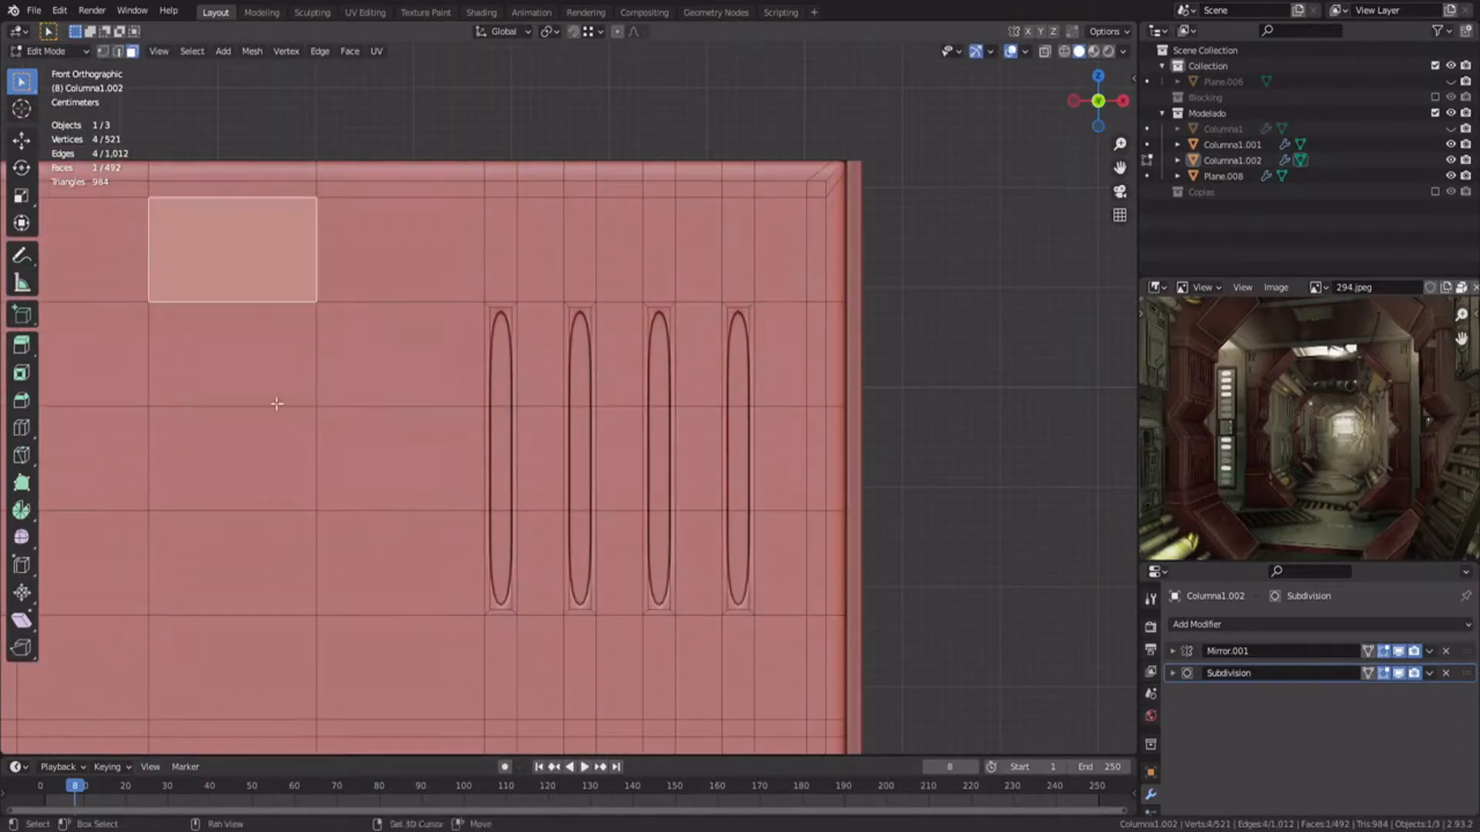
shift+middle_drag(277, 555, 365, 354)
ctrl+click(318, 548)
shift+click(902, 548)
ctrl+shift+click(907, 77)
shift+middle_drag(720, 162, 707, 301)
key(h)
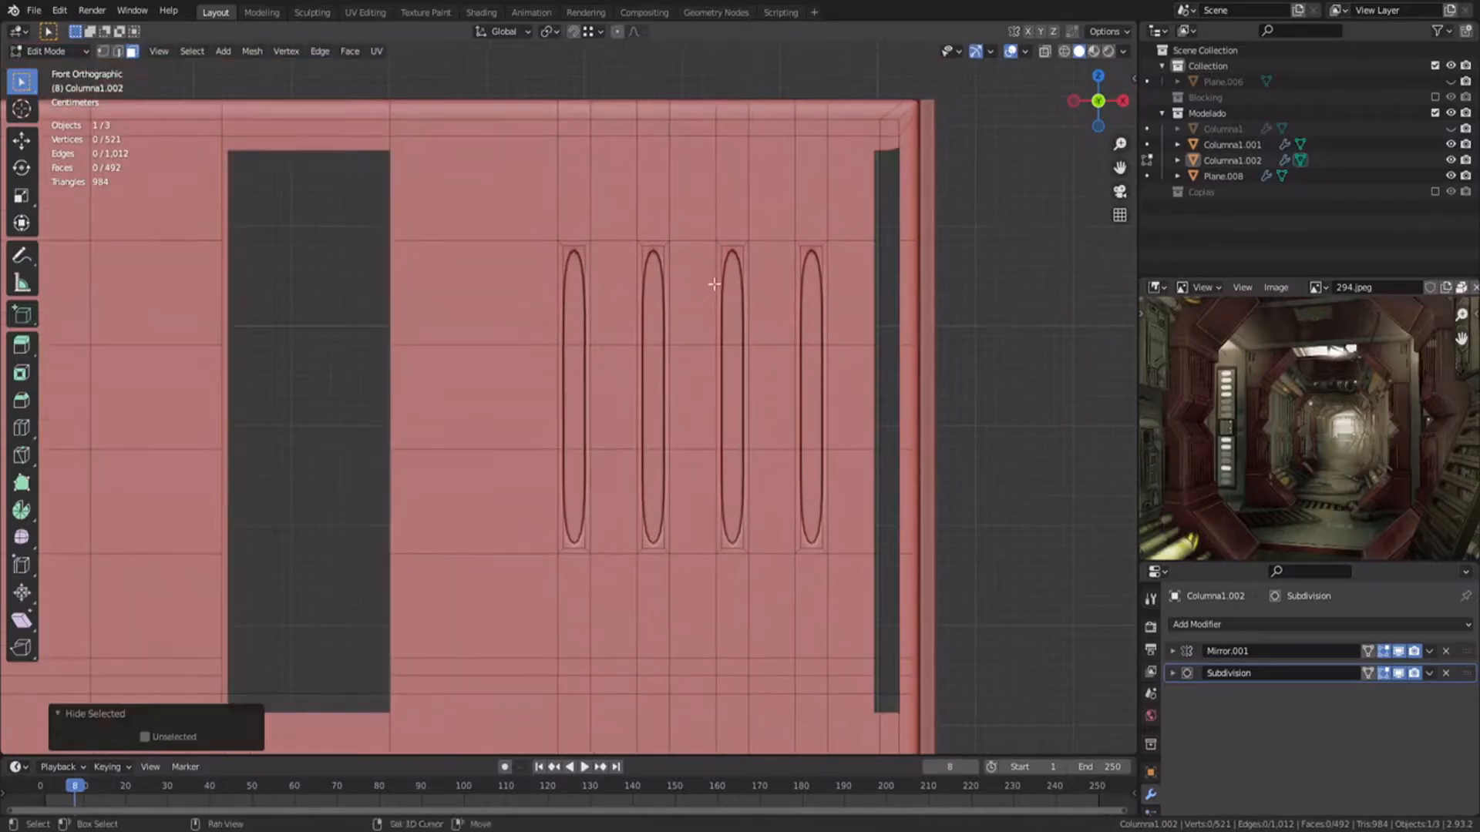
Step: Cut support loops close to the upper and lower ends of the four slots and turn off the viewport's Cavity shading
scroll(708, 288, up, 2)
key(ctrl+r)
click(679, 314)
click(678, 256)
shift+middle_drag(679, 604, 667, 516)
key(ctrl+r)
click(667, 517)
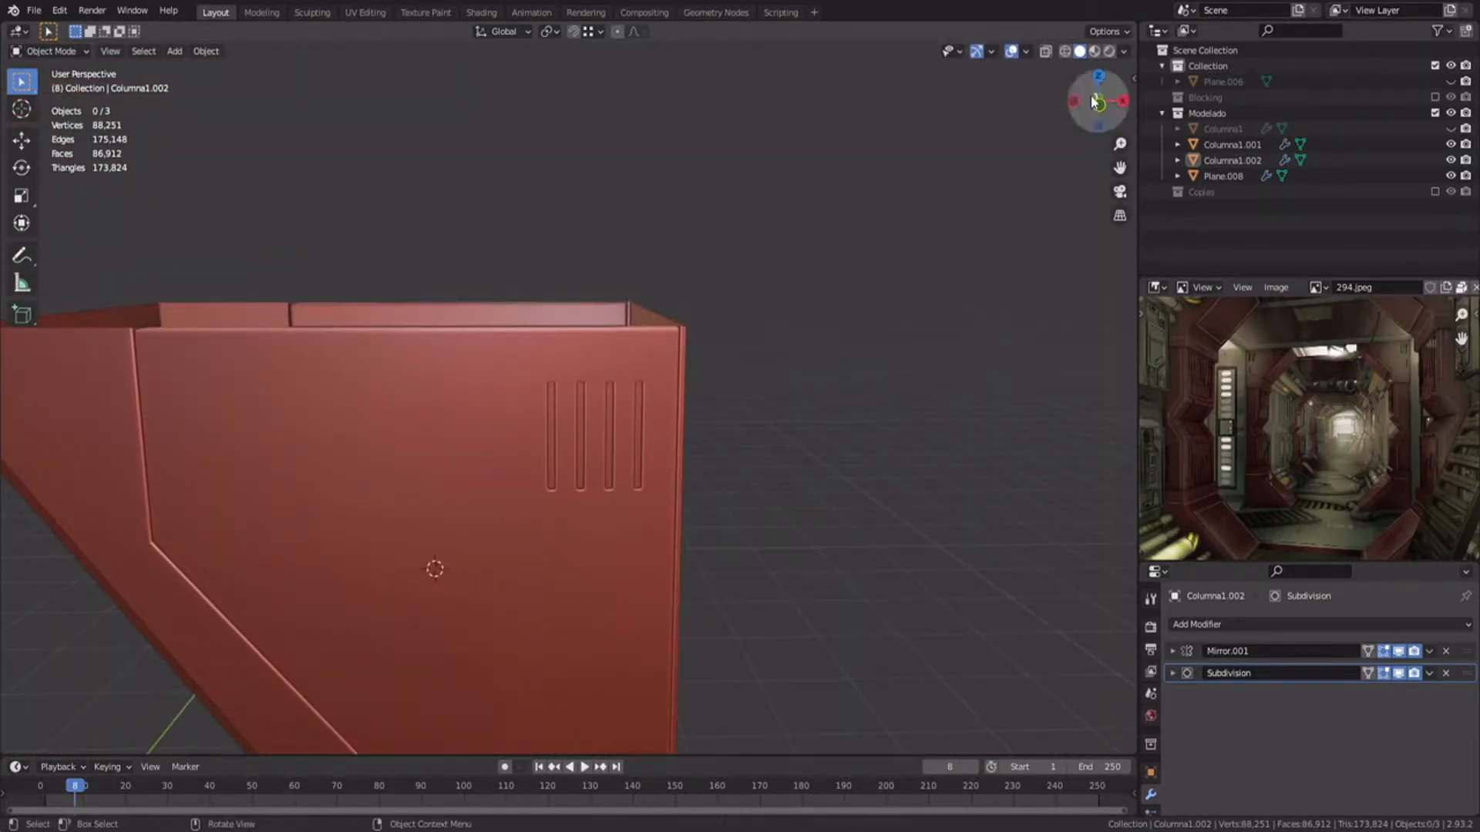
click(1123, 51)
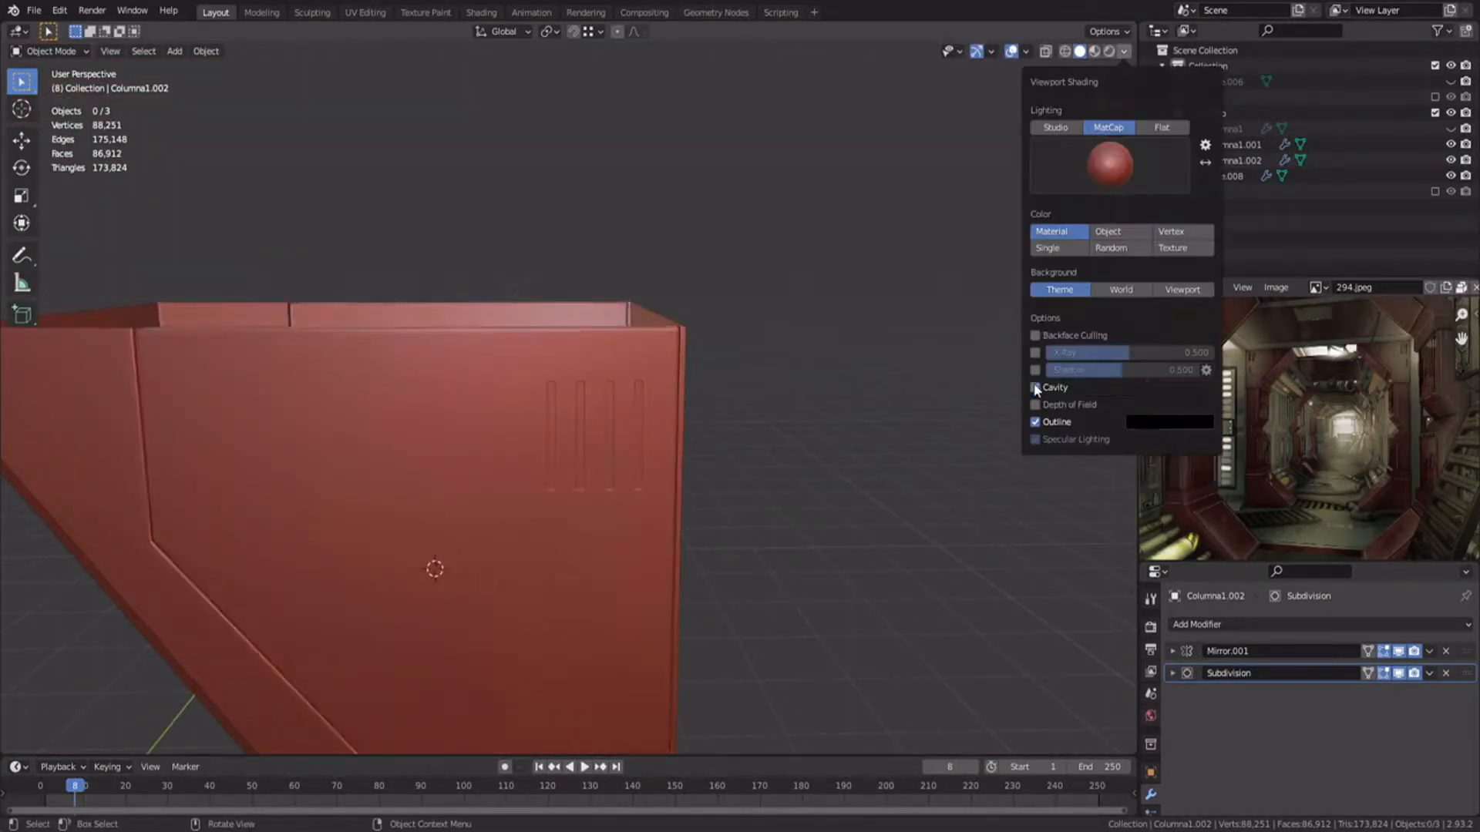
Step: Dissolve the leftover edges beside the slots and move the adjacent vertical edge loop about 0.097 m along X
scroll(541, 414, up, 4)
key(alt+h)
shift+middle_drag(541, 414, 489, 489)
key(ctrl+x)
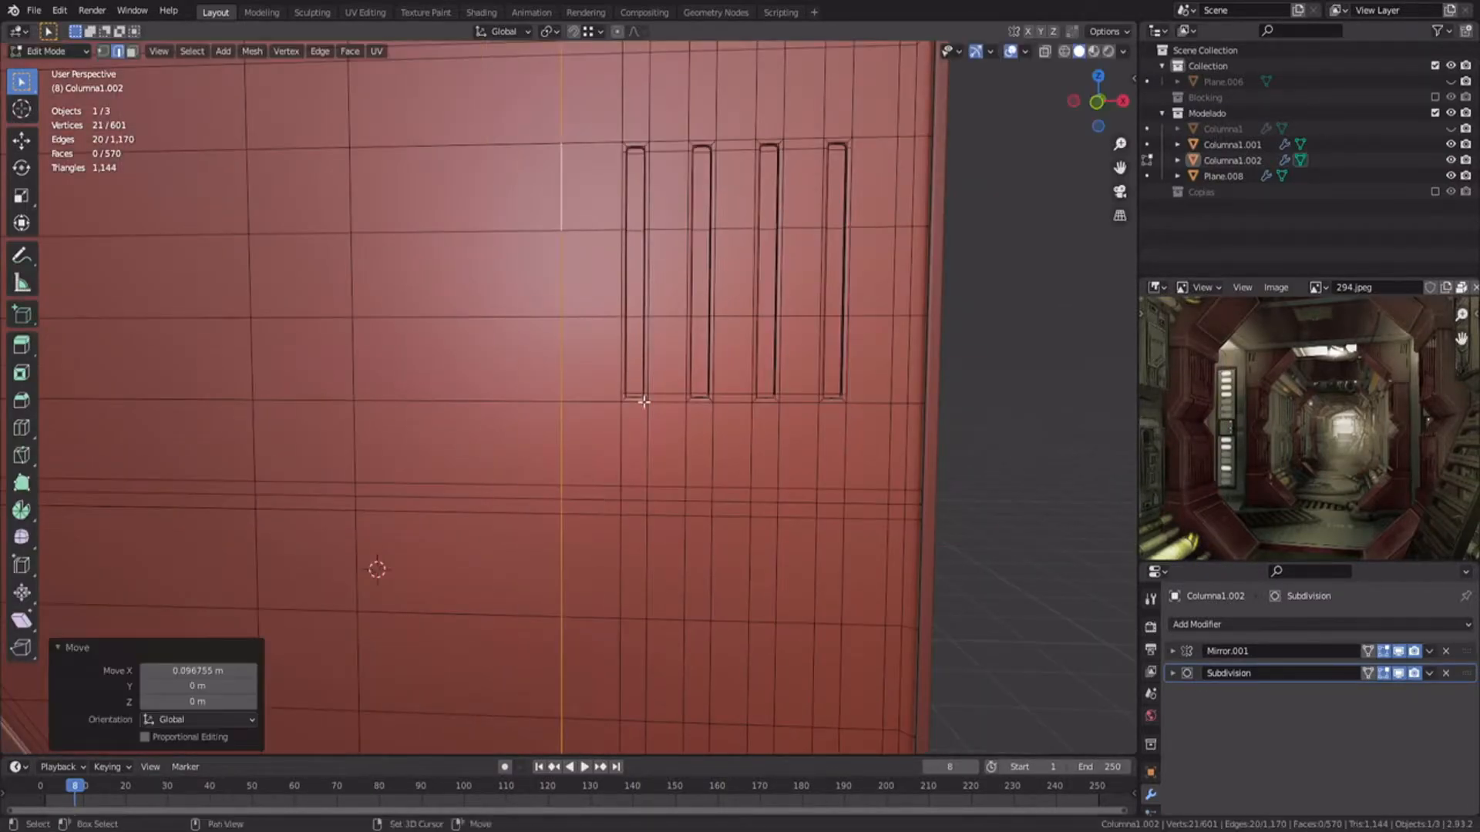
Step: Knife-cut angled connecting edges on both outer sides of the slot group so the support edges end in quads
scroll(699, 429, up, 3)
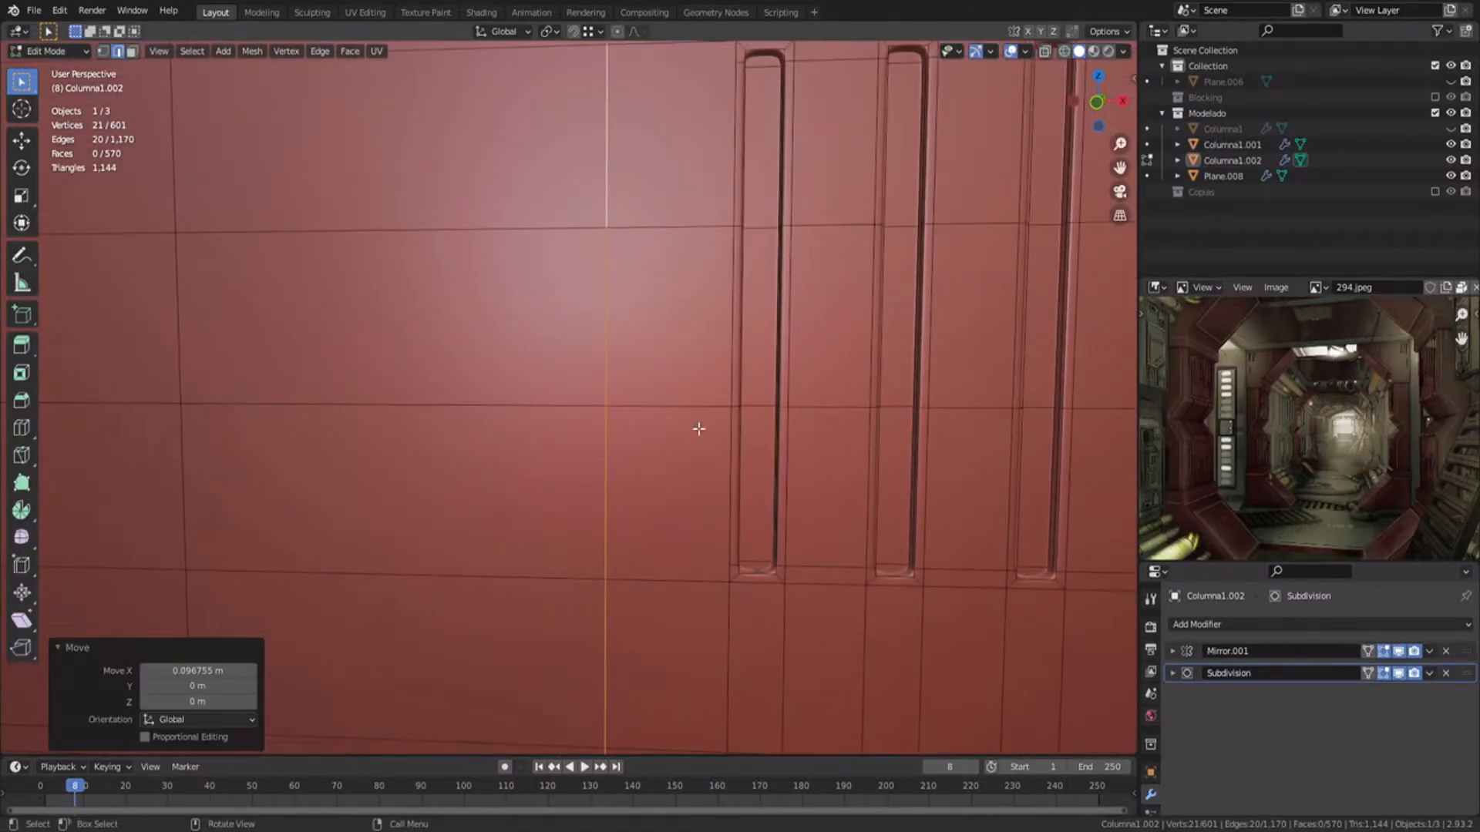
key(KP_1)
scroll(660, 401, up, 3)
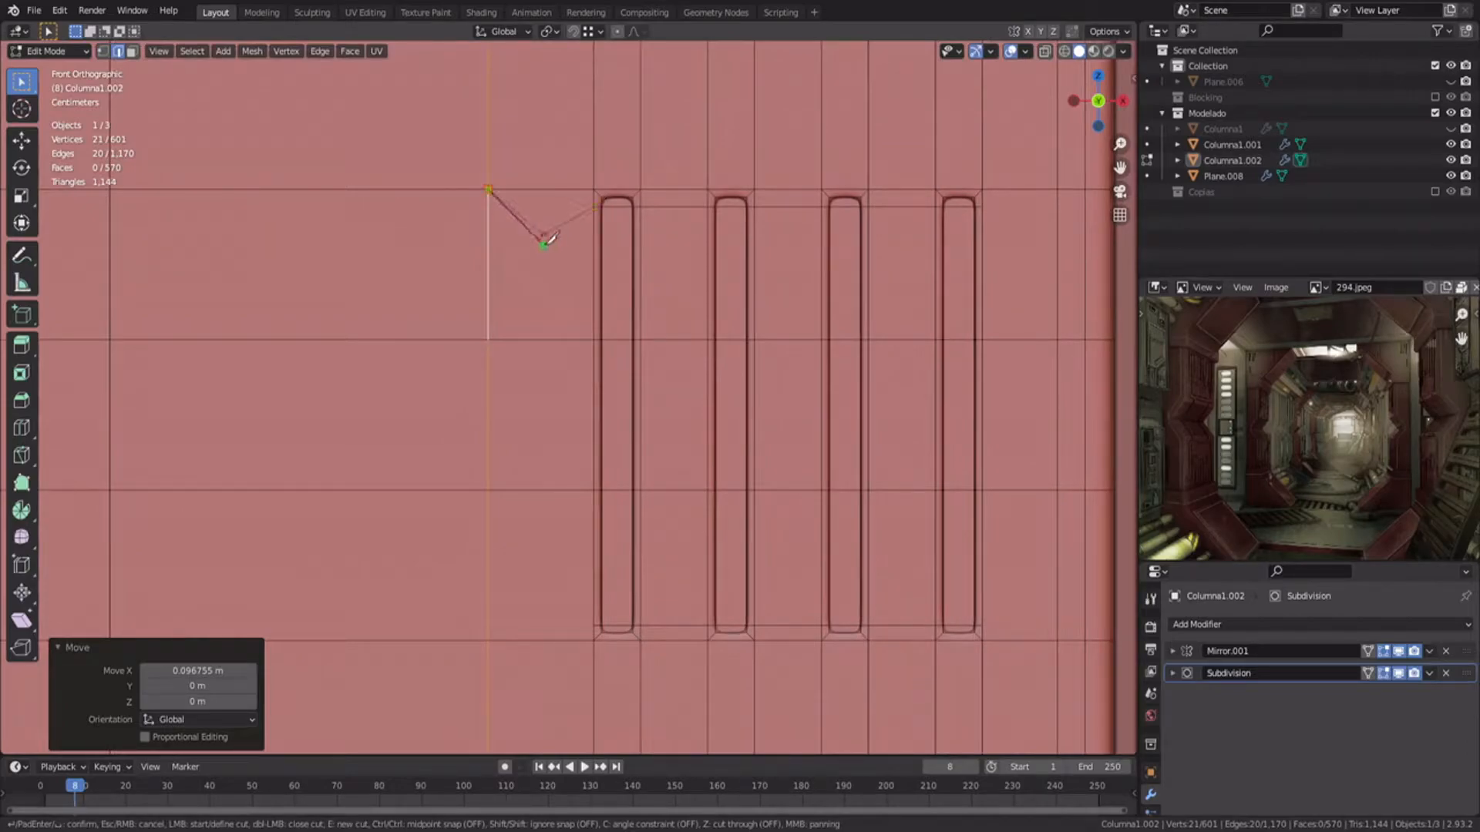
click(488, 641)
key(e)
shift+middle_drag(836, 454, 545, 461)
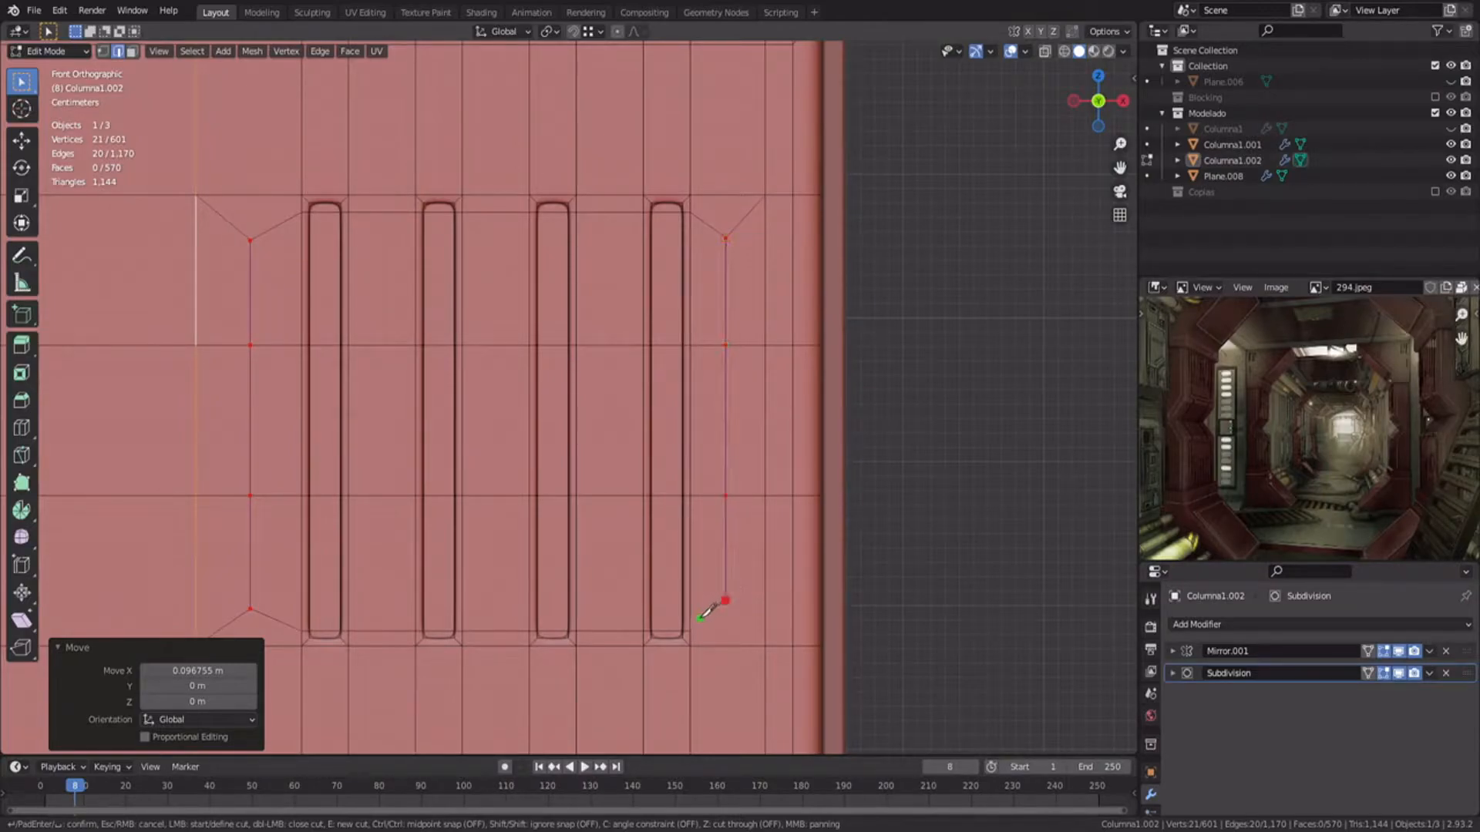
click(763, 644)
key(Return)
Step: Check the slots outside mesh editing and add one centered vertical loop through the wall's middle section
key(Tab)
scroll(576, 526, down, 6)
key(Tab)
middle_drag(509, 505, 529, 499)
key(ctrl+r)
click(529, 499)
Step: Select three stacked faces of the vertical strip nearest the long rim in the wall's lower half and inset them
middle_drag(370, 456, 416, 386)
scroll(416, 386, up, 6)
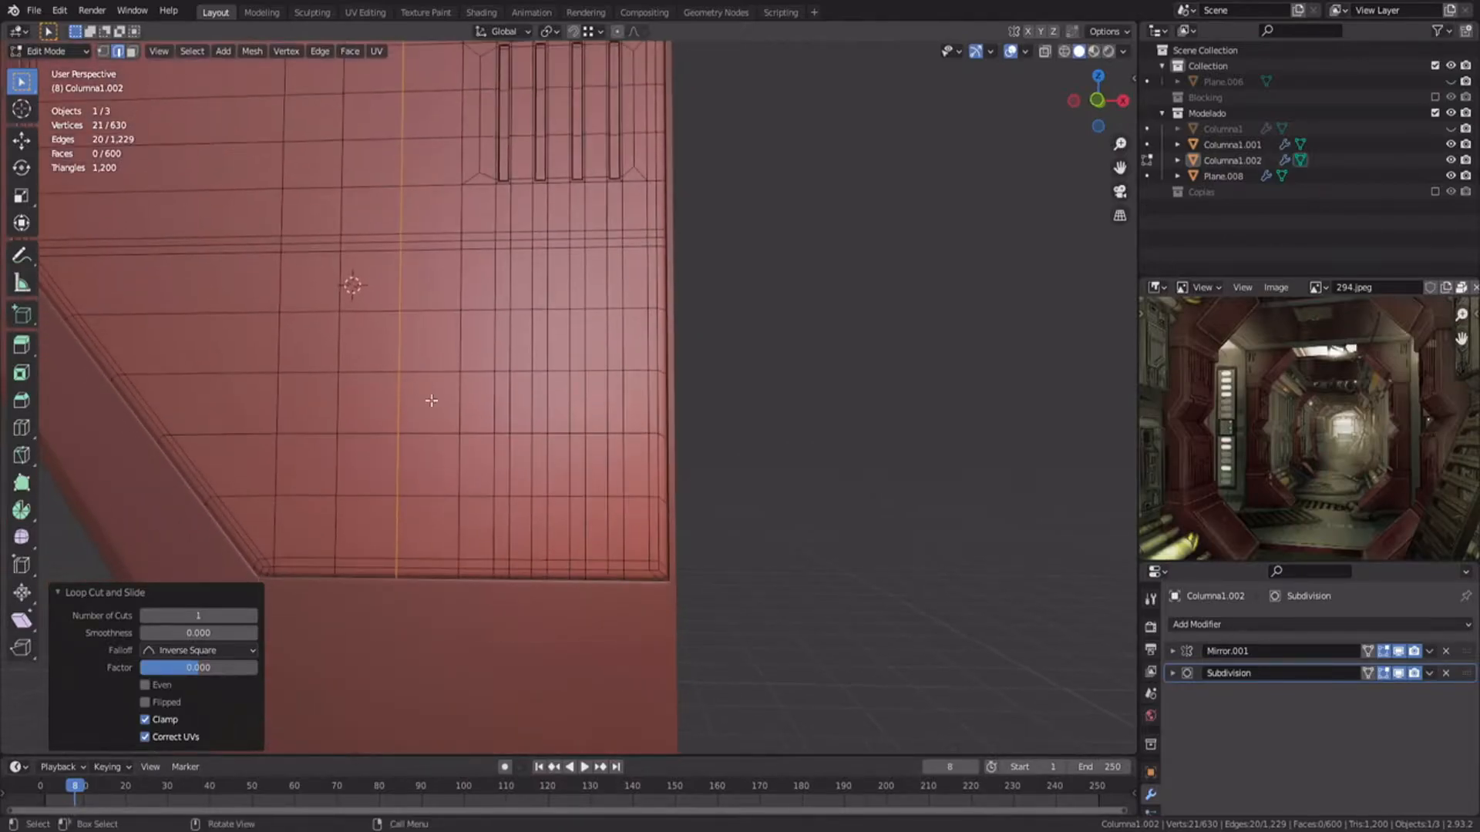
key(3)
click(664, 347)
ctrl+click(663, 646)
shift+middle_drag(657, 572, 652, 509)
middle_drag(652, 508, 671, 453)
scroll(686, 424, up, 2)
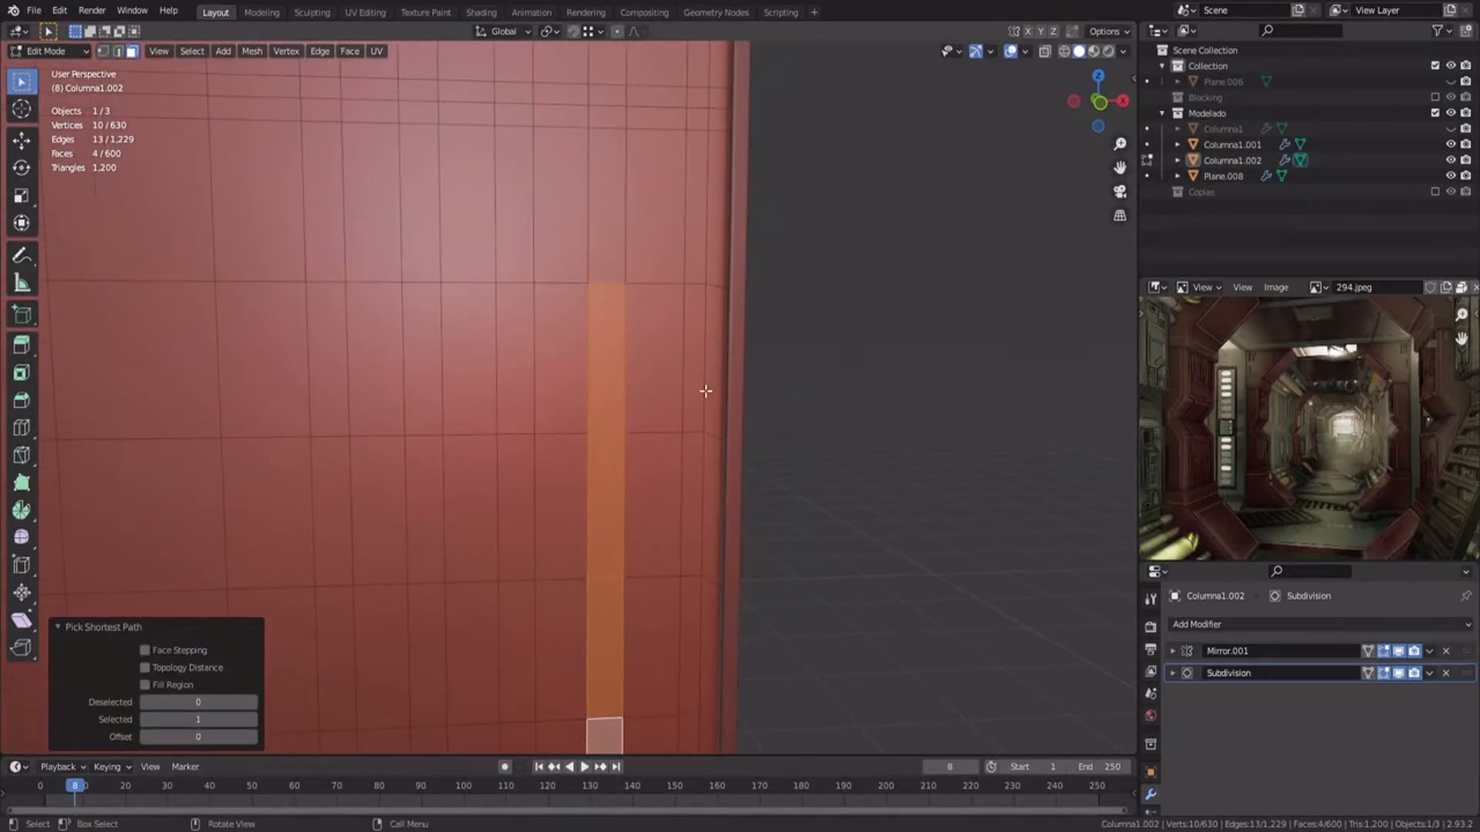
shift+click(600, 732)
key(i)
click(678, 419)
Step: Extrude the inset strip faces along their normals and hide the subdivision in the viewport
scroll(678, 419, up, 2)
key(alt+e)
click(679, 460)
click(679, 463)
key(alt+v)
Step: Extrude the strip faces along their normals a second time and inset the slot floor by about 0.0009 m
key(KP_Decimal)
middle_drag(532, 358, 639, 363)
scroll(639, 363, up, 2)
key(alt+e)
click(755, 521)
click(756, 529)
key(i)
click(750, 529)
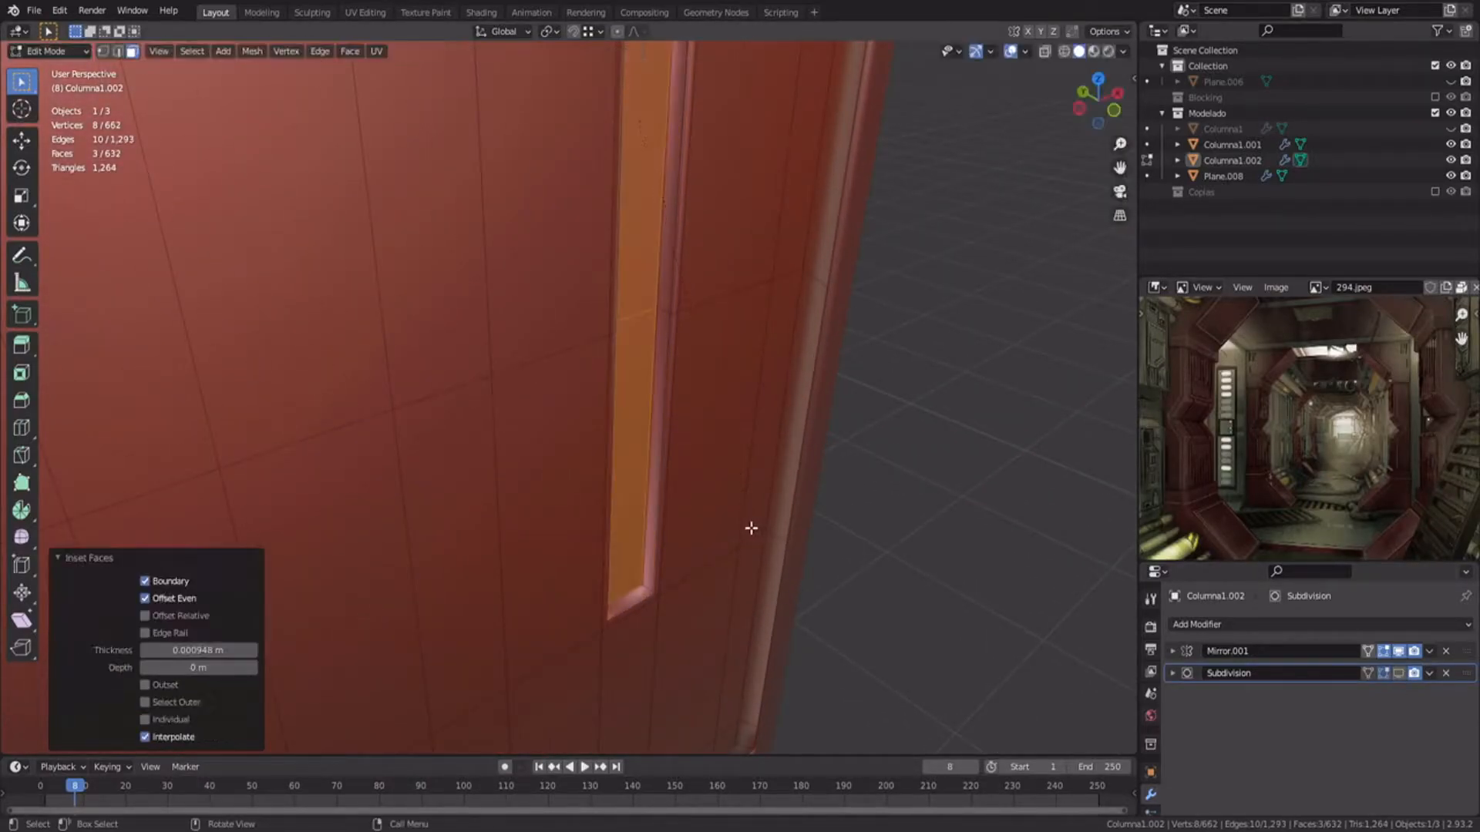
Step: Select the strip faces flanking the new slot's upper and lower sections on both sides and hide them
middle_drag(750, 529, 595, 469)
scroll(596, 470, down, 3)
click(728, 467)
shift+click(492, 479)
shift+click(521, 455)
shift+click(499, 420)
shift+middle_drag(499, 419, 504, 548)
shift+click(531, 258)
shift+click(739, 248)
key(h)
Step: Cut support loops close to the new slot's upper and lower ends
key(ctrl+r)
click(677, 232)
click(676, 170)
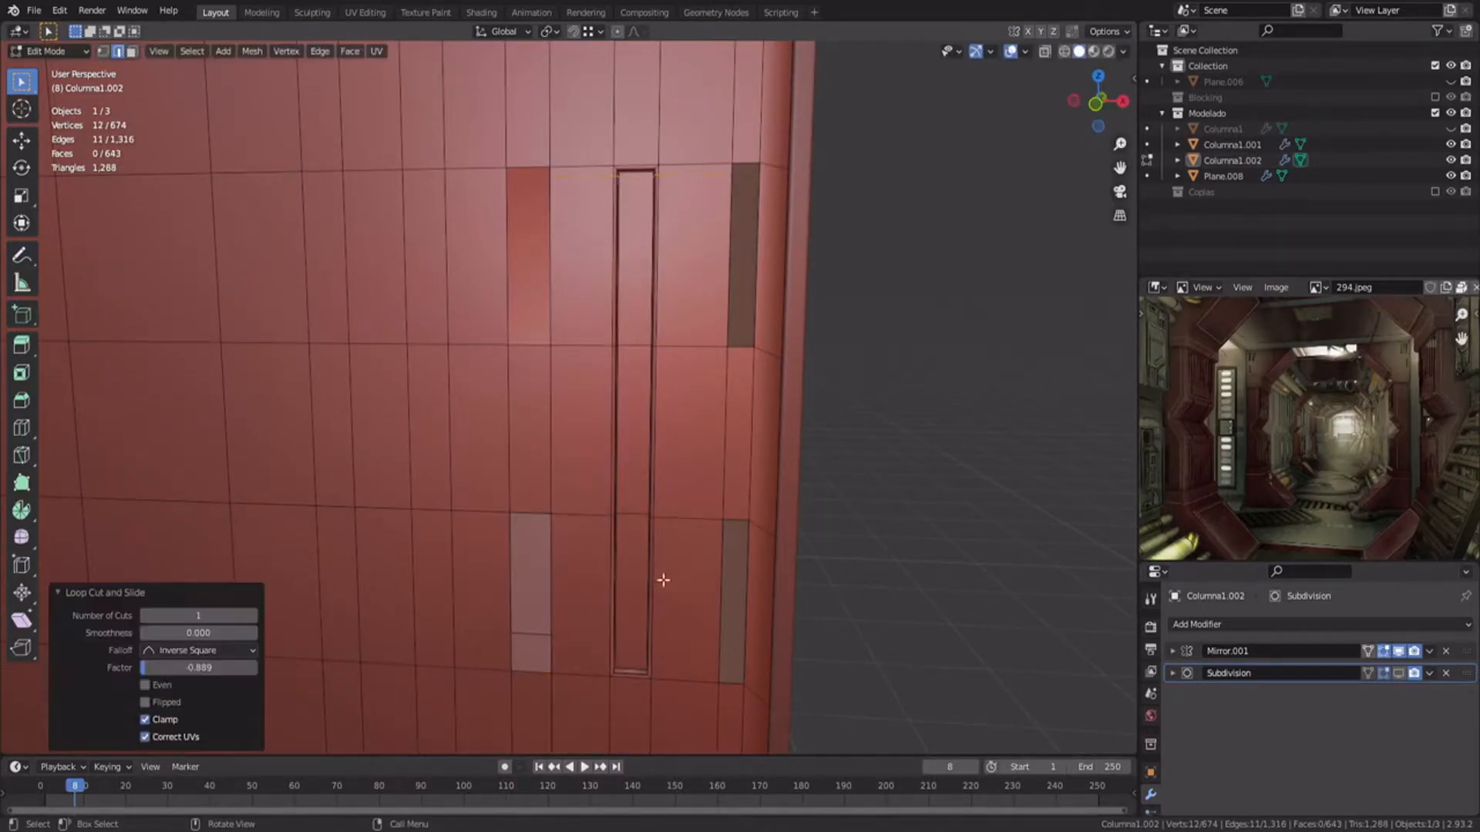
click(639, 675)
click(675, 664)
Step: Dissolve the short support edges on both sides of the slot's ends and reveal the hidden faces
shift+click(561, 610)
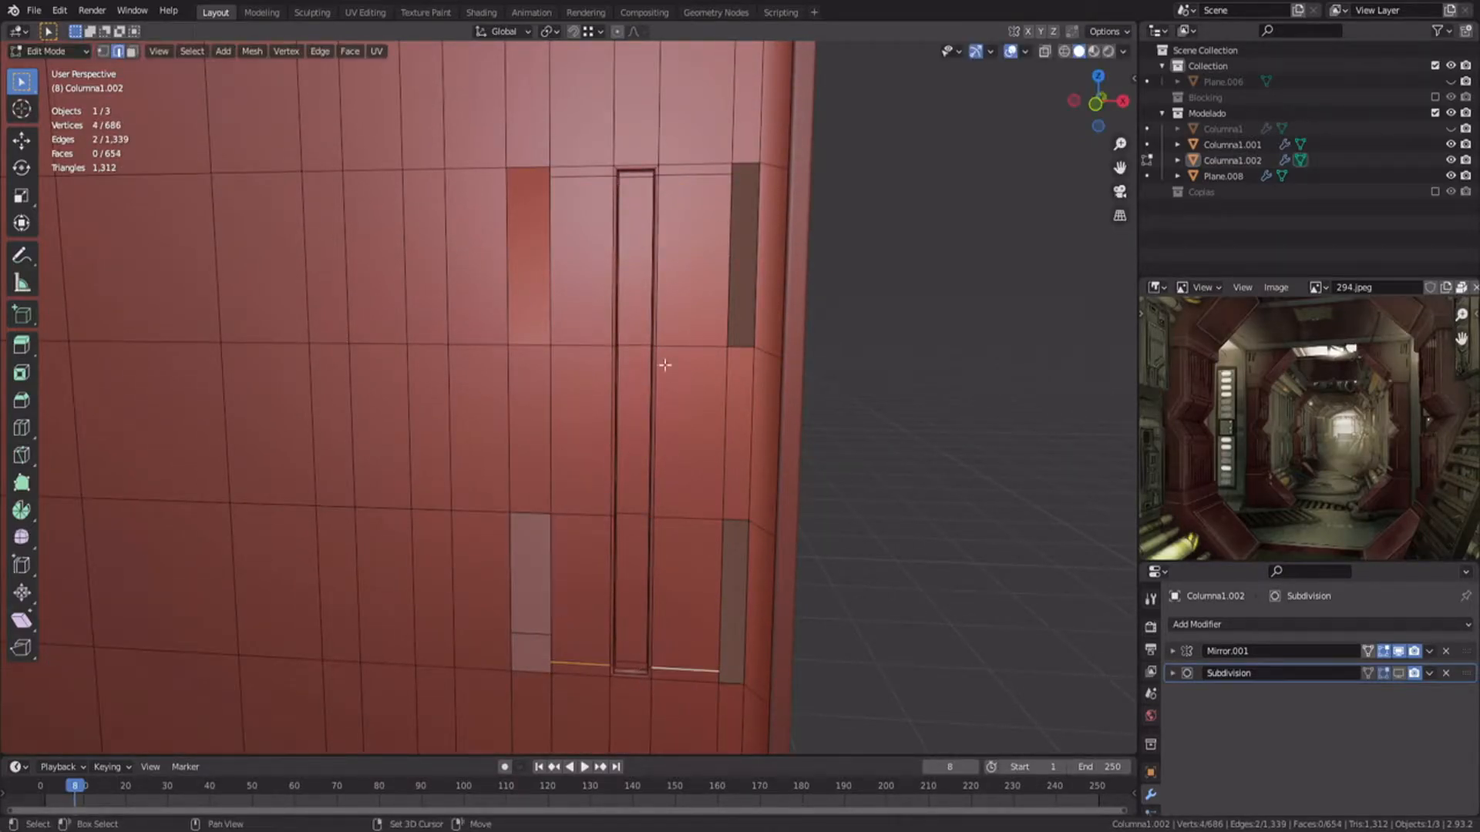
shift+click(555, 196)
shift+click(581, 180)
key(ctrl+x)
key(alt+h)
Step: Knife-cut a vertical edge with angled ends on each side of the new slot to tie in its corner edges
shift+middle_drag(603, 245, 611, 384)
scroll(611, 384, up, 1)
key(k)
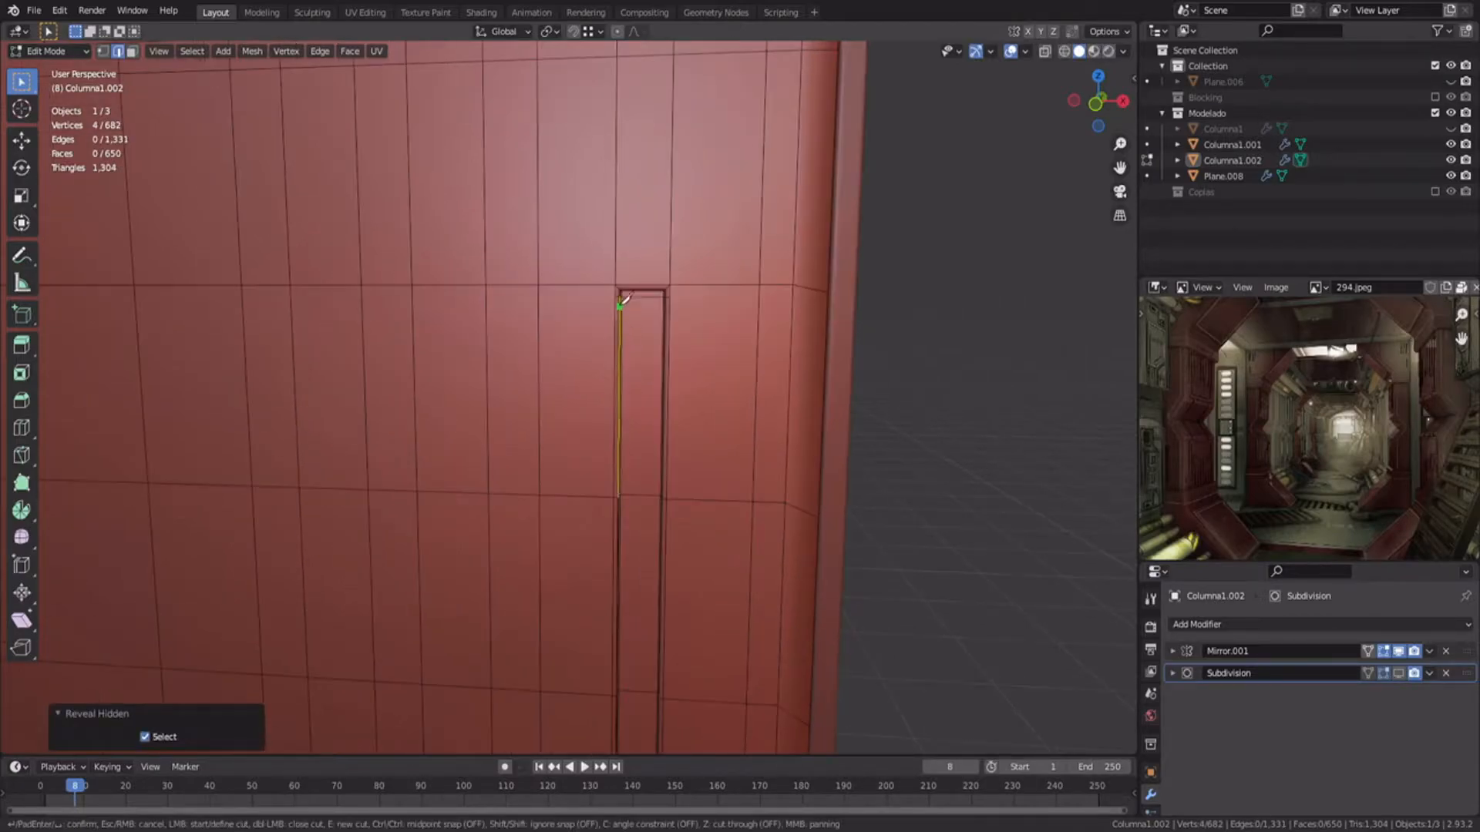
click(578, 336)
shift+middle_drag(578, 335, 583, 75)
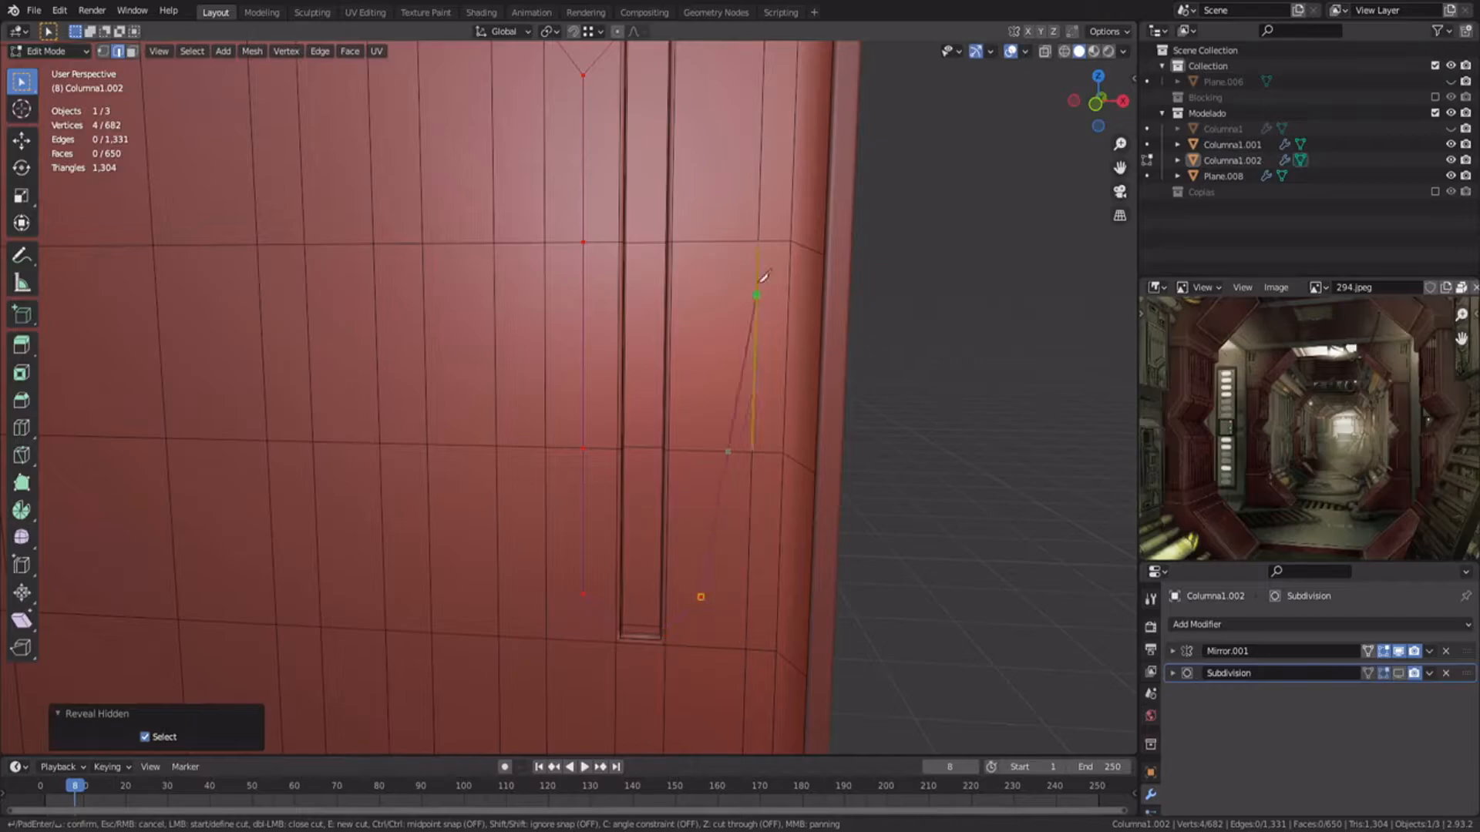
shift+middle_drag(723, 72, 706, 293)
click(747, 245)
key(Return)
Step: Leave mesh editing to check the finished slot and turn the viewport's Cavity shading back on
key(Tab)
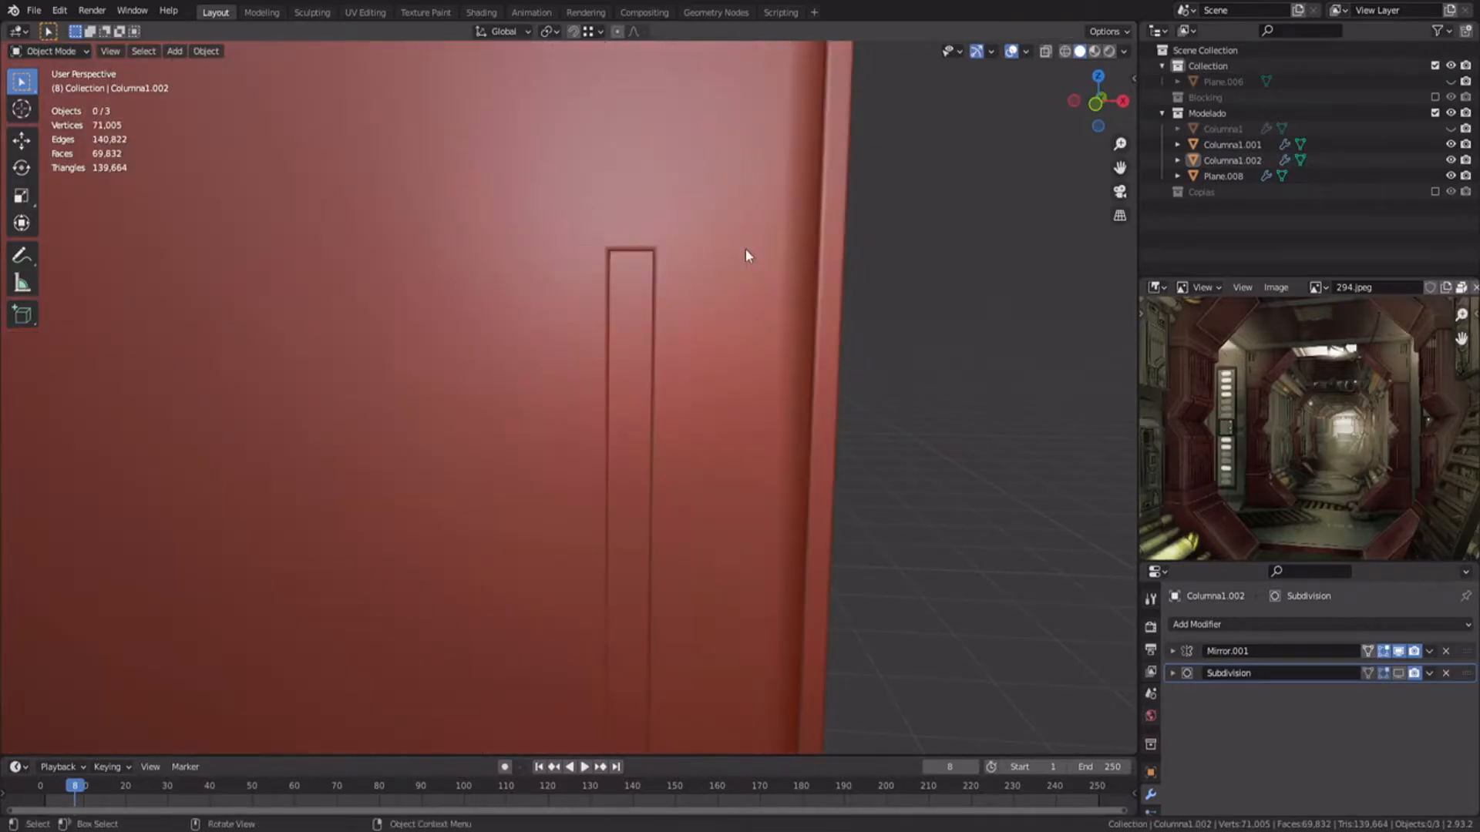
scroll(681, 380, down, 7)
middle_drag(681, 380, 760, 397)
click(1124, 52)
scroll(553, 320, down, 4)
mouse_move(553, 320)
middle_down()
mouse_move(527, 296)
mouse_move(562, 333)
mouse_move(569, 381)
mouse_move(640, 369)
mouse_move(609, 389)
middle_up()
scroll(605, 397, down, 3)
Step: Examine the mesh of the column's lower front section in the orthographic side view, in wireframe and from below
click(585, 427)
key(KP_1)
key(ctrl+KP_3)
key(Tab)
scroll(494, 509, up, 4)
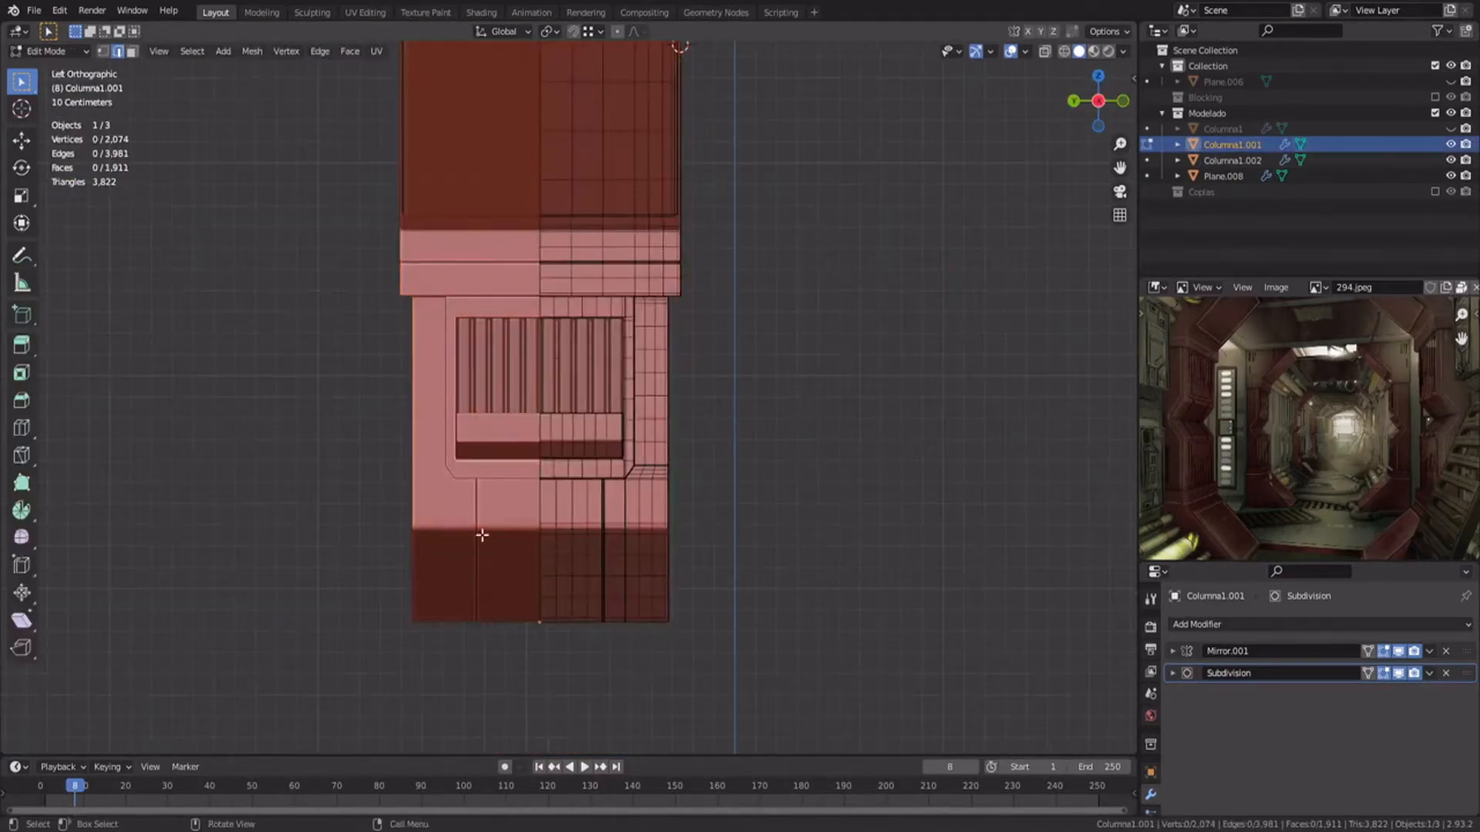
shift+middle_drag(479, 525, 489, 334)
scroll(492, 539, up, 7)
key(shift+z)
key(shift+z)
key(Tab)
scroll(522, 538, down, 6)
middle_drag(562, 571, 680, 399)
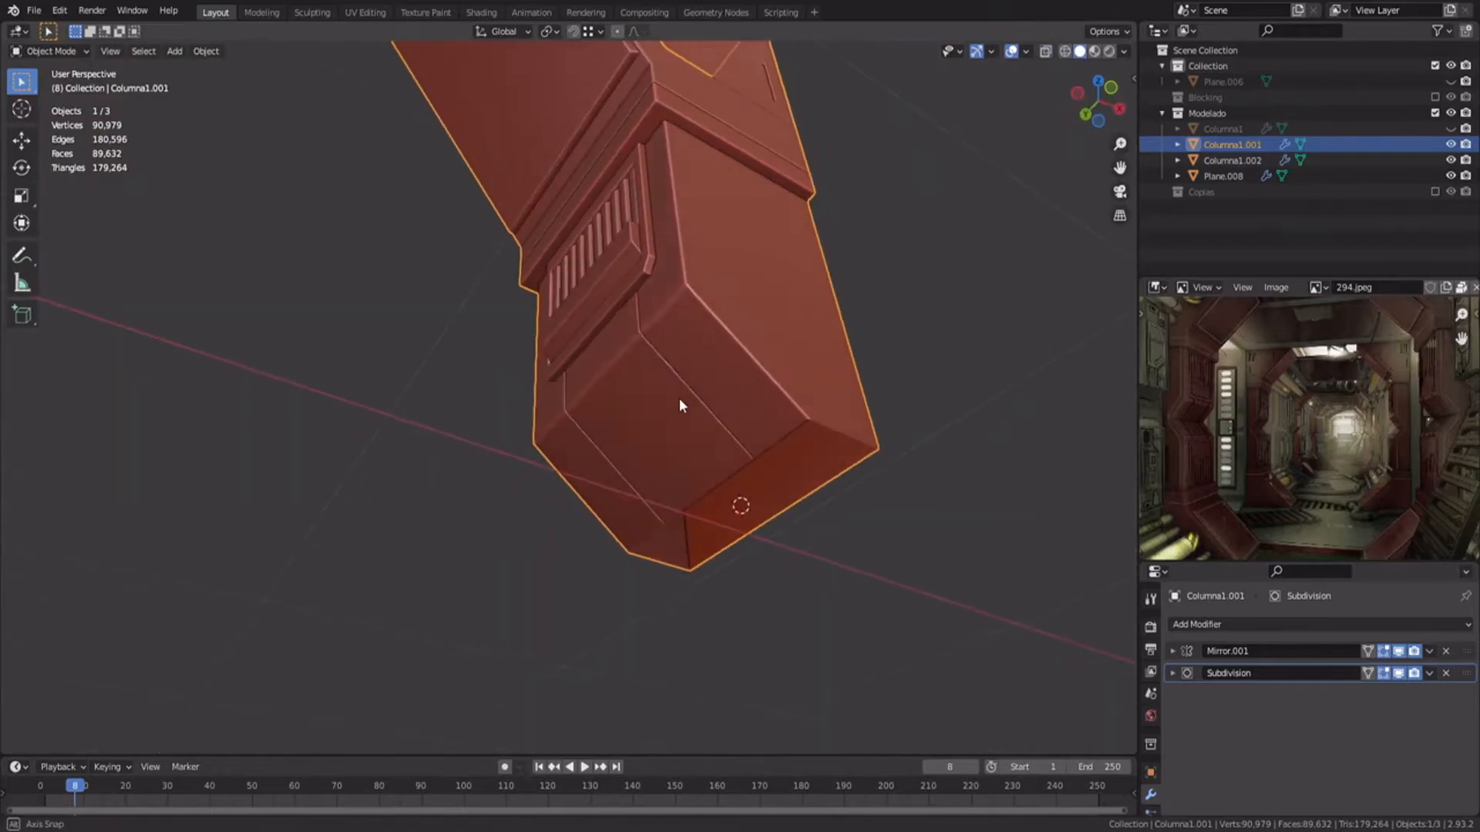
Step: Test-move the column to check how its mirrored copy behaves, and cancel the move
right_click(679, 398)
mouse_move(617, 454)
click(742, 493)
middle_drag(732, 494, 604, 526)
click(570, 532)
key(g)
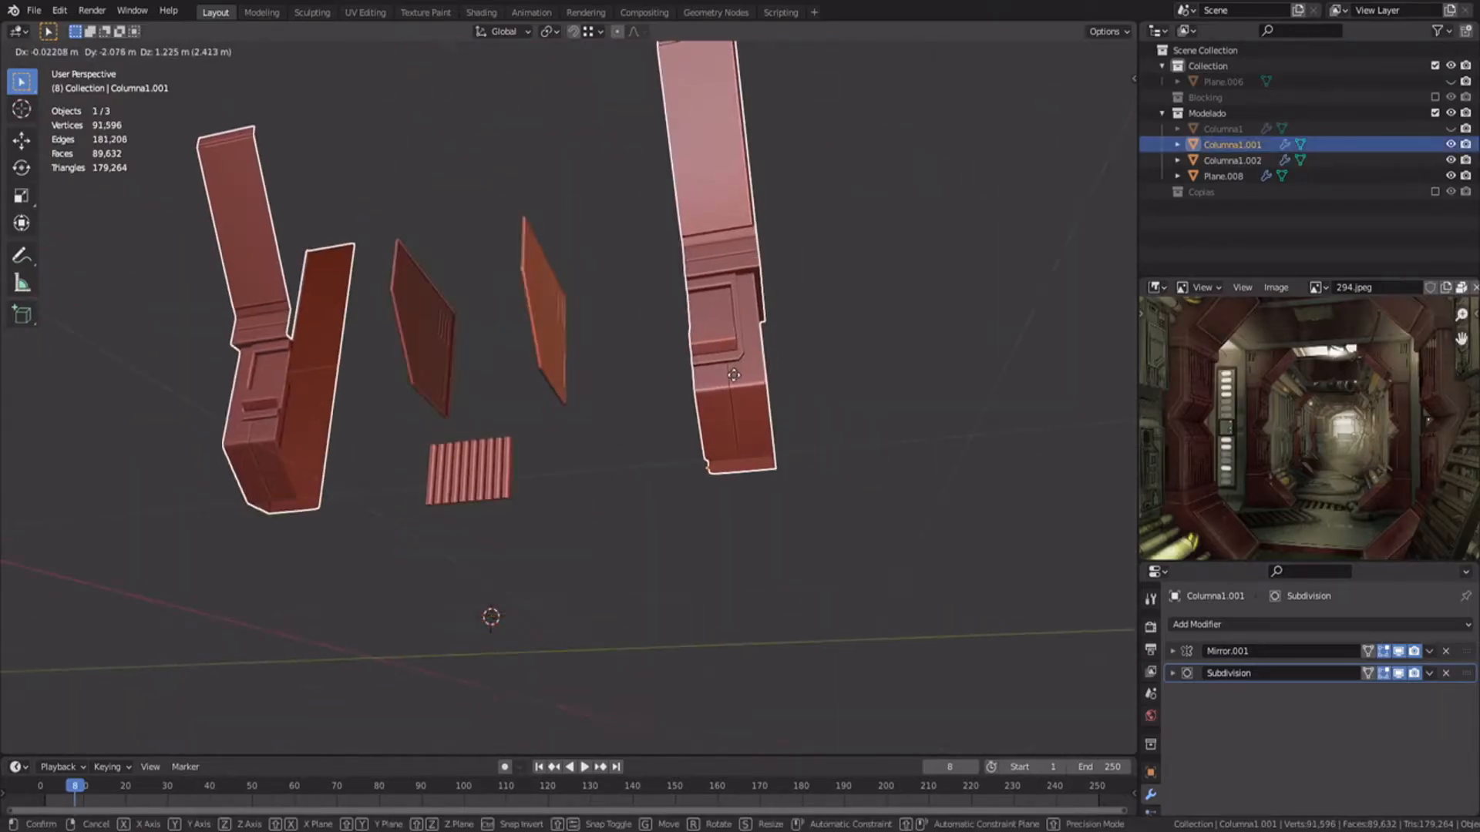
key(Escape)
Step: Join the closing wall into the column Columna1.001 and check the joined object with a cancelled test move
middle_drag(531, 493, 580, 416)
shift+click(579, 416)
shift+click(417, 393)
key(ctrl+j)
key(alt+a)
click(417, 389)
key(g)
key(Escape)
Step: Remove the Mirror.002 modifier from the grille slats Plane.008 and apply their Array modifier
shift+middle_drag(456, 462, 562, 302)
key(alt+a)
click(544, 315)
key(KP_1)
key(ctrl+KP_3)
scroll(562, 299, up, 4)
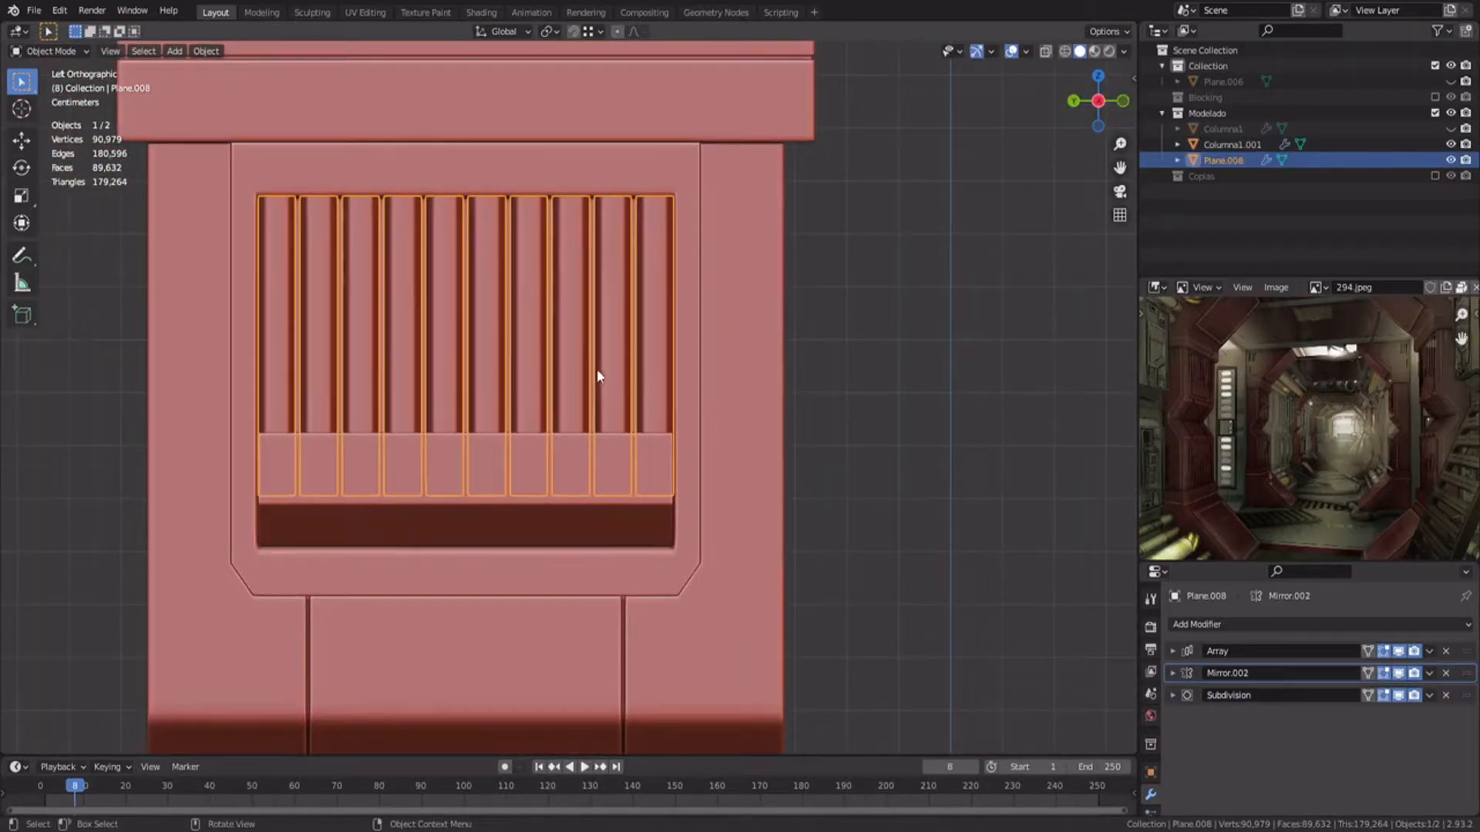
click(1399, 673)
click(1446, 674)
click(1173, 652)
key(ctrl+a)
Step: Join the grille slats into the column and save the file
shift+click(784, 500)
key(ctrl+j)
middle_drag(784, 500, 674, 433)
scroll(674, 432, down, 4)
click(455, 449)
key(ctrl+s)
middle_drag(455, 449, 590, 385)
Step: Show Columna1 in place of Columna1.001 and rename the hidden Columna1.001 as Columna2
click(1451, 128)
shift+middle_drag(581, 448, 572, 322)
click(1224, 129)
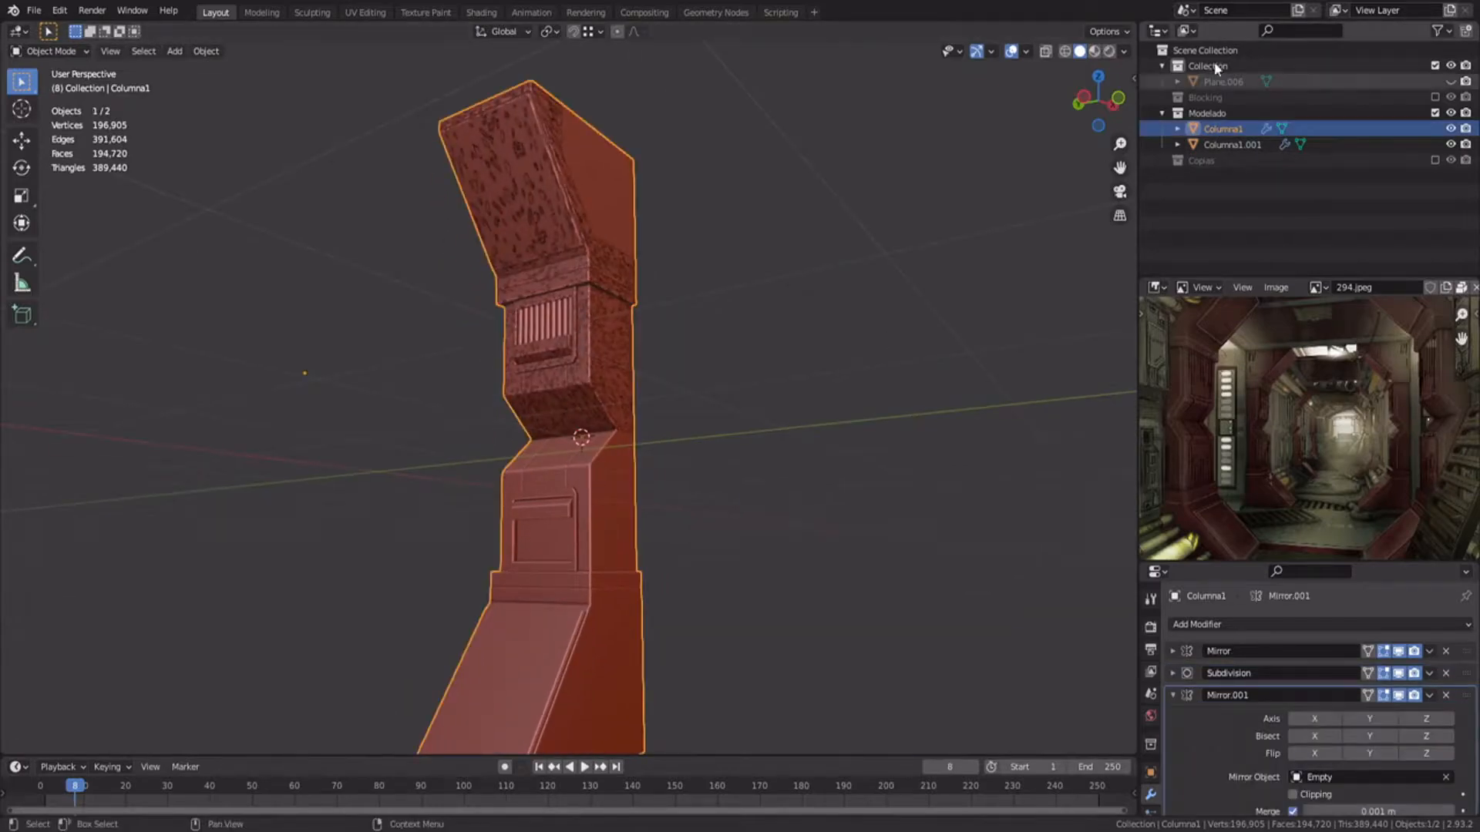
click(1450, 145)
middle_drag(771, 355, 783, 359)
double_click(1223, 144)
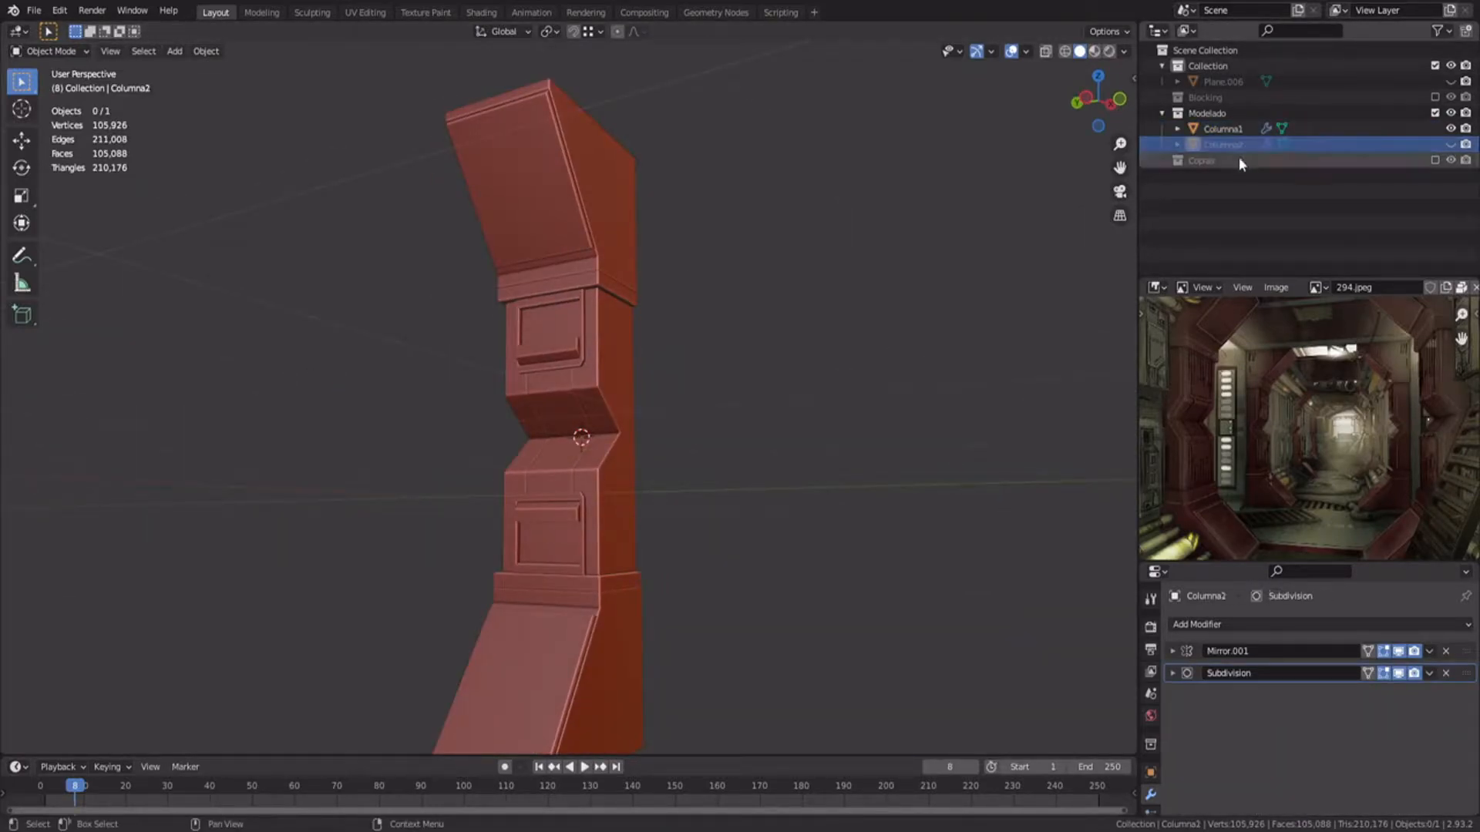
Step: Inspect Columna1's Mirror modifier, and switch the visible object from Columna1 to Columna2
click(1236, 129)
click(1173, 651)
click(1415, 675)
middle_drag(669, 509, 609, 515)
shift+middle_drag(609, 515, 658, 490)
click(1449, 129)
click(1450, 145)
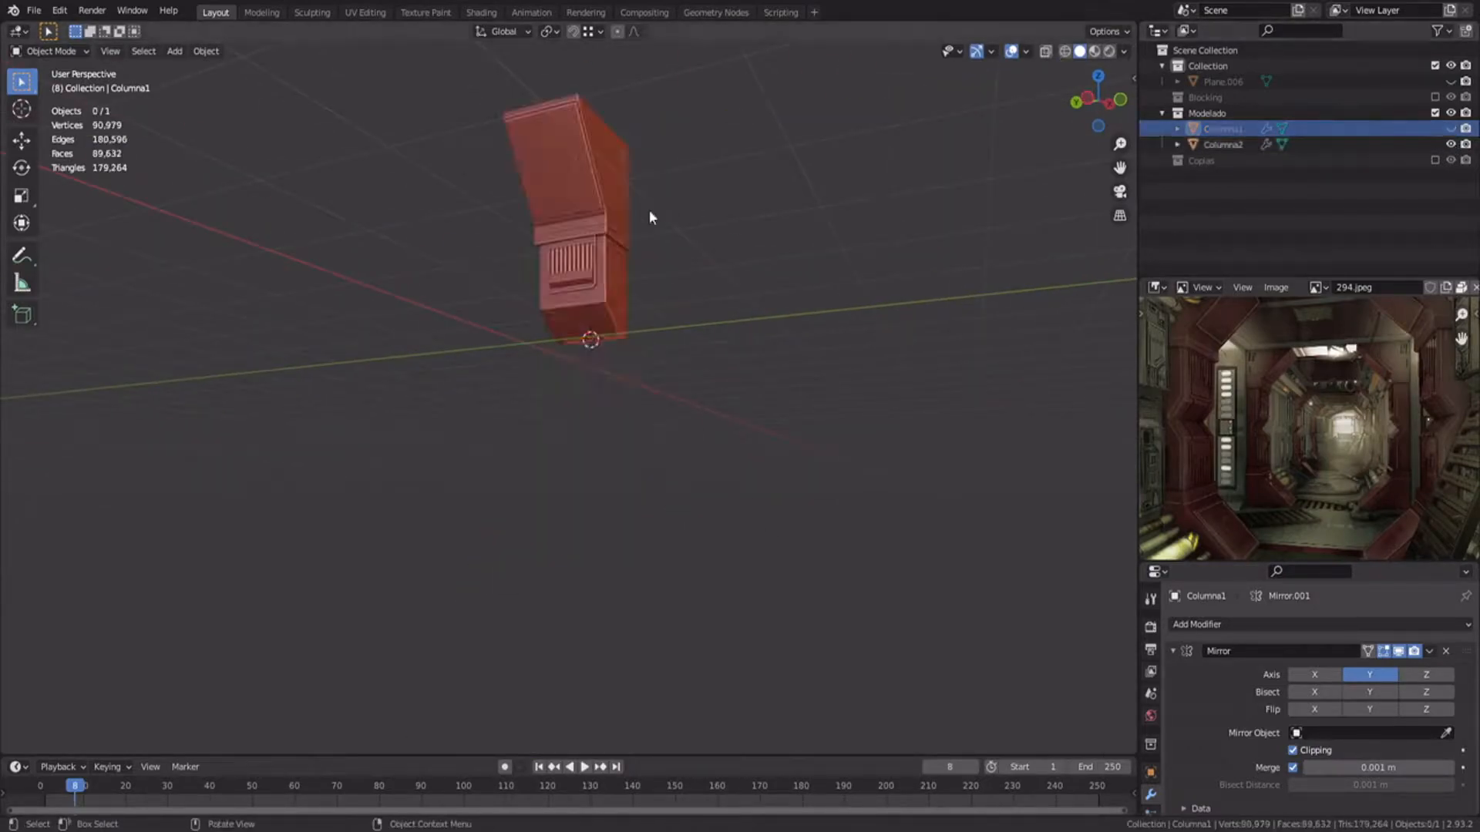
Step: Duplicate Columna2's grille slats in place and separate the copy into its own object
click(619, 247)
shift+middle_drag(651, 245, 664, 363)
scroll(665, 363, up, 7)
key(Tab)
key(Tab)
key(Tab)
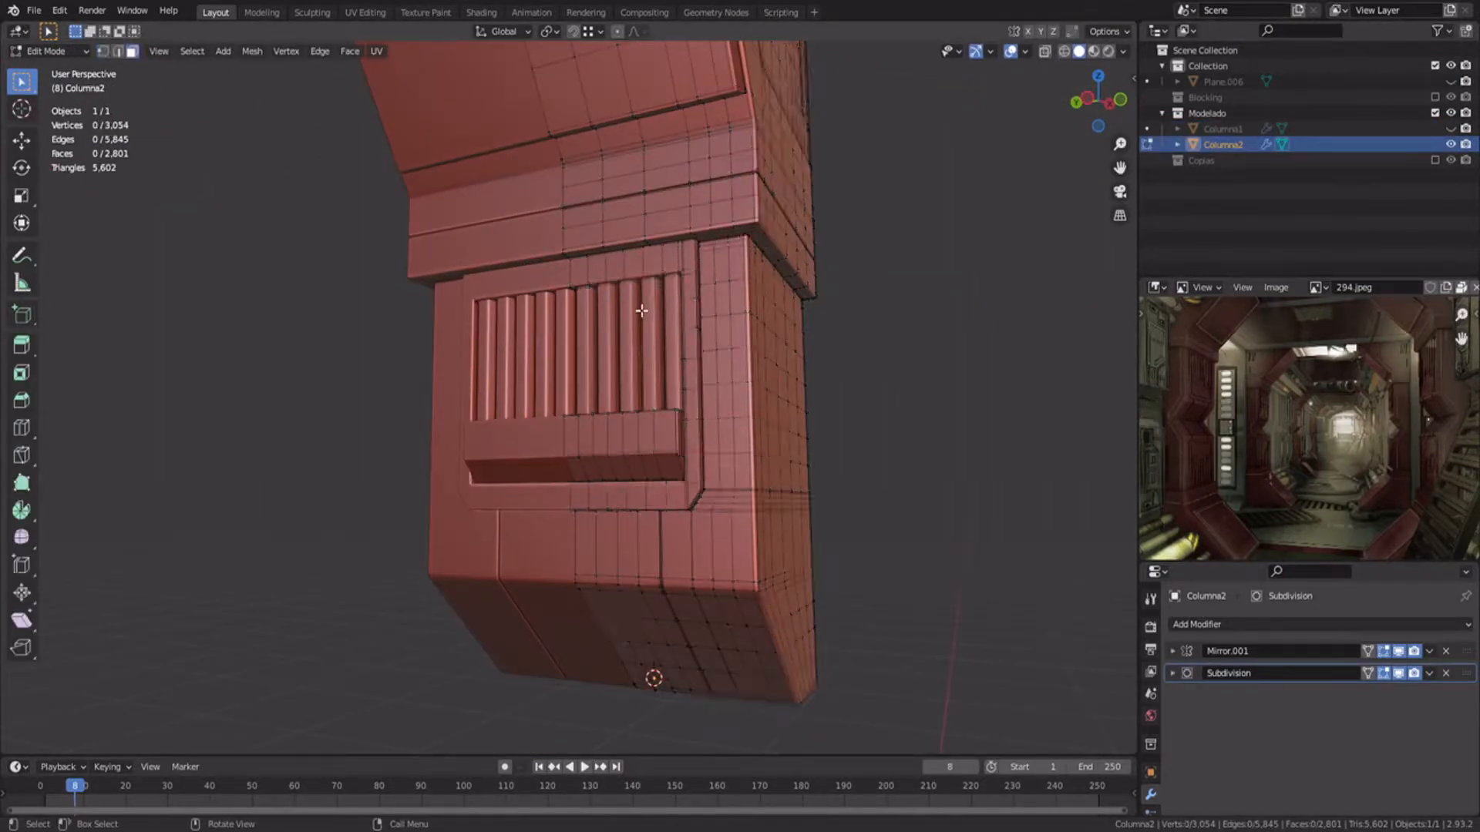
key(l)
key(l)
key(shift+d)
key(Escape)
key(p)
click(655, 323)
key(Tab)
click(655, 322)
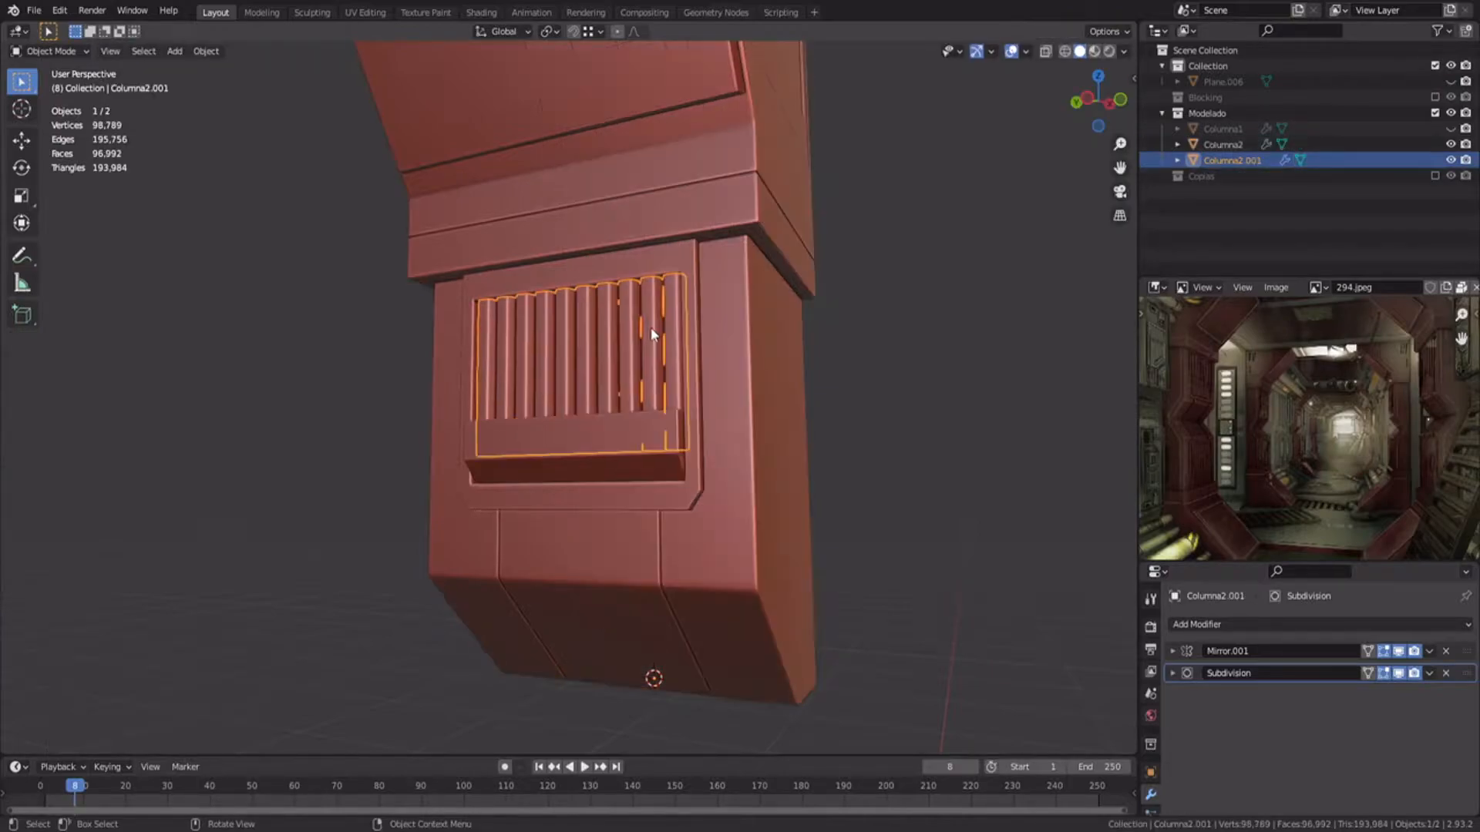
Step: Enable the Z axis in the separated slats' Mirror.001 modifier and apply the modifier
click(1173, 653)
click(1426, 675)
scroll(653, 478, down, 6)
shift+middle_drag(653, 478, 659, 431)
key(ctrl+a)
Step: Delete the upper set of slats from Columna2.001, keeping only the mirrored lower set
key(Tab)
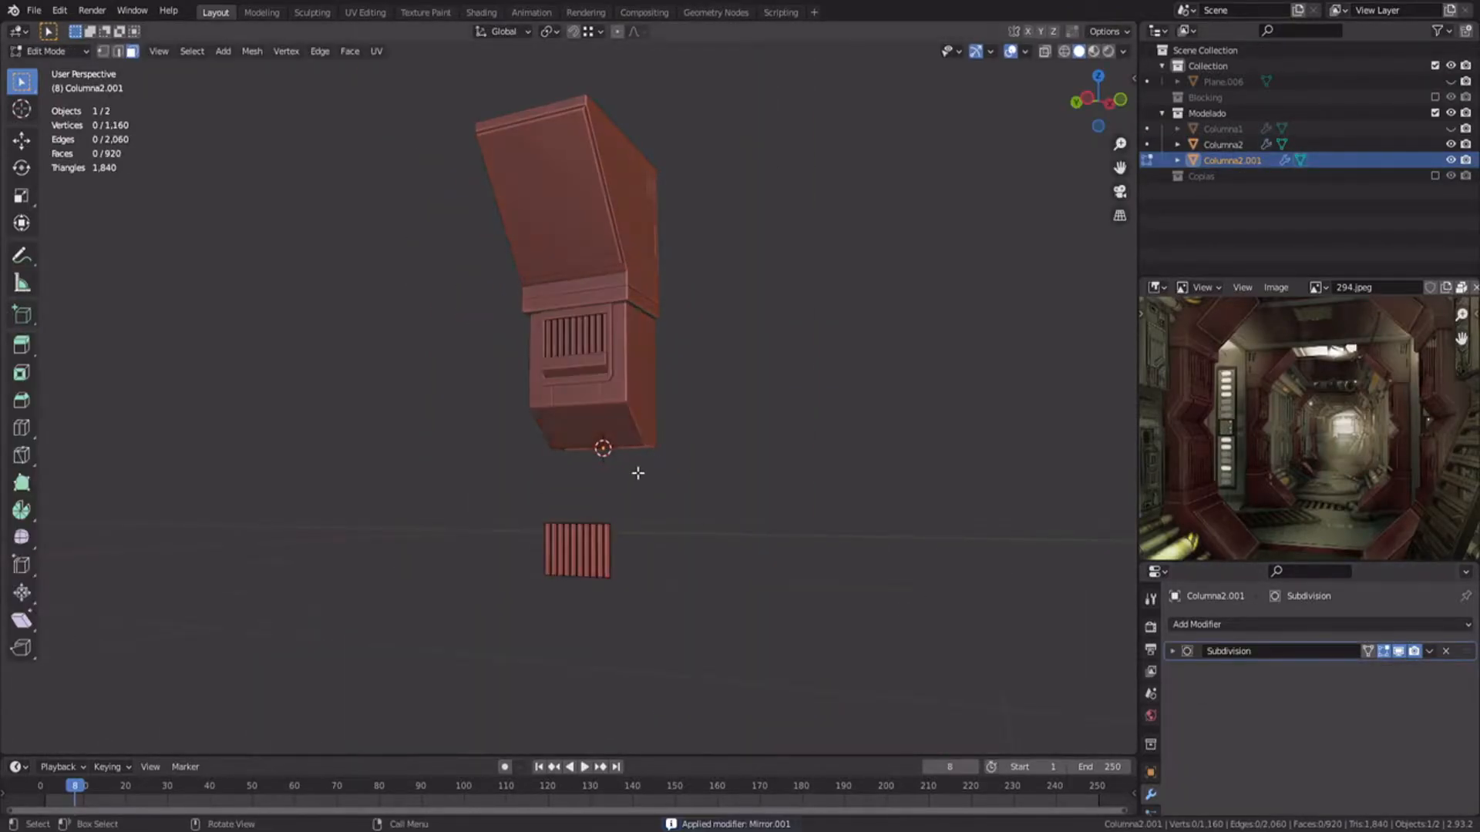
key(shift+z)
drag(501, 289, 707, 419)
key(x)
click(703, 382)
key(Tab)
key(shift+z)
middle_drag(609, 414, 620, 405)
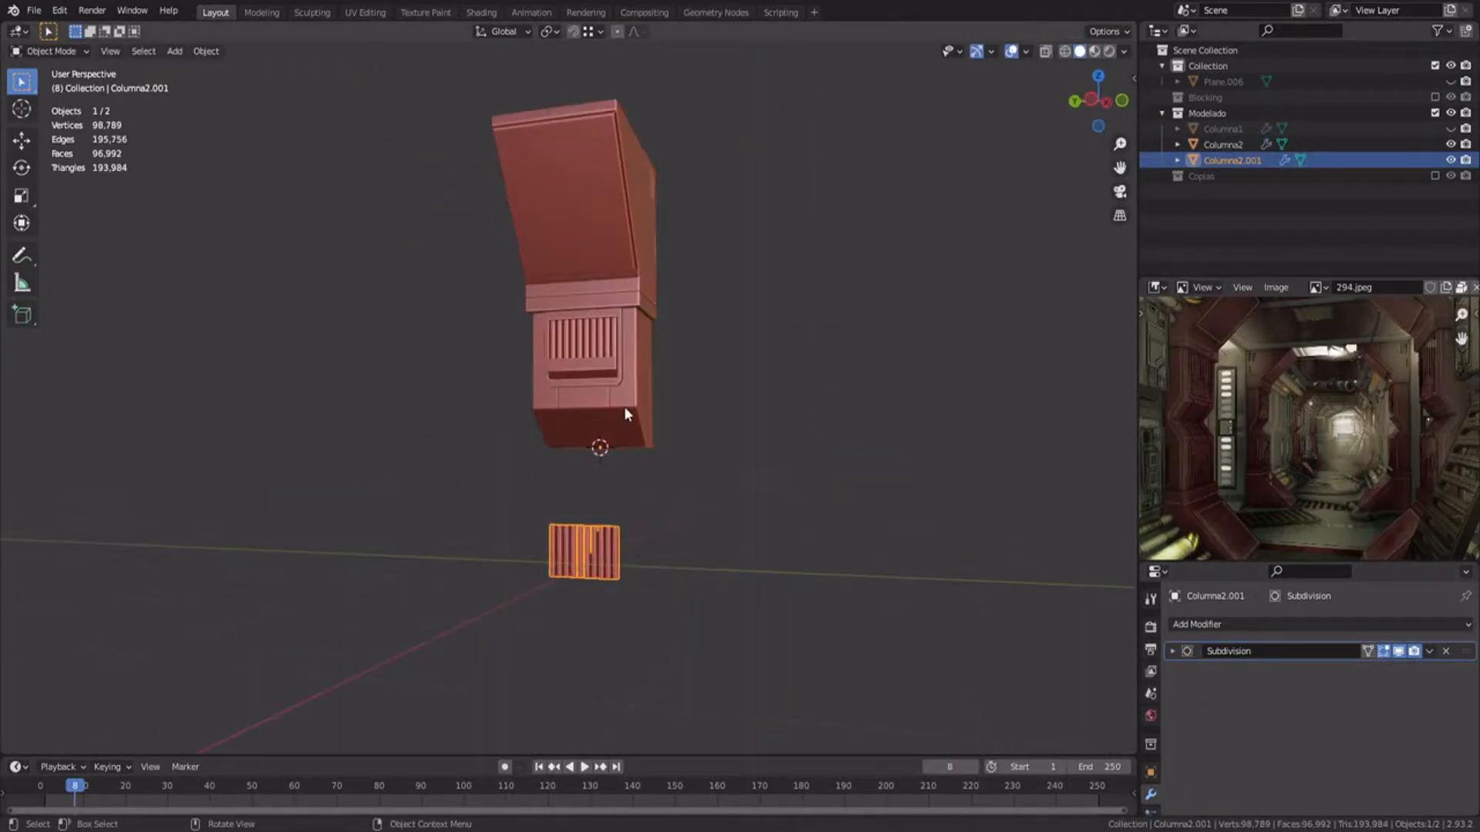
Step: Hide Columna2, show Columna1, and select the separated slats lying in its grille opening
click(1384, 148)
click(1451, 145)
click(1450, 130)
middle_drag(665, 340, 583, 409)
scroll(655, 408, up, 5)
click(602, 423)
Step: Delete the five slats on the +Y half of the separated grille
key(Tab)
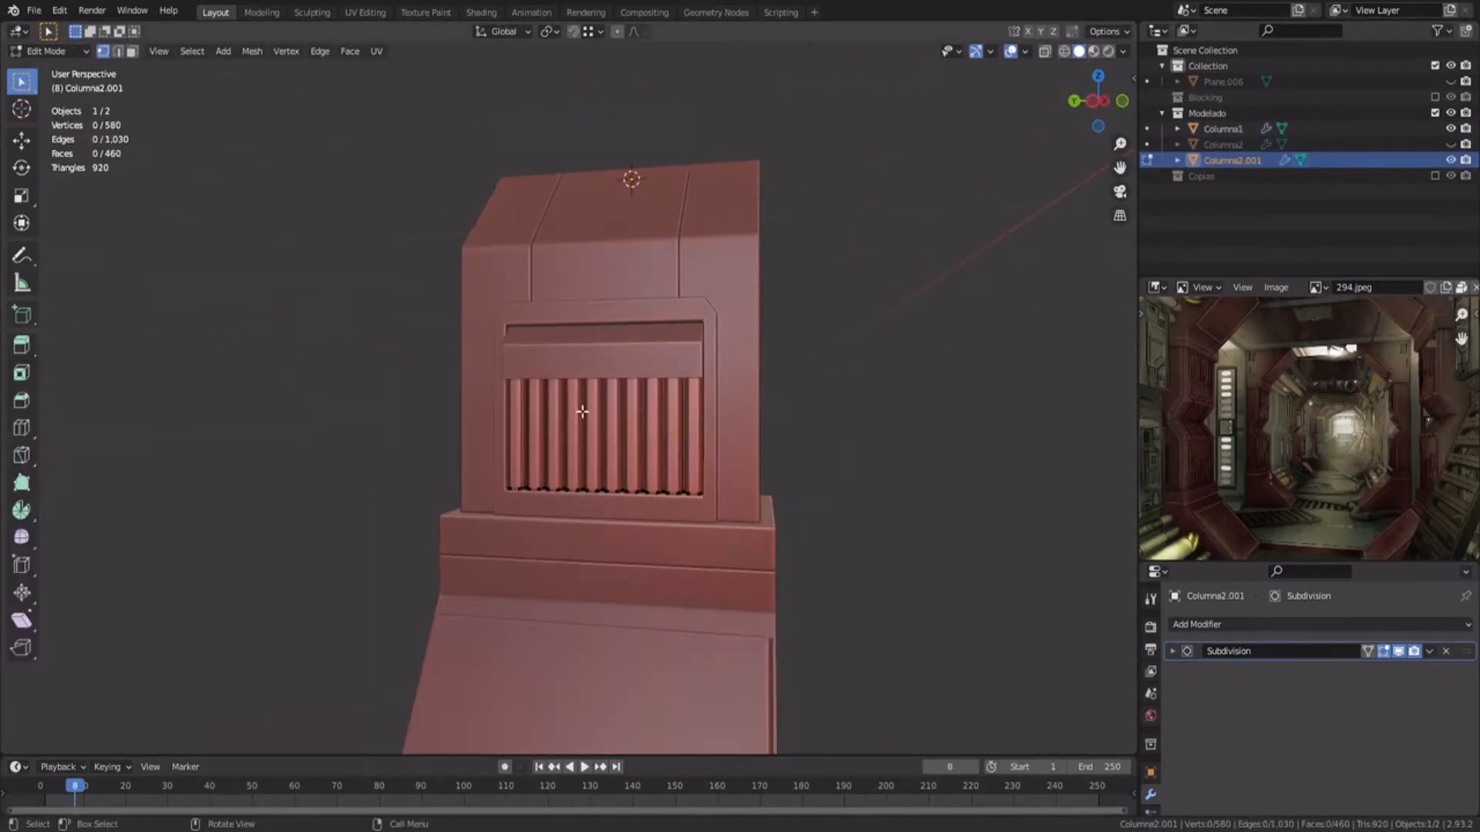
key(KP_1)
key(ctrl+KP_3)
key(shift+z)
drag(392, 247, 637, 589)
key(alt+a)
key(3)
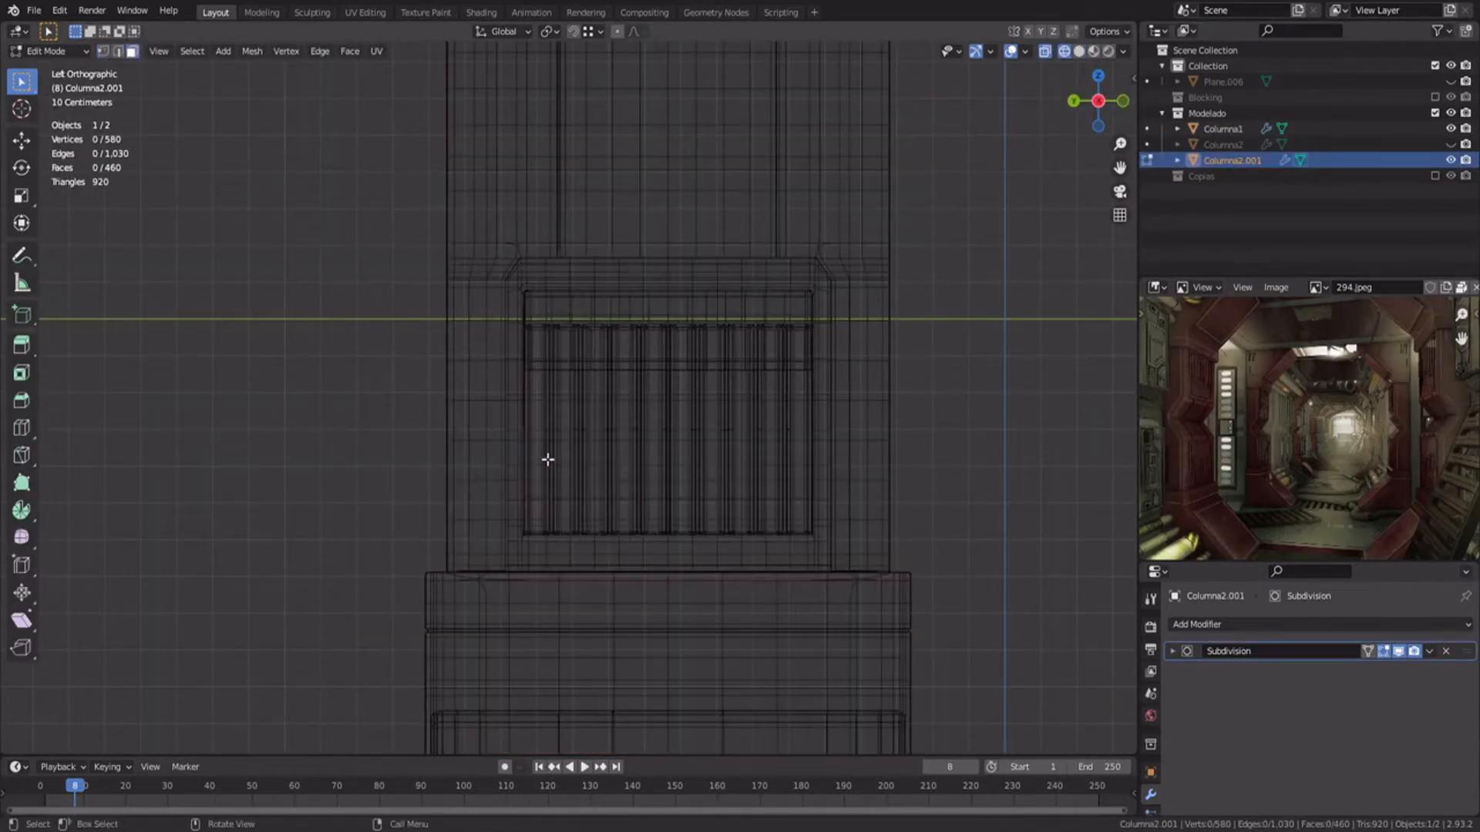
key(l)
key(l)
key(l)
key(l)
key(l)
key(x)
click(647, 450)
key(Tab)
Step: Join the remaining slats into Columna1
key(shift+z)
middle_drag(801, 493, 766, 519)
shift+click(822, 507)
key(ctrl+j)
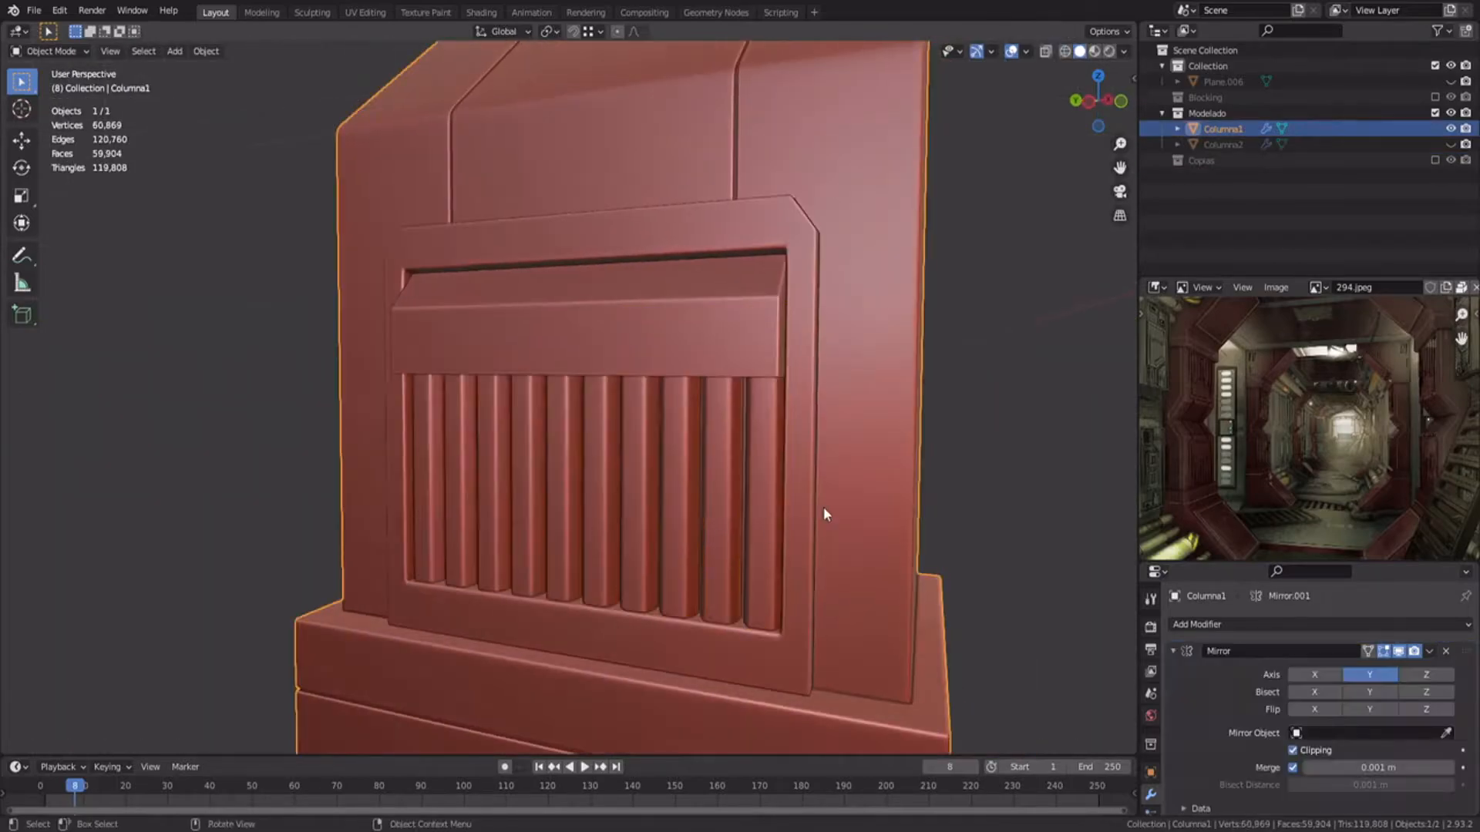
Step: Show Columna2 together with Columna1 and save the file
shift+middle_drag(709, 383, 709, 492)
click(1451, 145)
scroll(548, 304, down, 4)
shift+middle_drag(548, 304, 540, 420)
middle_drag(540, 420, 551, 459)
key(ctrl+s)
Step: Snap the 3D cursor to each column's origin in turn and save the file
click(580, 373)
click(581, 419)
key(shift+s)
click(582, 497)
click(594, 349)
key(shift+s)
click(594, 427)
click(594, 427)
right_click(594, 429)
click(654, 462)
click(478, 470)
middle_drag(478, 470, 508, 418)
key(ctrl+s)
Step: Hide Columna2 and select Columna1 at the seam between the two columns
scroll(570, 463, up, 5)
middle_drag(586, 470, 569, 518)
click(532, 590)
click(539, 470)
click(1451, 145)
scroll(586, 501, up, 2)
click(592, 497)
Step: Flatten Columna1's open top edge loop by scaling it to 0 along Z
key(Tab)
alt+click(654, 501)
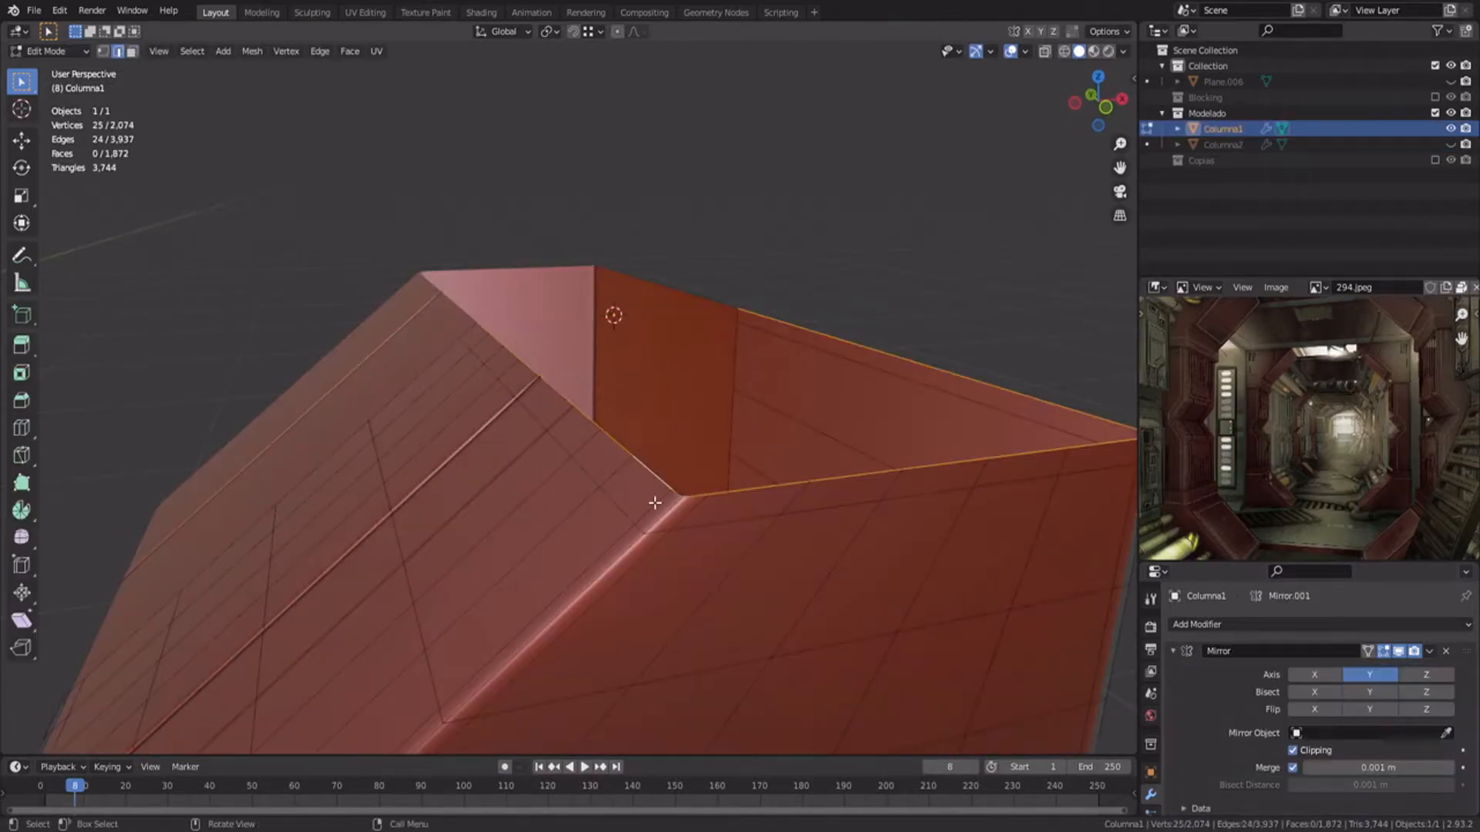
key(s)
key(z)
key(0)
key(Return)
key(Tab)
Step: Save the file and show Columna2 again above Columna1
scroll(649, 468, down, 3)
middle_drag(609, 465, 711, 484)
key(alt+a)
key(ctrl+s)
click(1450, 145)
scroll(840, 308, down, 3)
middle_drag(840, 309, 705, 279)
scroll(499, 277, down, 4)
Step: Duplicate Columna1 about -2.5 m along Y and enable Z in the copy's Mirror modifier
click(587, 463)
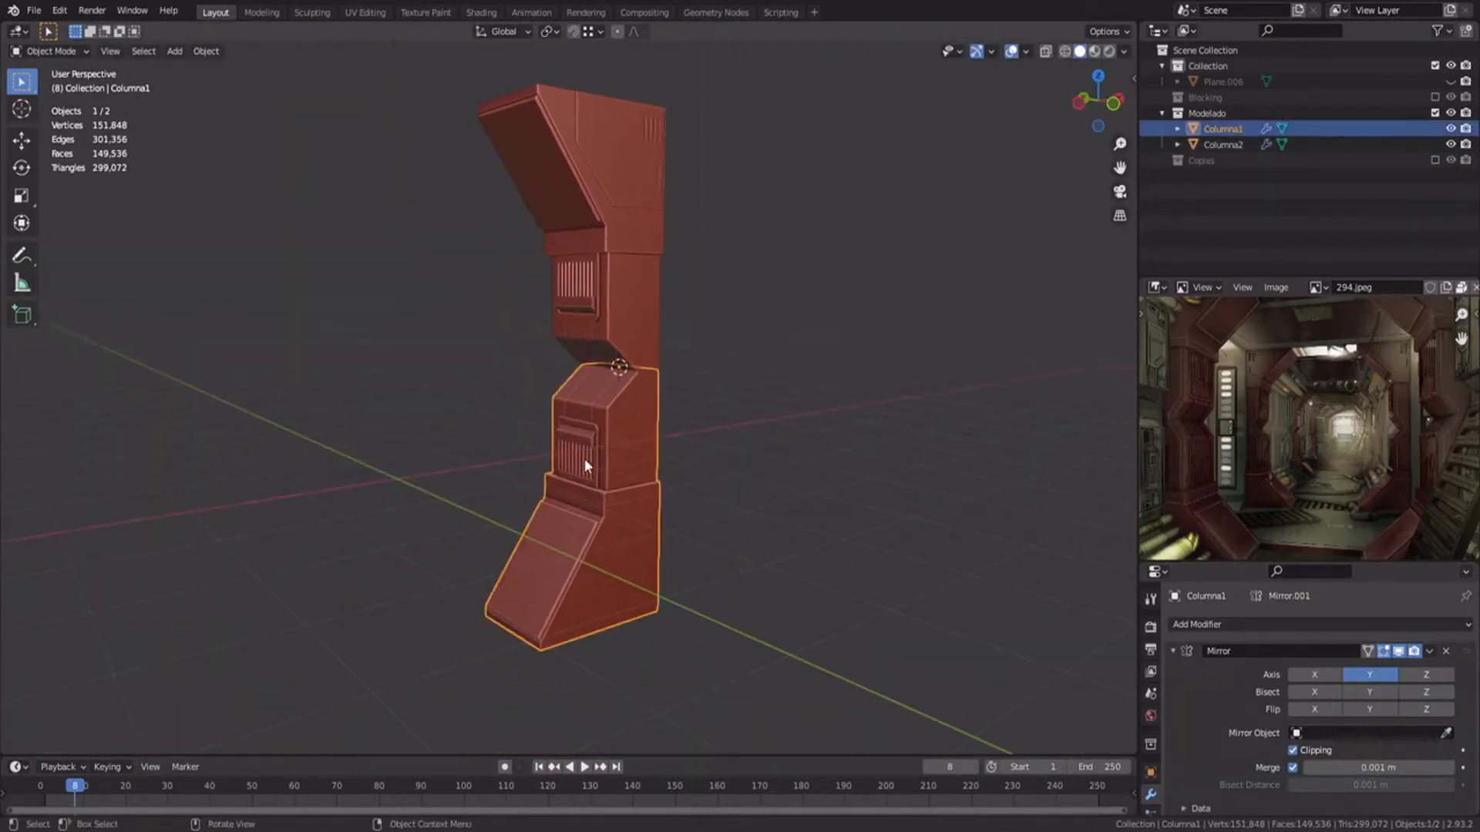
middle_drag(586, 462, 672, 456)
key(shift+d)
key(y)
click(854, 493)
click(1424, 675)
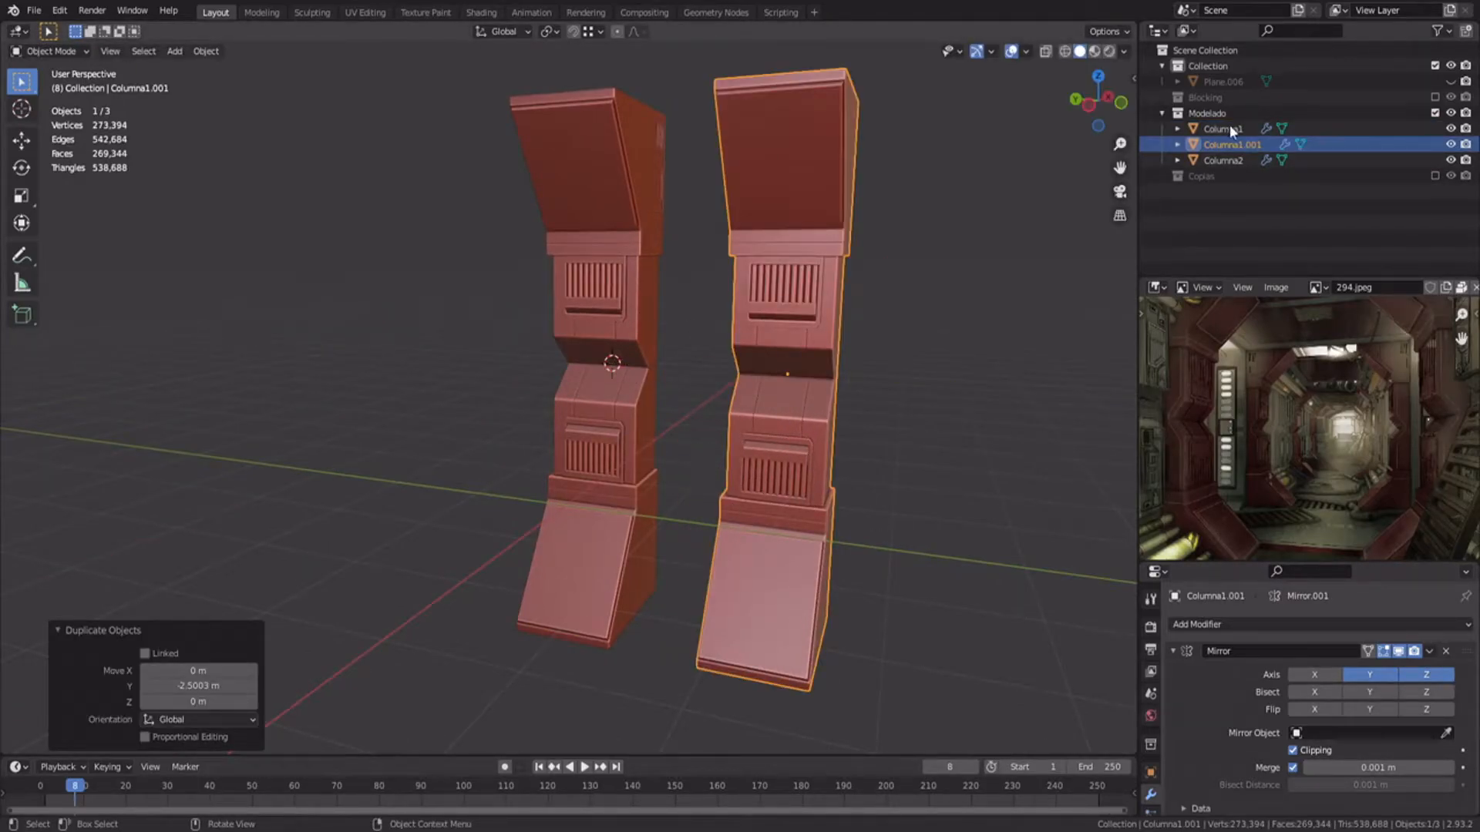
Step: Toggle the copy's Z mirroring off and on to compare it with the two-part column
click(1424, 675)
middle_drag(886, 462, 838, 463)
click(1424, 675)
middle_drag(732, 493, 680, 513)
Step: Save the file, then hide and show Columna1.001 to compare the two column versions
key(alt+a)
scroll(701, 429, down, 3)
key(ctrl+s)
click(1451, 144)
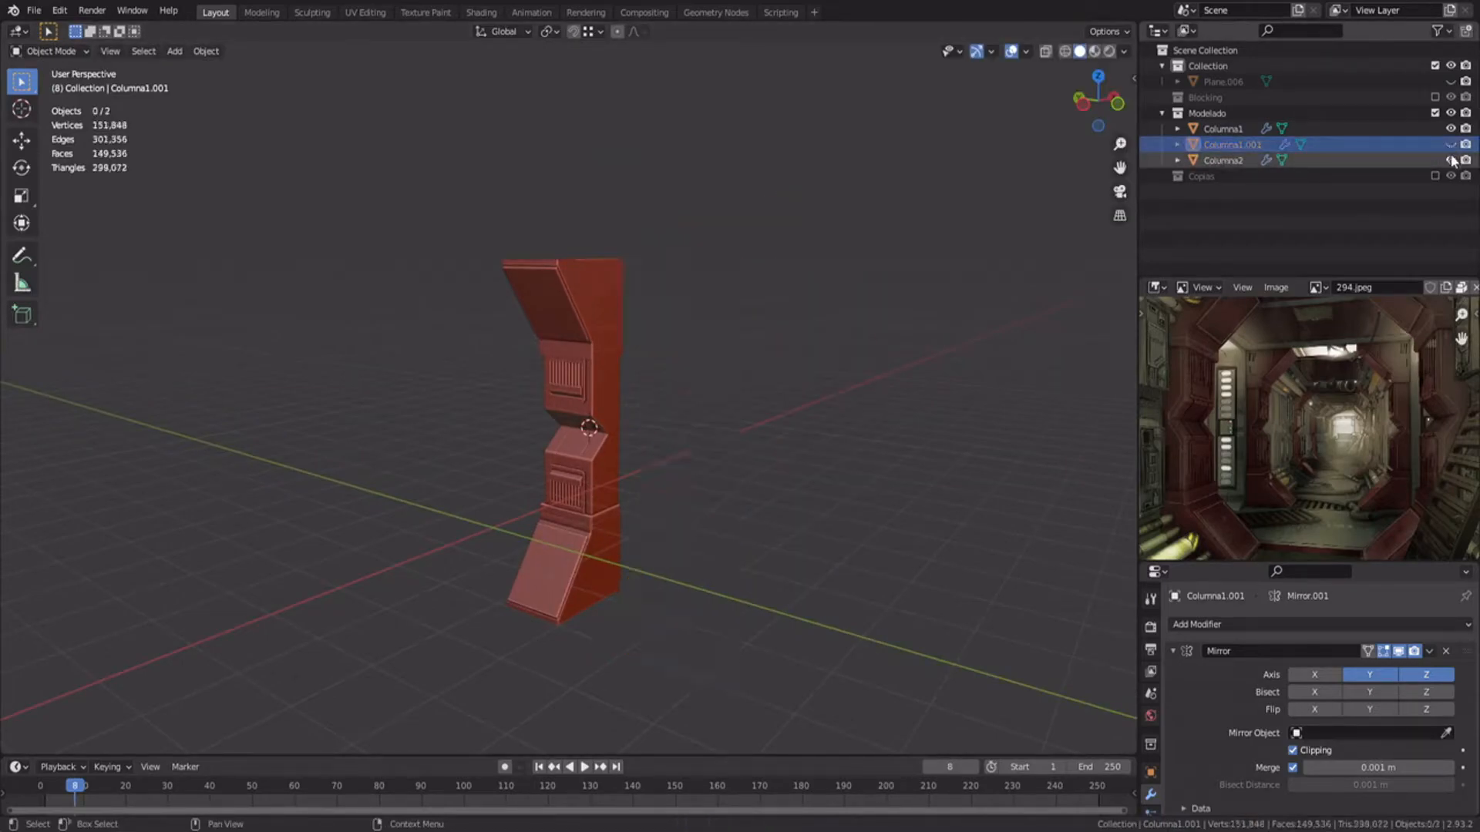
click(1231, 131)
click(1227, 144)
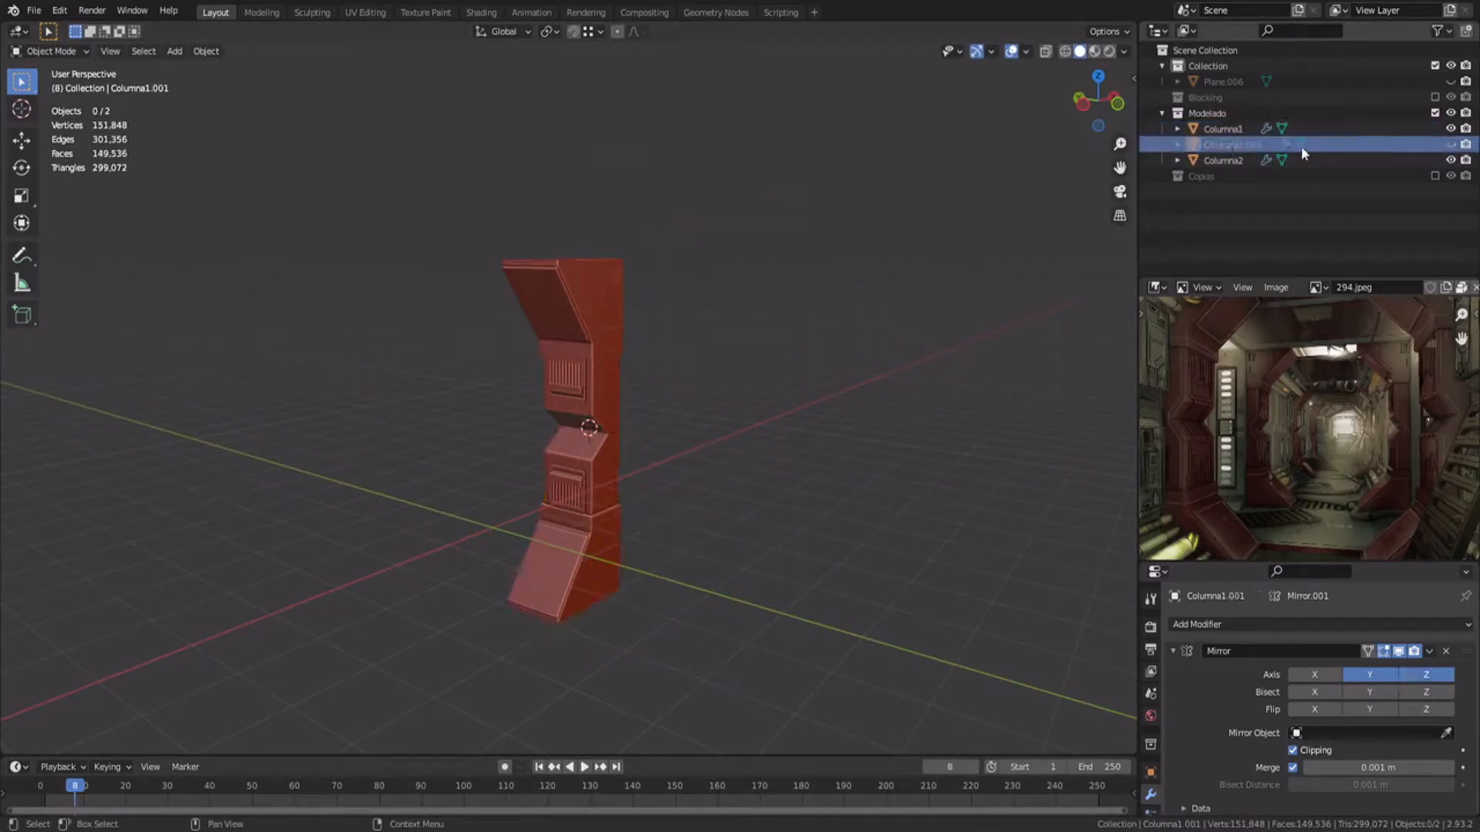
click(1451, 144)
Step: Delete the Z-mirrored column copy Columna1.001
scroll(767, 369, up, 3)
middle_drag(759, 376, 595, 346)
click(758, 360)
key(Delete)
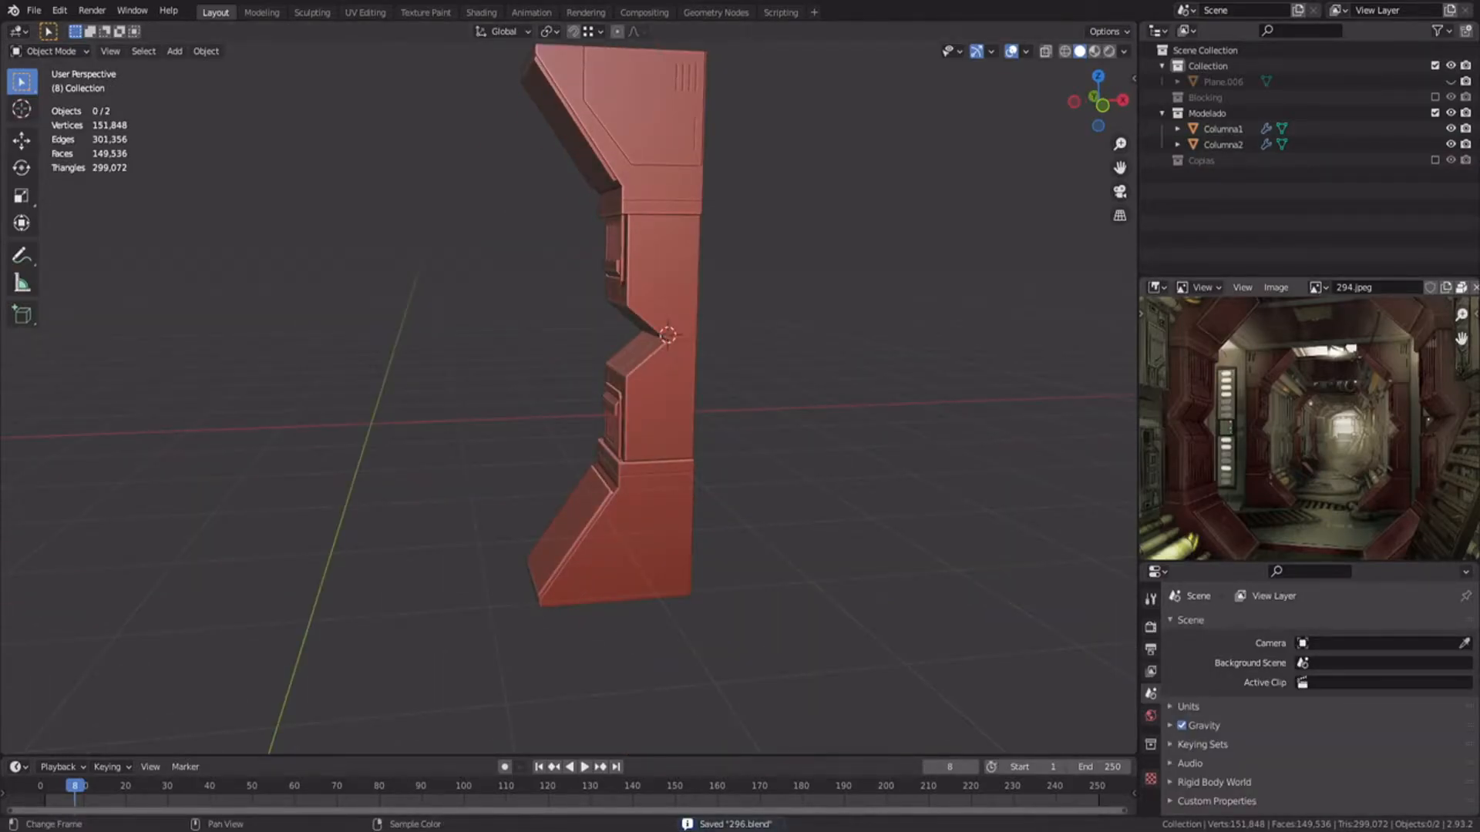
Step: Add a plane at the 3D cursor aligned to the left view and scale its mesh slightly
key(ctrl+KP_3)
key(shift+a)
click(628, 430)
click(198, 639)
click(198, 679)
key(Tab)
scroll(892, 433, up, 4)
key(s)
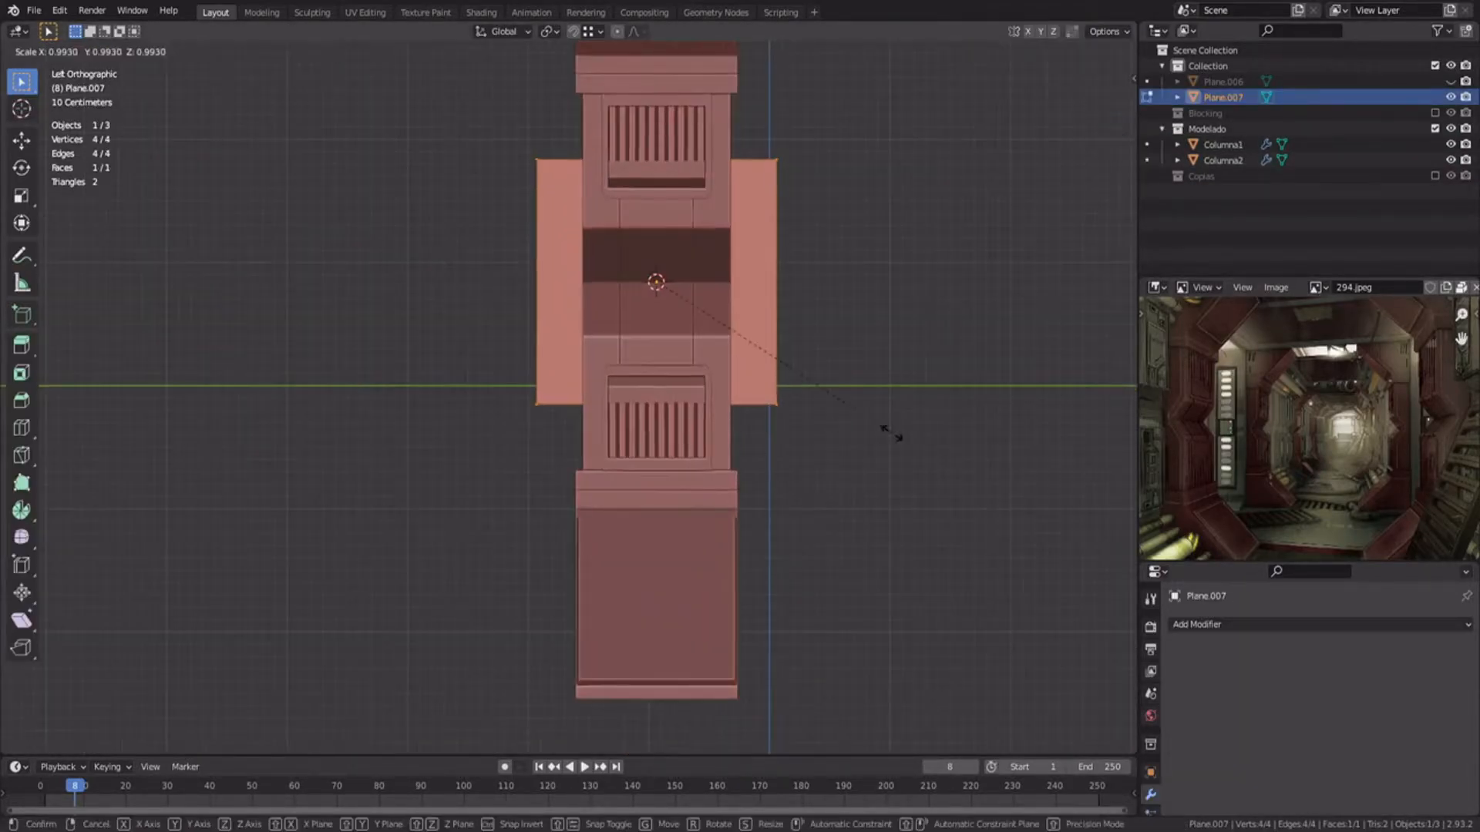
click(786, 403)
Step: Narrow the plane by moving its side edges along Y to match the column's width
key(g)
click(568, 358)
key(2)
click(577, 361)
key(g)
key(y)
click(586, 464)
Step: Try to move the whole plane along Y so it sits beside the column
key(a)
key(g)
key(y)
click(786, 465)
key(g)
key(y)
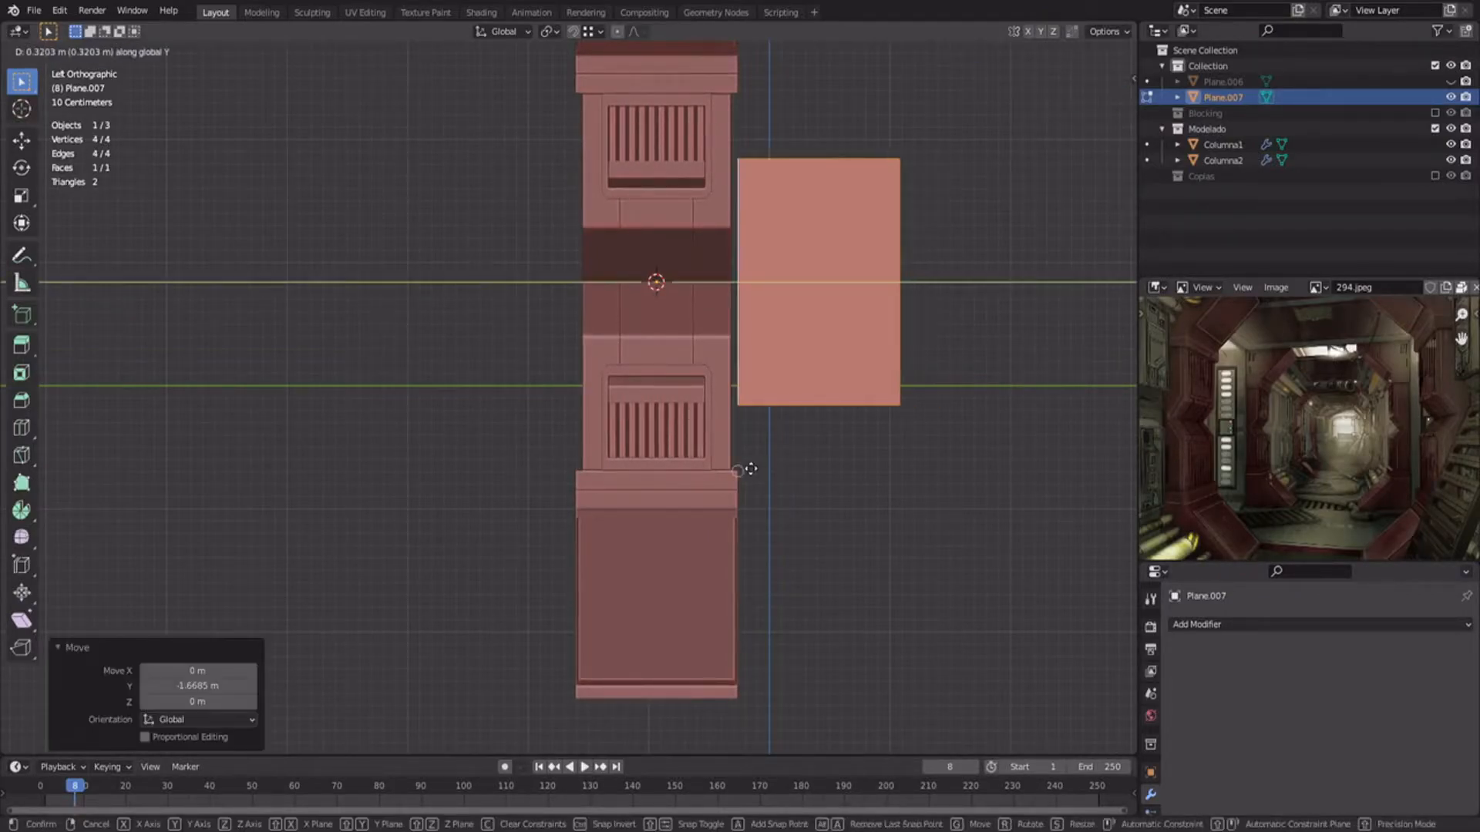
click(752, 469)
scroll(758, 472, down, 2)
scroll(685, 550, up, 3)
key(ctrl+z)
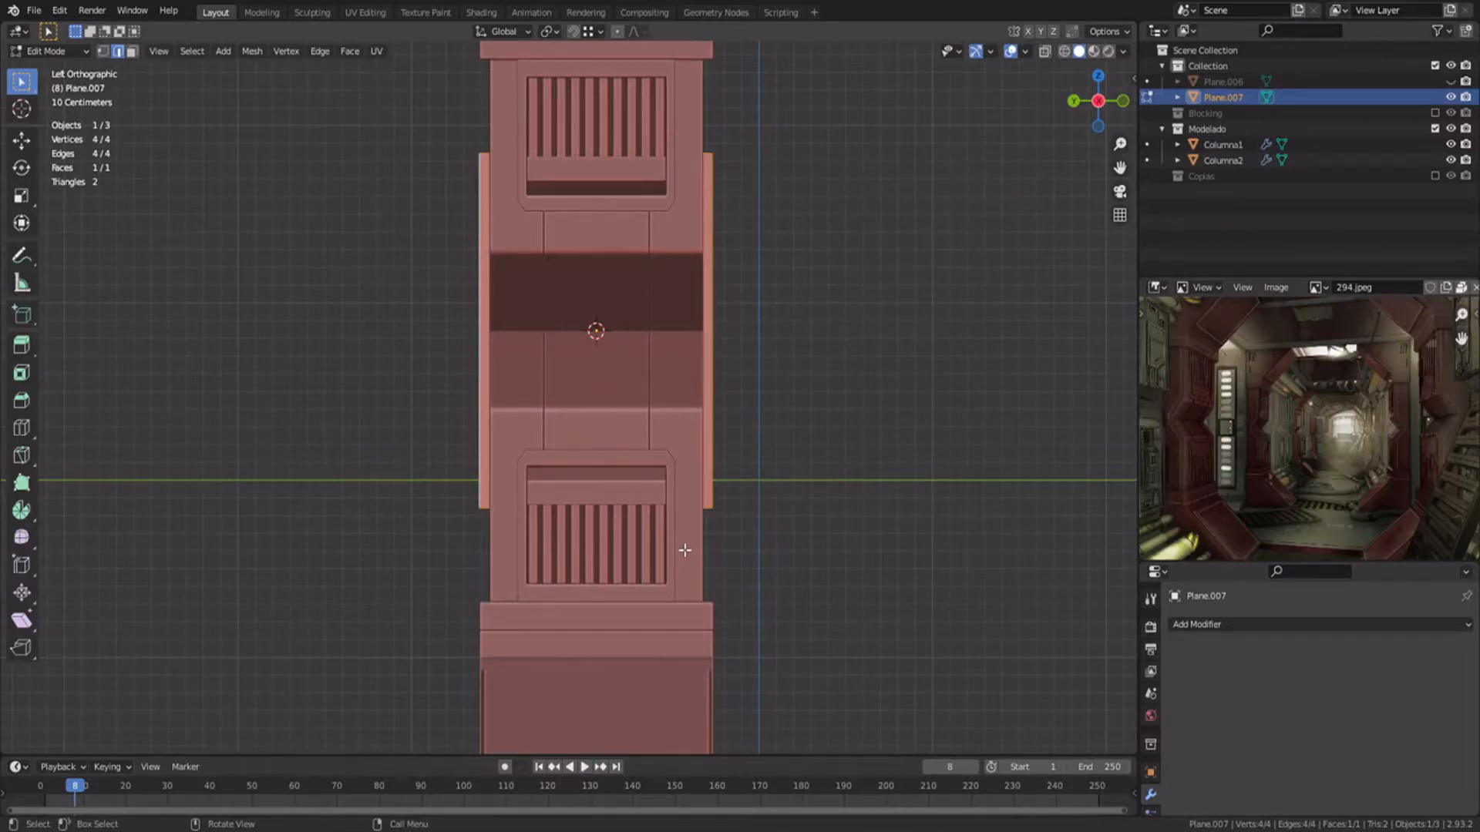
Step: Move the plane about 1.3 m along negative Y so its edge meets the column's side
key(g)
key(y)
click(698, 604)
key(g)
key(y)
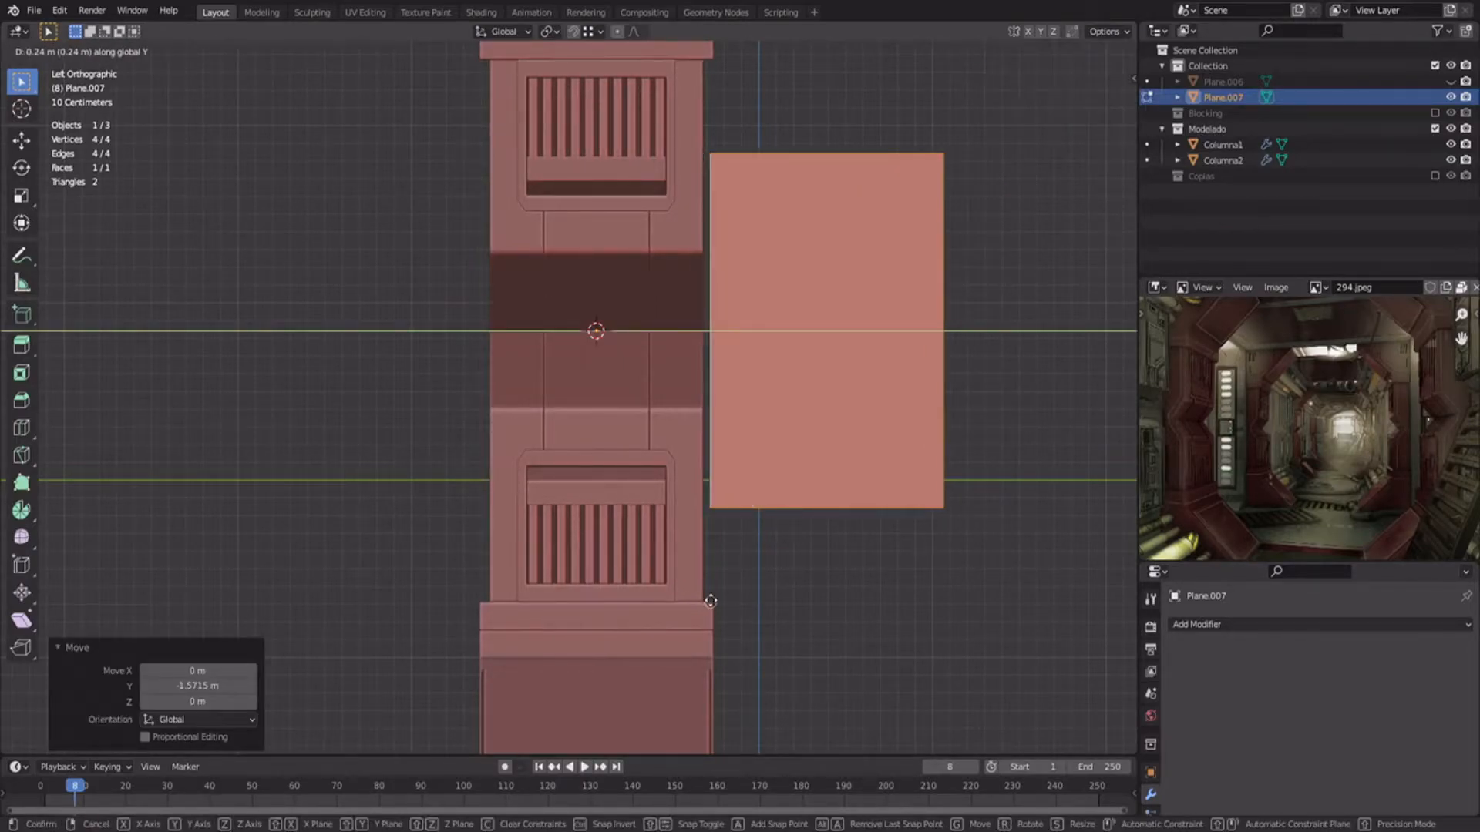
click(703, 600)
Step: Move the plane about 0.19 m along X to align it with the column's back face
middle_drag(702, 600, 460, 447)
key(g)
key(x)
click(813, 164)
key(KP_1)
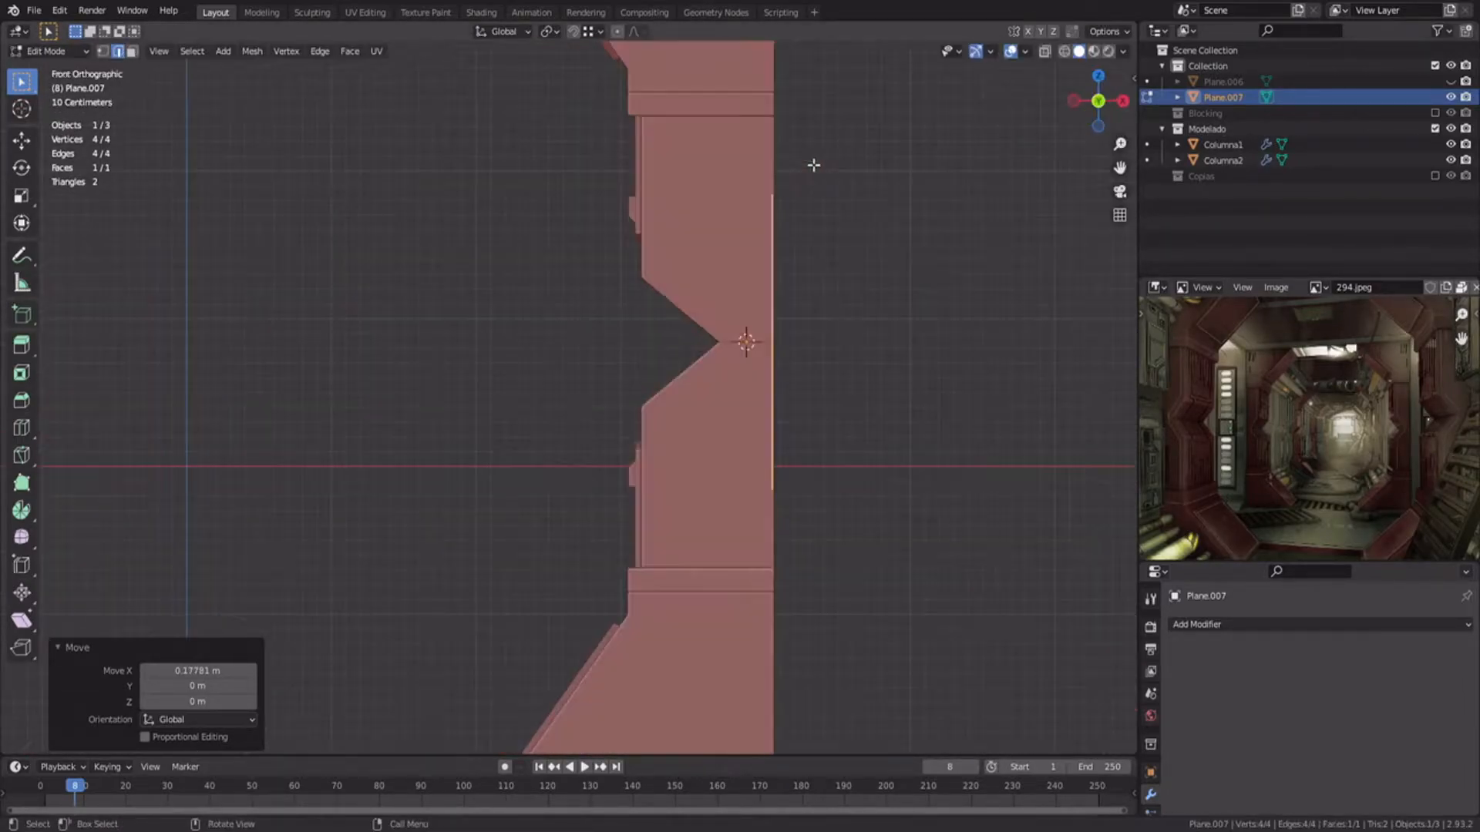
shift+middle_drag(813, 165, 701, 409)
scroll(700, 409, up, 7)
key(g)
key(x)
click(915, 290)
scroll(659, 483, down, 4)
middle_drag(659, 483, 687, 407)
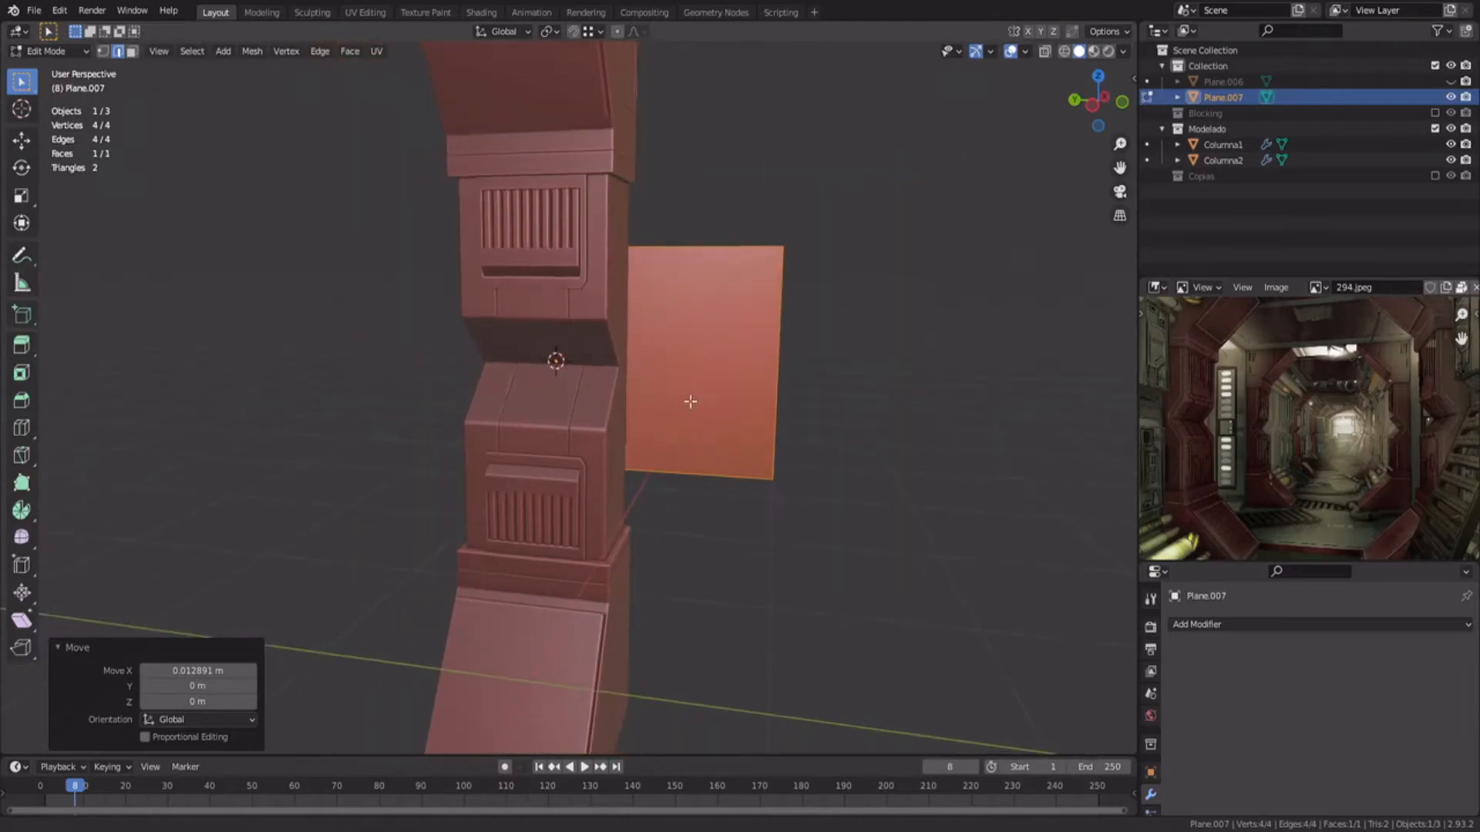
Step: Move the plane along Z and extrude its lower edge down along Z to the column's base
scroll(641, 496, up, 2)
middle_drag(682, 551, 664, 450)
key(g)
key(z)
click(659, 512)
scroll(667, 497, down, 3)
click(705, 493)
key(e)
key(z)
ctrl+click(675, 615)
Step: Move the plane's upper edge along Z, snapping it level with the column's middle
click(698, 278)
key(ctrl+KP_3)
scroll(714, 293, up, 4)
shift+middle_drag(657, 290, 717, 311)
key(g)
key(z)
ctrl+click(665, 279)
key(Tab)
Step: Add a Mirror modifier to the plane, mirroring on the Z axis instead of X
click(1218, 626)
click(1187, 433)
click(1317, 675)
click(1422, 674)
key(ctrl+a)
click(866, 568)
Step: Snap the 3D cursor to the plane's upper edge and set the plane's origin to the cursor
scroll(779, 457, down, 4)
key(Tab)
key(Tab)
key(Tab)
key(shift+s)
click(687, 398)
key(Tab)
right_click(688, 394)
mouse_move(688, 393)
click(775, 425)
middle_drag(733, 433, 683, 447)
key(Tab)
scroll(747, 454, up, 5)
key(Tab)
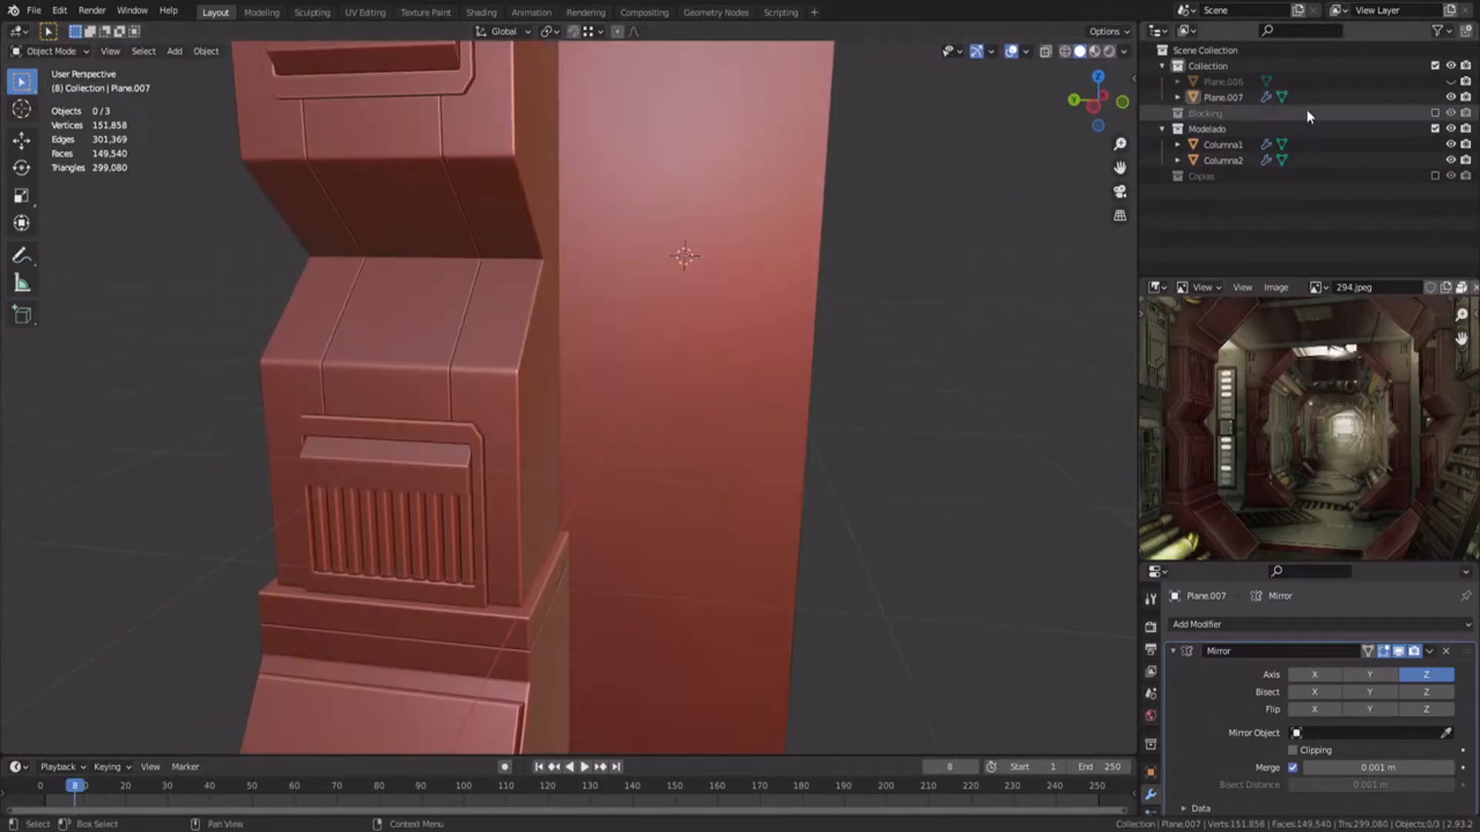
Step: Delete the leftover Plane.006 and move Plane.007 into the Modelado collection
scroll(740, 154, down, 5)
middle_drag(615, 140, 594, 139)
click(590, 136)
key(Delete)
click(1204, 87)
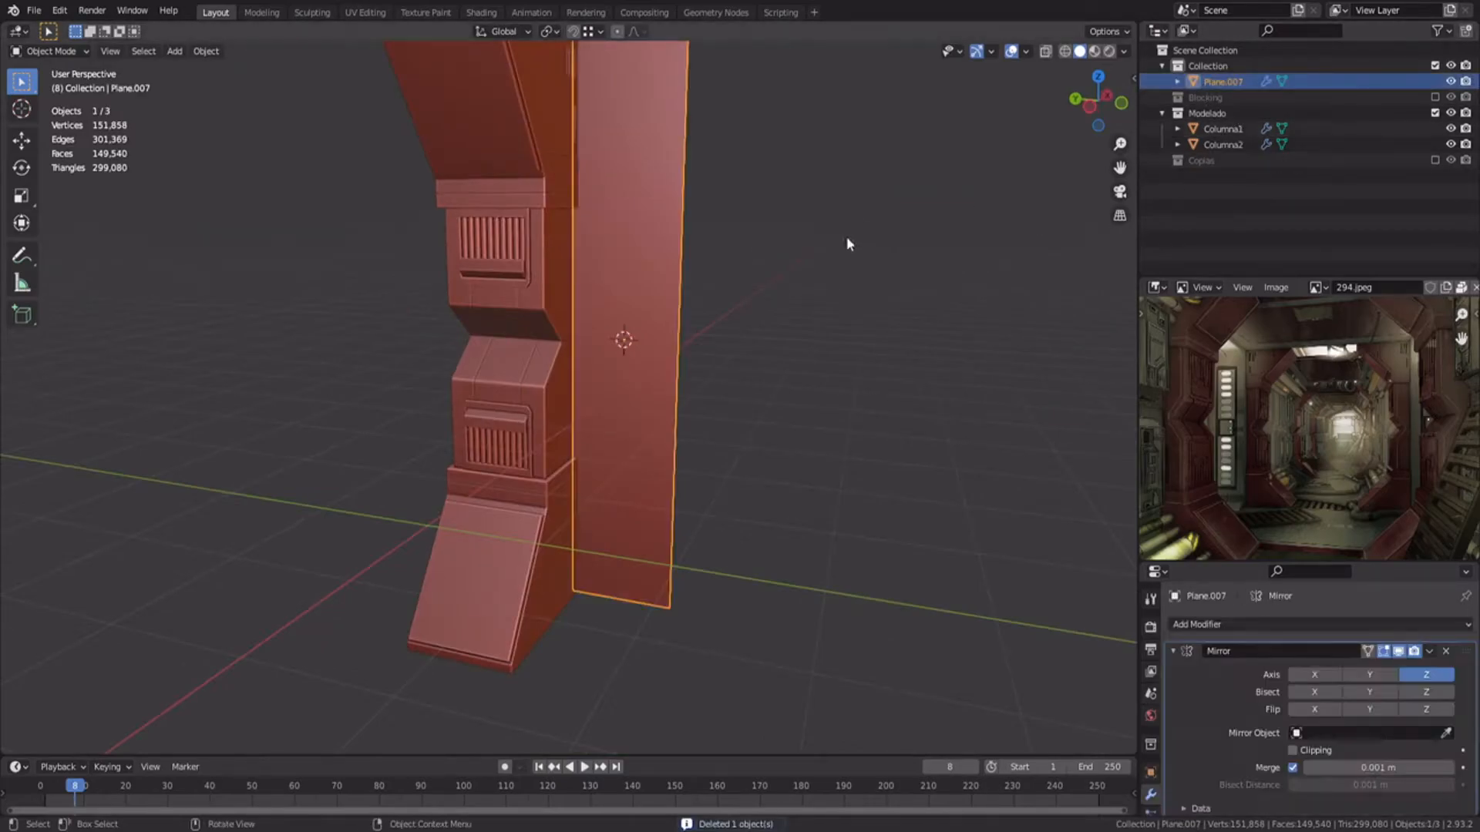
click(829, 308)
Step: Compare the column and wall plane with the Blocking collection, and hide that collection again
click(1435, 85)
scroll(663, 202, down, 7)
middle_drag(671, 198, 606, 241)
scroll(658, 235, up, 4)
click(1434, 81)
middle_drag(886, 262, 800, 279)
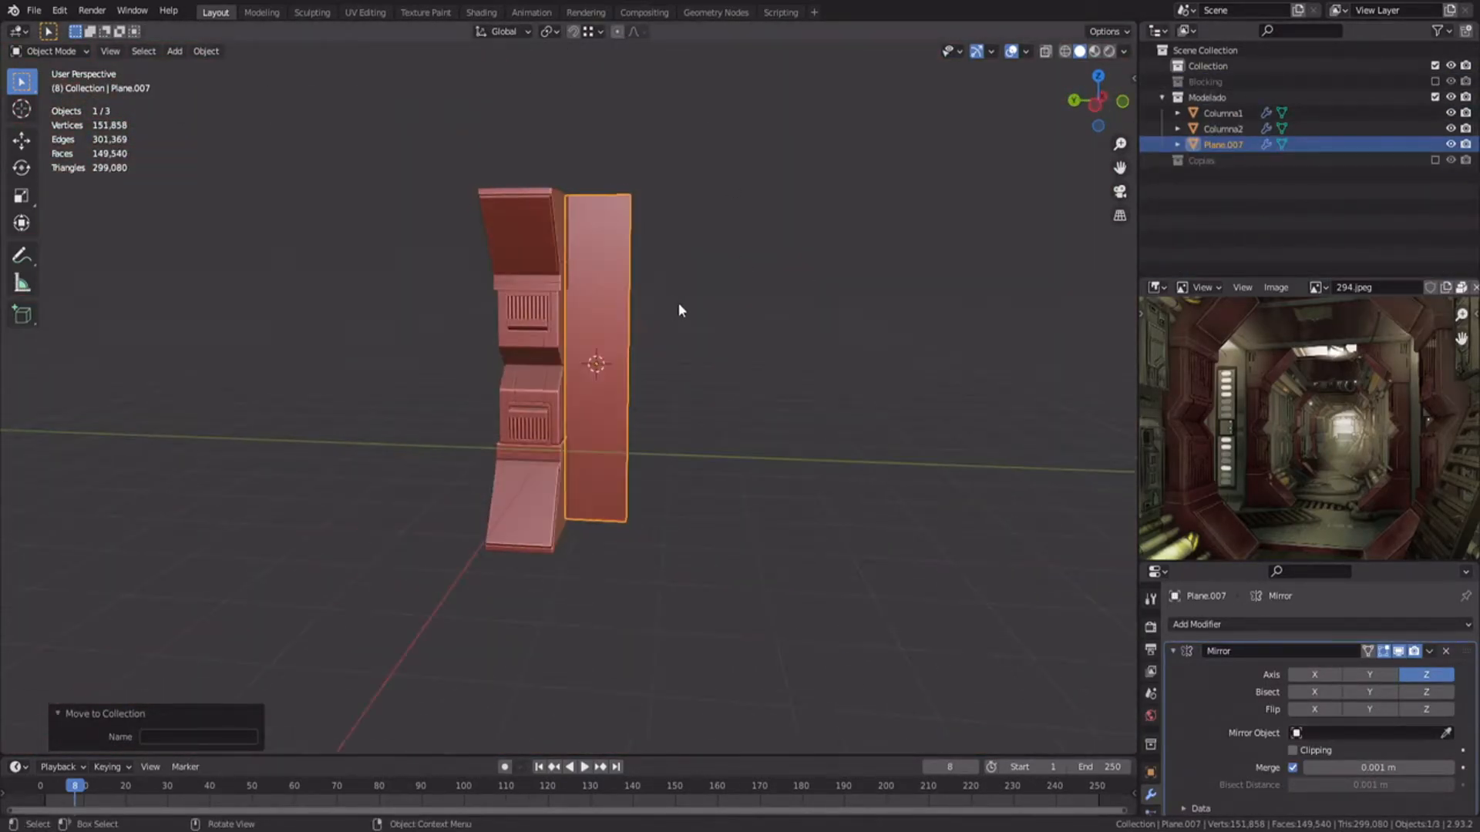
Step: Inset the plane's upper face and extrude the inner face outward to form a raised wall panel
scroll(675, 302, up, 4)
key(Tab)
scroll(687, 340, up, 3)
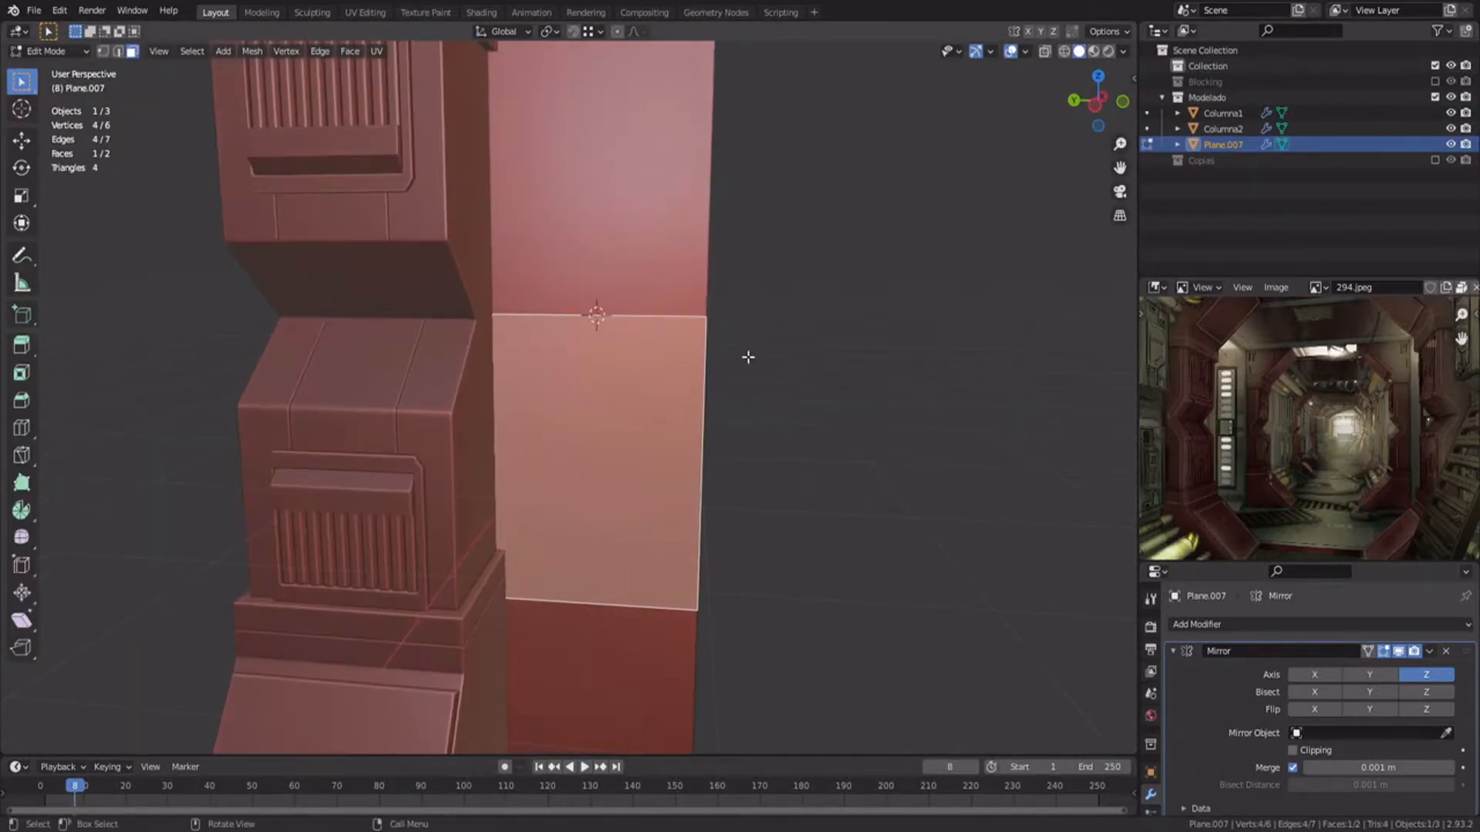
key(i)
click(748, 358)
middle_drag(749, 358, 638, 367)
key(e)
click(409, 390)
Step: Taper the raised panel by scaling its front face to 0.731 along Y and down along Z, and adjust its depth along X
key(s)
key(y)
click(759, 436)
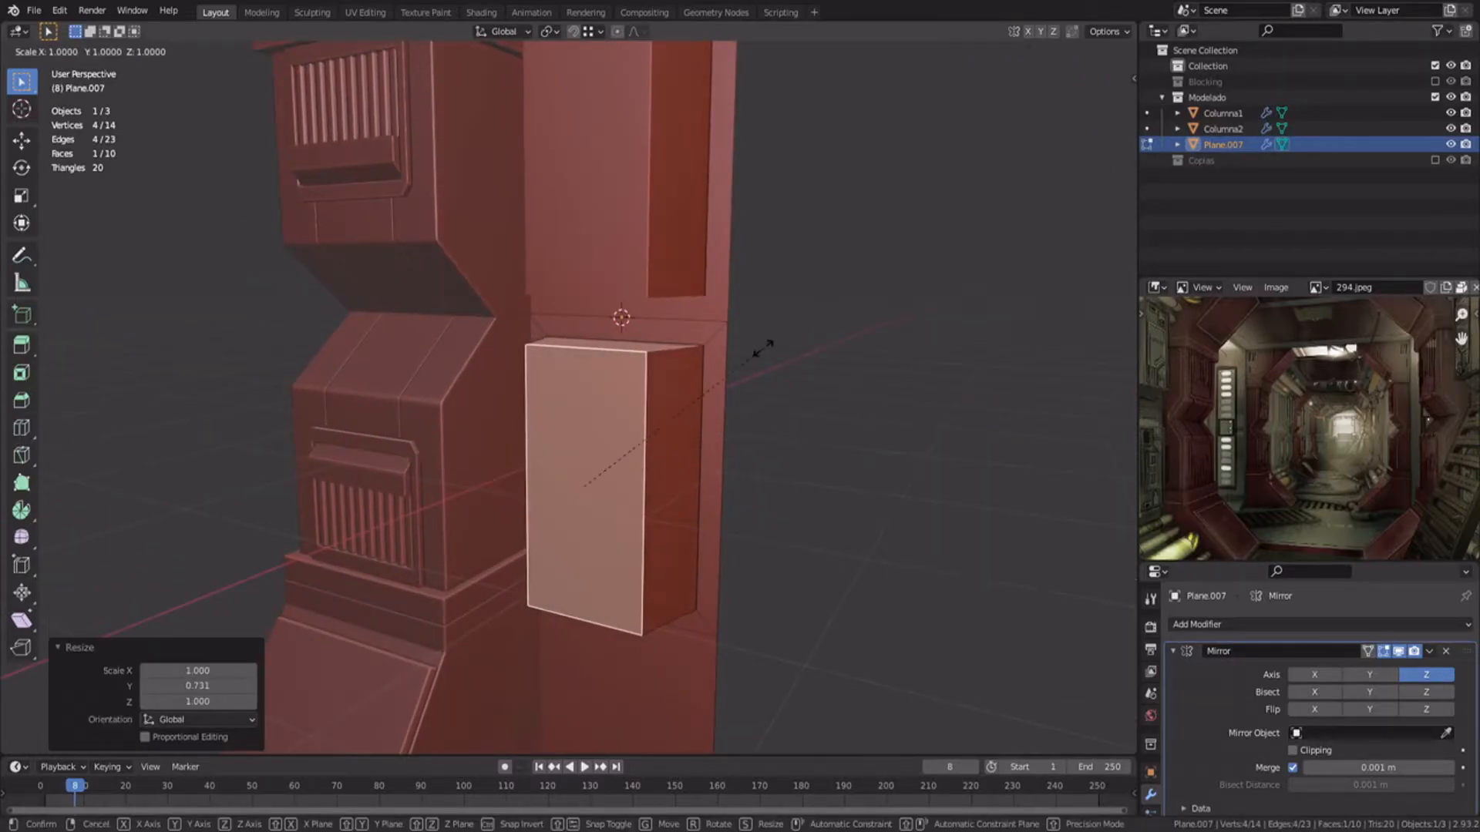
key(s)
key(z)
click(706, 365)
middle_drag(706, 364, 529, 384)
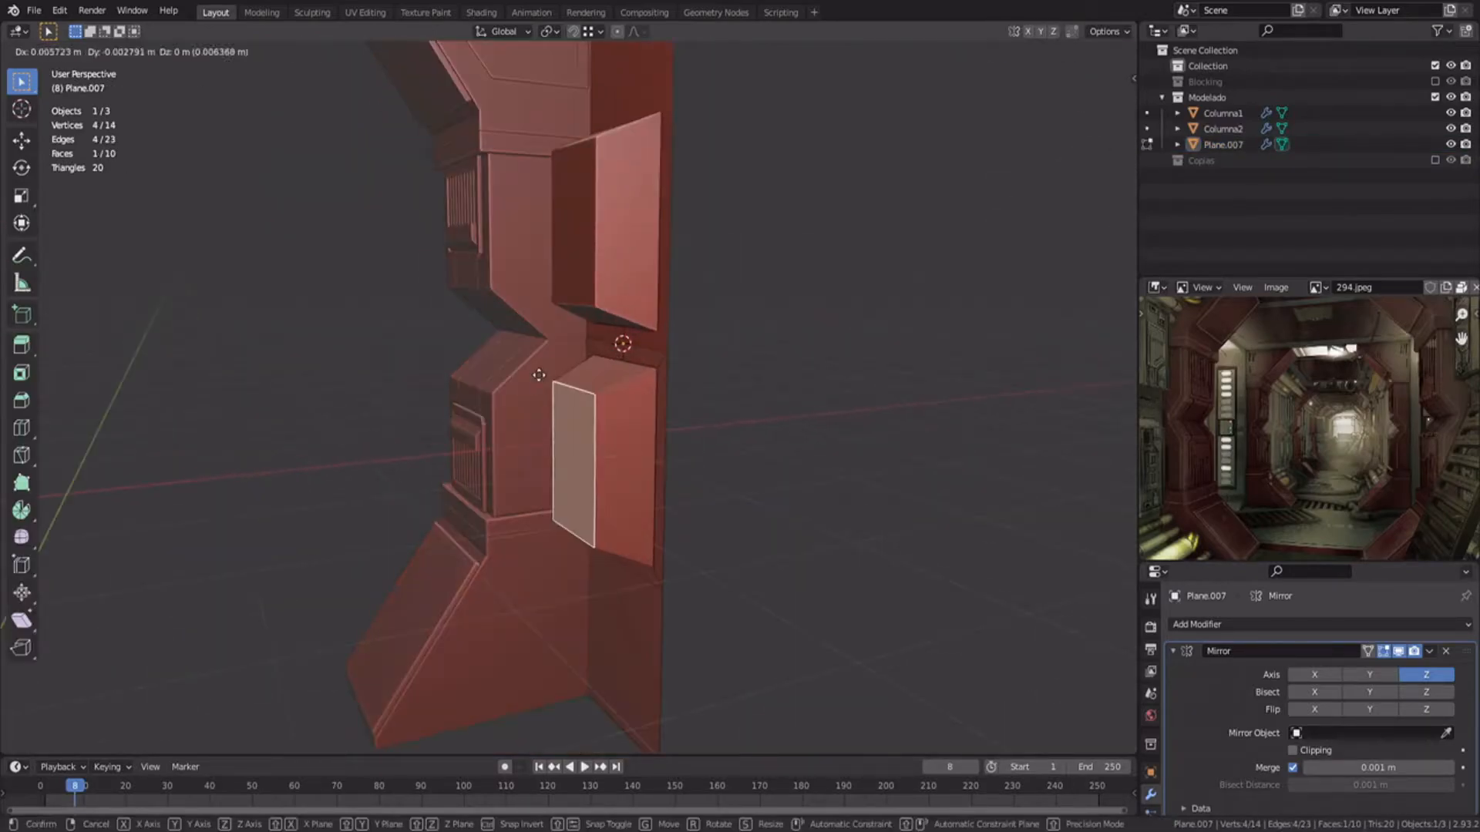
key(x)
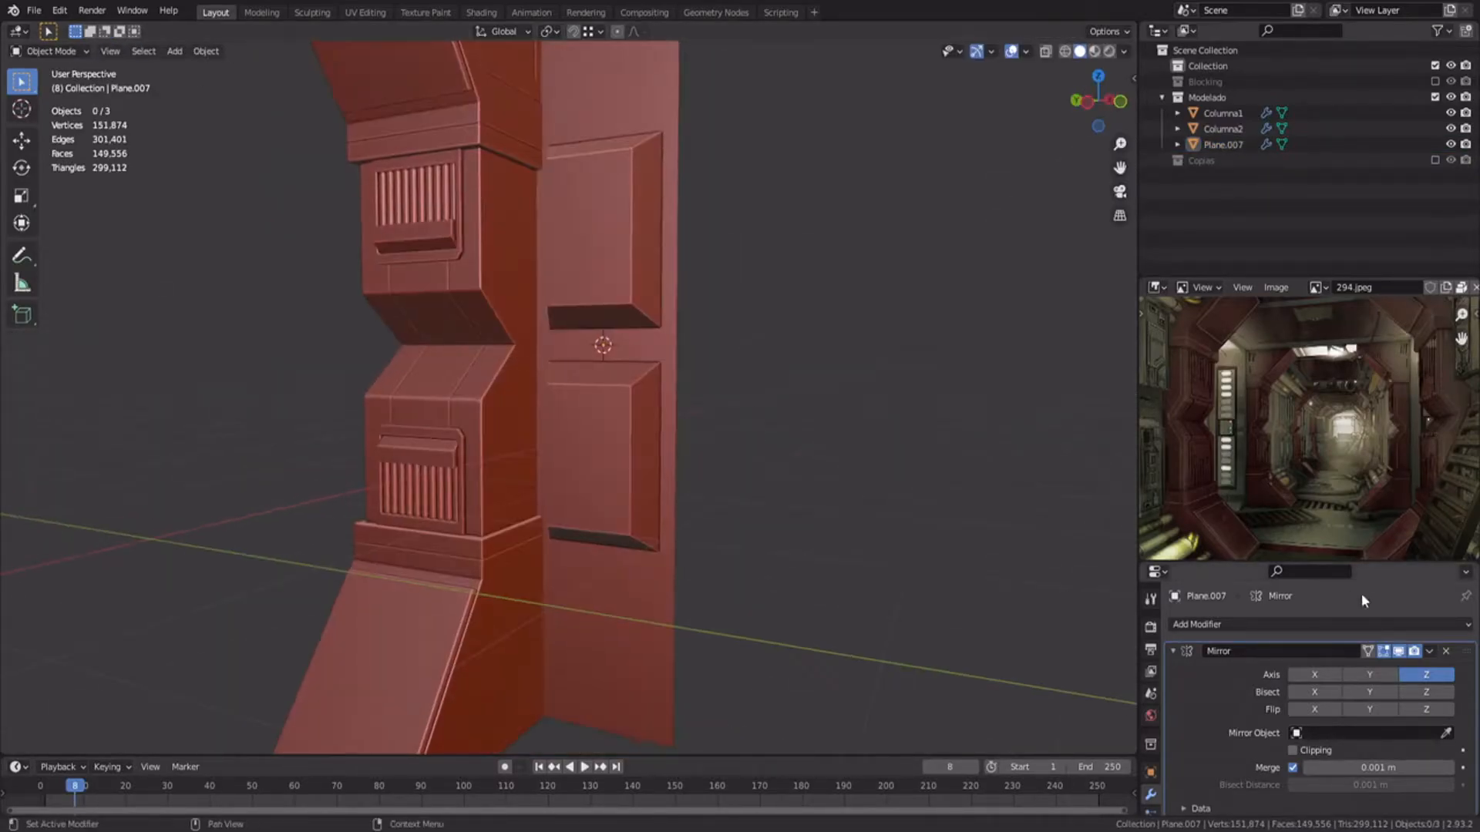
Step: Switch off the Mirror modifier's Z axis and move the vertices at the raised panel's lower end along Z
click(1426, 676)
shift+middle_drag(555, 493, 597, 378)
click(579, 459)
key(Tab)
key(1)
drag(531, 405, 713, 482)
middle_drag(644, 482, 601, 462)
scroll(601, 465, up, 3)
key(g)
key(z)
click(601, 466)
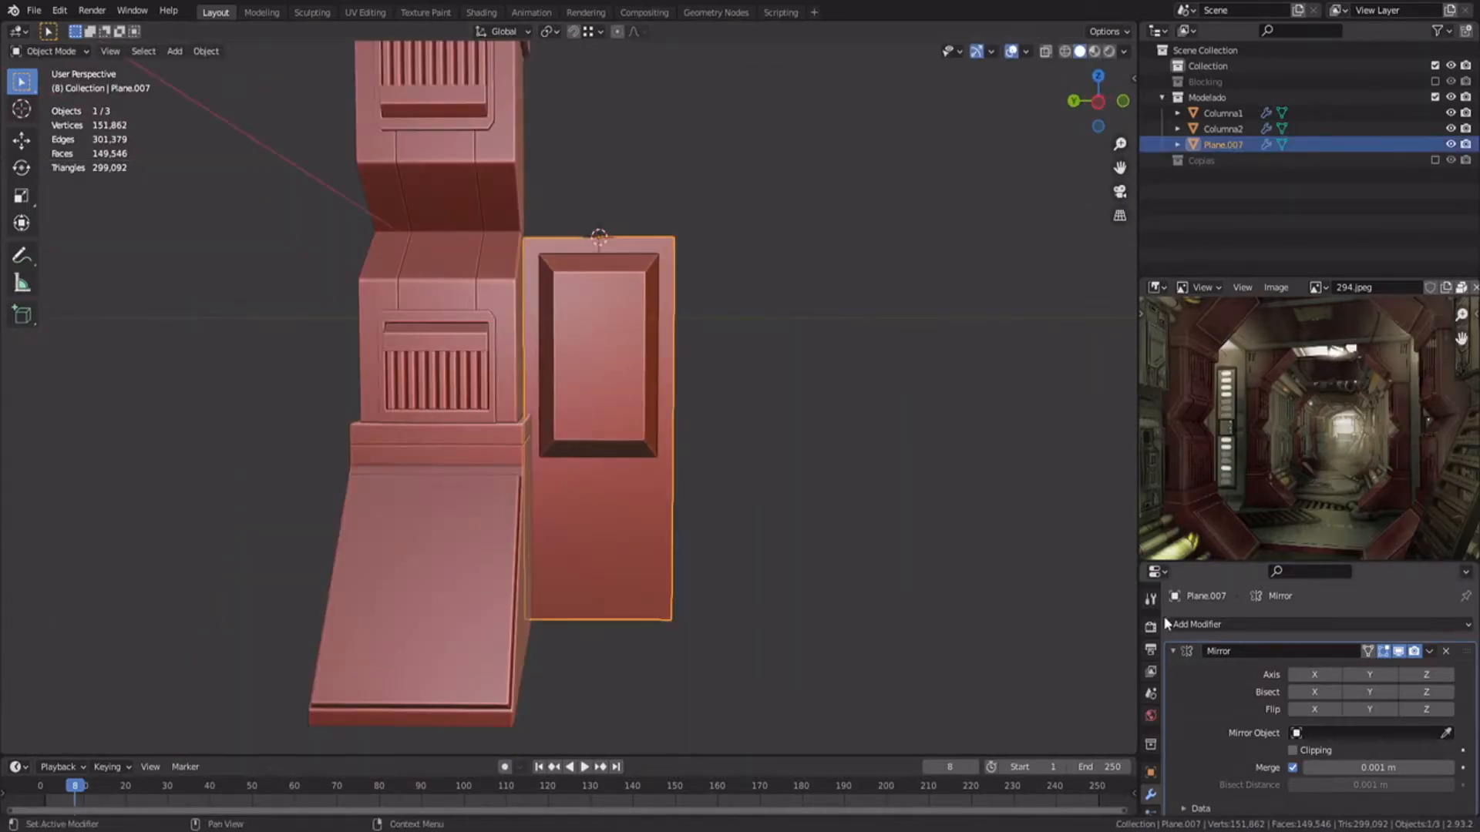
Step: Add an Array modifier of two copies, with X factor 0 and a one-width relative offset along negative Y
click(1310, 624)
click(1149, 298)
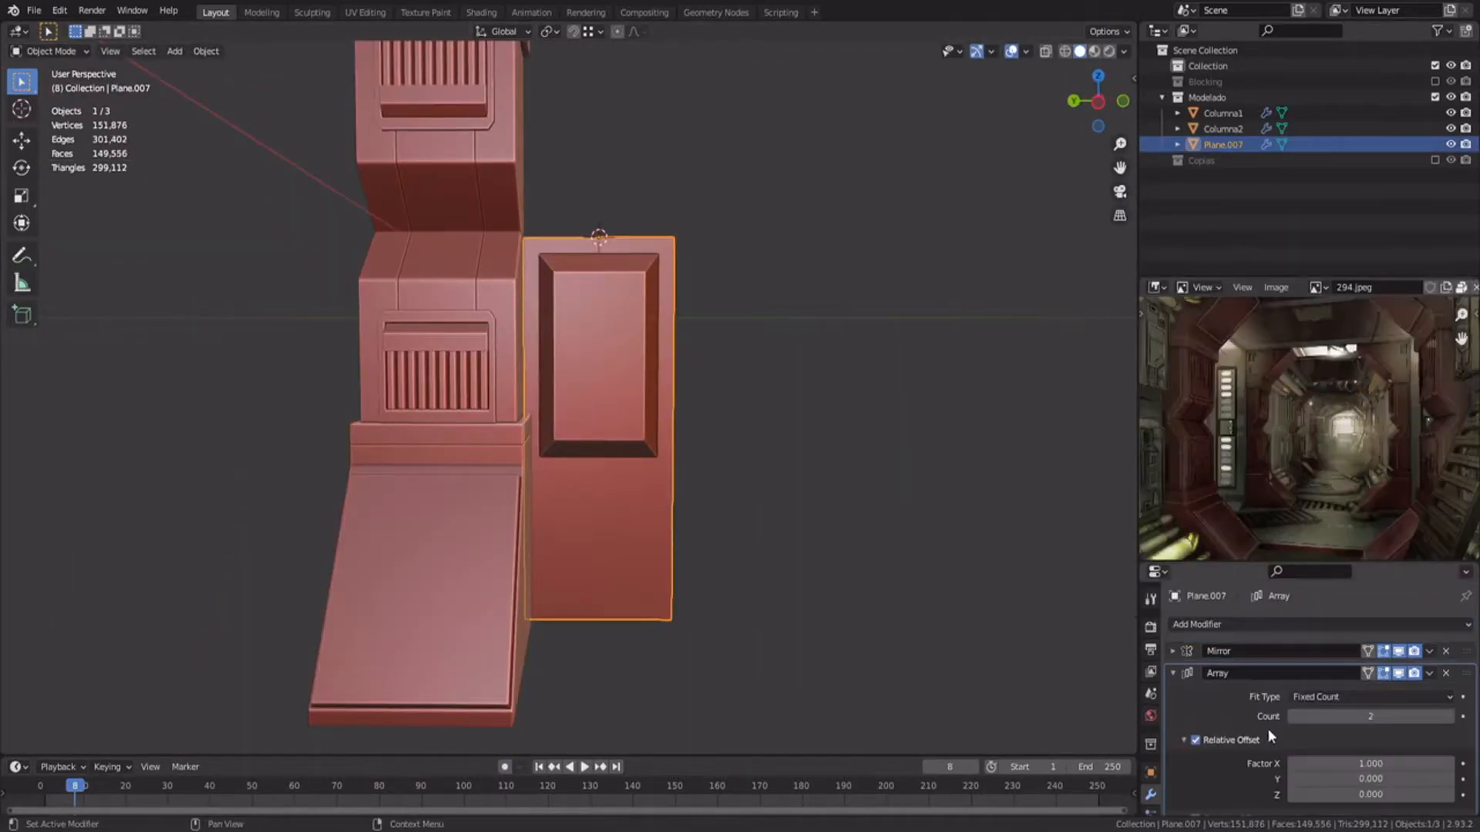
drag(1351, 757, 1380, 757)
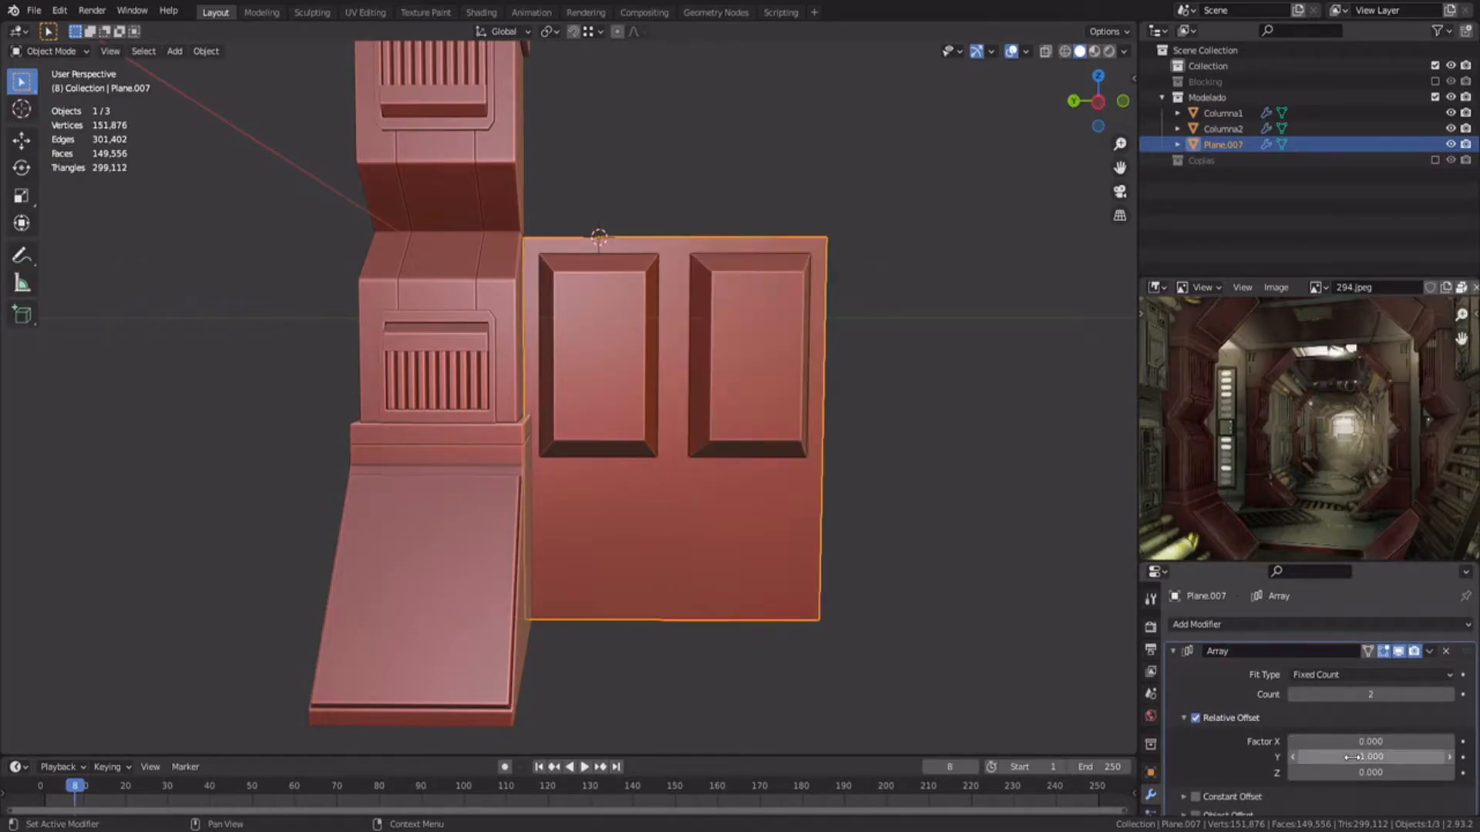
Step: Turn Z mirroring back on and place the Mirror modifier below the Array
click(1171, 652)
click(1171, 673)
scroll(787, 461, down, 3)
middle_drag(788, 461, 652, 432)
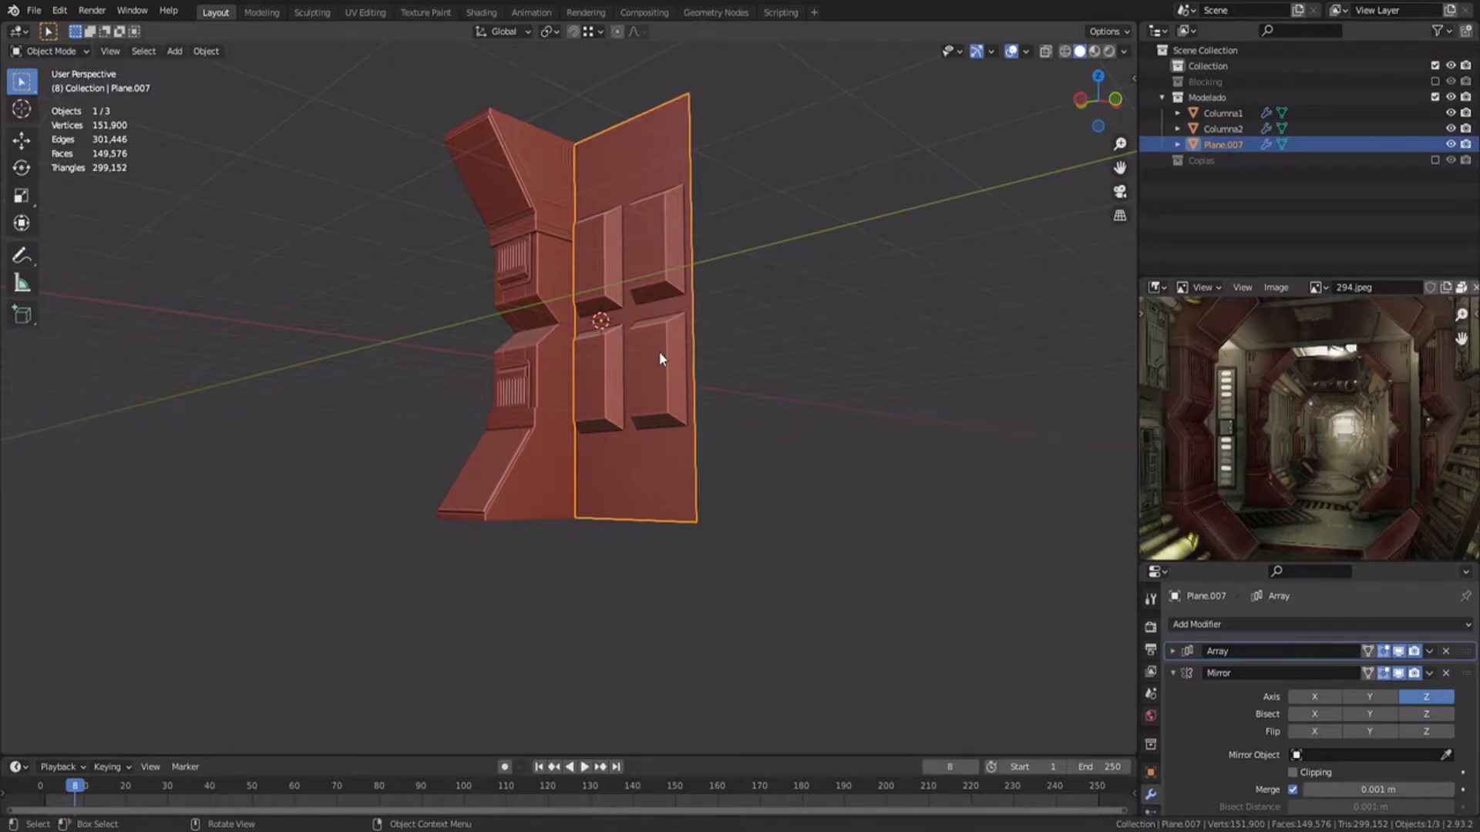
Step: Move the wall plane's upper edge along Z and extrude it along Z toward the mirror centre
scroll(621, 436, up, 3)
middle_drag(595, 257, 620, 451)
key(Tab)
scroll(637, 439, up, 2)
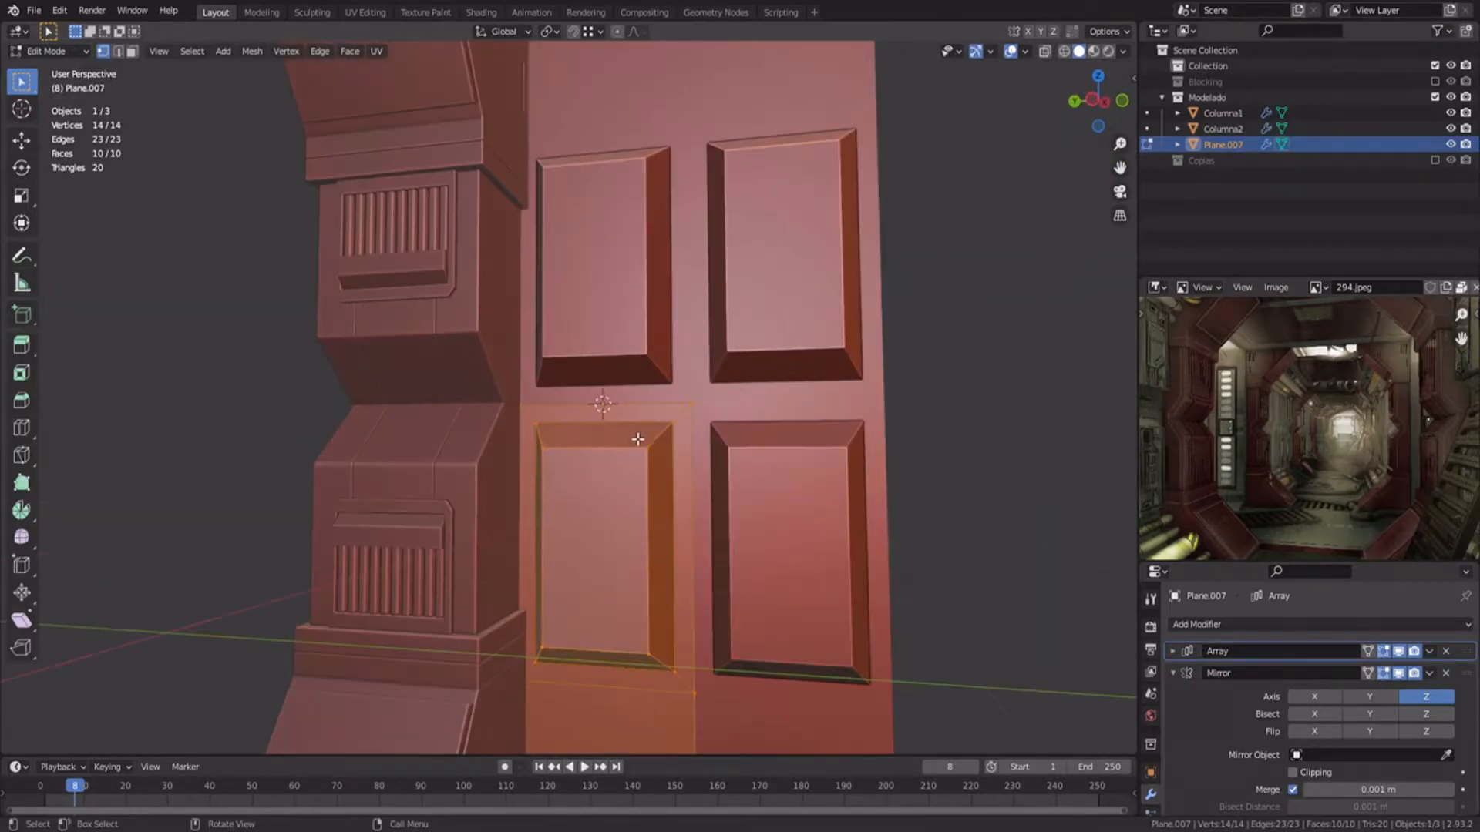
key(2)
click(646, 407)
scroll(646, 406, up, 3)
key(g)
key(z)
click(647, 410)
key(e)
key(z)
click(636, 394)
Step: Enable Clipping on the Mirror modifier, place it above the Array, and move the extruded edge along Z to the mirror centre
click(1293, 773)
drag(1466, 673, 1453, 617)
key(g)
key(z)
click(555, 453)
Step: Select the raised panel with its surrounding border faces and move them along Z
key(3)
click(561, 447)
key(ctrl+KP_Add)
key(1)
key(shift+z)
scroll(439, 574, down, 3)
shift+middle_drag(439, 574, 468, 502)
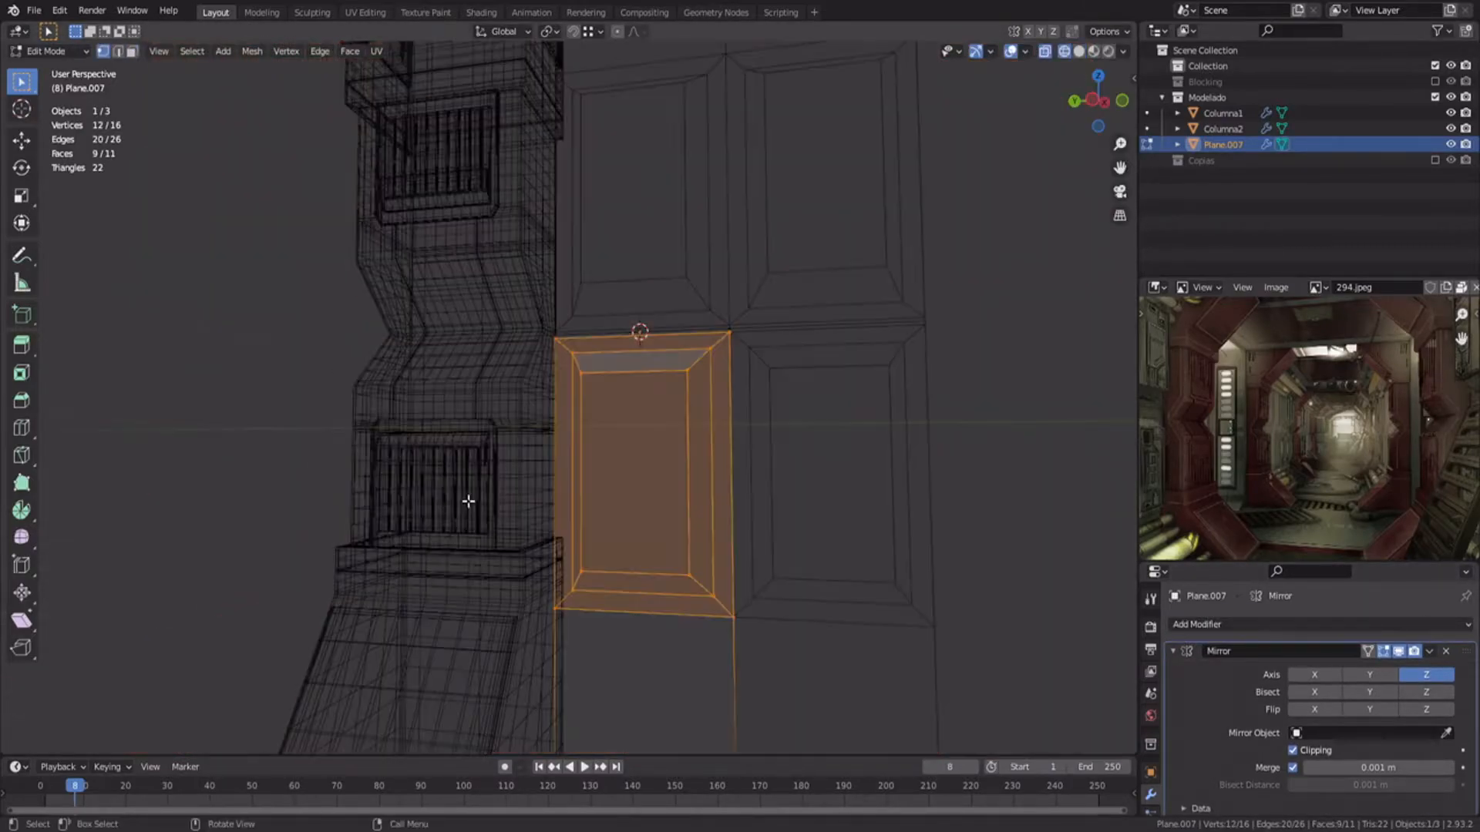
middle_drag(532, 582, 724, 605)
right_click(694, 578)
key(shift+z)
mouse_move(636, 478)
middle_down()
mouse_move(594, 486)
mouse_move(594, 535)
middle_up()
key(g)
key(z)
click(591, 491)
Step: Lengthen the raised panel by moving its lower end vertices about 0.17 m down along Z
scroll(591, 492, down, 1)
key(shift+z)
drag(546, 580, 771, 698)
key(shift+z)
scroll(669, 597, down, 2)
key(g)
key(z)
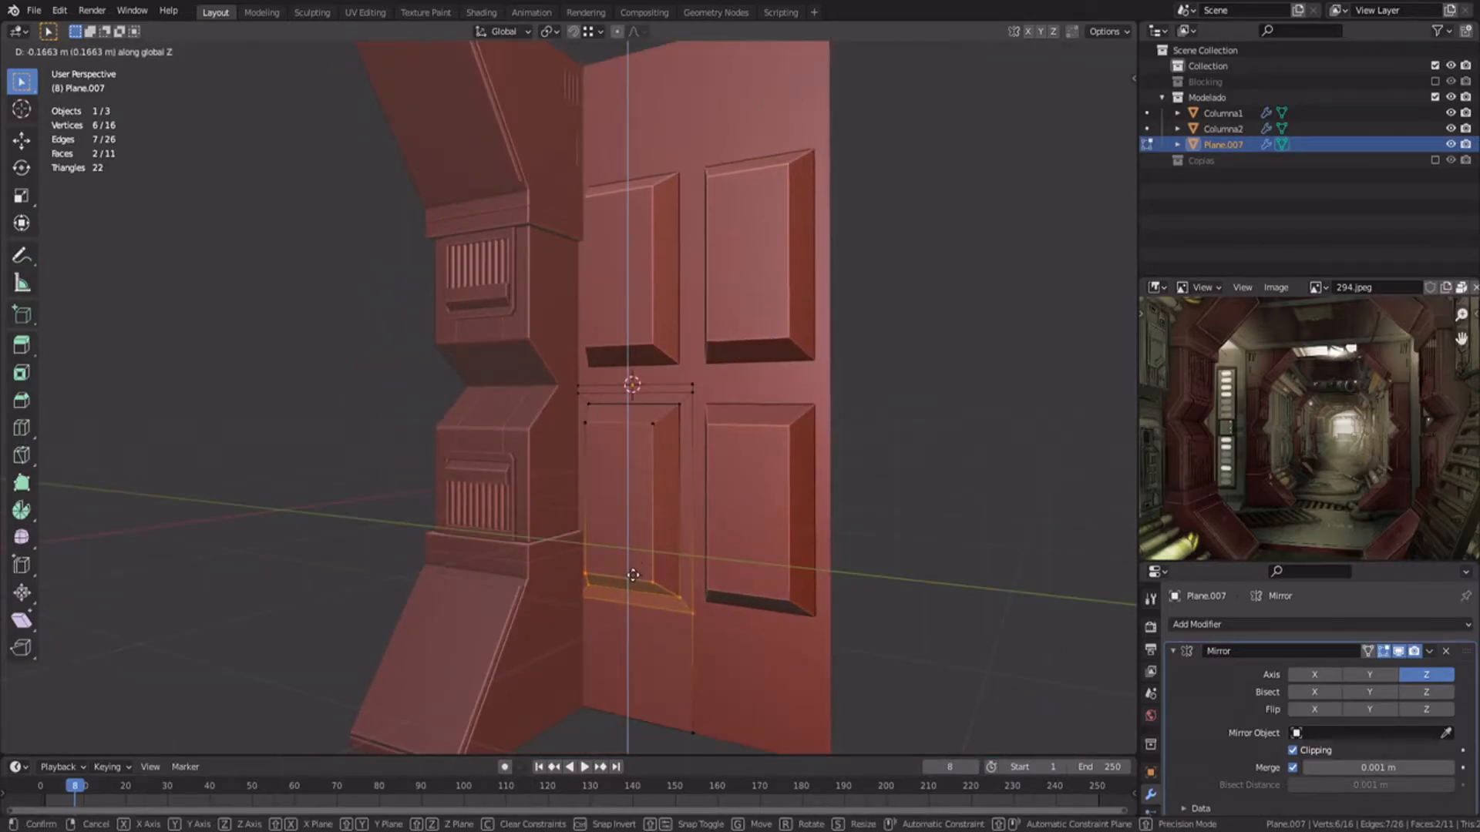
click(633, 576)
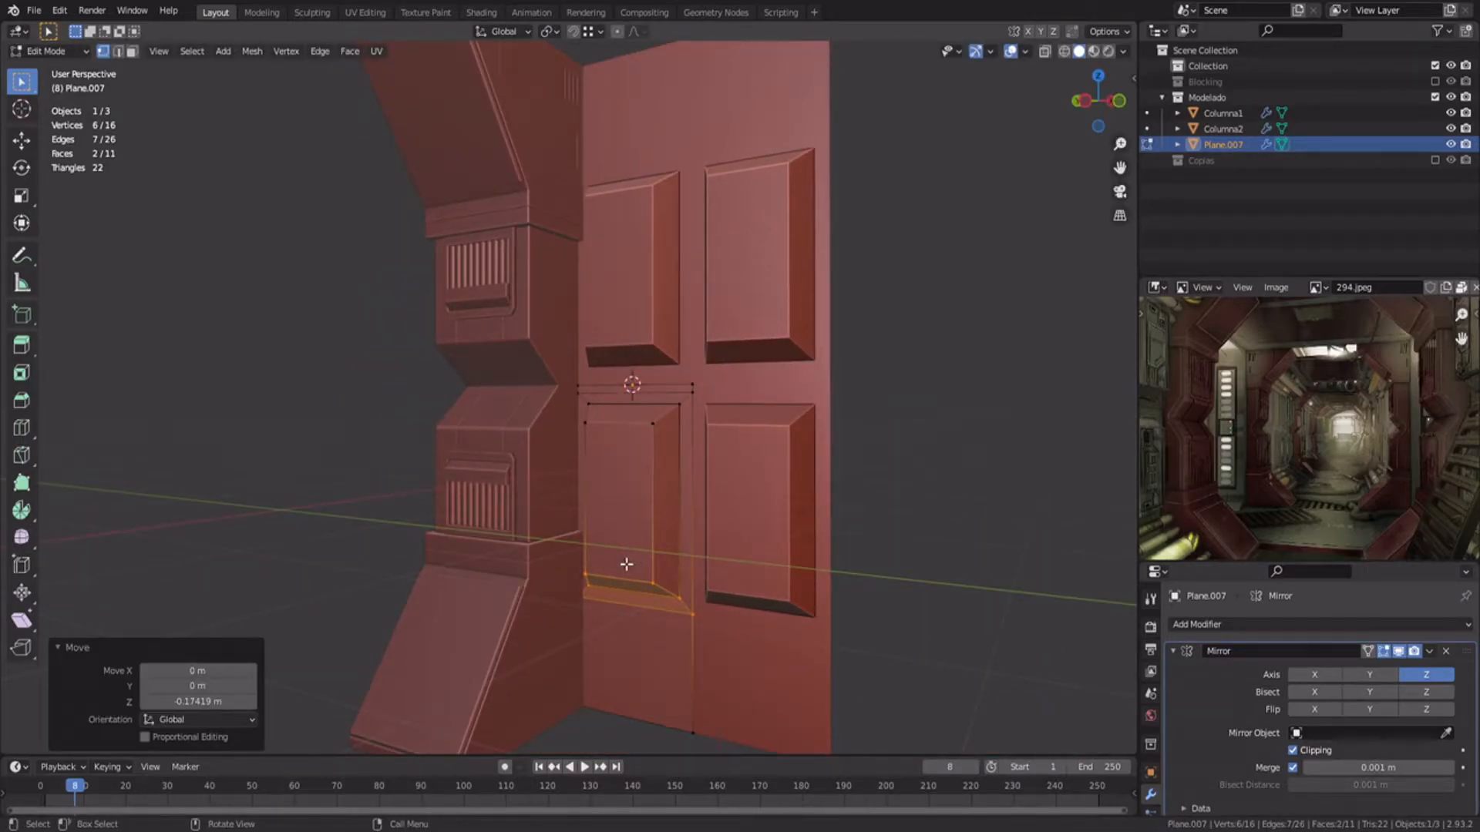
Step: Widen the wall unit by moving its outer side vertices along negative Y, and save the file
mouse_move(626, 565)
middle_down()
mouse_move(505, 403)
mouse_move(601, 413)
mouse_move(663, 469)
middle_up()
key(z)
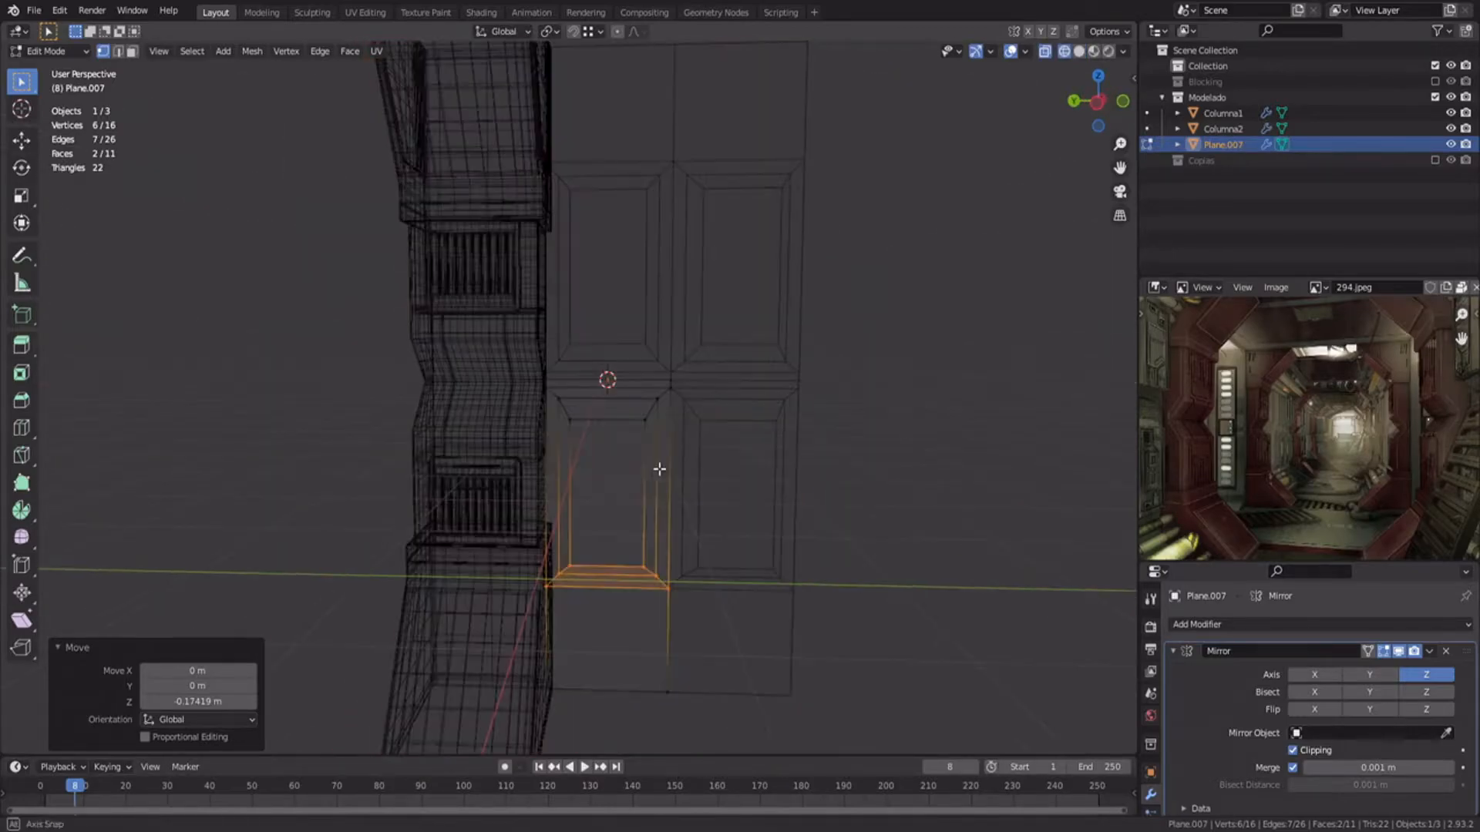
drag(613, 358, 721, 709)
key(z)
click(771, 669)
key(g)
key(y)
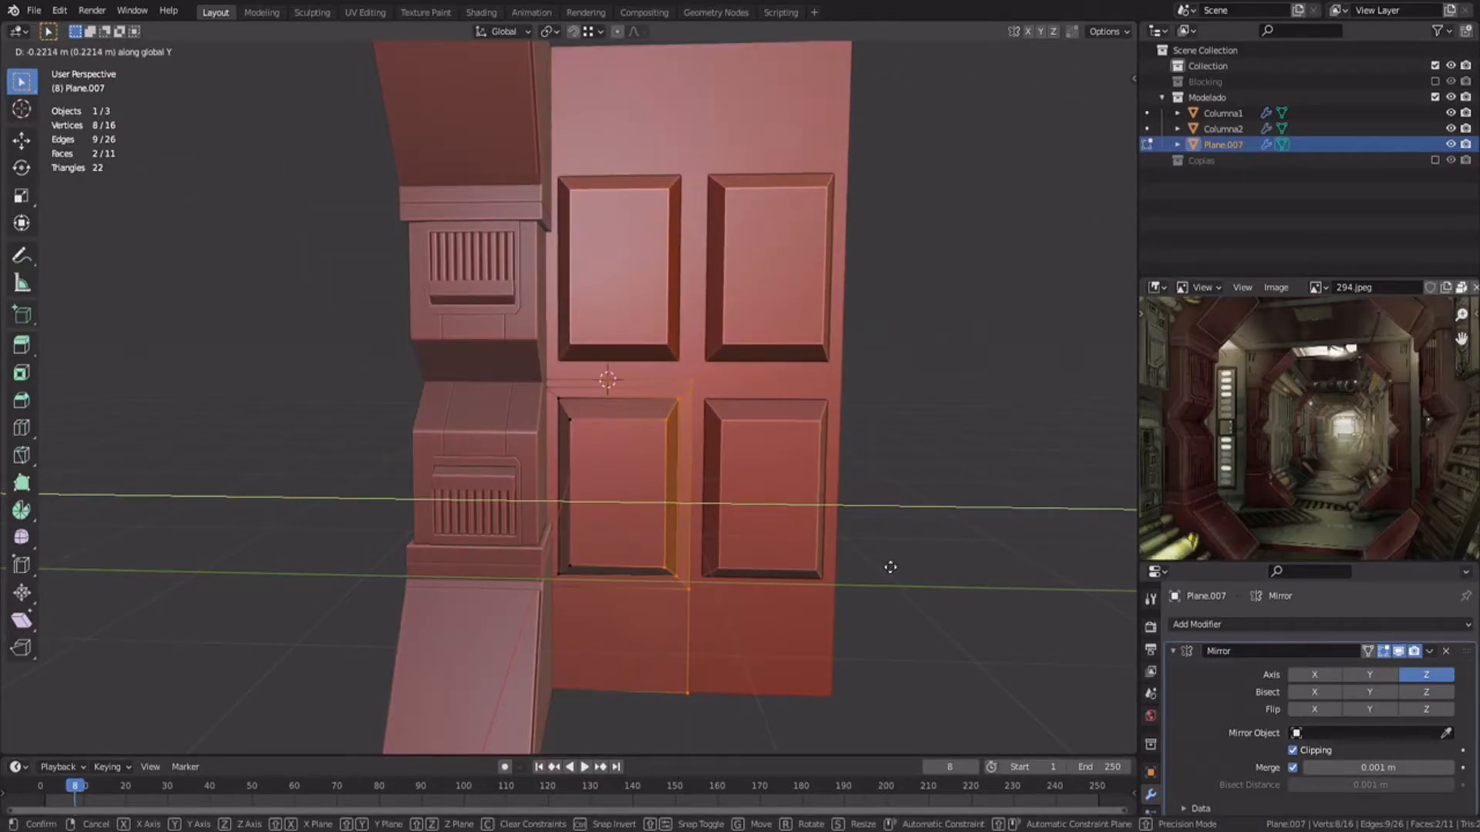
click(714, 515)
key(Tab)
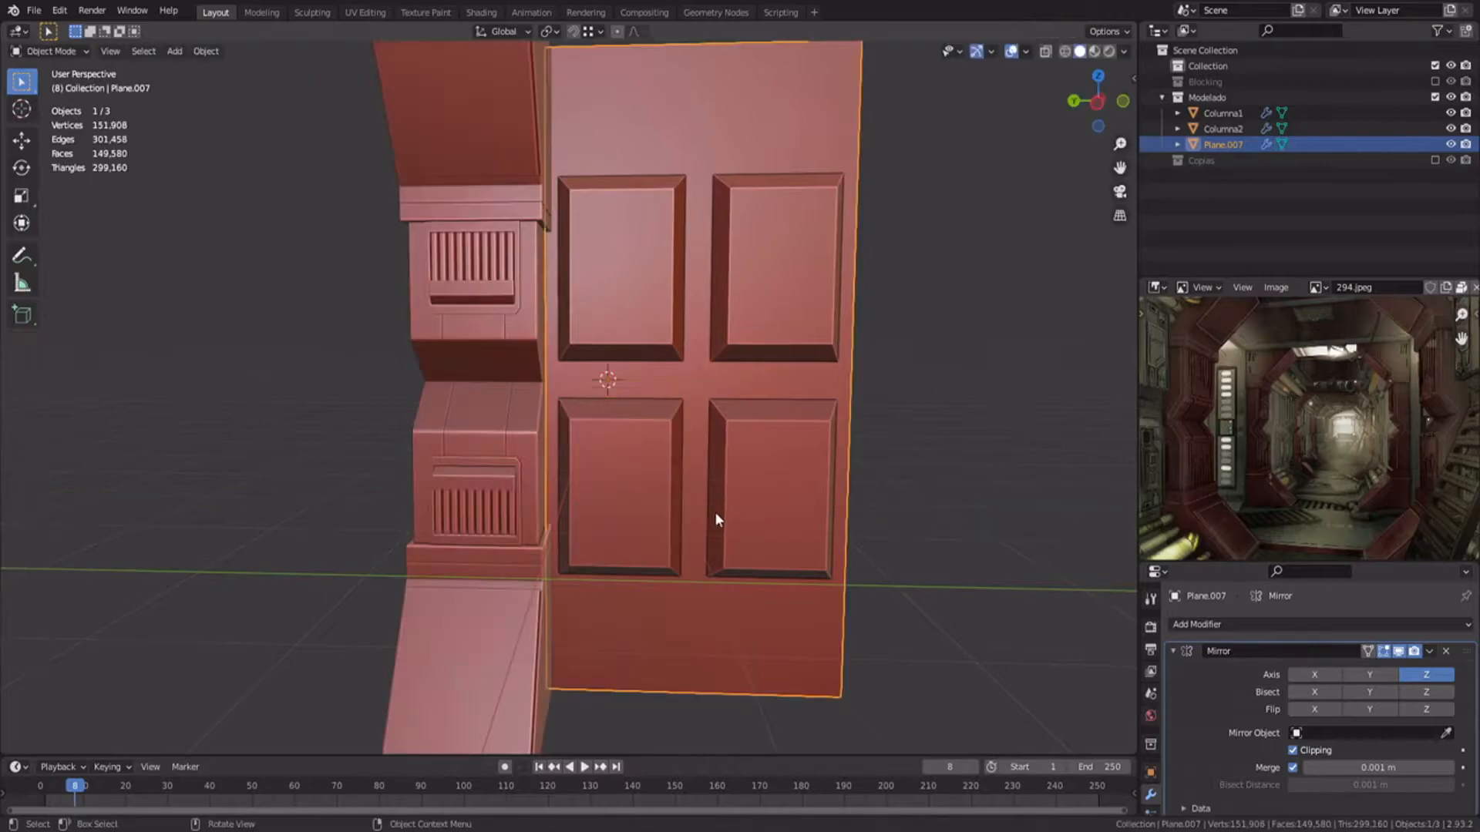
key(ctrl+KP_3)
key(ctrl+s)
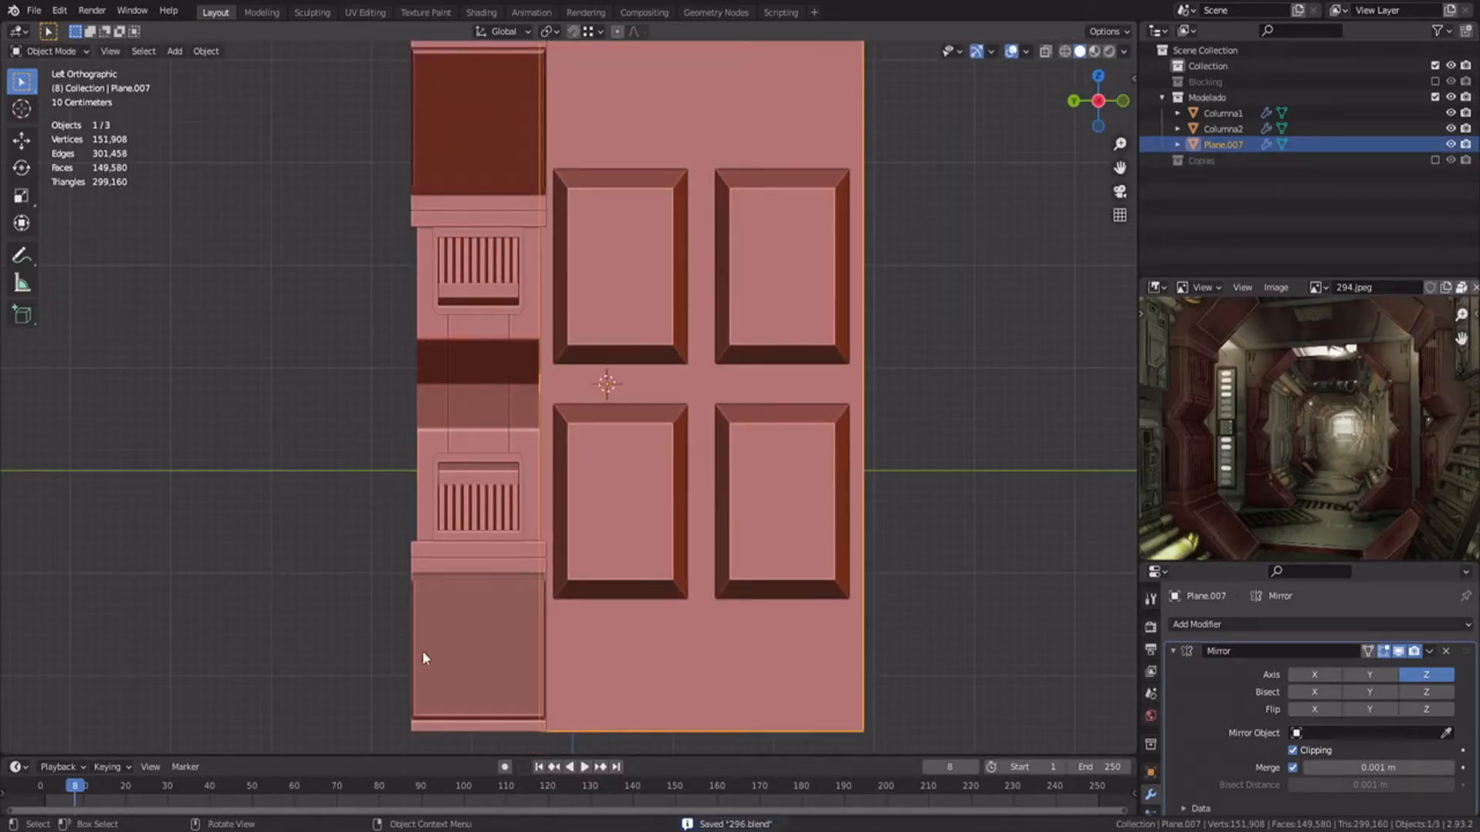
Step: Try to move the whole wall panel along Y over the column
key(g)
key(y)
click(496, 497)
key(ctrl+z)
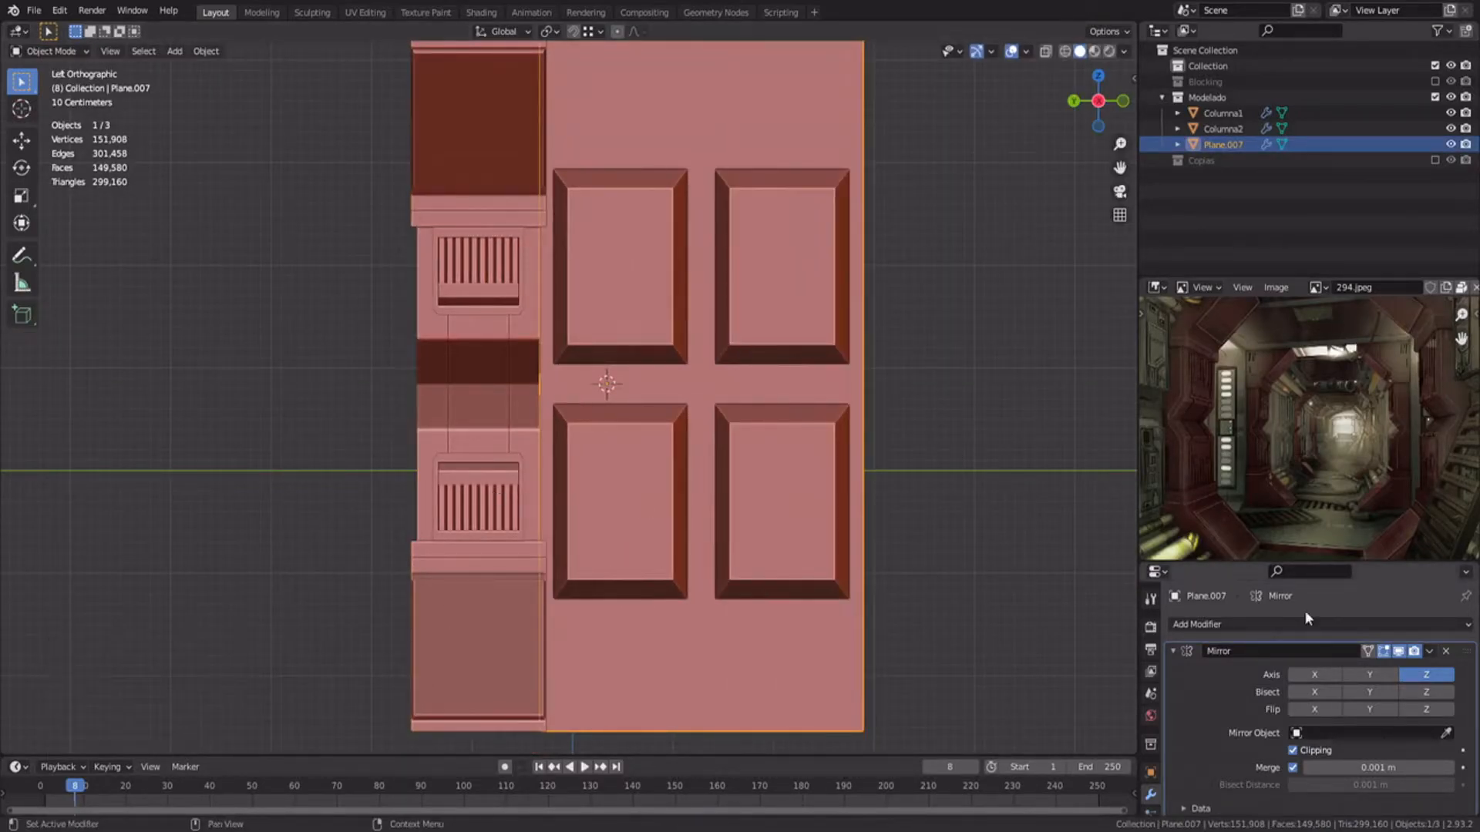
Step: Hide the Array modifier's effect in the viewport and move the wall panel about 1.28 m along Y onto the column
click(1175, 652)
key(g)
key(y)
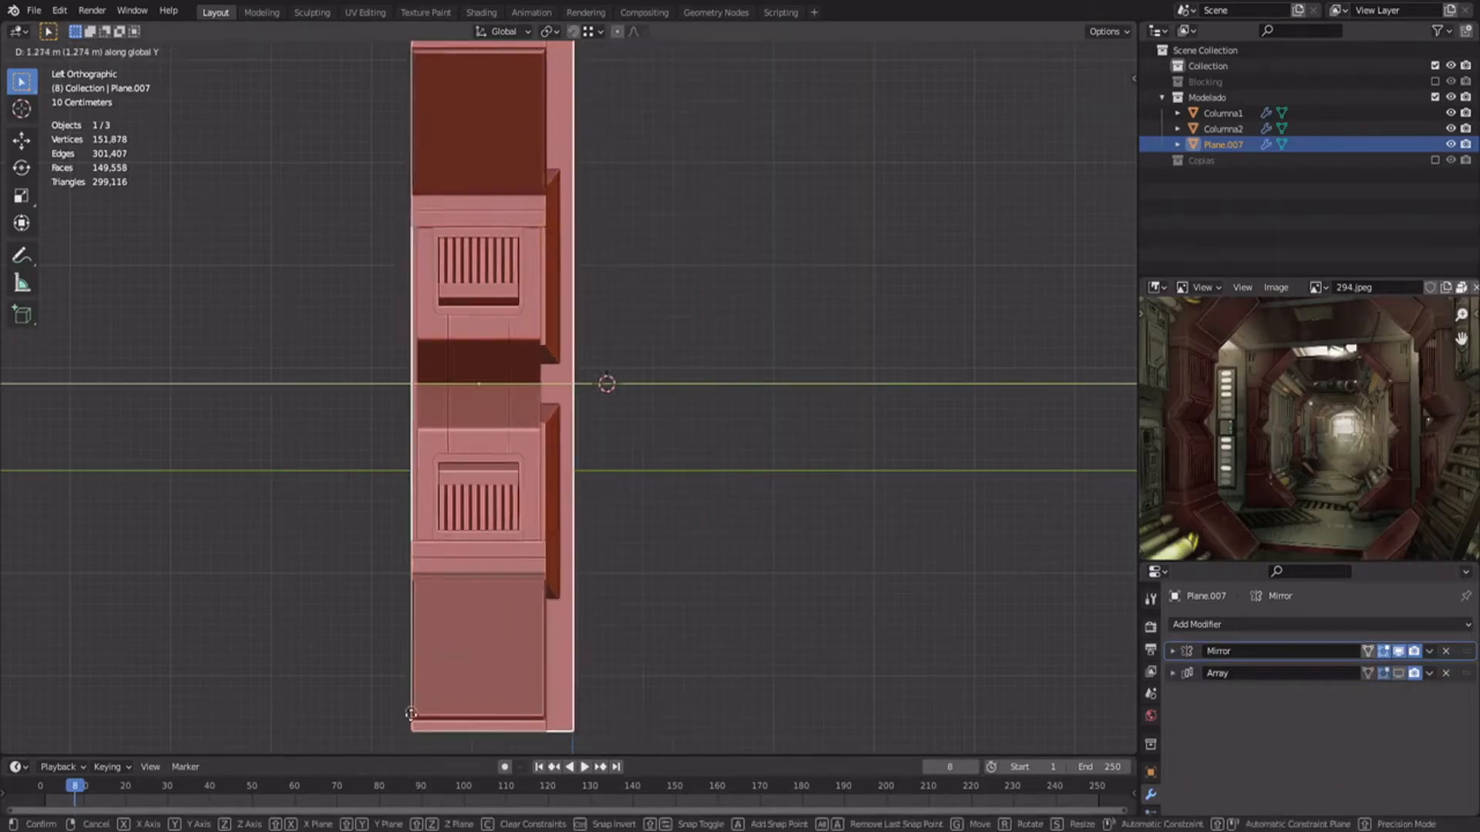
click(456, 557)
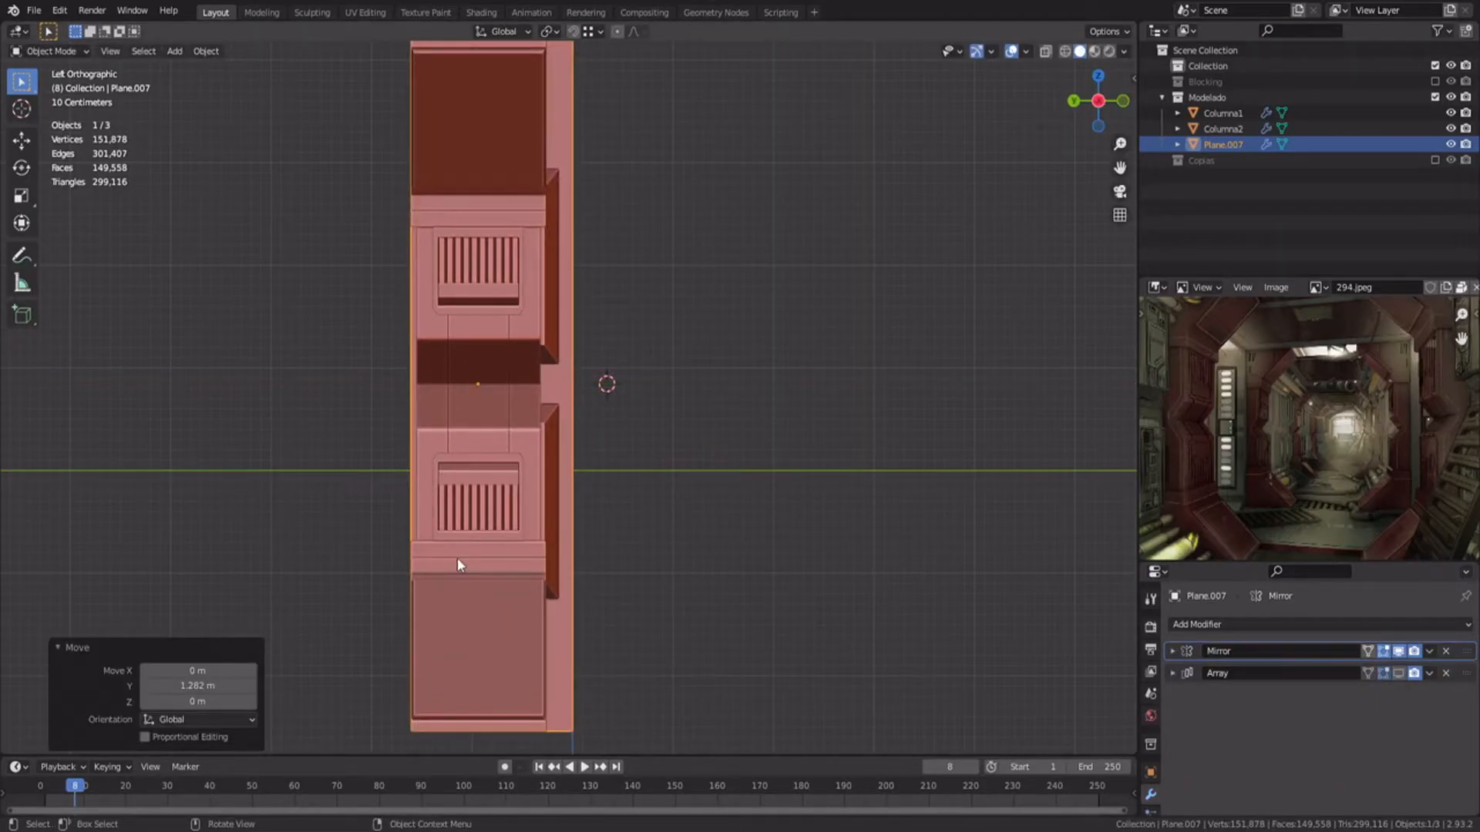
Step: Narrow the wall panel by moving its outer side vertices about 0.55 m along Y
key(Tab)
key(shift+z)
scroll(456, 557, down, 2)
shift+middle_drag(456, 557, 468, 522)
drag(516, 316, 677, 630)
scroll(621, 635, up, 4)
key(g)
key(y)
click(524, 648)
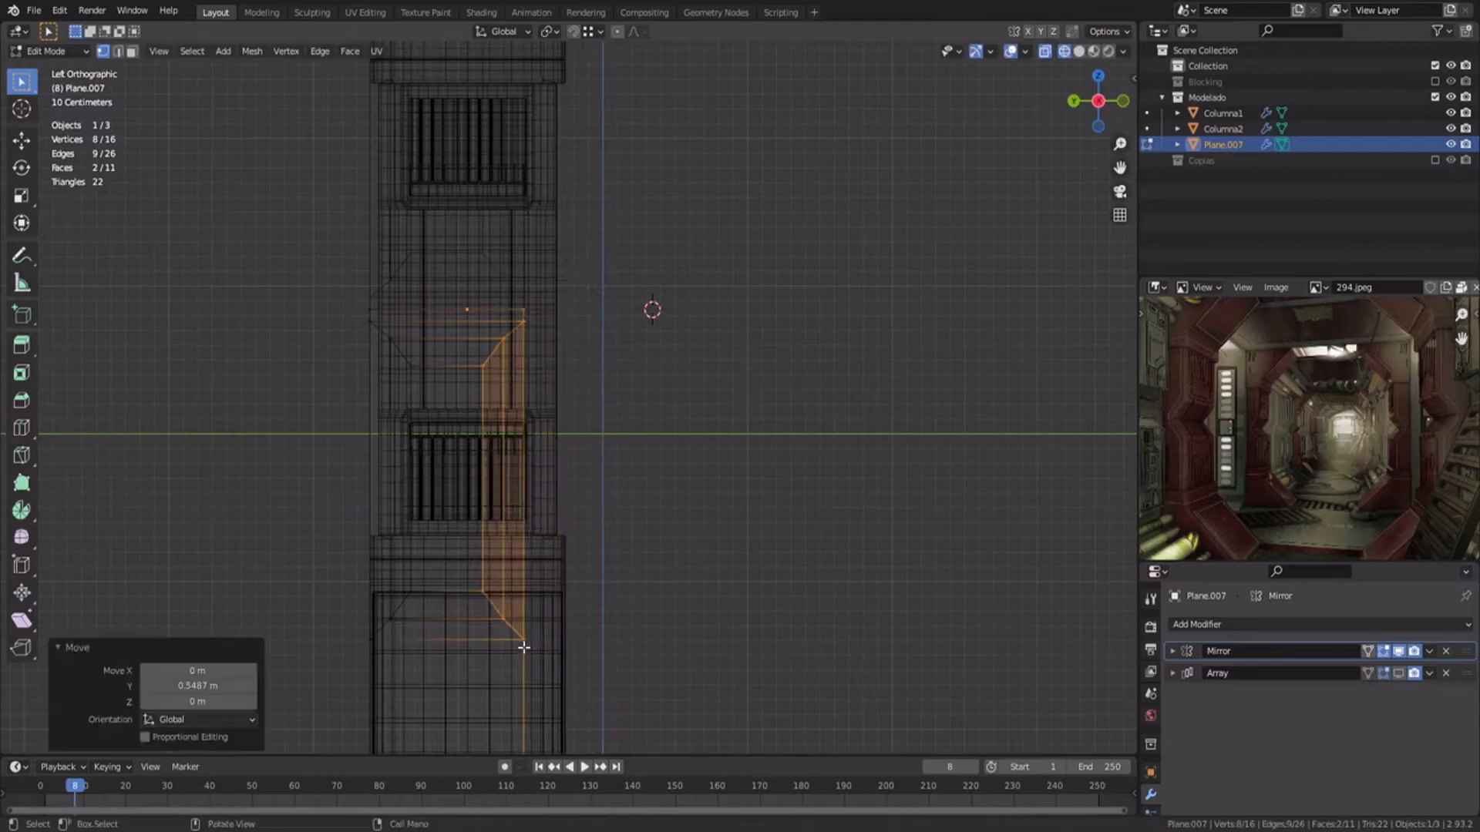
Step: Move the wall panel's selected side vertices along Y until they line up with the column's outer edge
shift+middle_drag(524, 647, 526, 536)
key(g)
key(y)
click(565, 701)
key(shift+z)
key(Tab)
Step: Move the whole wall panel about 1.54 m along negative Y and fit it against the side of the column
scroll(494, 616, down, 3)
key(g)
key(y)
click(585, 577)
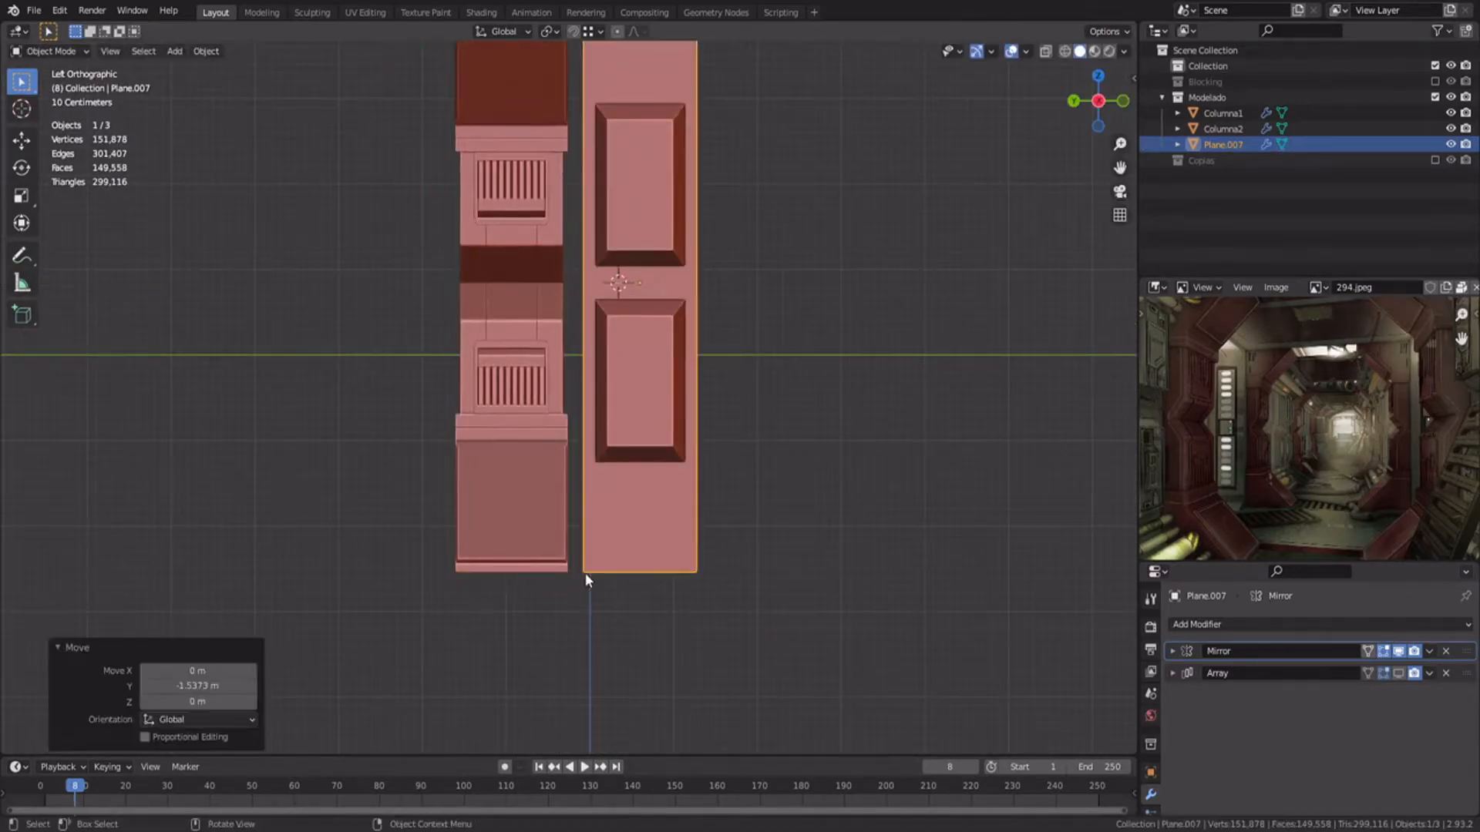
scroll(585, 575, up, 2)
key(g)
key(y)
click(539, 649)
Step: Move the wall panel's bottom vertices along Z to line up with the column's base
scroll(534, 474, up, 6)
middle_drag(533, 474, 485, 510)
key(alt+a)
click(572, 550)
key(Tab)
key(shift+z)
drag(499, 543, 640, 629)
key(shift+z)
key(g)
key(z)
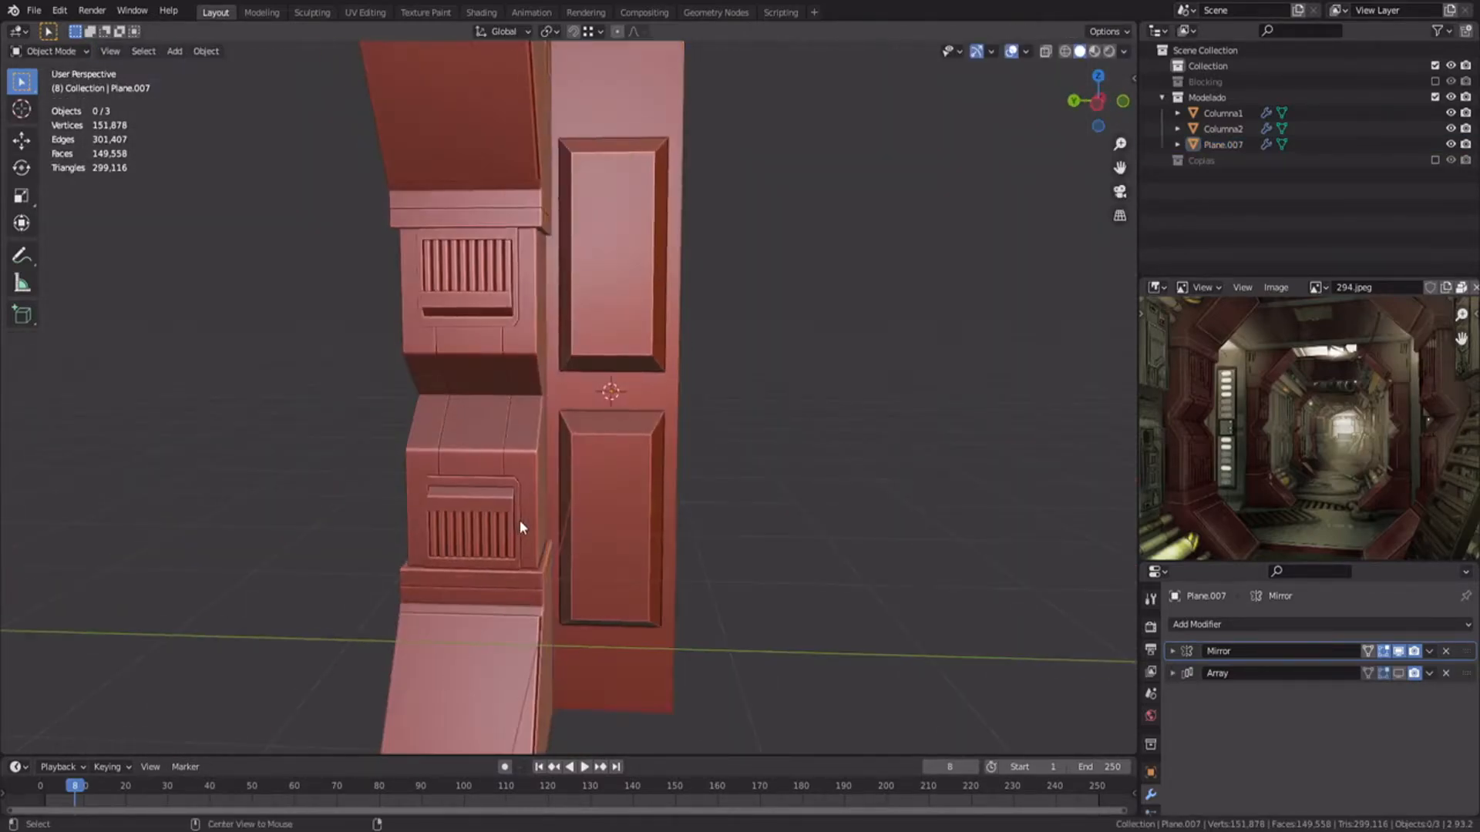
Step: Select the lower raised panel's front face, grow the selection to its sloped sides and scale it about 1.15 along Y
middle_drag(520, 520, 564, 488)
click(588, 469)
key(Tab)
click(614, 441)
scroll(648, 404, up, 4)
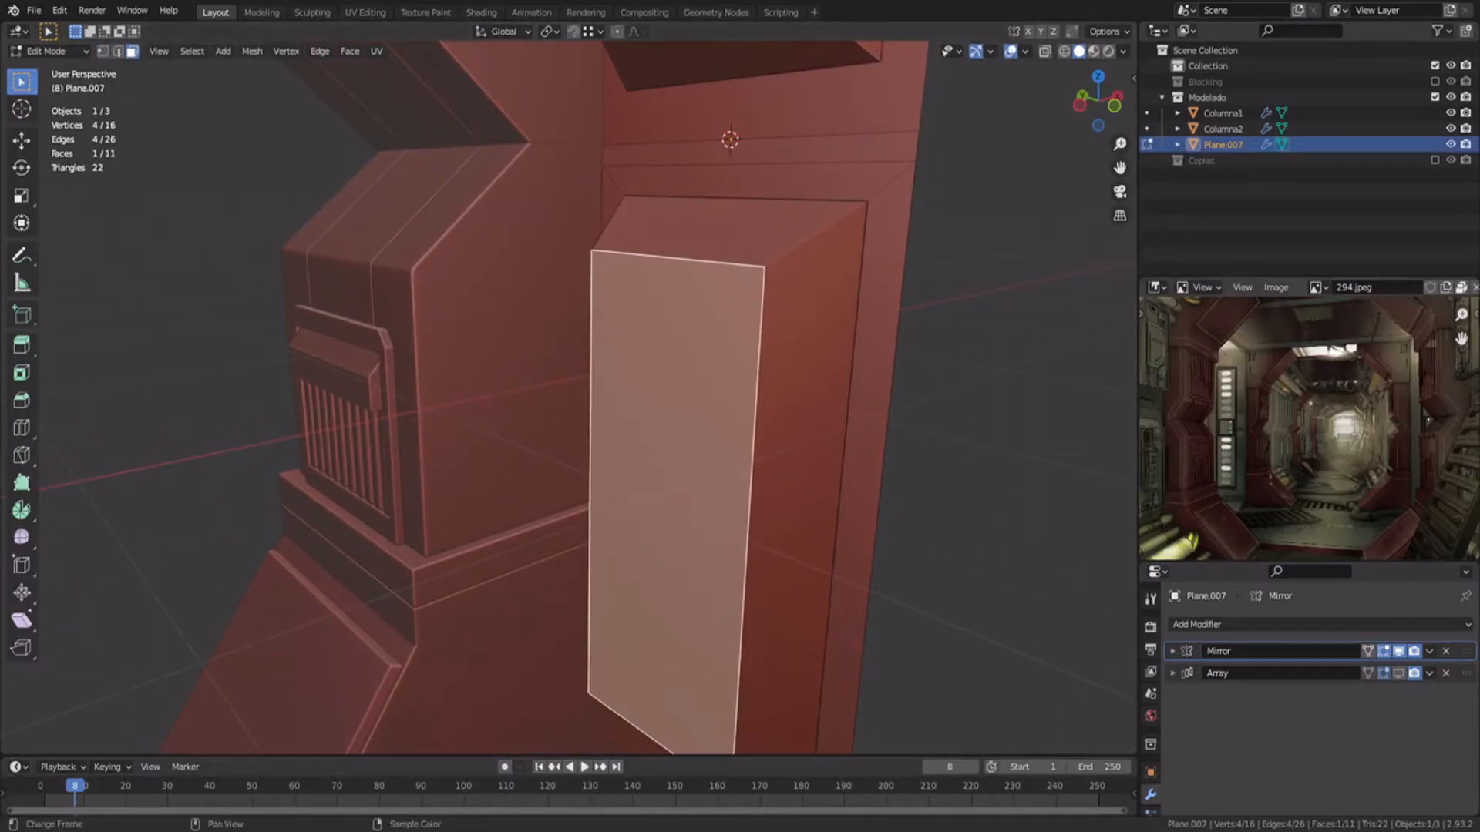
middle_drag(558, 440, 622, 420)
key(ctrl+KP_3)
key(Tab)
key(alt+a)
scroll(638, 442, down, 3)
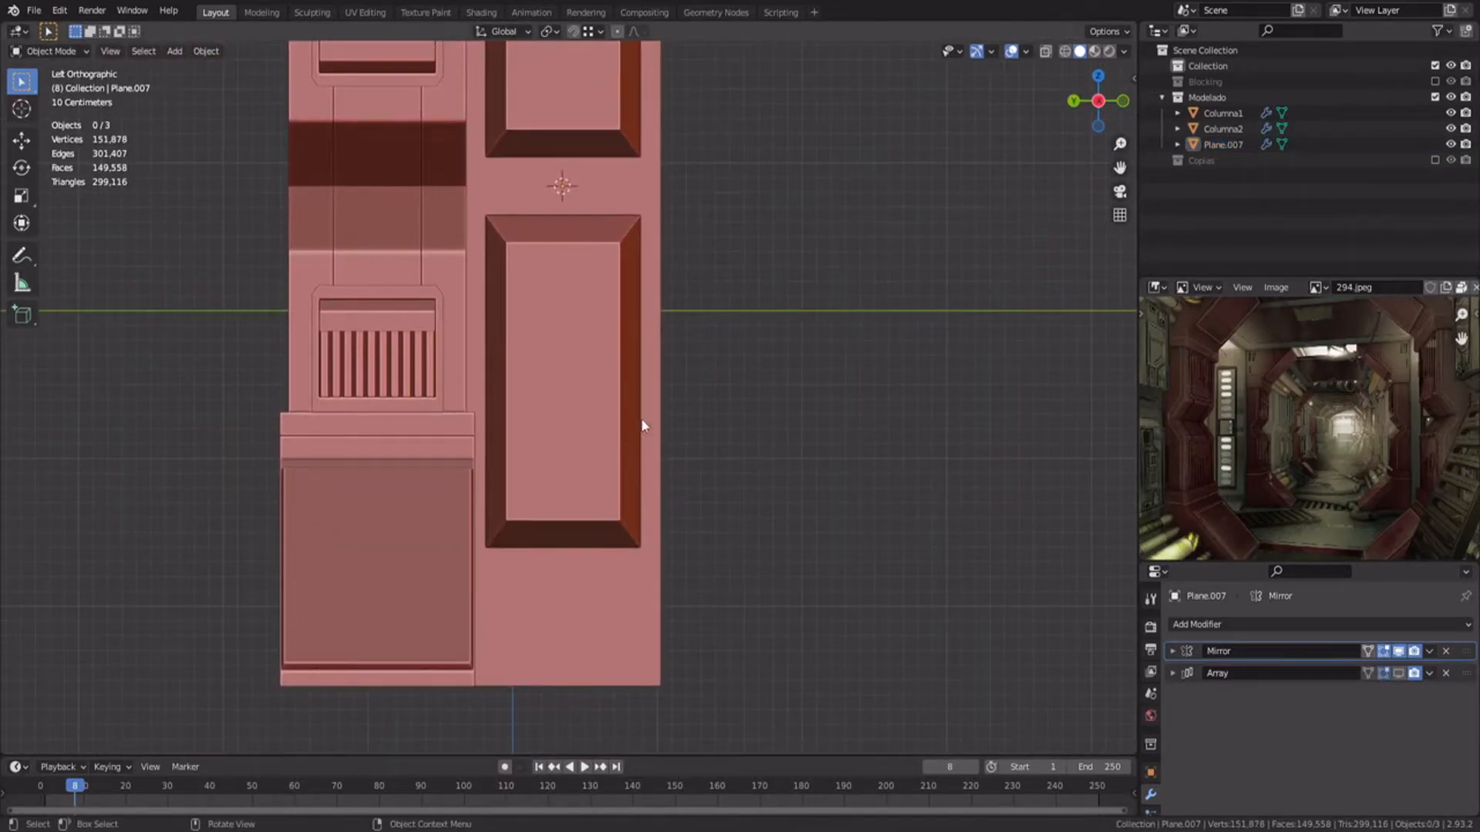
key(Tab)
key(shift+z)
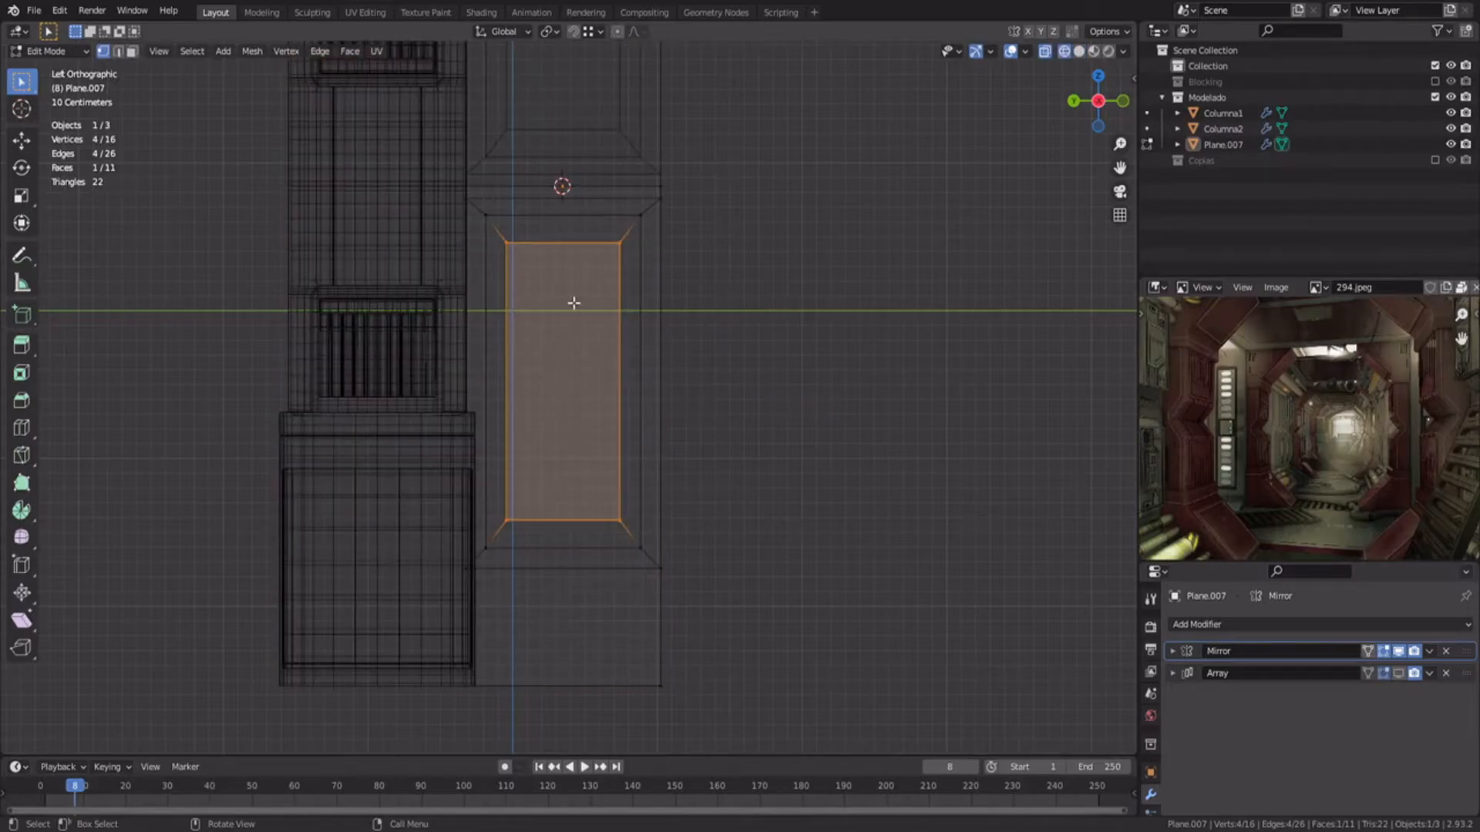
key(ctrl+KP_Add)
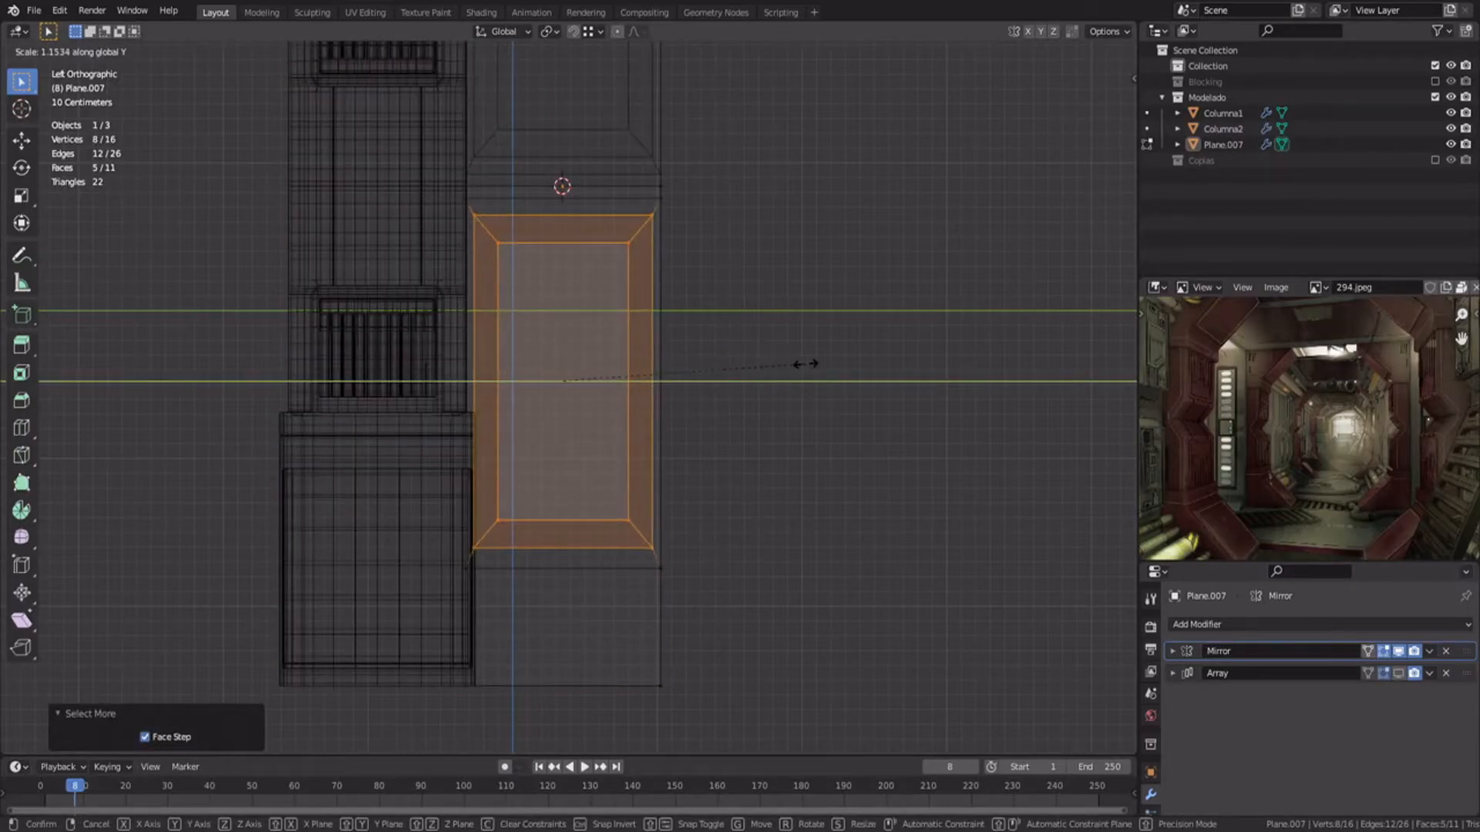
click(806, 364)
key(g)
key(y)
right_click(803, 363)
key(z)
Step: Examine the widened raised panel and its front face beside the column
mouse_move(539, 351)
middle_down()
mouse_move(390, 389)
mouse_move(588, 450)
mouse_move(678, 427)
mouse_move(645, 493)
mouse_move(682, 476)
mouse_move(641, 457)
mouse_move(650, 573)
mouse_move(619, 629)
mouse_move(622, 360)
mouse_move(608, 370)
mouse_move(637, 507)
mouse_move(636, 477)
mouse_move(678, 456)
middle_up()
scroll(475, 413, up, 4)
scroll(588, 449, up, 2)
click(922, 455)
scroll(693, 393, down, 6)
key(Tab)
key(alt+a)
scroll(666, 451, down, 5)
scroll(645, 493, up, 6)
scroll(645, 494, up, 3)
scroll(642, 456, down, 3)
scroll(641, 457, up, 6)
scroll(608, 370, down, 6)
key(Tab)
key(3)
click(636, 478)
scroll(636, 477, up, 2)
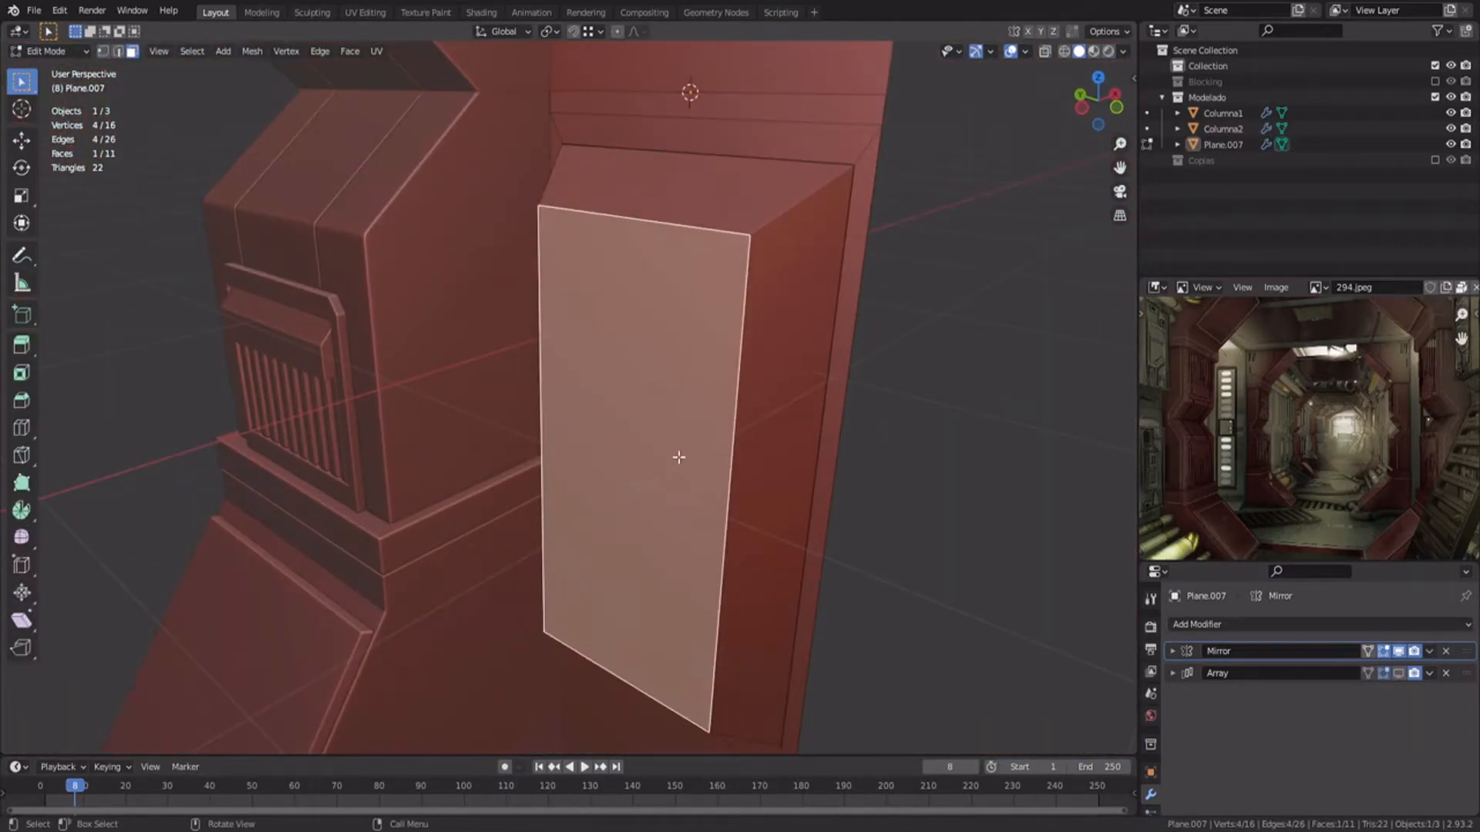
key(ctrl+KP_3)
key(Tab)
key(shift+a)
mouse_move(681, 461)
click(718, 491)
click(182, 570)
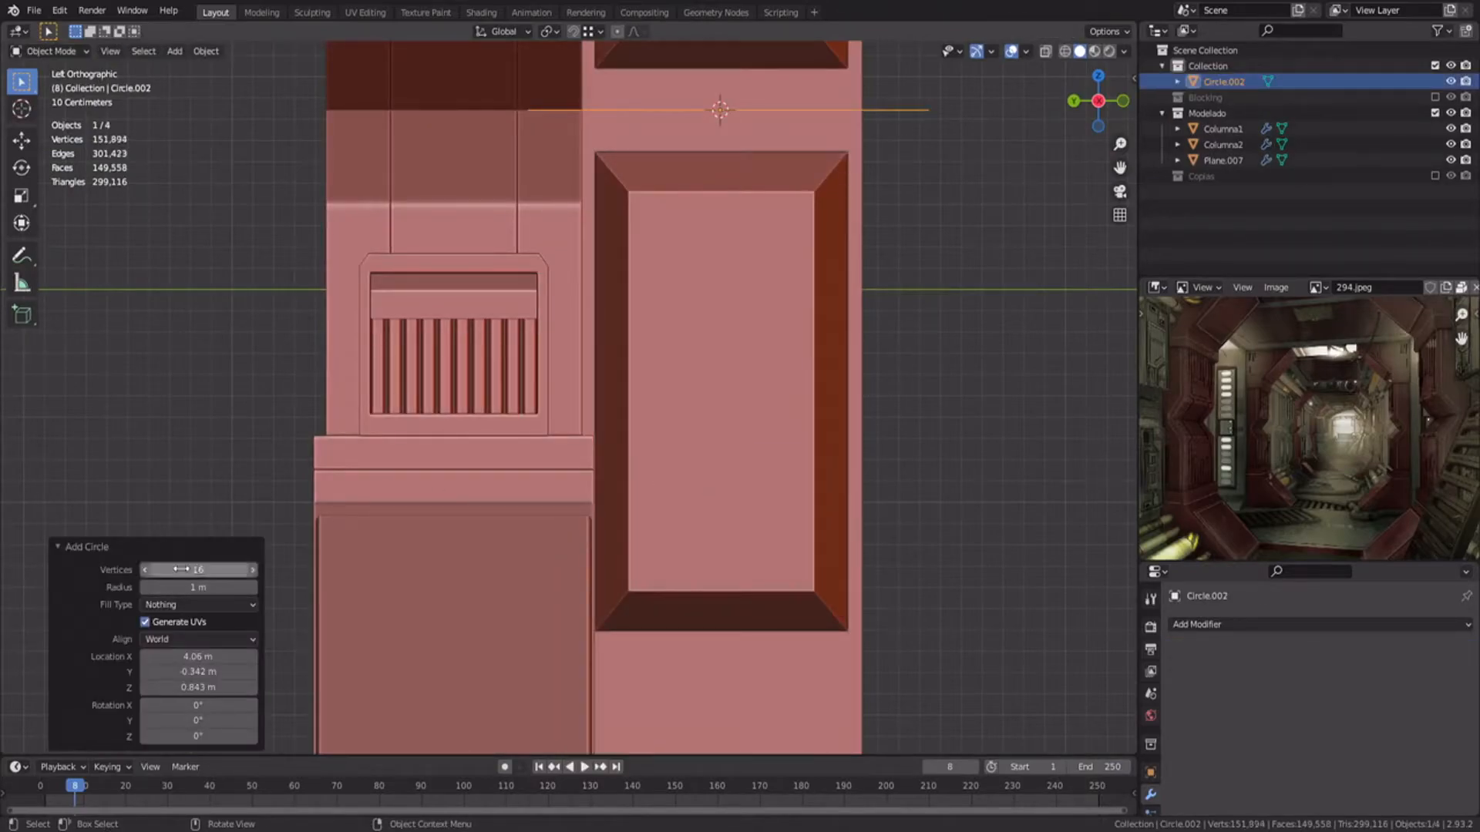
key(Delete)
Step: Make Modelado the active collection, add a 16-vertex circle facing the left view and open it for mesh editing
click(1197, 98)
key(shift+a)
mouse_move(339, 466)
click(447, 500)
click(189, 676)
key(Tab)
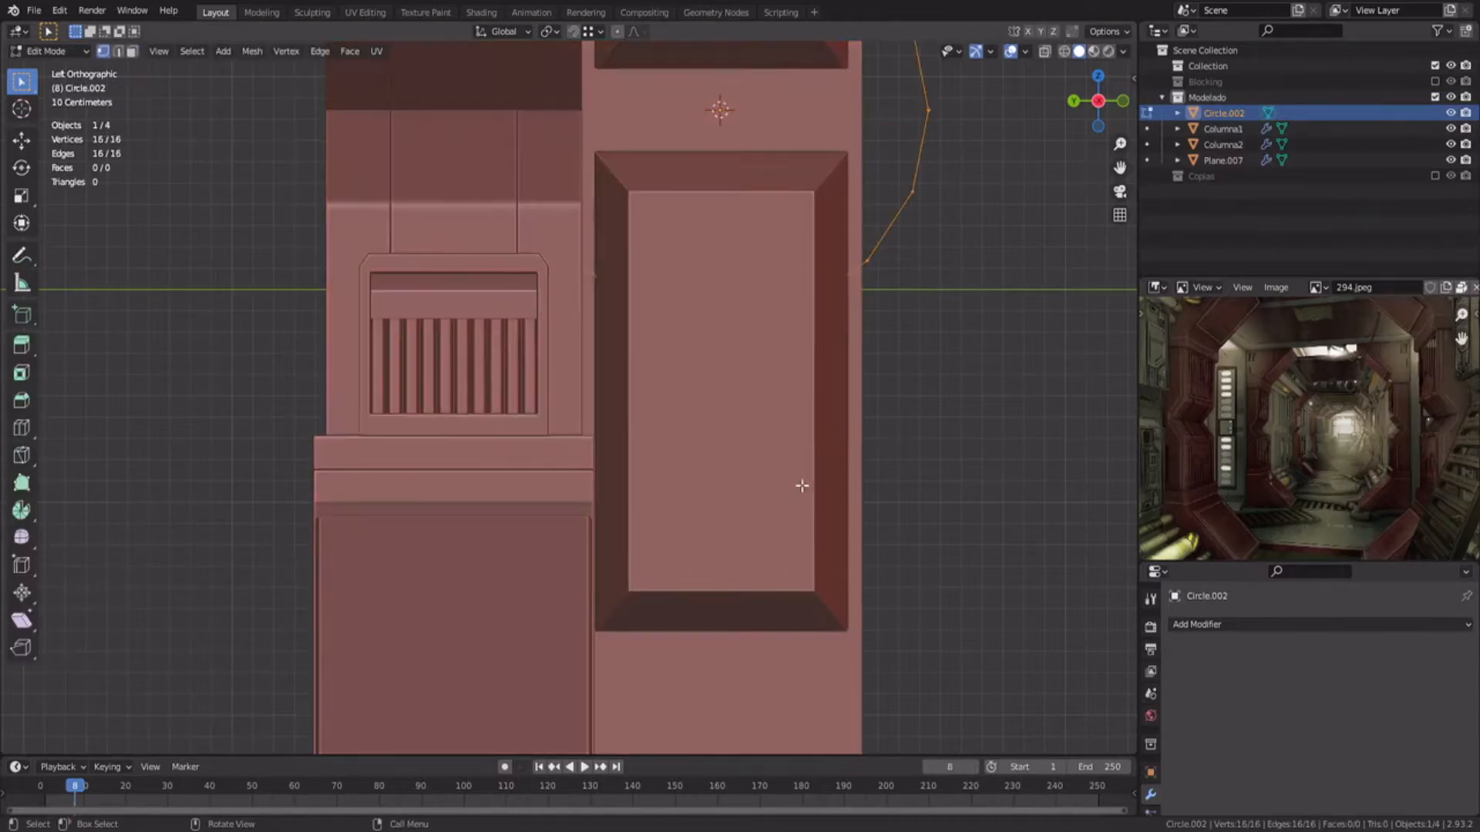
Step: Shrink the circle, with a final scale of 0.398, and place it in the empty area beside the wall panel
key(s)
click(779, 251)
scroll(825, 270, down, 2)
key(g)
click(997, 340)
shift+middle_drag(998, 341, 776, 468)
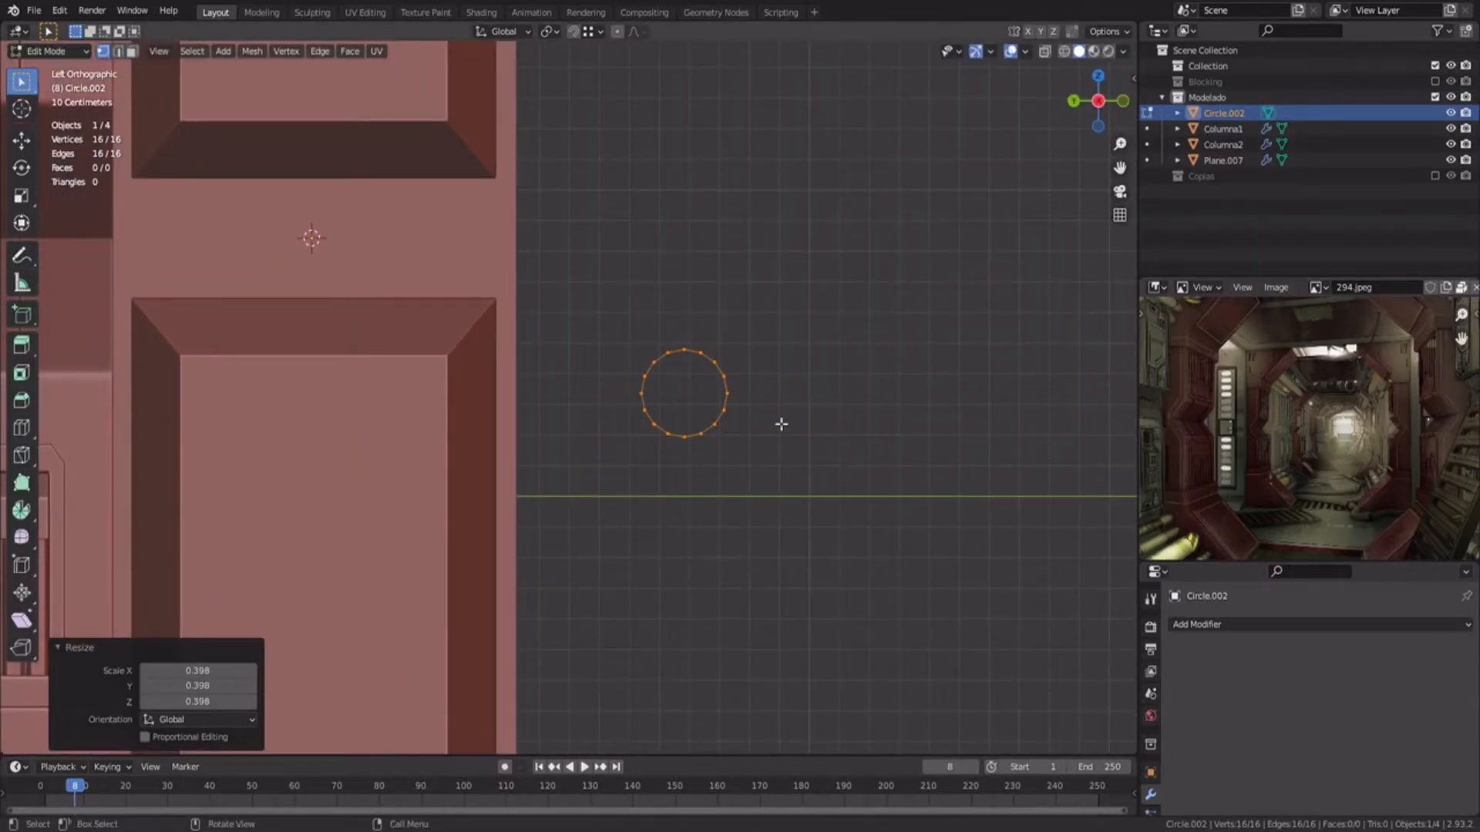
Step: Extrude the circle along X into a band, with an edge stepped outward at 1.058 scale and extended along X
middle_drag(671, 350, 575, 419)
key(e)
key(x)
key(g)
key(x)
click(585, 415)
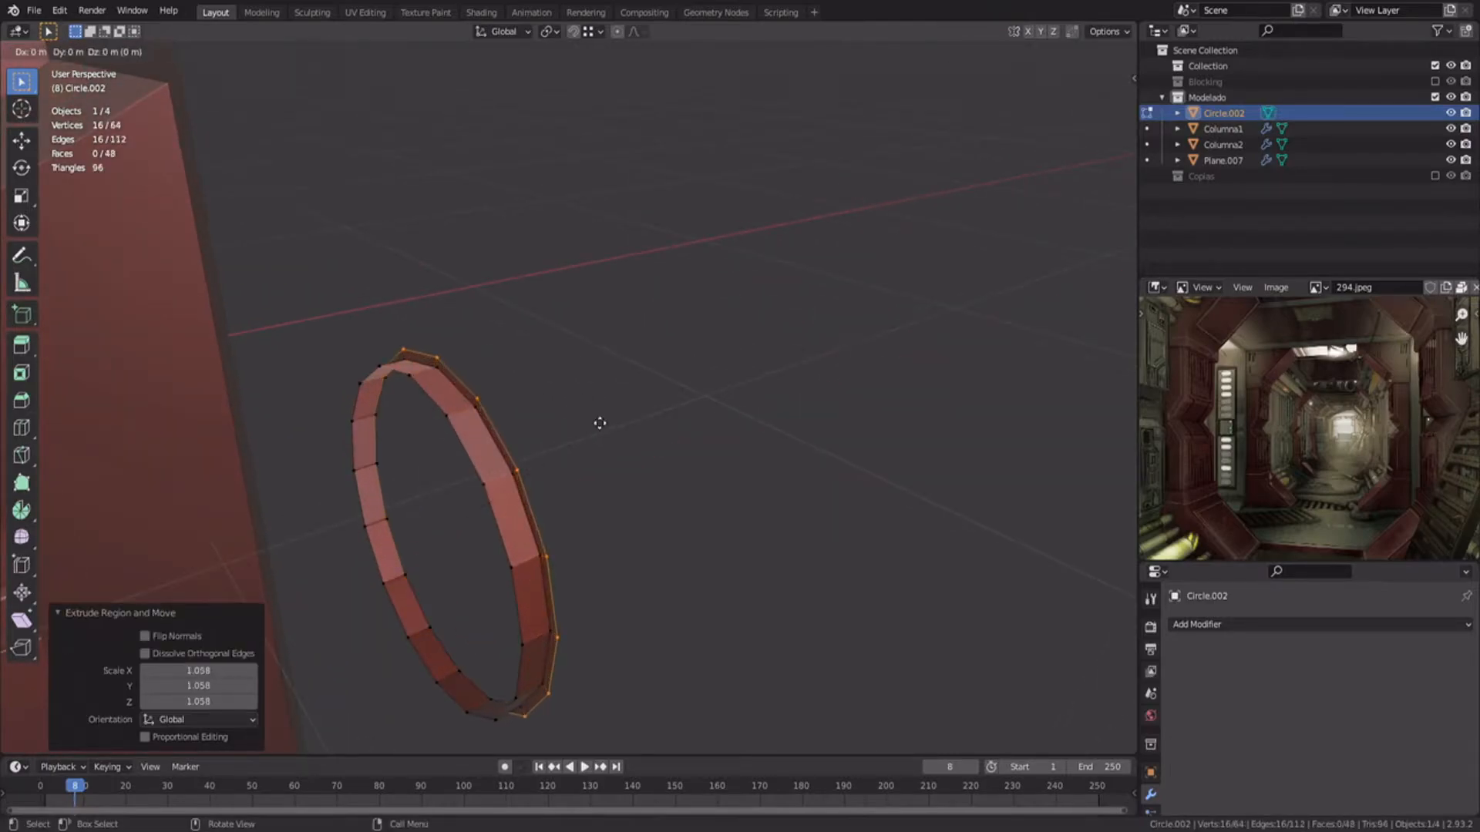
click(632, 410)
Step: Extrude the ring's front edge loop inward at about 0.96 scale and extrude it again along X
middle_drag(493, 397, 655, 331)
alt+click(528, 386)
scroll(659, 329, up, 2)
key(e)
key(s)
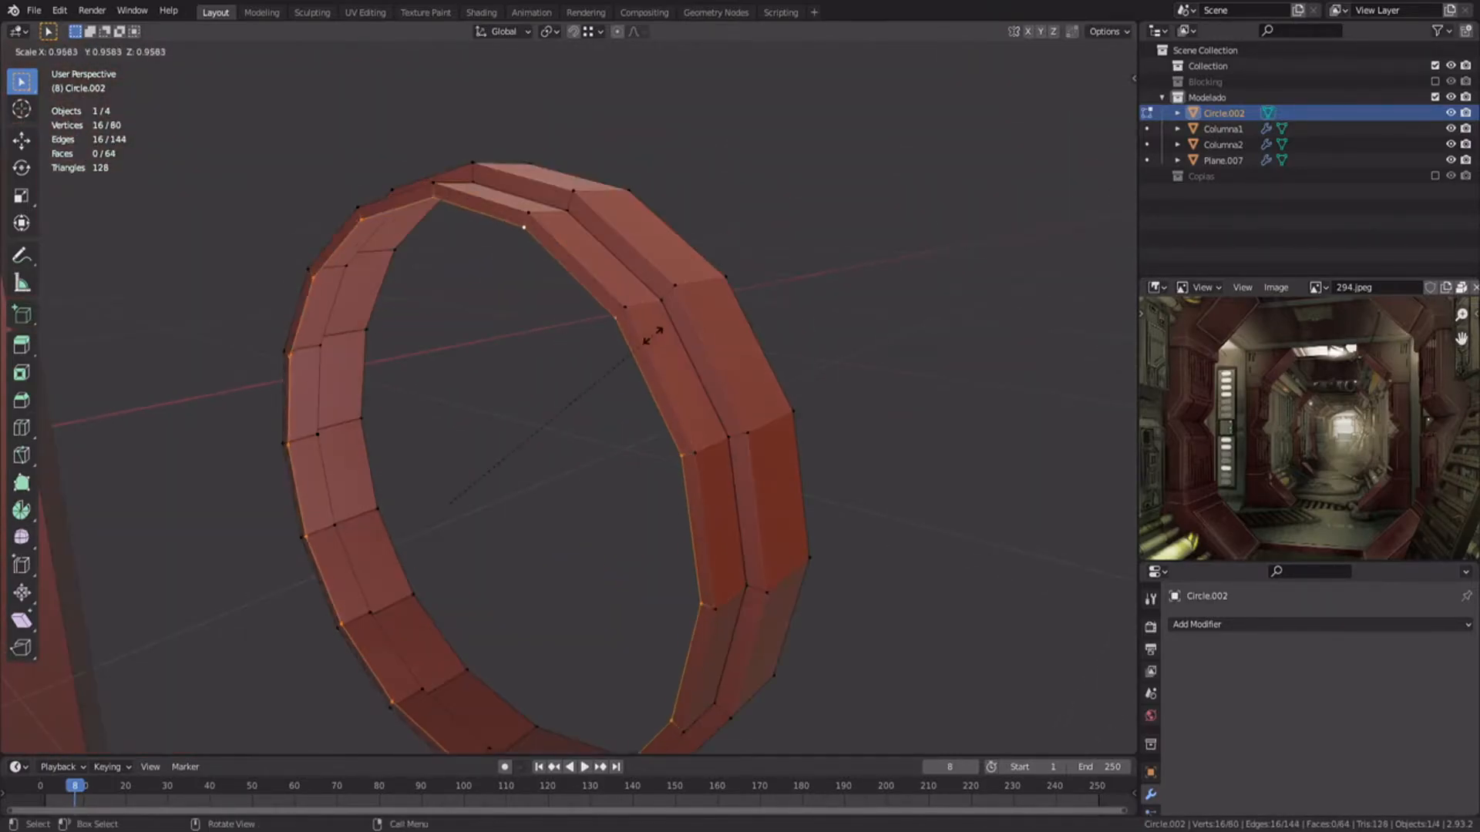
click(647, 339)
key(e)
key(x)
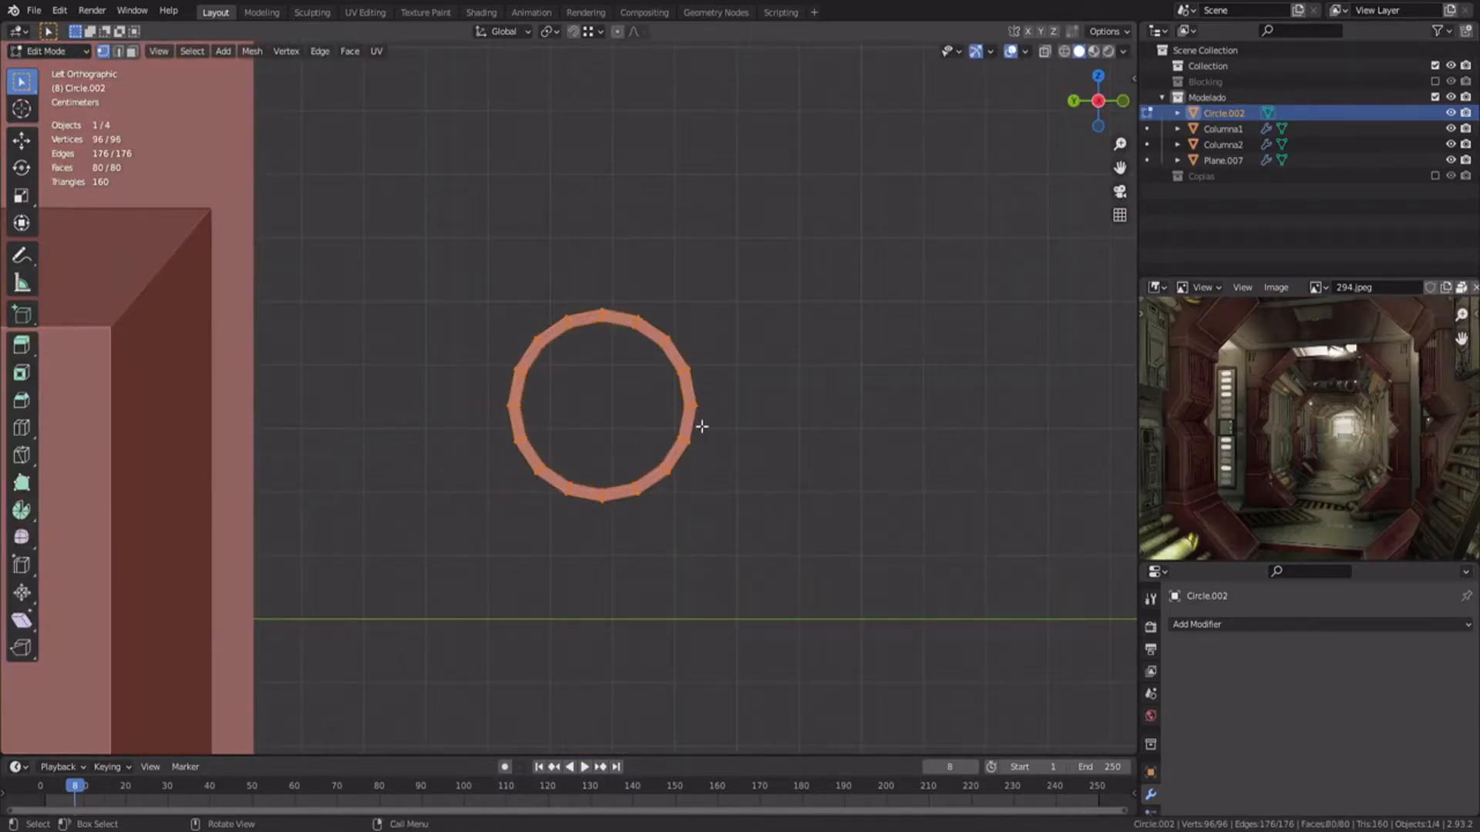
Step: Add an Array modifier to the ring with a count of 3 and a relative X offset of 1.220
click(1197, 624)
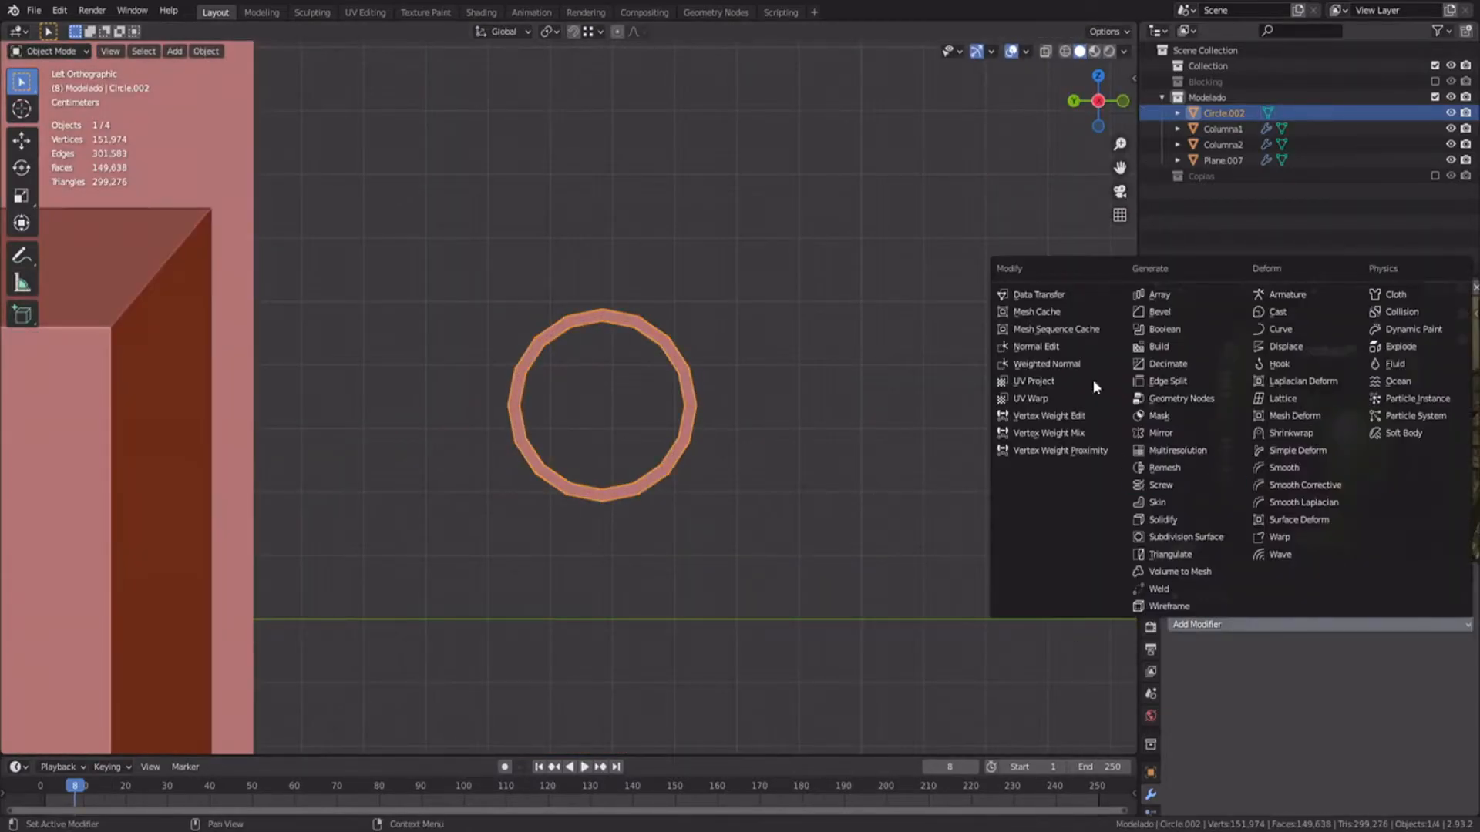
click(1159, 294)
click(1446, 697)
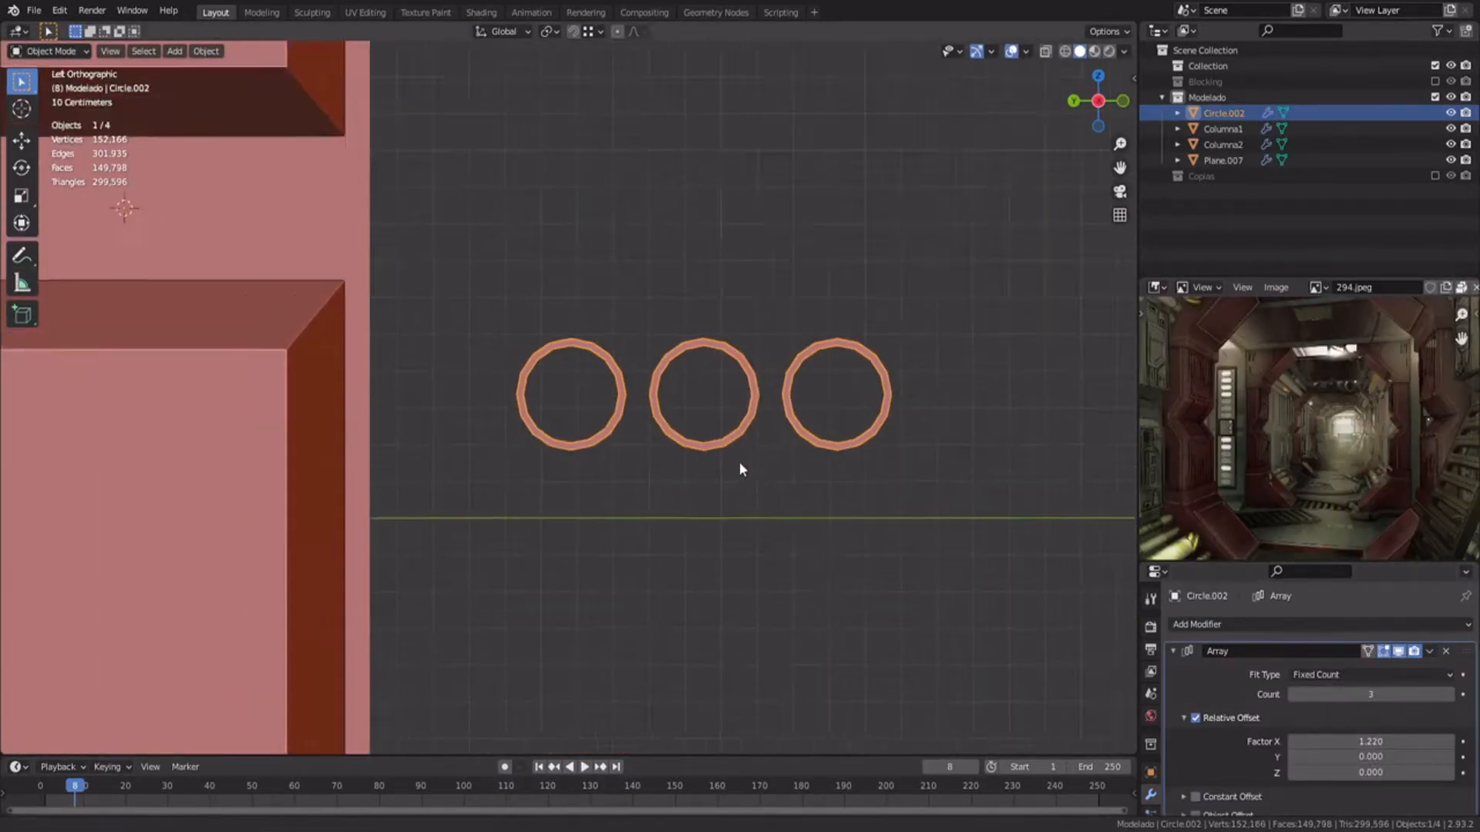
Step: Add a level 2 Subdivision modifier to the arrayed rings
middle_drag(772, 480, 549, 447)
scroll(548, 445, up, 3)
key(ctrl+2)
click(1124, 50)
scroll(598, 383, up, 4)
Step: Cut supporting edge loops around the ring's stepped outer faces to tighten its subdivided edges
key(Tab)
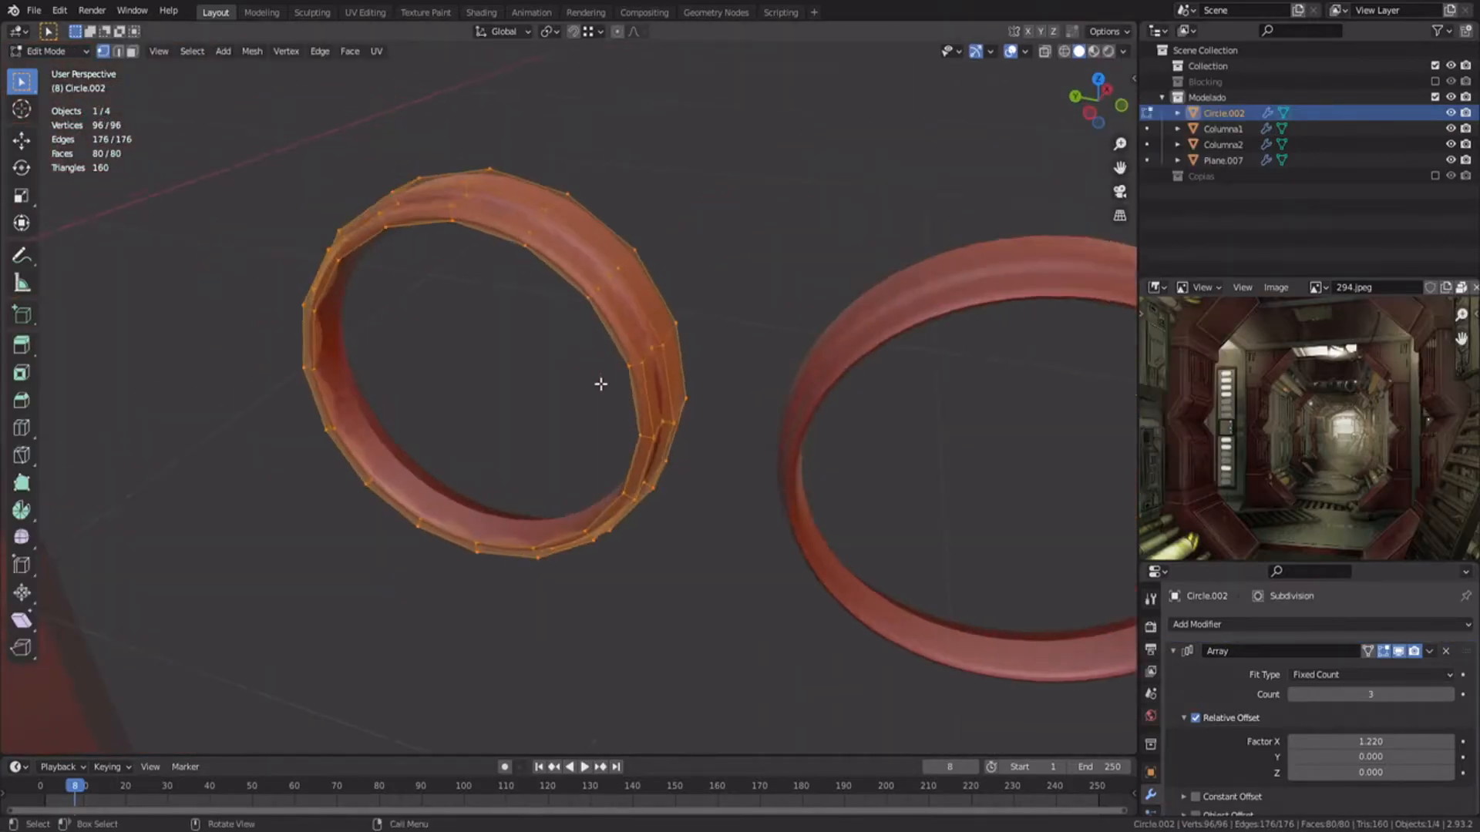
middle_drag(599, 383, 540, 324)
key(ctrl+r)
click(575, 354)
click(559, 364)
key(ctrl+r)
click(663, 308)
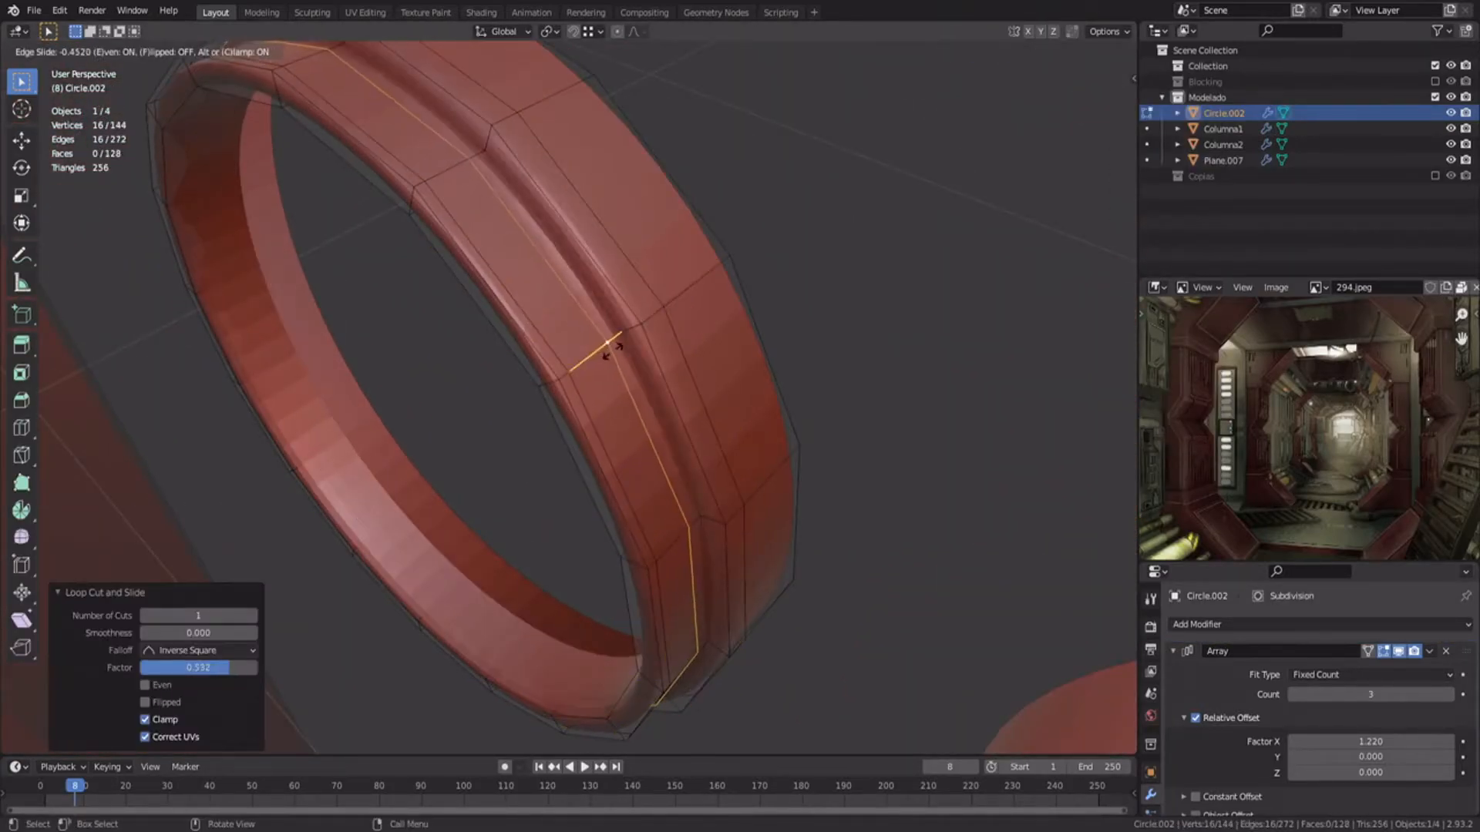
click(609, 344)
shift+middle_drag(390, 299, 467, 338)
click(351, 422)
Step: Hide the Subdivision modifier's effect in the viewport and bevel two of the ring's edge loops, the second about 0.0018 m wide
middle_drag(386, 401, 539, 447)
scroll(511, 456, up, 3)
key(a)
click(1399, 674)
middle_drag(532, 363, 591, 373)
key(ctrl+z)
scroll(591, 373, up, 2)
alt+click(928, 347)
middle_drag(928, 347, 570, 416)
key(ctrl+b)
click(846, 338)
alt+click(529, 436)
key(ctrl+b)
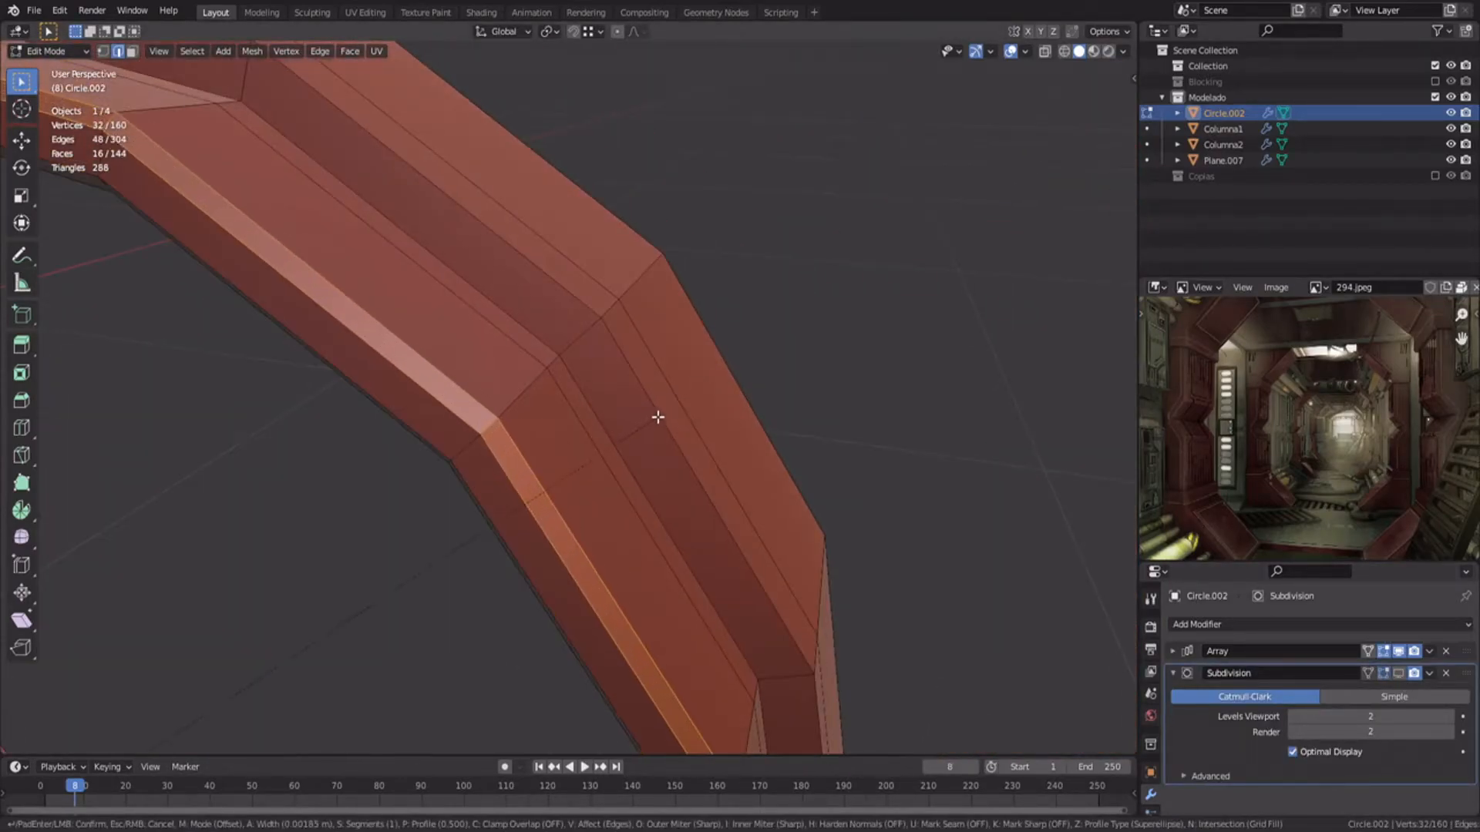
click(660, 417)
Step: Show the Subdivision modifier's effect in the viewport again and return to Object Mode in the left view
click(1399, 674)
key(Tab)
scroll(514, 420, down, 5)
right_click(515, 420)
key(Escape)
key(ctrl+KP_3)
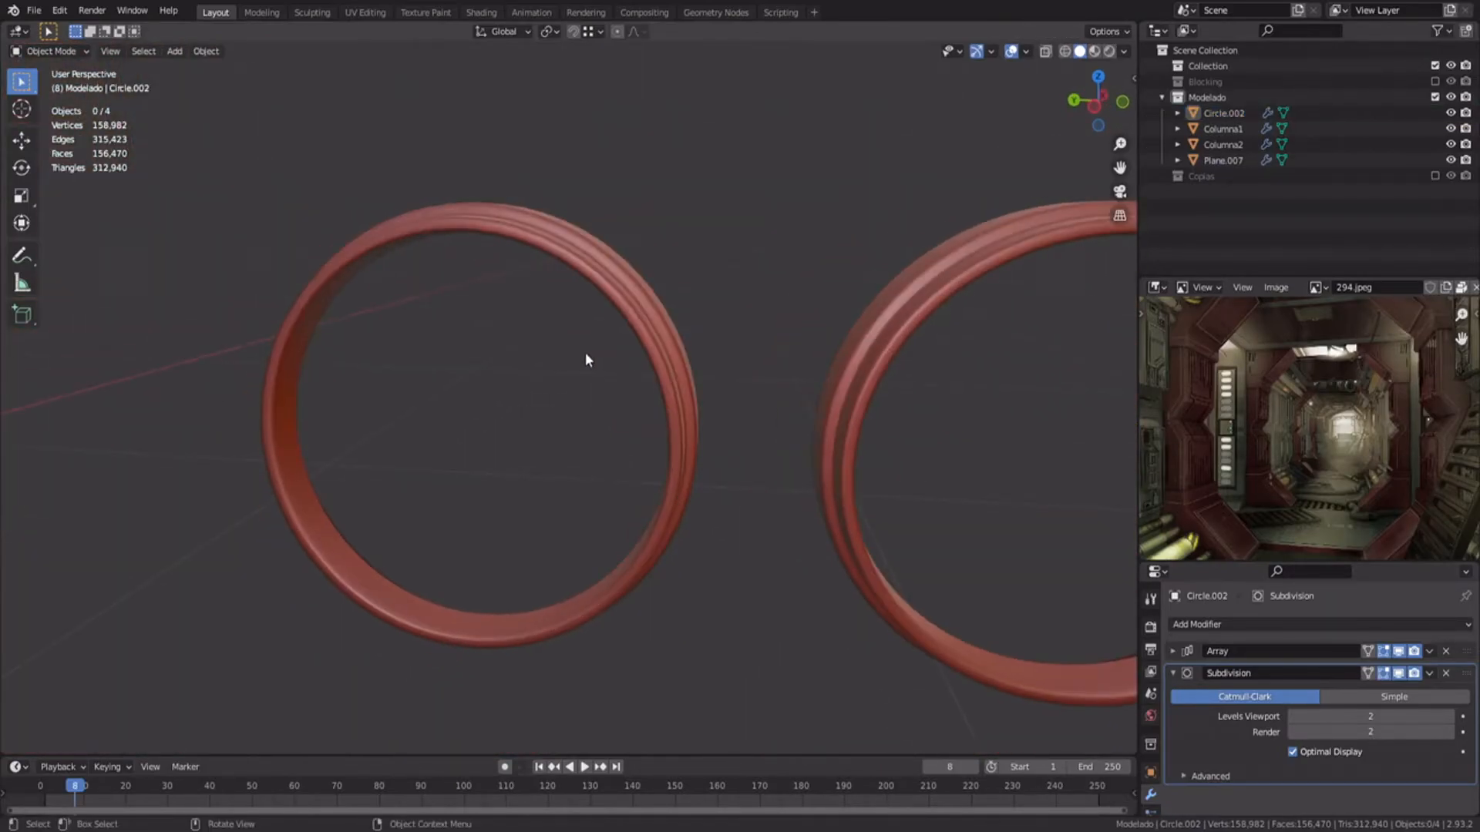
Step: Add a 16-vertex circle to the mesh at the ring's centre and scale it to fit the ring's inner opening
key(Tab)
alt+click(591, 293)
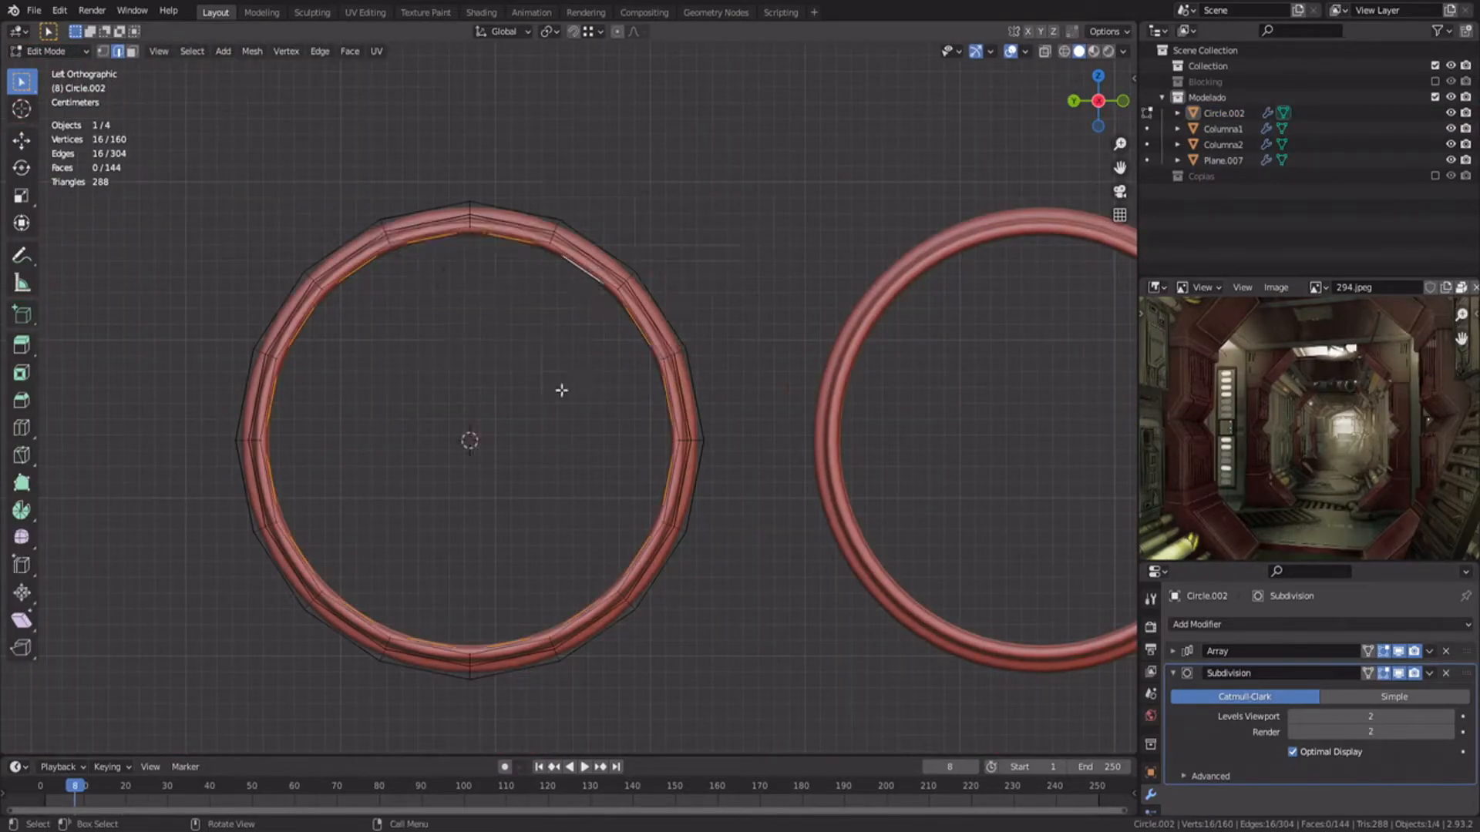
key(shift+a)
click(544, 418)
click(548, 476)
key(s)
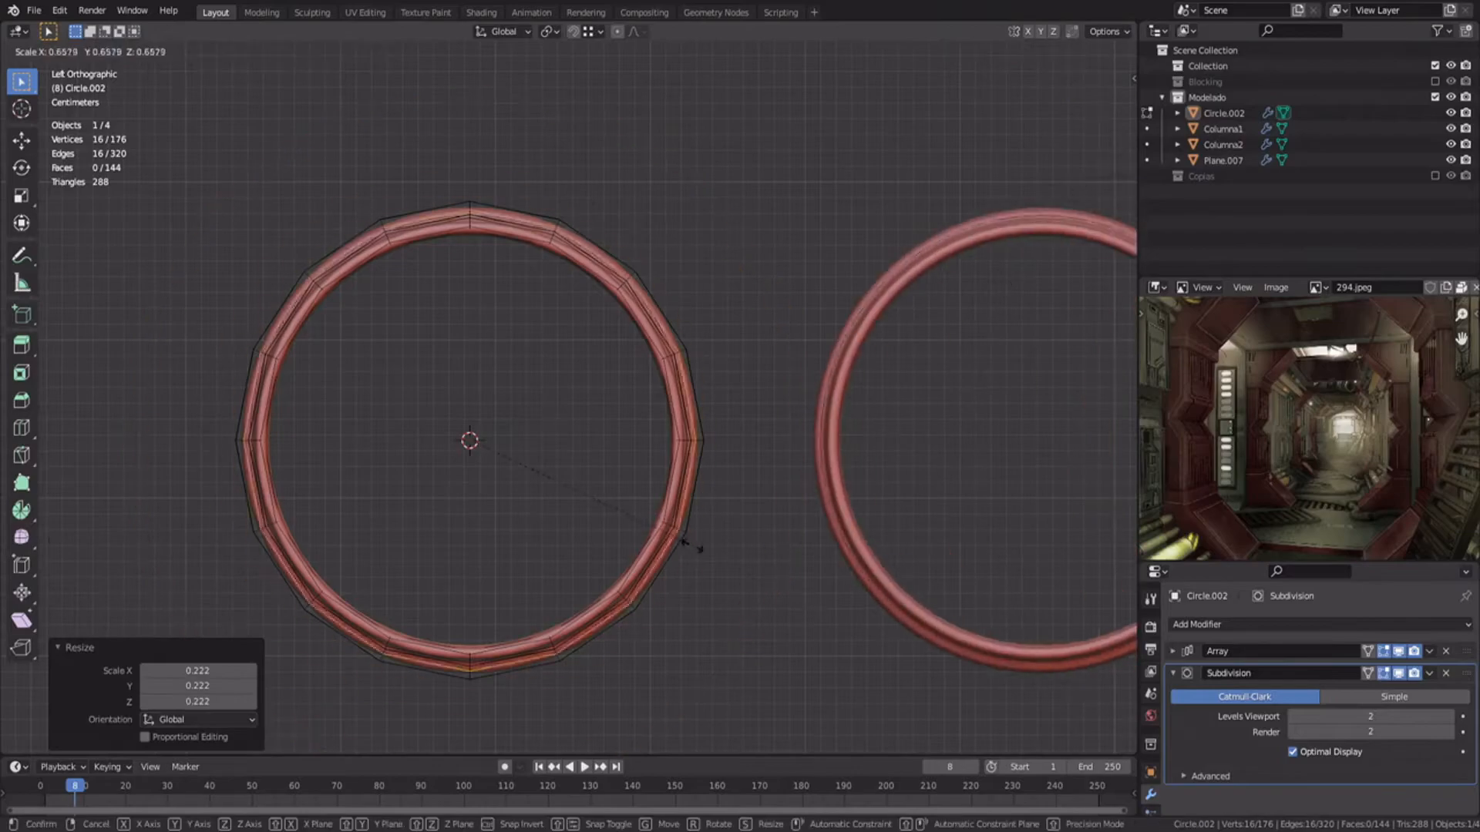
click(672, 538)
Step: Move the inner circle about 0.017 m along X and extrude its edge about 0.0046 m along negative X
middle_drag(423, 471, 522, 512)
scroll(522, 512, up, 2)
key(g)
key(x)
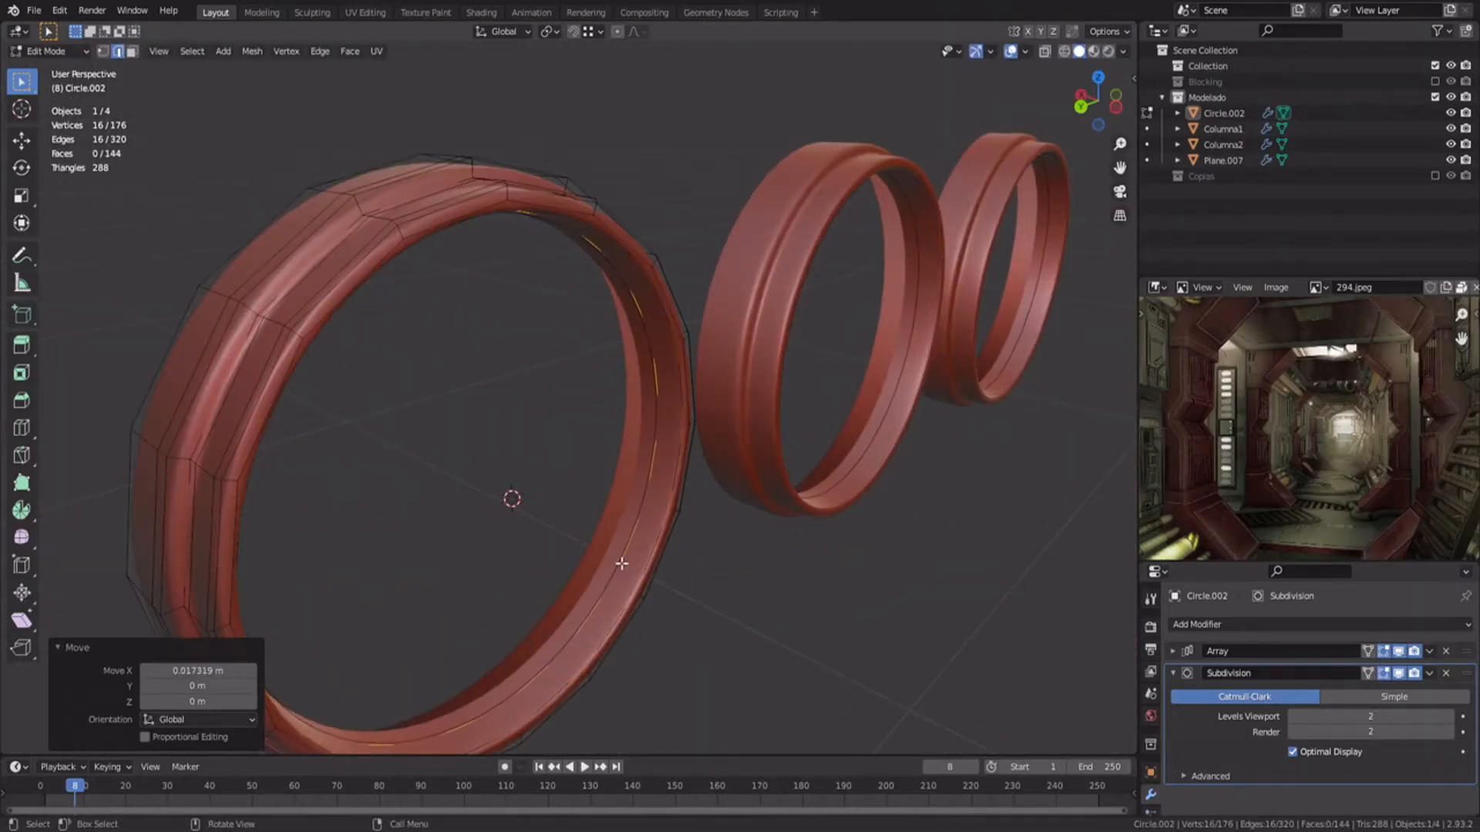
click(727, 532)
key(e)
key(x)
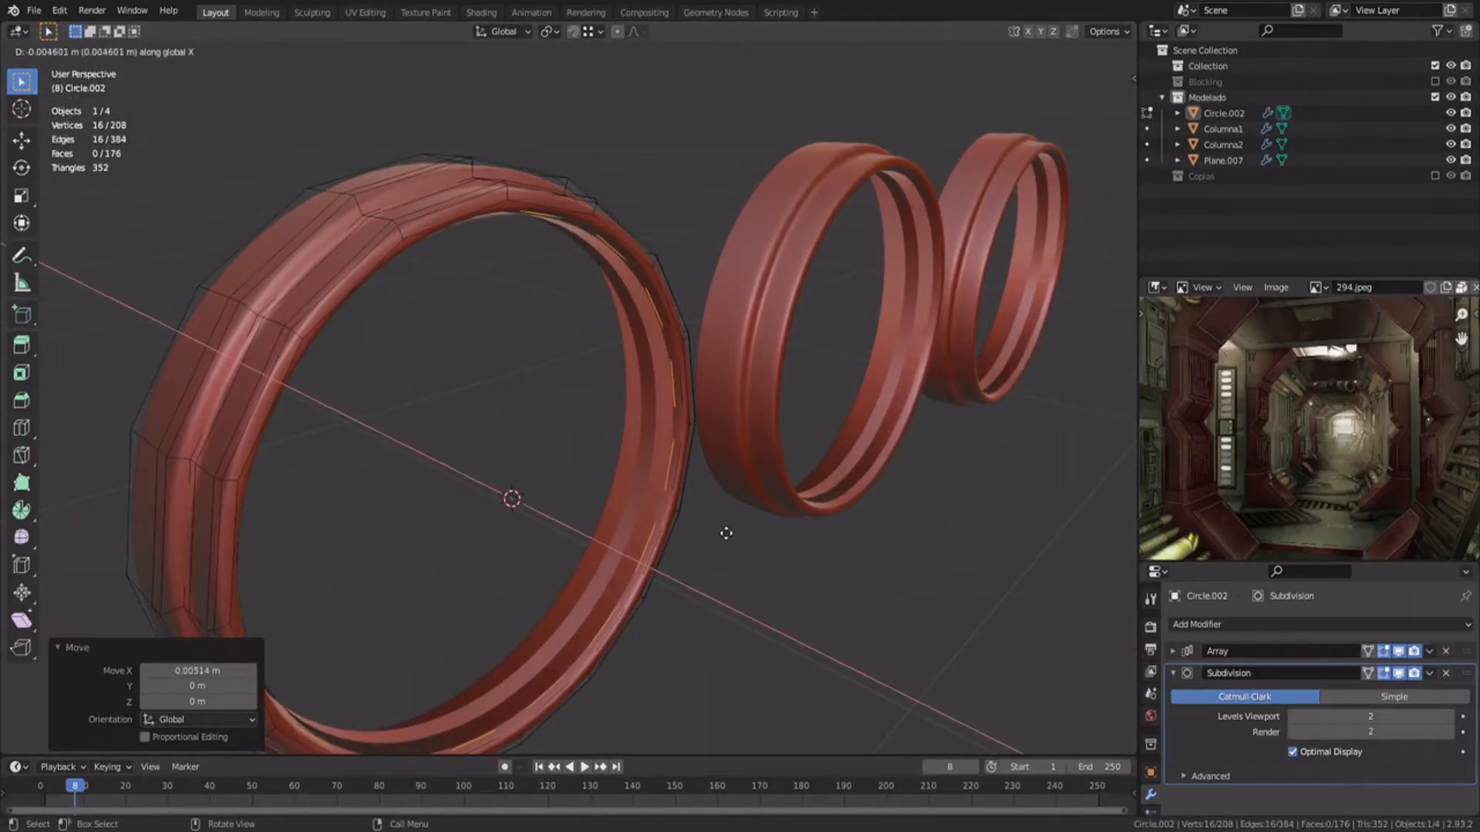
click(726, 532)
Step: Extrude the inner edge loop inward twice and close the disc's centre with a grid fill of span 4
key(e)
key(s)
click(731, 481)
key(e)
key(s)
click(648, 522)
key(ctrl+f)
click(644, 675)
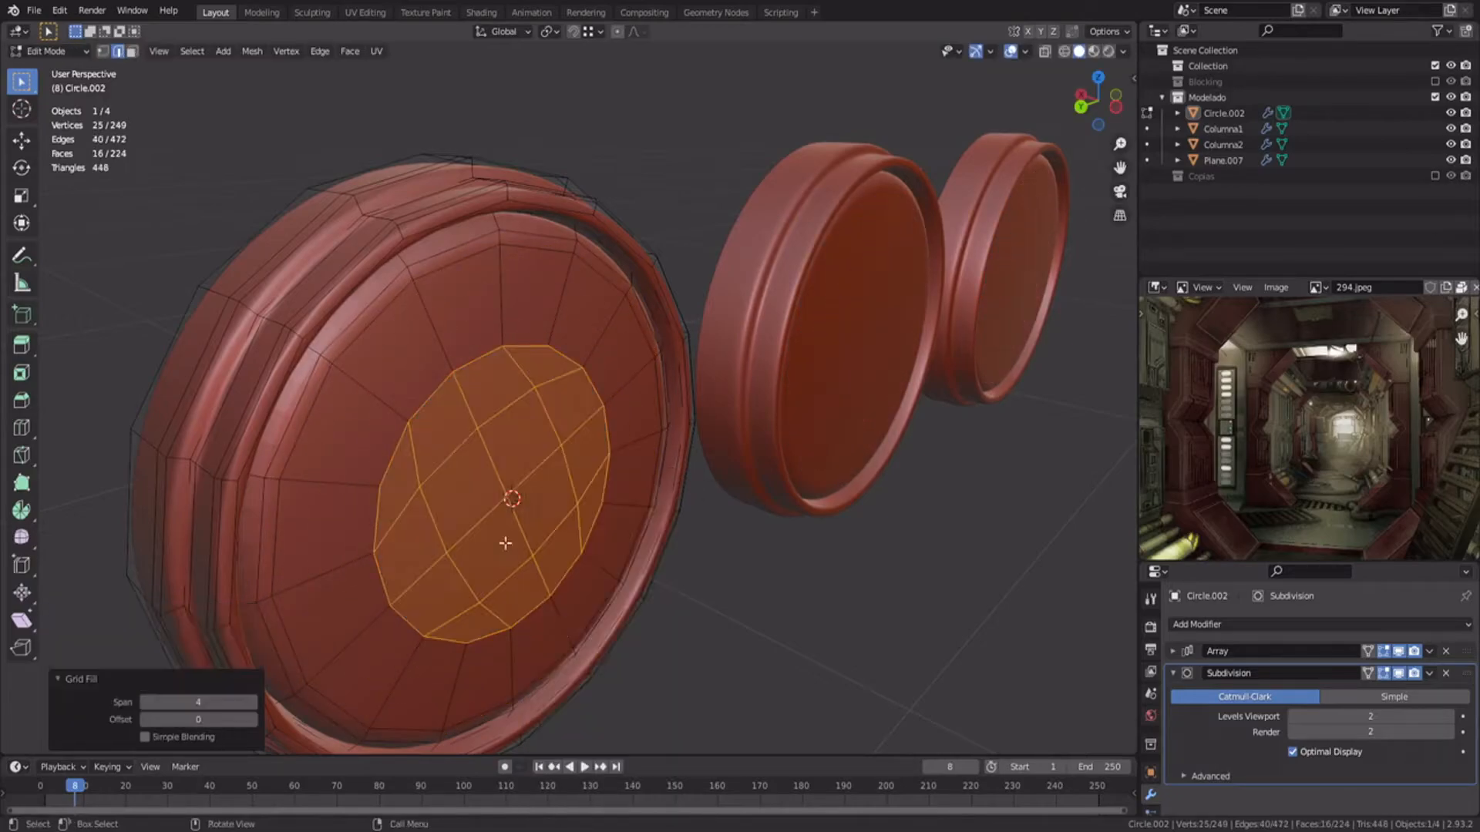
Step: Add loop cuts around the inner disc's face and rim, hiding the outer ring for access and revealing it again
middle_drag(509, 545, 432, 494)
key(ctrl+r)
click(419, 307)
click(420, 308)
click(678, 181)
key(l)
key(h)
middle_drag(608, 229, 554, 418)
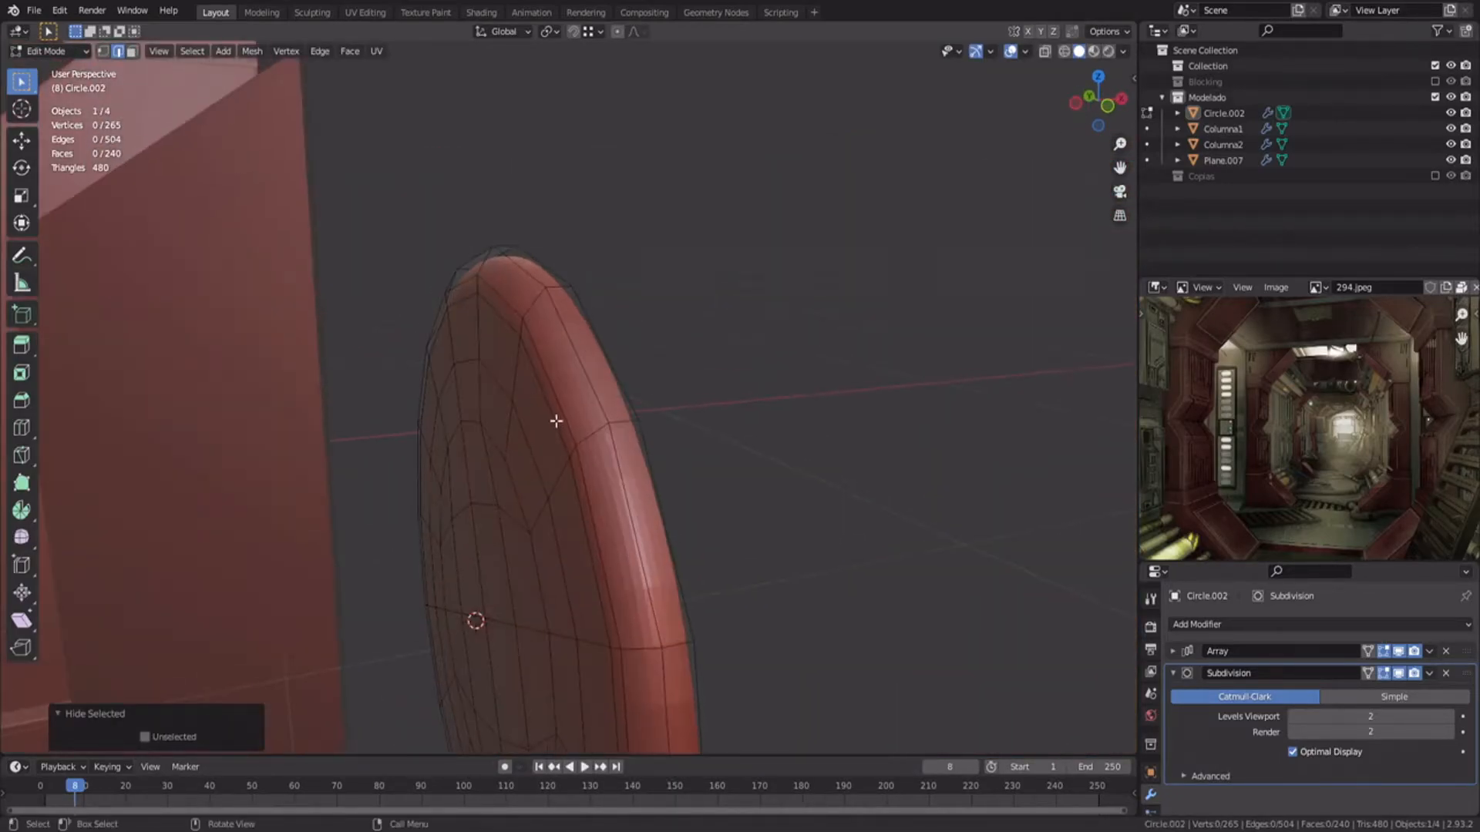
click(721, 414)
key(alt+h)
Step: Return to Object Mode and shade the circular detail smooth
key(Tab)
middle_drag(687, 410, 557, 425)
click(557, 426)
right_click(557, 425)
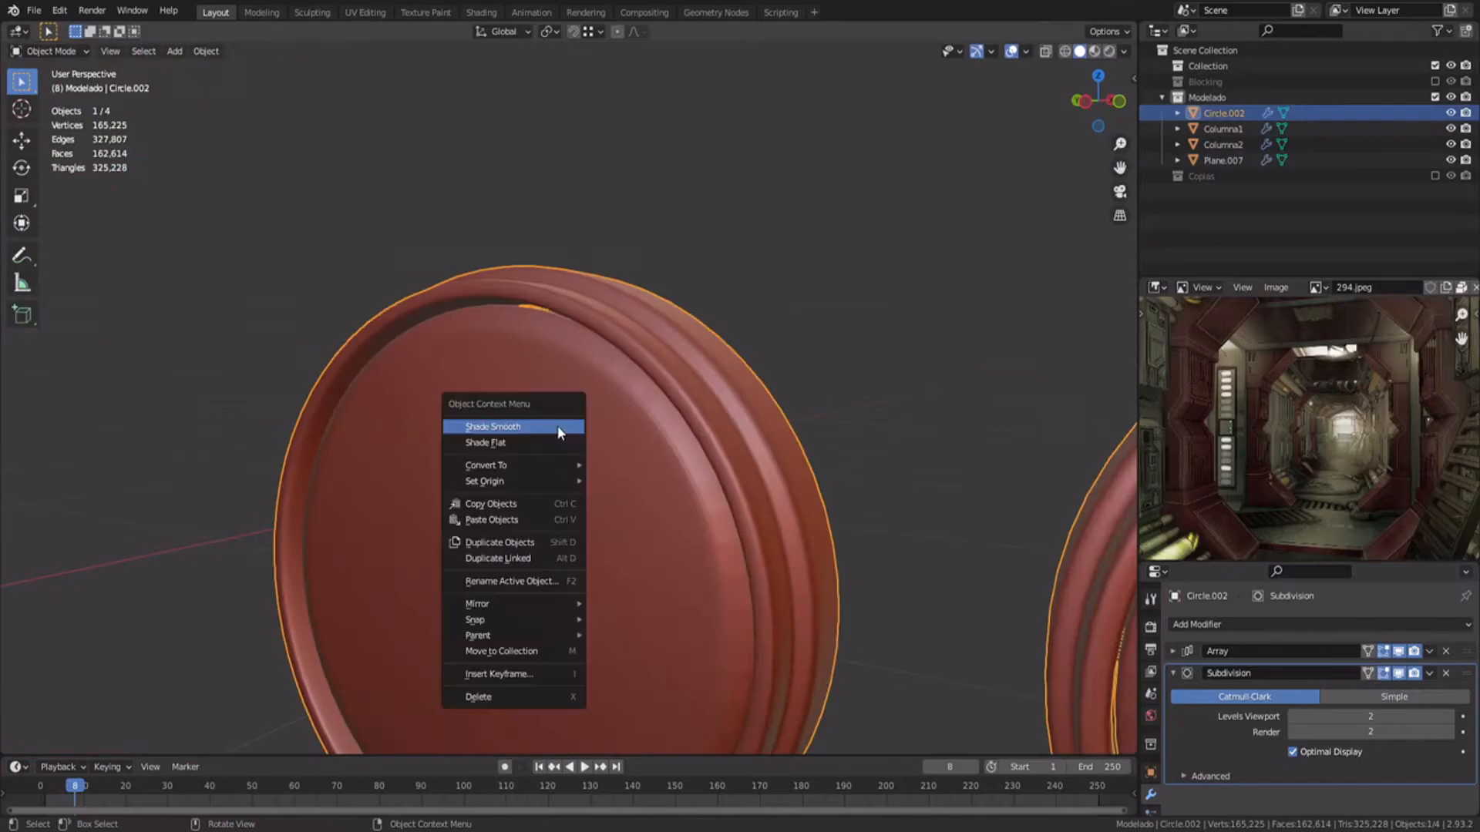
click(557, 425)
Step: In the left view, select the whole inner disc of the circular detail and scale it up slightly inside its ring
scroll(729, 385, down, 6)
key(ctrl+KP_3)
click(654, 400)
key(Tab)
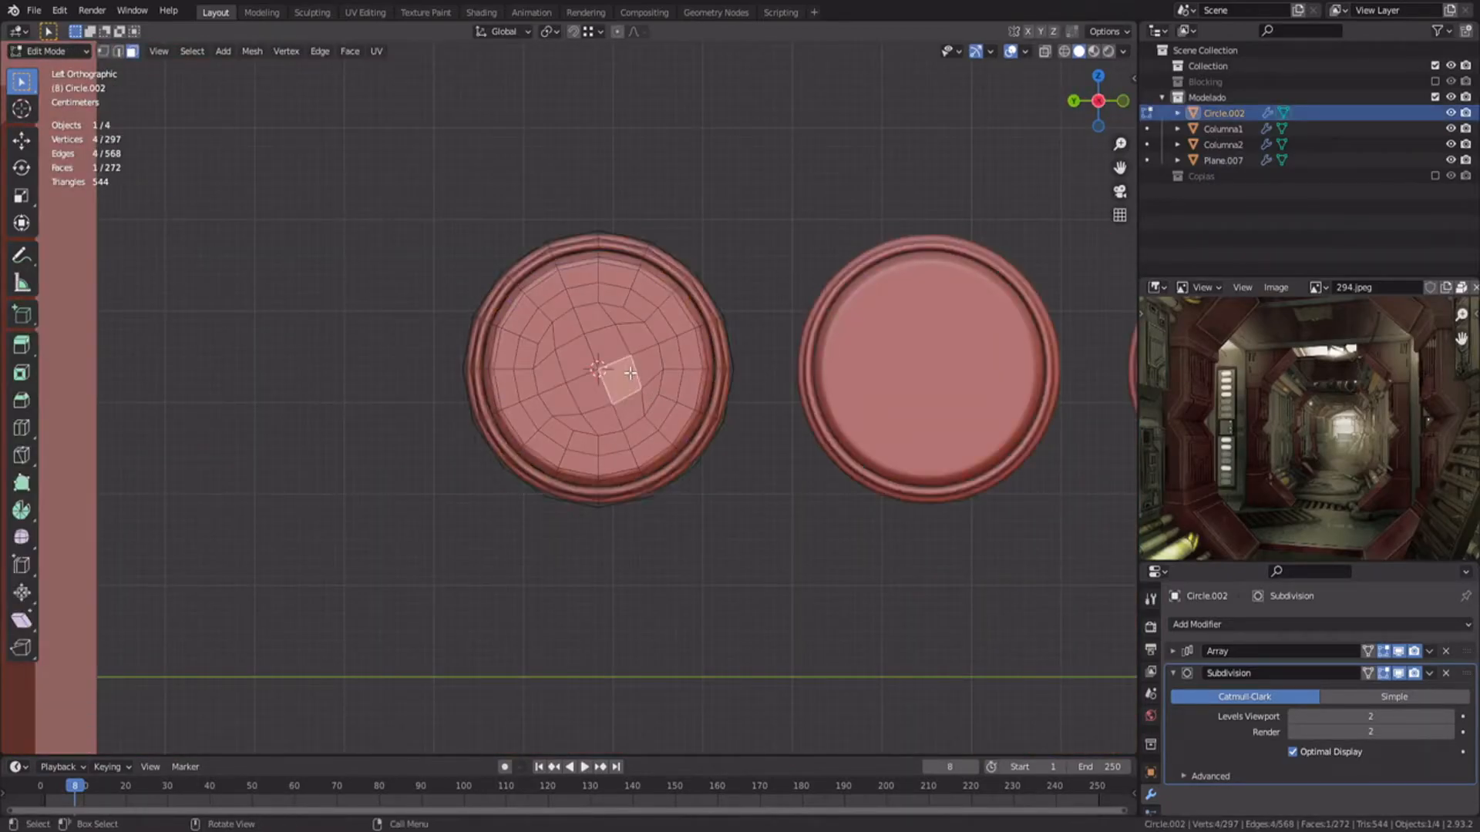
key(l)
key(s)
right_click(831, 364)
click(830, 364)
click(646, 373)
key(l)
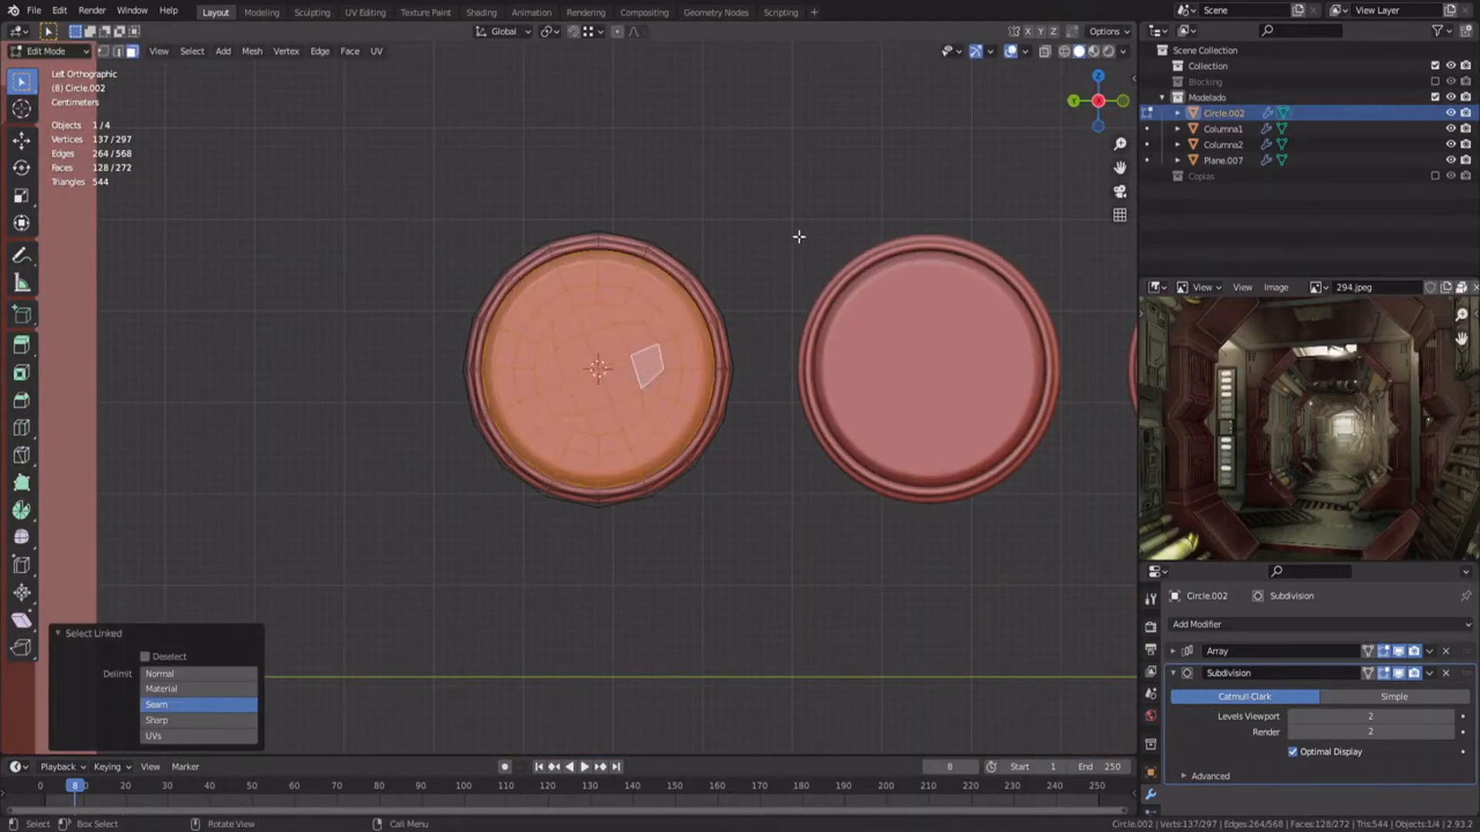
key(s)
click(820, 209)
key(Tab)
click(506, 503)
scroll(505, 503, down, 5)
middle_drag(506, 503, 474, 379)
key(ctrl+KP_3)
click(553, 328)
key(Tab)
key(shift+d)
key(z)
click(566, 455)
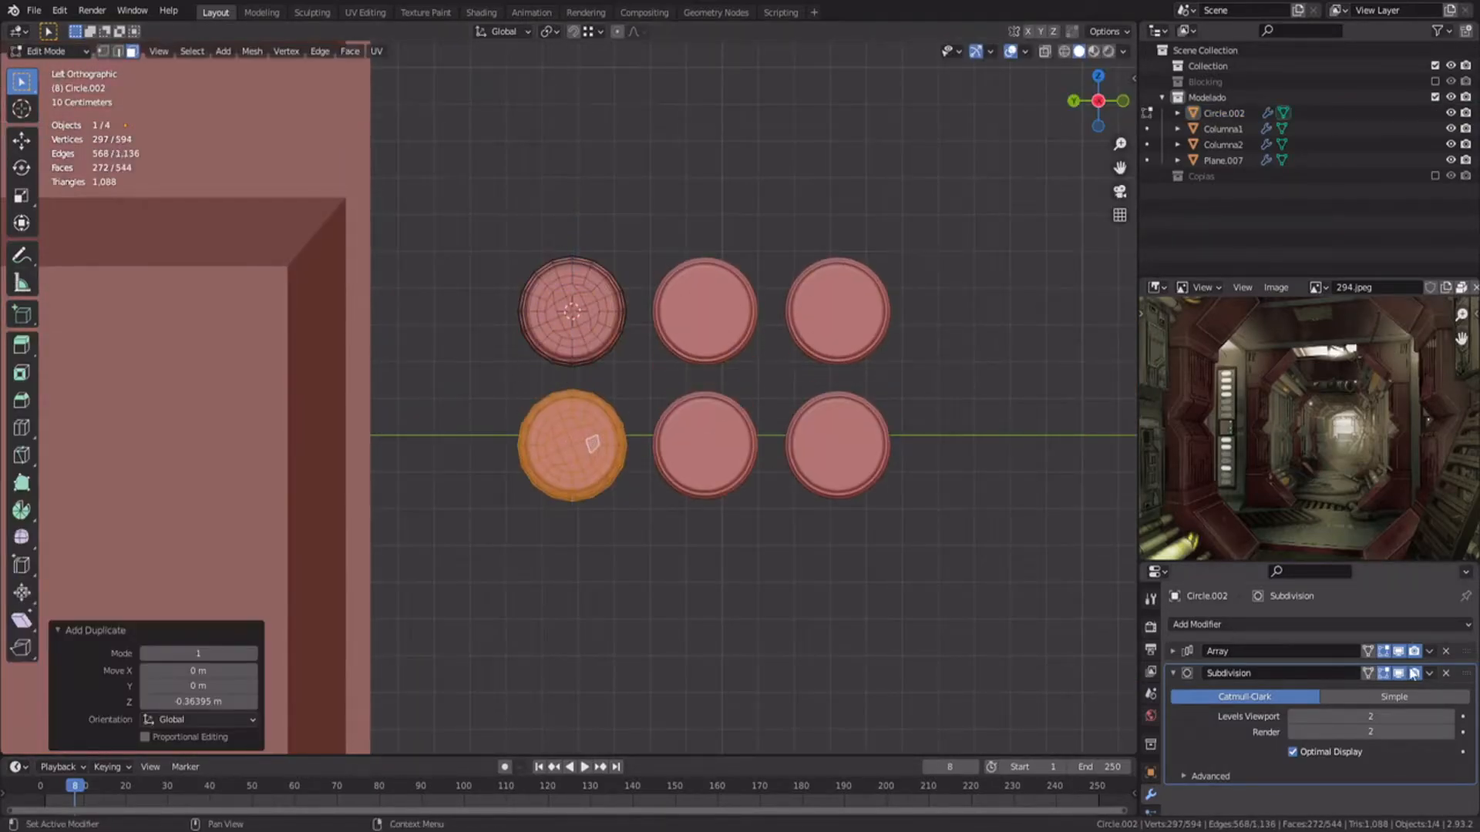
click(1446, 652)
scroll(743, 539, up, 3)
key(ctrl+z)
key(ctrl+z)
Step: Give the circular detail an Array modifier placed above Subdivision, with a count of 3 and a relative offset X factor of 1.360
click(740, 509)
key(Tab)
click(743, 511)
click(1200, 625)
click(1150, 291)
scroll(881, 400, down, 1)
shift+middle_drag(881, 400, 768, 415)
click(1169, 673)
drag(1467, 652, 1466, 677)
click(1174, 653)
click(1449, 695)
drag(1358, 740, 1381, 740)
Step: Duplicate the row of circles downward along Z and remove the Array modifier from the copy
click(549, 315)
key(shift+d)
key(z)
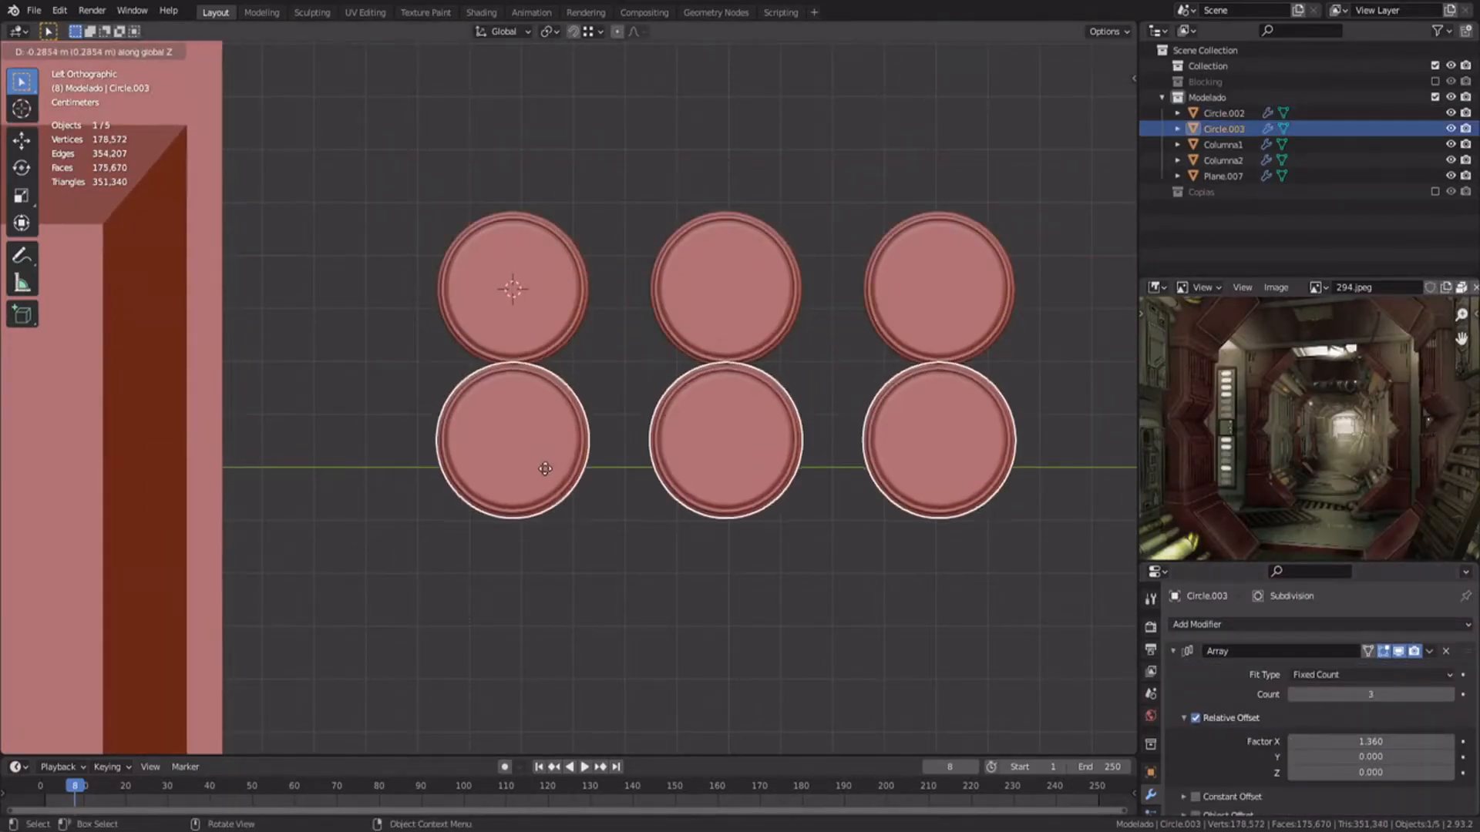
click(545, 515)
click(1447, 652)
Step: Move the copied circle's mesh about 0.41 m along negative Y so it sits below the row's middle circle
key(Tab)
key(g)
key(y)
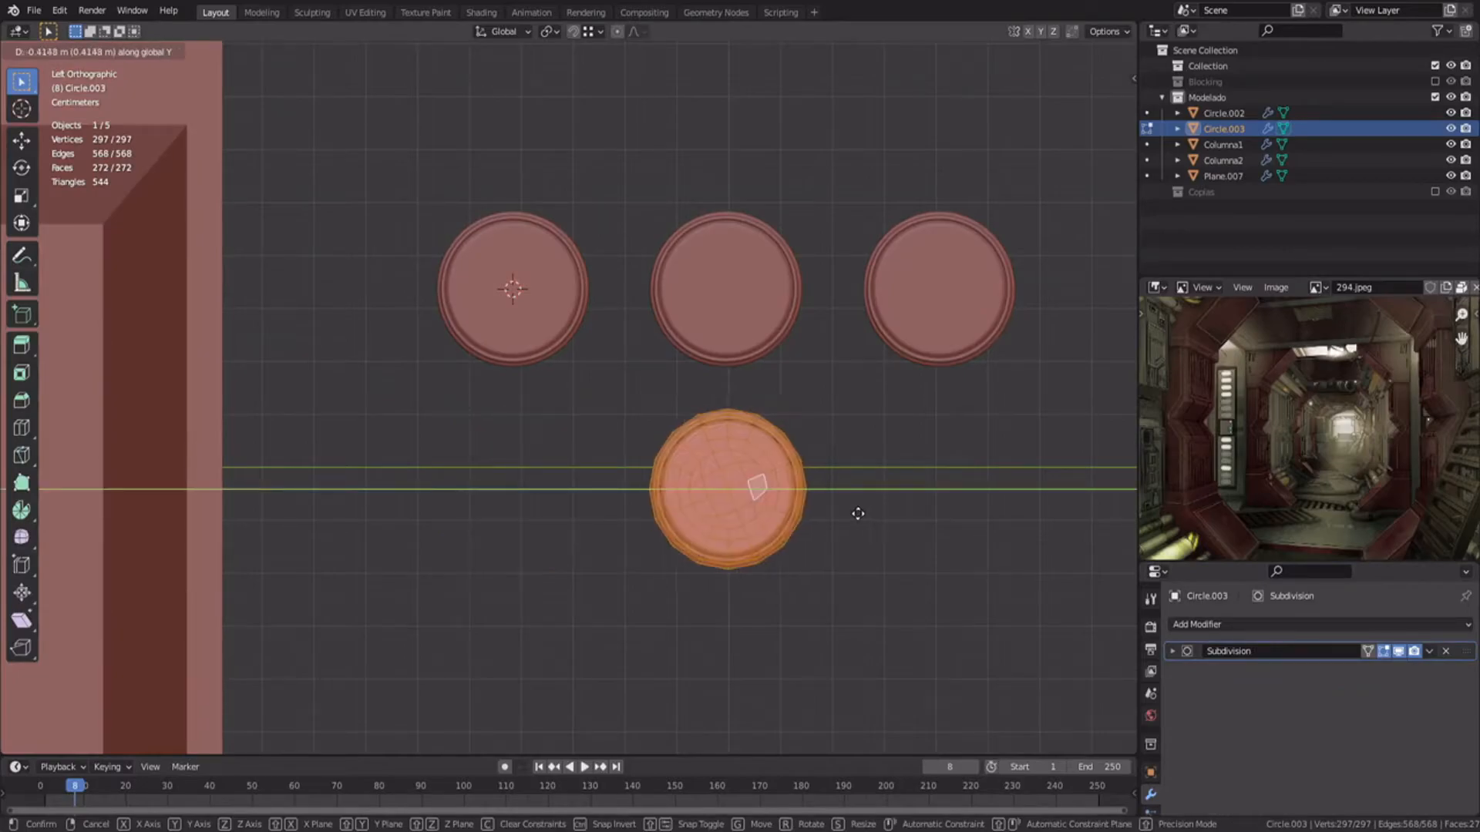
click(856, 513)
Step: Shift the lower circle's inner disc slightly along X within its ring and save the file
middle_drag(590, 397, 664, 429)
key(alt+a)
scroll(672, 448, up, 6)
key(l)
key(g)
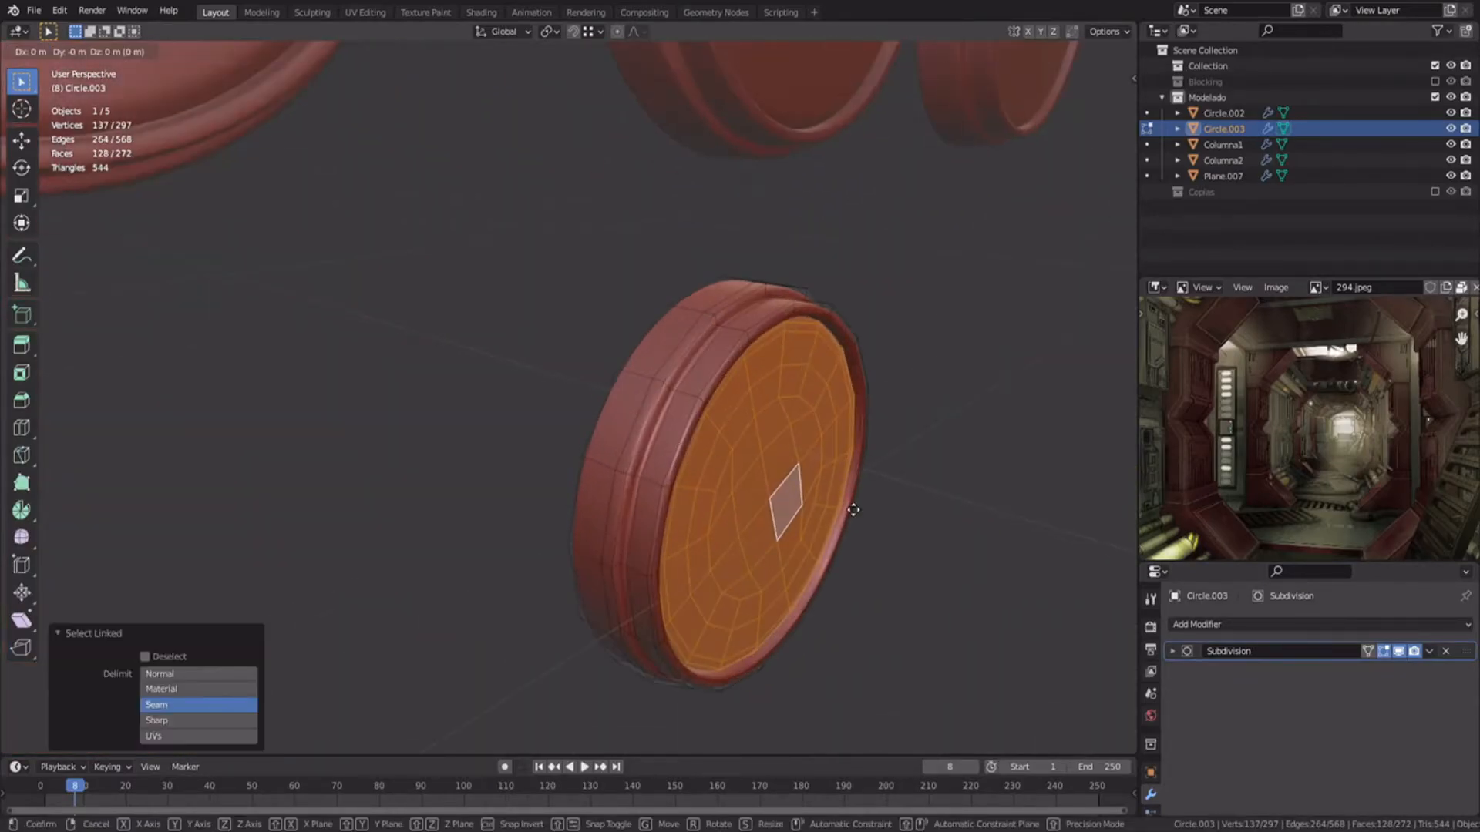
key(x)
click(837, 511)
key(Tab)
scroll(727, 534, down, 6)
click(728, 534)
key(ctrl+s)
Step: Place the 3D cursor above the row of circles in the left view and add a plane there, aligned to the view
middle_drag(837, 509, 696, 528)
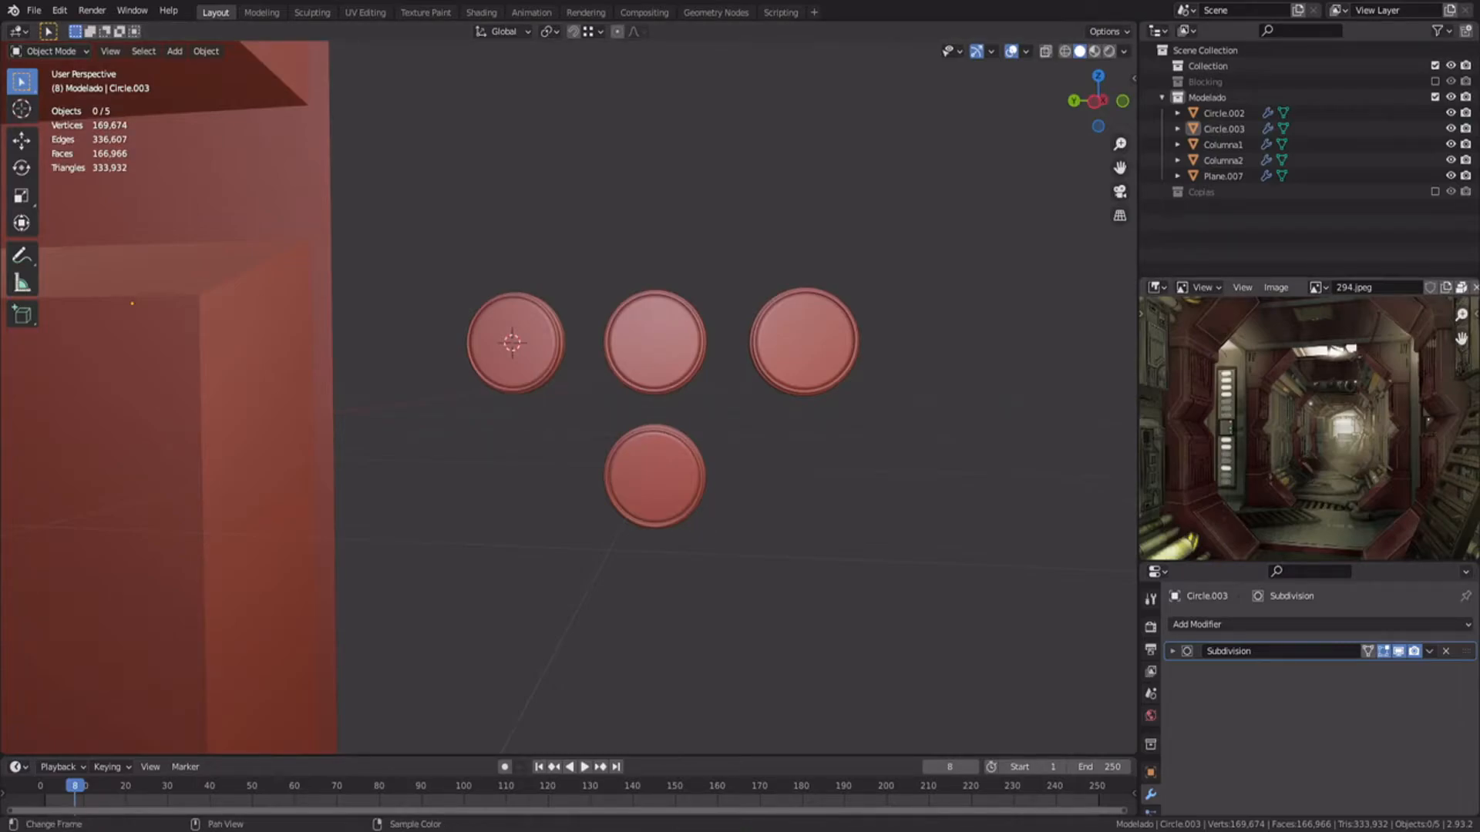
scroll(611, 397, down, 3)
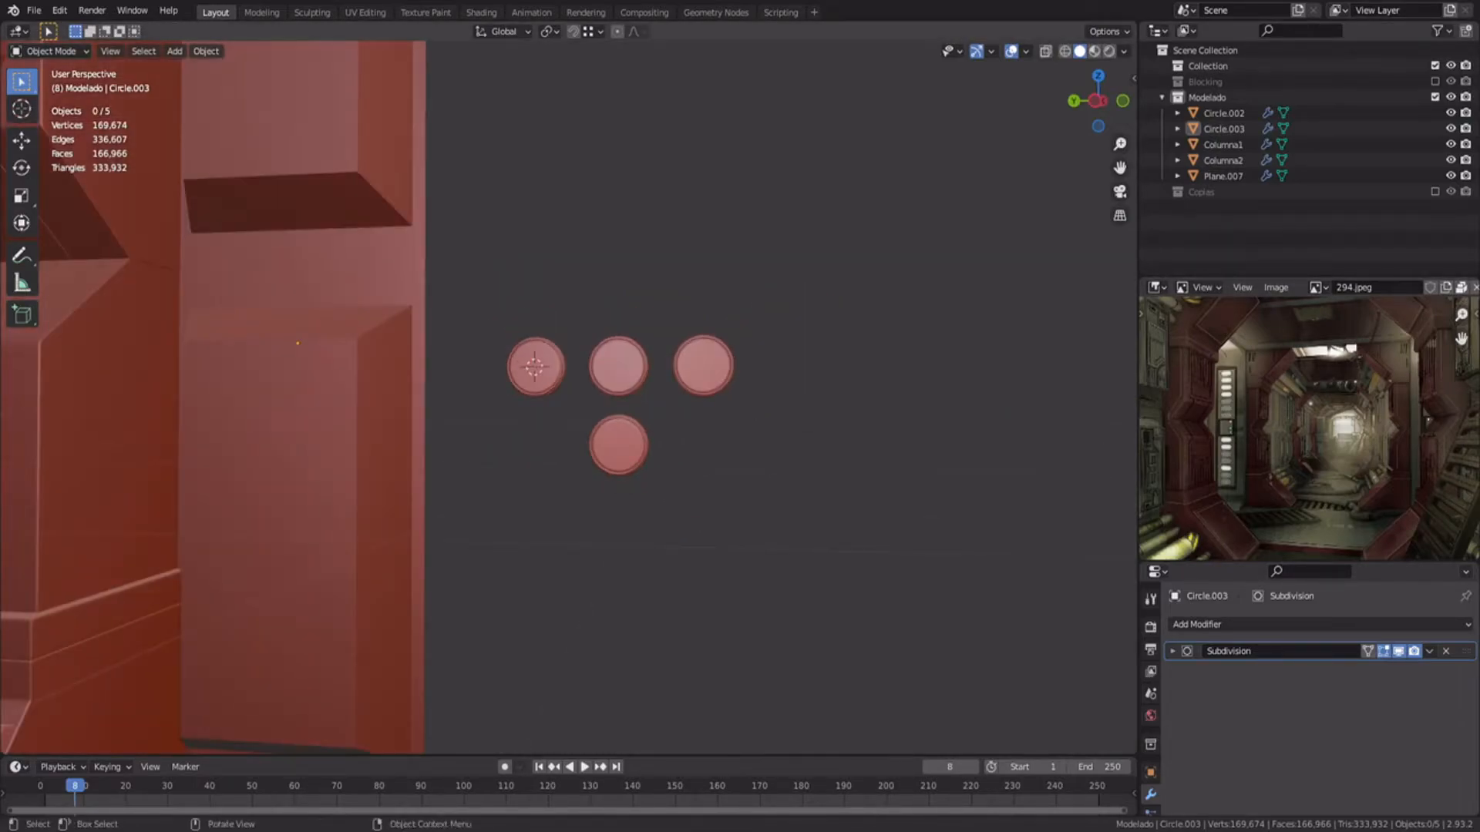
key(ctrl+KP_3)
scroll(601, 231, up, 3)
shift+middle_drag(590, 229, 527, 406)
scroll(532, 397, up, 1)
shift+right_click(600, 297)
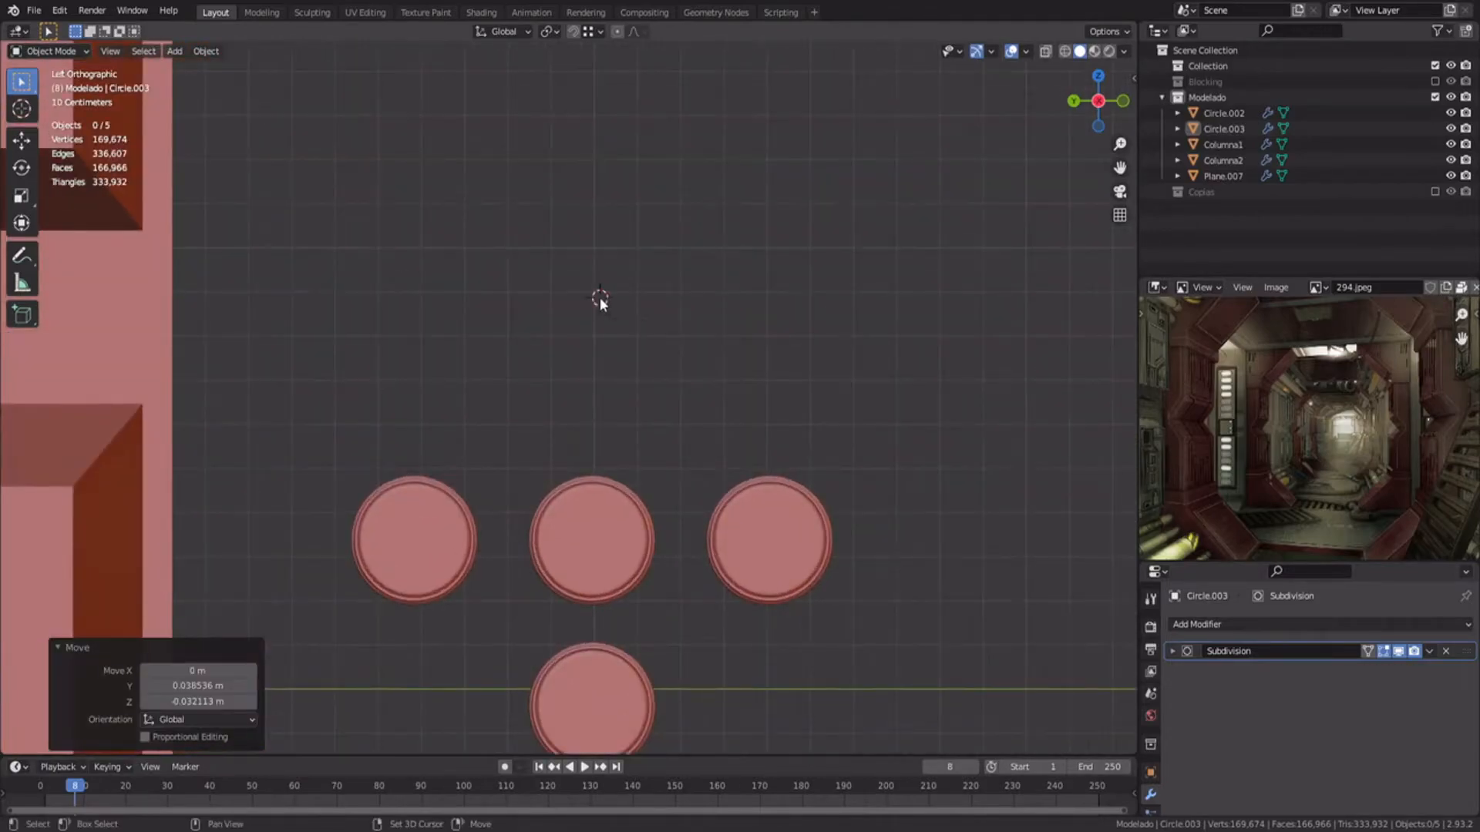
key(shift+a)
click(651, 300)
click(199, 639)
click(199, 671)
Step: Scale the new plane's mesh to 0.357 and move it about 0.19 m along negative Y
key(1)
key(ctrl+z)
key(1)
key(ctrl+z)
key(Tab)
key(s)
click(721, 424)
key(g)
key(y)
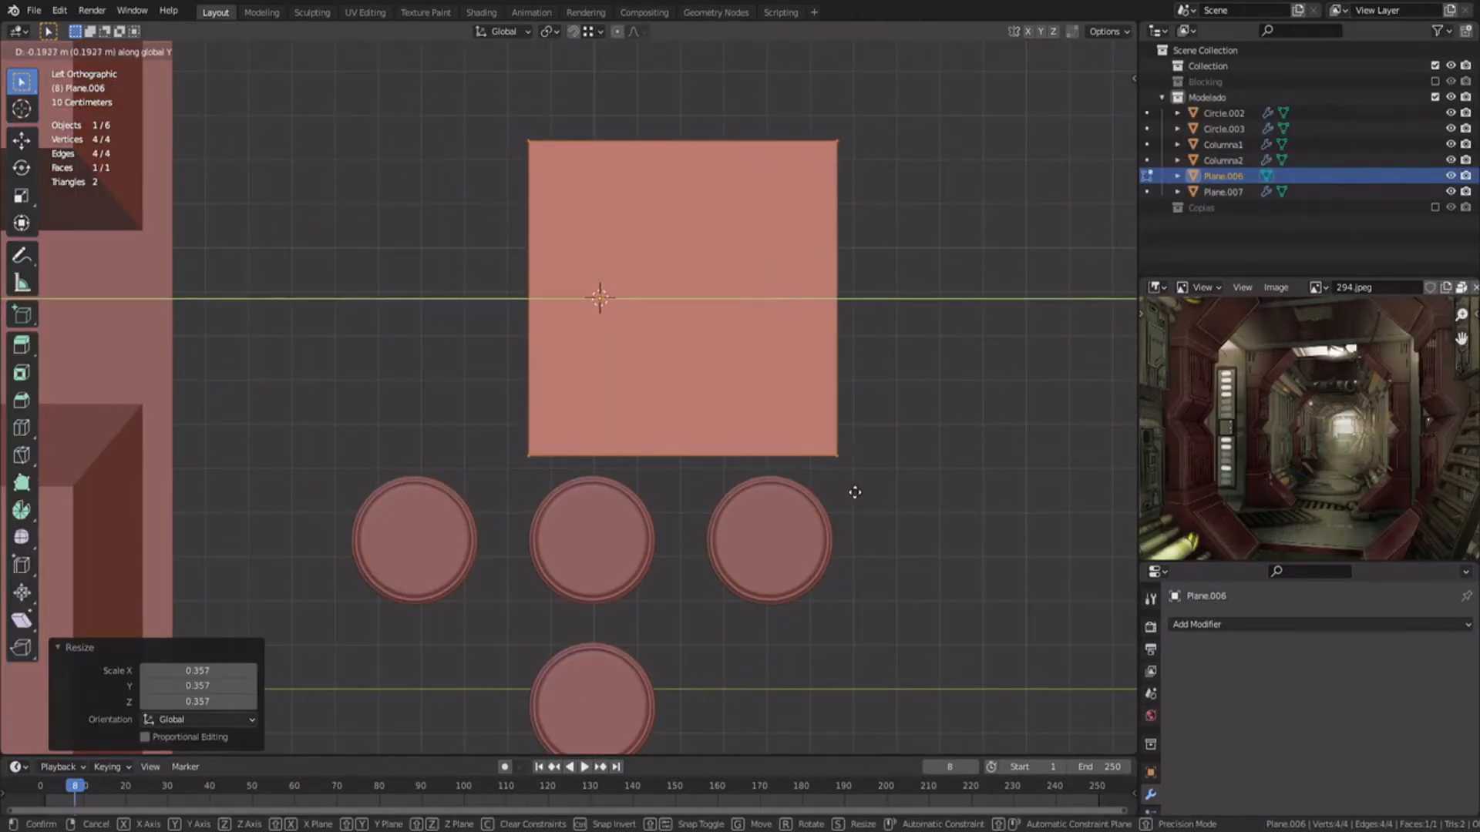
click(853, 492)
Step: Subdivide the plane into four faces and inset them
shift+middle_drag(870, 447, 822, 487)
shift+middle_drag(734, 275, 728, 346)
scroll(727, 346, up, 1)
key(a)
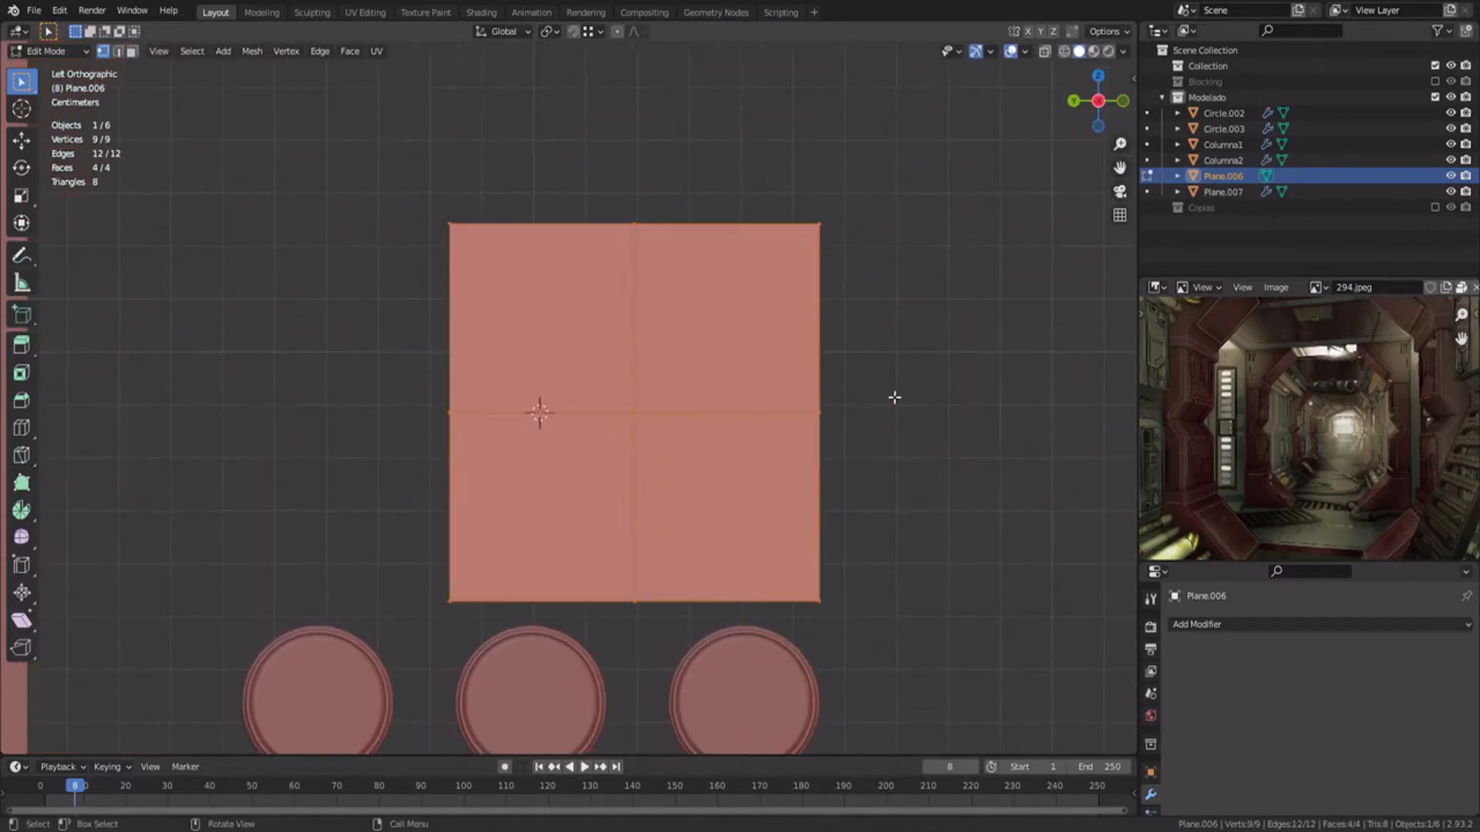
click(881, 397)
key(i)
click(848, 391)
right_click(848, 392)
mouse_move(842, 77)
click(894, 92)
key(s)
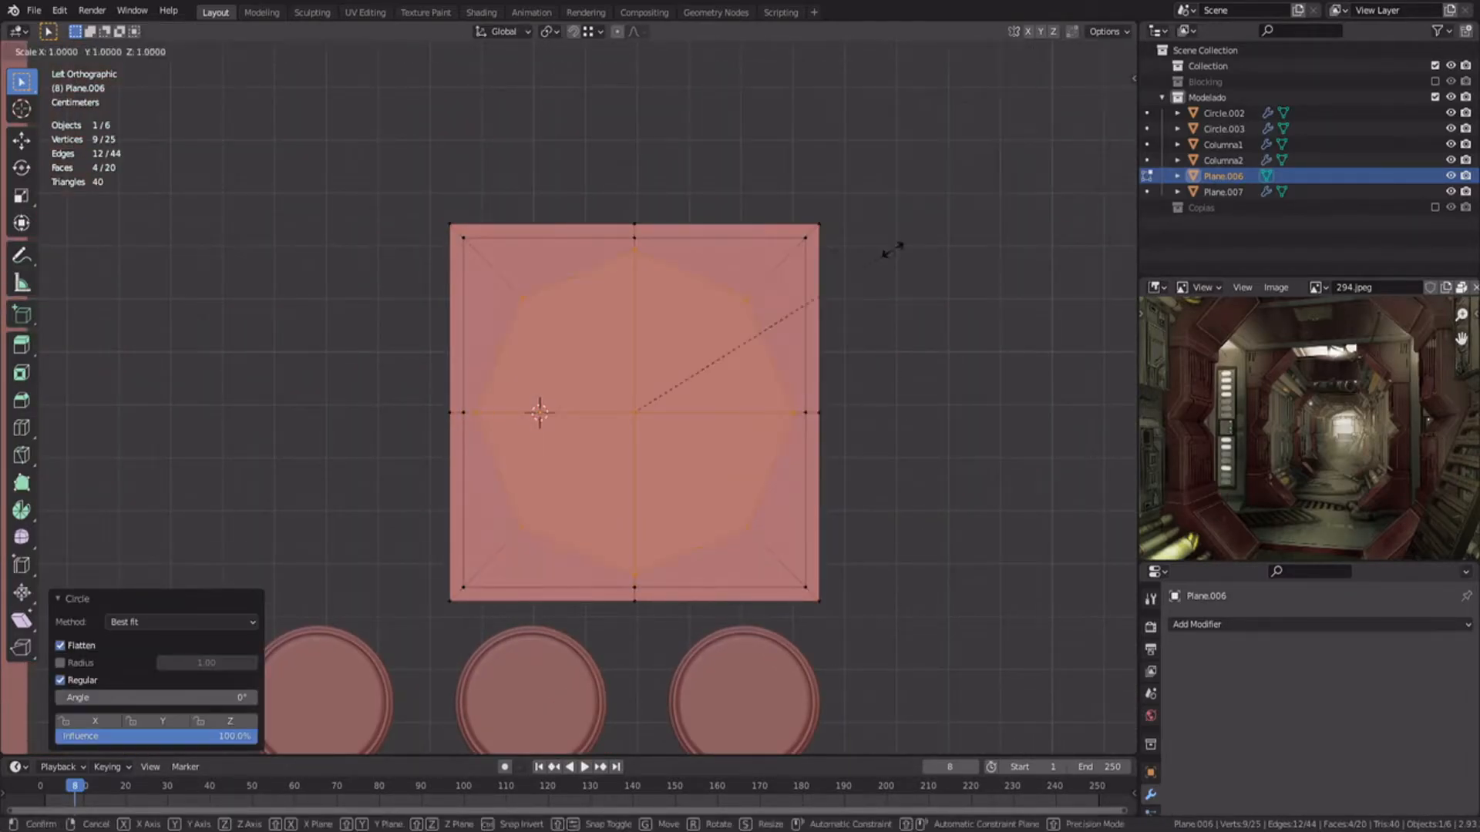
right_click(875, 256)
key(ctrl+z)
key(ctrl+z)
Step: Reshape the inset faces into a regular circle with LoopTools, scaled to fit inside the plane, and inset it by about 0.0087 m
right_click(842, 264)
mouse_move(844, 263)
click(924, 272)
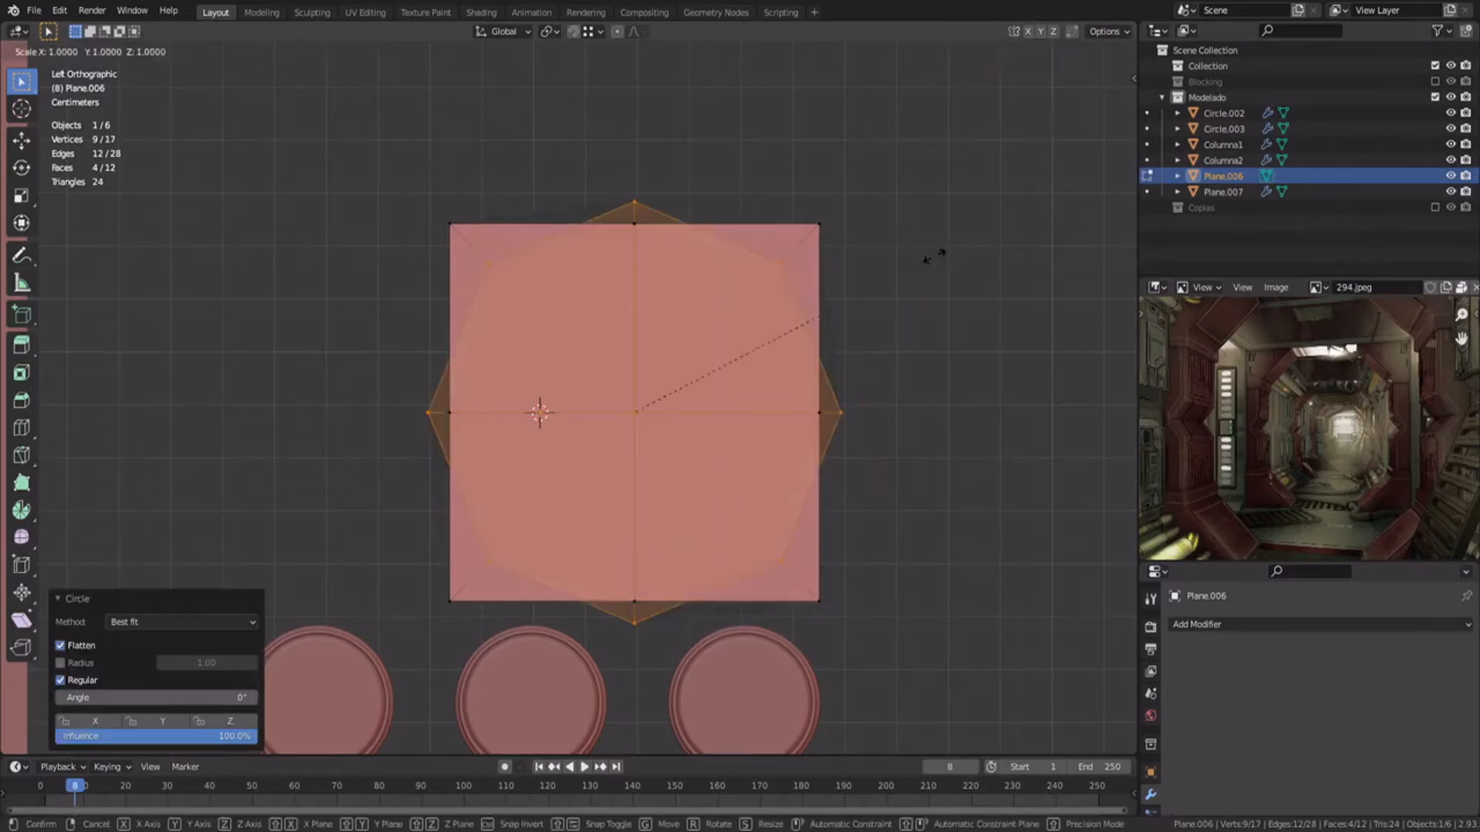
click(868, 275)
key(i)
click(861, 280)
Step: Extrude the round centre faces outward from the plane as a raised cap and inset its front
scroll(679, 314, down, 2)
middle_drag(645, 320, 653, 387)
key(e)
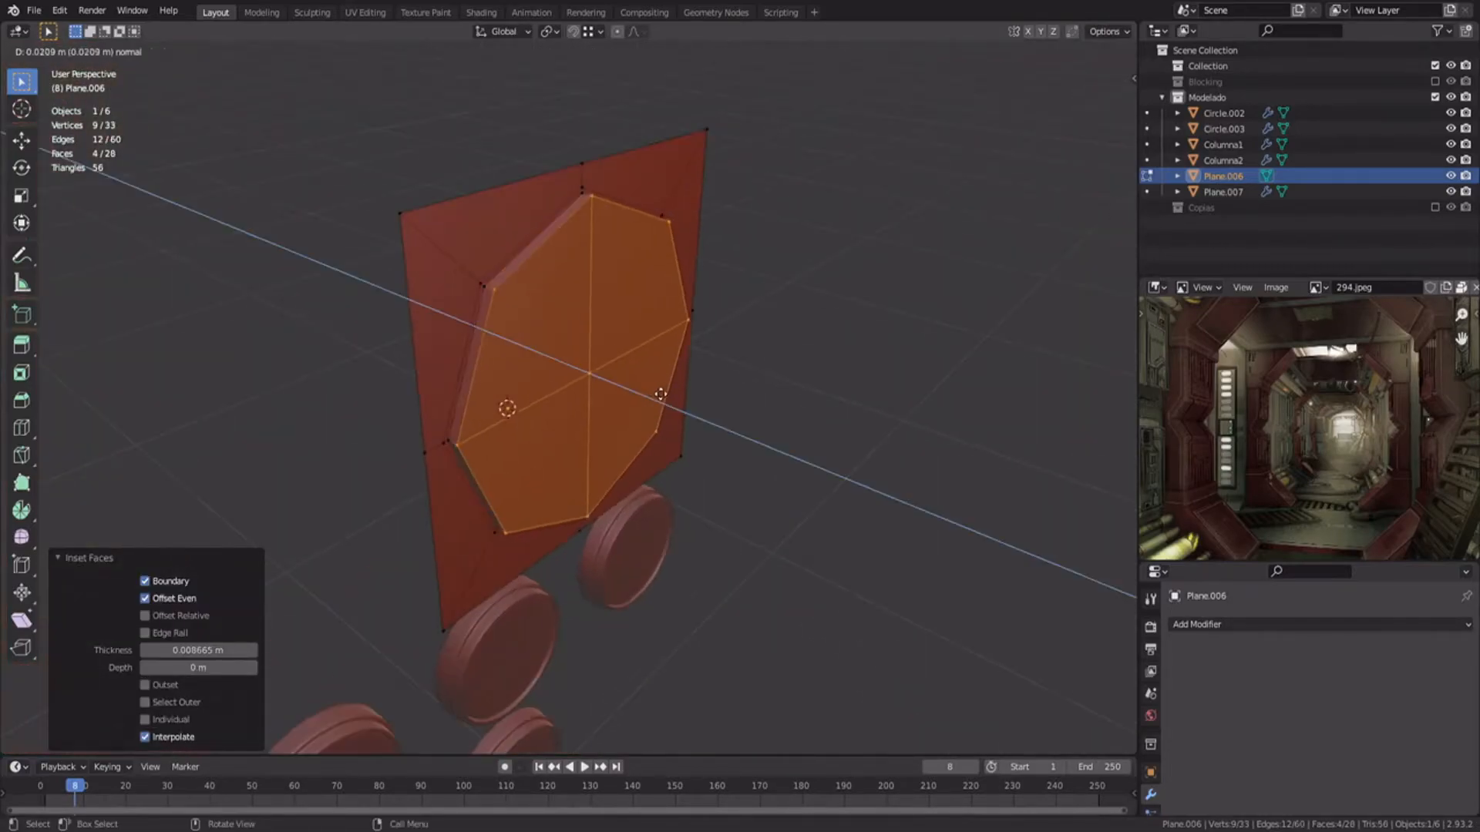
click(743, 422)
key(i)
click(839, 307)
Step: Add three loop cuts around the raised cap's side and bevel those edge loops into narrow bands
mouse_move(570, 316)
middle_down()
mouse_move(660, 348)
mouse_move(592, 324)
middle_up()
key(ctrl+r)
scroll(609, 329, up, 2)
click(609, 330)
key(2)
scroll(608, 329, up, 1)
alt+click(592, 329)
alt+shift+click(549, 329)
click(822, 345)
Step: Extrude the narrow bands along their normals to give the cap a ribbed side
key(alt+e)
click(822, 344)
click(822, 347)
Step: Return to Object Mode and add a level 2 Subdivision modifier to the plane with the cap
middle_drag(823, 346, 606, 309)
key(Escape)
key(Tab)
key(ctrl+2)
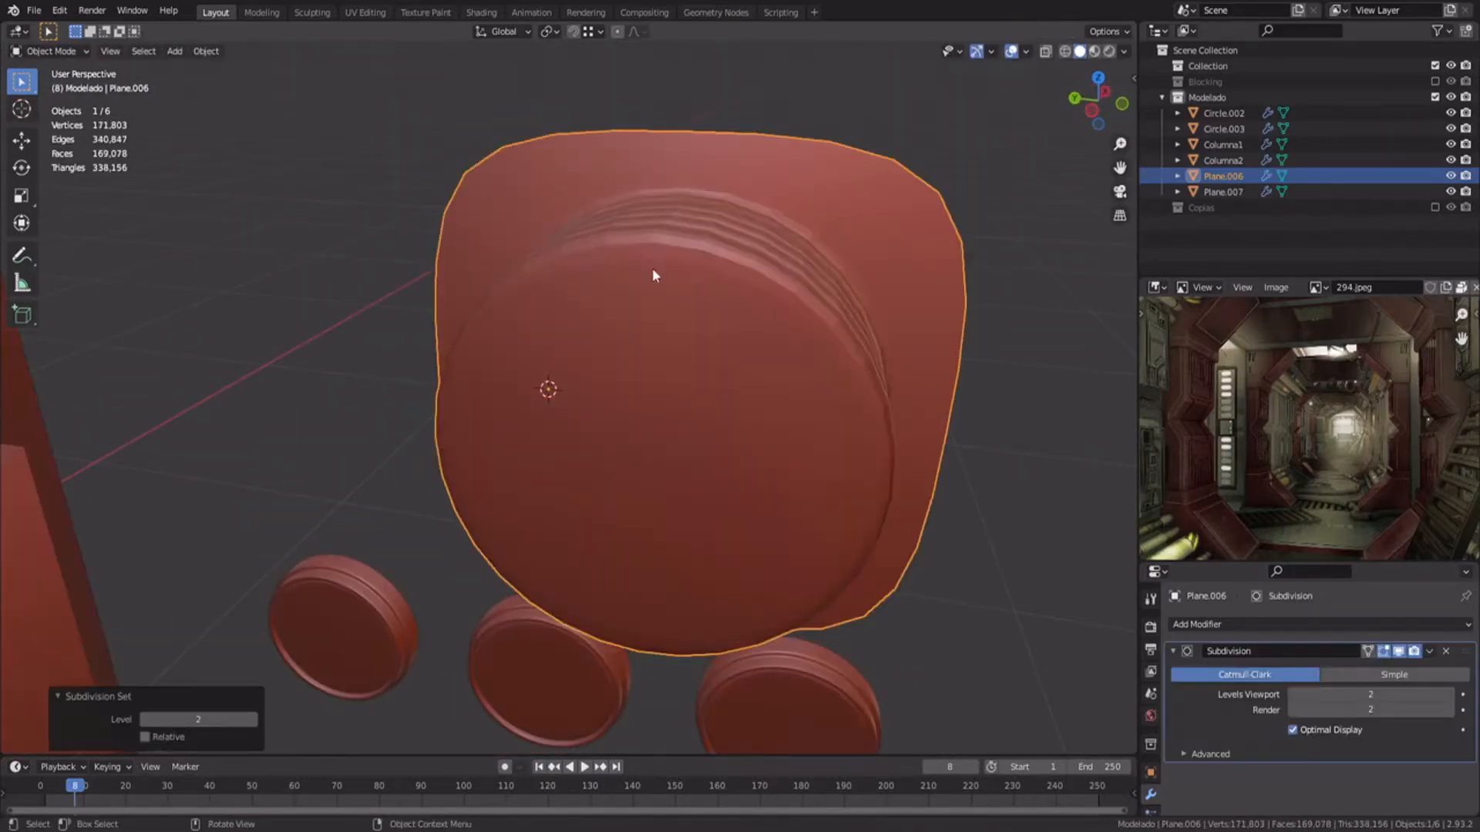
Step: Extrude the plane's upper and lower outer edges and scale them outward along Z to hold the square outline
middle_drag(657, 268, 663, 238)
key(Tab)
key(alt+a)
middle_drag(885, 691, 919, 654)
alt+shift+click(548, 617)
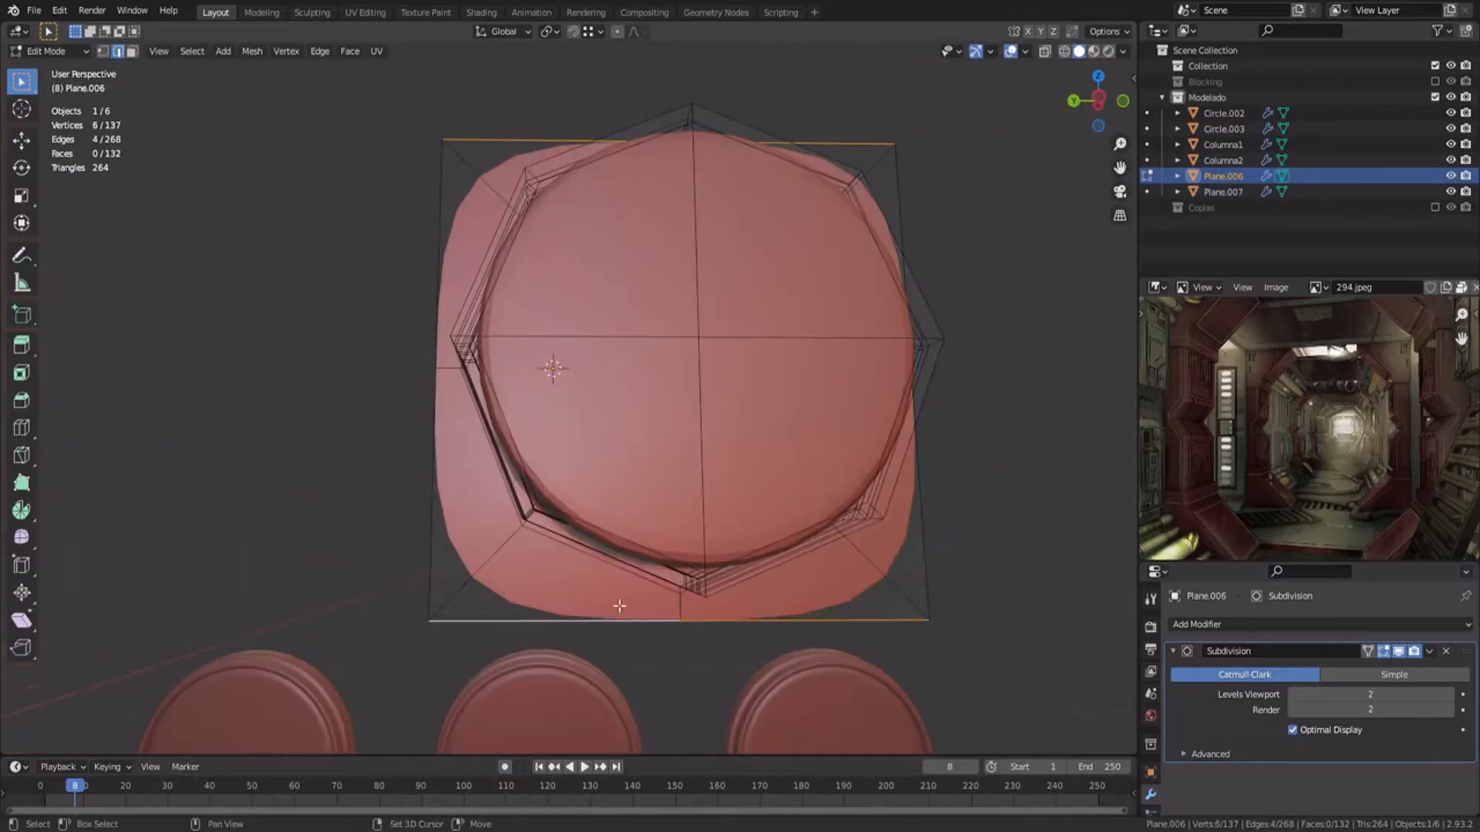
key(e)
right_click(552, 617)
key(s)
key(z)
click(1010, 530)
Step: Extrude the plane's two vertical side edges and scale them outward along Y
alt+click(958, 533)
key(e)
right_click(979, 492)
key(s)
key(y)
click(1007, 495)
Step: Inset the four front faces of the round cap on the square plate
middle_drag(1008, 496, 778, 462)
key(3)
click(660, 403)
shift+click(604, 346)
scroll(594, 395, up, 3)
key(i)
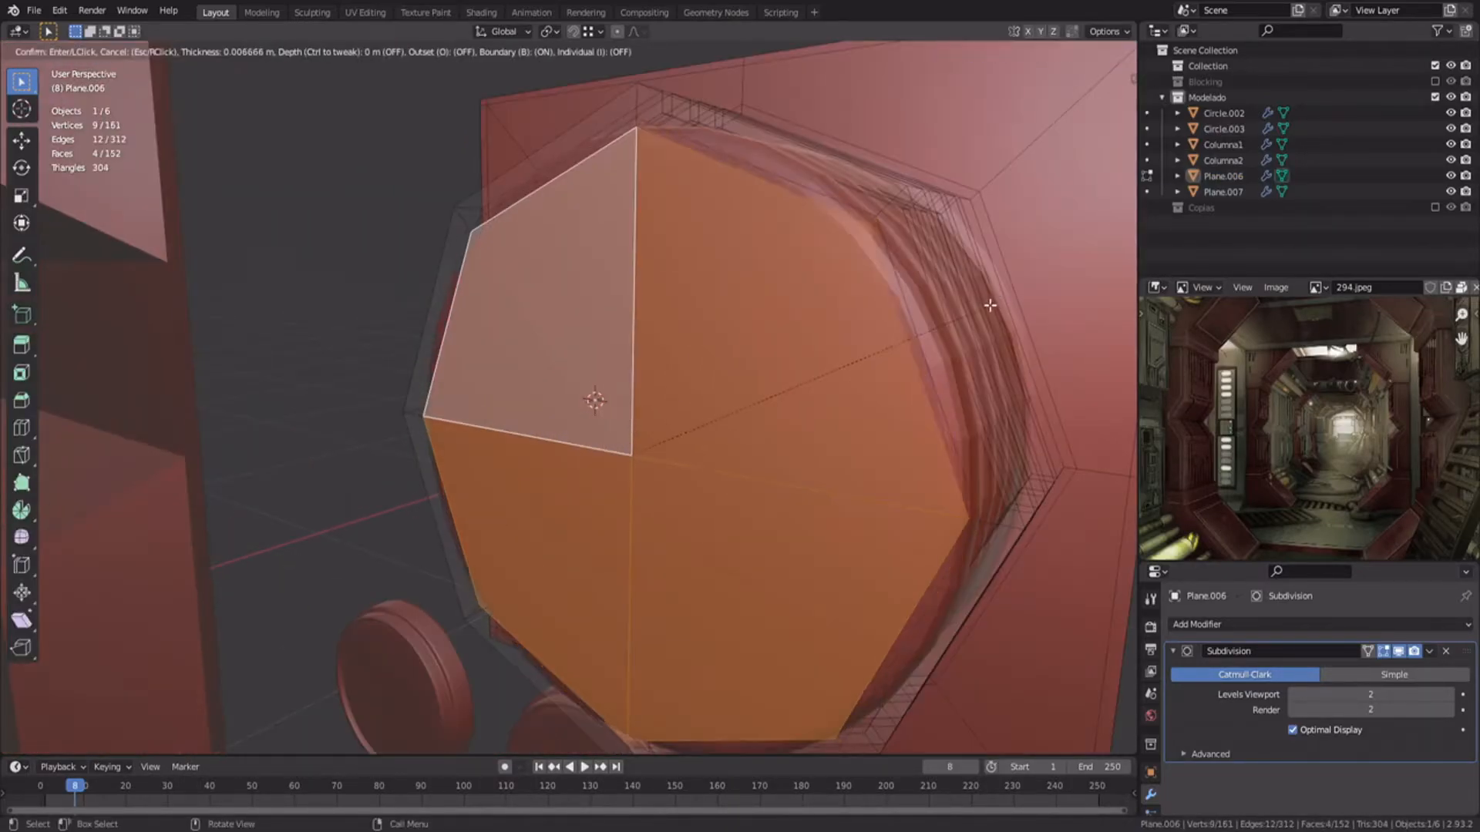
click(977, 311)
Step: Delete the inset faces to open the cap and view the opening in Object Mode
middle_drag(600, 376, 705, 399)
key(x)
click(693, 429)
key(Tab)
middle_drag(562, 299, 558, 378)
Step: Extrude the cap opening's edge loop inward along X to form an inner wall, and save the file
key(Tab)
key(2)
alt+click(691, 262)
scroll(694, 264, up, 2)
click(882, 435)
key(e)
key(x)
click(727, 390)
key(Tab)
key(ctrl+s)
middle_drag(727, 390, 638, 453)
Step: Extrude the plate's outer edge loop twice along X to give the square plate thickness with a sharp border
key(Tab)
alt+click(705, 301)
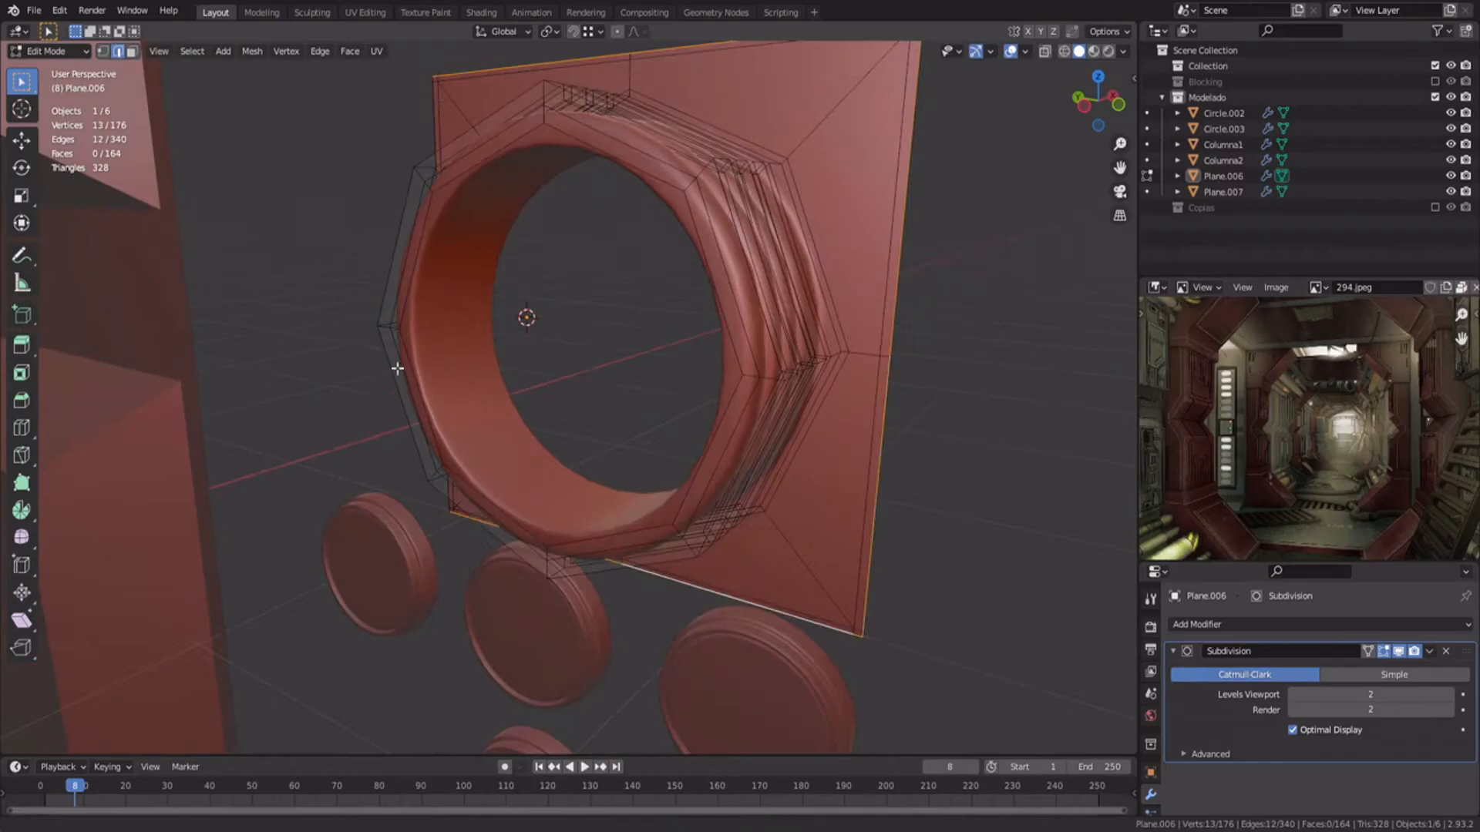
middle_drag(372, 352, 578, 330)
alt+shift+click(578, 330)
key(e)
key(x)
click(673, 371)
key(e)
key(x)
click(675, 370)
Step: Finish editing the plate mesh, return to Object Mode and save the file
key(a)
middle_drag(675, 370, 611, 169)
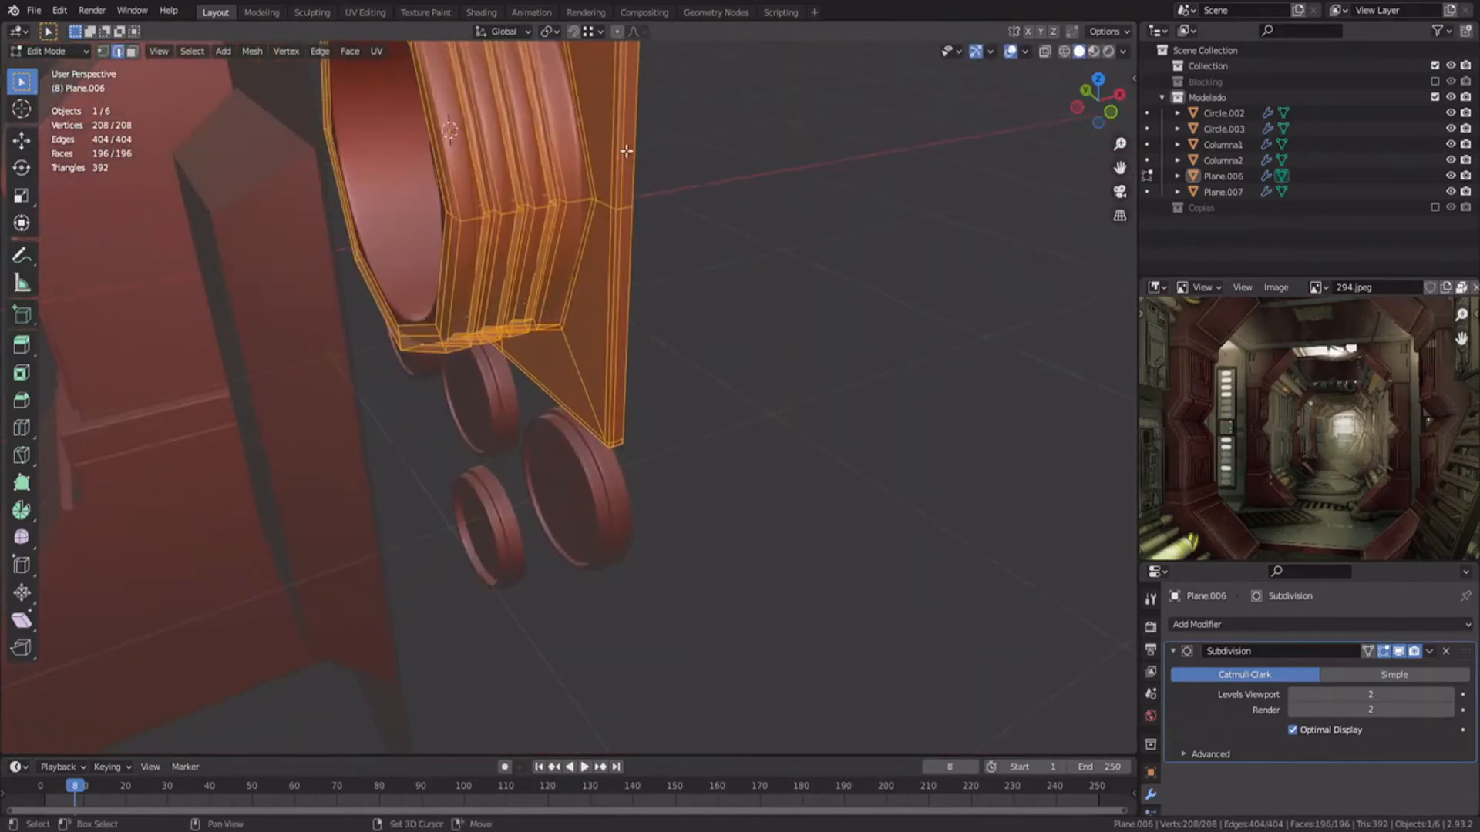
key(KP_1)
key(Tab)
middle_drag(887, 370, 655, 413)
key(ctrl+s)
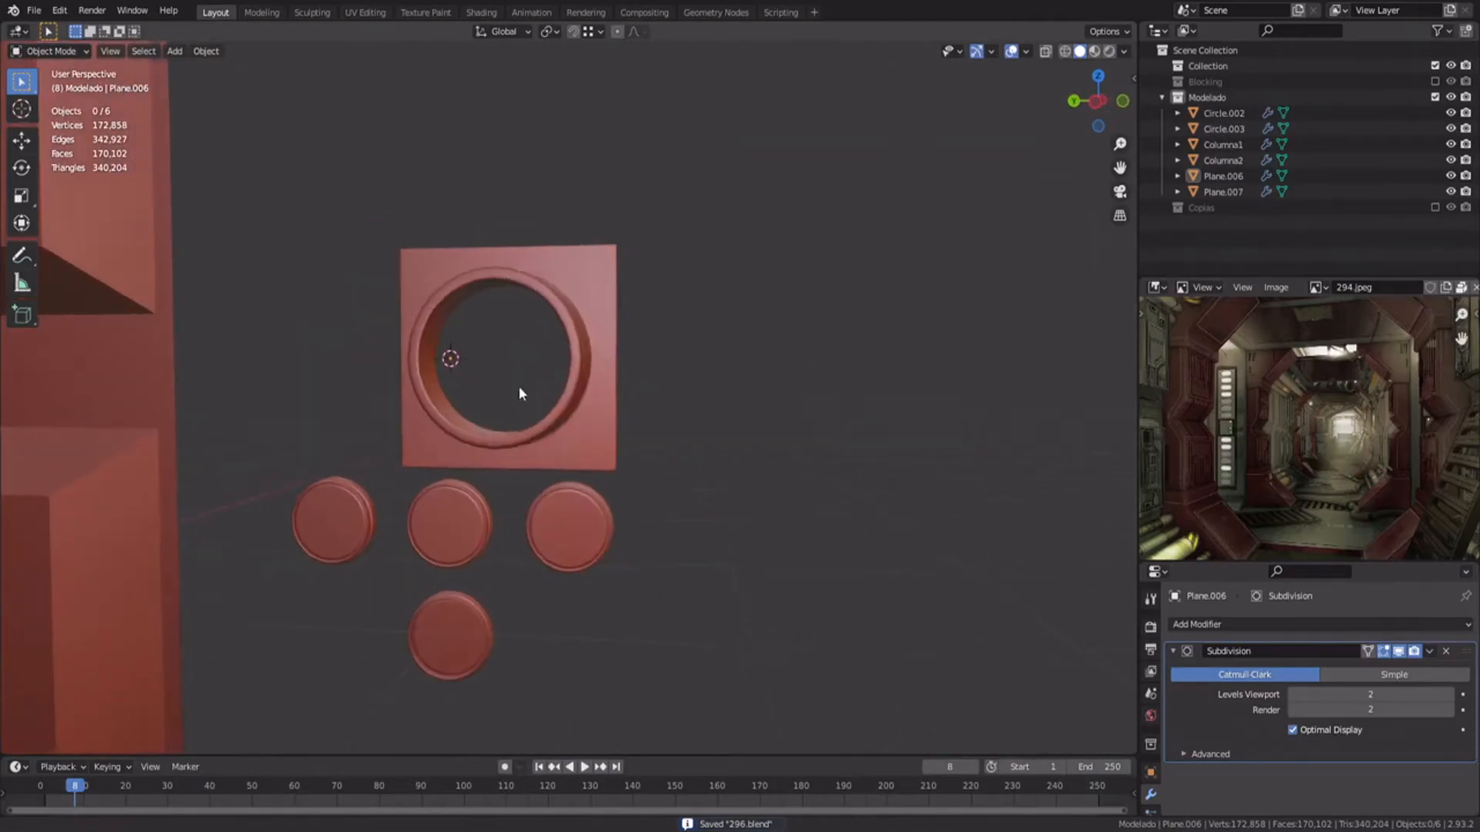
Step: Snap the 3D cursor to the centre of the ring opening using its selected edge loop
shift+middle_drag(474, 345, 591, 419)
key(ctrl+KP_3)
scroll(591, 425, up, 3)
key(Tab)
alt+click(645, 313)
key(shift+s)
click(643, 389)
Step: Add a 16-vertex mesh circle at the 3D cursor, facing out of the opening, and scale it to hub size
key(Tab)
key(shift+a)
click(709, 442)
click(210, 679)
key(Tab)
key(s)
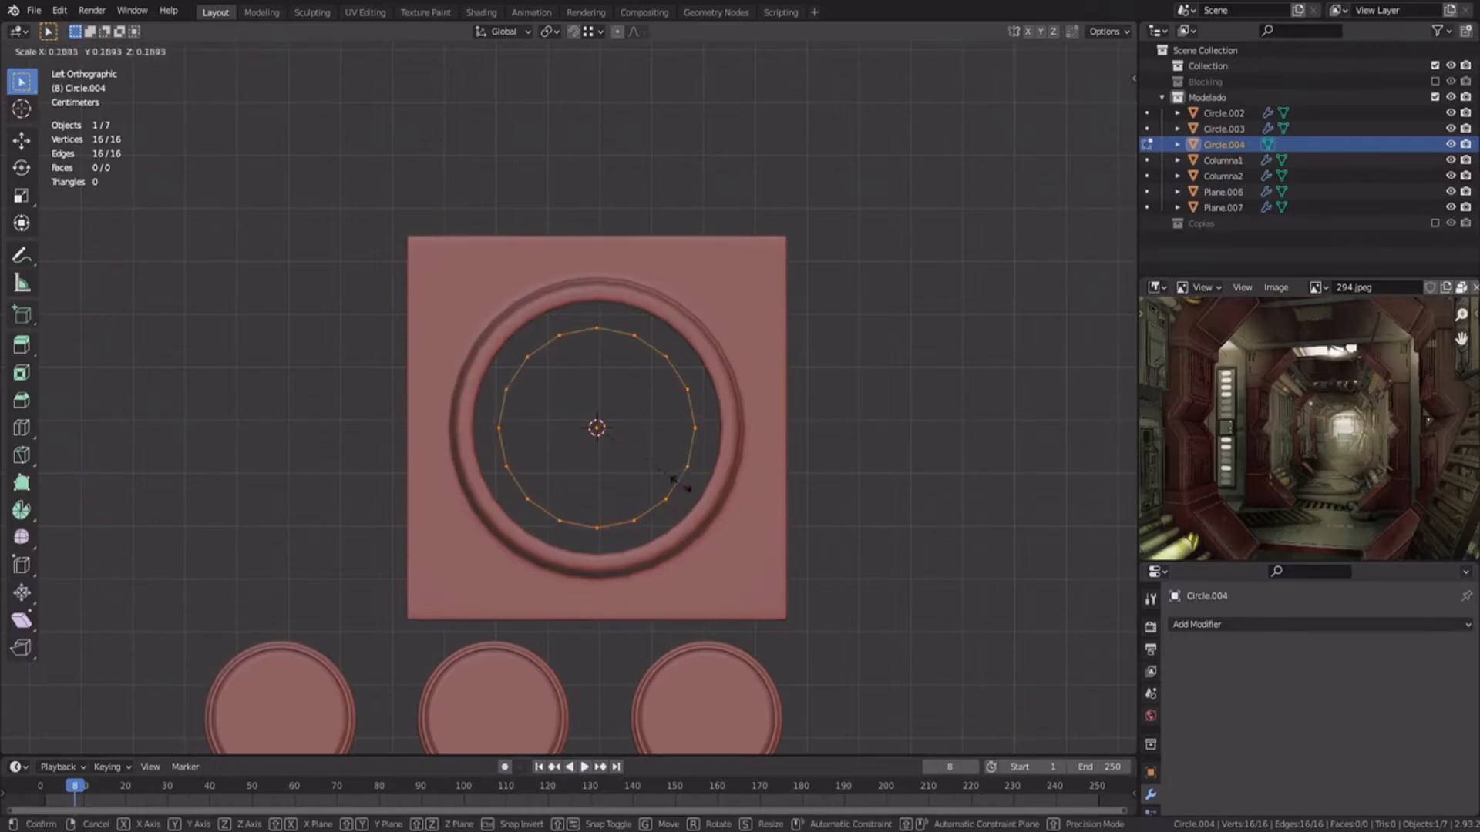
click(676, 479)
scroll(693, 501, up, 3)
key(s)
click(734, 513)
Step: Extrude the circle into a short disc with a tapered front rim and close its front with Grid Fill
middle_drag(734, 513, 618, 452)
scroll(618, 452, up, 4)
key(e)
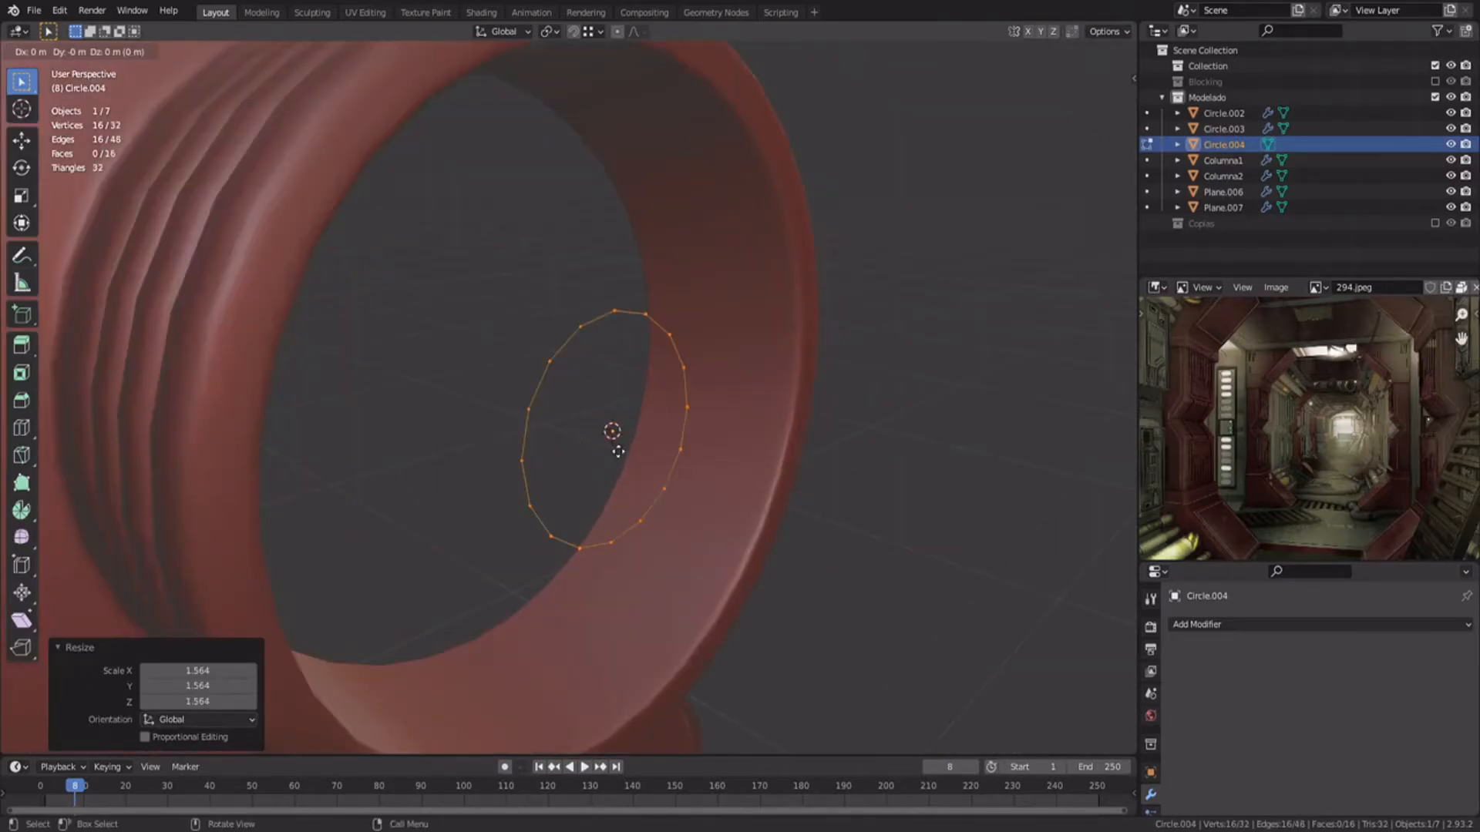
click(645, 469)
key(s)
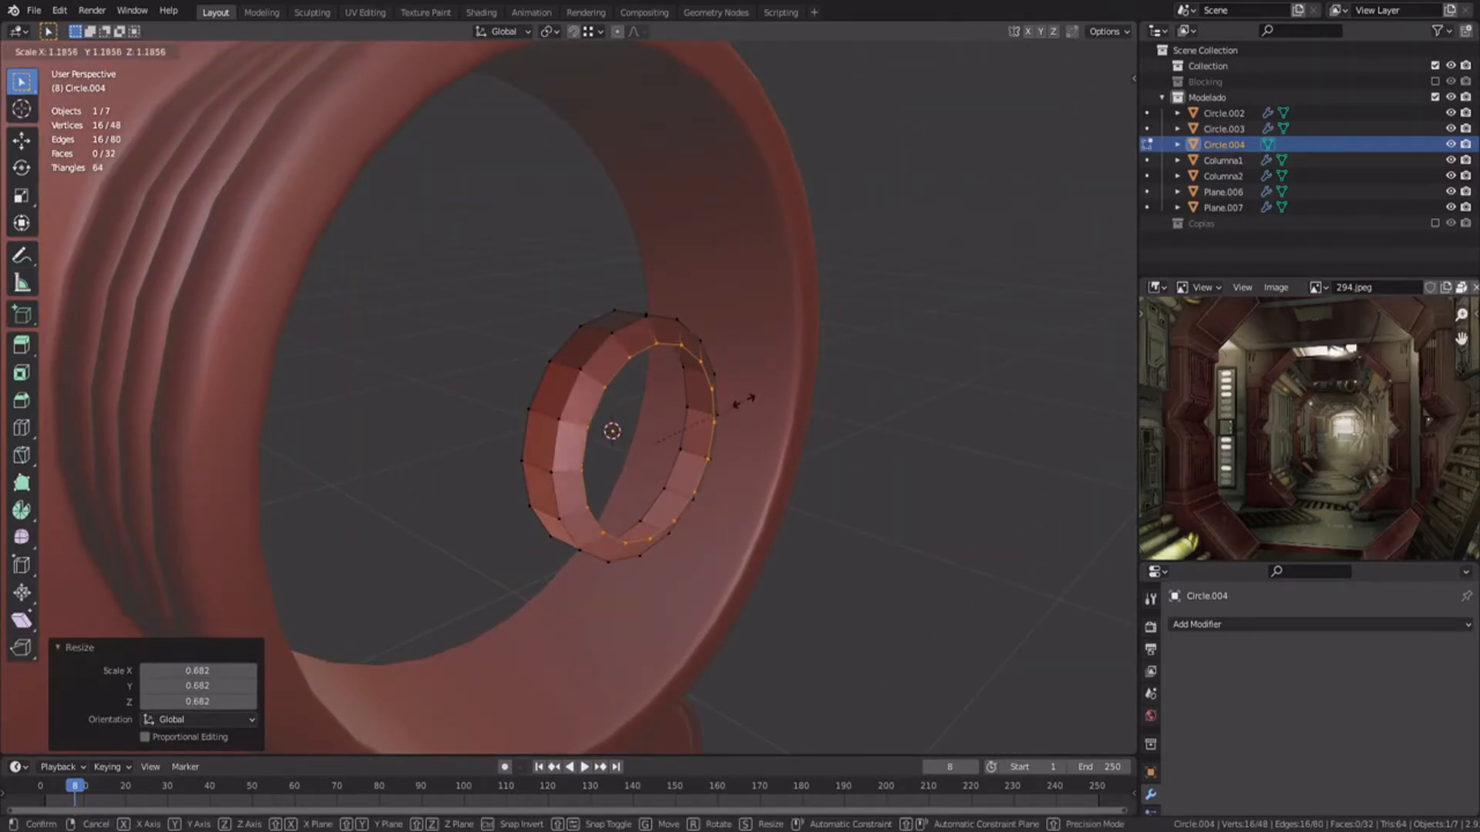
click(726, 412)
key(ctrl+f)
click(721, 413)
Step: Extrude the disc's rear rim along X, scale it inward by 0.449 and extrude a shaft about 0.144 m long along X
alt+click(535, 362)
middle_drag(535, 362, 561, 366)
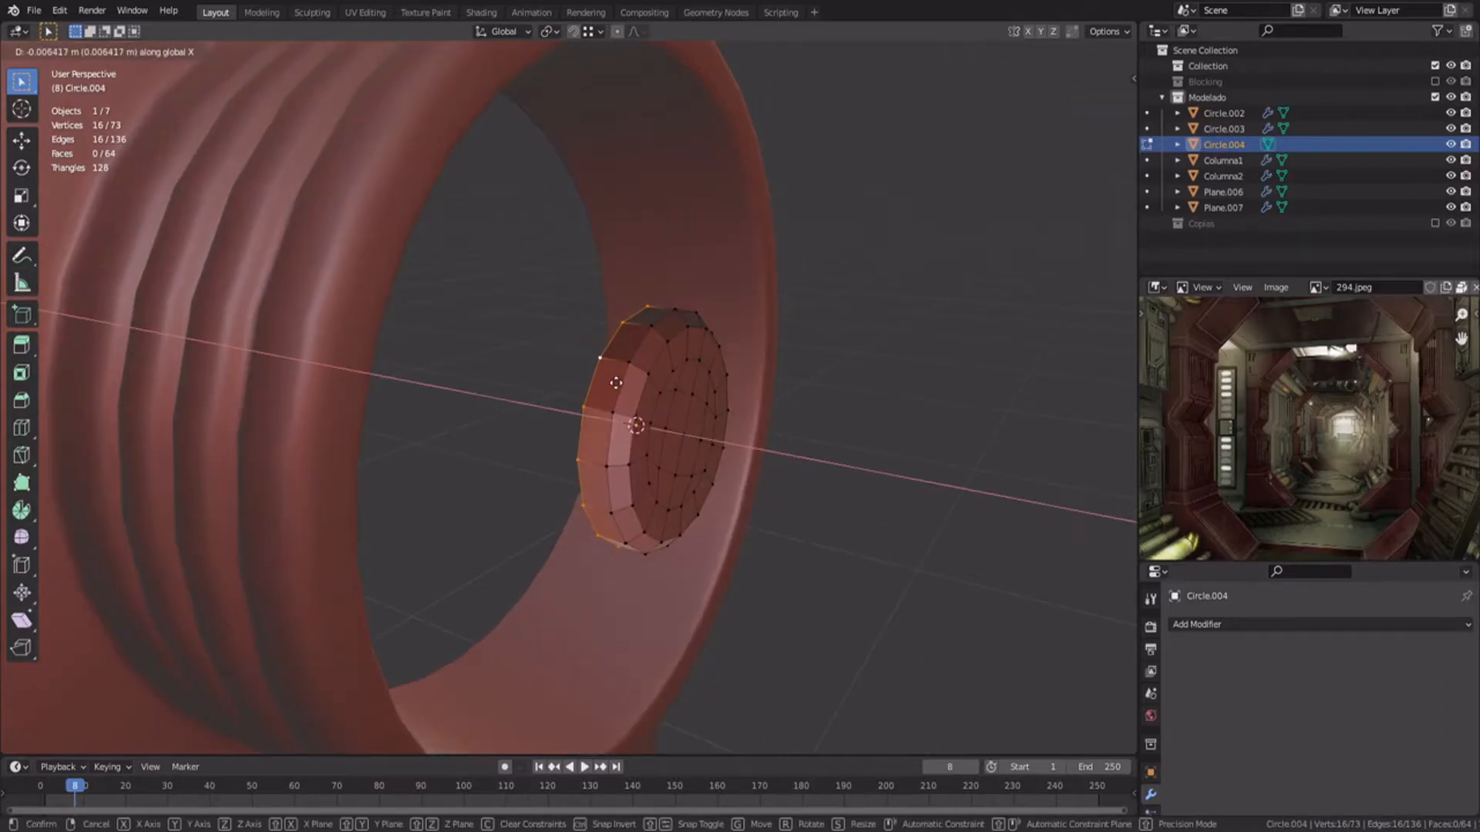
click(645, 396)
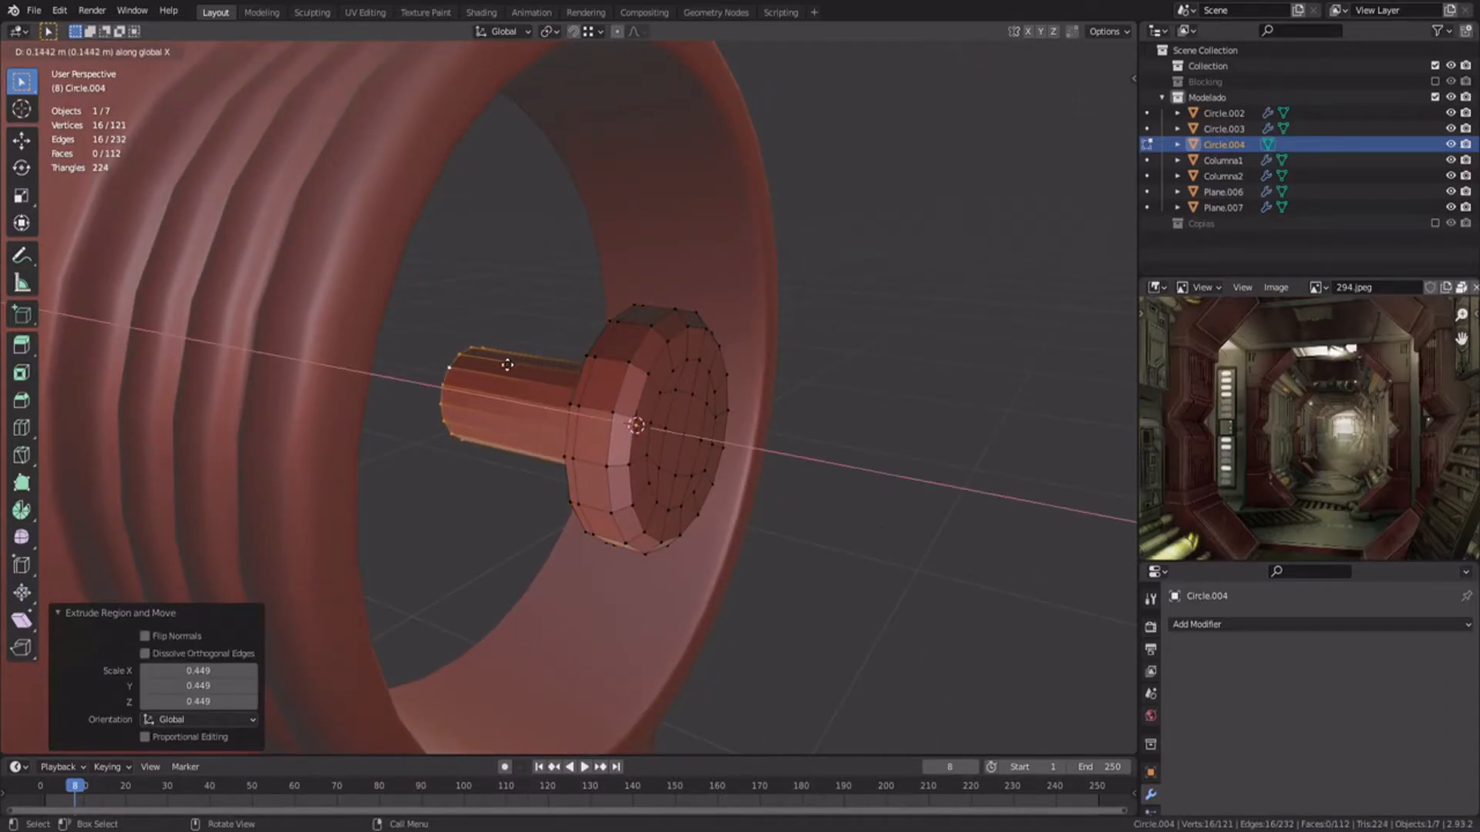
click(507, 365)
Step: Recalculate the hub's normals and add a level 2 Subdivision modifier
key(a)
key(alt+n)
click(595, 408)
key(Tab)
key(ctrl+2)
Step: Add edge loops around the disc's side, bevel and front face to sharpen the hub's rims
key(Tab)
key(ctrl+r)
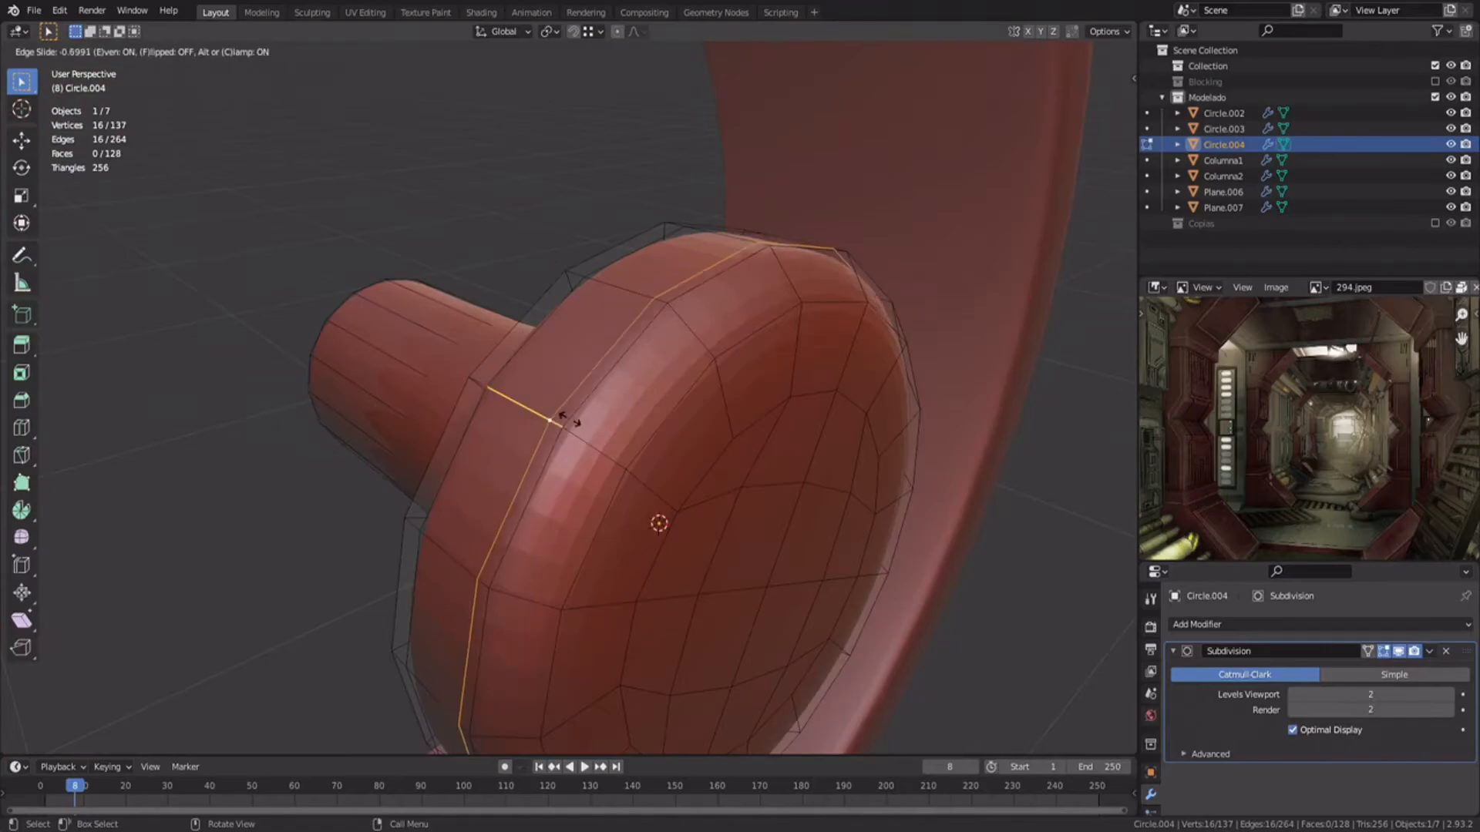
click(563, 430)
click(605, 457)
key(3)
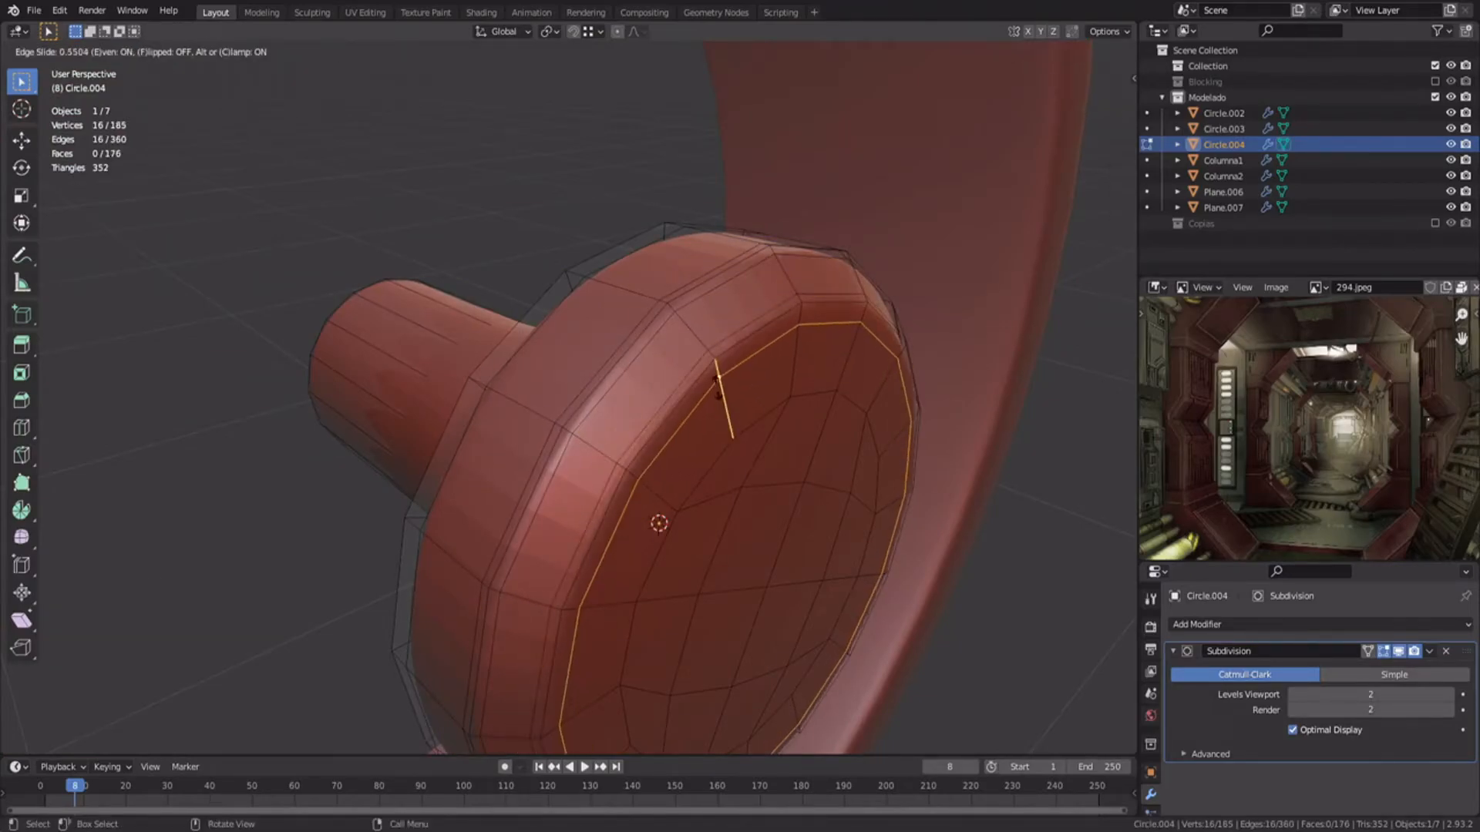
click(718, 387)
Step: Return to Object Mode and shade the hub smooth
key(Tab)
click(718, 387)
right_click(718, 387)
click(777, 374)
Step: Add supporting edge loops behind the disc and at the shaft's base, plus three loops along the shaft
mouse_move(777, 374)
middle_down()
mouse_move(476, 367)
mouse_move(538, 402)
middle_up()
key(Tab)
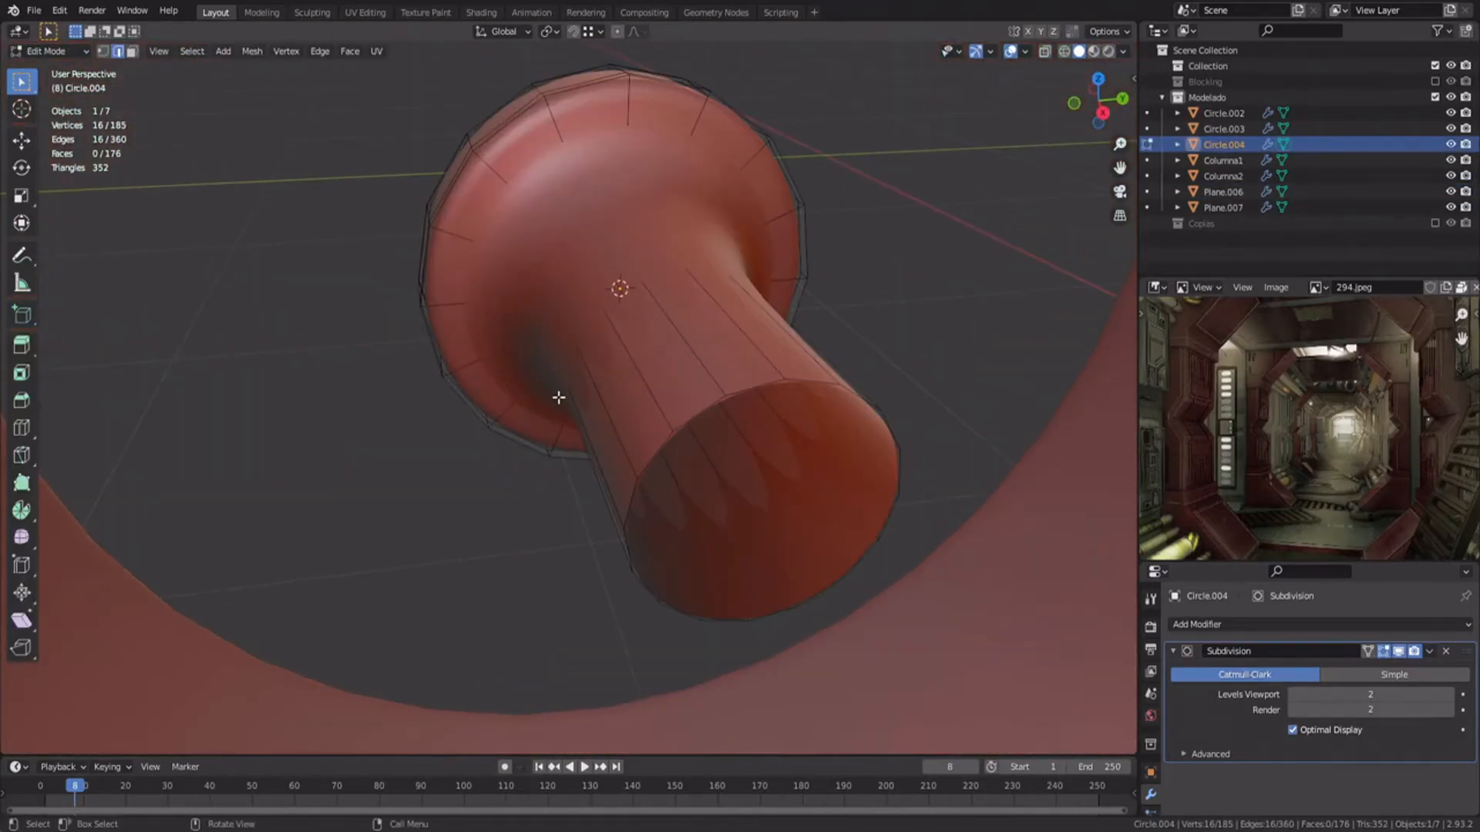
key(ctrl+r)
click(569, 191)
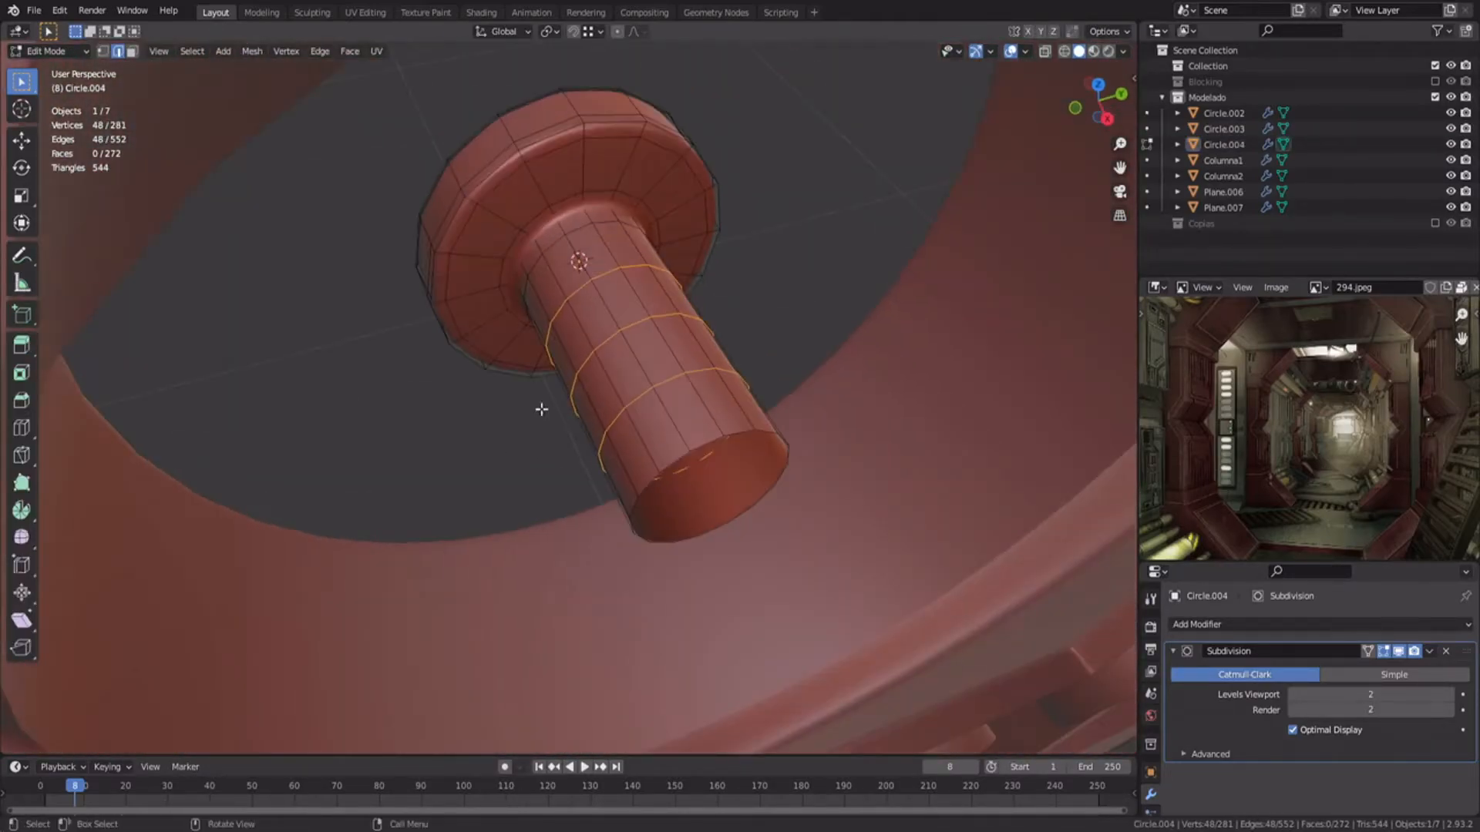
key(shift+d)
right_click(678, 342)
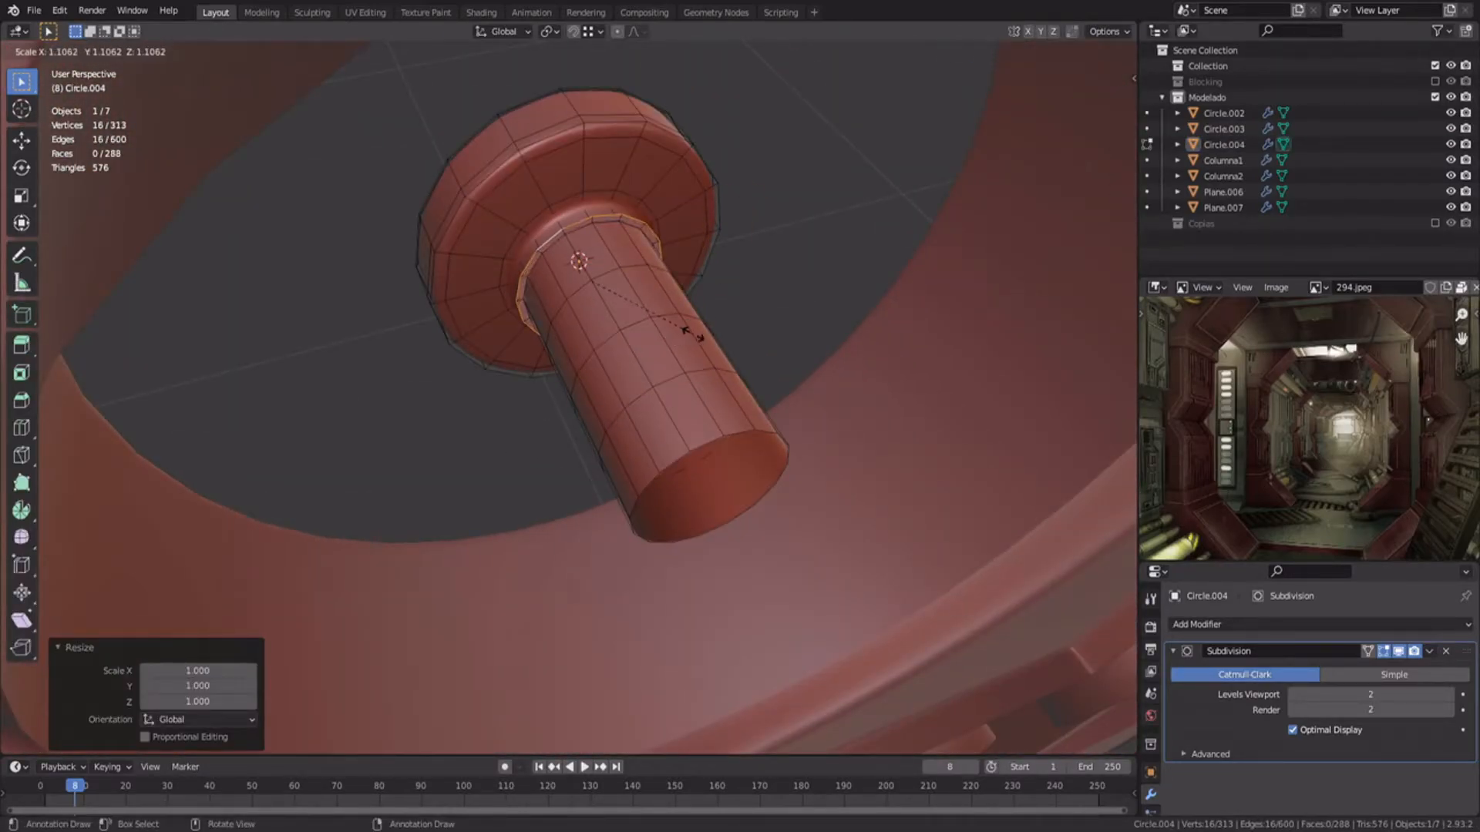
right_click(798, 294)
key(ctrl+z)
key(x)
click(703, 253)
Step: Duplicate the ring of faces on the back of the disc in place
key(3)
alt+click(584, 165)
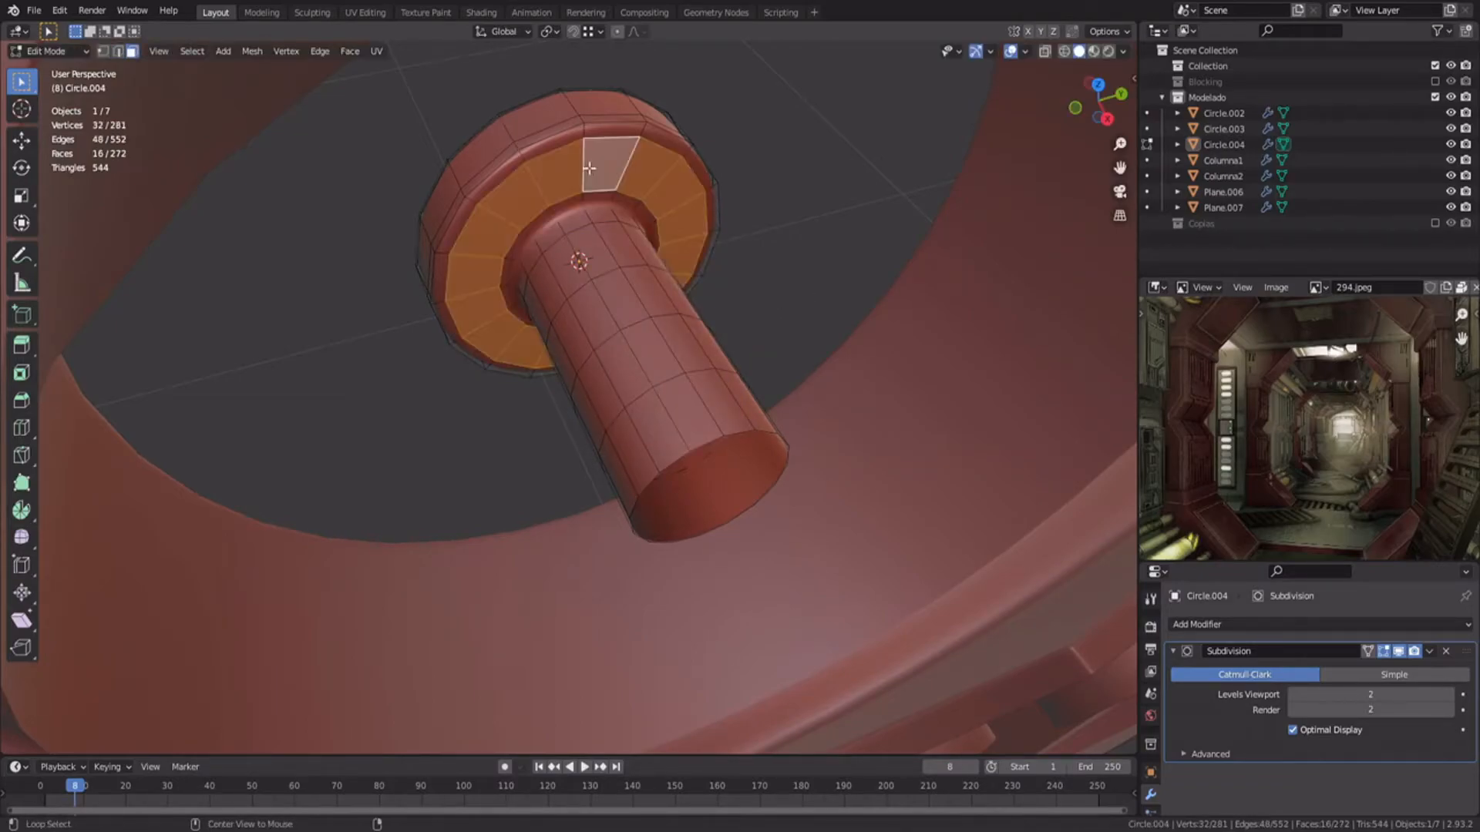
key(x)
click(593, 176)
key(e)
click(697, 306)
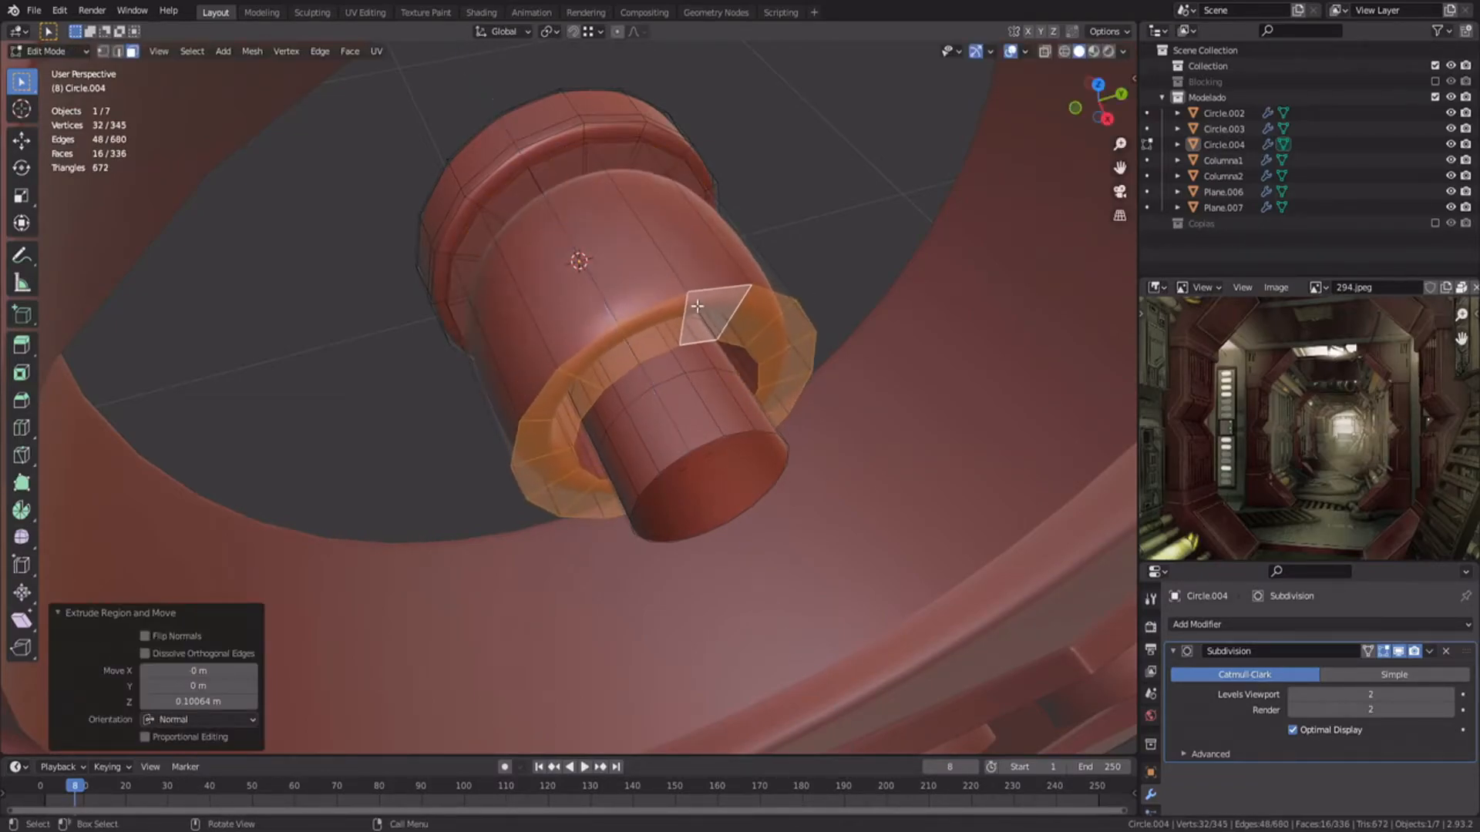
key(ctrl+b)
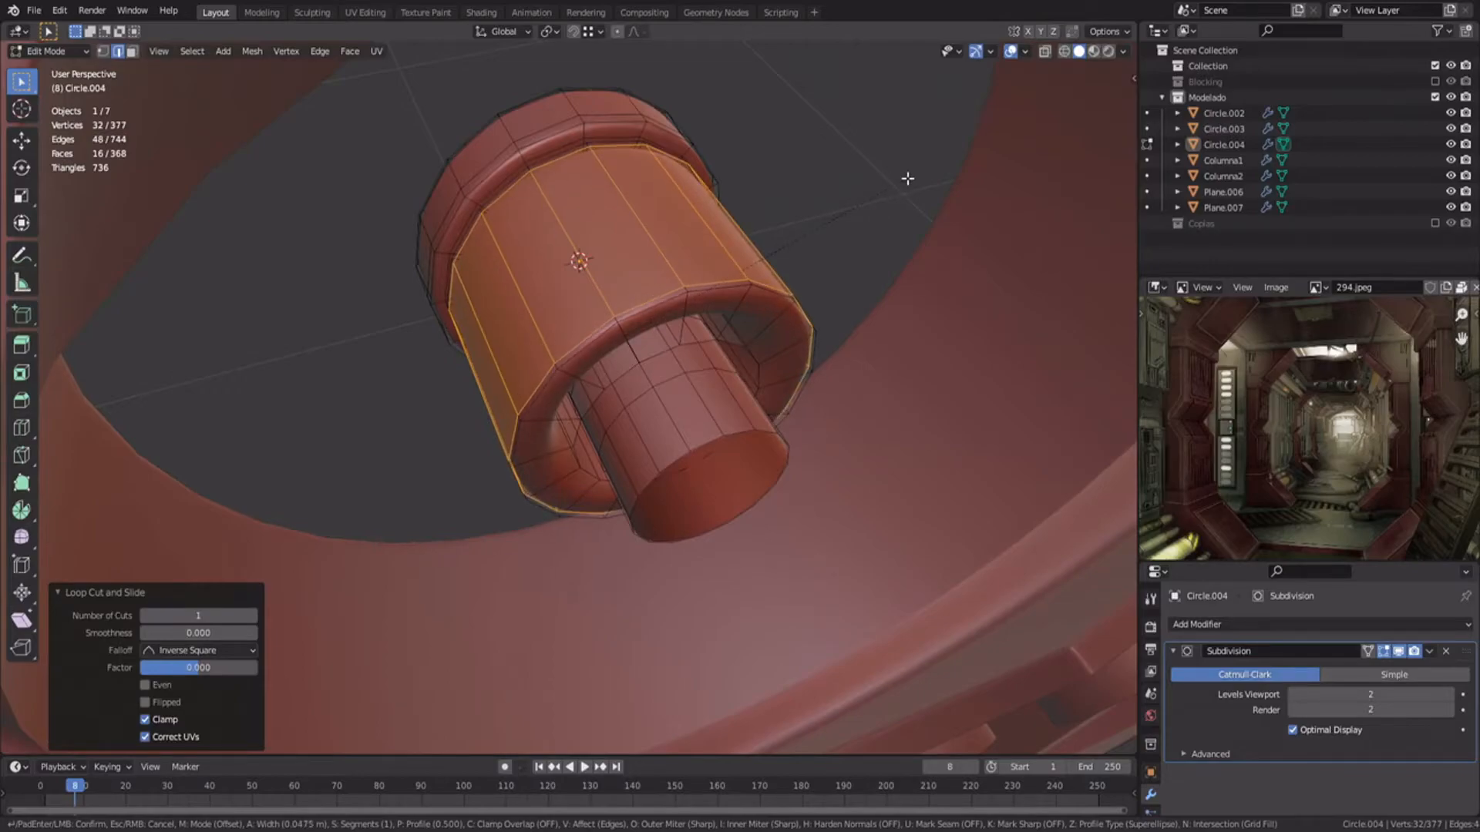
click(907, 179)
key(ctrl+r)
click(684, 317)
click(686, 335)
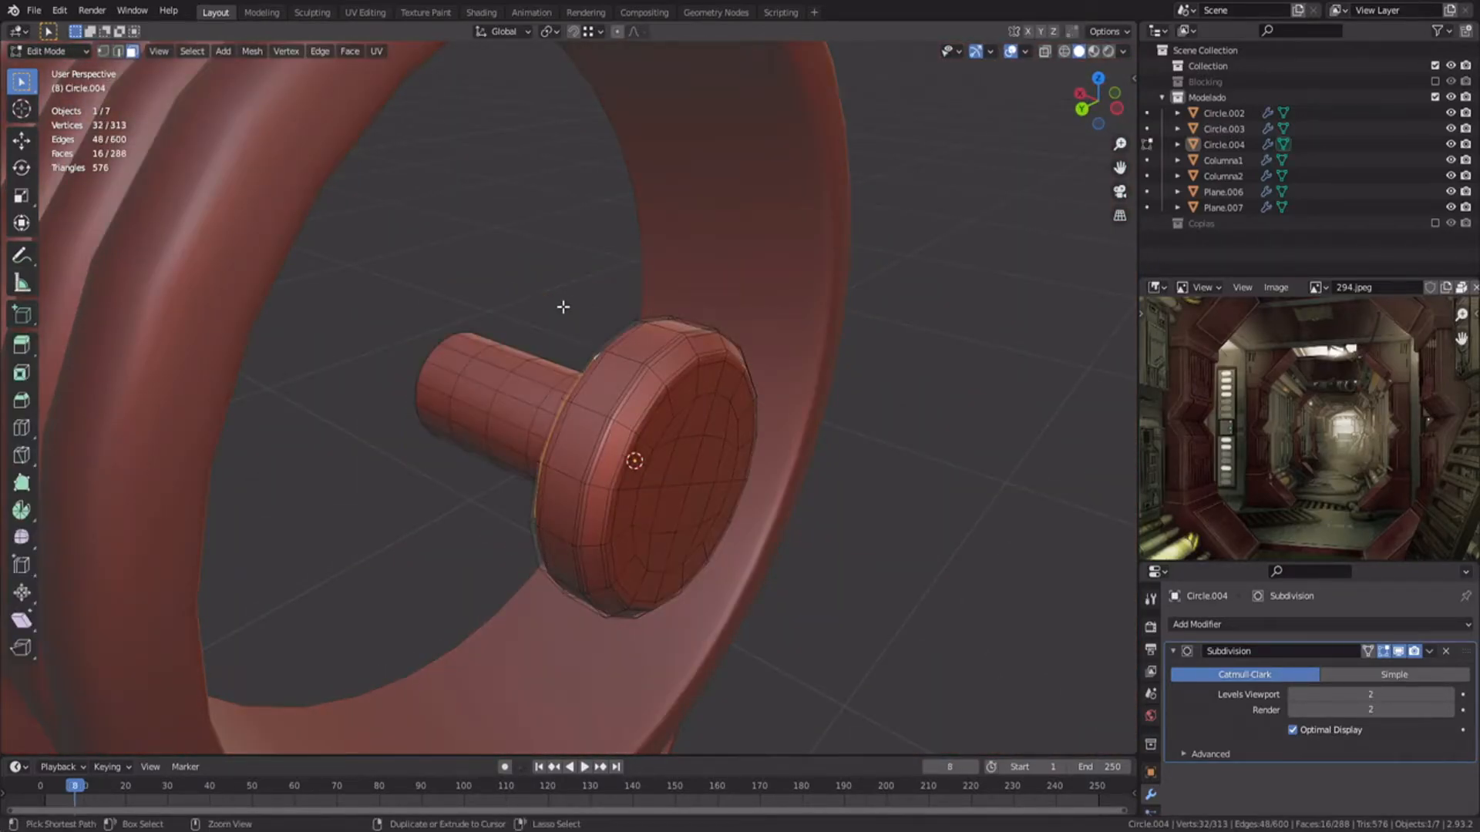
Step: Move the duplicated face ring back along the shaft and separate it into its own object
middle_drag(562, 306, 617, 342)
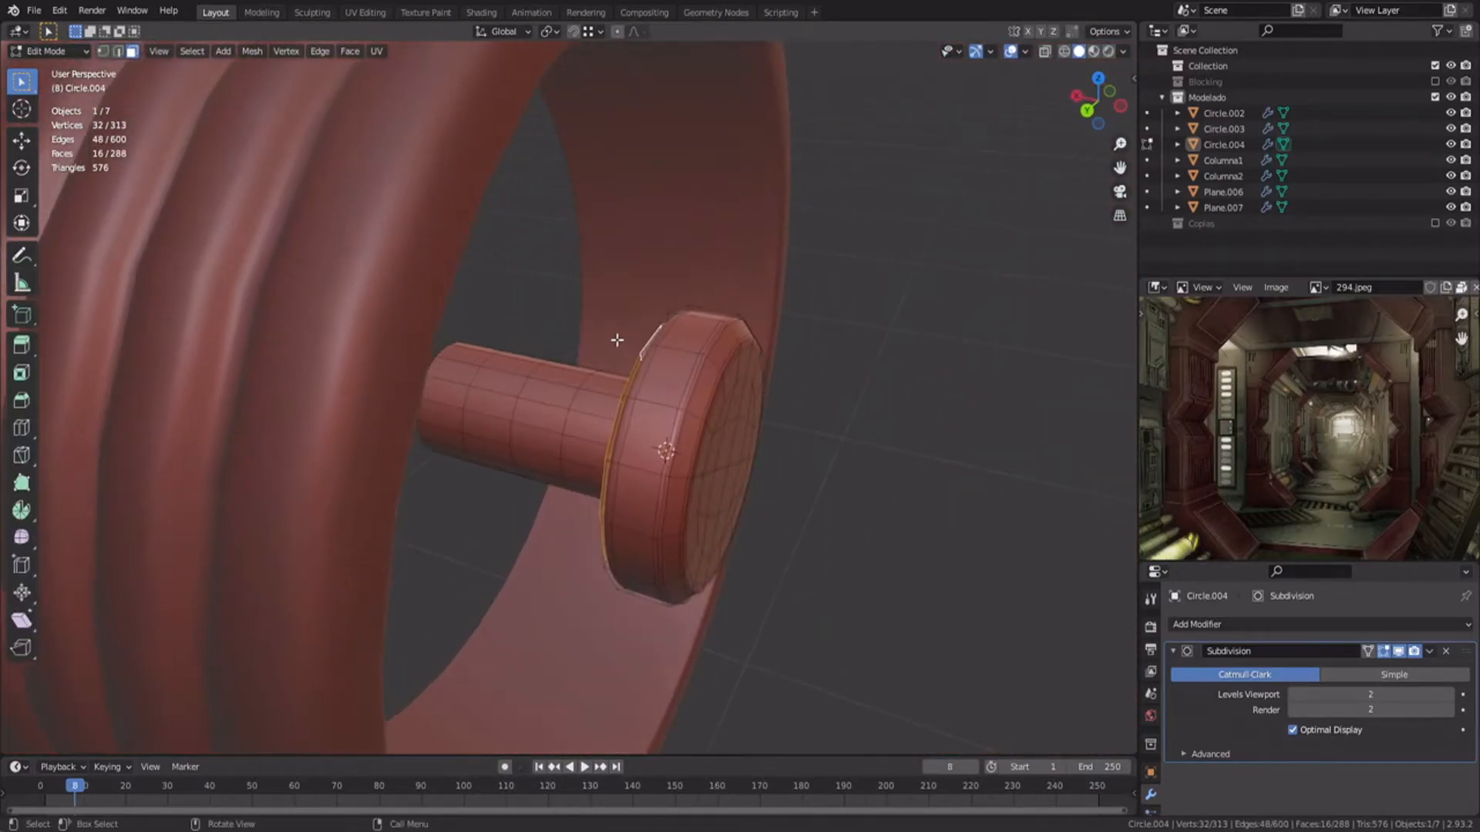
click(588, 339)
key(p)
click(588, 341)
Step: Turn off the separated ring's Subdivision display in the viewport and open the ring in Edit Mode
key(Tab)
click(592, 344)
click(1399, 651)
key(Tab)
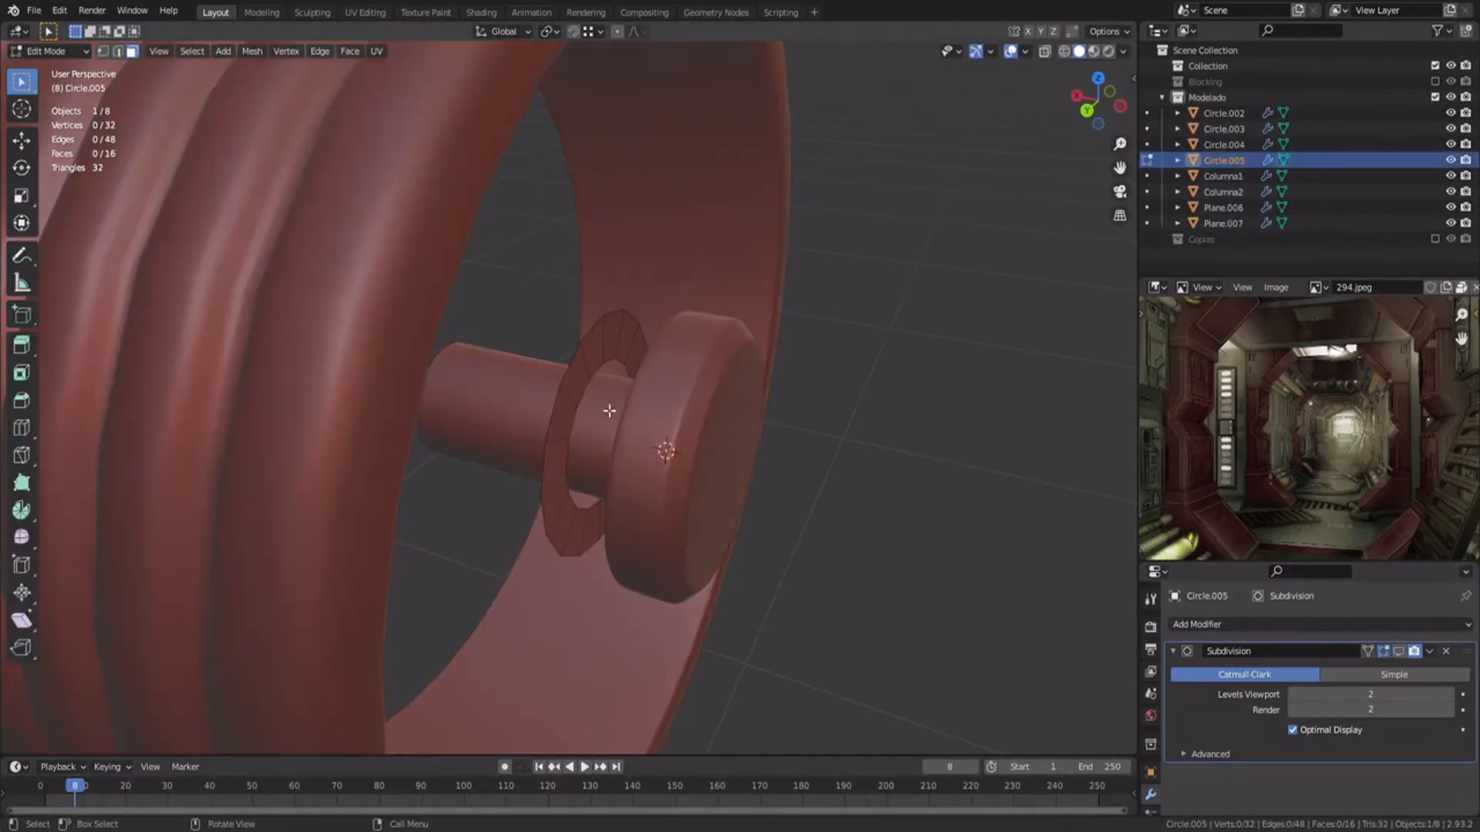
Step: Extrude the ring into a thick collar around the shaft and scale its outer face loop by 1.222 in Y and Z
click(531, 388)
key(a)
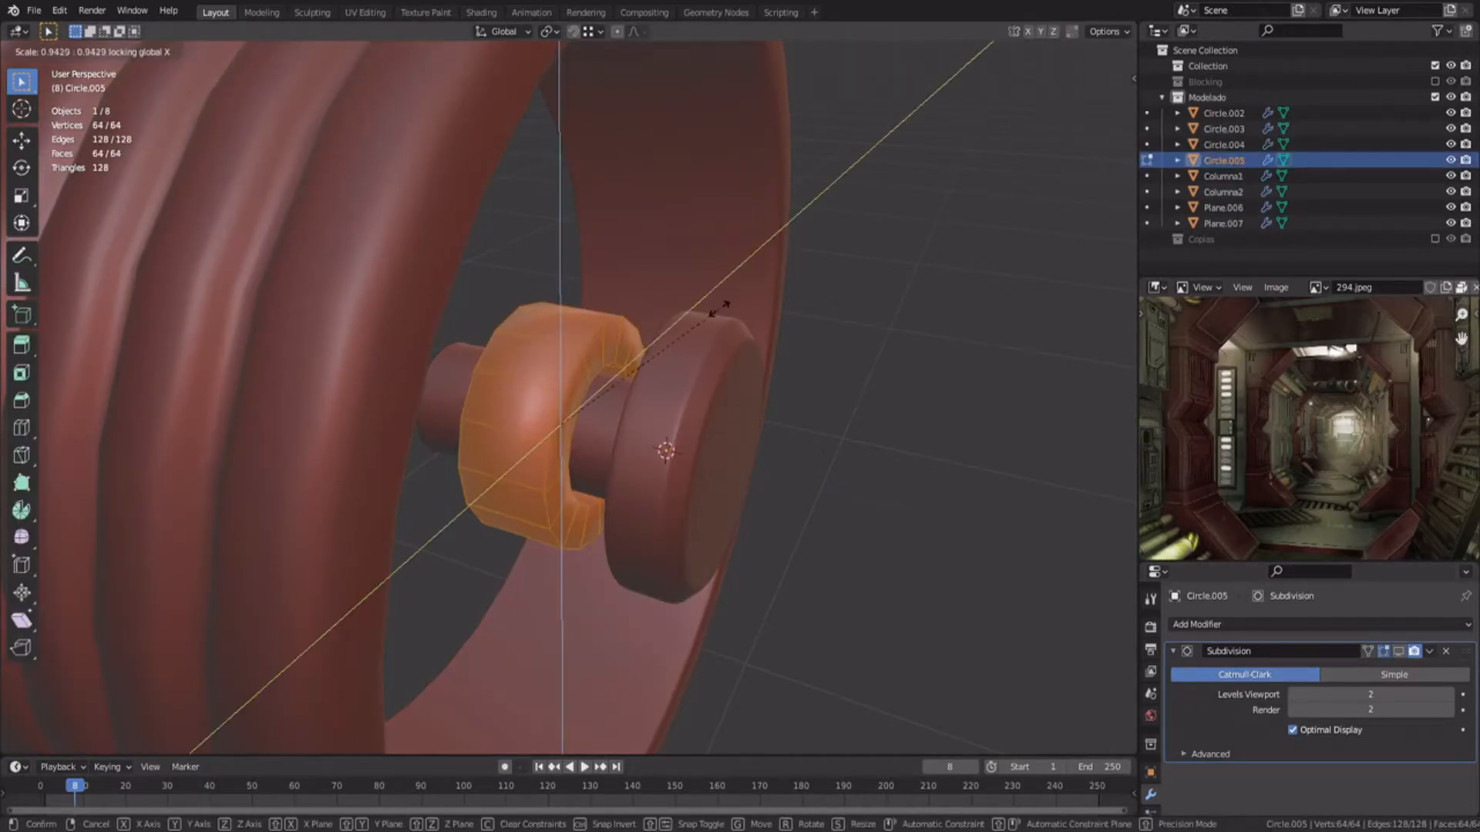
click(689, 333)
alt+click(569, 349)
key(s)
key(shift+x)
click(819, 336)
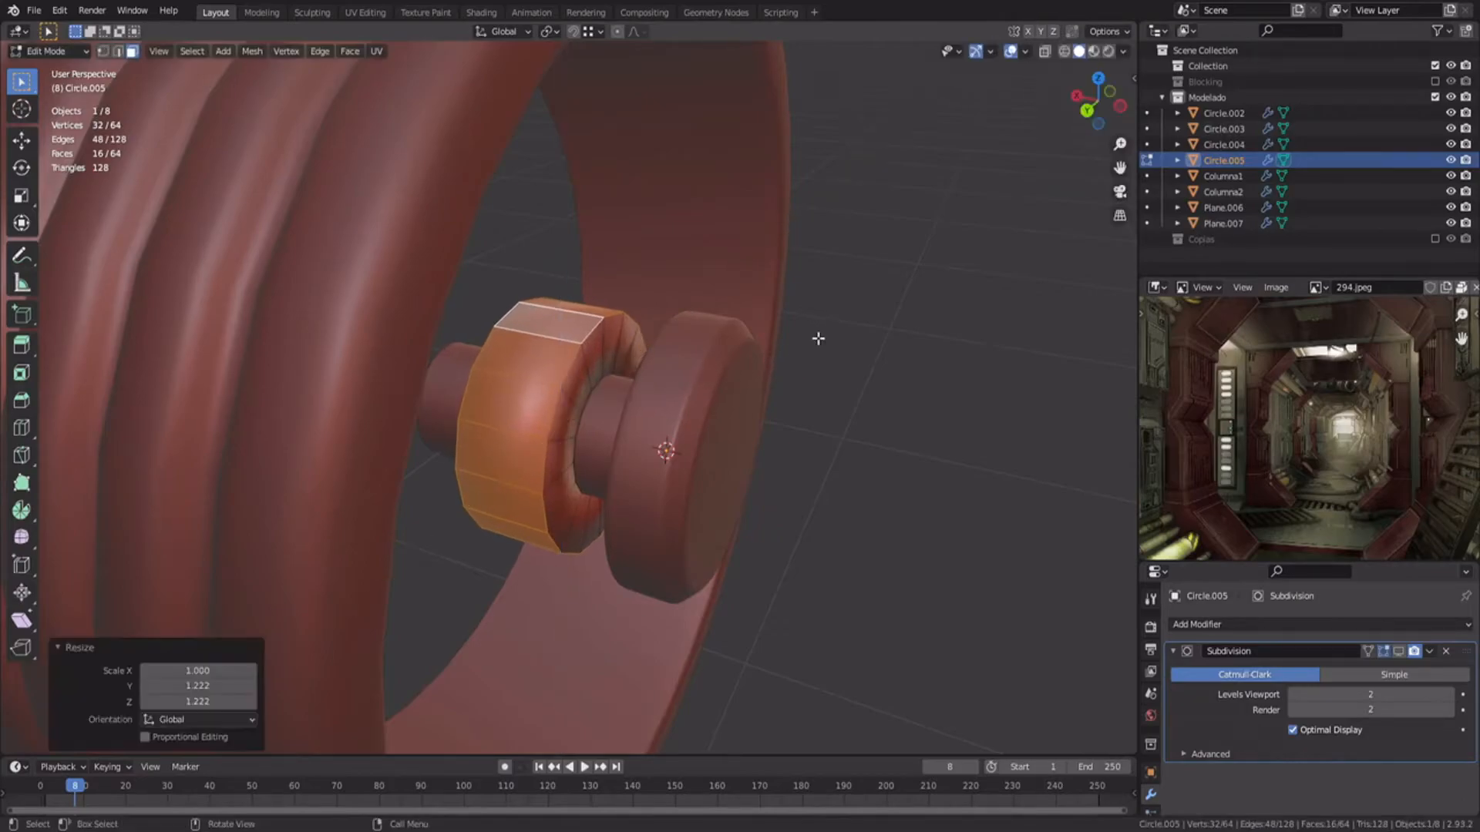
Step: Extrude four evenly spaced pairs of the collar's outer faces and scale them out towards the ring as fan blades
key(ctrl+KP_3)
key(shift+z)
scroll(747, 320, up, 2)
key(shift+z)
middle_drag(643, 359, 717, 296)
click(518, 322)
shift+click(501, 336)
shift+click(605, 429)
shift+click(588, 381)
shift+click(558, 457)
shift+click(513, 440)
middle_drag(513, 441, 513, 516)
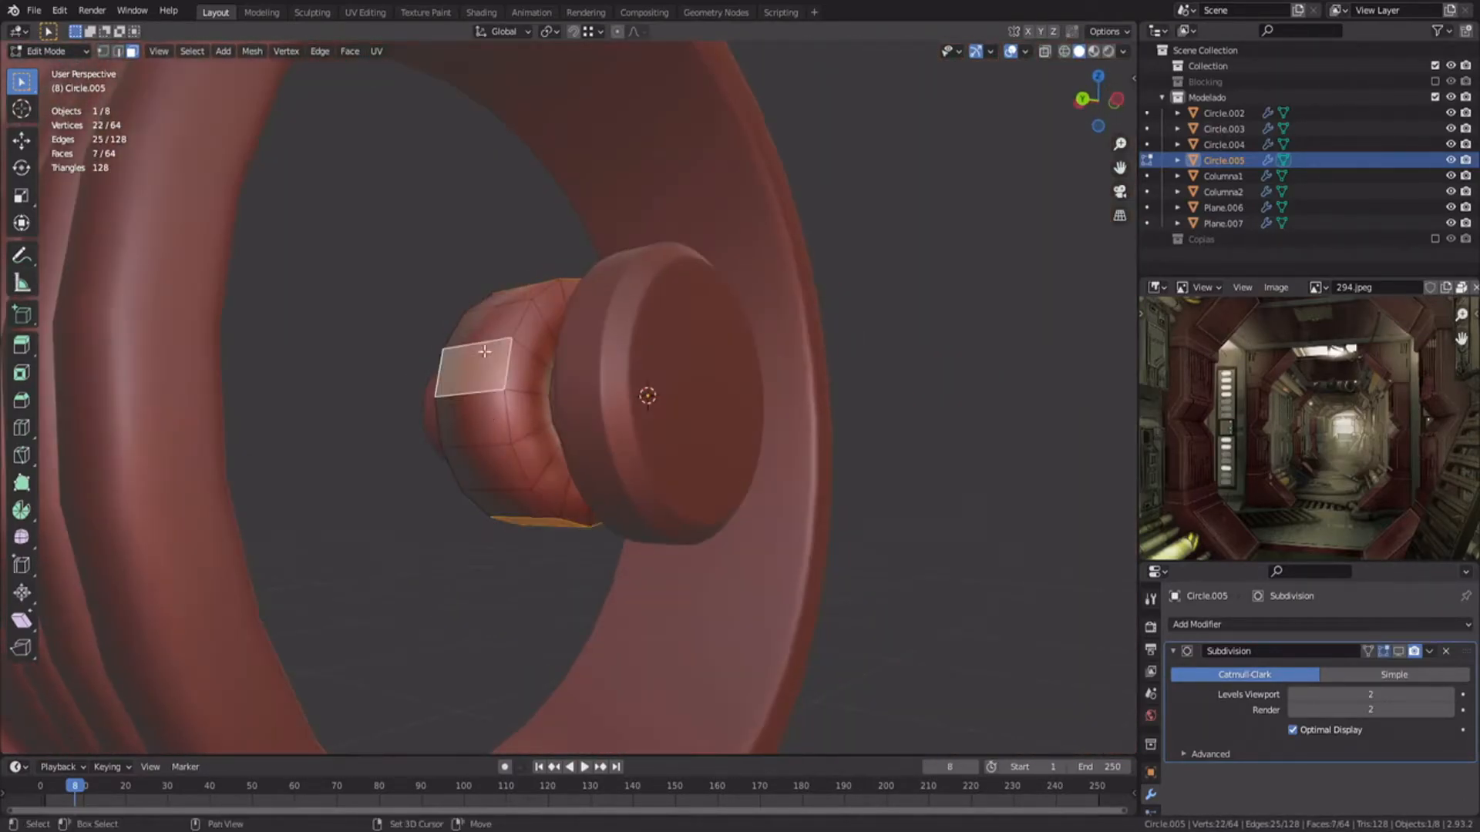
shift+click(484, 323)
middle_drag(484, 323, 486, 419)
key(ctrl+KP_3)
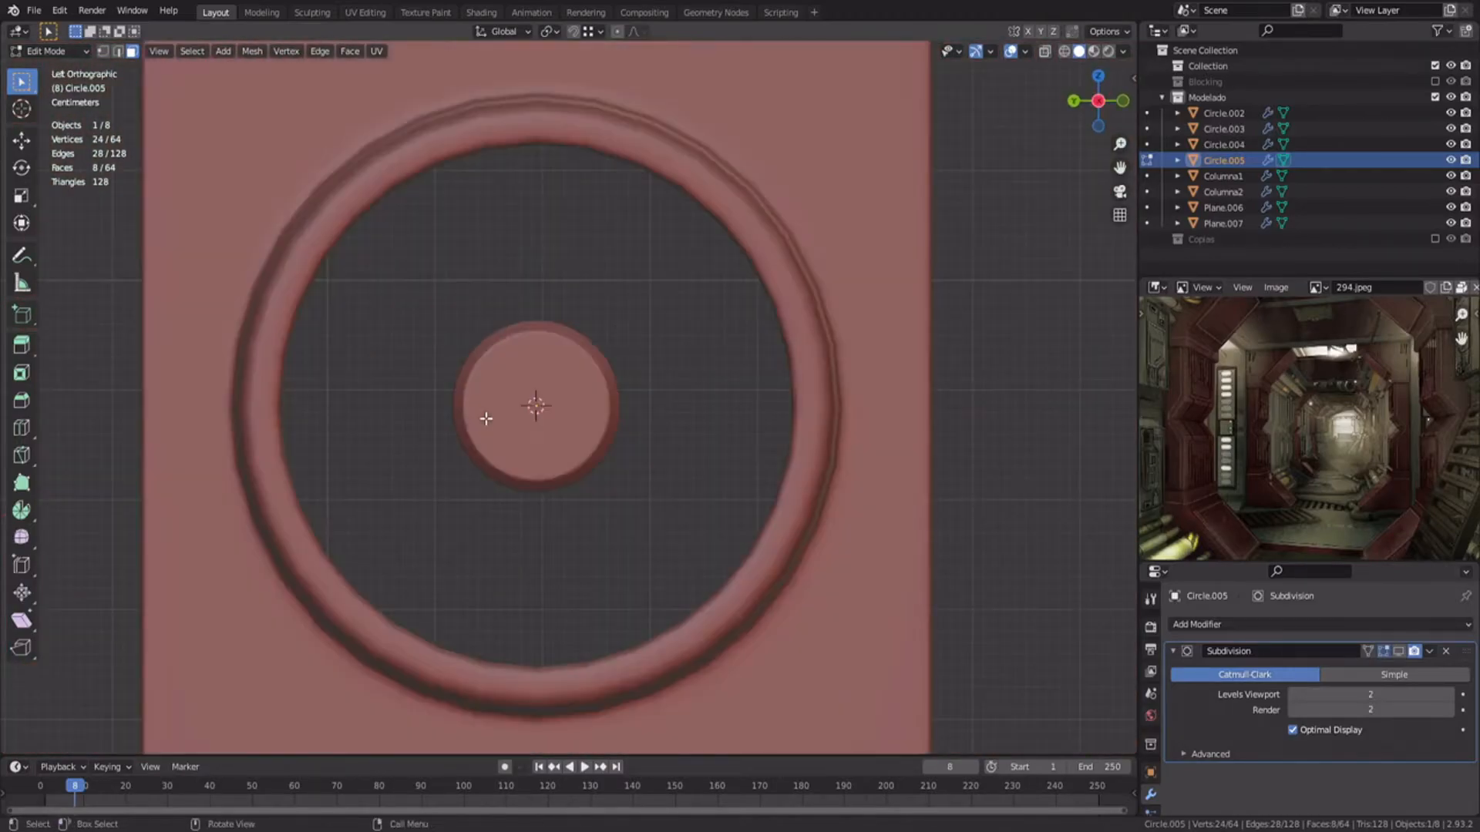
key(e)
right_click(660, 470)
click(1126, 539)
key(Tab)
middle_drag(447, 455, 506, 457)
key(alt+a)
key(Tab)
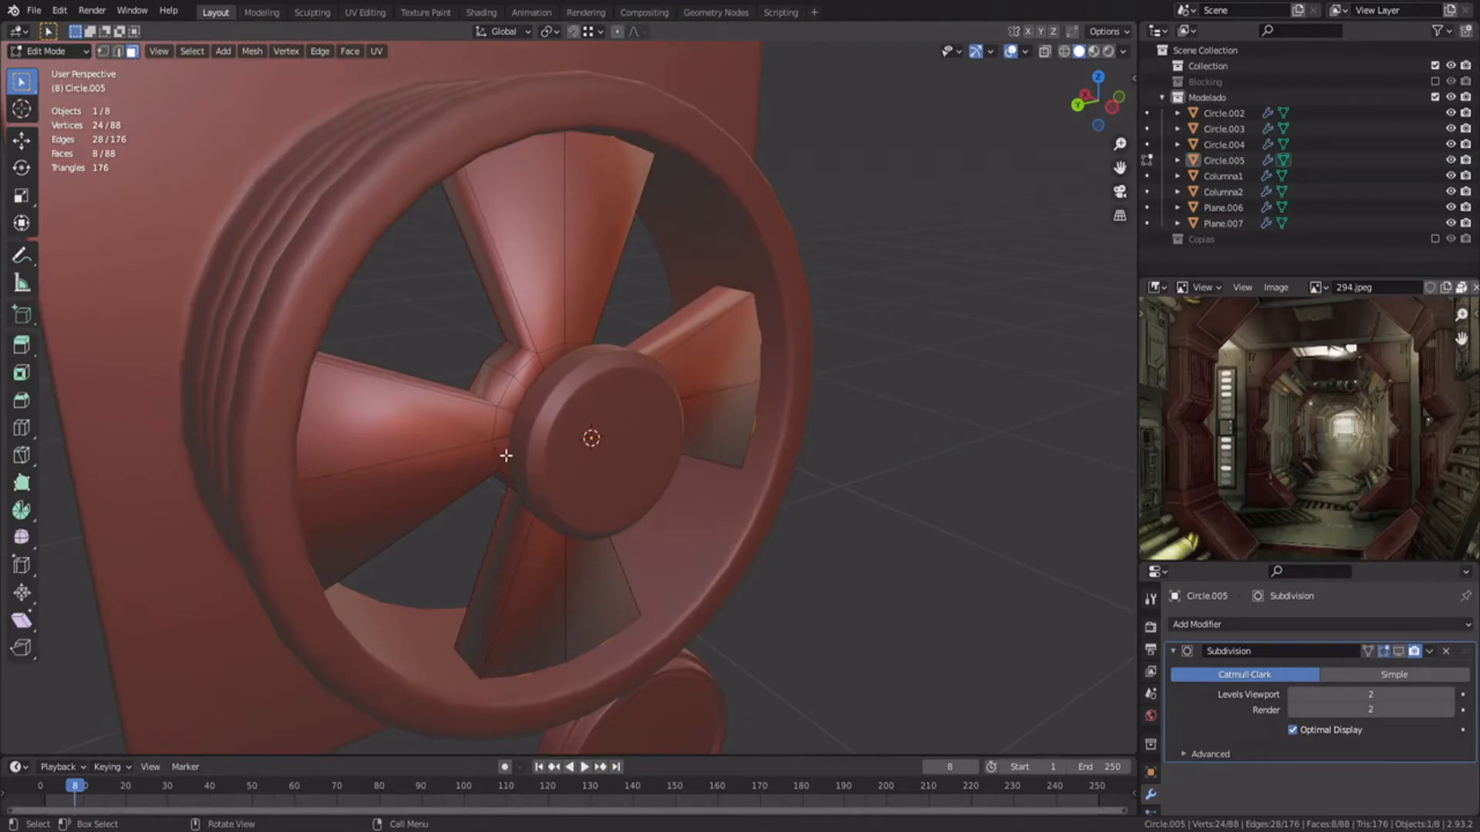
Step: Leave Edit Mode and hide the square plate with its ribbed ring to expose the fan and shaft
key(Tab)
click(354, 216)
key(h)
middle_drag(478, 331, 383, 370)
Step: Move the vertices on one side of the fan along X to thin the blades, and turn its Subdivision viewport display back on
click(542, 339)
key(Tab)
key(KP_7)
key(1)
key(alt+z)
drag(558, 77, 628, 663)
key(alt+z)
key(g)
key(x)
click(767, 501)
click(1399, 651)
Step: Cut supporting edge loops across the fan blades to tighten their subdivided shape
key(Tab)
middle_drag(501, 416, 589, 347)
key(Tab)
key(ctrl+r)
scroll(568, 277, up, 3)
click(568, 277)
key(ctrl+r)
click(697, 391)
click(370, 380)
Step: Add two more supporting edge loops to the fan from other sides
middle_drag(370, 380, 525, 354)
key(ctrl+r)
click(525, 352)
click(526, 351)
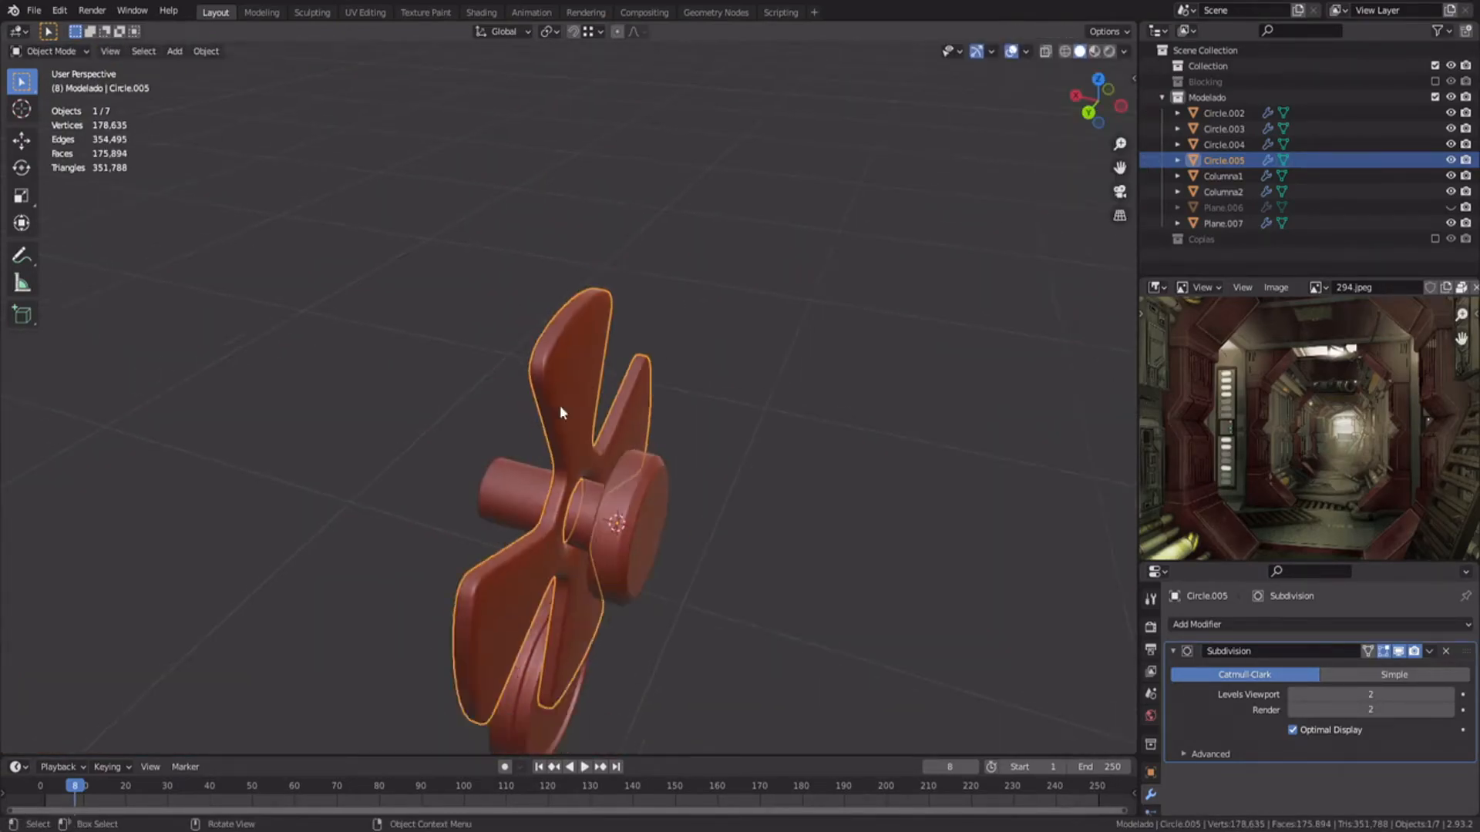
scroll(544, 382, up, 5)
key(ctrl+r)
click(614, 459)
click(373, 409)
scroll(373, 409, down, 5)
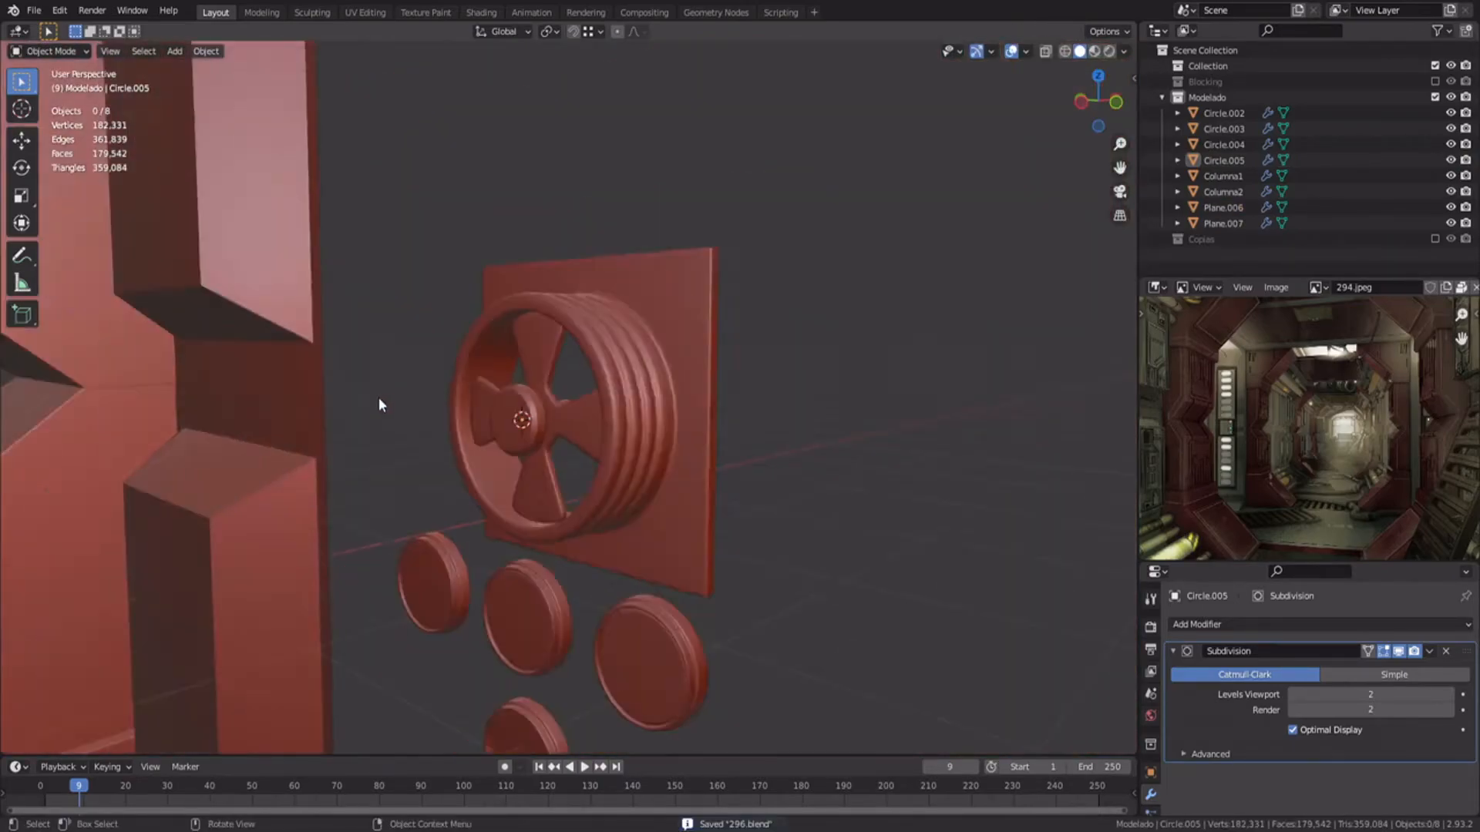
Step: Open the square plate and ribbed ring object in Edit Mode and add a supporting edge loop to its mesh
middle_drag(378, 399, 493, 406)
click(559, 357)
click(655, 335)
click(715, 330)
middle_drag(705, 328, 541, 417)
click(594, 358)
scroll(540, 417, up, 5)
key(Tab)
key(ctrl+r)
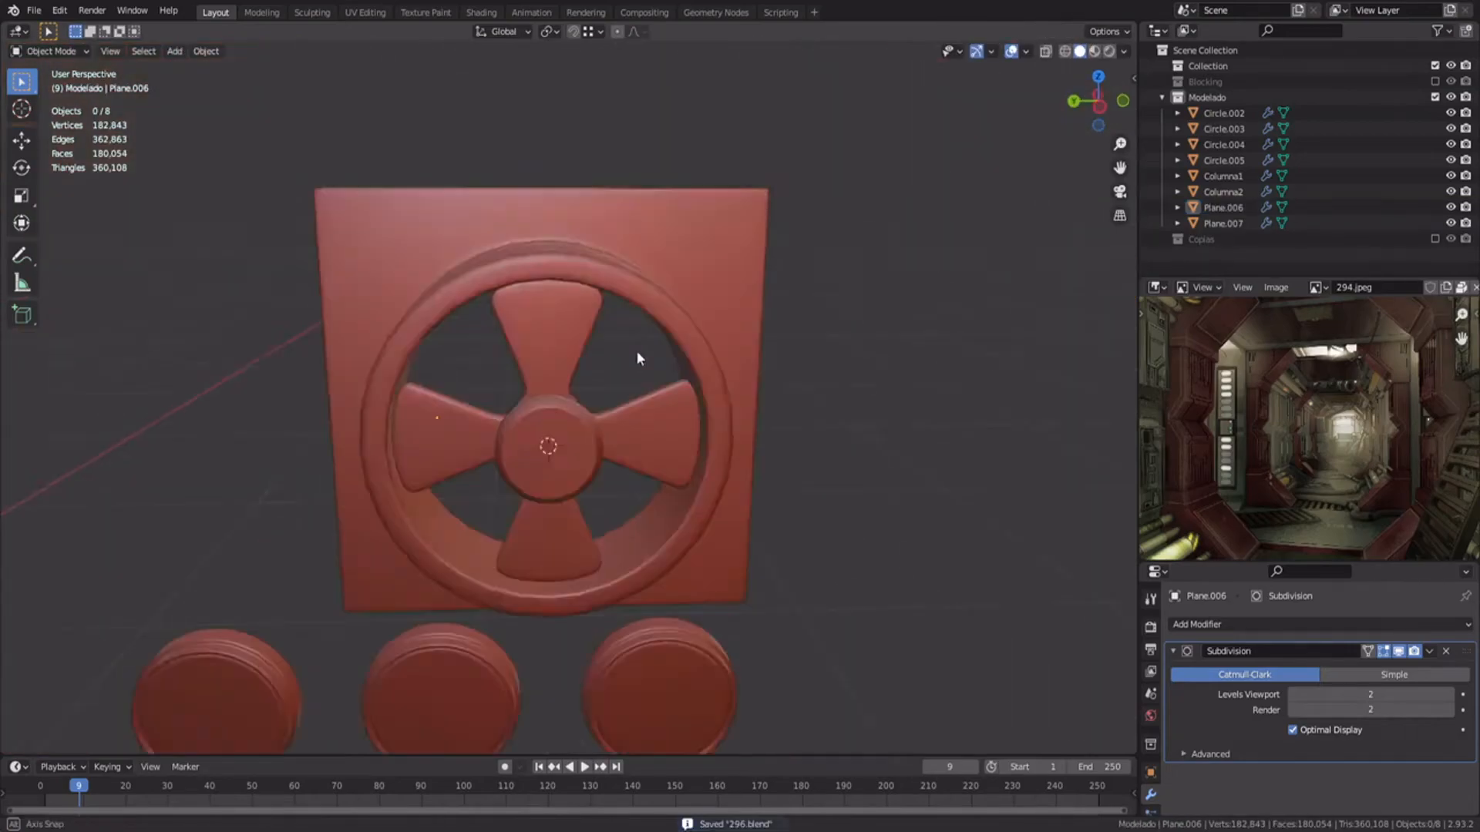
Step: Examine the hub and shaft mesh and the whole fan assembly from several angles
middle_drag(636, 350, 650, 445)
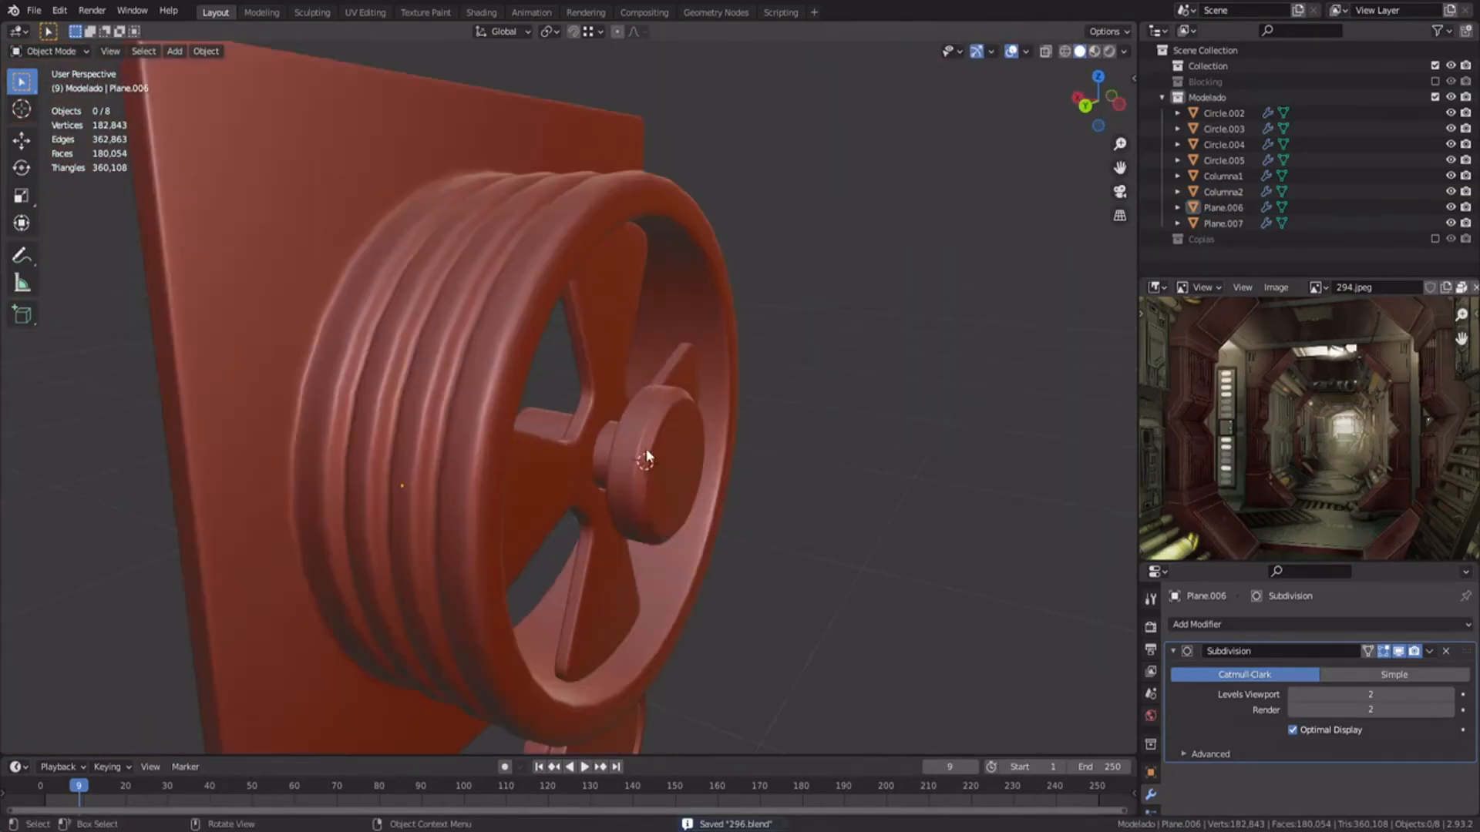
click(649, 445)
key(Tab)
scroll(649, 446, up, 4)
key(a)
key(z)
key(c)
mouse_move(555, 424)
middle_down()
mouse_move(578, 450)
mouse_move(613, 451)
middle_up()
middle_drag(594, 451, 497, 466)
key(z)
middle_drag(674, 470, 640, 493)
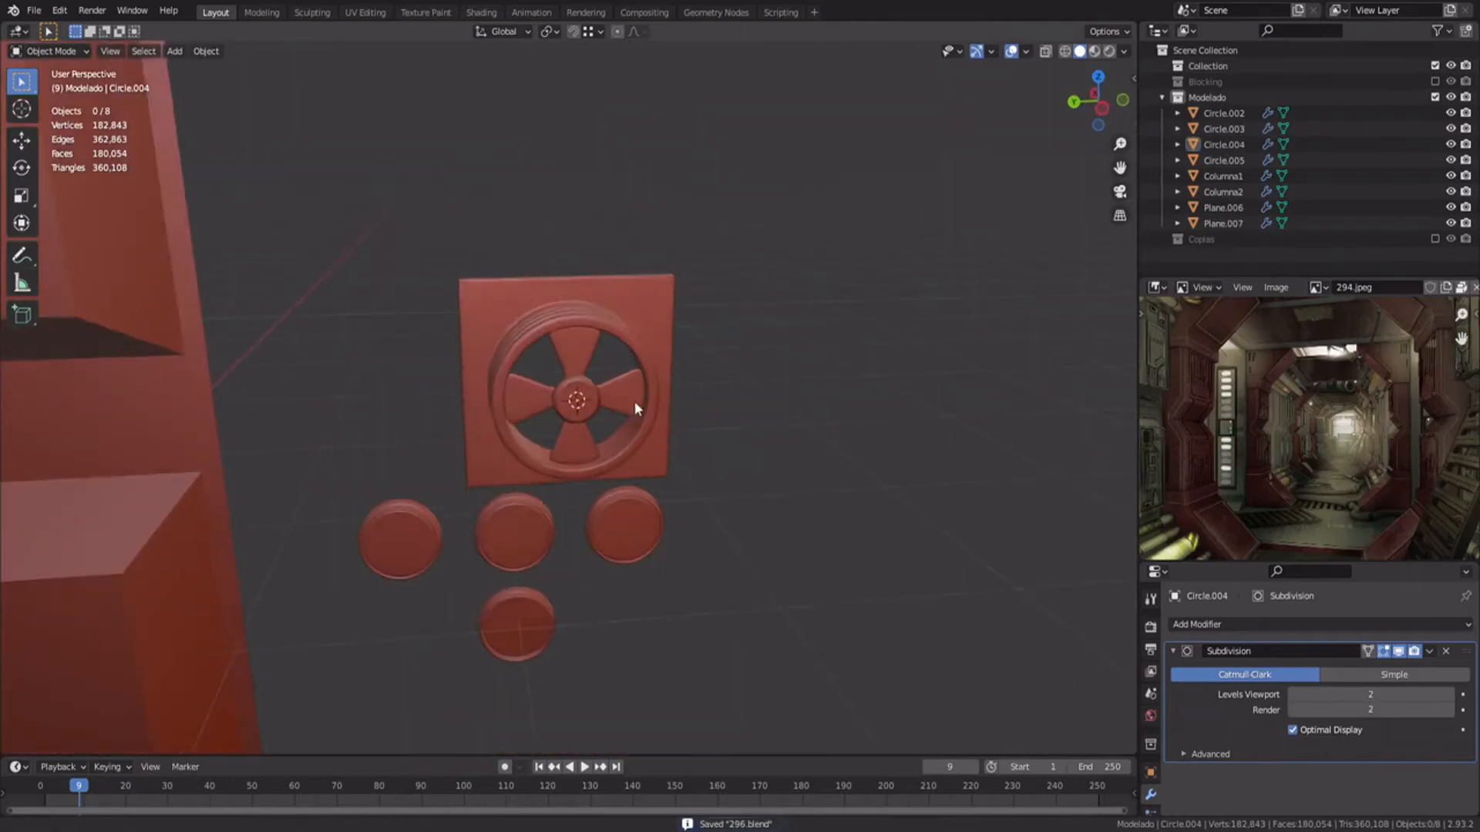
Step: Add a mesh plane at the fan's centre, aligned to the left orthographic view
key(ctrl+KP_3)
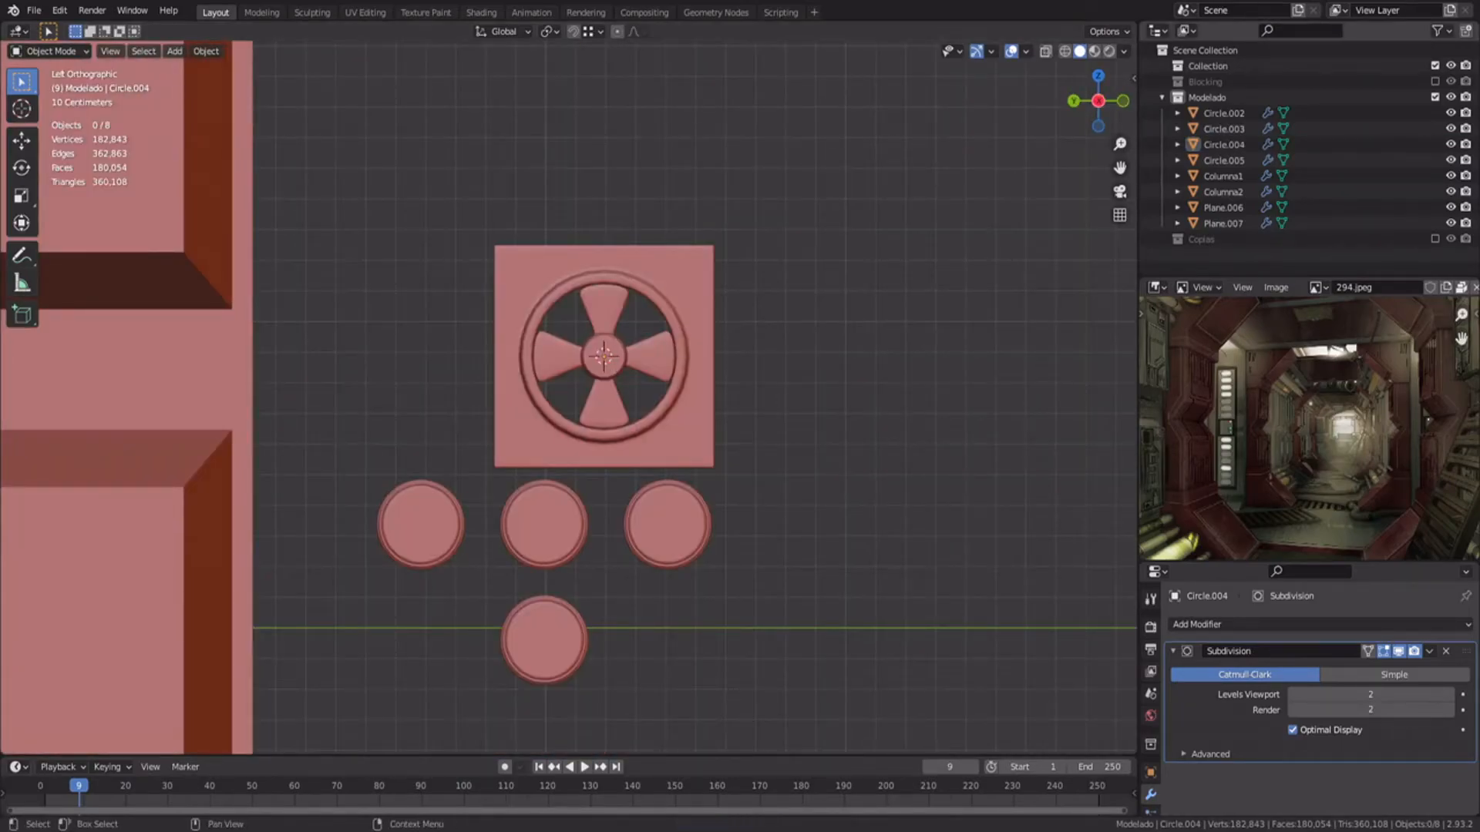
scroll(656, 375, down, 3)
key(shift+a)
mouse_move(552, 327)
click(609, 325)
click(220, 639)
click(212, 688)
Step: Narrow the plane in Y and move it about 0.17 m in Y and 0.55 m down around the fan plate and discs
key(Tab)
key(s)
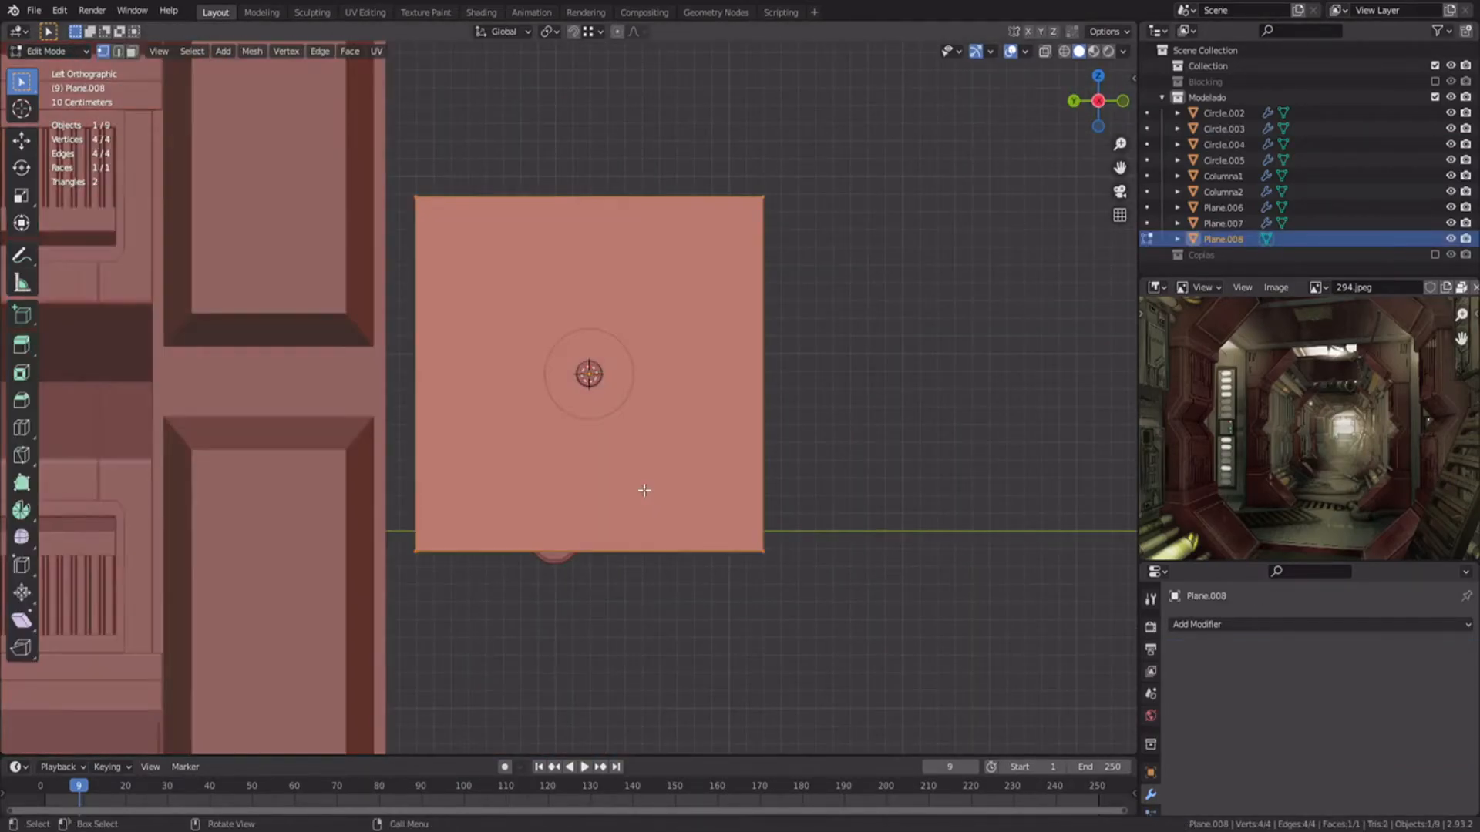
key(y)
click(802, 412)
key(z)
click(753, 413)
key(g)
key(y)
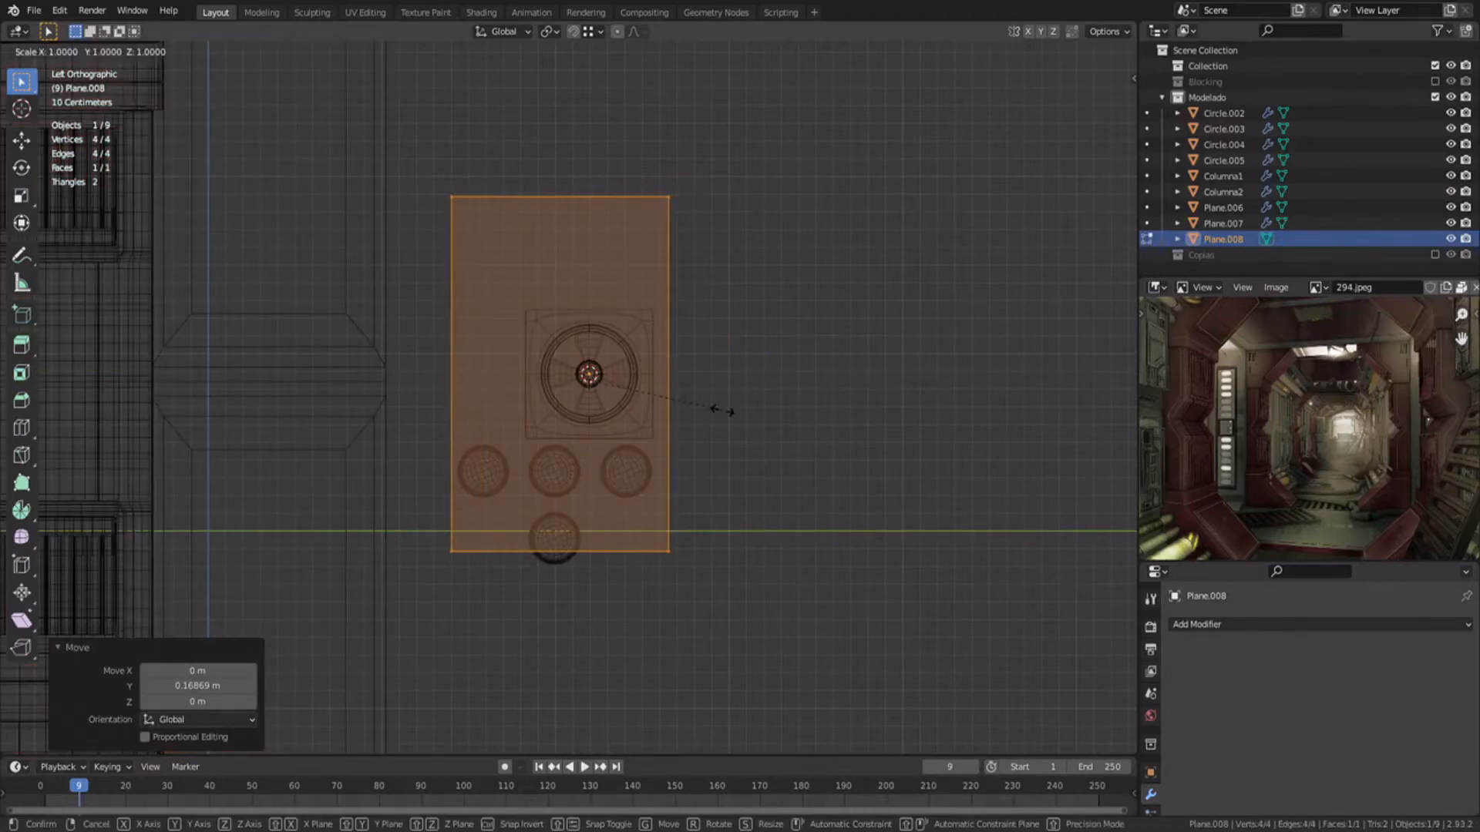
key(y)
click(730, 413)
key(g)
key(z)
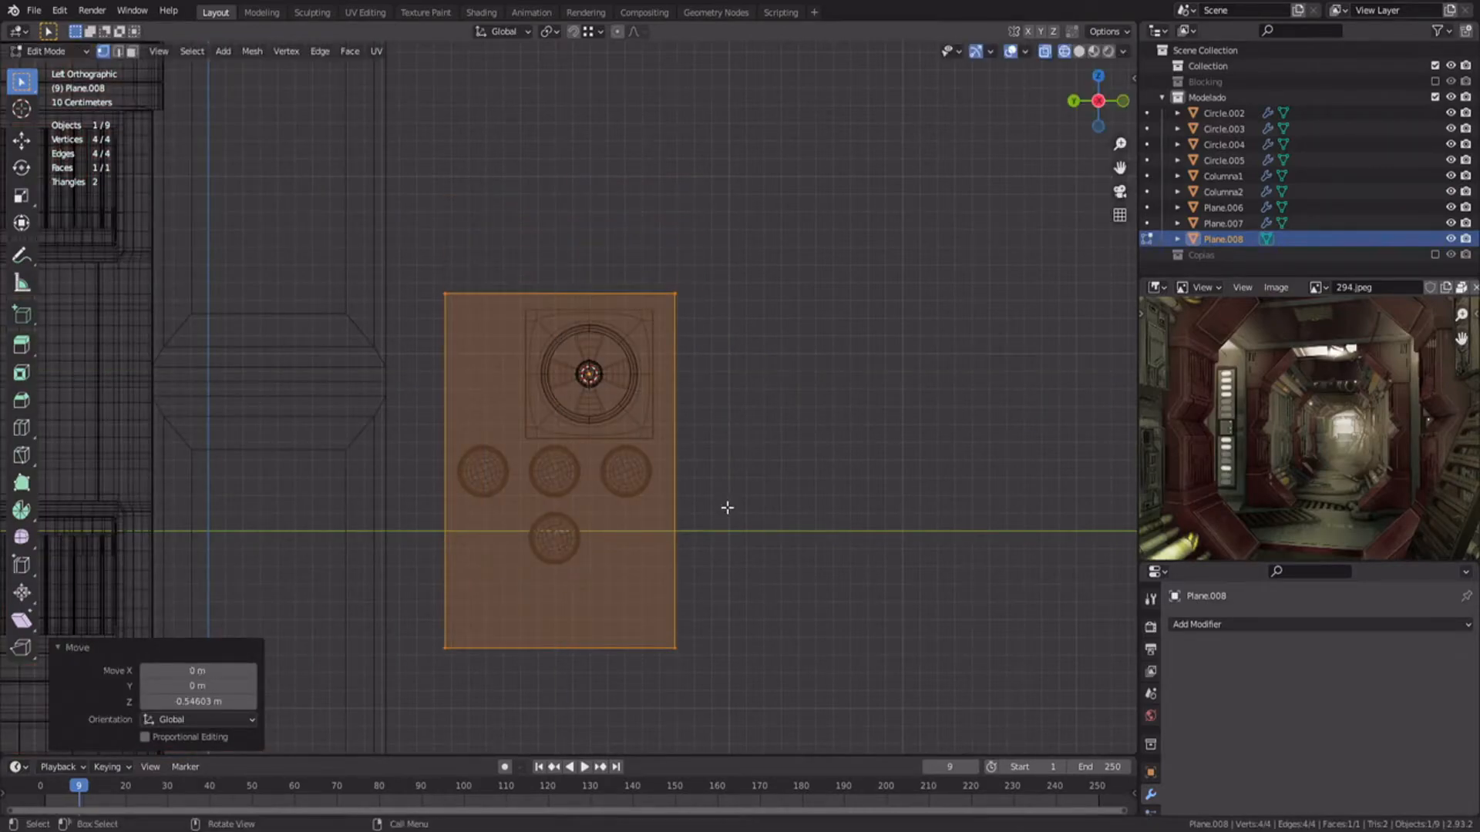
Step: Lengthen the plane by moving its upper edge up and its lower edge down along Z
key(2)
click(574, 296)
key(g)
key(z)
click(581, 283)
click(584, 647)
key(g)
key(z)
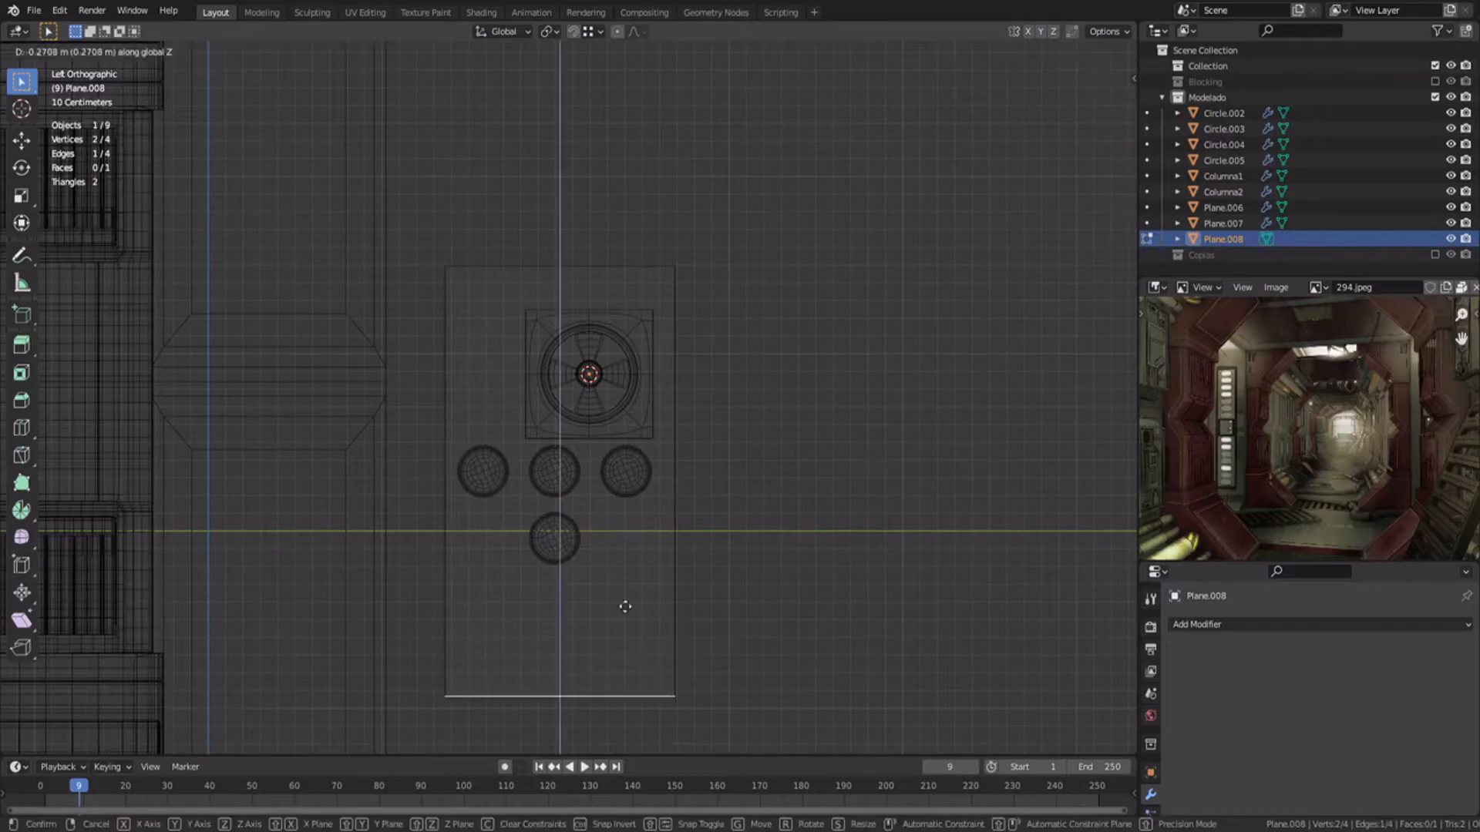
click(625, 718)
scroll(585, 615, up, 2)
key(Tab)
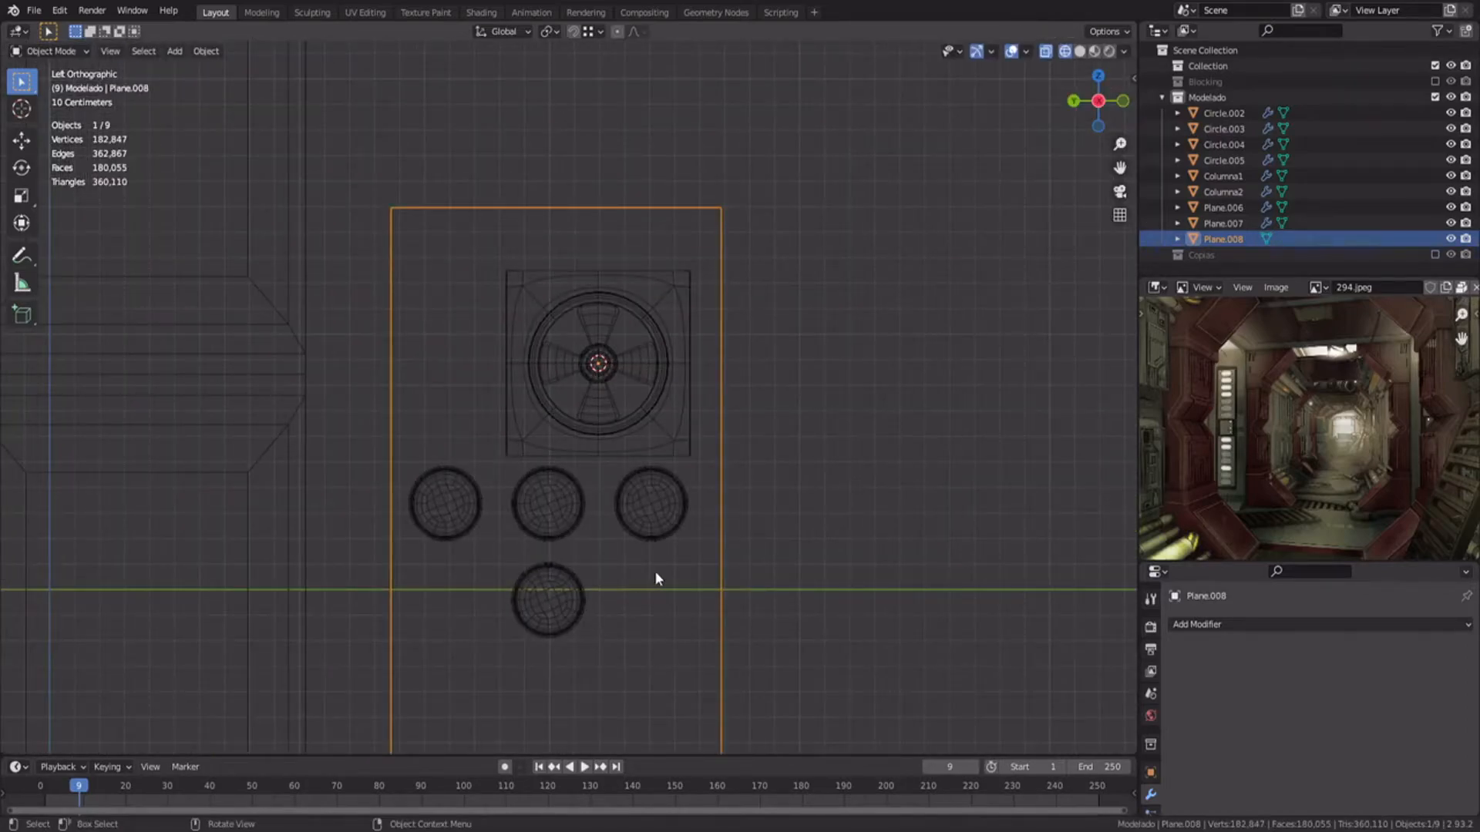
Step: Move the whole plane along X so it sits behind the fan plate and discs, and return to solid shading
key(Tab)
click(752, 552)
shift+middle_drag(572, 537, 687, 192)
scroll(691, 337, down, 1)
key(a)
shift+middle_drag(691, 337, 637, 466)
middle_drag(648, 455, 638, 466)
key(KP_7)
scroll(638, 468, up, 1)
scroll(639, 468, up, 2)
key(g)
key(x)
click(717, 467)
key(shift+z)
key(Tab)
Step: Extrude the plane into a thick wall panel and correct the normals of all its faces
click(371, 382)
mouse_move(372, 381)
middle_down()
mouse_move(543, 251)
mouse_move(460, 394)
middle_up()
key(Tab)
middle_drag(605, 180, 608, 262)
key(e)
click(531, 310)
key(a)
key(alt+n)
click(530, 309)
Step: Add a centred edge loop to the wall panel and bevel it into supporting loops near the edges
key(ctrl+r)
click(548, 209)
right_click(548, 208)
key(ctrl+b)
click(856, 298)
Step: Divide the wall panel with four evenly spaced vertical and eight horizontal edge loops, and leave Edit Mode
scroll(855, 298, down, 2)
middle_drag(856, 298, 636, 446)
key(ctrl+r)
scroll(612, 263, up, 3)
click(613, 262)
key(ctrl+r)
scroll(720, 274, up, 7)
click(720, 274)
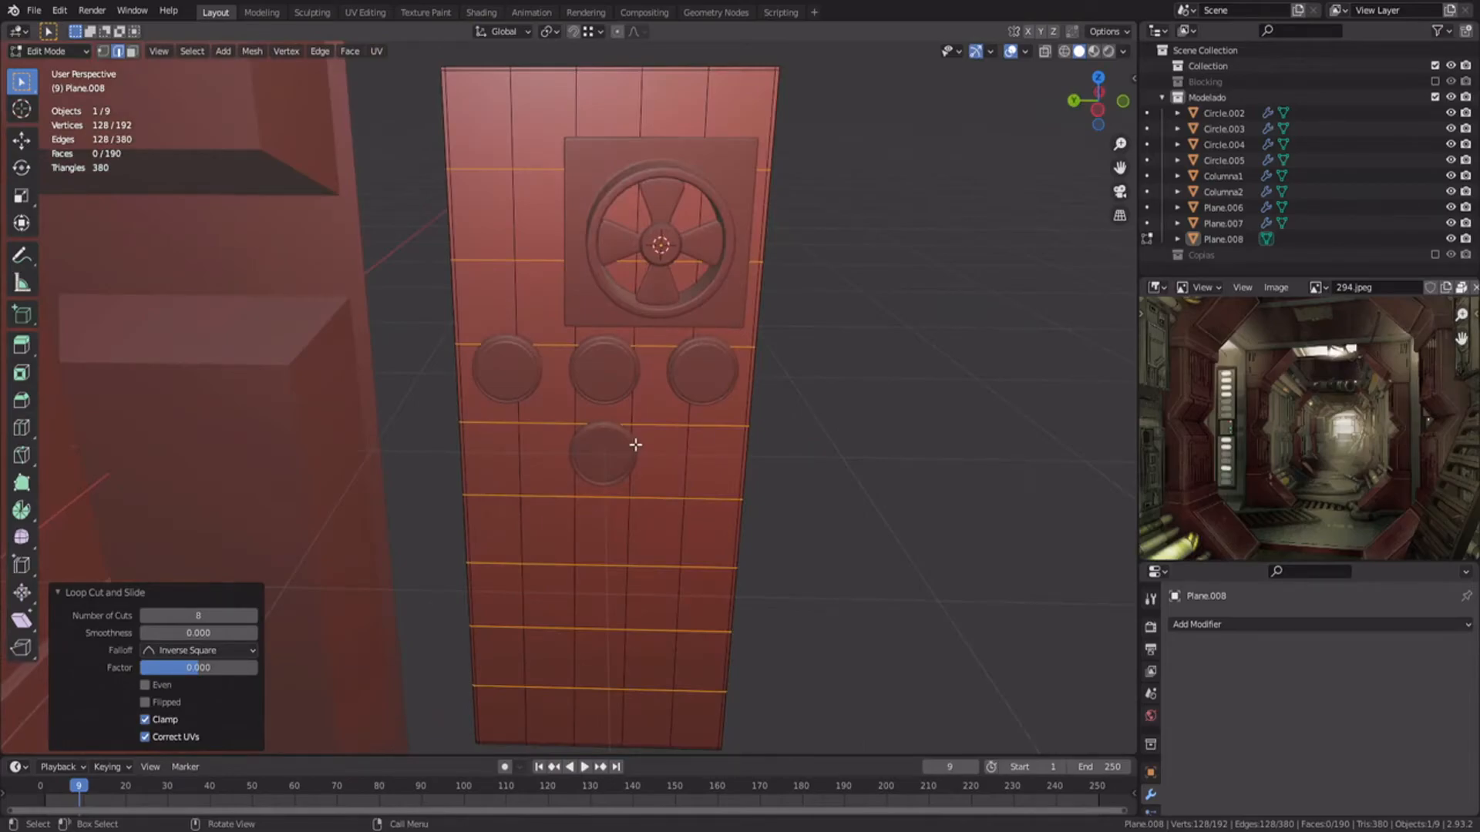
scroll(635, 444, down, 2)
key(Tab)
Step: Examine the wall panel with its fan and discs from the left and in perspective, using the viewport shading options
key(ctrl+KP_3)
key(alt+a)
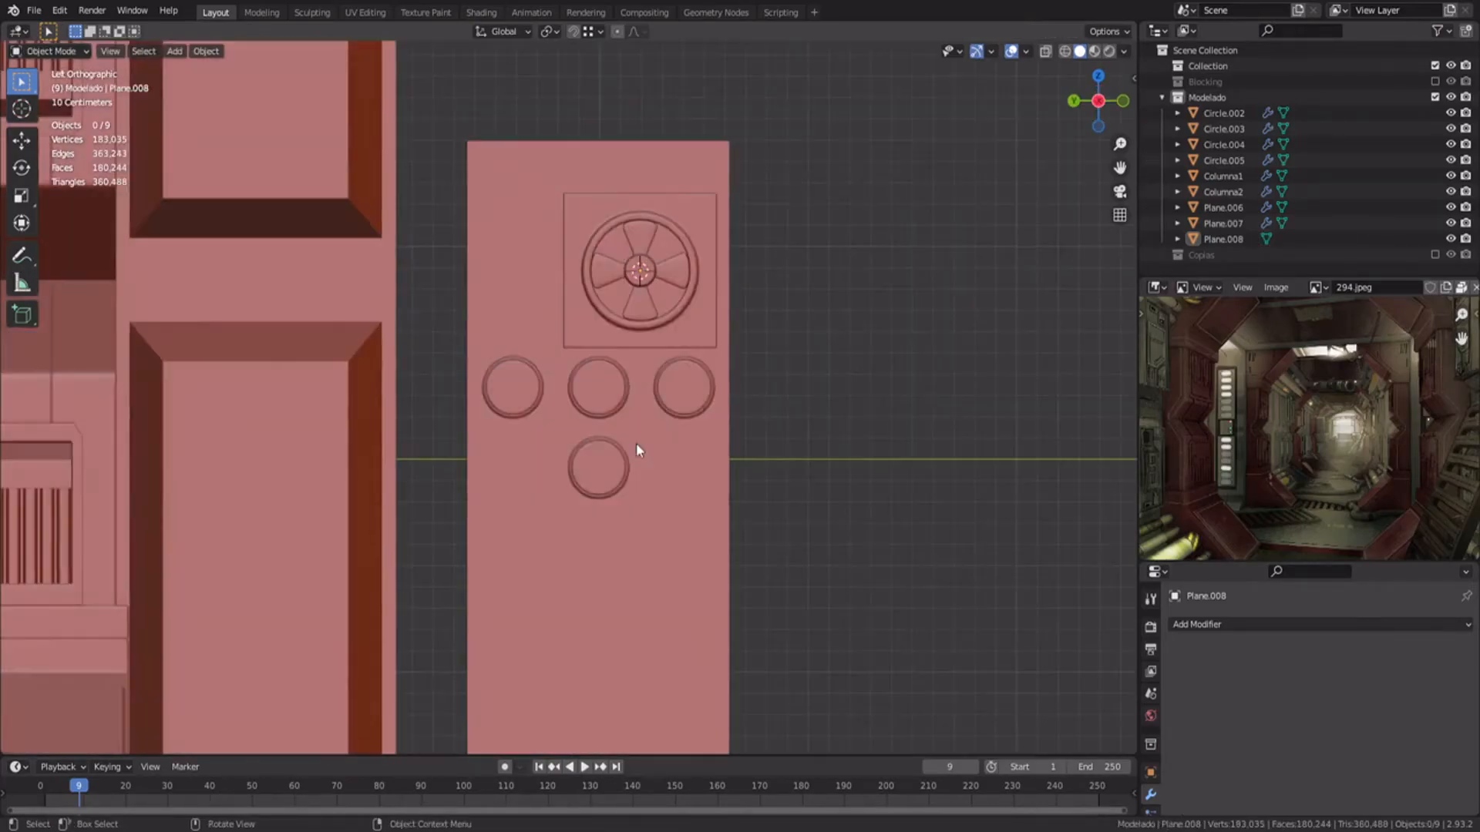
shift+middle_drag(636, 443, 642, 385)
click(1123, 51)
middle_drag(502, 366, 561, 339)
click(558, 324)
mouse_move(558, 324)
middle_down()
mouse_move(575, 328)
mouse_move(588, 403)
mouse_move(619, 316)
middle_up()
click(1124, 51)
click(1033, 387)
key(Tab)
key(Tab)
Step: Hide the wall panel to expose the backs of the discs
click(582, 398)
key(h)
scroll(686, 312, up, 3)
Step: Fill the open back of the arrayed discs, inset it, delete the inner face and add a supporting edge loop beside the rim
click(720, 334)
key(Tab)
shift+middle_drag(720, 334, 670, 334)
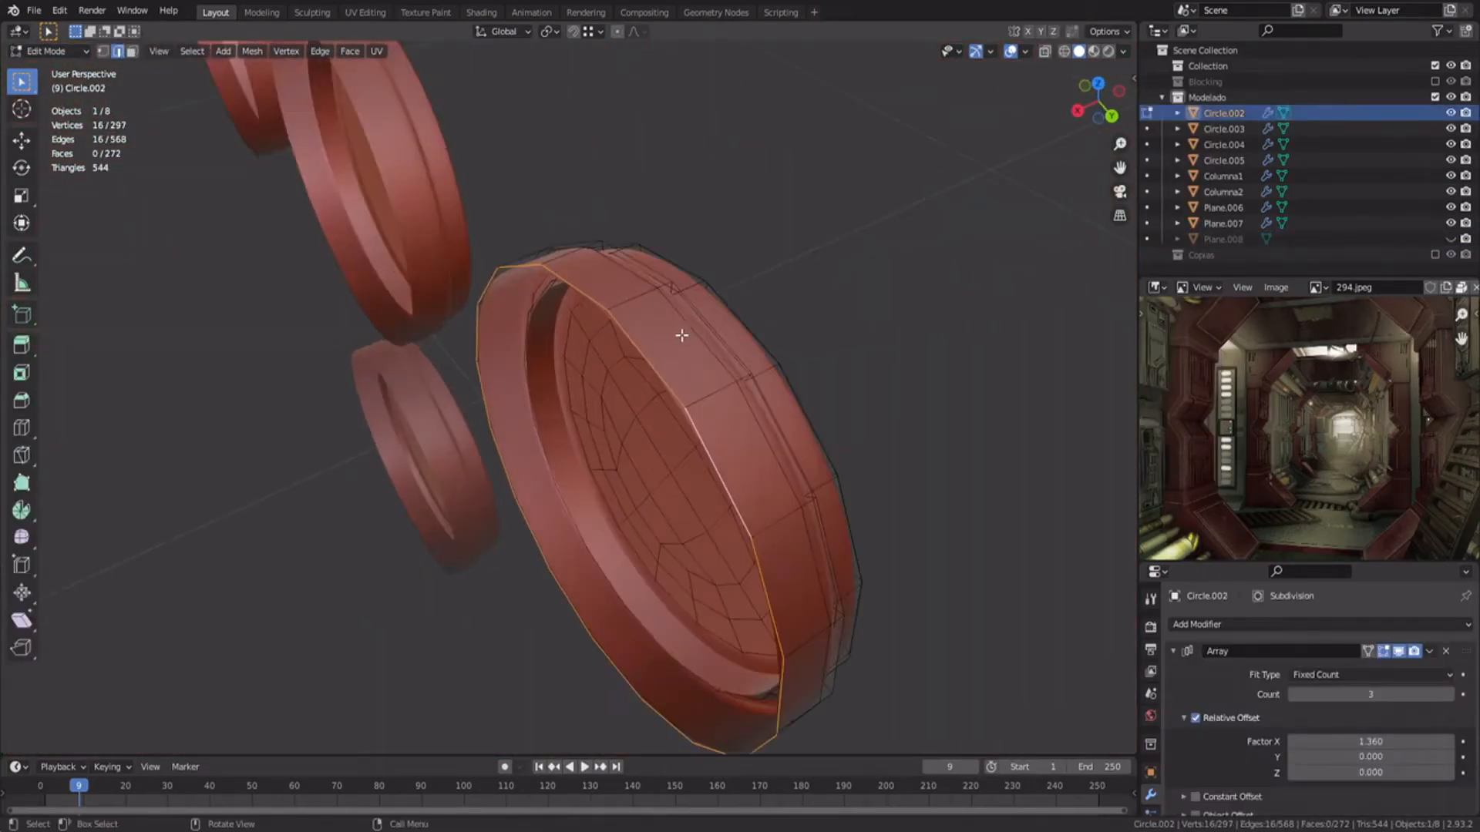
key(f)
key(i)
click(738, 329)
key(x)
click(737, 329)
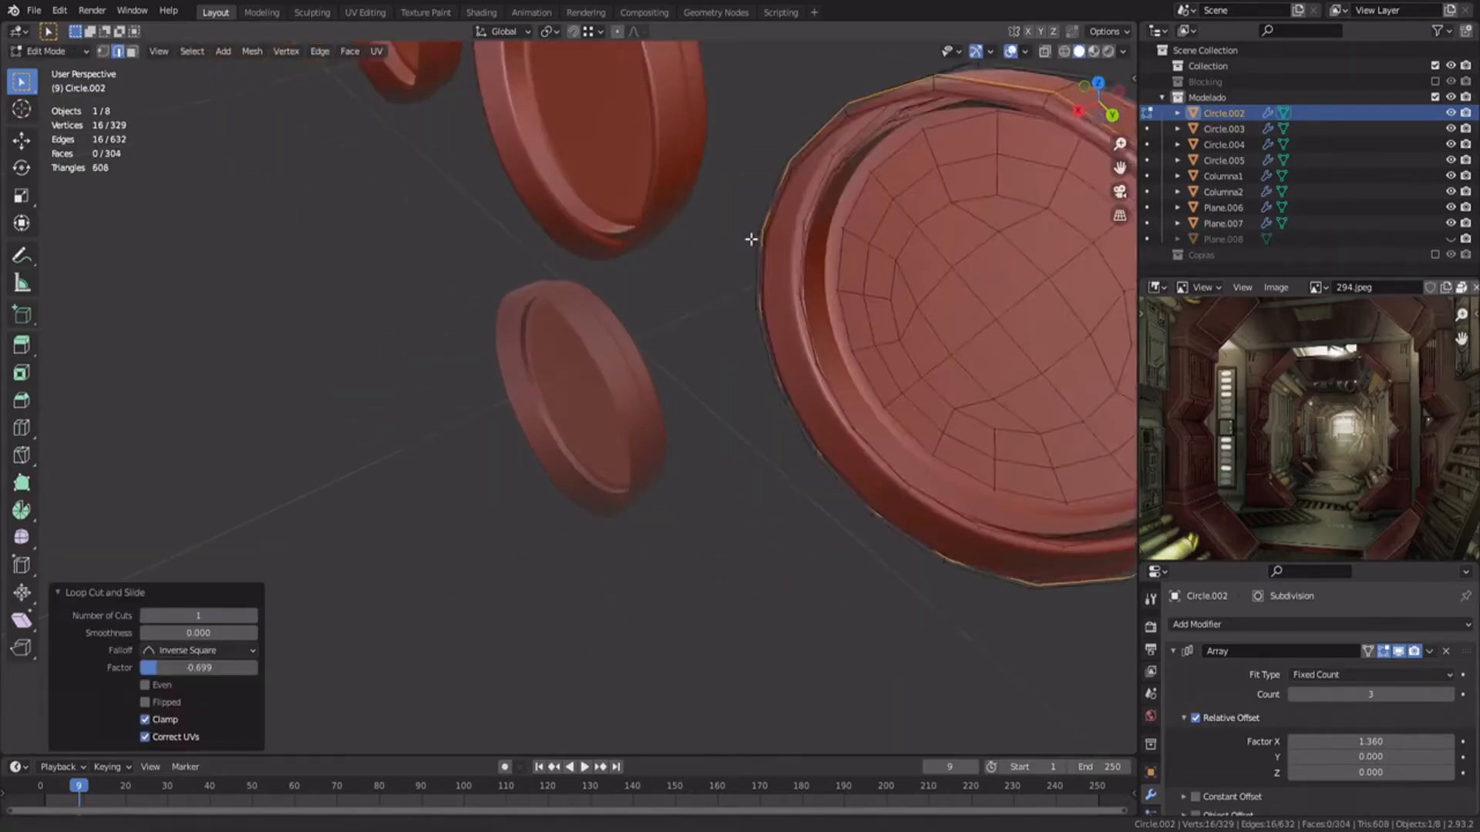
Step: Fill the lower single disc's open back, inset it, delete the inner face, add a supporting edge loop beside the rim, and save
click(632, 323)
key(f)
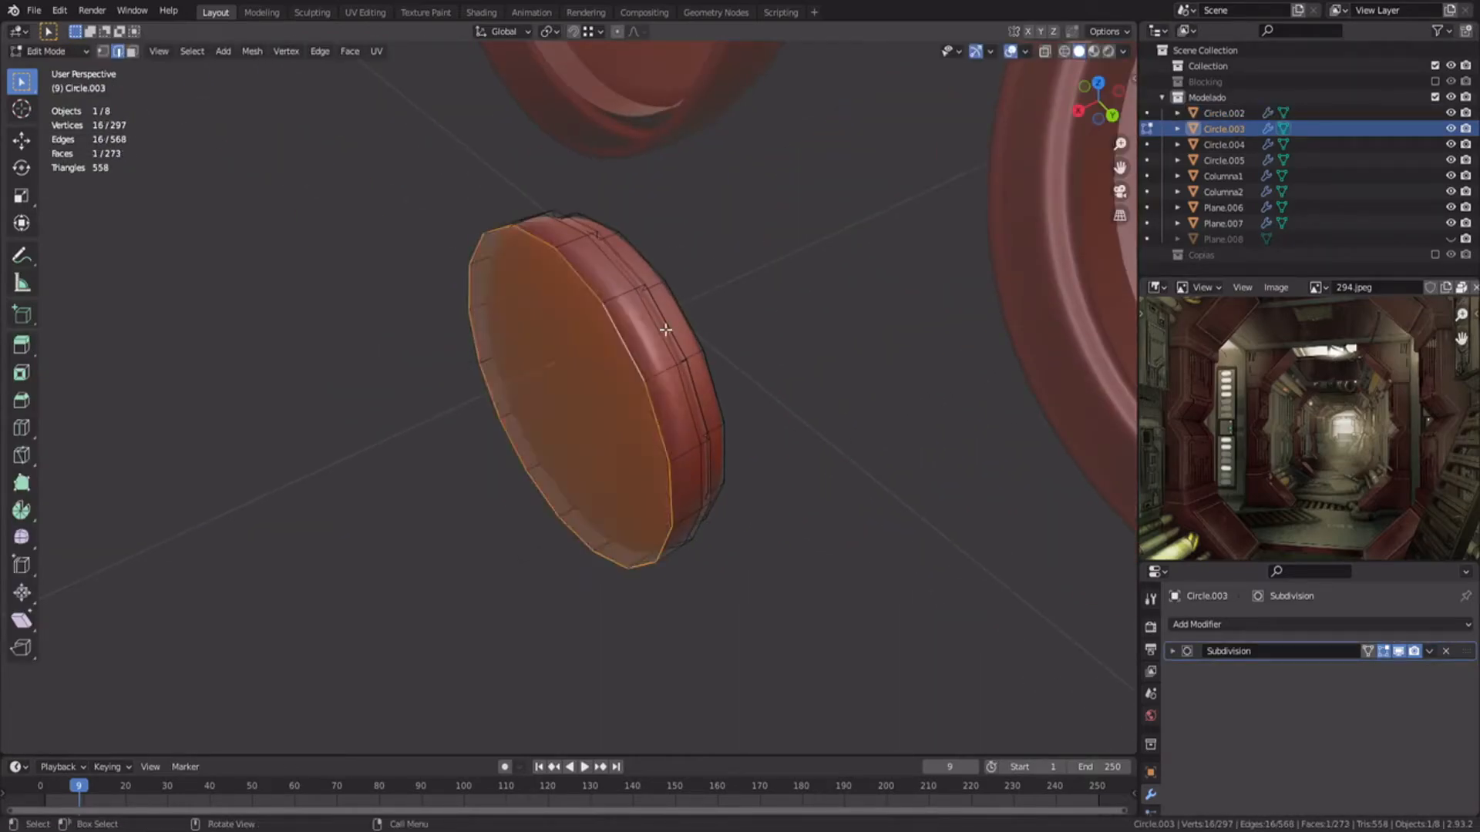
key(i)
click(655, 332)
key(x)
click(657, 332)
key(ctrl+r)
click(656, 372)
click(645, 371)
key(Tab)
key(alt+a)
key(ctrl+s)
Step: Fill the open back of the square plate, inset it and delete the inner face
middle_drag(646, 371, 720, 402)
scroll(490, 311, down, 4)
click(724, 405)
key(Tab)
key(f)
key(i)
click(833, 380)
key(x)
click(832, 380)
Step: Slide the four corner vertices of the square plate's back rim along their edges and save the file
scroll(697, 357, up, 3)
click(806, 296)
key(g)
key(g)
click(806, 292)
shift+middle_drag(694, 640, 585, 423)
scroll(585, 423, up, 3)
click(819, 455)
key(g)
key(g)
click(825, 444)
shift+middle_drag(809, 363, 560, 339)
click(509, 418)
key(g)
key(g)
click(505, 422)
shift+middle_drag(644, 655, 608, 496)
click(502, 308)
key(g)
key(g)
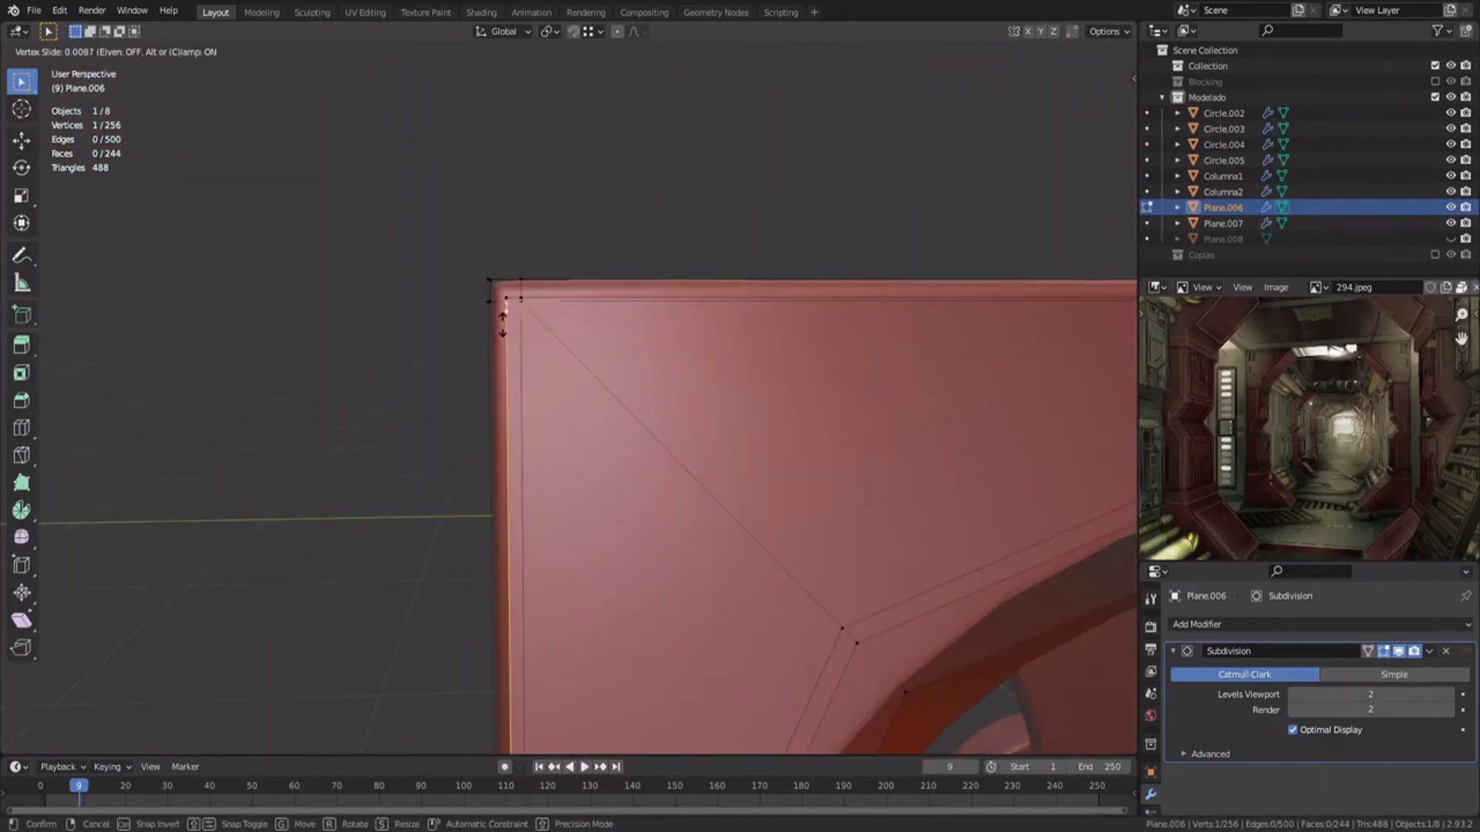
click(503, 312)
key(Tab)
key(ctrl+s)
Step: Add a supporting edge loop beside the square plate's back rim and leave Edit Mode
key(Tab)
middle_drag(499, 379, 454, 431)
key(ctrl+r)
click(546, 348)
click(547, 344)
key(Tab)
Step: Reveal the wall panel and add a view-aligned plane over its lower part in the left view, opened for editing
key(alt+h)
middle_drag(581, 443, 529, 228)
key(ctrl+KP_3)
scroll(530, 228, down, 3)
shift+middle_drag(578, 363, 571, 161)
shift+right_click(576, 353)
key(shift+a)
click(619, 352)
click(192, 639)
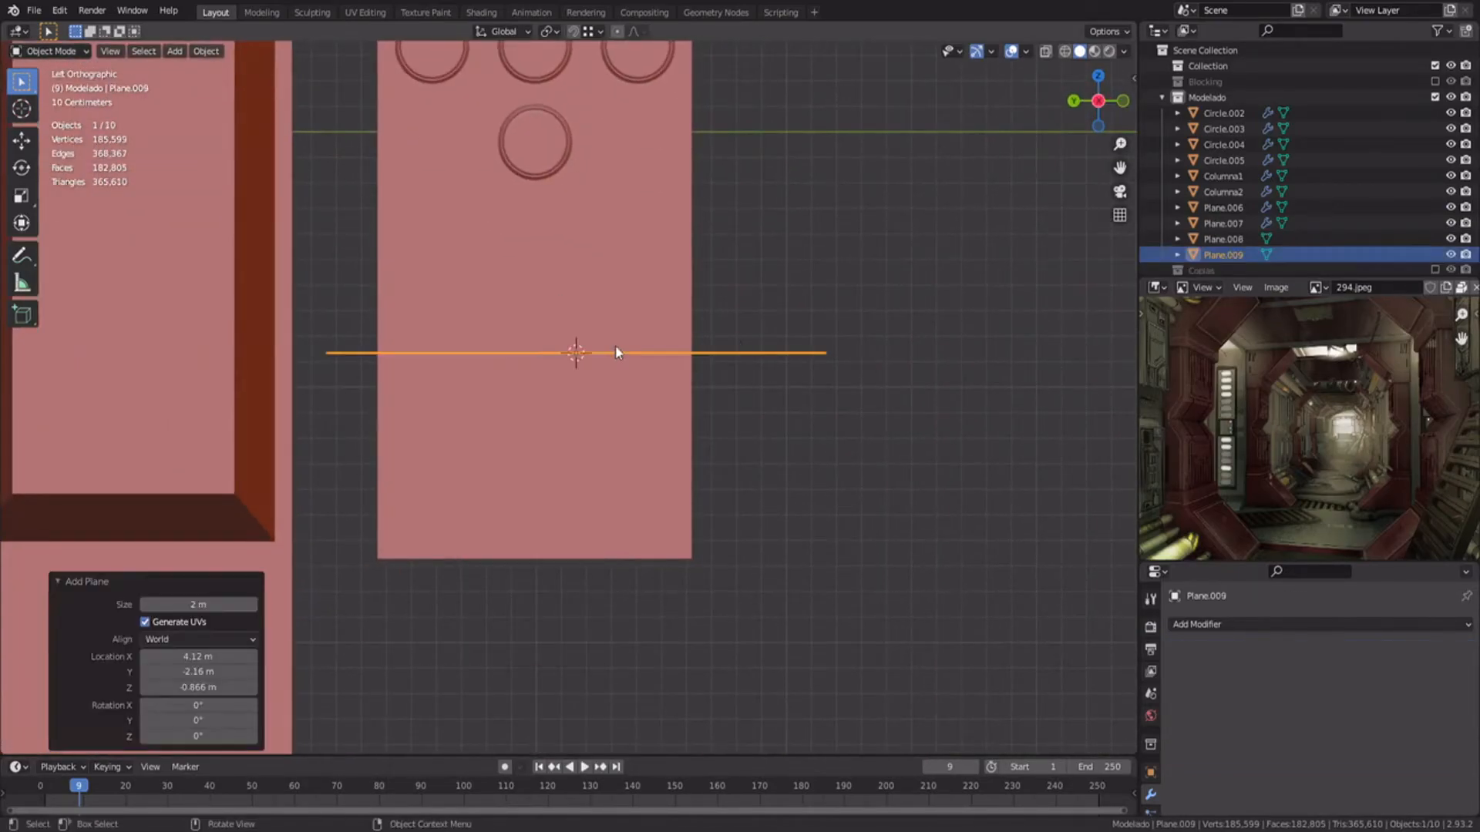
click(169, 676)
key(Tab)
Step: Scale the plane to 0.381 along Y, then shrink it uniformly into a small upright rectangle
key(s)
key(x)
key(y)
click(720, 420)
key(s)
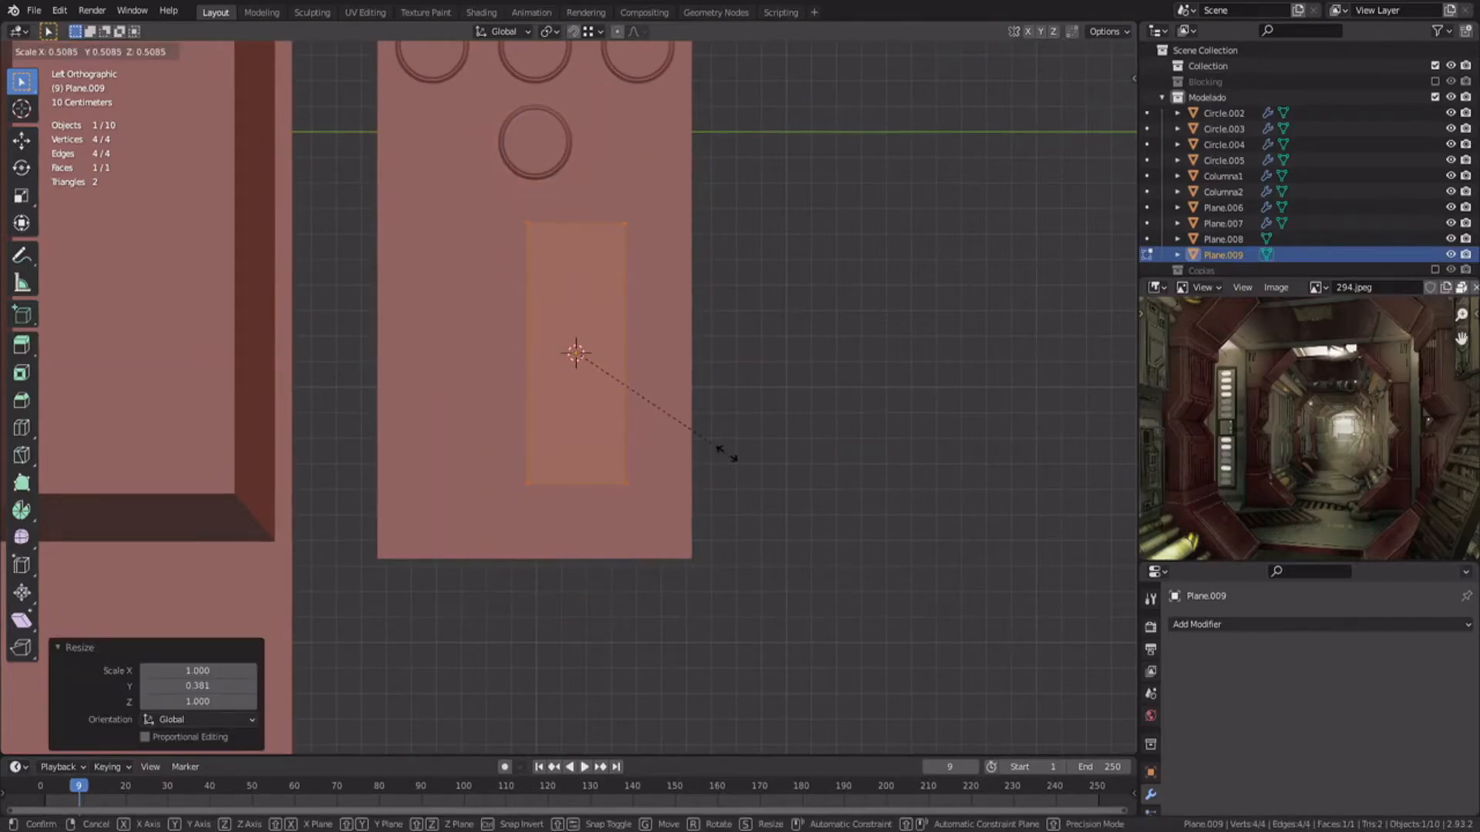
click(665, 402)
Step: Position the rectangle near the wall panel's lower right corner and stretch it by 1.344 along Z
key(g)
key(y)
right_click(693, 429)
key(s)
key(z)
click(682, 396)
key(g)
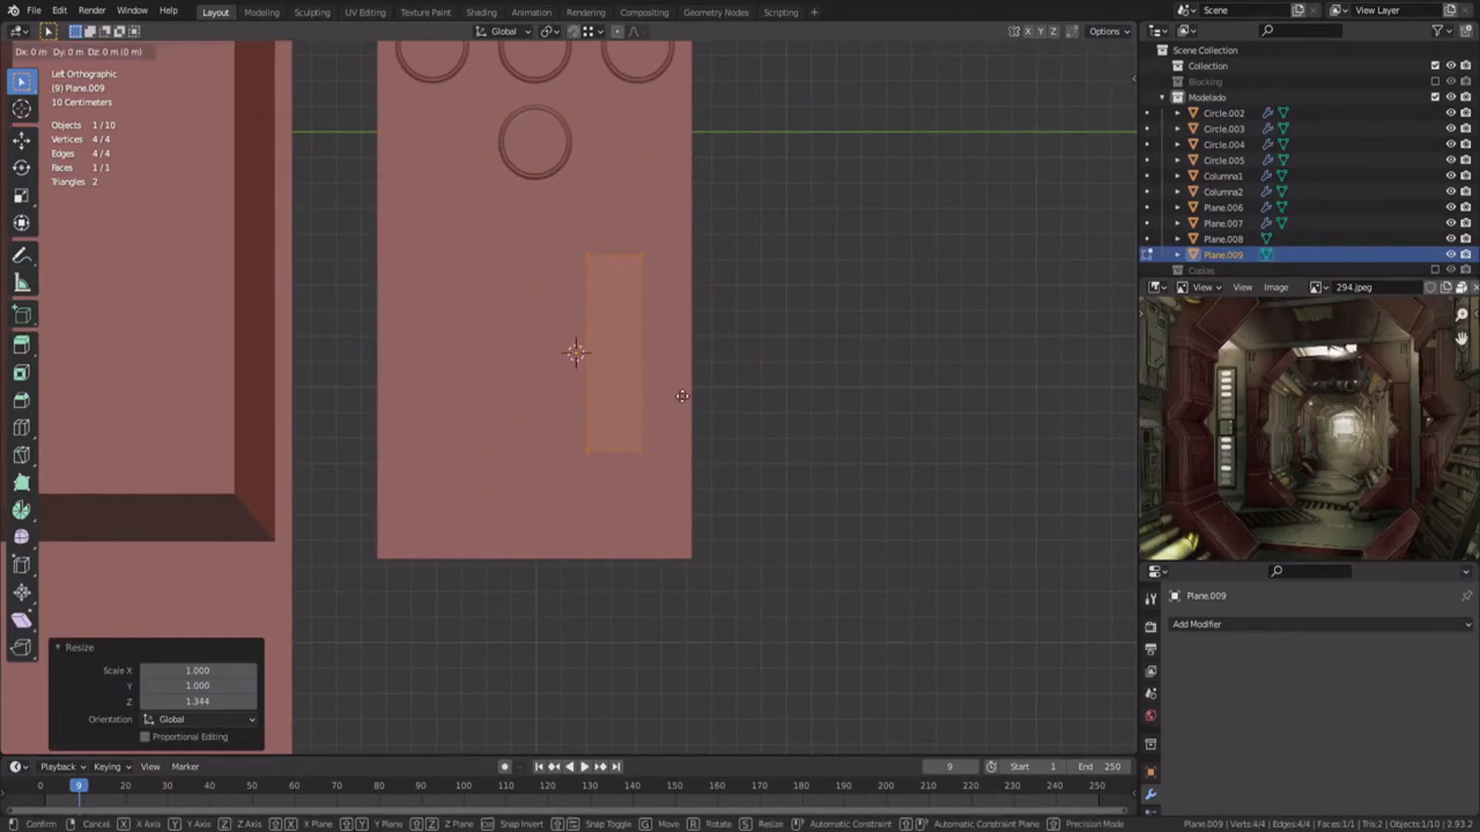
key(g)
key(z)
click(692, 428)
Step: Move the rectangle along X against the wall panel and extrude it about 0.054 m into a thin strip
middle_drag(692, 427, 779, 393)
scroll(518, 401, up, 4)
key(g)
key(y)
key(x)
click(692, 401)
key(e)
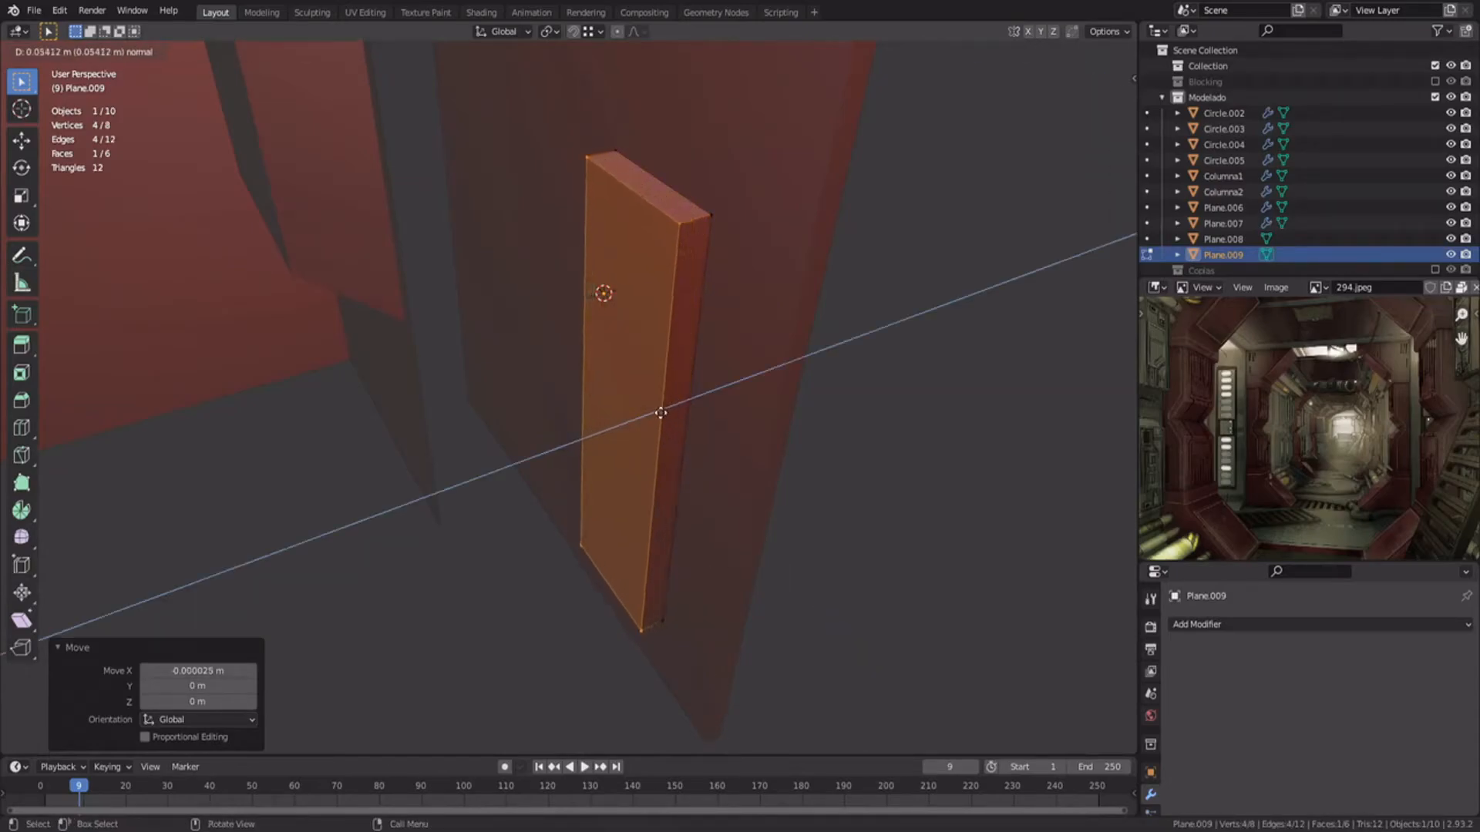
click(660, 413)
Step: Add a centred loop cut in both directions of the strip and bevel each out towards the edges as supporting loops
middle_drag(659, 413, 655, 267)
key(ctrl+r)
click(649, 202)
key(ctrl+b)
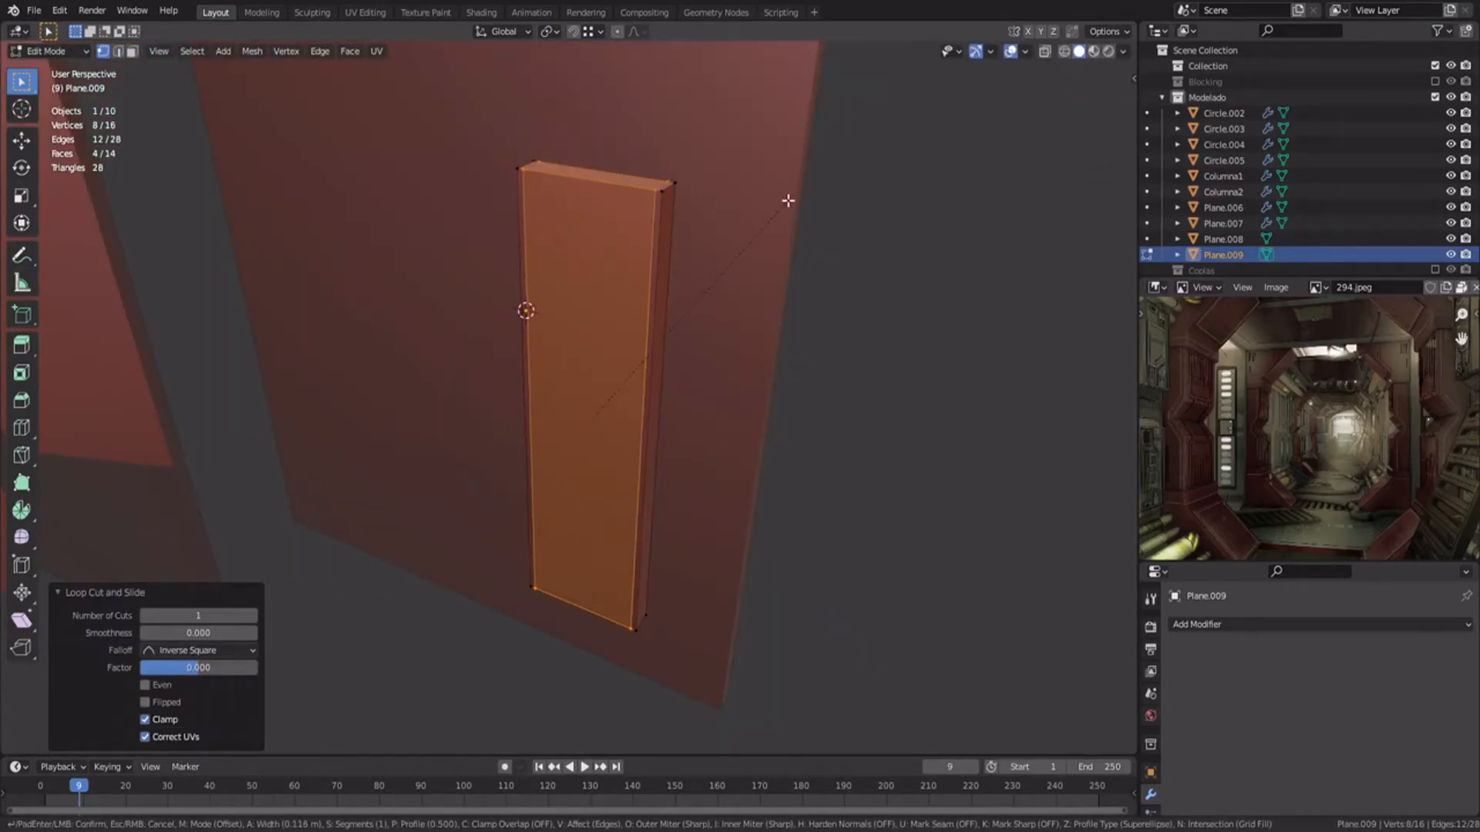
click(787, 198)
key(ctrl+r)
click(682, 331)
key(ctrl+b)
click(979, 227)
Step: Divide the strip with two vertical and several evenly spaced horizontal edge loops, plus a supporting loop around its side
key(ctrl+r)
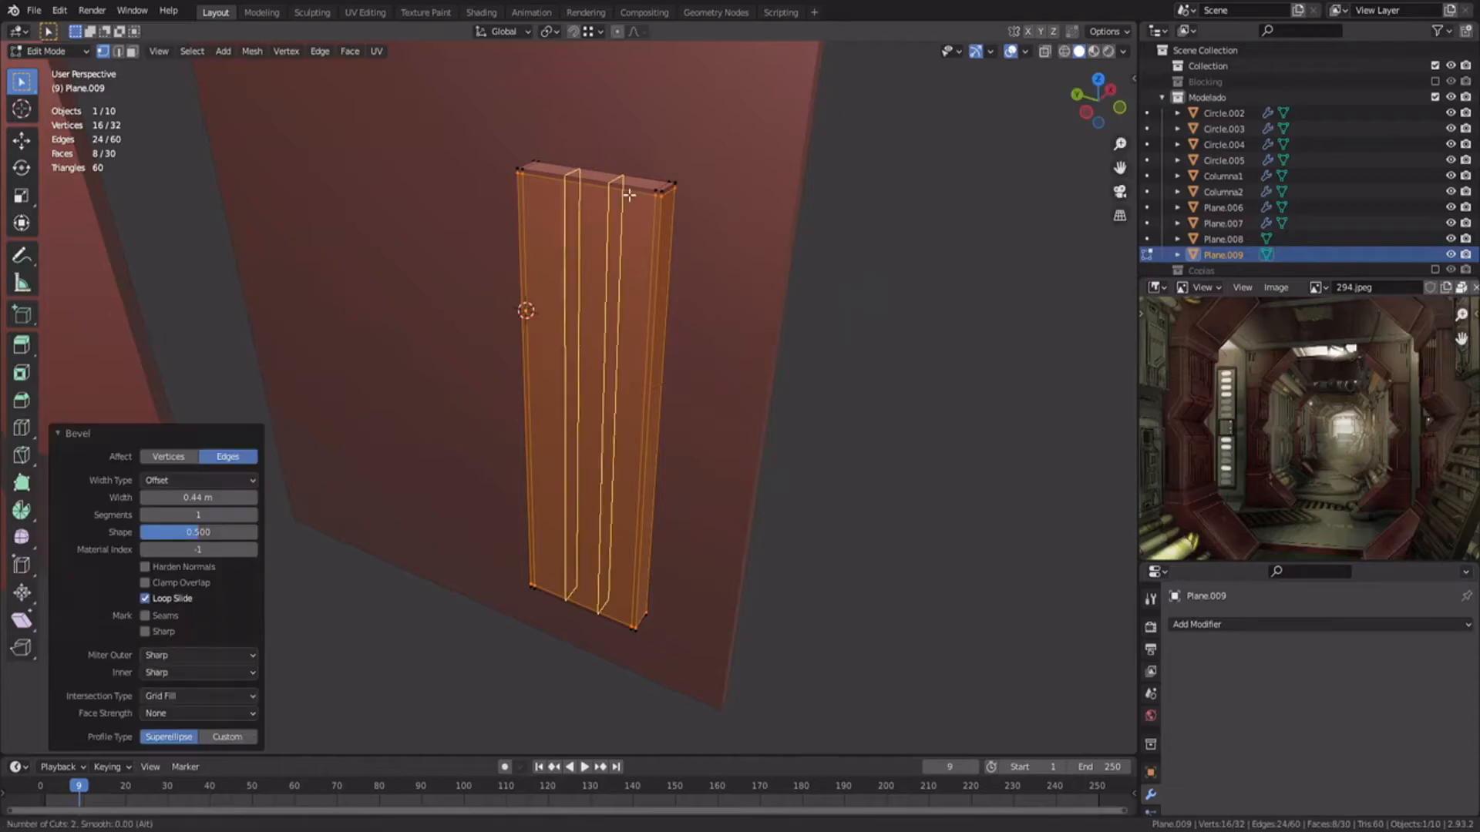
click(628, 192)
key(ctrl+r)
scroll(651, 248, up, 6)
key(ctrl+r)
middle_drag(650, 247, 615, 324)
click(705, 290)
click(754, 274)
Step: Apply a level 2 Subdivision modifier to the strip and to the wall panel
key(Tab)
key(ctrl+2)
key(alt+a)
click(599, 398)
key(ctrl+2)
Step: Join the strip, wall panel, lower disc, fan and ring with the square plate into one object
click(597, 547)
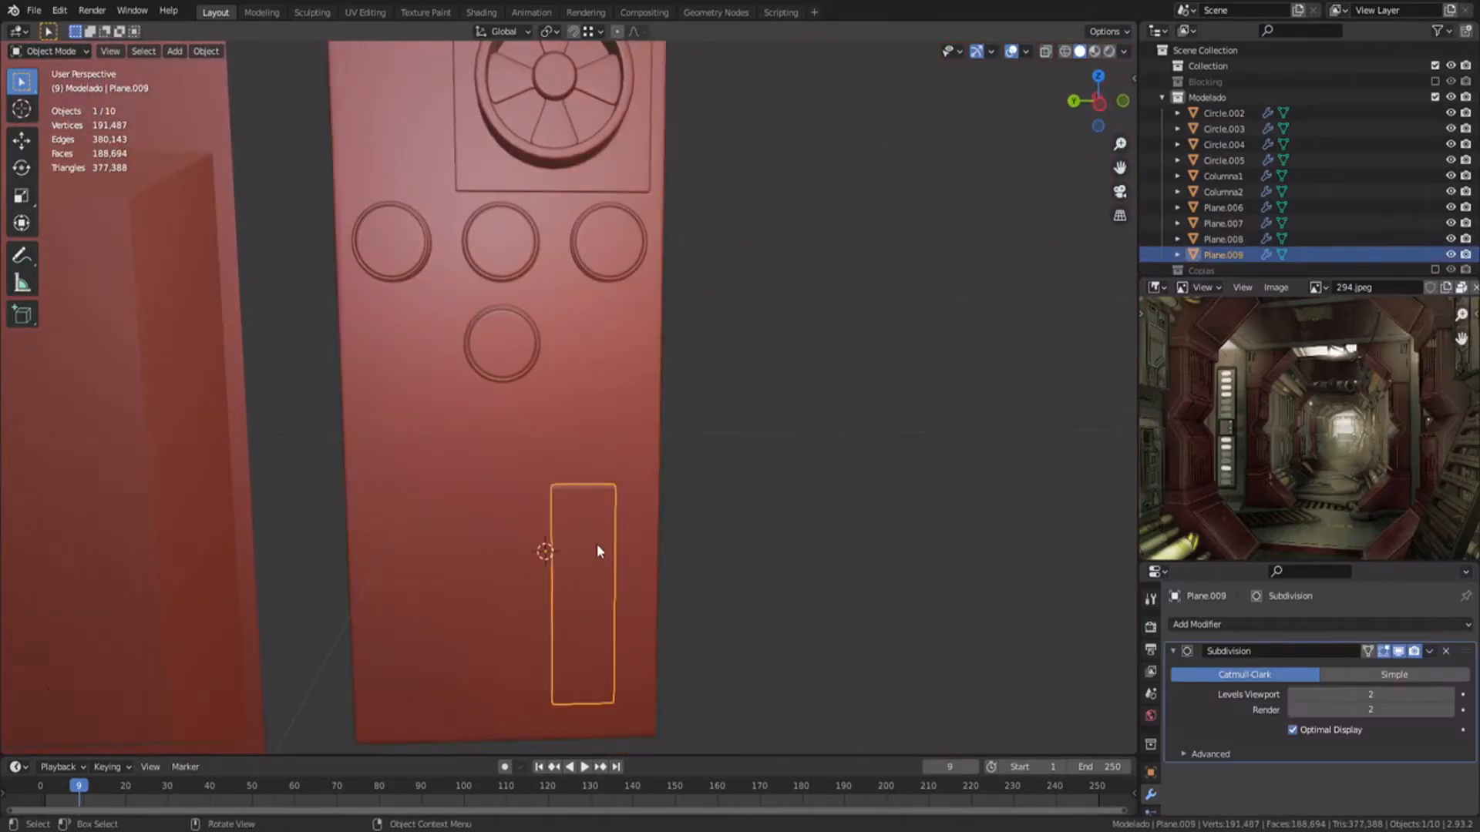
shift+click(539, 455)
shift+click(505, 345)
shift+middle_drag(592, 102, 581, 221)
shift+click(579, 216)
shift+click(545, 207)
shift+click(604, 164)
key(ctrl+j)
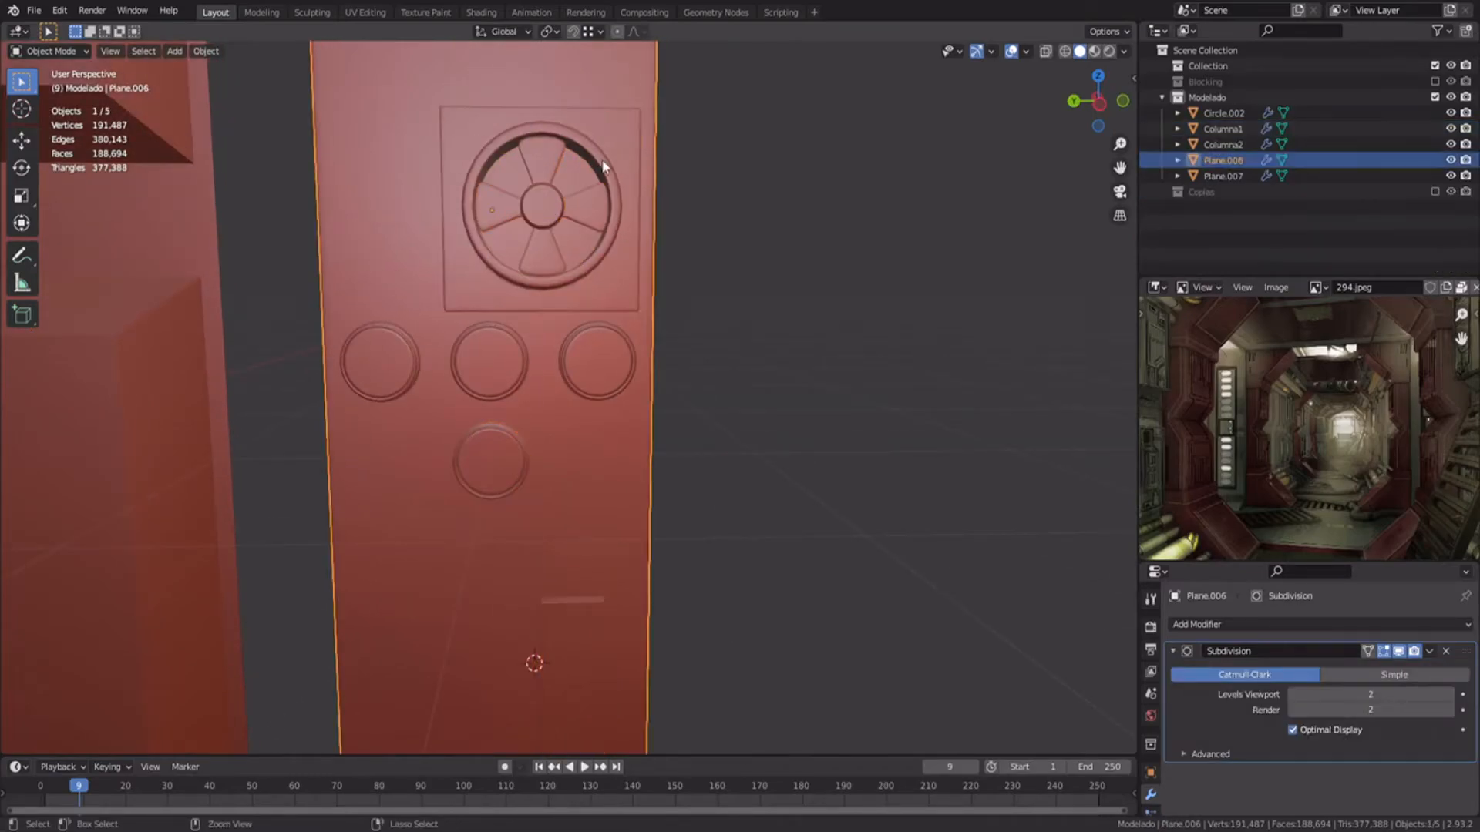
Step: Store a duplicate of the arrayed discs in the Copias collection, apply the original's Array modifier and join it to the wall panel
middle_drag(604, 167, 532, 216)
click(494, 353)
key(shift+d)
right_click(578, 359)
key(m)
click(575, 376)
click(495, 370)
key(ctrl+a)
shift+click(598, 452)
key(ctrl+j)
Step: Move the joined wall panel next to the column in the left view and scale it down to fit
scroll(596, 447, down, 3)
key(g)
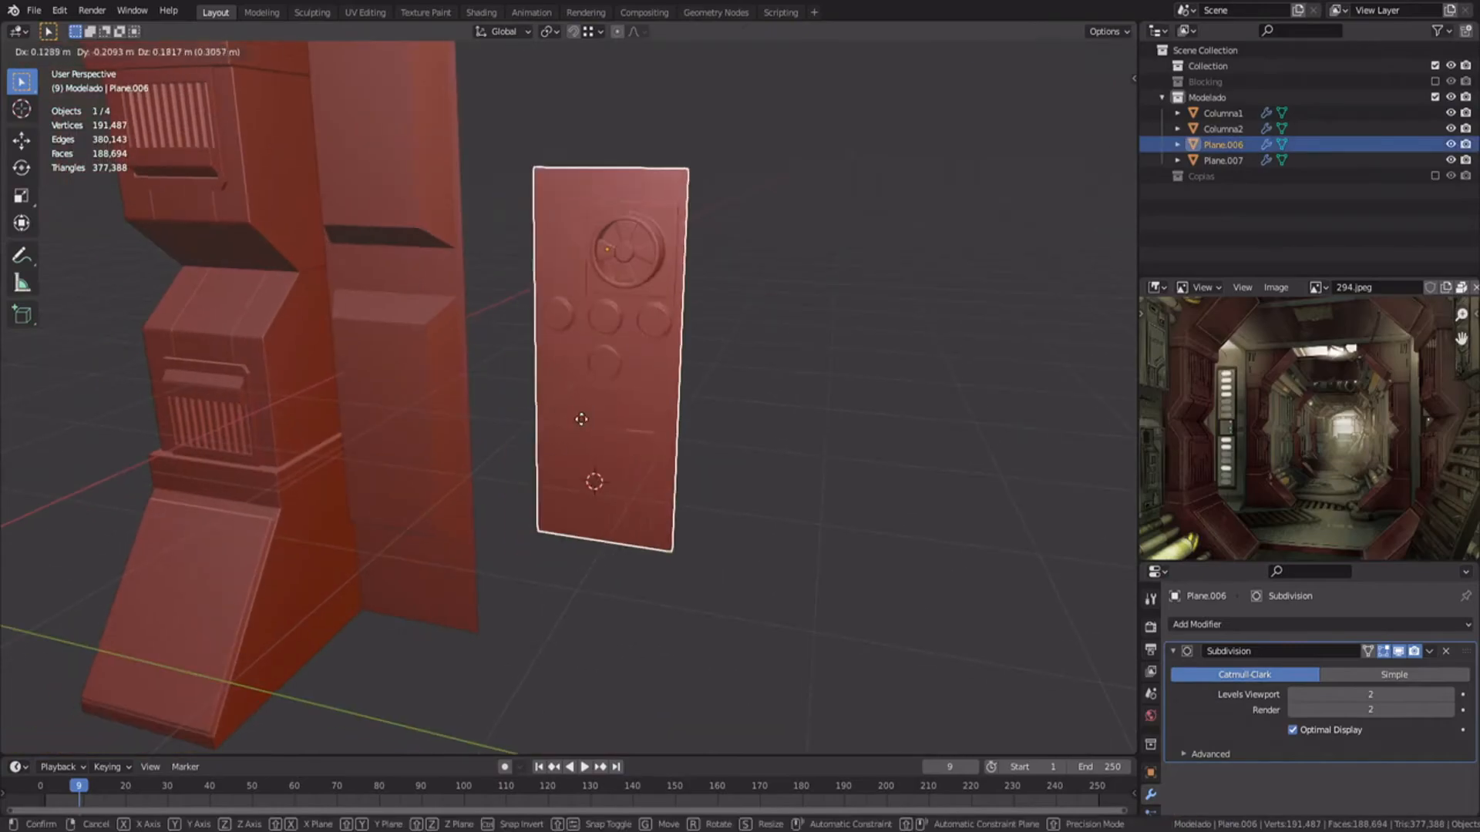
click(576, 422)
key(ctrl+KP_3)
shift+middle_drag(578, 422, 708, 373)
key(g)
key(y)
click(594, 375)
key(s)
click(573, 237)
Step: Adjust the wall panel's height along Z and shift it along X onto the wall beside the column
shift+middle_drag(573, 237, 604, 257)
key(g)
key(z)
click(556, 418)
middle_drag(556, 418, 639, 340)
scroll(640, 358, up, 1)
key(g)
key(x)
click(584, 405)
key(g)
key(x)
click(629, 342)
Step: Select the edges along the wall panel's top in Edit Mode and snap the 3D cursor to them
scroll(630, 342, up, 3)
key(Tab)
alt+click(506, 324)
key(shift+z)
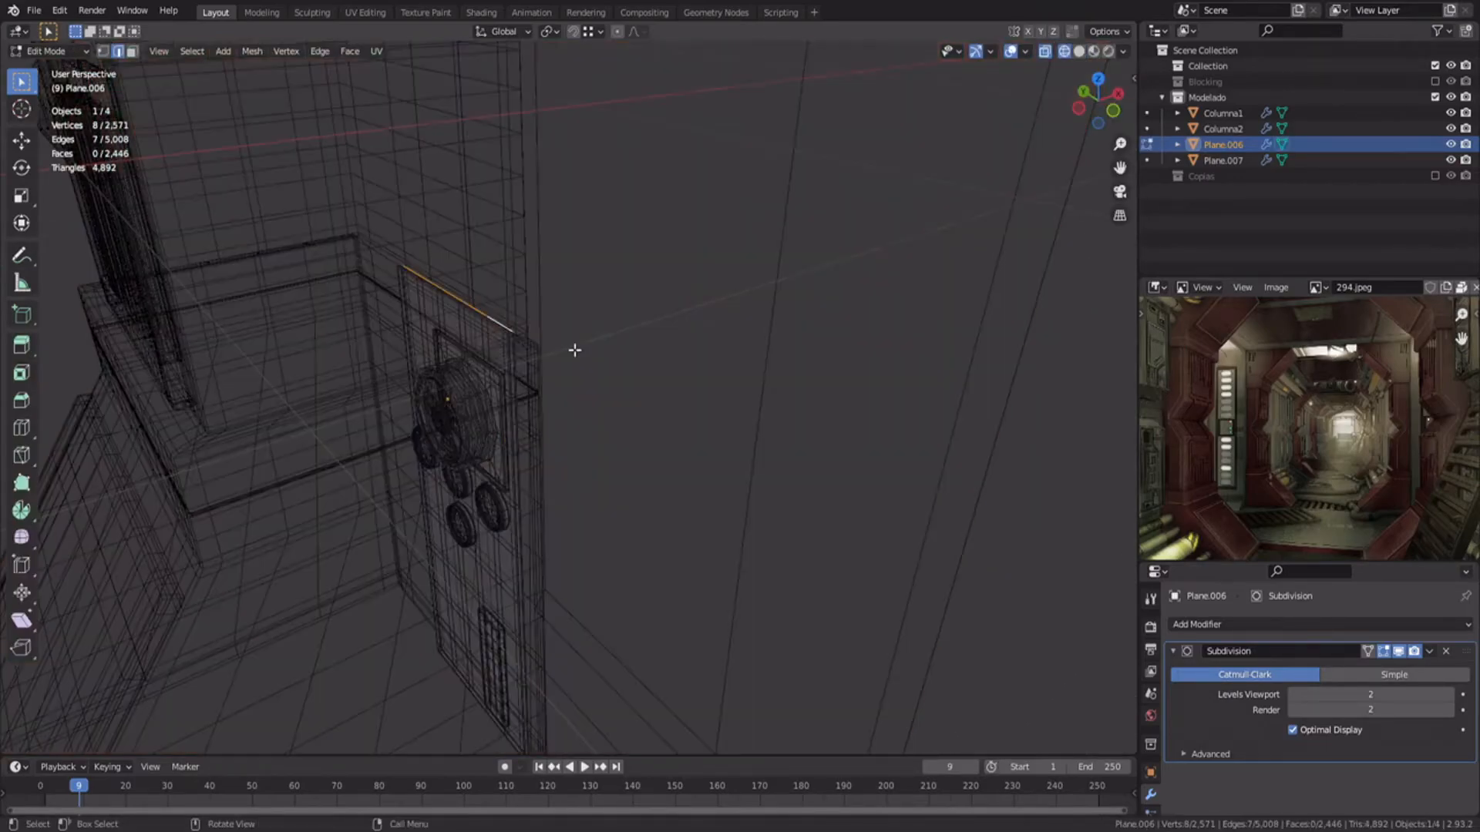
click(709, 350)
alt+shift+click(517, 345)
mouse_move(390, 314)
middle_down()
mouse_move(522, 331)
mouse_move(542, 350)
mouse_move(575, 293)
mouse_move(540, 335)
middle_up()
alt+shift+click(531, 351)
alt+click(539, 336)
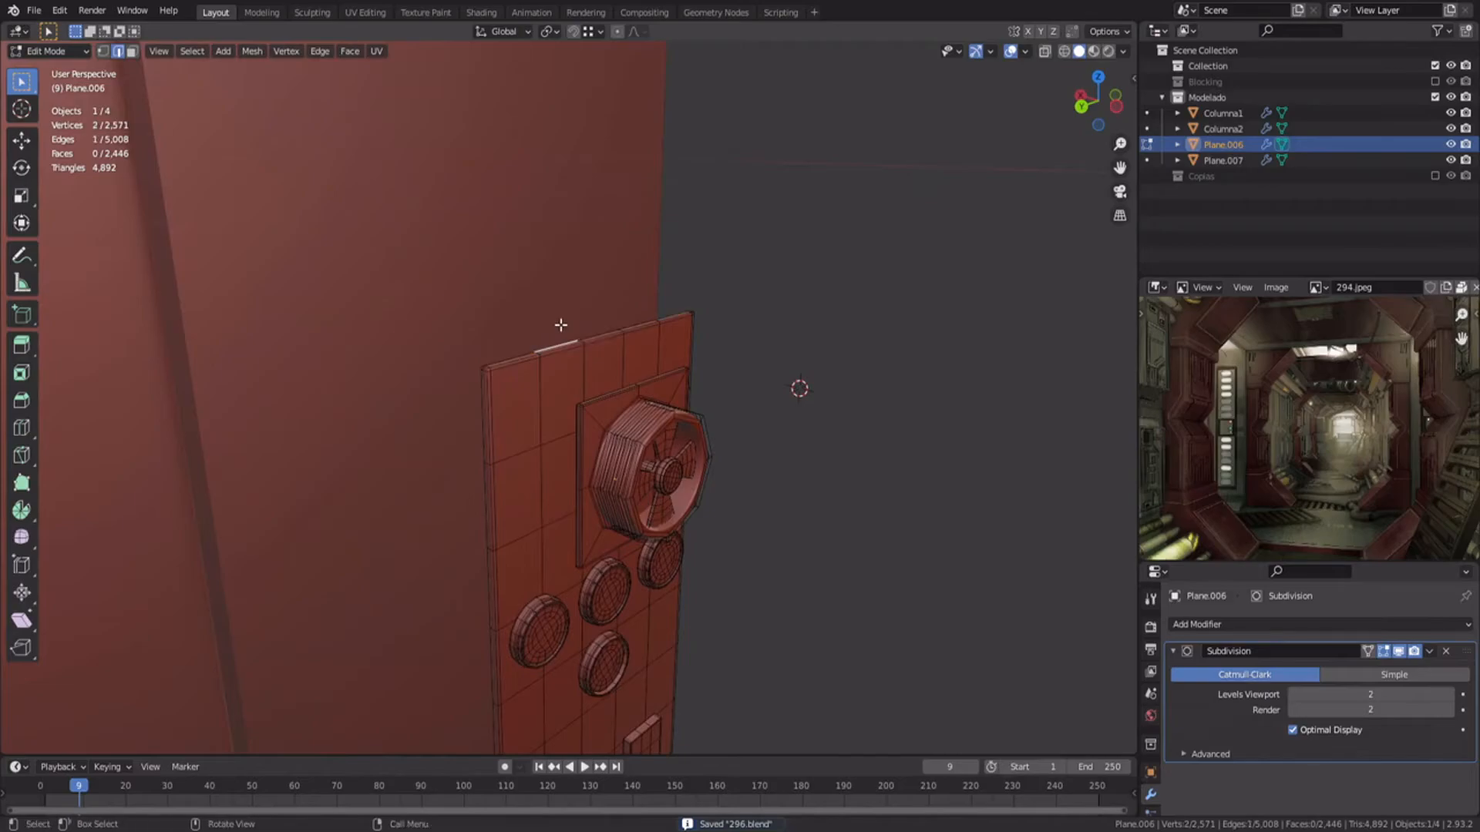
middle_drag(574, 323, 543, 371)
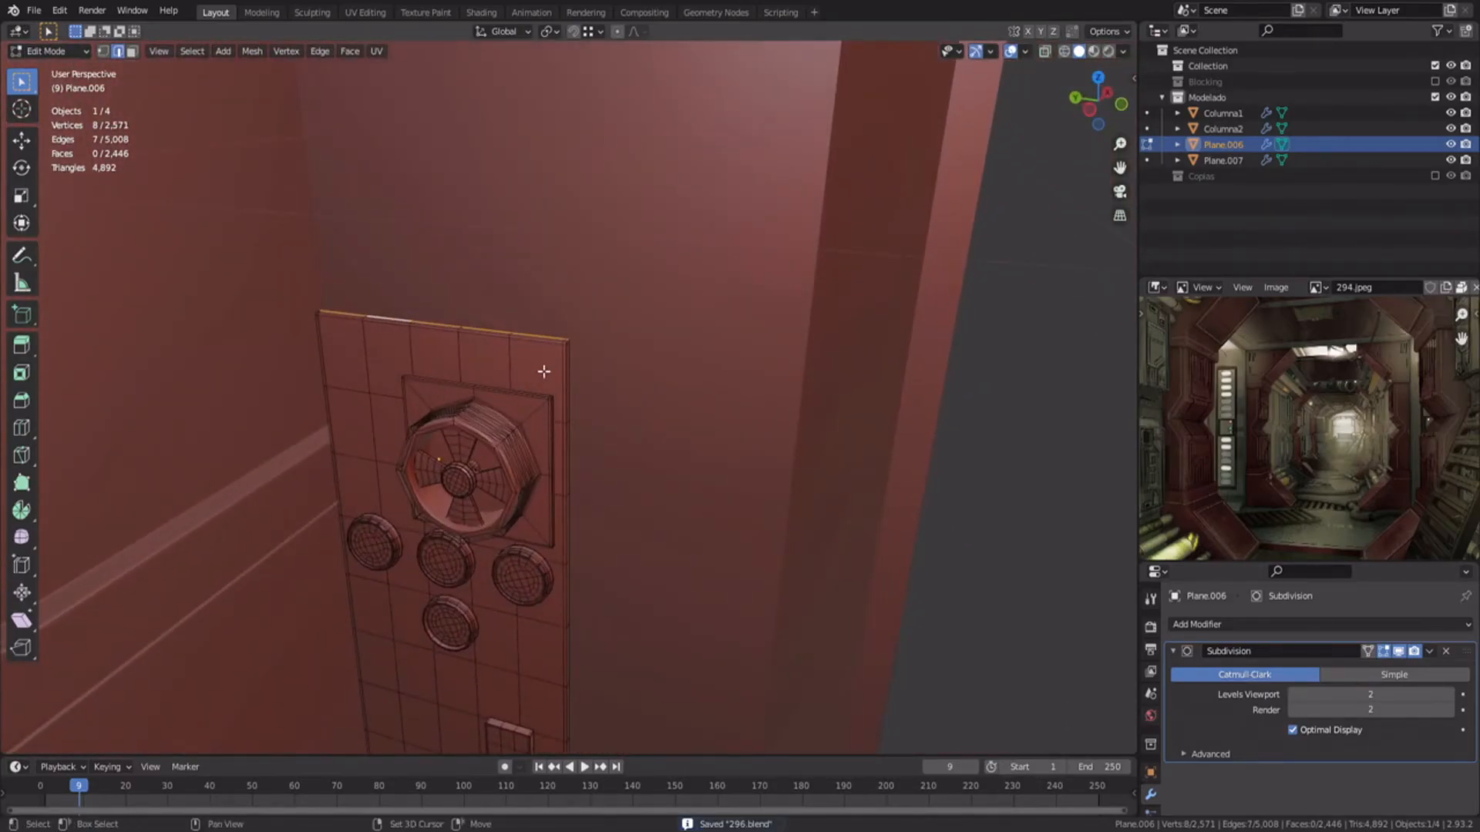
key(shift+s)
click(531, 413)
scroll(535, 422, down, 3)
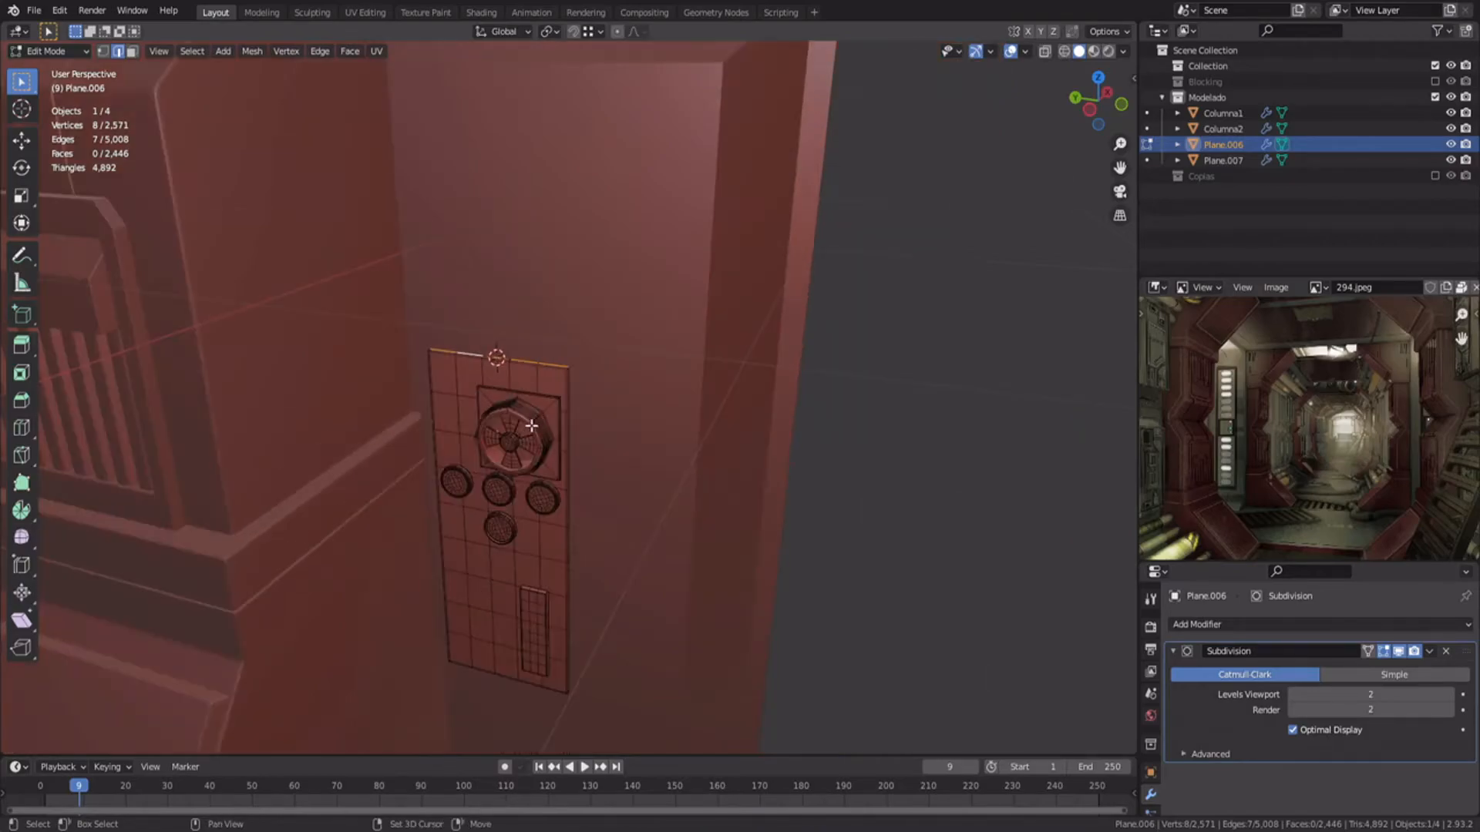
Step: Leave Edit Mode, set the joined wall panel's origin to the 3D cursor, and deselect it
key(Tab)
right_click(527, 428)
mouse_move(535, 486)
click(582, 515)
key(alt+a)
middle_drag(543, 491, 497, 409)
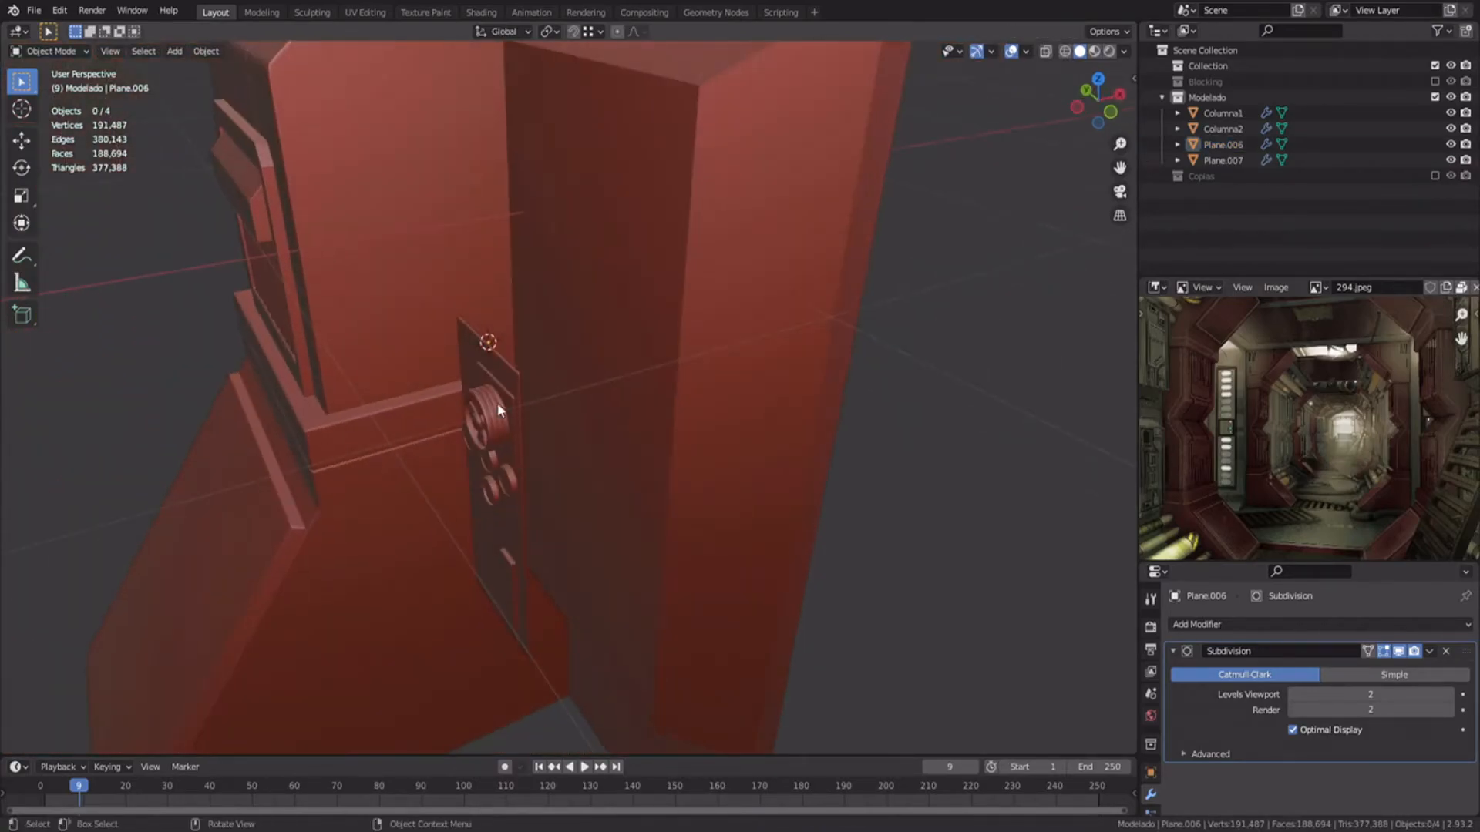
scroll(629, 505, up, 5)
key(Tab)
middle_drag(629, 505, 561, 506)
key(Tab)
click(562, 503)
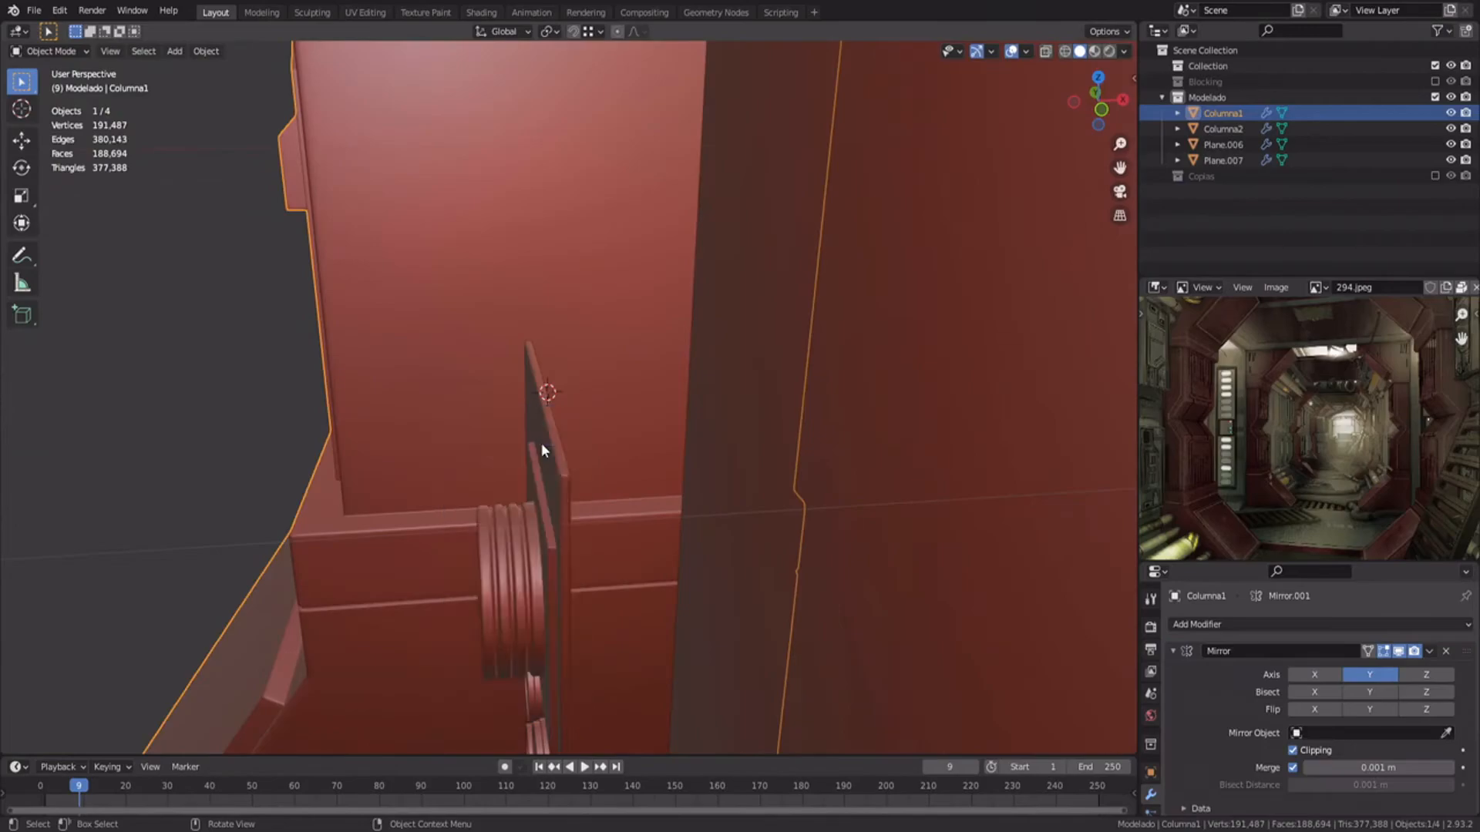
key(alt+a)
Step: Add two support edge loops around the joined panel's thickness, close to its front and back edges, and save the file
key(Tab)
scroll(609, 456, up, 4)
key(ctrl+r)
click(580, 427)
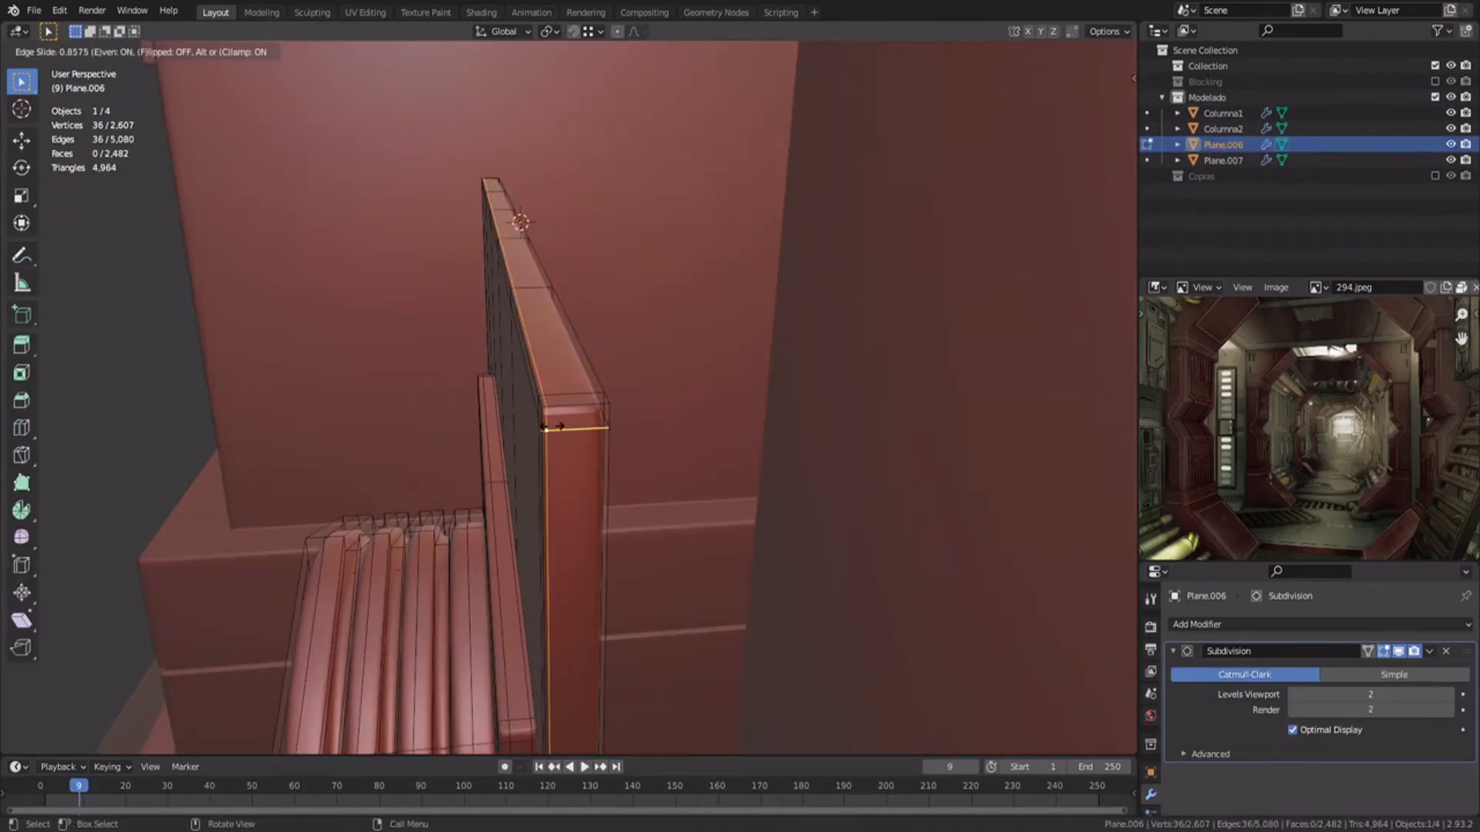
click(552, 427)
key(ctrl+r)
click(574, 423)
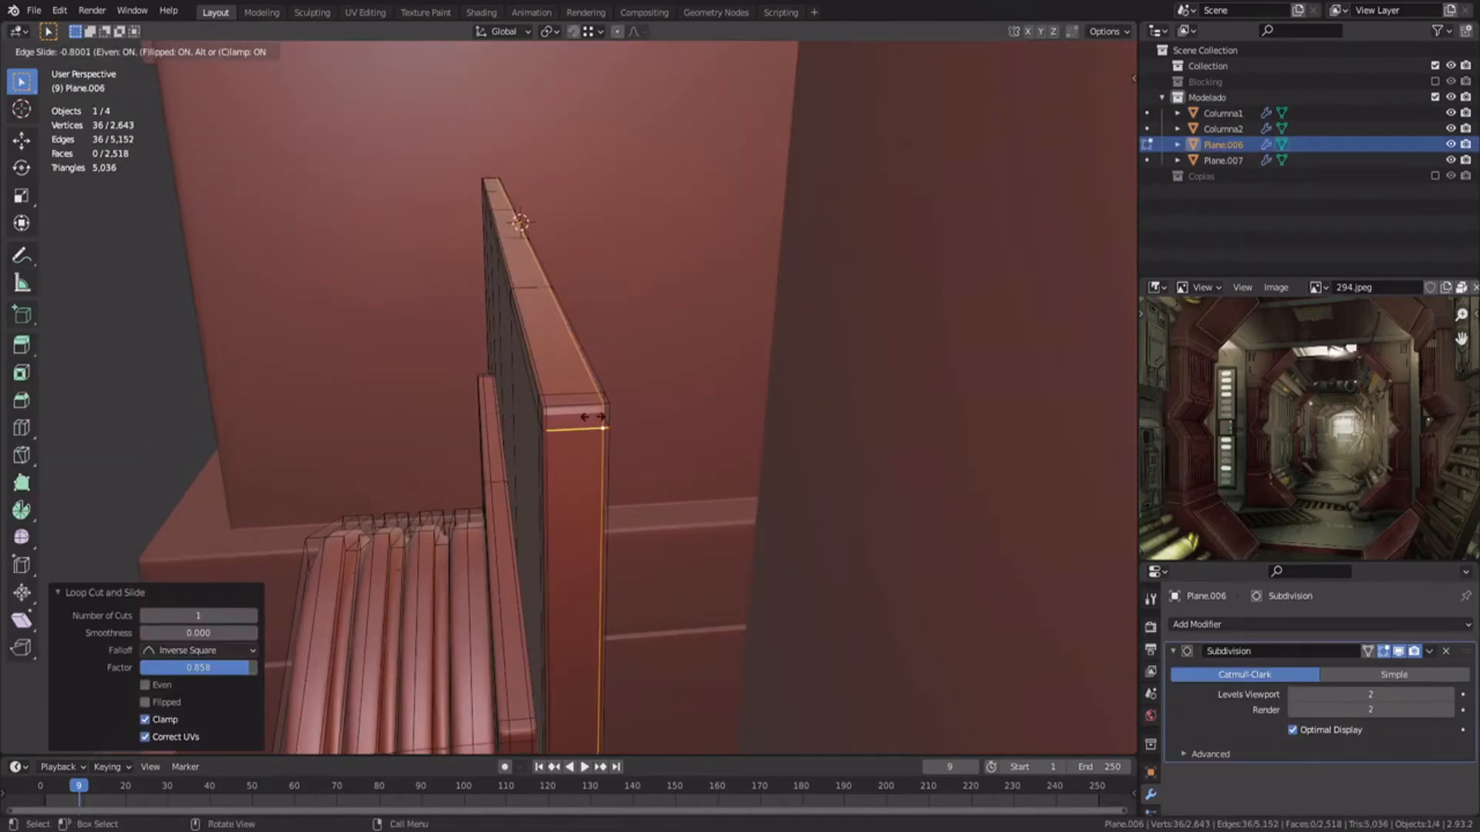
click(586, 420)
key(Tab)
scroll(584, 432, down, 5)
key(ctrl+s)
Step: Move the joined panel along X so it sits against the raised face of the wall
middle_drag(575, 446, 668, 467)
key(g)
key(x)
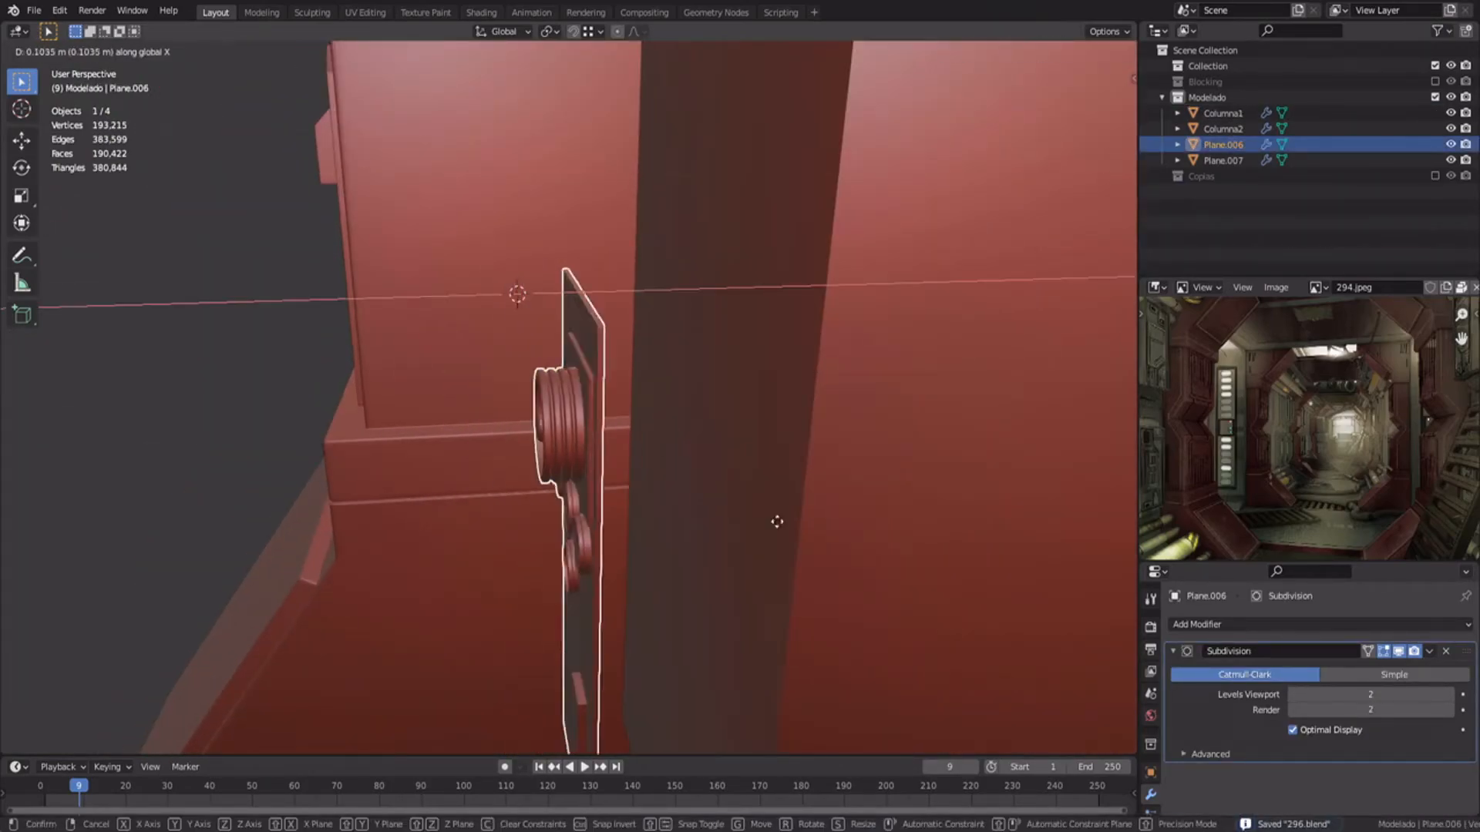
right_click(806, 492)
scroll(807, 492, down, 3)
shift+middle_drag(771, 540, 771, 409)
key(g)
key(x)
click(652, 580)
Step: Enlarge the joined panel in the left view, first by about 1.185, and shift it about 0.065 m along Y on the wall face
key(ctrl+KP_3)
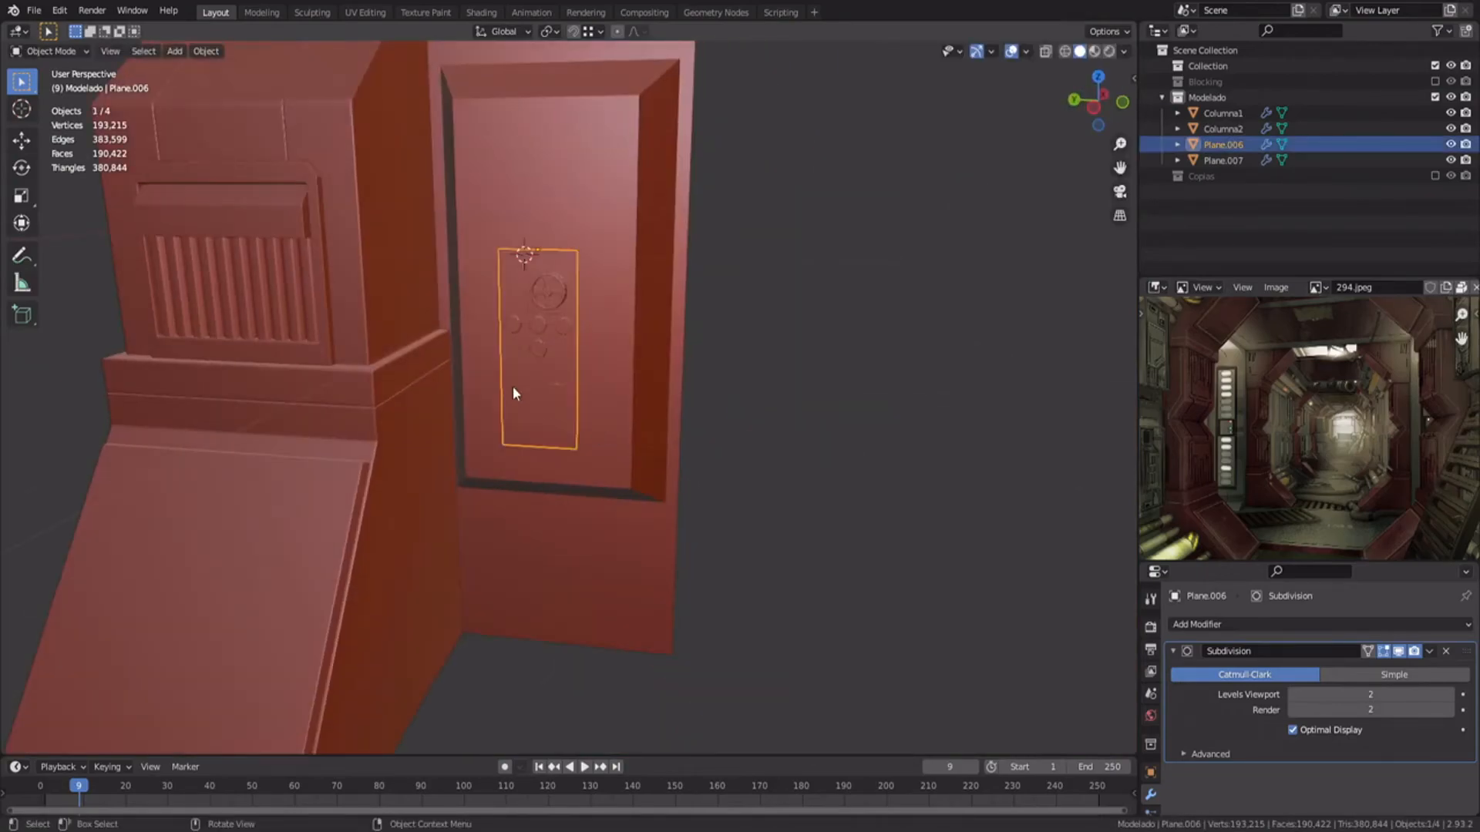
scroll(512, 387, up, 3)
key(s)
click(669, 330)
key(g)
key(z)
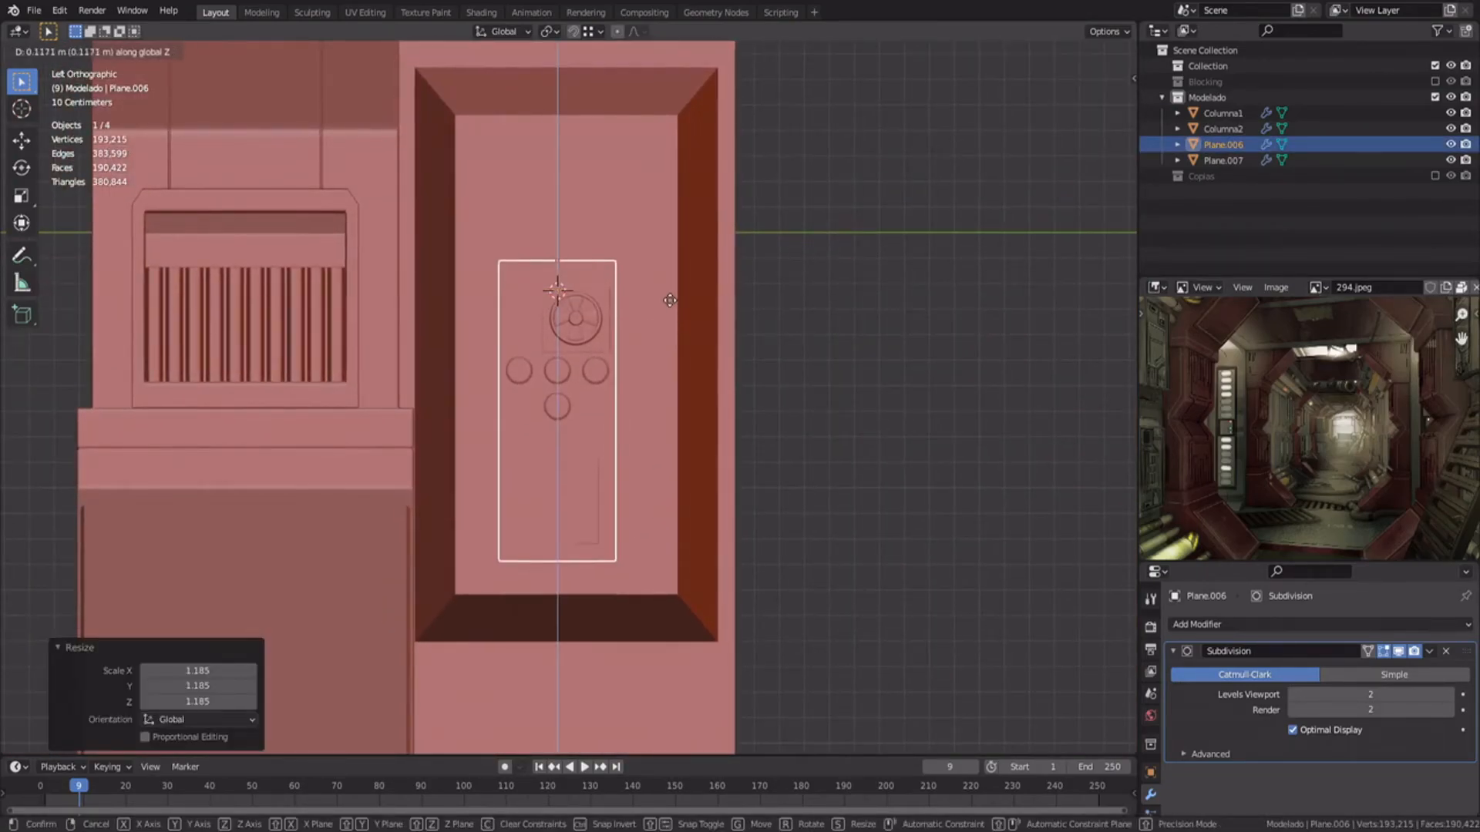
key(y)
click(652, 285)
key(s)
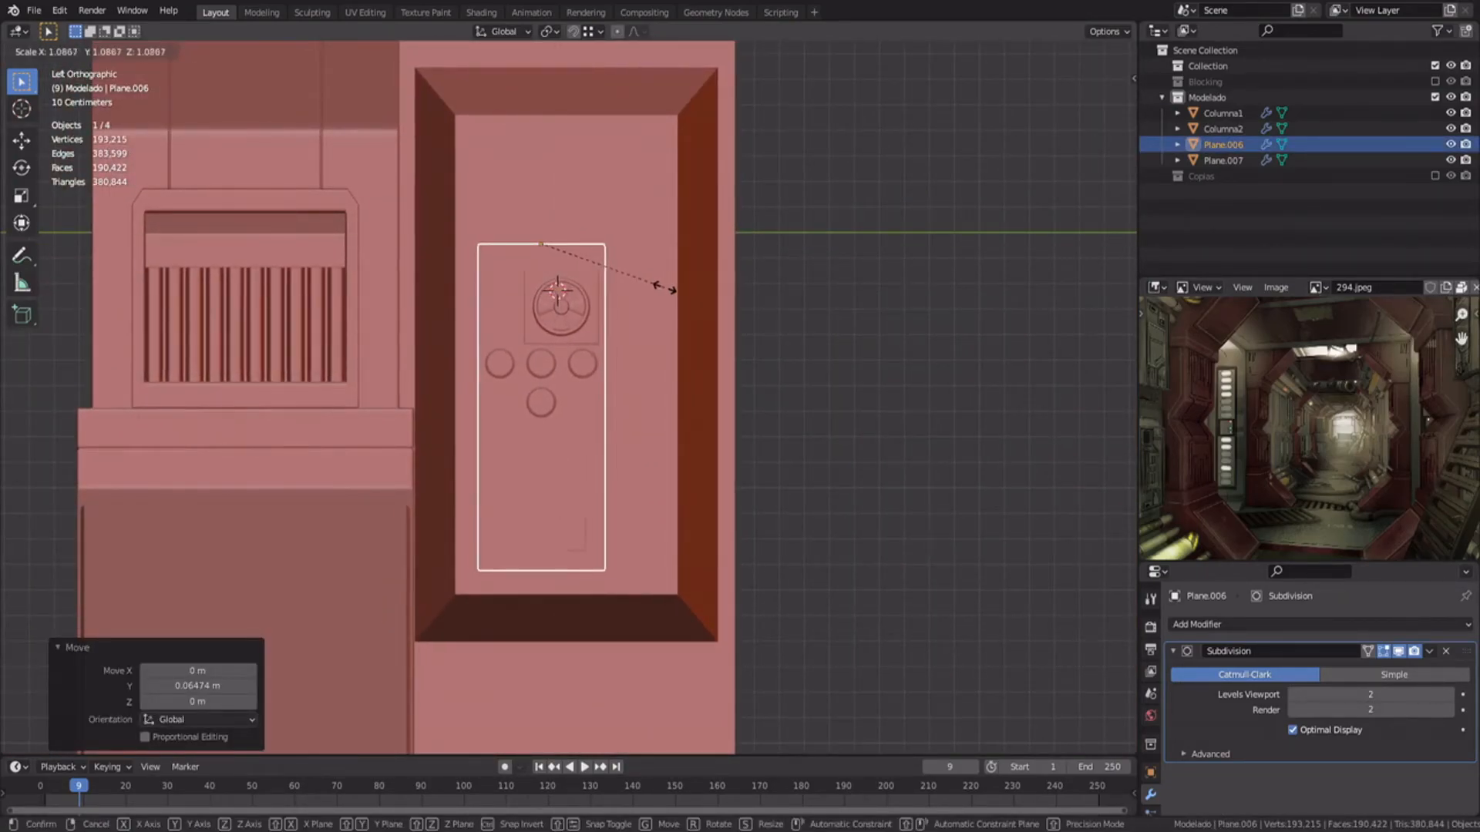
middle_drag(668, 291, 469, 431)
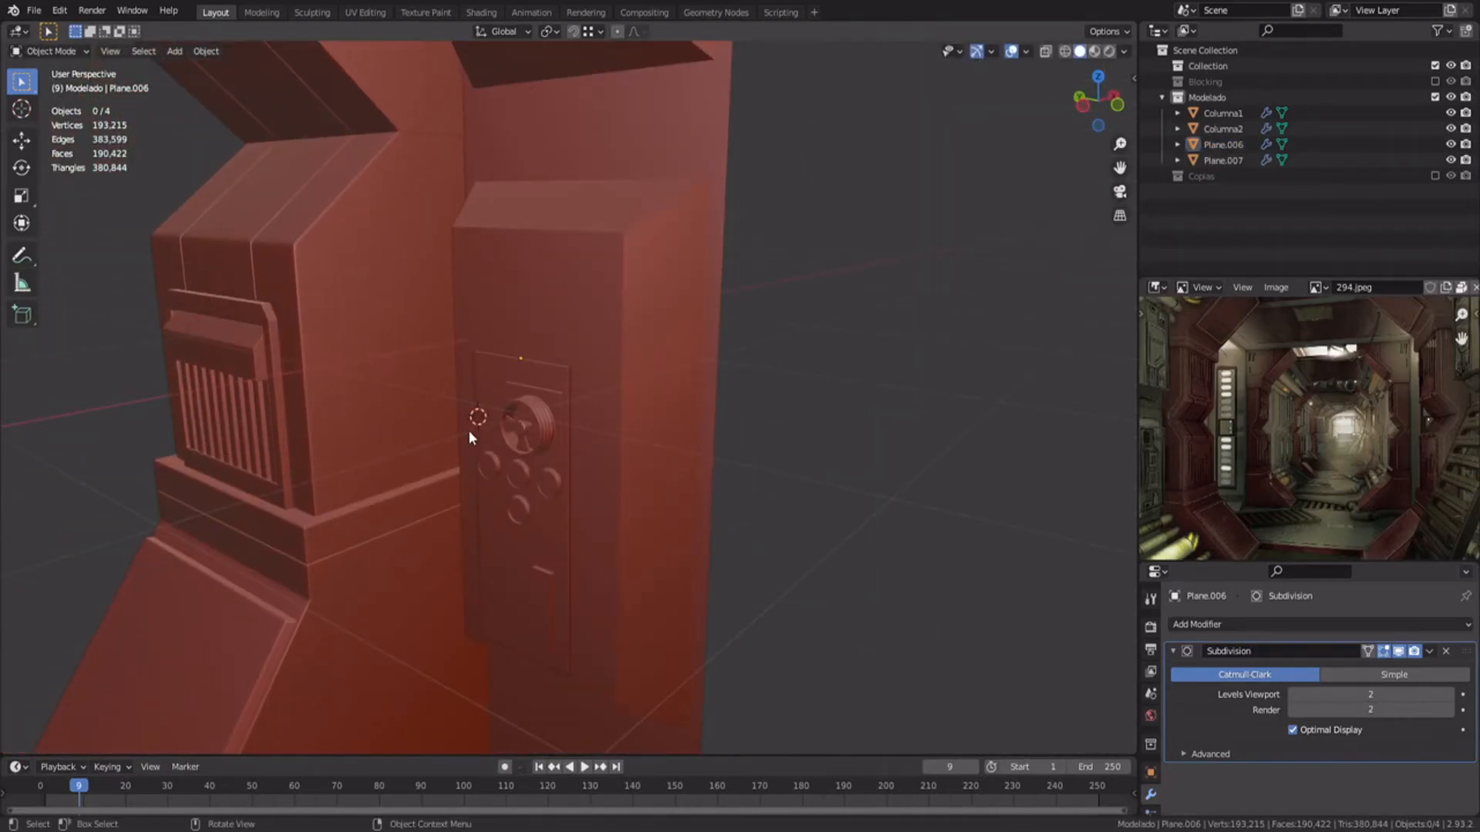
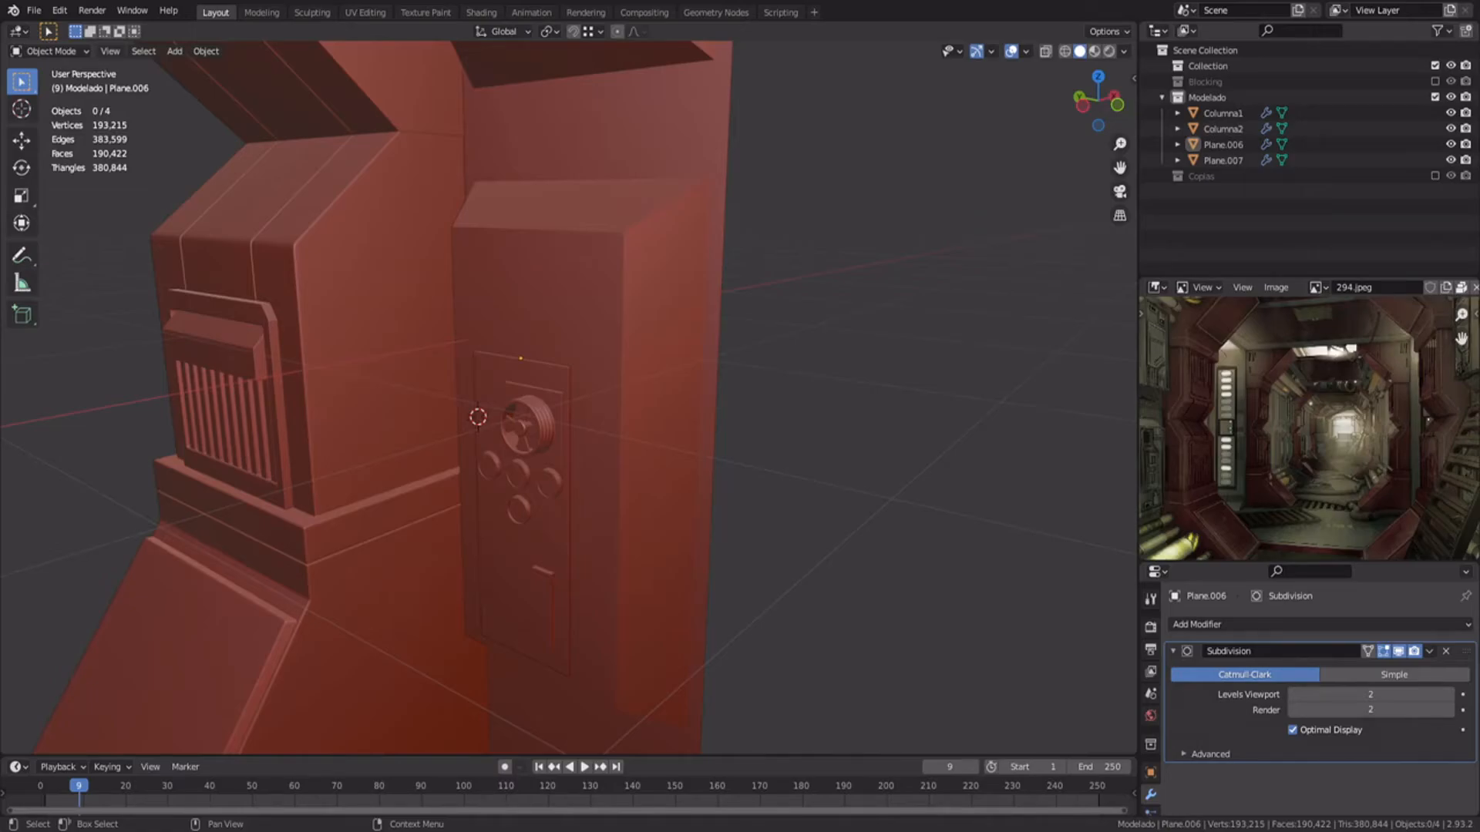
Step: Add support edge loops on the wall (Plane.007) near both side edges and the top edge of its raised panel
key(Tab)
middle_drag(698, 284, 654, 297)
key(Tab)
click(655, 298)
key(Tab)
middle_drag(570, 270, 655, 316)
key(ctrl+r)
click(595, 244)
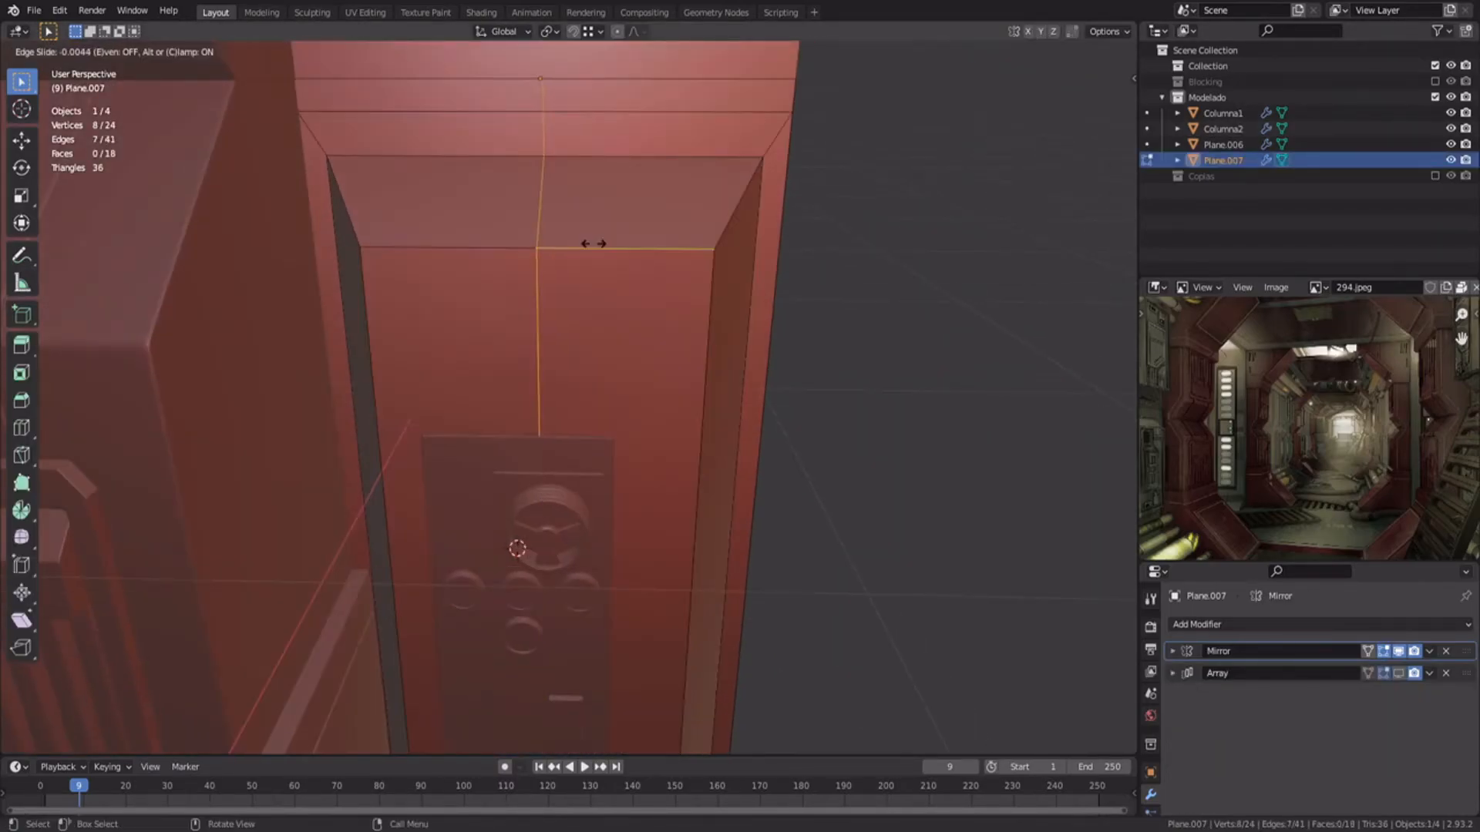
click(424, 227)
key(ctrl+r)
click(539, 245)
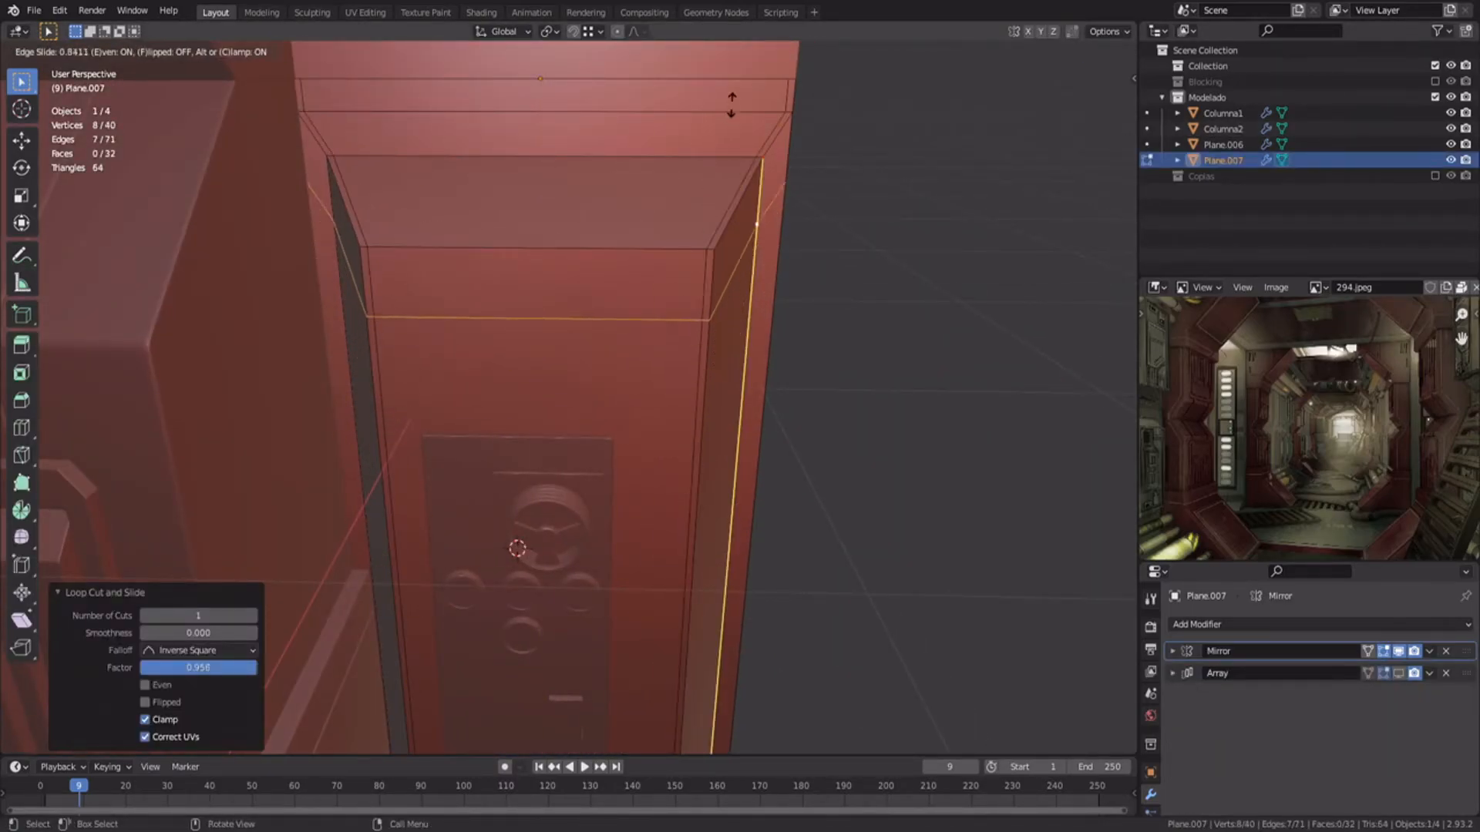
Step: Add support edge loops near the raised panel's bottom edge and around its sloped sides, close to the front face
middle_drag(742, 68, 681, 231)
key(ctrl+r)
click(678, 419)
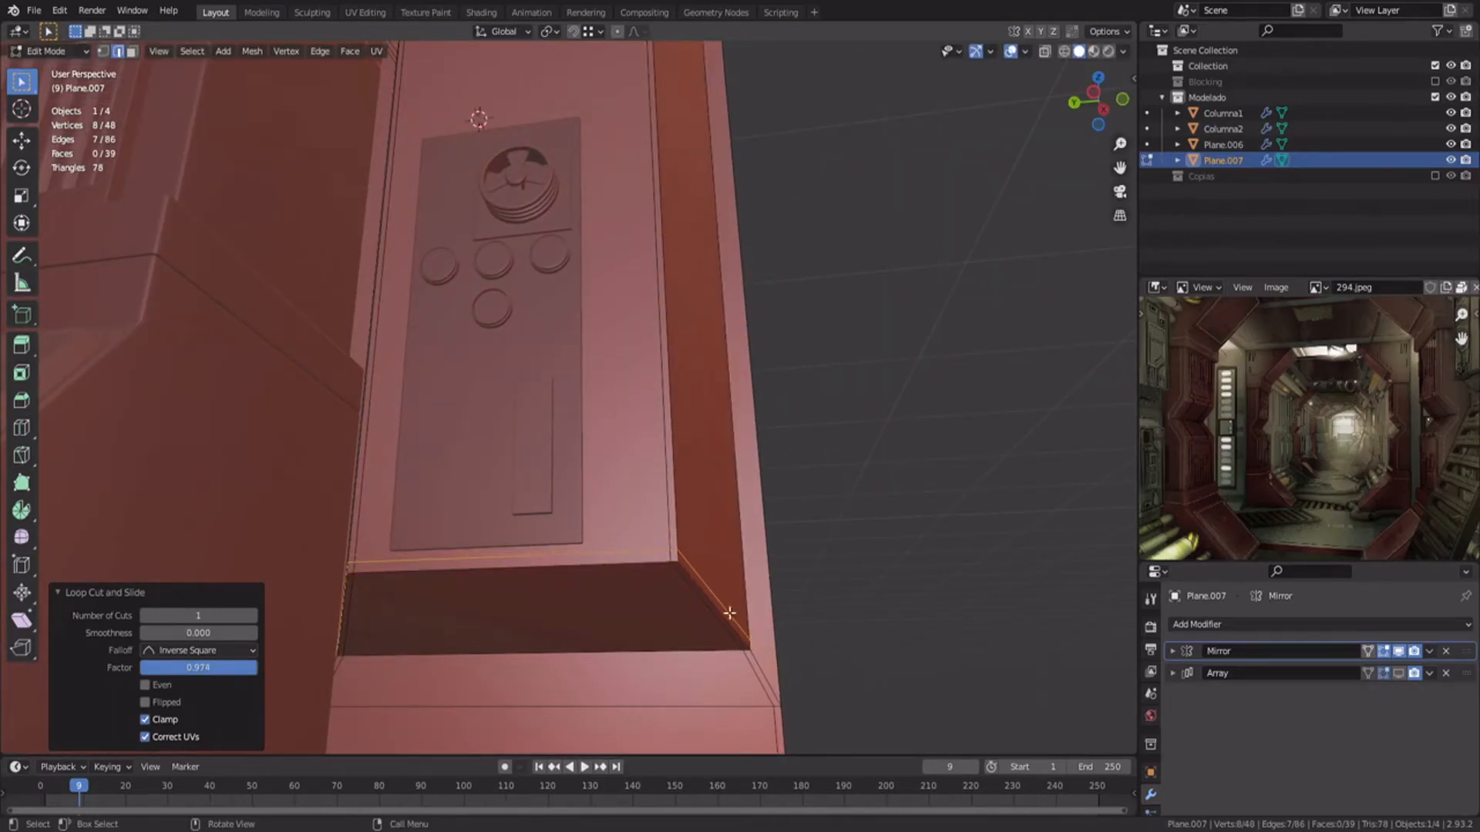
middle_drag(733, 616, 648, 598)
key(ctrl+r)
click(793, 578)
key(e)
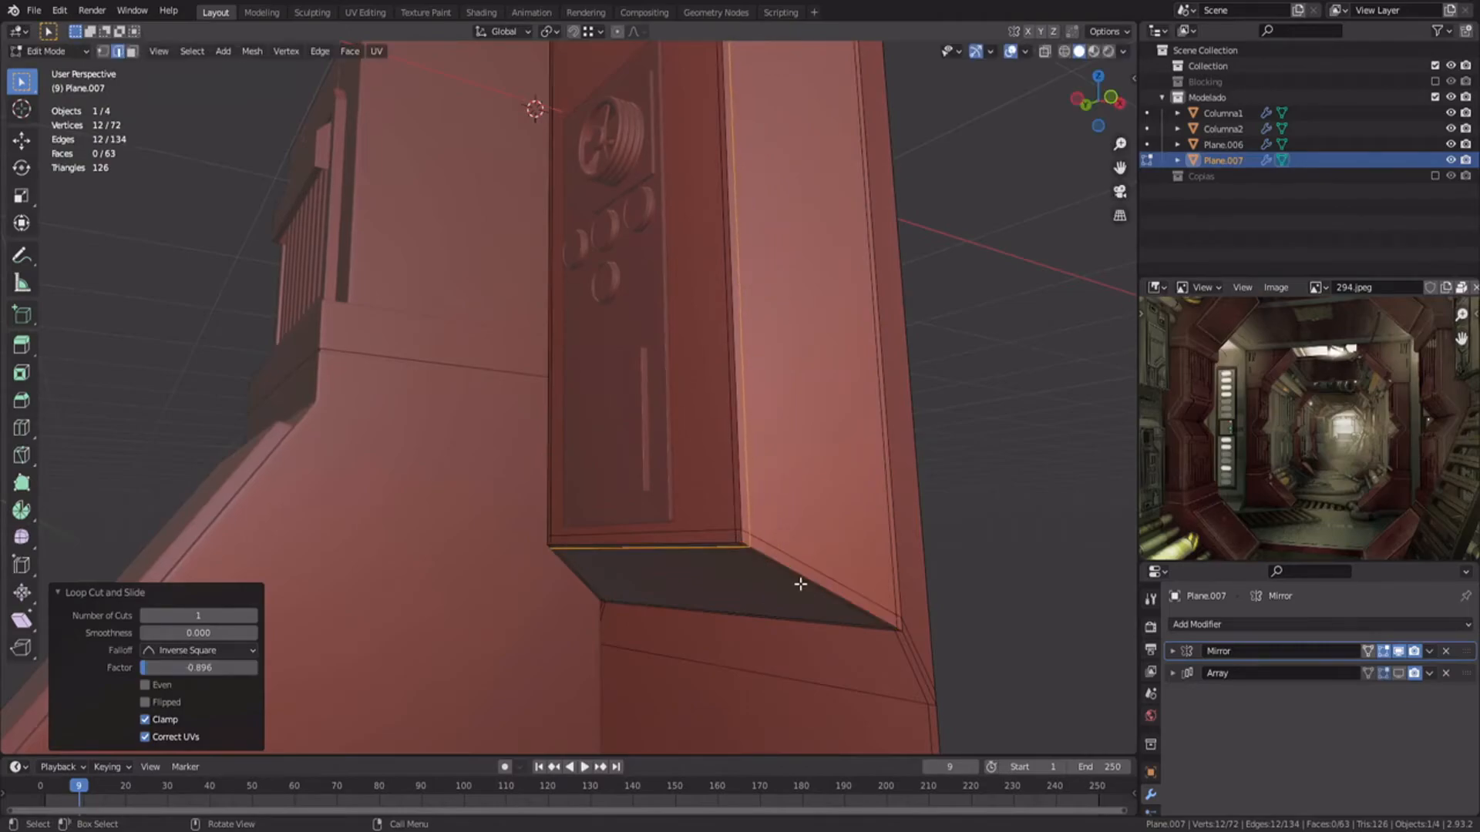
Step: Add a level 3 Subdivision modifier to the wall and insert another edge loop around the raised panel's sloped sides
key(Tab)
key(ctrl+3)
click(677, 336)
middle_drag(800, 583, 663, 489)
key(Tab)
key(ctrl+r)
click(777, 444)
click(754, 477)
Step: Select the wall's outer border edges and extrude them along X by about 0.014 m to give the wall thickness
alt+click(785, 302)
alt+shift+click(810, 330)
scroll(465, 380, down, 3)
key(shift+z)
shift+middle_drag(466, 380, 583, 321)
alt+shift+click(385, 287)
mouse_move(385, 287)
middle_down()
mouse_move(599, 205)
mouse_move(753, 449)
mouse_move(792, 434)
mouse_move(573, 342)
middle_up()
key(shift+z)
click(795, 434)
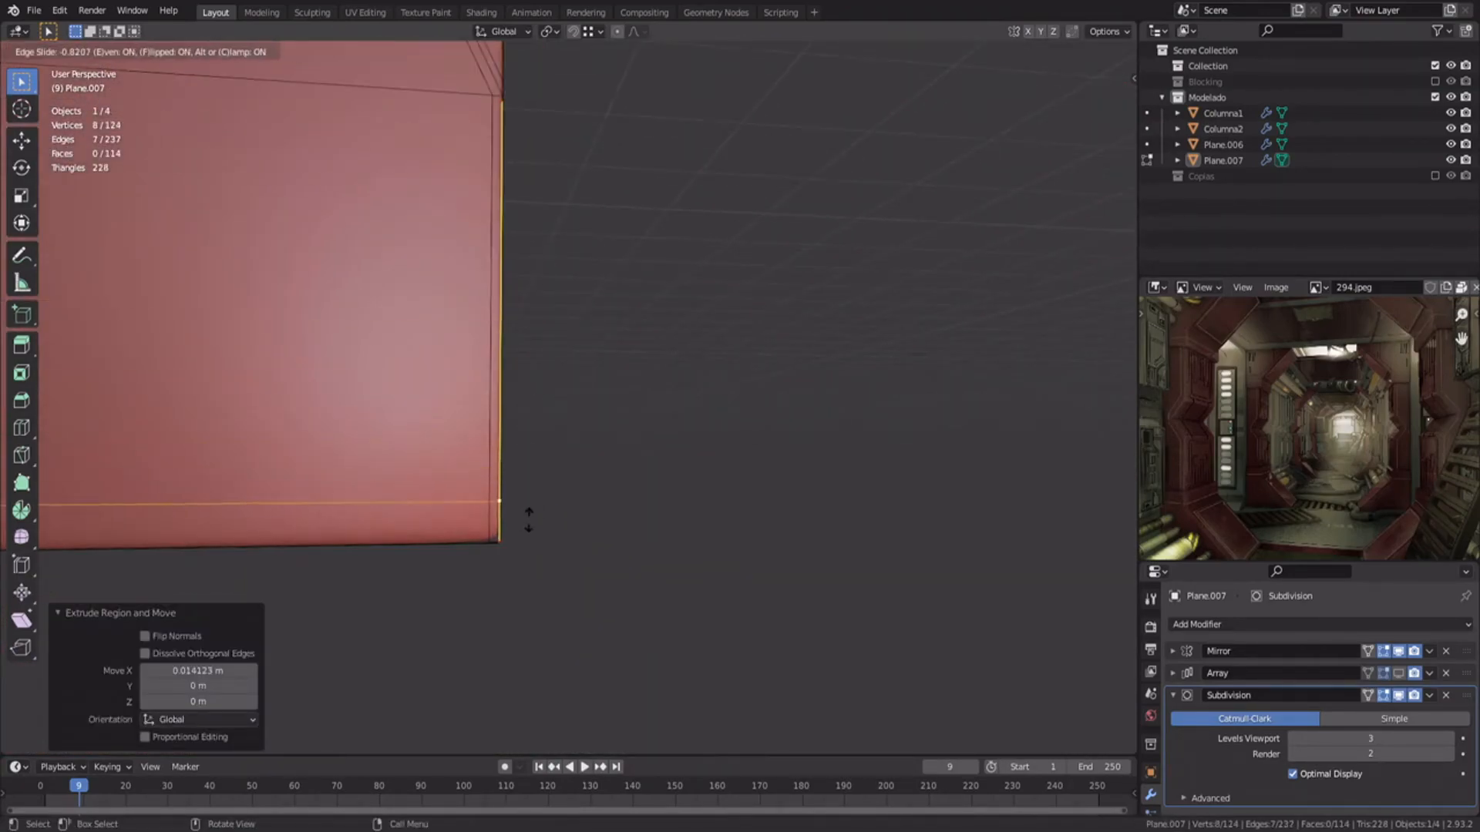
Step: Add a horizontal support edge loop close to the wall's bottom edge
click(525, 551)
scroll(555, 560, down, 5)
shift+middle_drag(591, 568, 570, 609)
scroll(562, 424, up, 4)
middle_drag(562, 423, 501, 386)
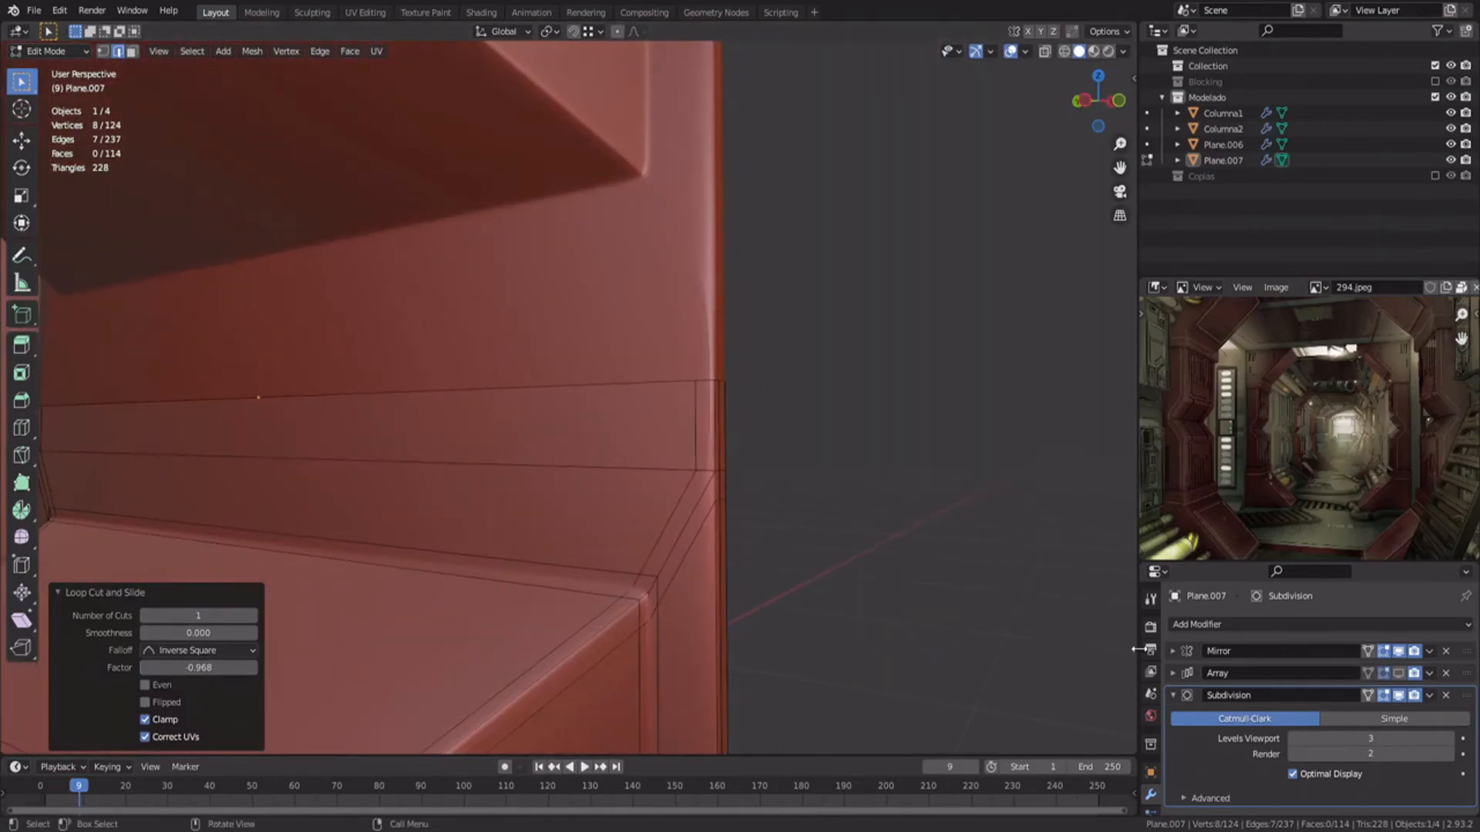
click(1173, 652)
click(1174, 651)
Step: Add a horizontal support edge loop near the wall mesh's top edge, adjust it along Z, and save the file
click(697, 380)
middle_drag(697, 380, 720, 453)
key(g)
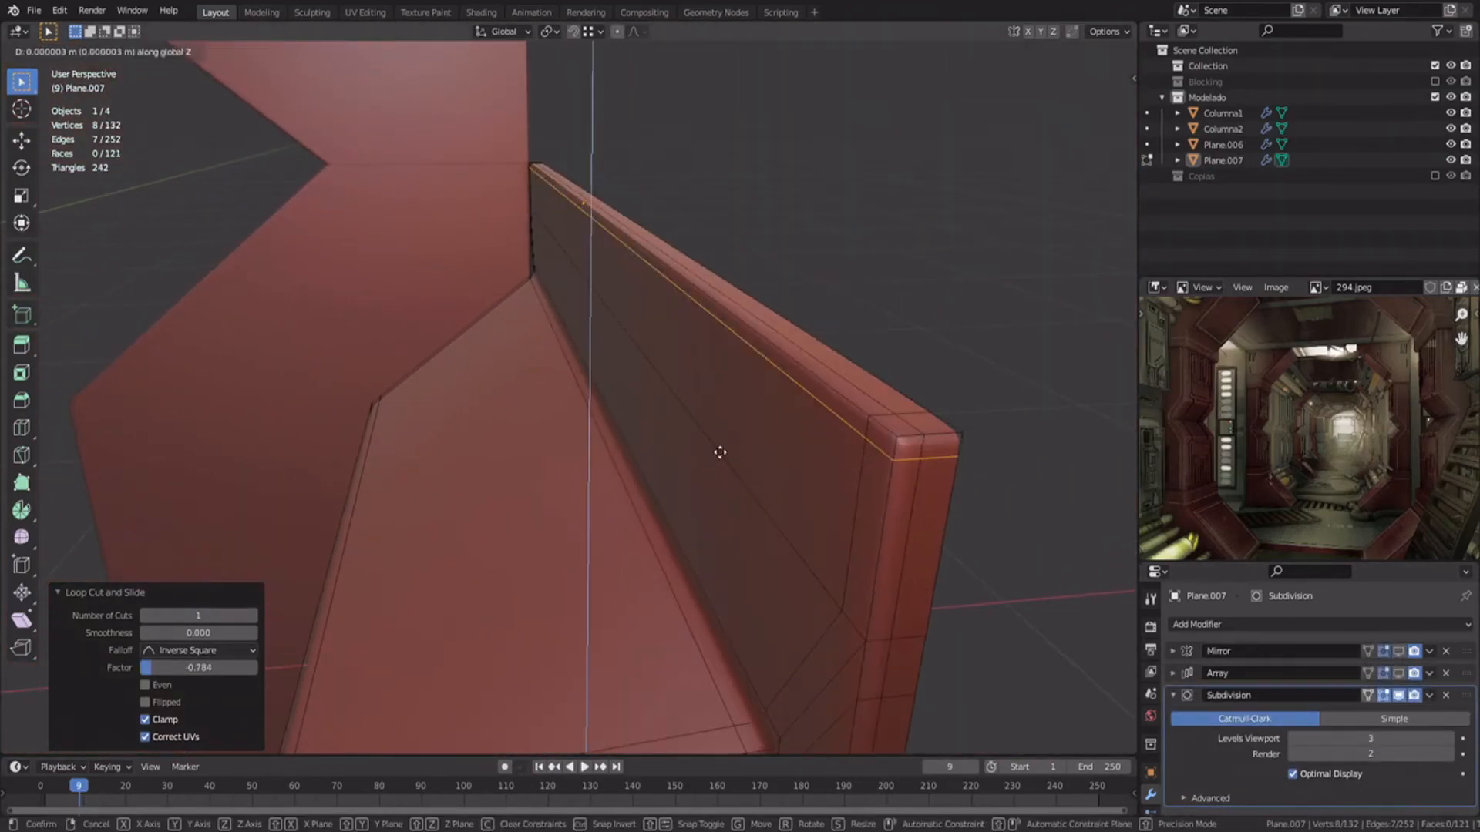
key(z)
click(712, 447)
key(Tab)
key(ctrl+s)
click(893, 512)
key(alt+a)
middle_drag(892, 512, 872, 505)
Step: Check the wall's seams with the Array and Mirror results displayed, and turn off Merge in the Mirror modifier
click(1398, 674)
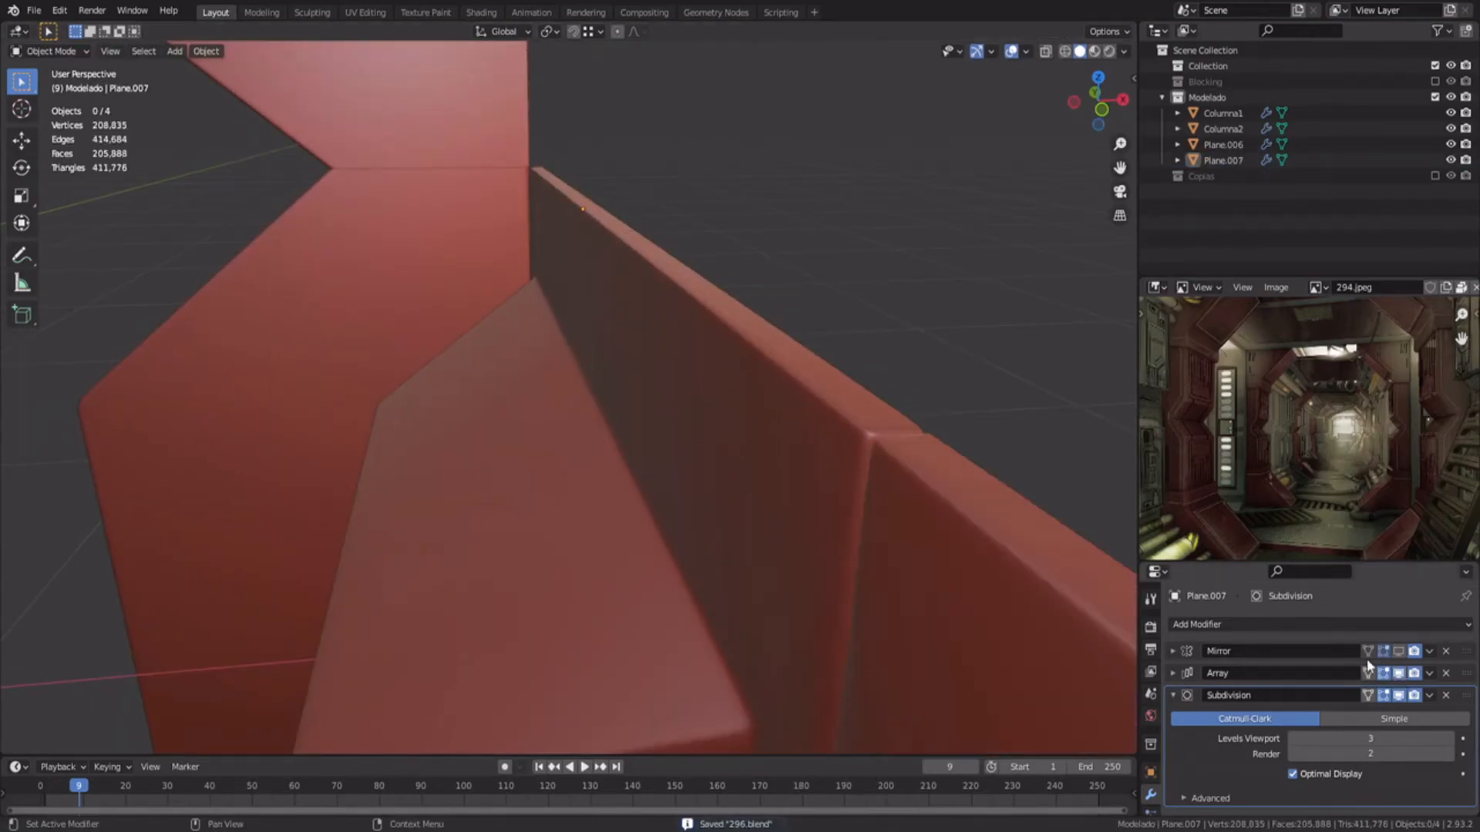
click(1398, 673)
click(1399, 652)
middle_drag(682, 428, 817, 450)
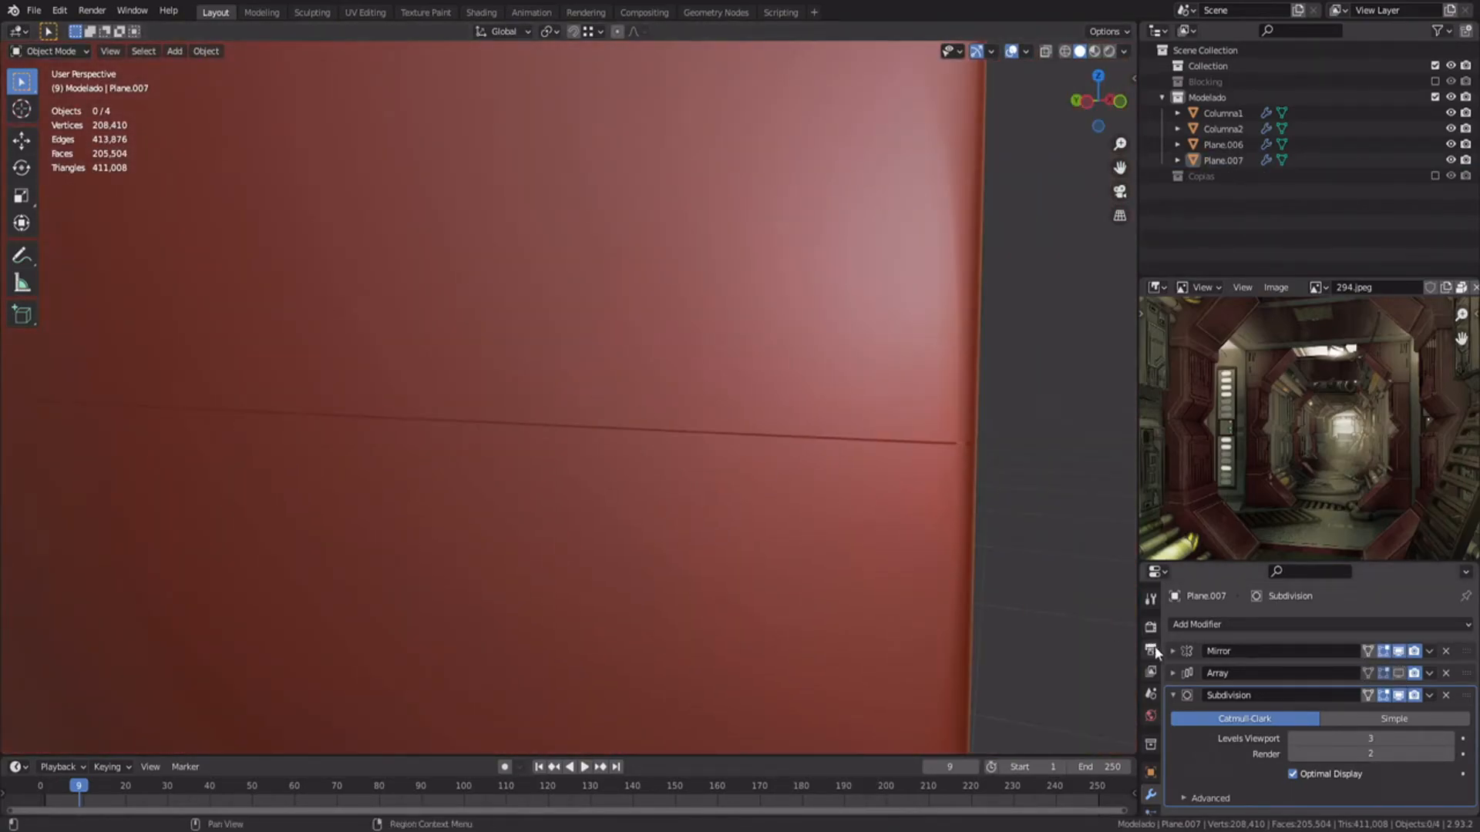
click(1172, 651)
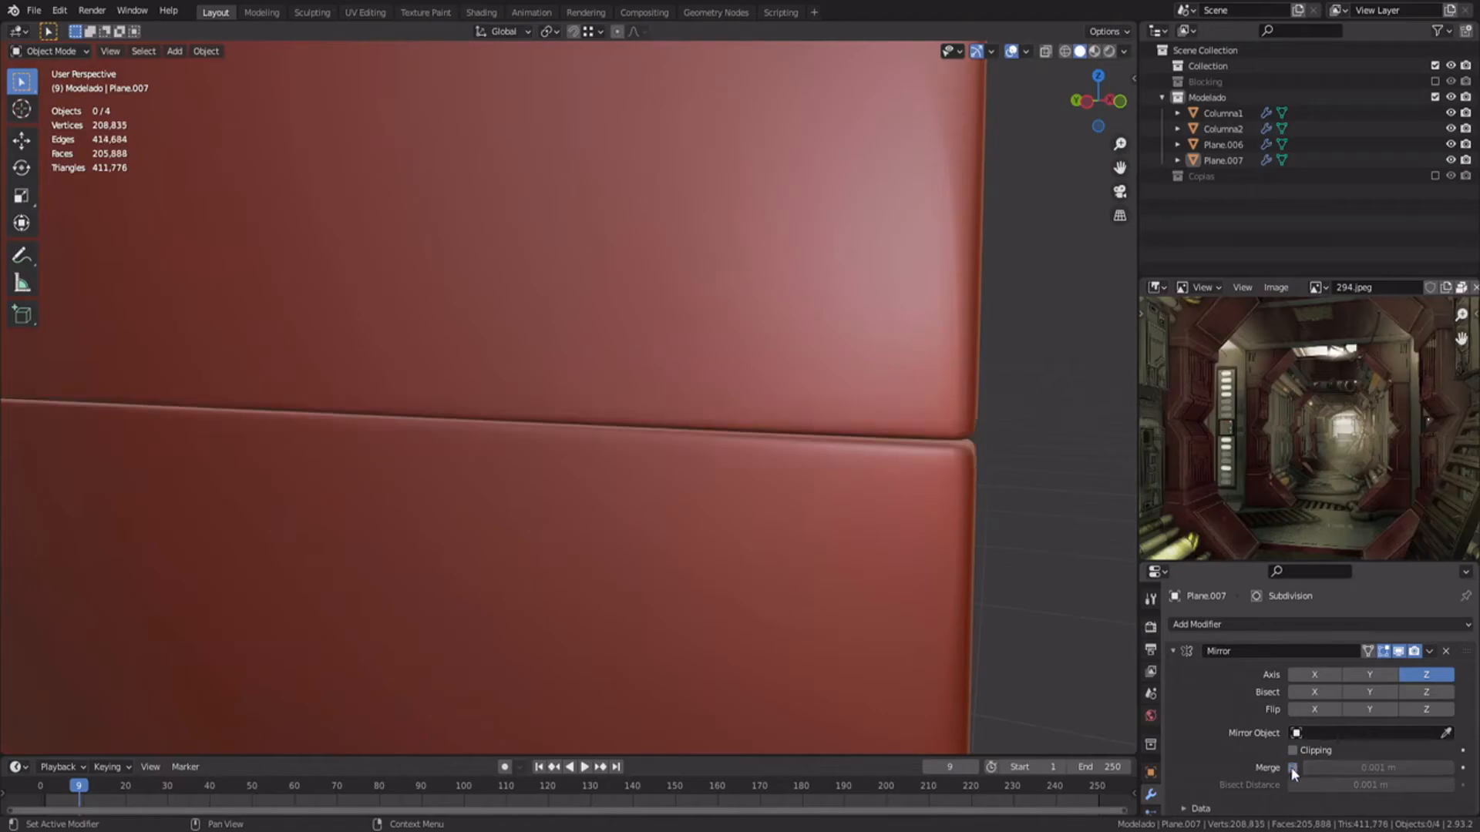
click(1173, 651)
Step: Delete the extruded vertices around the wall's outer border
scroll(846, 503, down, 5)
key(Tab)
middle_drag(528, 446, 756, 420)
key(1)
key(ctrl+KP_Add)
key(x)
click(753, 396)
Step: Select the edges around the wall's entire outer border, using wireframe shading to reach the hidden sides
key(2)
mouse_move(566, 370)
middle_down()
mouse_move(690, 323)
mouse_move(714, 462)
mouse_move(817, 519)
mouse_move(644, 384)
middle_up()
alt+click(689, 326)
click(810, 503)
key(shift+z)
scroll(709, 521, up, 4)
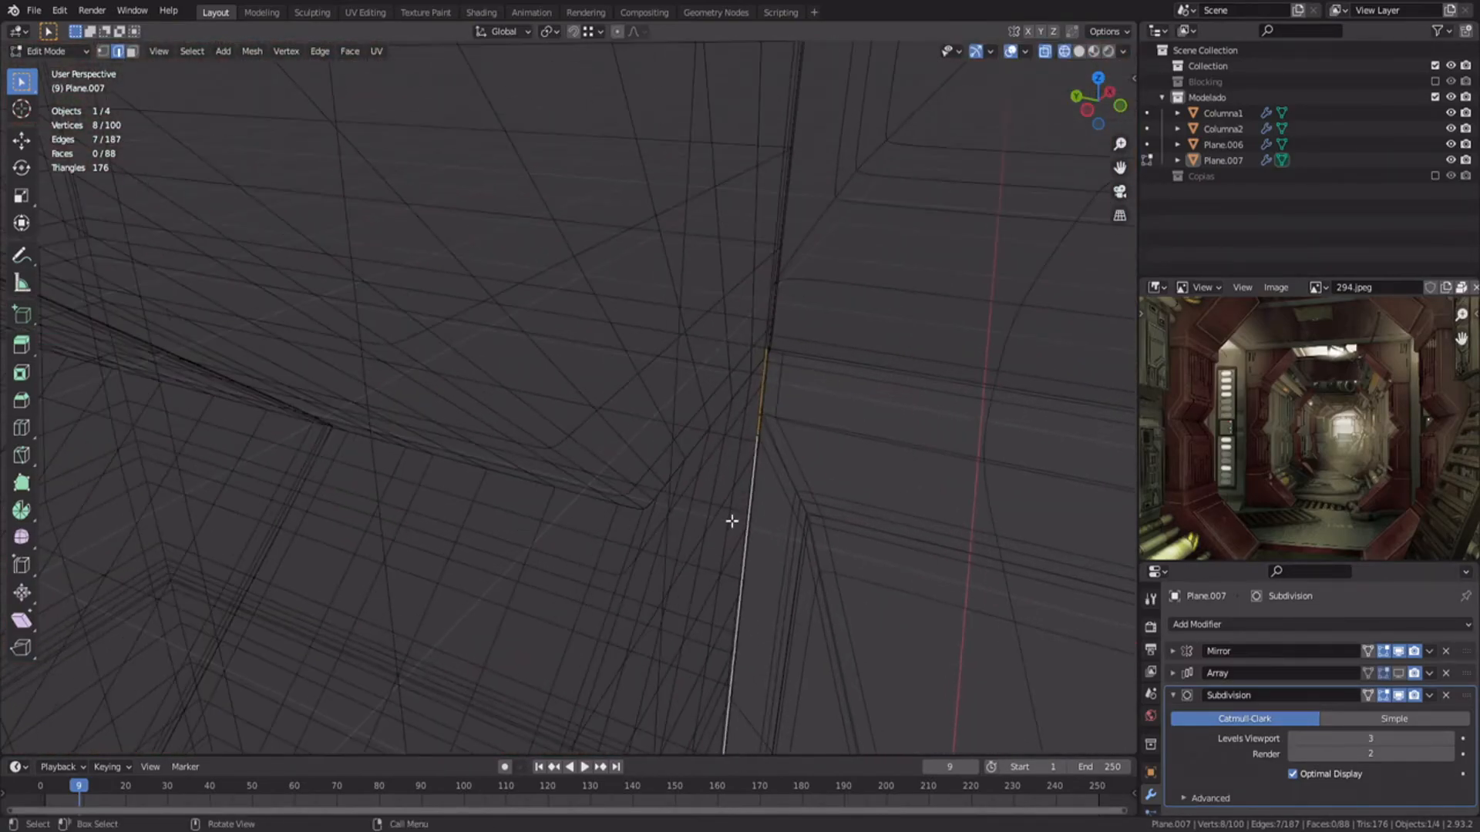
click(734, 522)
alt+shift+click(802, 357)
scroll(803, 357, down, 4)
middle_drag(802, 357, 644, 255)
alt+shift+click(645, 254)
alt+shift+click(625, 670)
shift+middle_drag(625, 671, 807, 431)
key(shift+z)
Step: Extrude the selected border along X by about 0.0026 m, extrude it again to form the wall's thickness, and save
middle_drag(808, 432, 771, 403)
scroll(771, 403, up, 2)
key(e)
key(x)
click(775, 403)
key(e)
key(x)
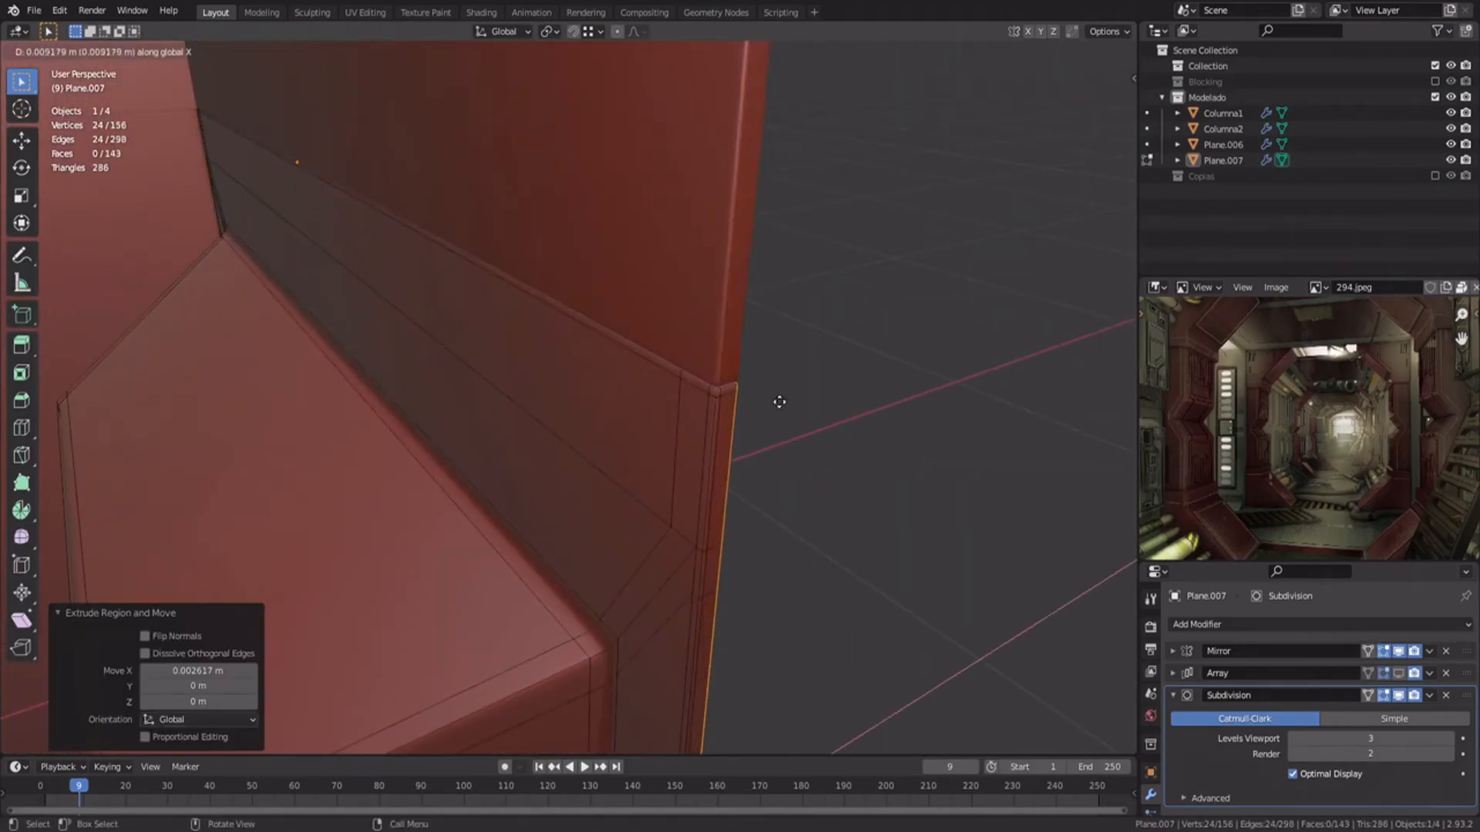
scroll(694, 409, down, 3)
key(Tab)
click(664, 413)
key(ctrl+s)
Step: Display the wall's Array copies and examine the edges and seams of the repeated panels beside the column
middle_drag(663, 414, 532, 397)
click(1398, 673)
scroll(606, 377, down, 5)
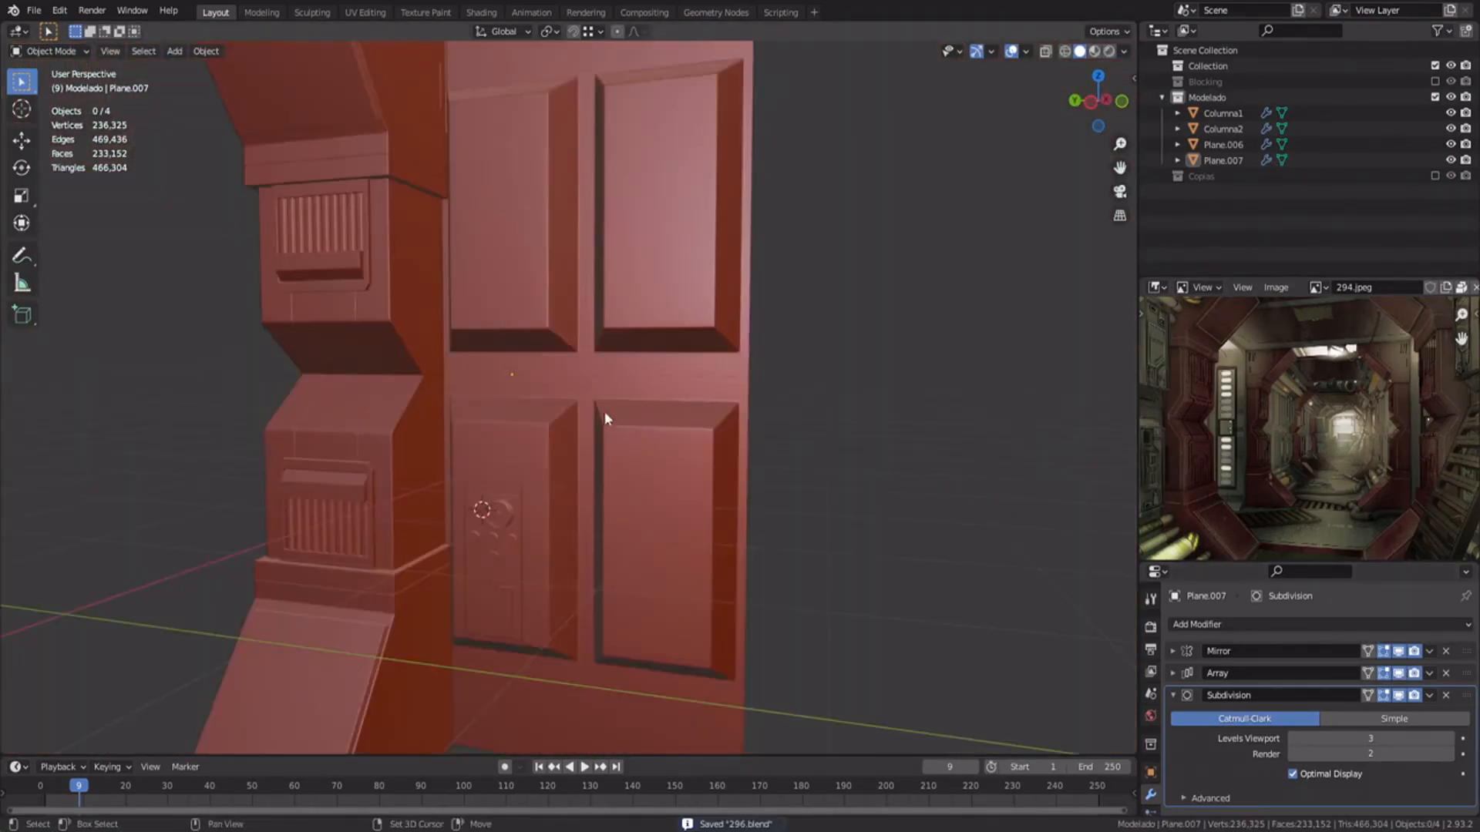
scroll(613, 465, up, 4)
scroll(612, 465, up, 8)
shift+middle_drag(613, 465, 526, 185)
scroll(521, 322, down, 10)
scroll(532, 192, up, 4)
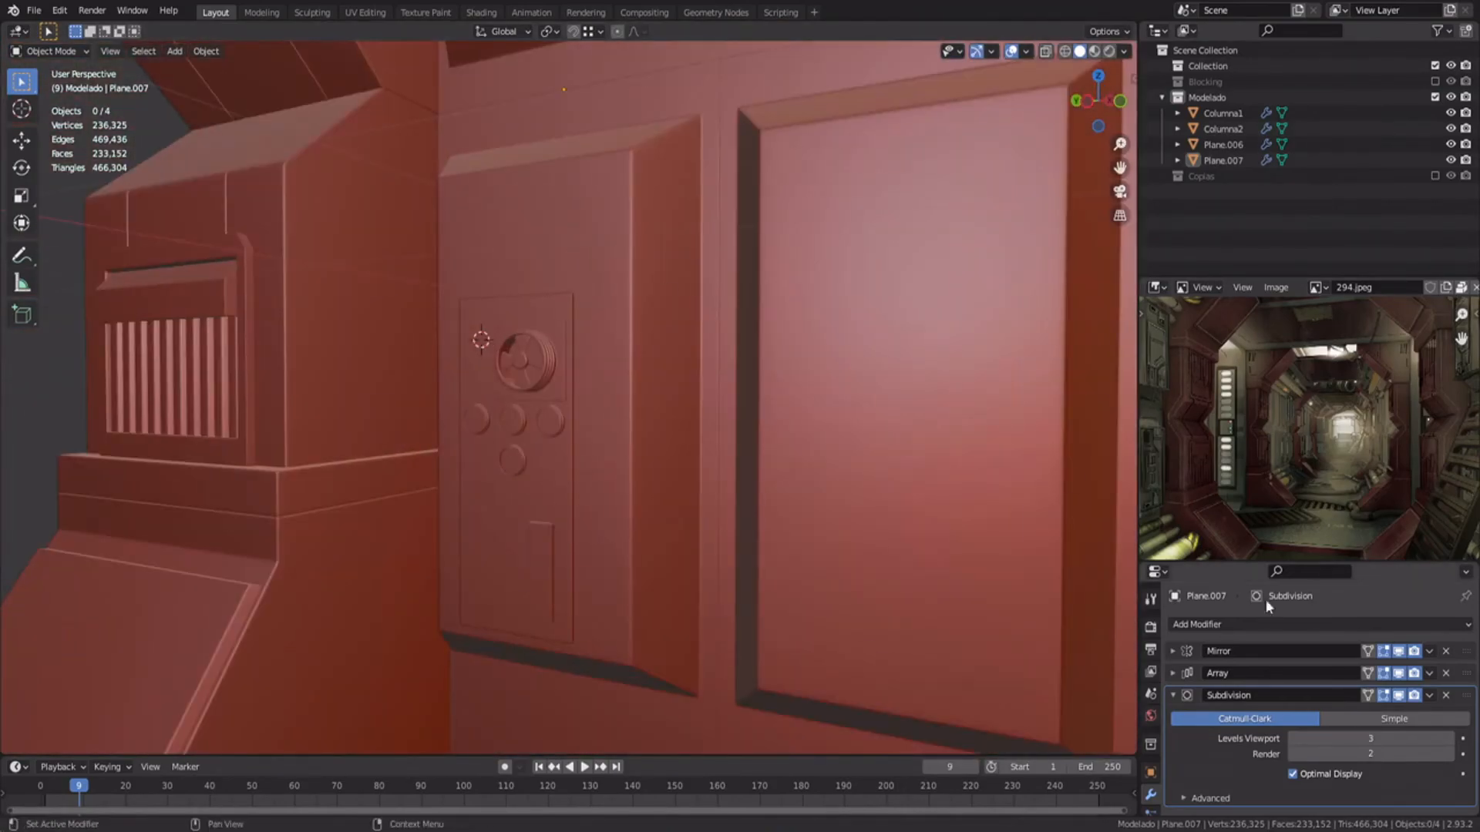
Step: Hide the wall's Array and Mirror results in the viewport and save the file
click(1399, 673)
click(1398, 652)
middle_drag(322, 370, 463, 412)
shift+middle_drag(462, 412, 544, 346)
key(ctrl+s)
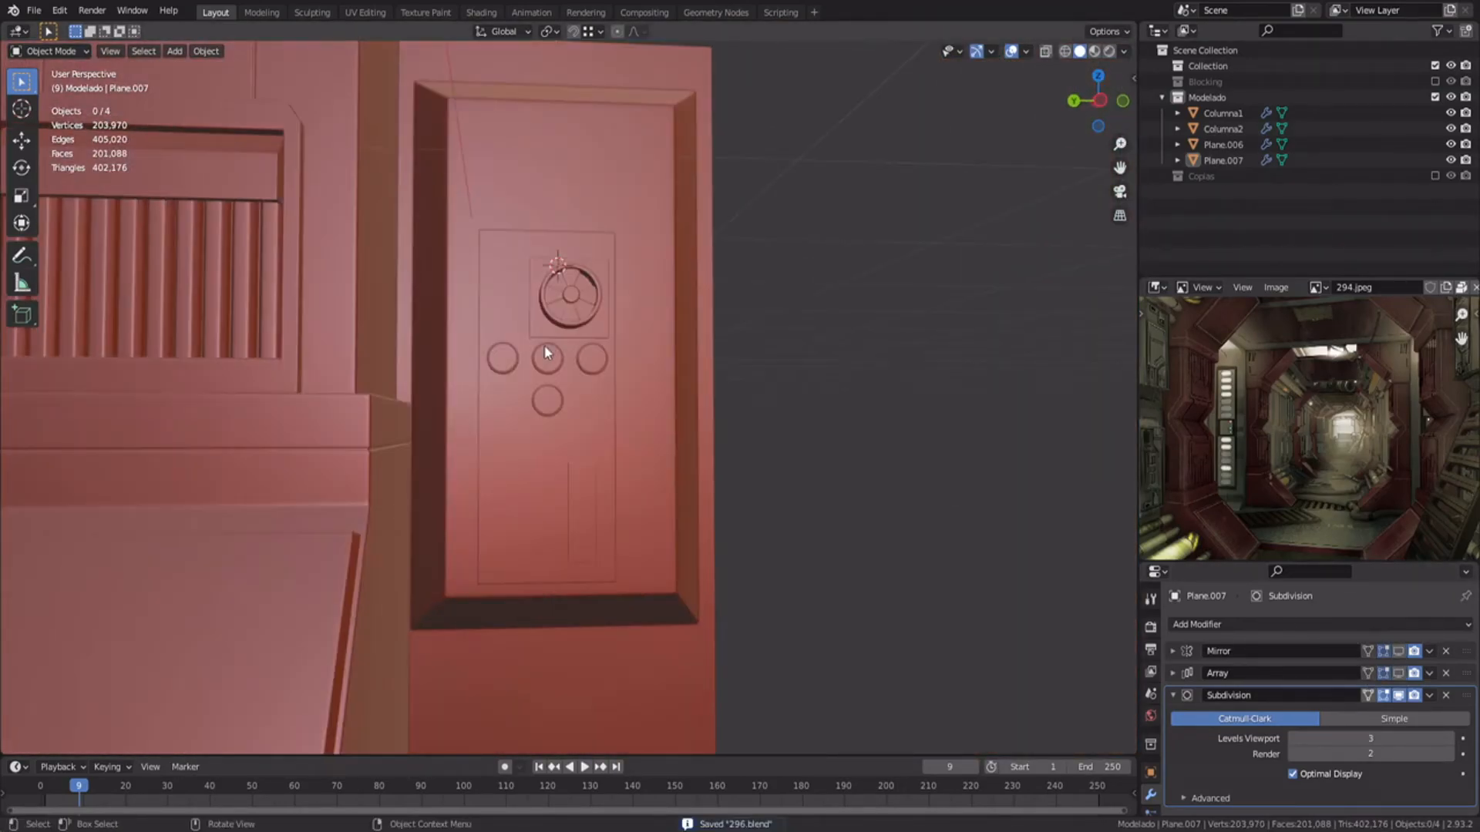
Step: Add a centred vertical edge loop through the wall and straighten it by scaling it to 0 along Y
key(Tab)
shift+middle_drag(553, 96, 552, 241)
key(ctrl+r)
click(552, 240)
right_click(553, 240)
key(s)
key(y)
key(0)
key(Return)
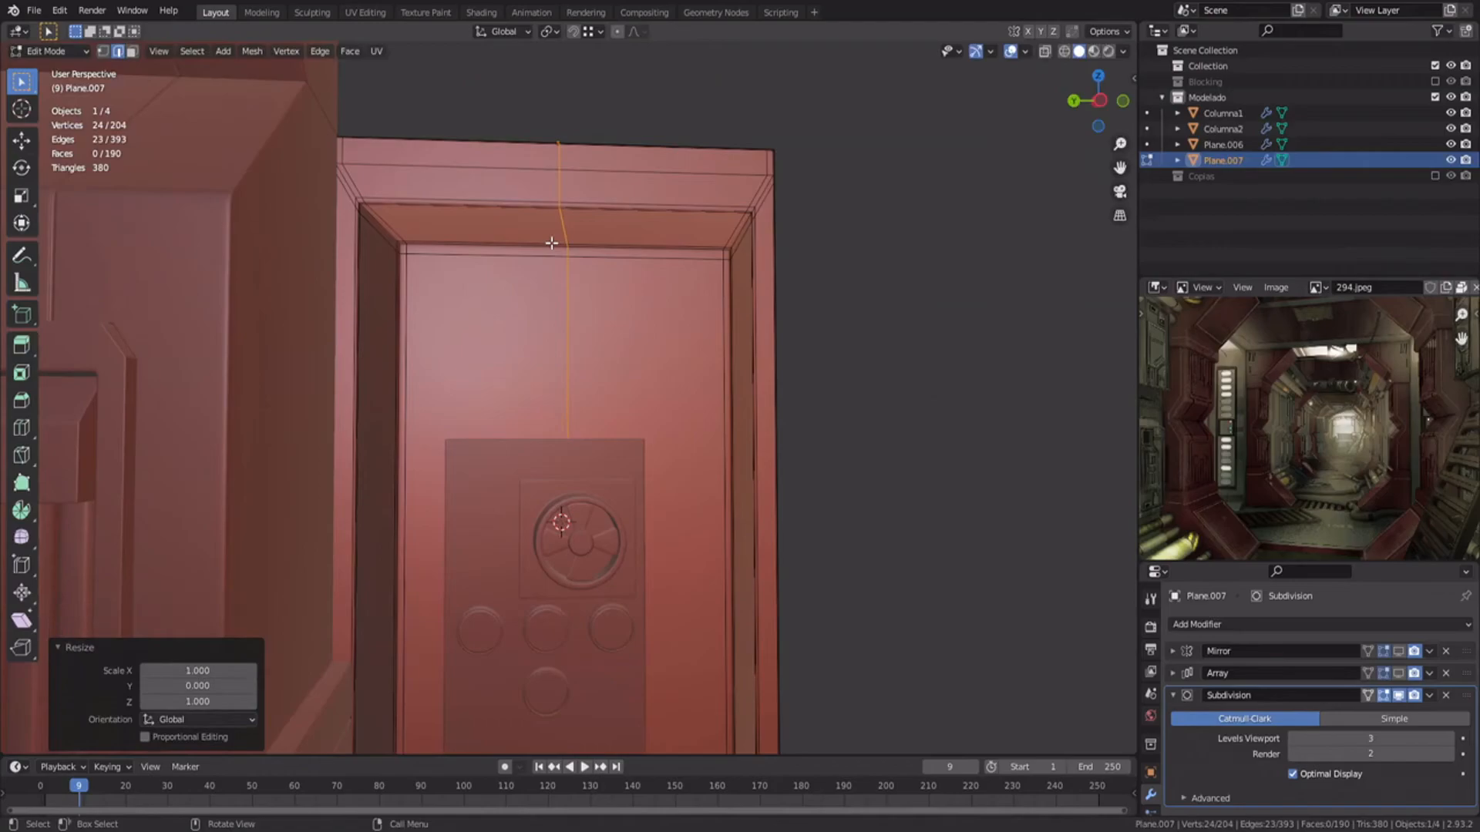
Step: Bevel the wall's centred vertical loop about 0.385 m wide and add three edge loops around the recess's sloped sides
key(ctrl+KP_3)
key(ctrl+b)
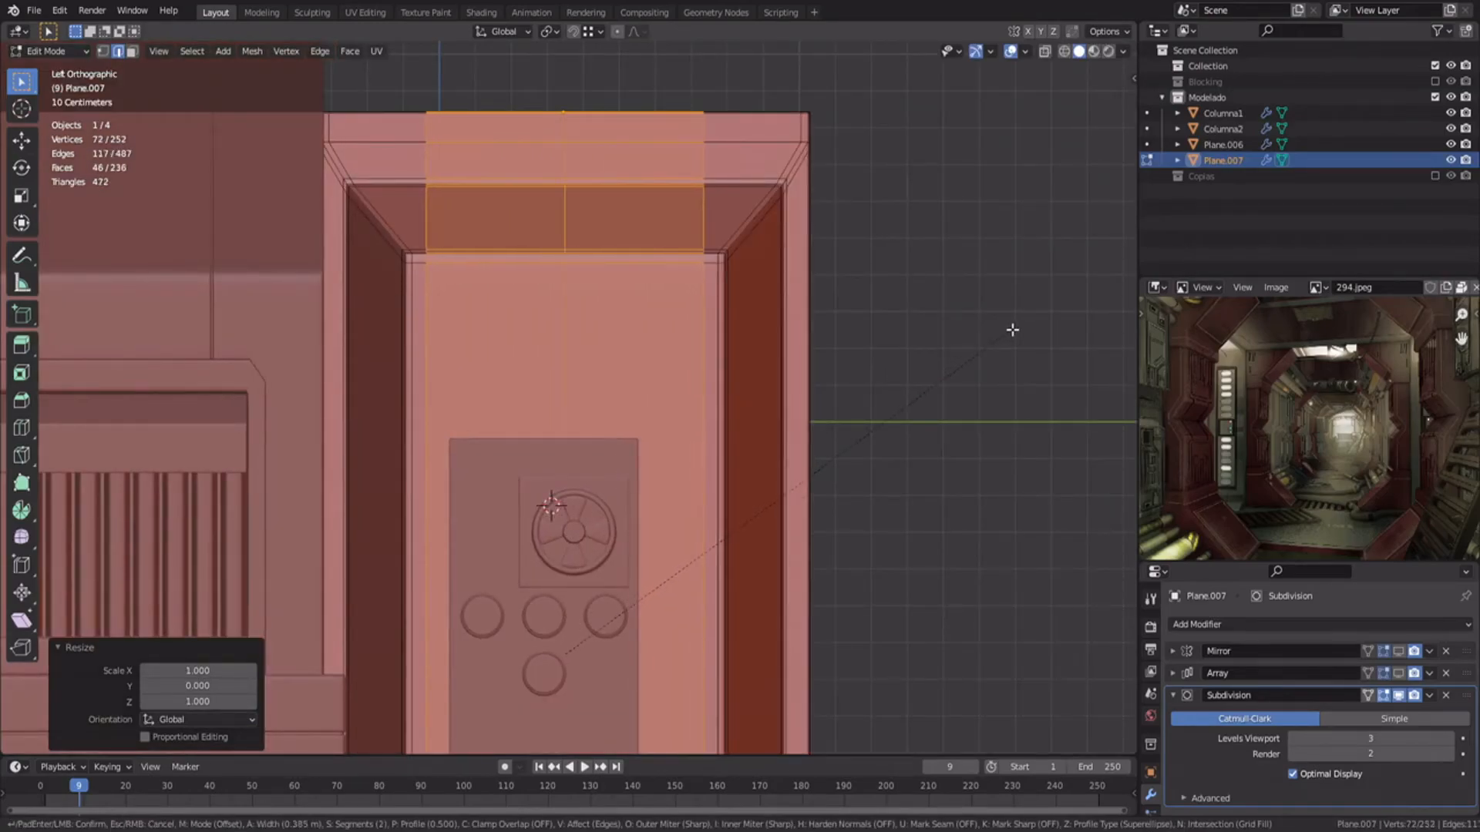
scroll(1012, 330, up, 3)
click(1012, 329)
click(733, 233)
right_click(733, 232)
Step: Dissolve the vertical loops lying between the two outermost bevel loops on the wall
key(alt+a)
shift+middle_drag(502, 393, 540, 385)
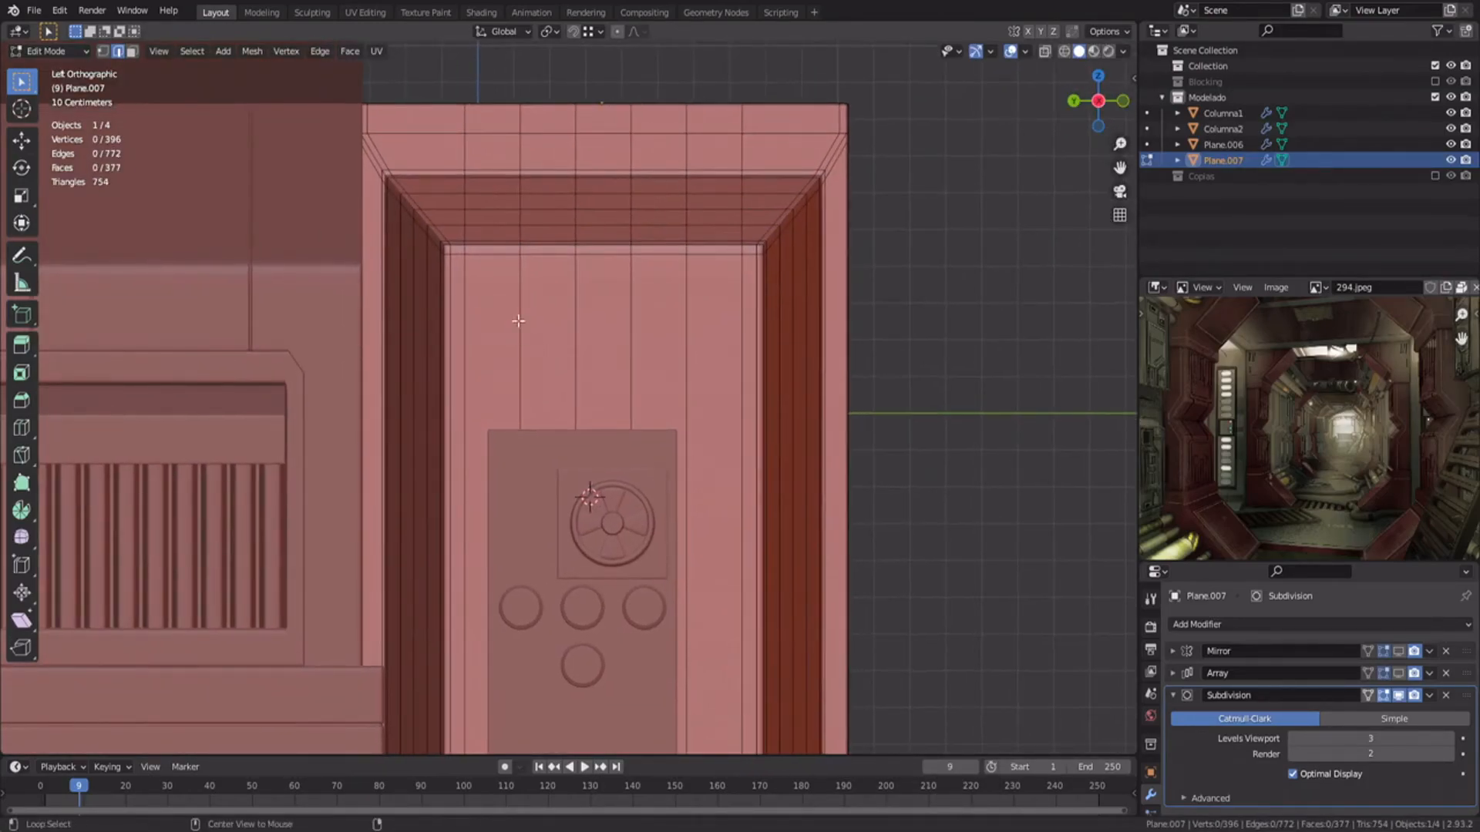
key(ctrl+x)
Step: Add a vertical loop near the column side of the recess at slide factor -0.617 and bevel it into three loops
key(ctrl+r)
click(574, 270)
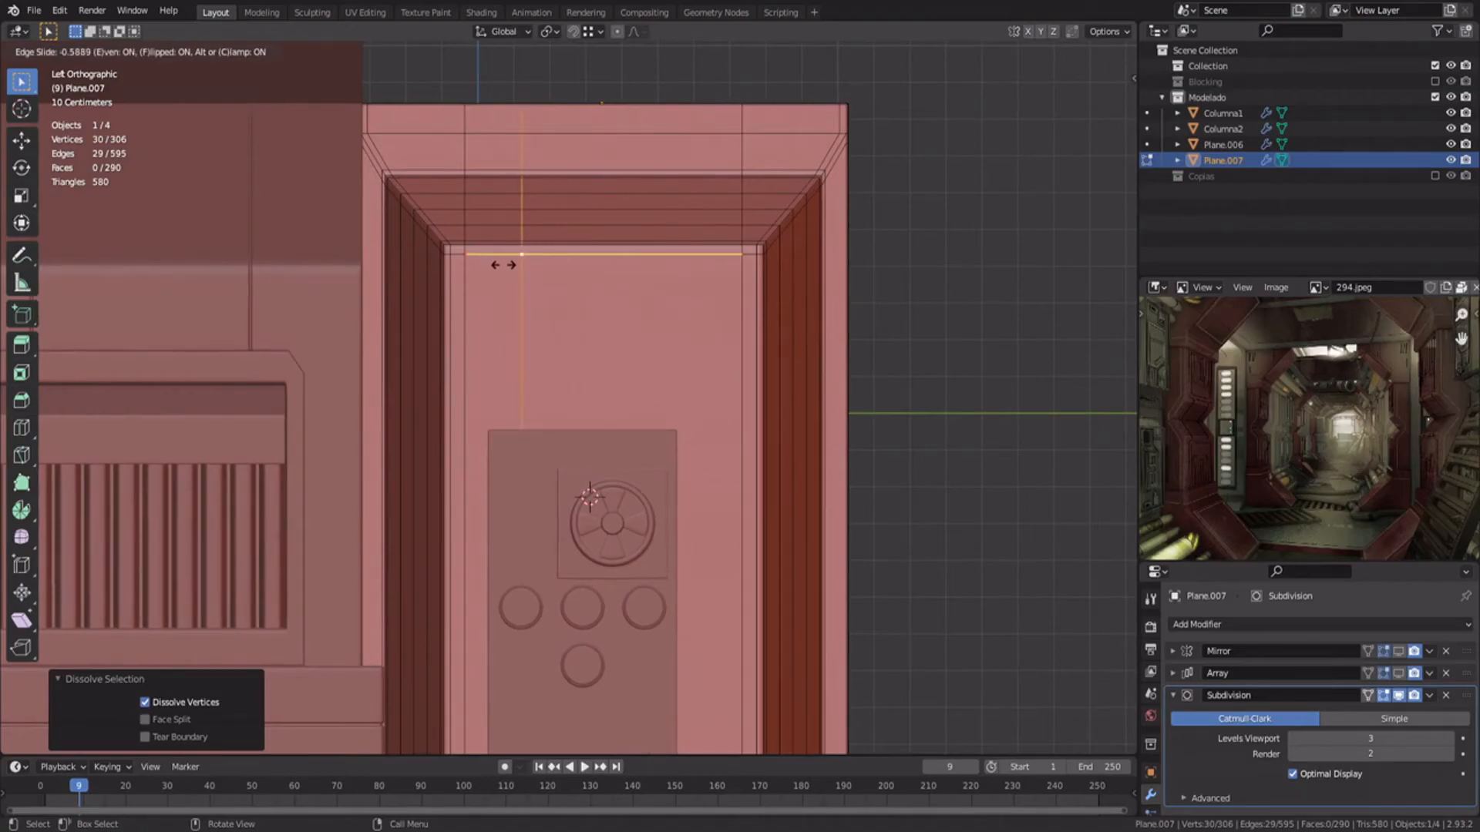
click(513, 266)
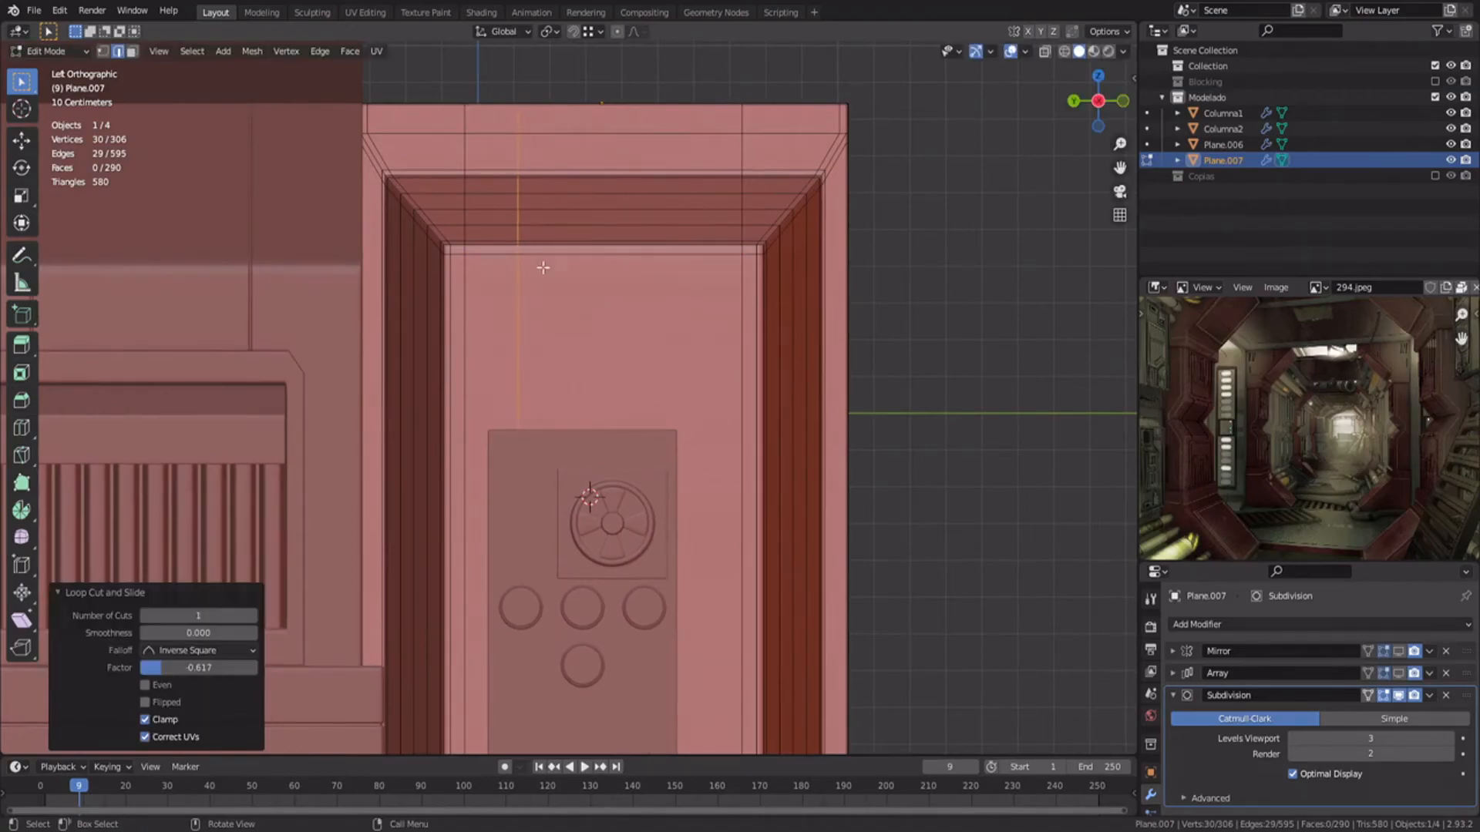
click(657, 249)
Step: Add a horizontal loop flattened to 0 along Z just above the control panel, plus another near the recess's top at factor 0.759
key(ctrl+r)
click(552, 377)
right_click(552, 377)
key(s)
key(z)
key(0)
key(Return)
key(g)
key(z)
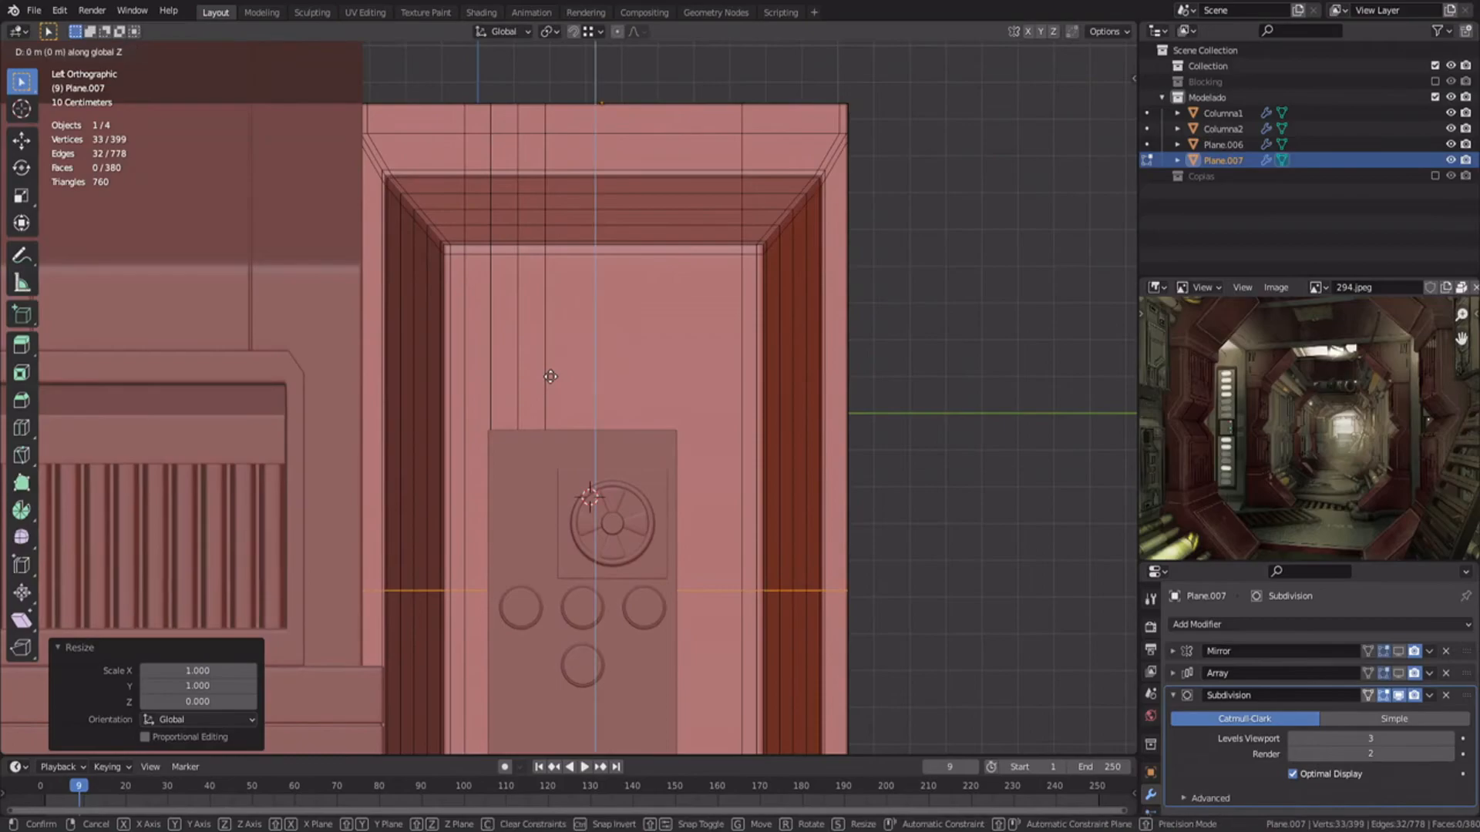
click(565, 210)
click(543, 251)
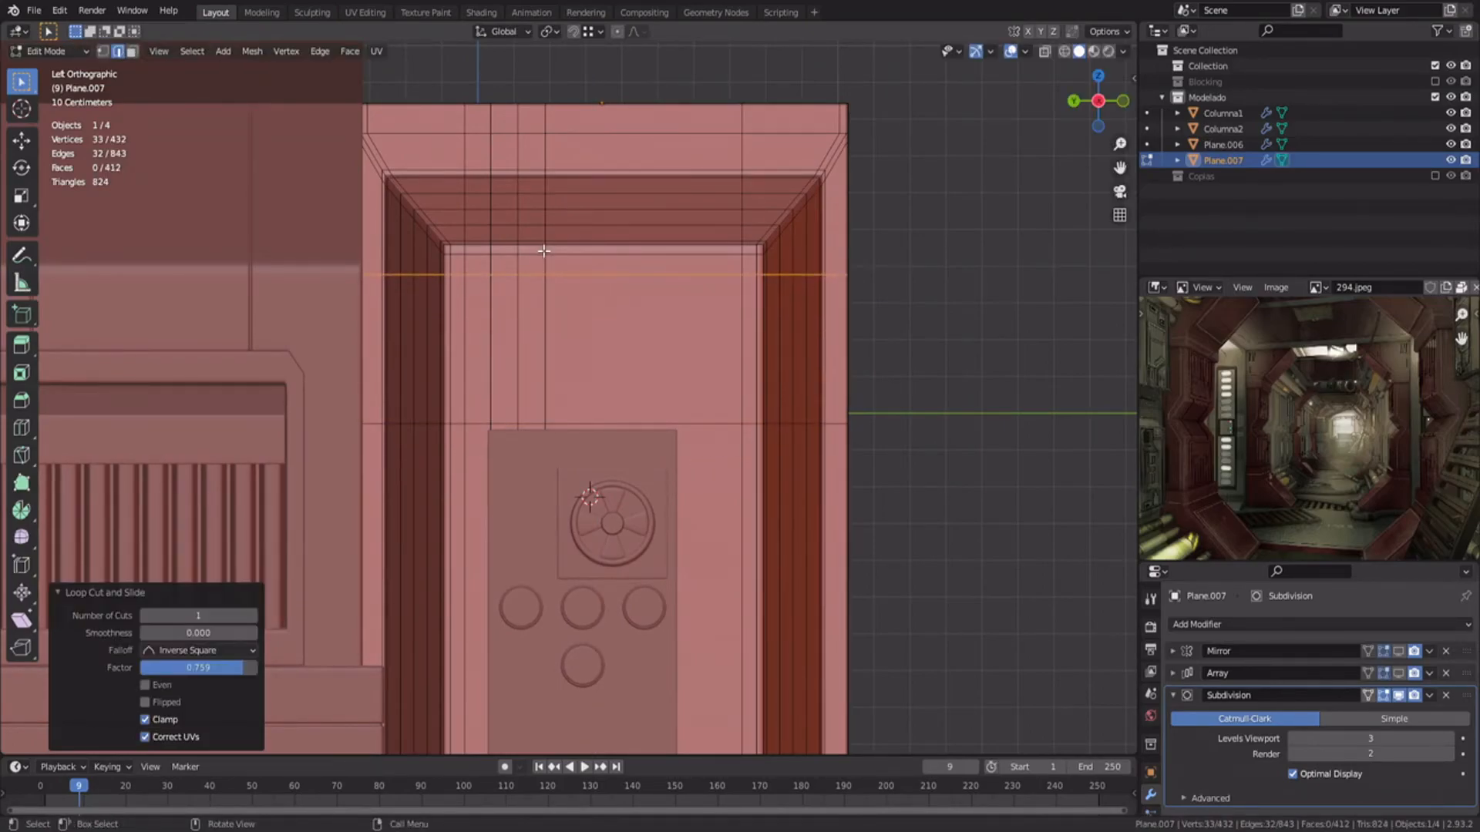
Step: Bevel the three vertical loops near the column side into narrow strips of equal width
scroll(447, 327, up, 3)
alt+click(526, 357)
alt+shift+click(570, 357)
alt+shift+click(617, 357)
click(748, 348)
Step: Raise the lower horizontal loop slightly along Z above the control panel
alt+click(725, 494)
key(g)
key(z)
click(702, 483)
Step: Try to inset the three narrow strip faces above the control panel
key(3)
click(522, 321)
shift+click(569, 324)
shift+click(612, 330)
key(i)
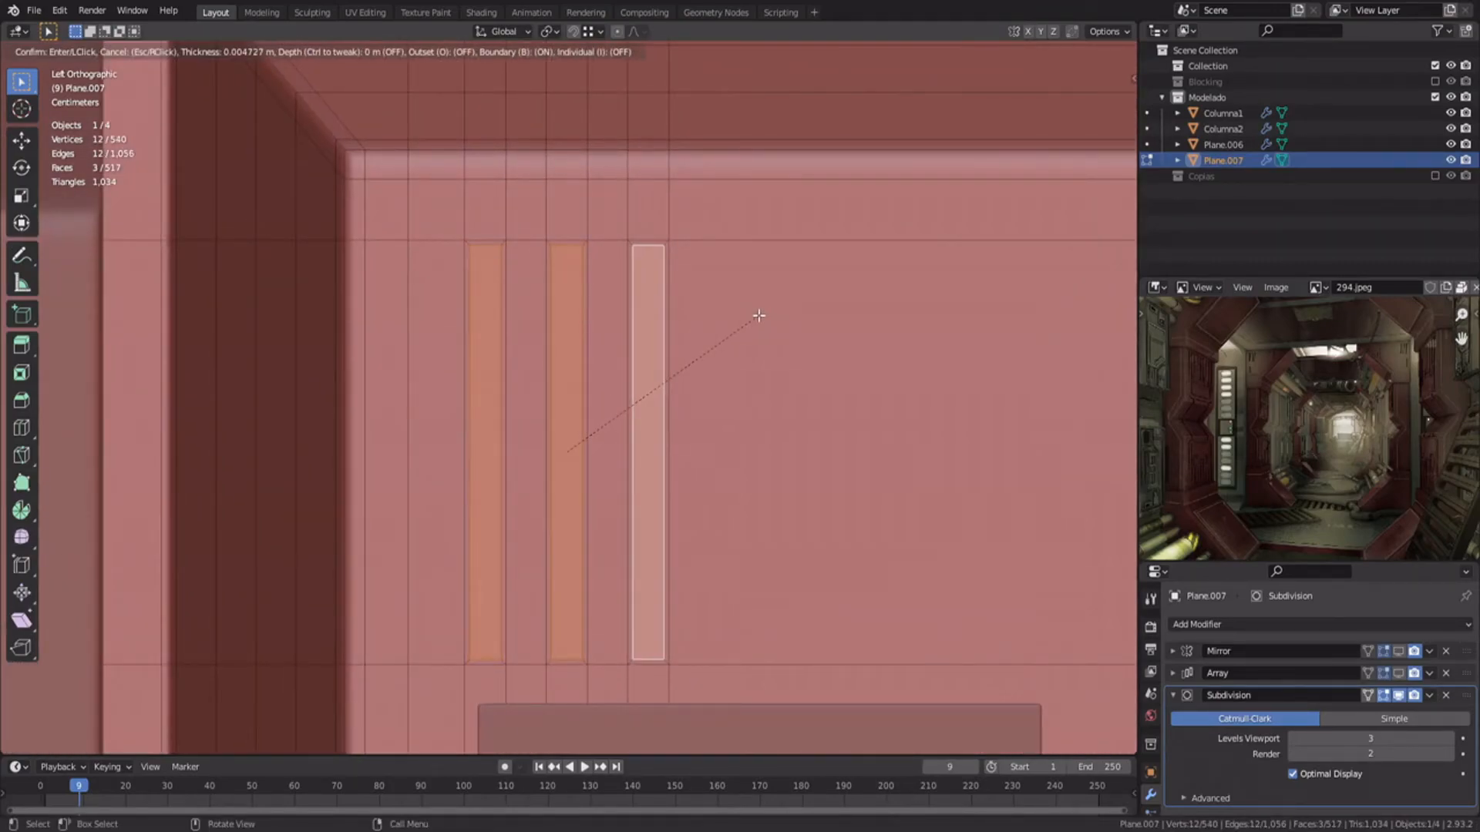
right_click(748, 313)
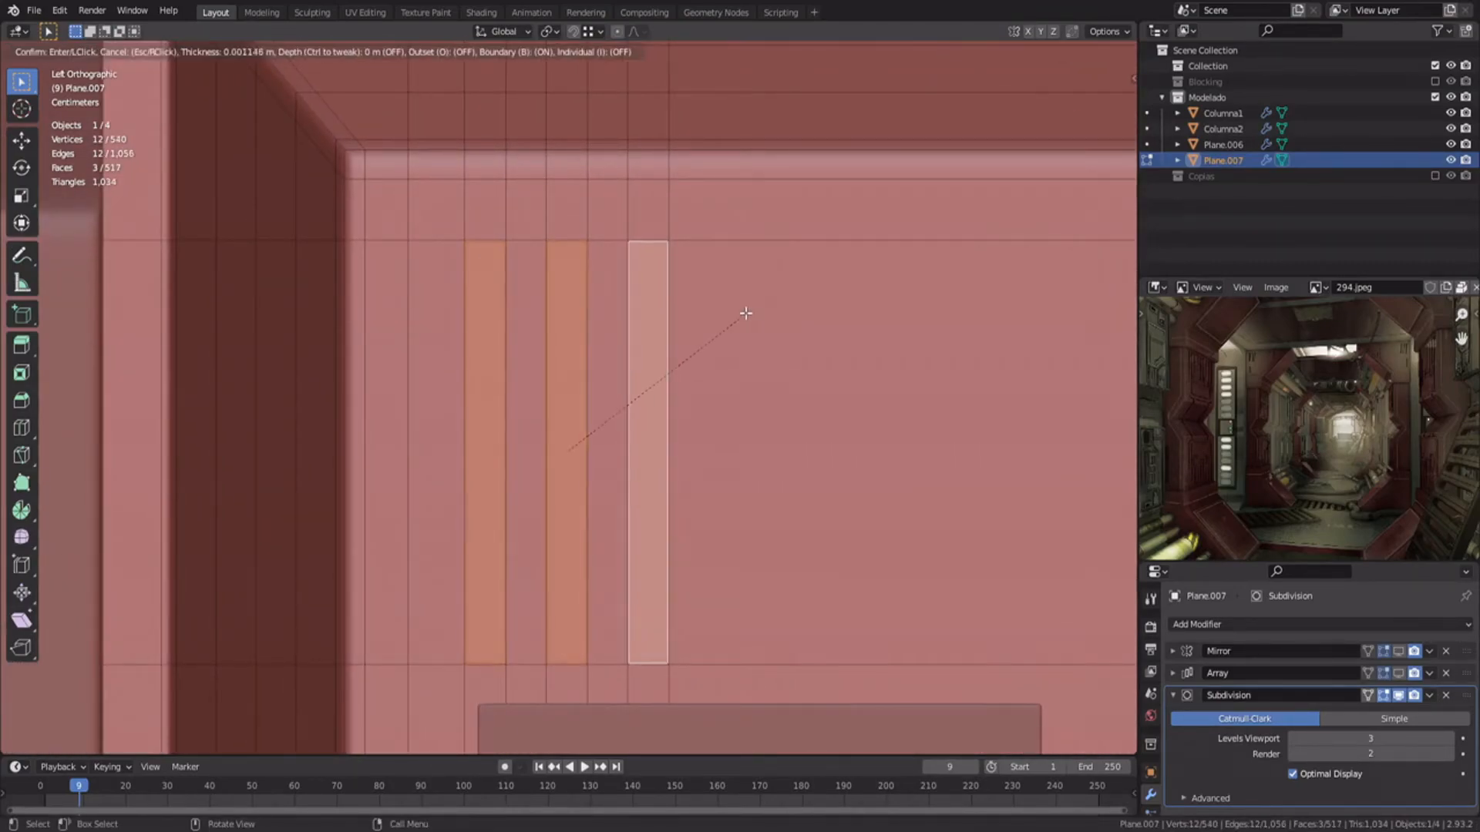
right_click(748, 313)
Step: Undo back to the strip loops' edge selection and dissolve the vertical strip loops
key(ctrl+z)
key(ctrl+z)
key(ctrl+z)
key(ctrl+z)
key(ctrl+z)
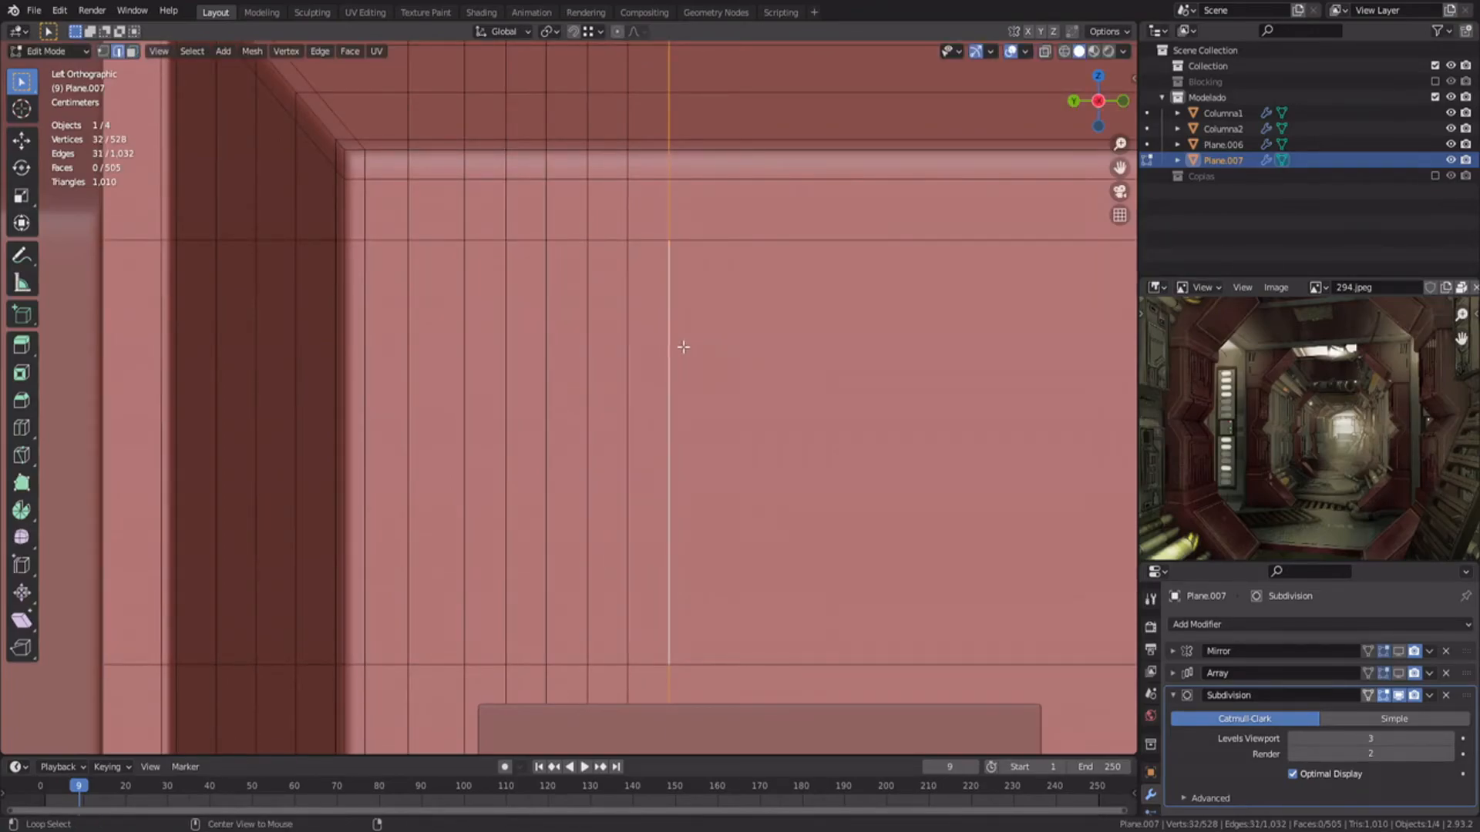
alt+shift+click(493, 338)
alt+shift+click(466, 336)
key(ctrl+x)
Step: Add a vertical loop near the column side of the recess and bevel it 0.0577 m with 2 segments
key(ctrl+r)
click(542, 254)
click(247, 255)
key(ctrl+b)
click(906, 282)
right_click(908, 283)
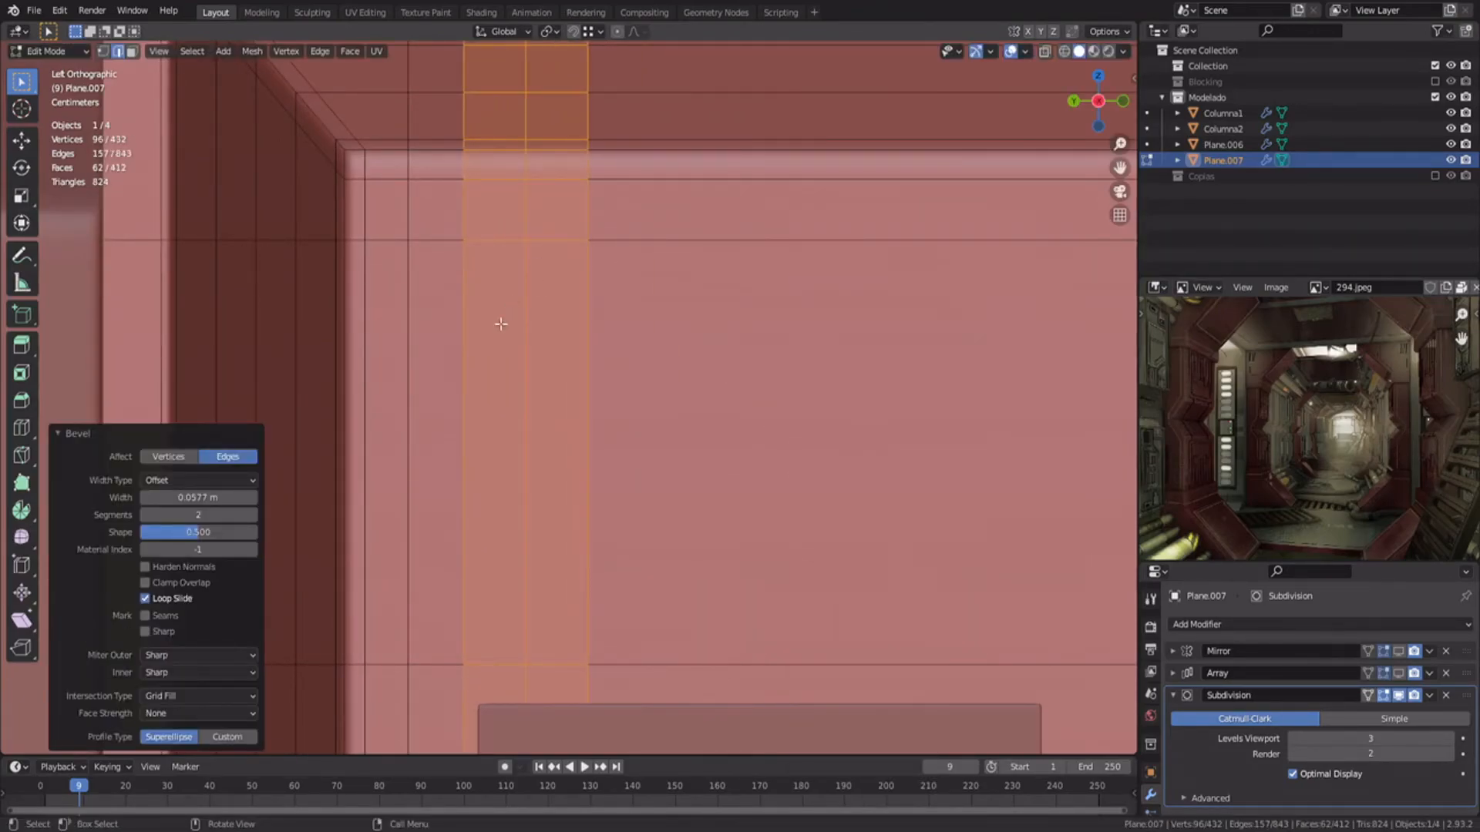
Step: Bevel the three vertical loops into strips with a width of about 0.018 m and move them -0.032264 m along Y
alt+click(466, 328)
alt+shift+click(525, 334)
alt+shift+click(588, 340)
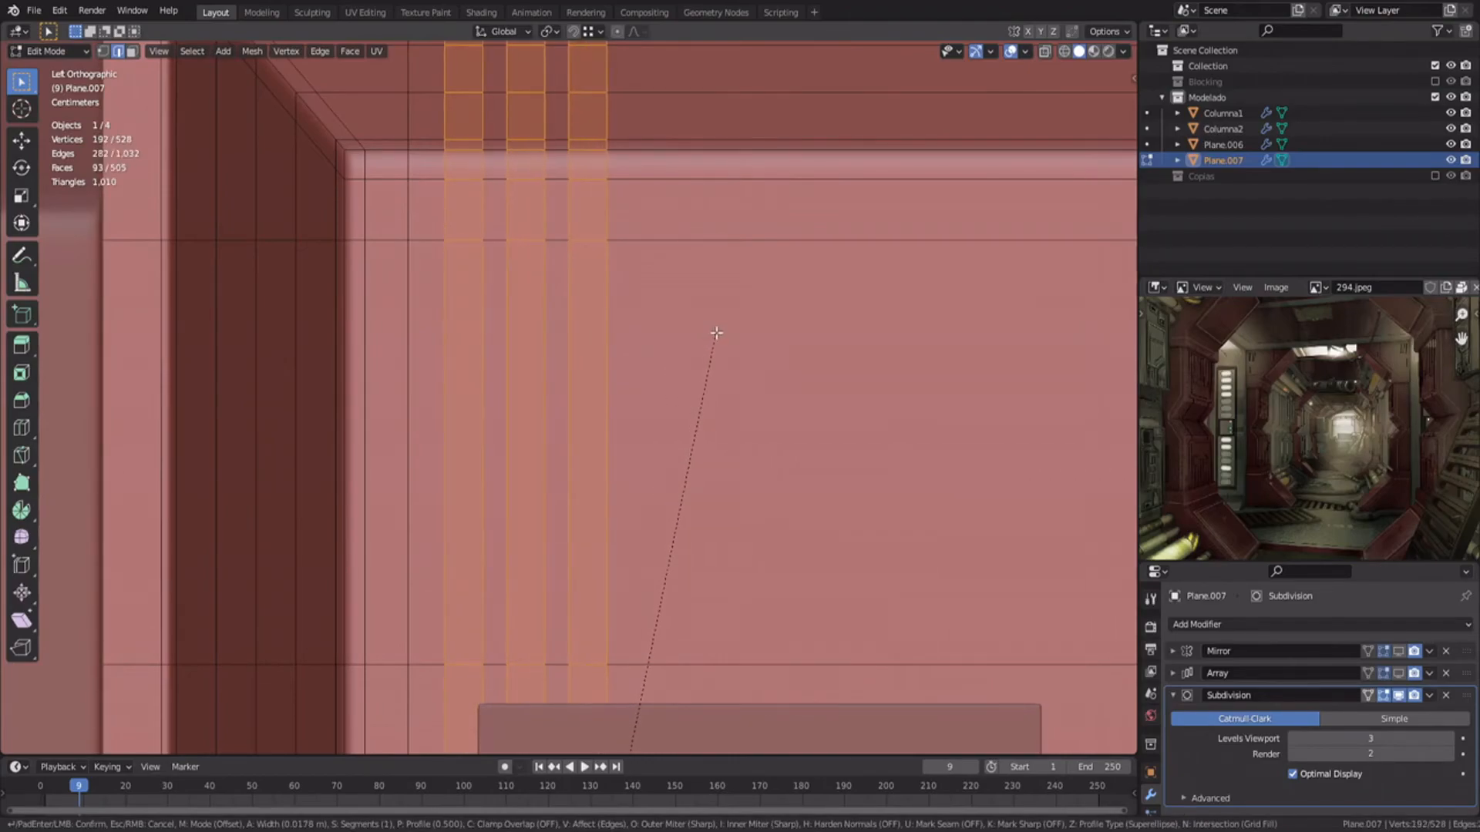
click(716, 333)
click(710, 396)
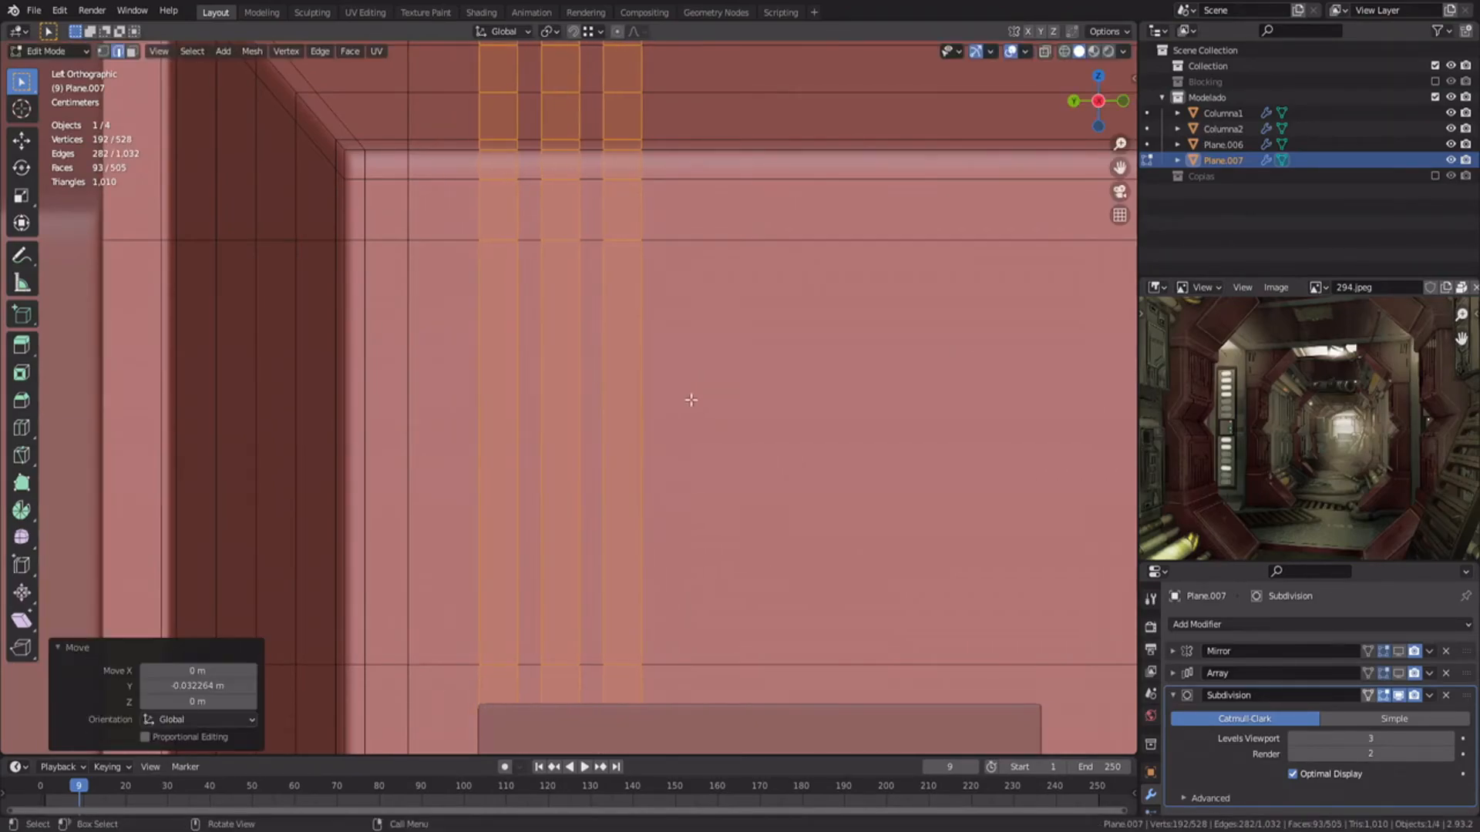
Step: Delete the three strip faces between the horizontal loops to open three vertical slots
key(3)
click(500, 380)
shift+click(560, 376)
shift+click(622, 372)
click(721, 366)
key(x)
click(717, 393)
click(1397, 695)
Step: Shorten the slots by lowering the horizontal loop at their upper ends along Z by just over 0.05 m
scroll(574, 332, down, 4)
key(1)
key(shift+z)
drag(313, 451, 1072, 540)
key(shift+z)
scroll(657, 496, up, 2)
scroll(657, 495, down, 1)
shift+middle_drag(665, 424, 625, 452)
key(shift+z)
drag(224, 276, 1113, 335)
key(shift+z)
key(g)
key(z)
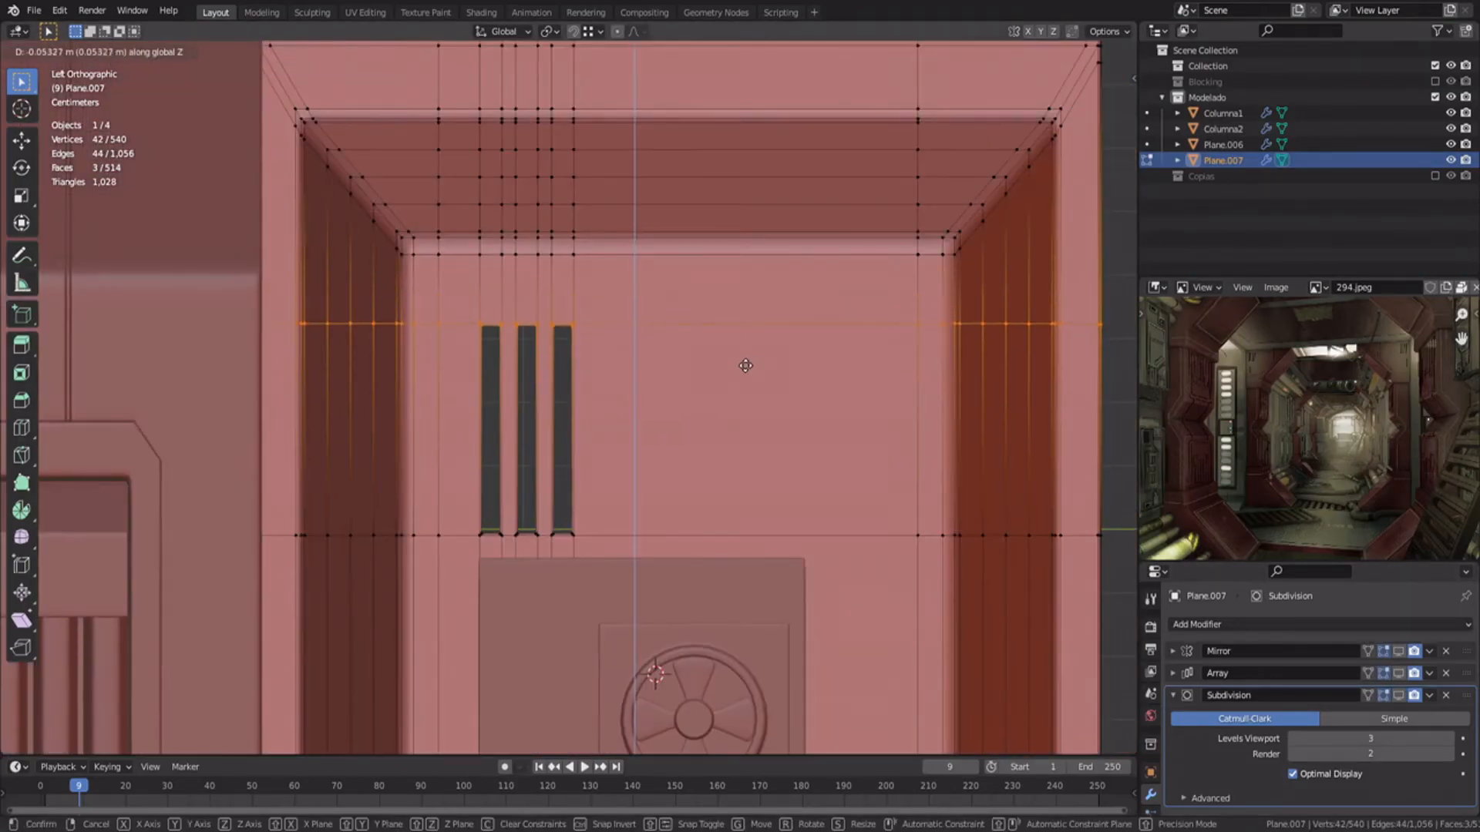
click(725, 373)
Step: Select the borders of the three slots and extrude them -0.005762 m along X
scroll(667, 373, up, 4)
middle_drag(667, 373, 713, 400)
key(2)
scroll(561, 403, up, 4)
alt+click(467, 403)
alt+shift+click(512, 405)
alt+shift+click(591, 409)
shift+middle_drag(561, 414, 592, 404)
key(e)
key(x)
click(649, 430)
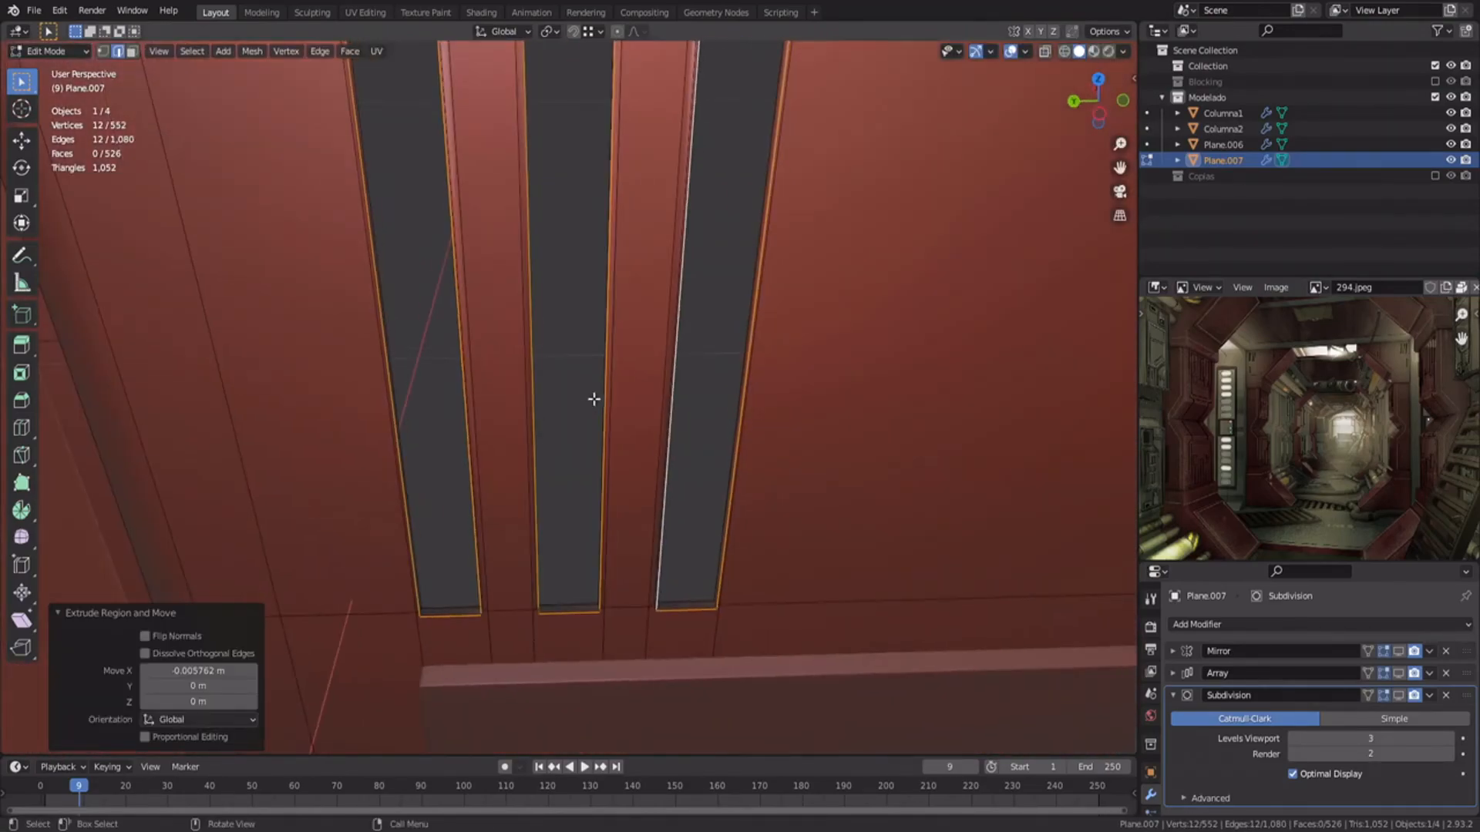
Step: Fill the three slot borders with faces and inset them by 0.00494 m
key(f)
key(i)
click(798, 384)
middle_drag(798, 384, 607, 399)
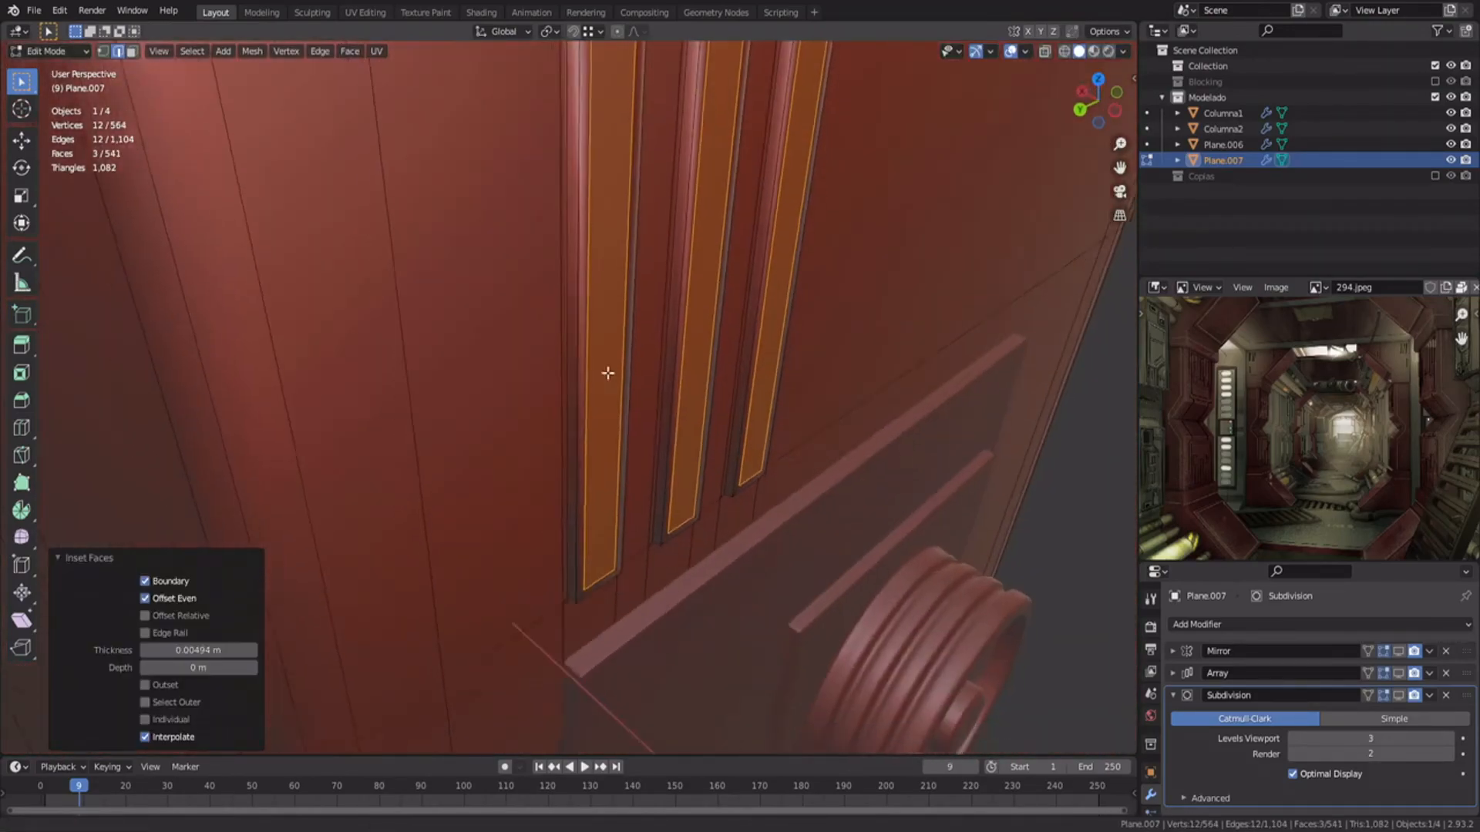
Step: Extrude the inset slot faces along their normals and delete the end faces to reopen the slots
scroll(607, 399, up, 3)
key(alt+e)
click(730, 479)
click(733, 505)
key(x)
click(736, 511)
middle_drag(735, 508, 591, 440)
Step: Add centred horizontal loops across the wall through the slots' sides
scroll(617, 432, down, 1)
key(ctrl+r)
click(703, 403)
right_click(703, 403)
scroll(670, 378, down, 3)
shift+middle_drag(652, 363, 621, 472)
key(ctrl+r)
click(632, 363)
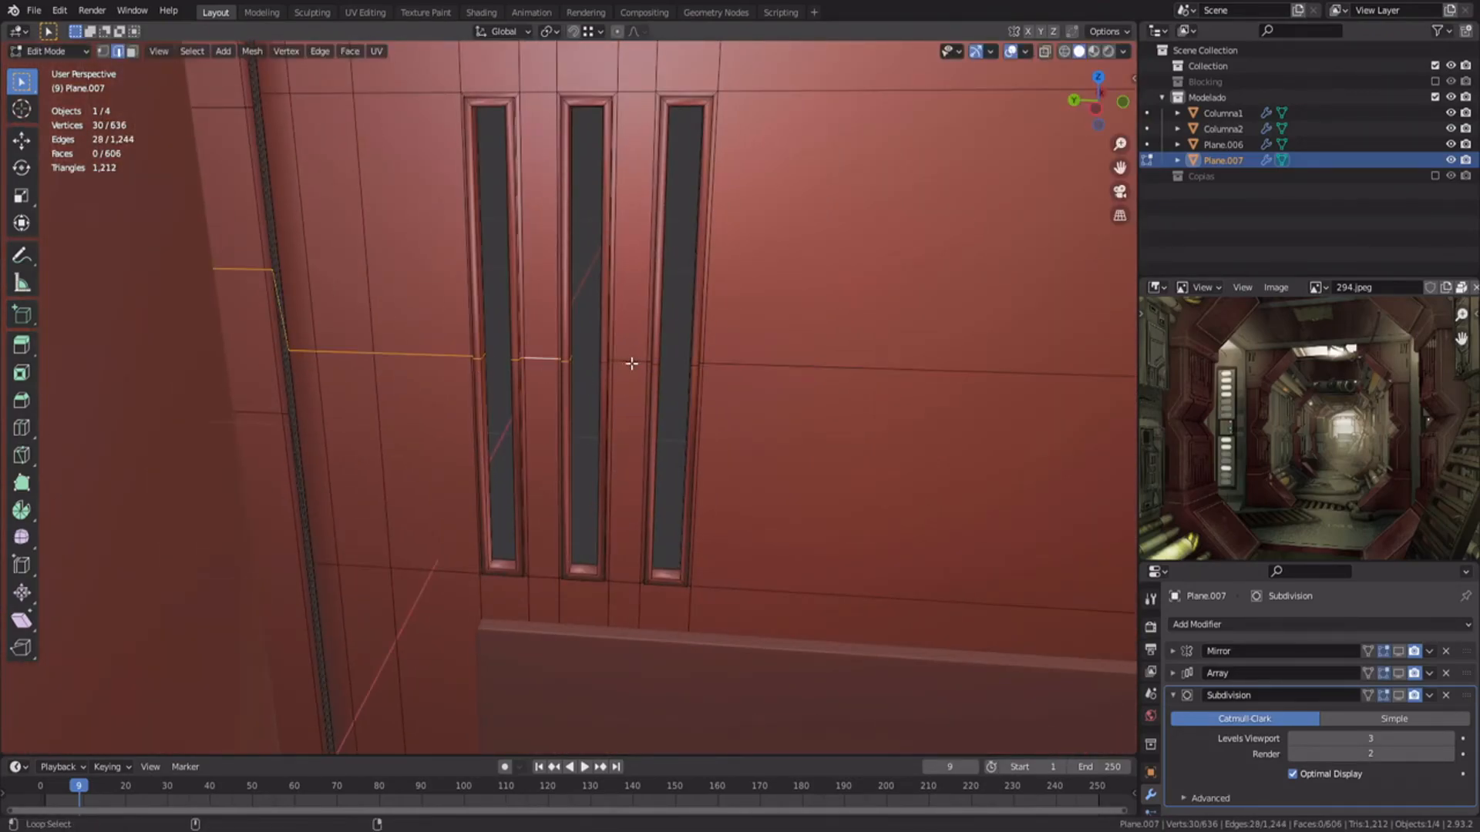
key(Return)
Step: Move the horizontal loops along Z close to the slots' ends and straighten them by scaling to 0 along Z
key(ctrl+KP_3)
scroll(763, 363, down, 3)
key(g)
key(z)
click(730, 556)
click(640, 328)
key(s)
key(z)
key(0)
key(Return)
click(475, 130)
Step: Add support edge loops along the raised rims of the slots, sliding them close to the edges
middle_drag(474, 130, 455, 442)
click(592, 386)
key(ctrl+r)
click(603, 388)
click(605, 389)
key(ctrl+r)
click(684, 349)
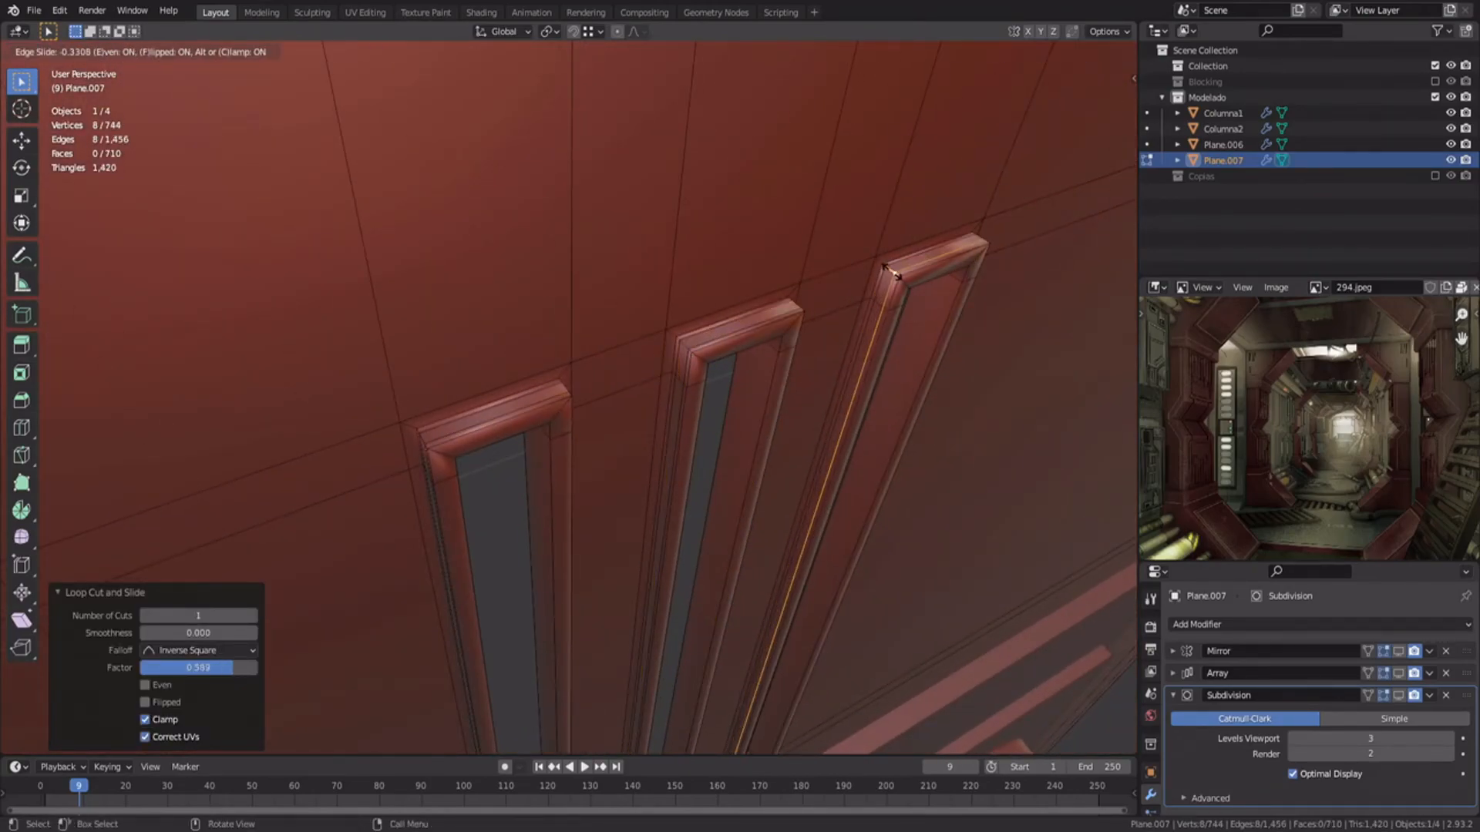
Step: Try another edge loop on the middle slot's rim, and undo the latest loop cuts
key(ctrl+r)
click(703, 359)
click(705, 362)
key(ctrl+z)
key(ctrl+z)
Step: Add the remaining support loops to the rims of all three slots
key(ctrl+r)
click(702, 365)
key(ctrl+r)
click(701, 360)
click(701, 360)
key(ctrl+r)
click(553, 417)
click(561, 406)
key(ctrl+r)
click(906, 287)
click(906, 287)
Step: Add centred vertical loops through the end edges of the three slots and face the wall in left orthographic view
middle_drag(906, 287, 692, 489)
click(873, 420)
middle_drag(874, 420, 656, 600)
key(ctrl+r)
click(768, 276)
right_click(768, 276)
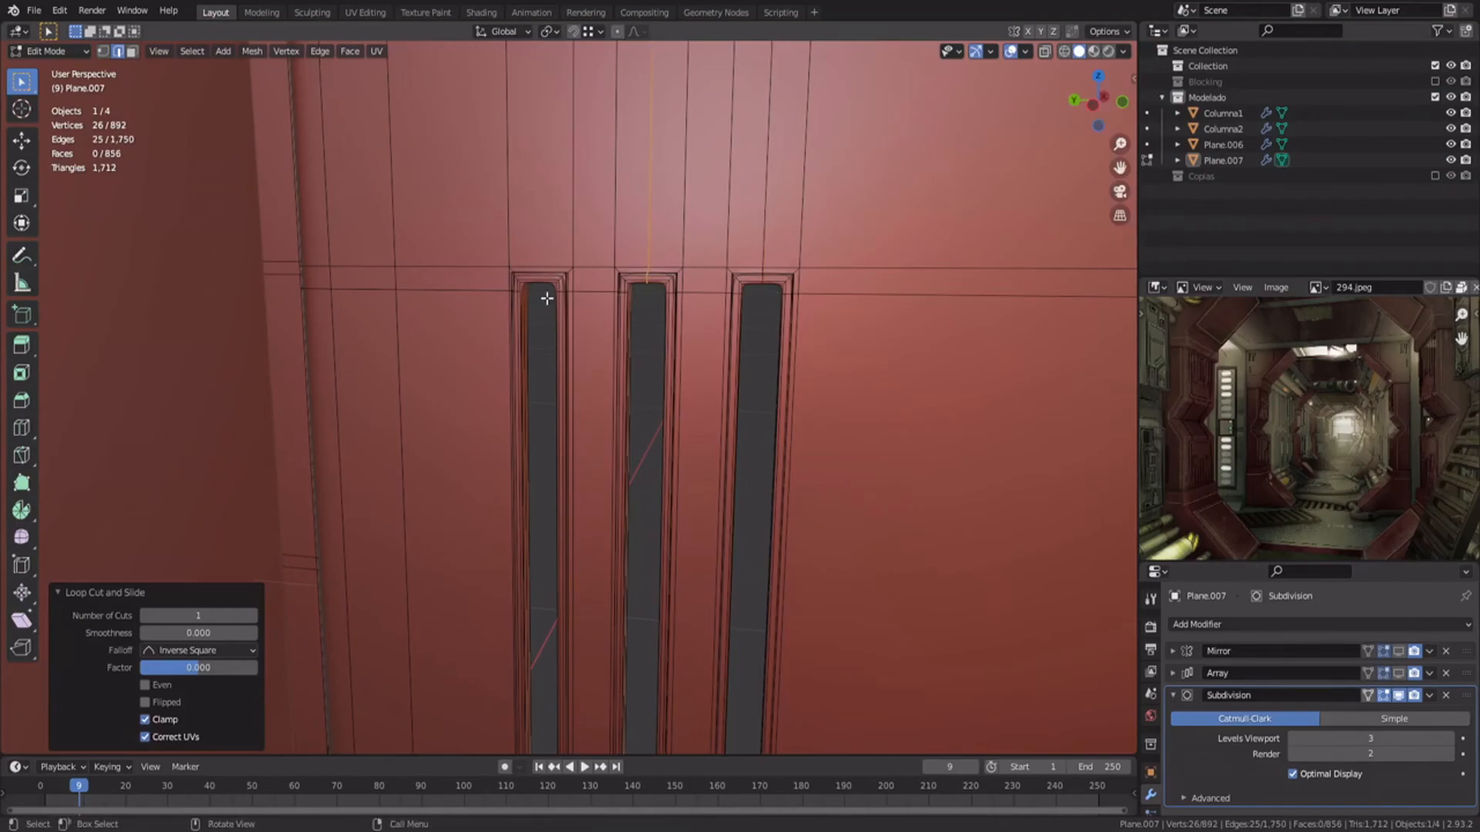
middle_drag(585, 299, 677, 316)
middle_drag(653, 360, 617, 377)
click(619, 377)
key(Tab)
key(ctrl+KP_3)
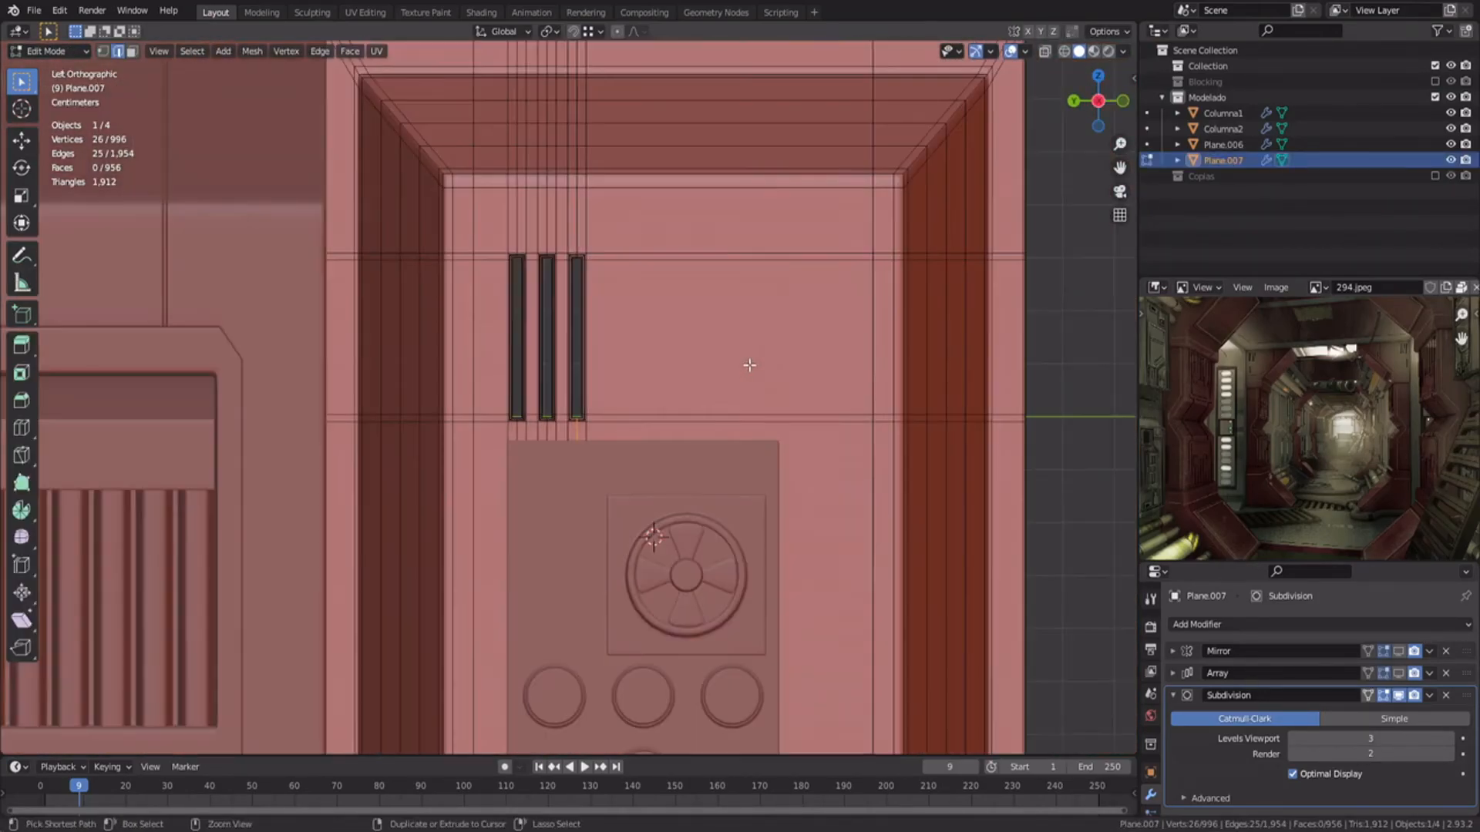
Step: Cut two vertical loops into the wall between the three slots and its far side, and delete the strip of faces between them
key(ctrl+r)
click(794, 350)
right_click(820, 356)
click(906, 353)
scroll(802, 339, down, 4)
key(x)
click(672, 313)
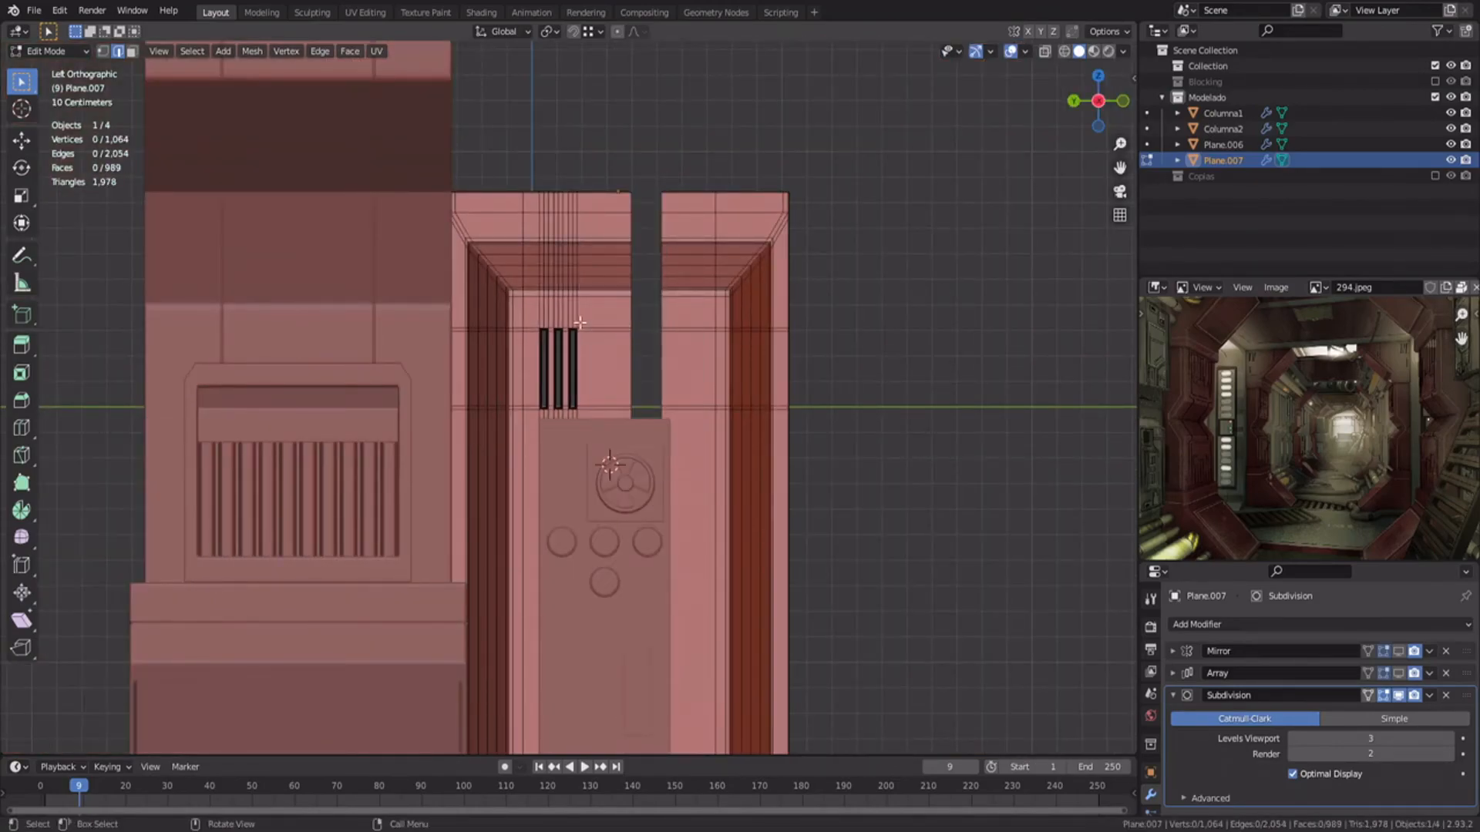
Step: In wireframe, box-select the third slot with its full vertical column of wall geometry from top to base
key(1)
key(shift+z)
shift+middle_drag(545, 301, 585, 371)
scroll(608, 339, up, 4)
drag(647, 423, 713, 104)
scroll(691, 656, down, 1)
shift+middle_drag(692, 656, 661, 219)
scroll(663, 217, down, 1)
shift+drag(629, 147, 718, 732)
shift+middle_drag(657, 751, 659, 453)
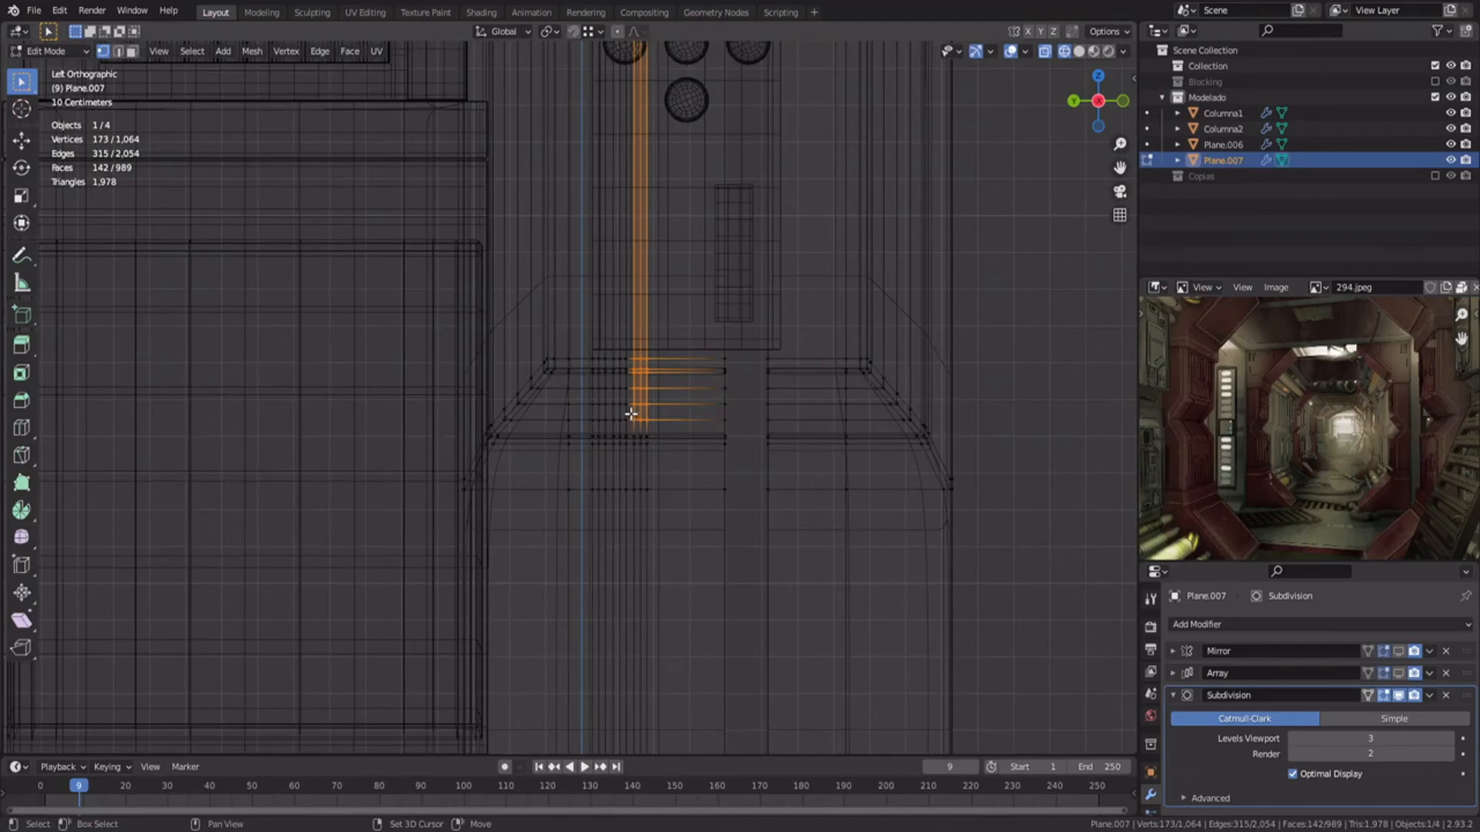
shift+drag(630, 414, 720, 705)
shift+middle_drag(694, 659, 691, 351)
shift+drag(625, 406, 709, 446)
shift+middle_drag(710, 444, 690, 522)
Step: Duplicate the selected slot column along Y into the open gap and merge the whole mesh's overlapping vertices by distance
key(shift+d)
key(y)
ctrl+click(737, 510)
alt+click(704, 487)
key(a)
right_click(719, 486)
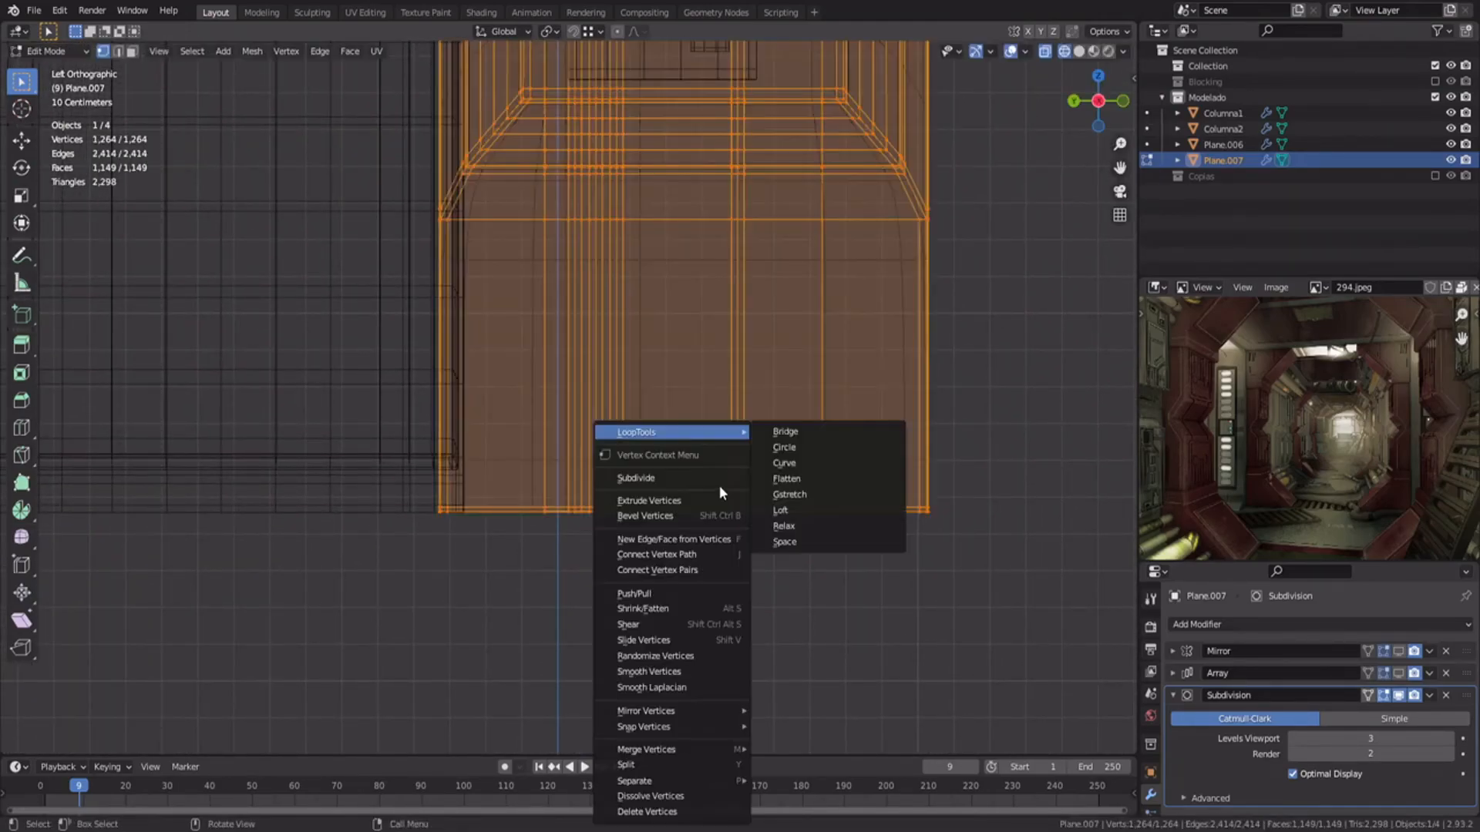
click(771, 731)
key(ctrl+z)
right_click(770, 731)
click(825, 788)
Step: Box-select the fourth slot's full vertical column and move it along Y away from the other three, closer to the wall's far side
key(Tab)
key(z)
scroll(652, 387, up, 6)
key(Tab)
key(z)
shift+middle_drag(569, 236, 572, 151)
drag(573, 152, 622, 703)
key(z)
scroll(663, 432, up, 9)
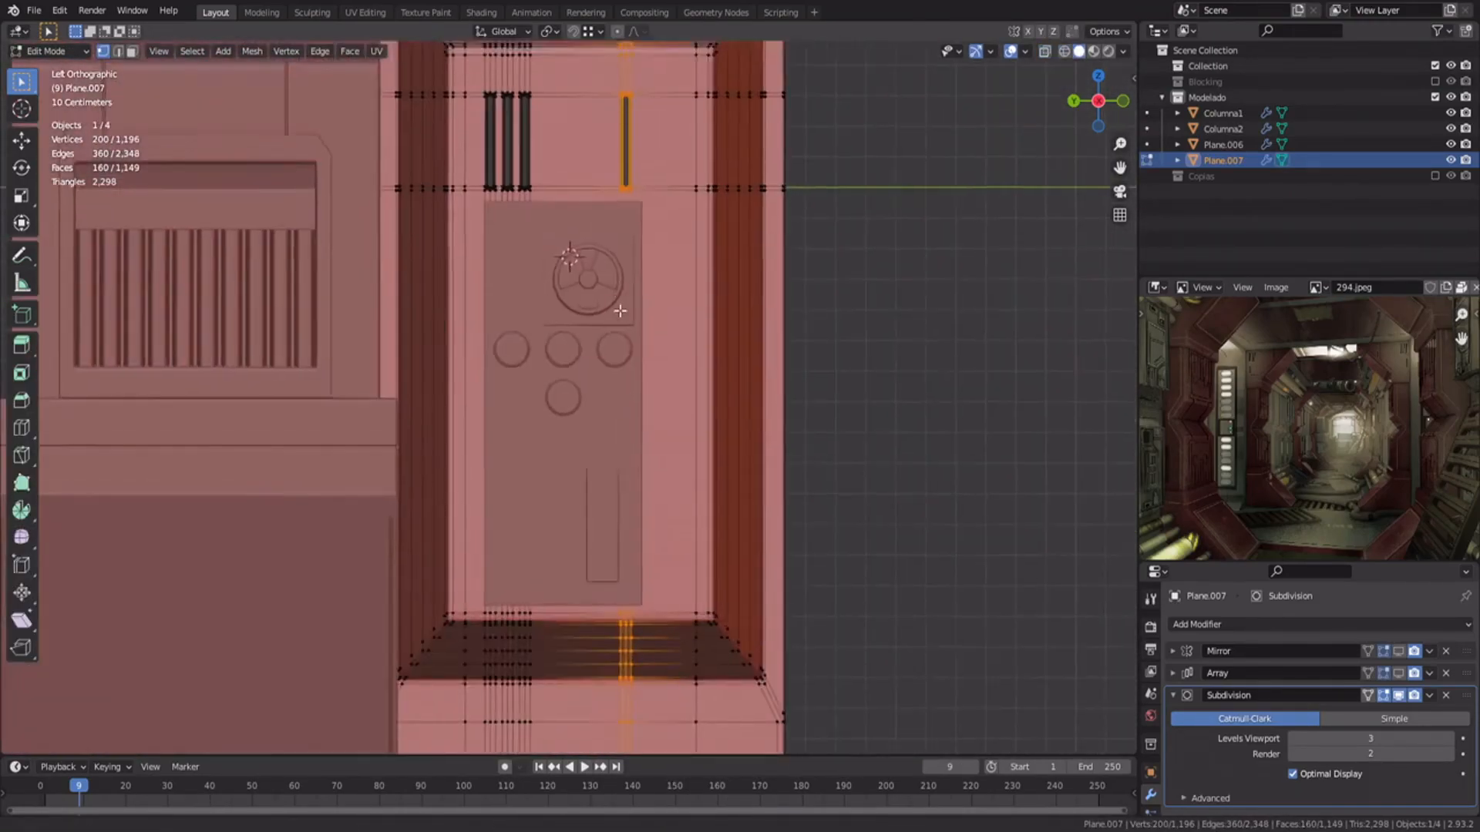
shift+middle_drag(697, 204, 669, 443)
key(g)
key(y)
click(778, 448)
Step: Dissolve the inner upper and lower horizontal edges in the panel area beside the first slot
key(Tab)
scroll(598, 445, down, 2)
shift+middle_drag(532, 426, 773, 496)
key(Tab)
scroll(773, 496, up, 3)
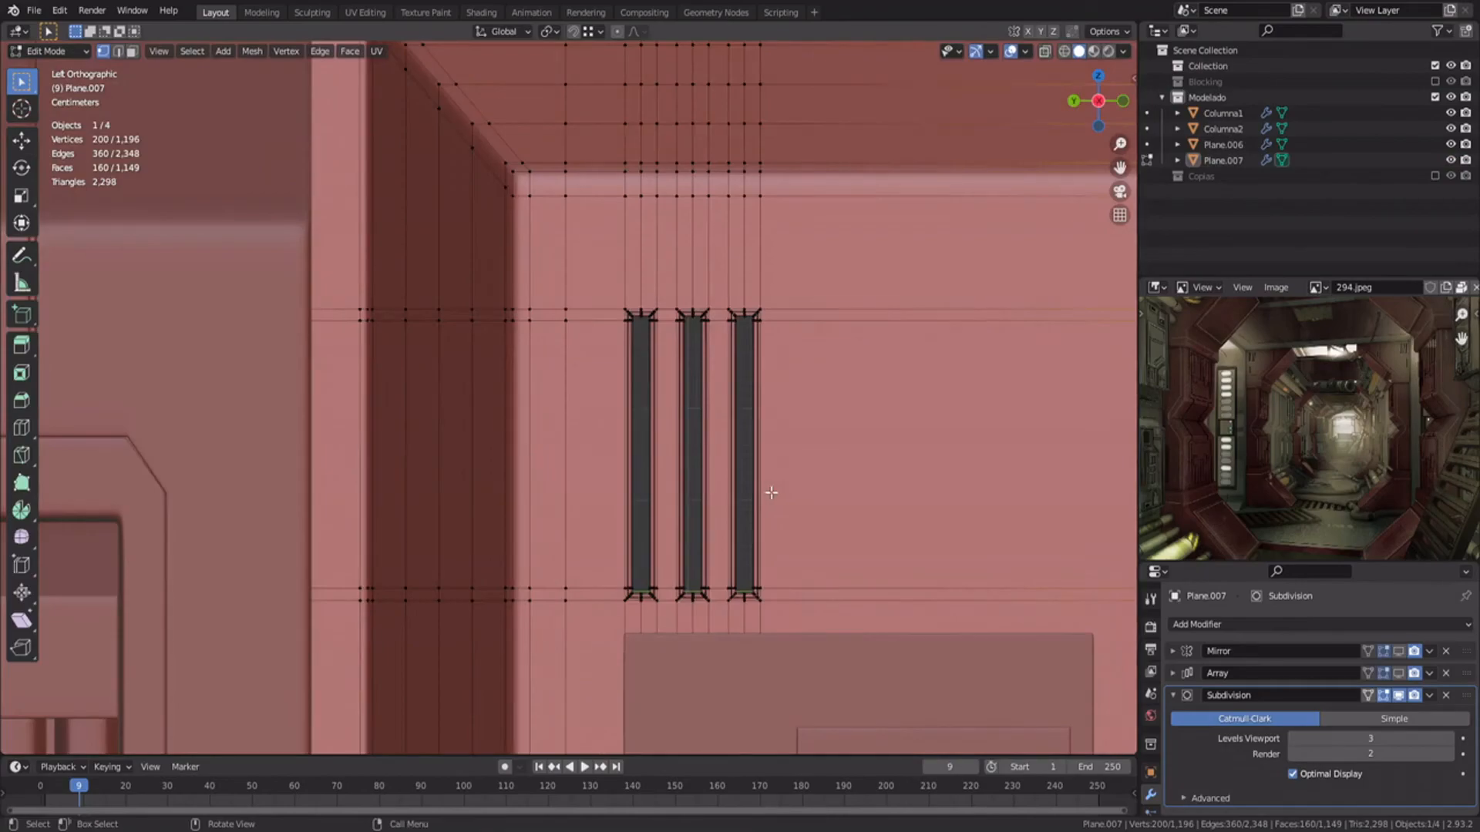
key(3)
scroll(655, 566, up, 3)
scroll(639, 559, down, 3)
shift+middle_drag(648, 540, 683, 397)
key(2)
click(565, 242)
shift+click(565, 508)
key(ctrl+x)
Step: Dissolve the remaining inner horizontal loops toward the wall's side and knife a bracket-shaped edge beside the first slot
alt+click(518, 241)
alt+shift+click(517, 508)
key(ctrl+x)
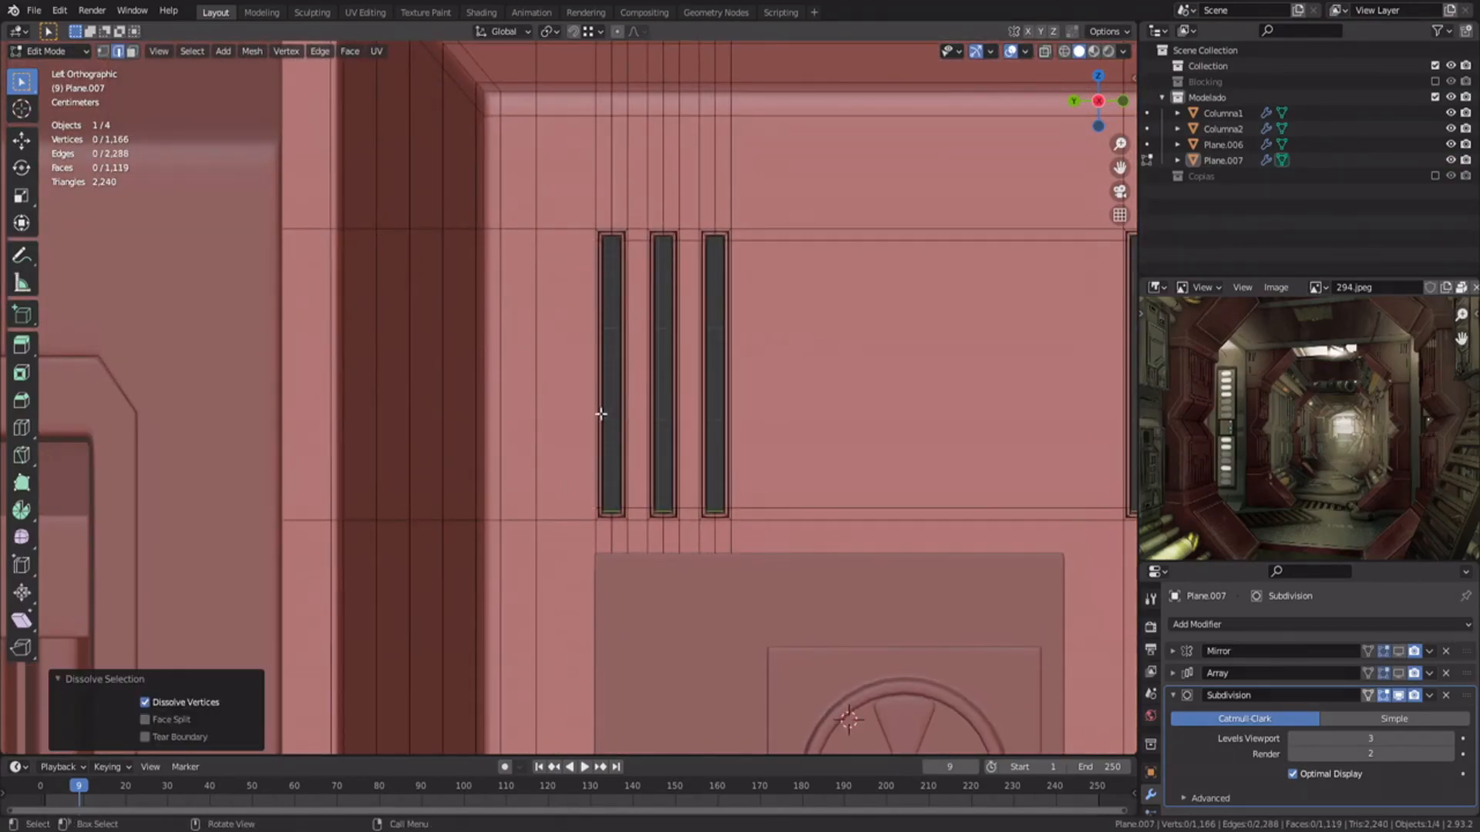
scroll(601, 414, up, 2)
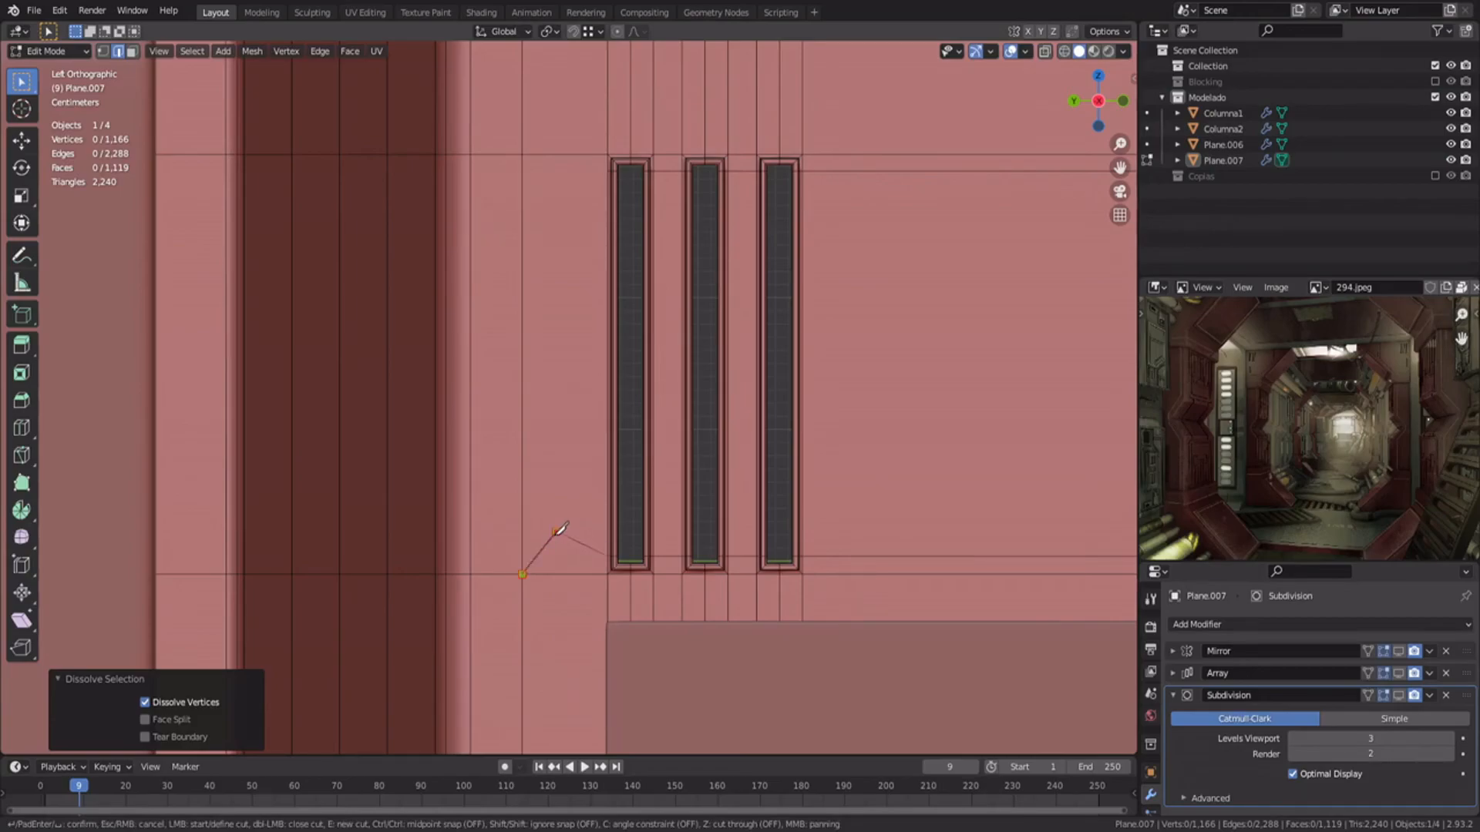
key(Return)
Step: Dissolve the inner horizontal edges around the fourth slot and knife a matching bracket-shaped edge on its outer side
shift+middle_drag(909, 283, 495, 324)
shift+click(679, 213)
key(ctrl+x)
shift+middle_drag(698, 213, 475, 219)
click(823, 228)
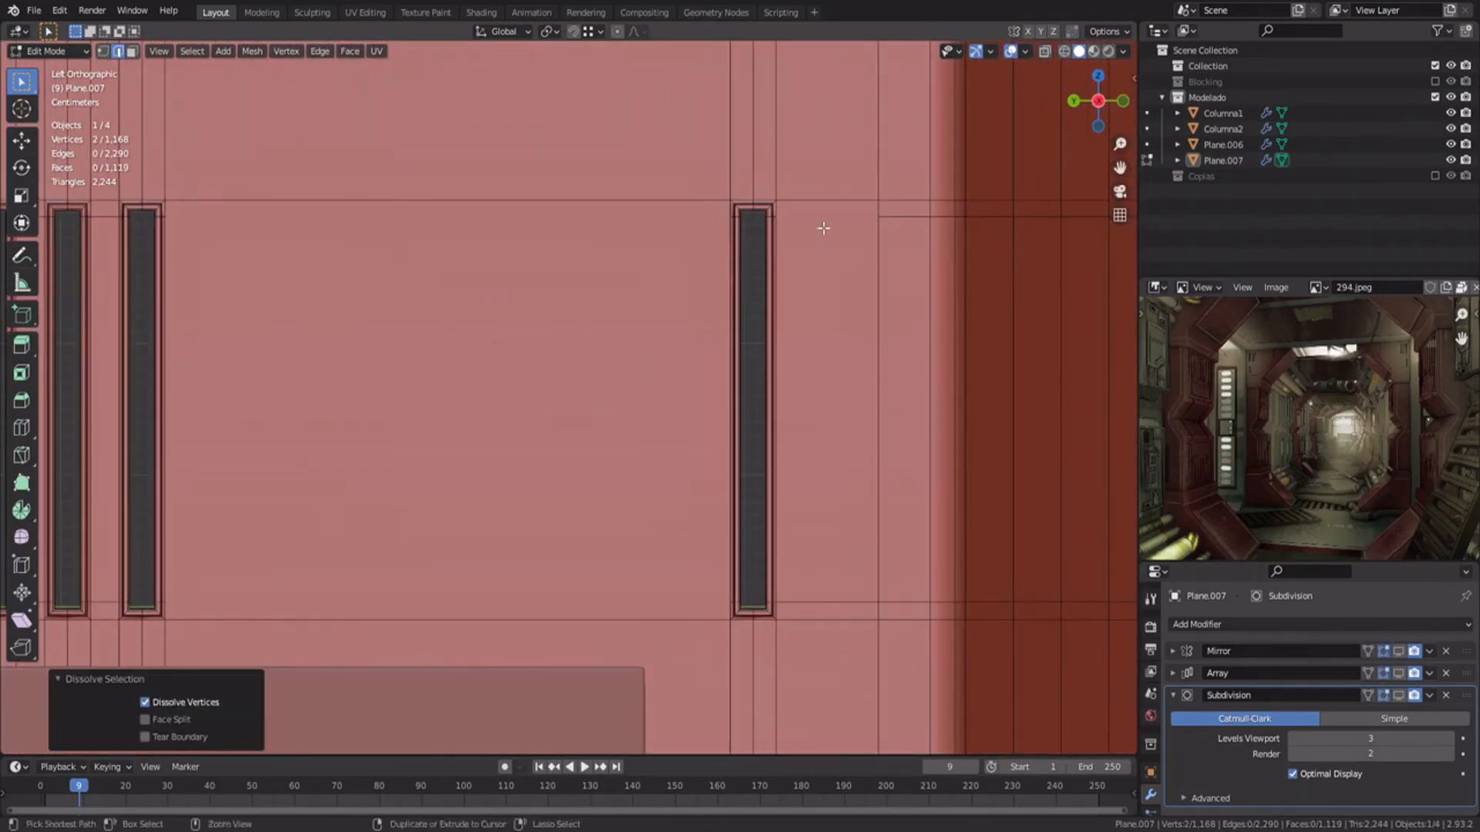
key(ctrl+x)
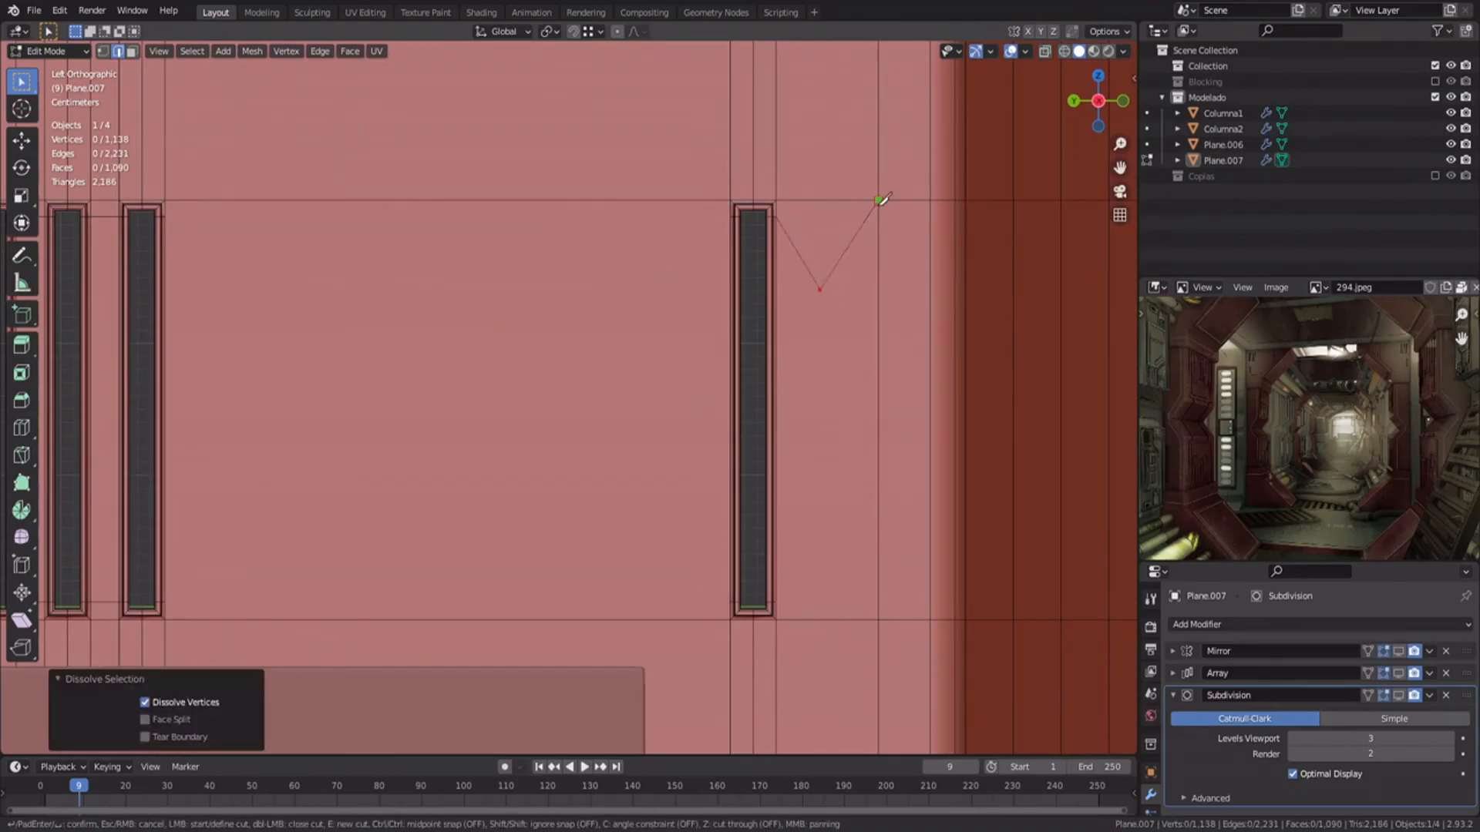
key(Return)
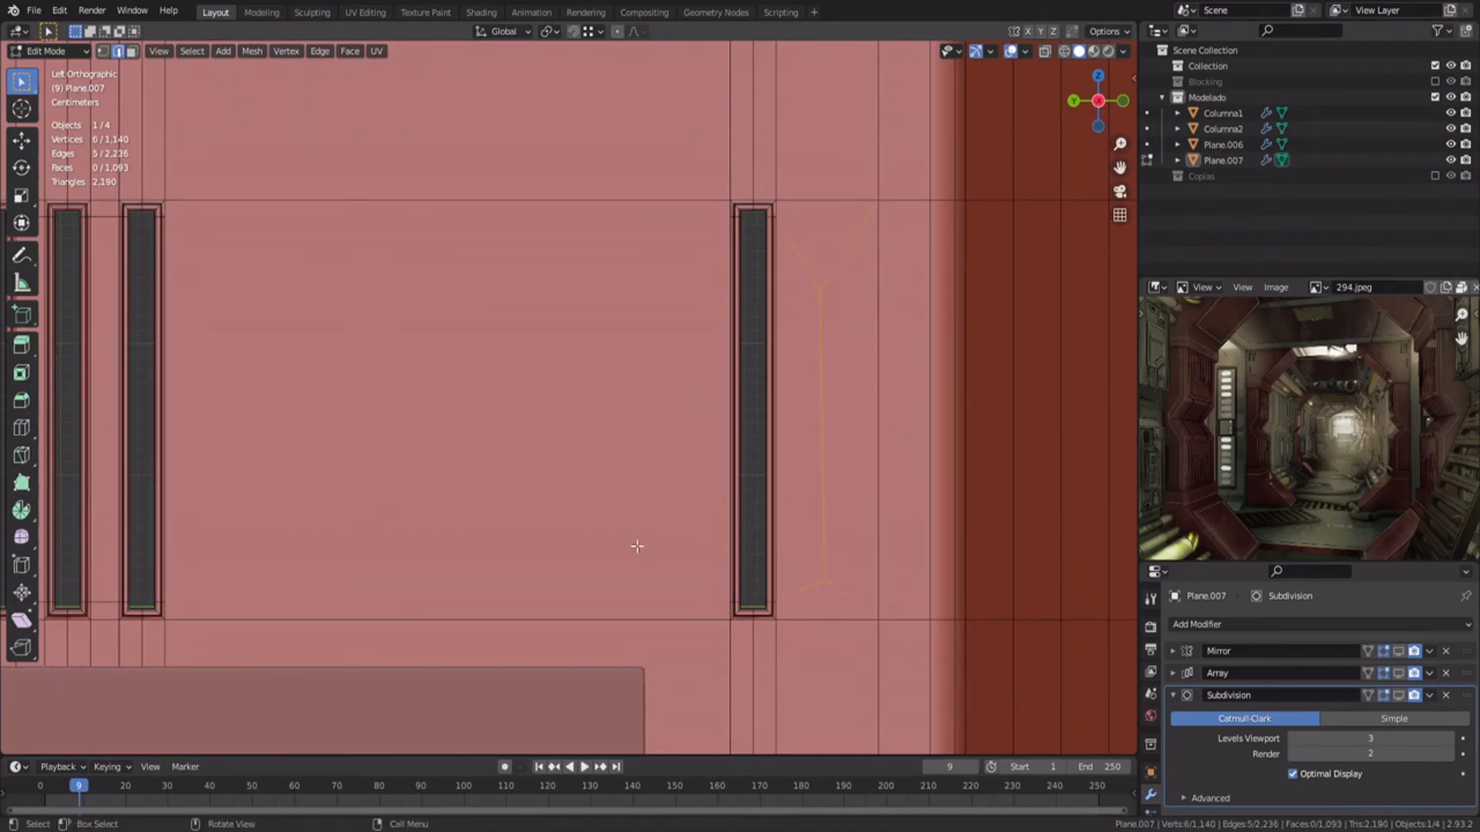
Step: Reconnect the facing upper and lower corner vertices of the third and fourth slots with horizontal edges
shift+middle_drag(274, 601, 344, 591)
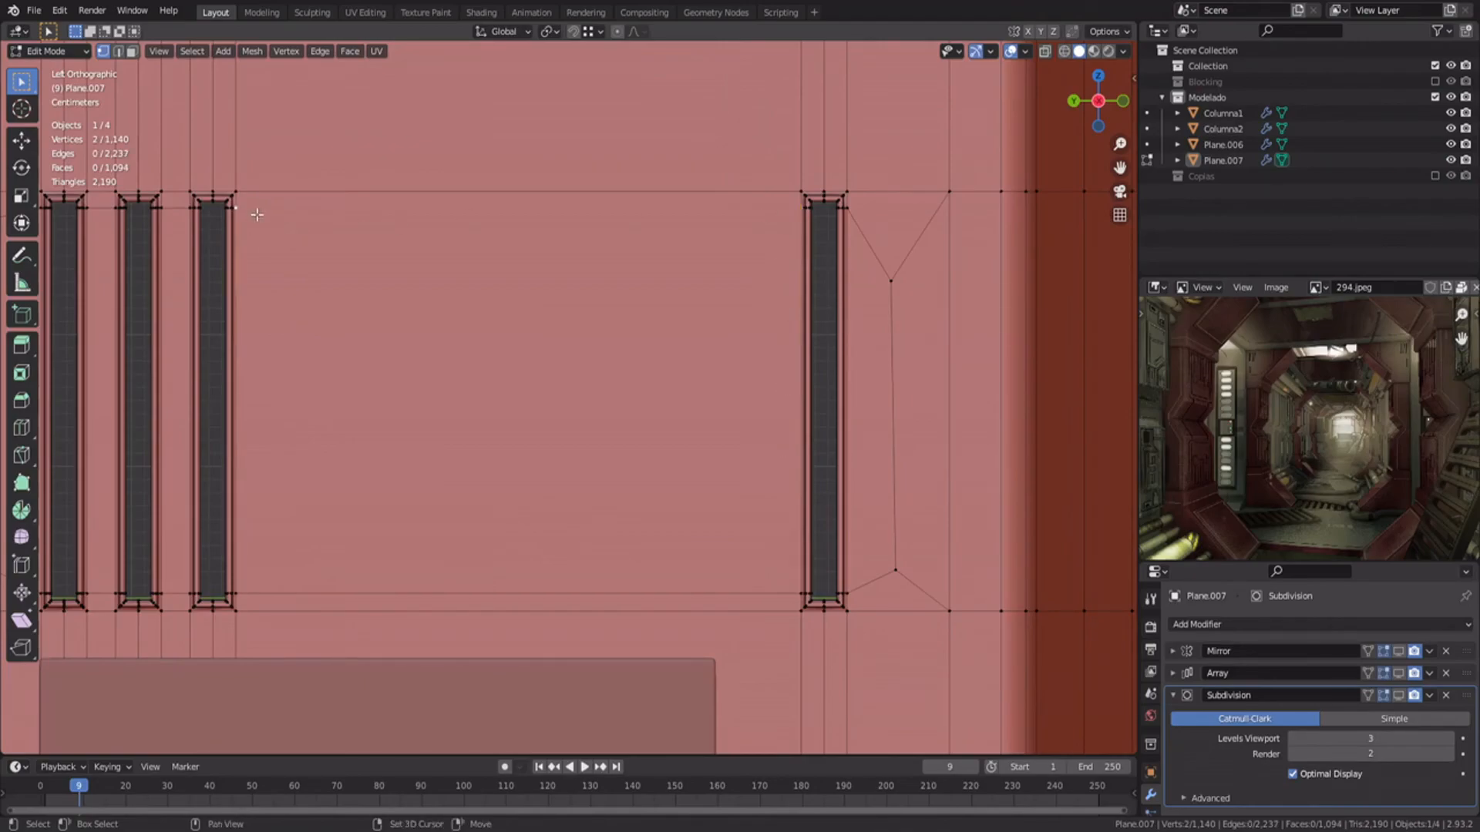
key(j)
key(Tab)
click(1398, 696)
key(Tab)
key(3)
click(548, 327)
click(555, 151)
scroll(606, 363, down, 4)
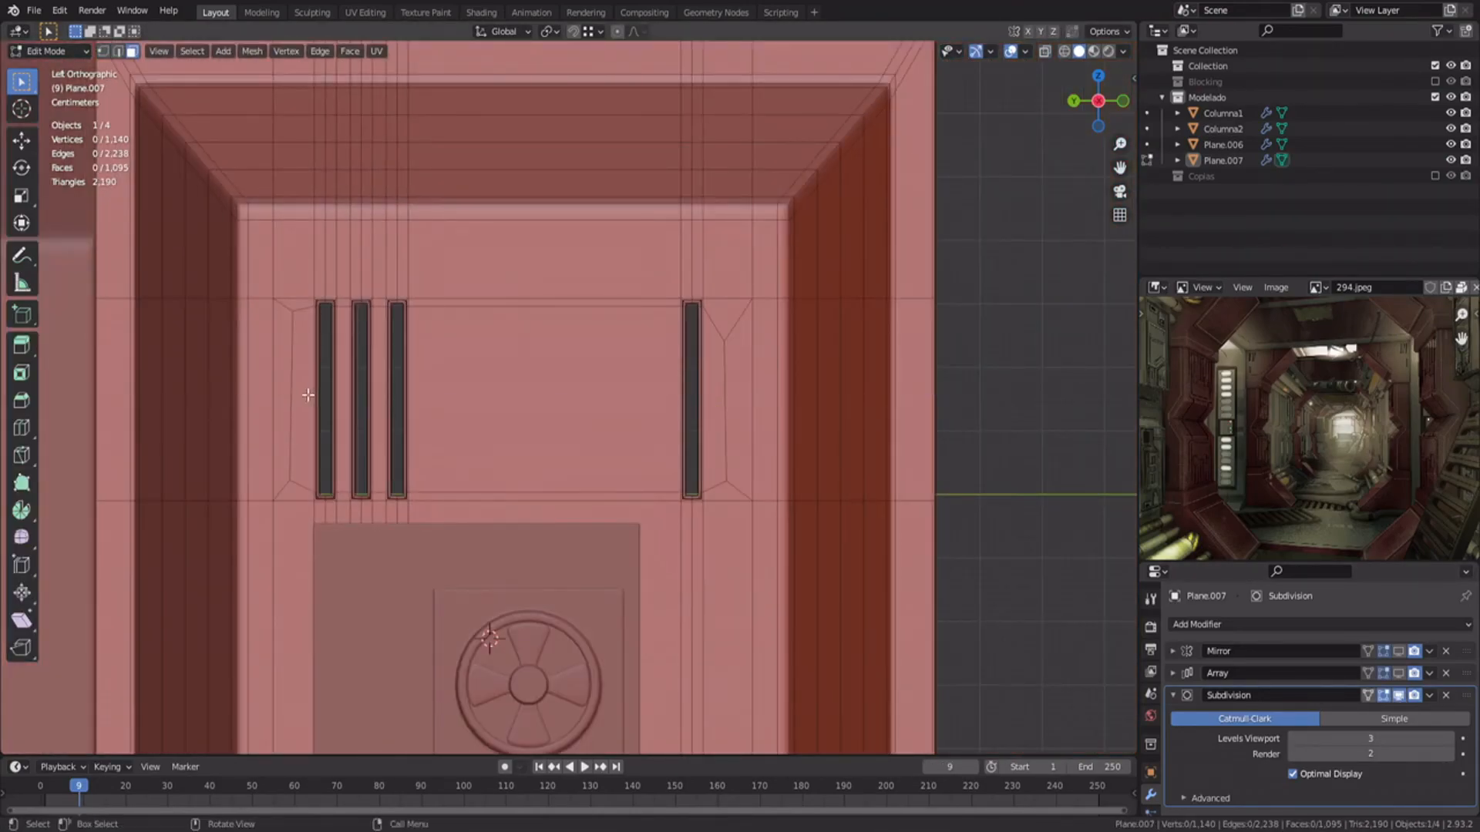
Step: Check the faces around and between the slots, and save the file
click(422, 370)
shift+middle_drag(415, 358, 638, 363)
scroll(634, 362, up, 3)
click(632, 362)
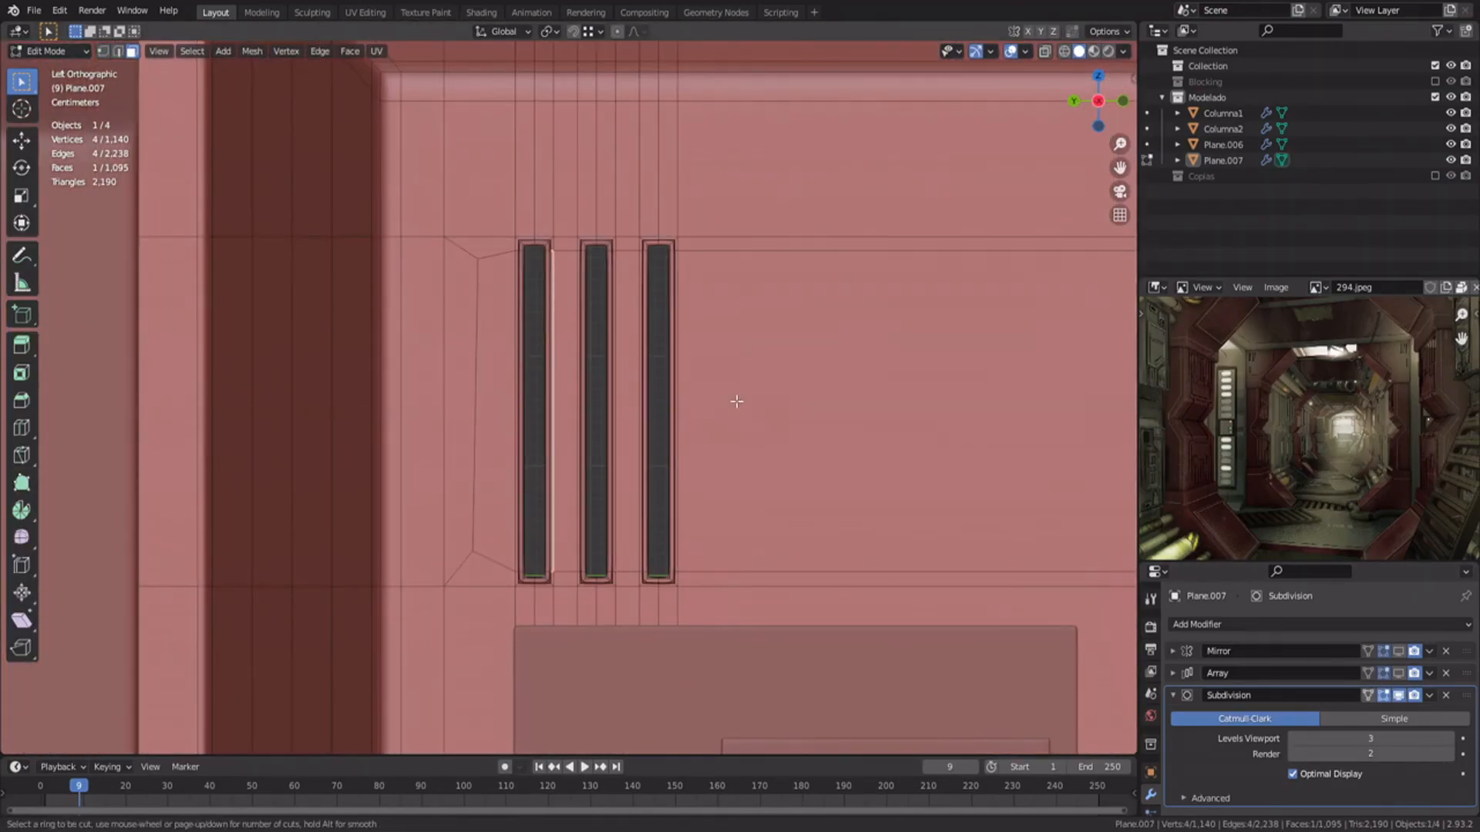
key(Escape)
scroll(736, 401, down, 3)
shift+middle_drag(787, 423, 660, 386)
shift+middle_drag(539, 369, 677, 453)
key(ctrl+s)
Step: Try dissolving the centre vertical edges above the three slots, and undo the dissolve
key(2)
scroll(678, 453, up, 7)
shift+middle_drag(617, 303, 567, 450)
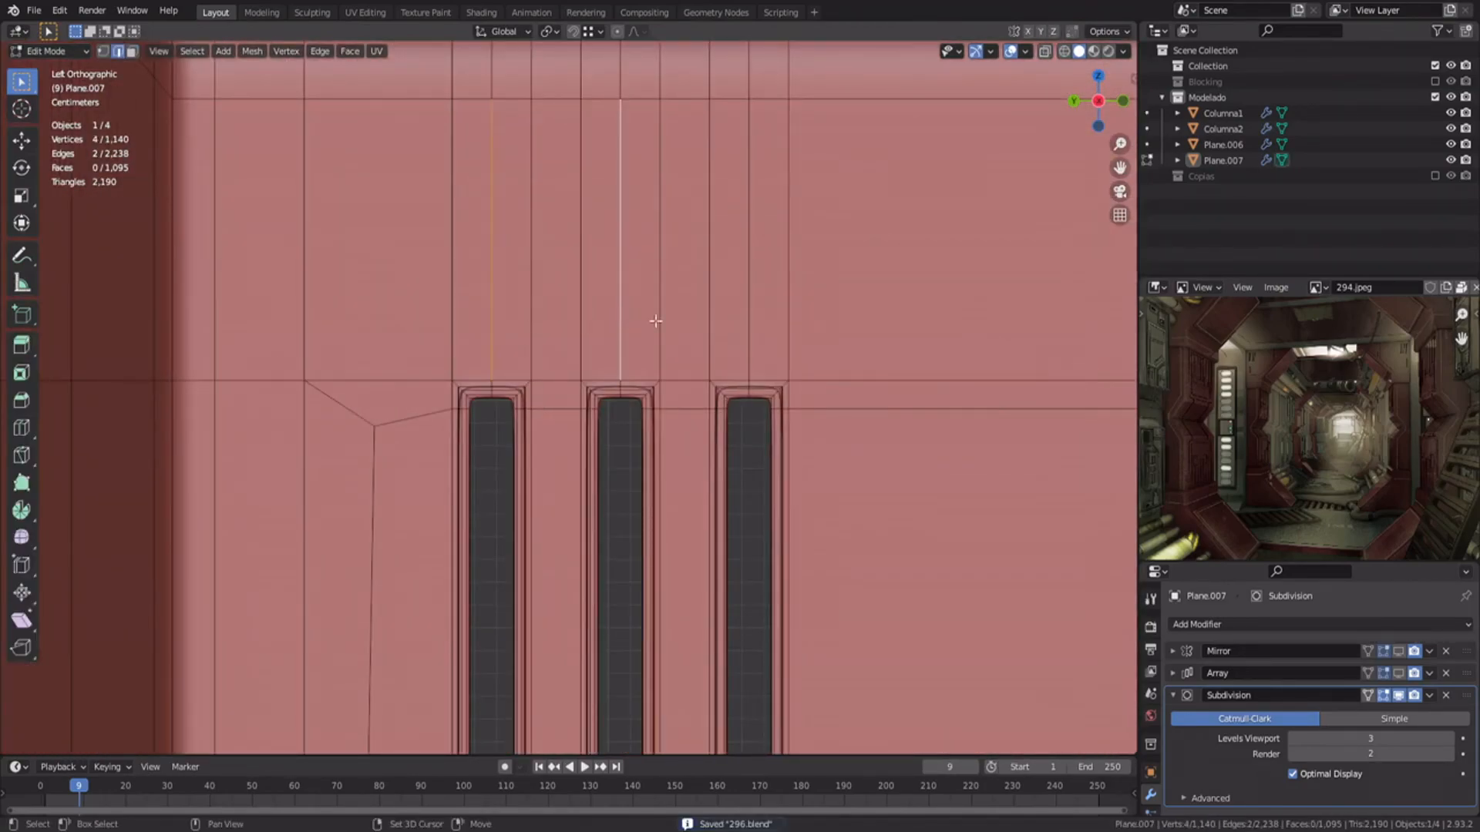
shift+click(749, 319)
shift+middle_drag(592, 313, 579, 417)
key(ctrl+x)
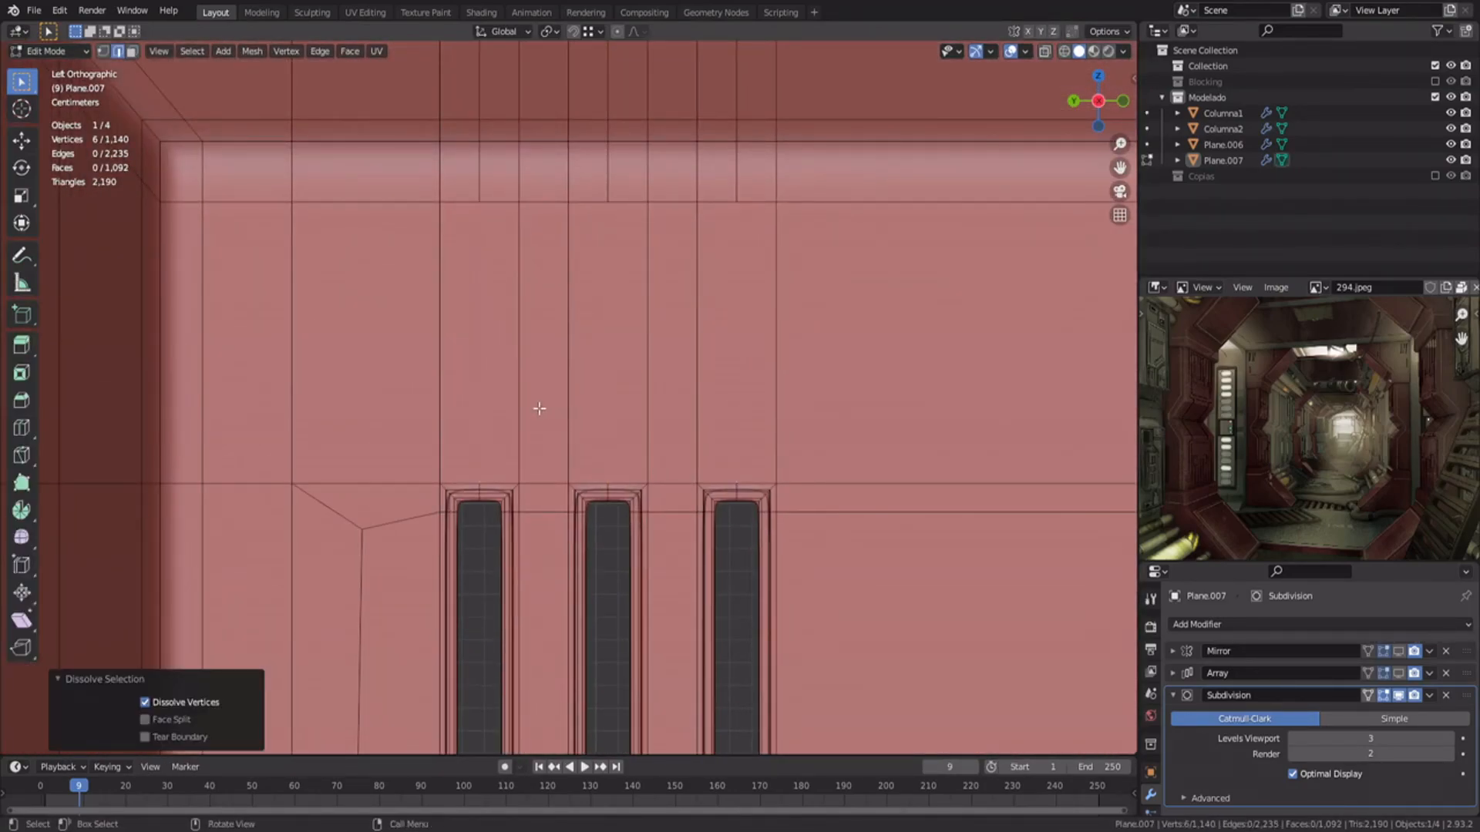
key(ctrl+z)
key(alt+a)
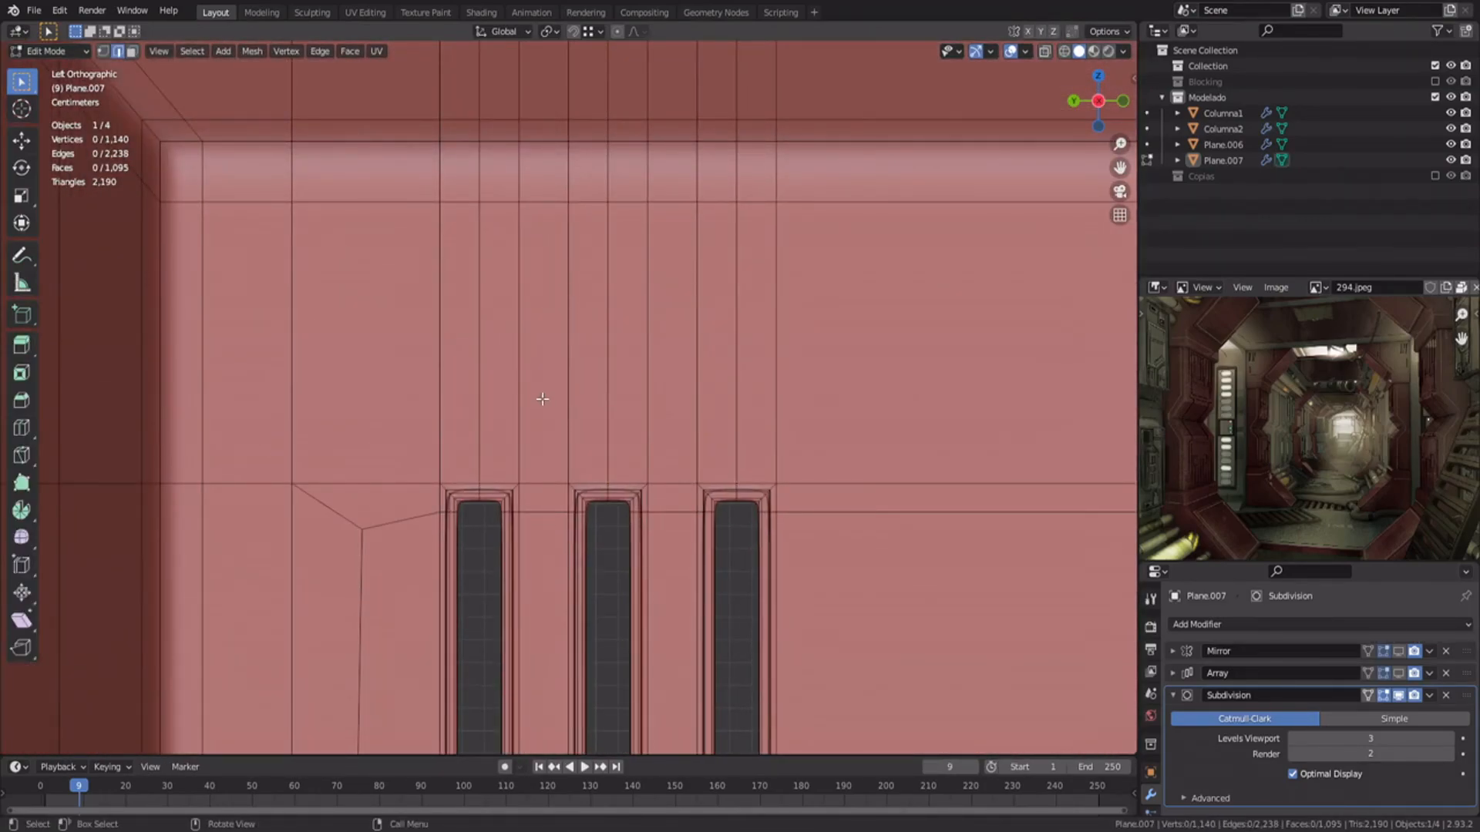
Step: Add a centred horizontal loop above the slots and merge the outer vertices above each of the three slots into the middle one
key(ctrl+r)
click(443, 352)
right_click(443, 352)
key(1)
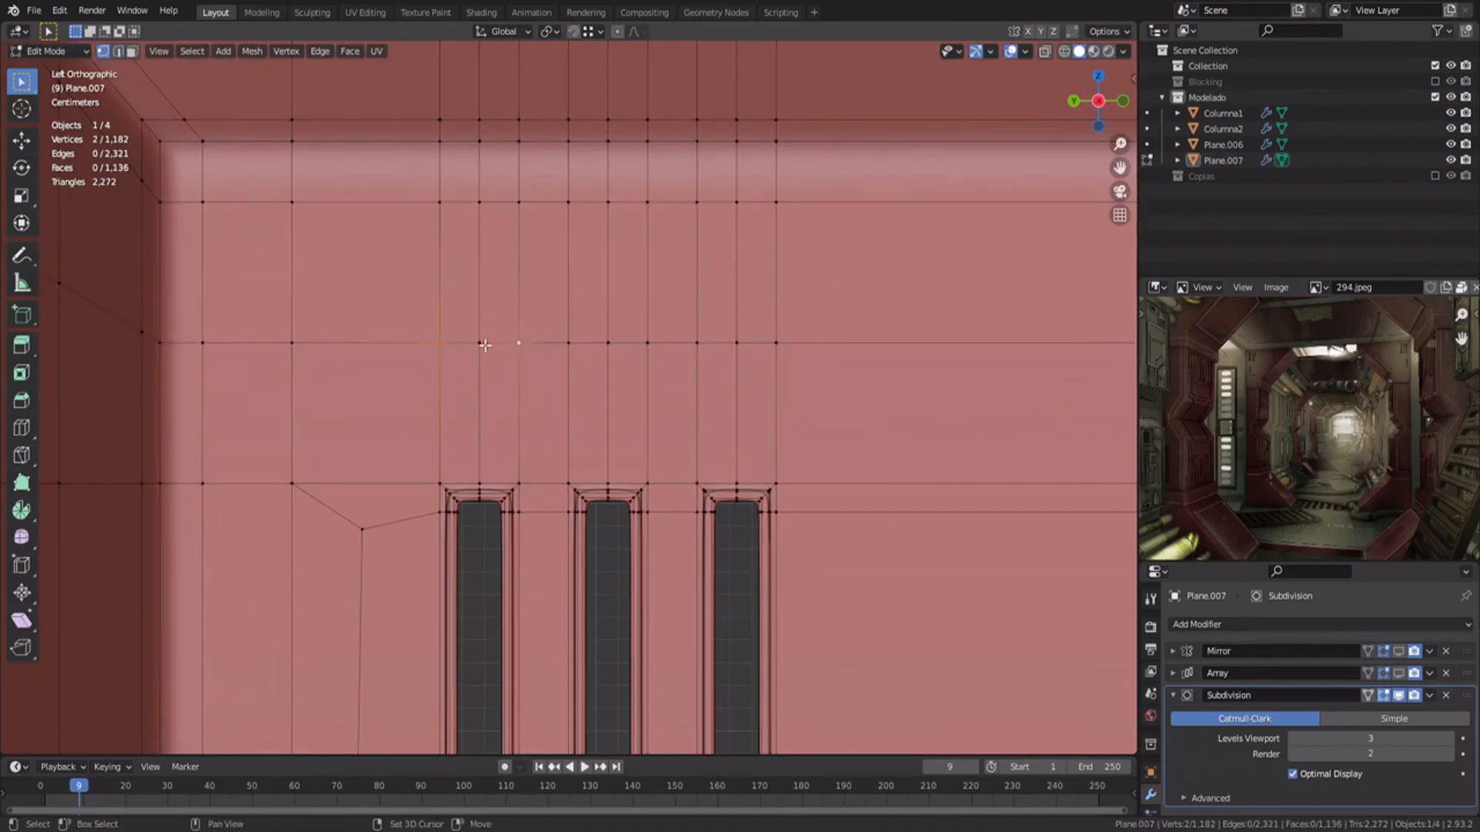
shift+click(480, 343)
right_click(453, 378)
mouse_move(453, 379)
click(543, 416)
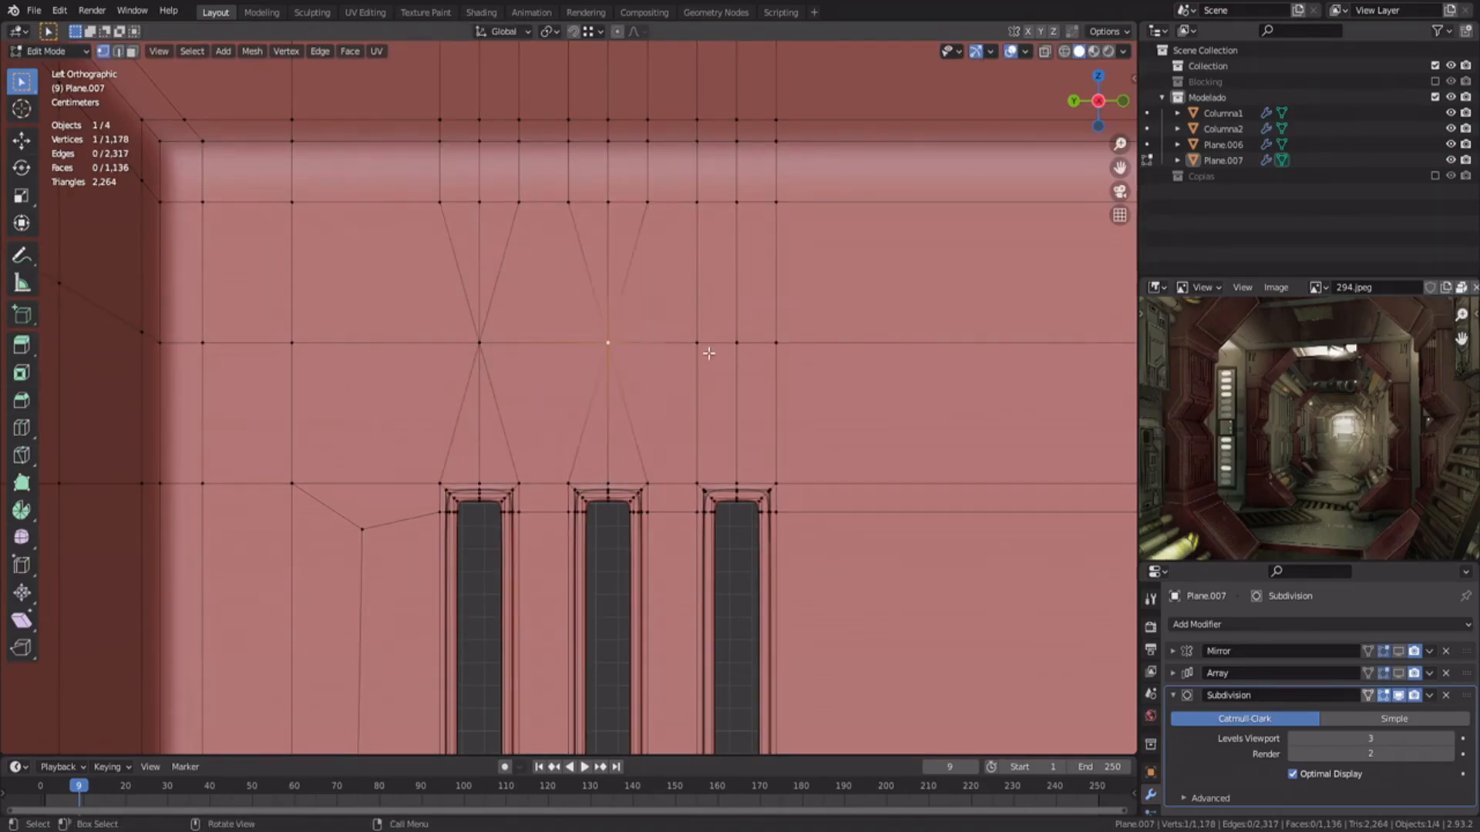
Step: Dissolve the short centre edges above the three slots and the outer vertical loops rising from the merged points
key(ctrl+x)
click(607, 421)
key(ctrl+x)
click(479, 423)
key(ctrl+x)
alt+click(463, 282)
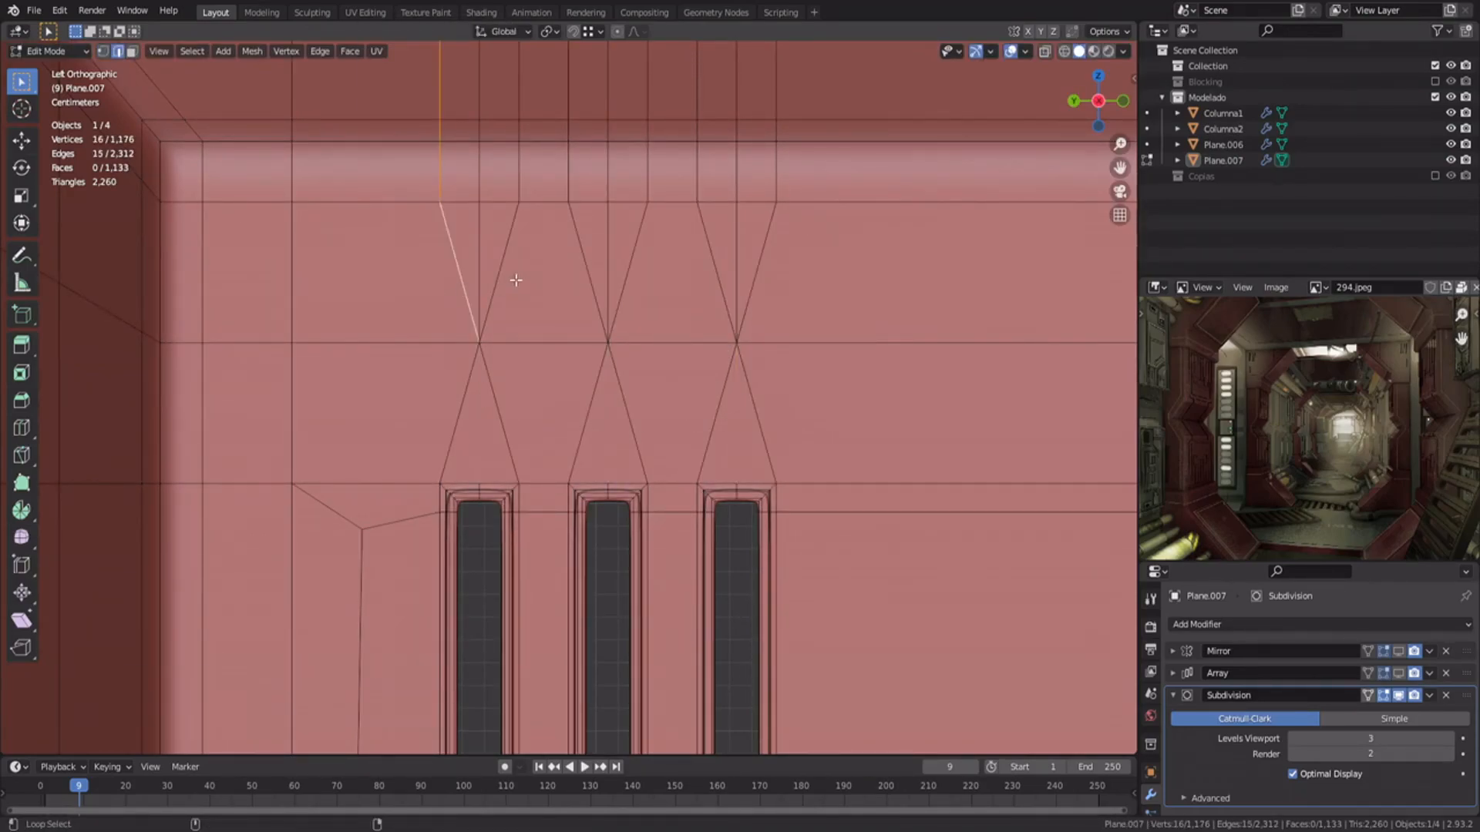
alt+shift+click(768, 254)
key(ctrl+x)
Step: Merge the three loop vertices above the fourth slot at the last one, and dissolve its short centre edge and outer vertical loops
shift+middle_drag(963, 308, 33, 378)
right_click(512, 408)
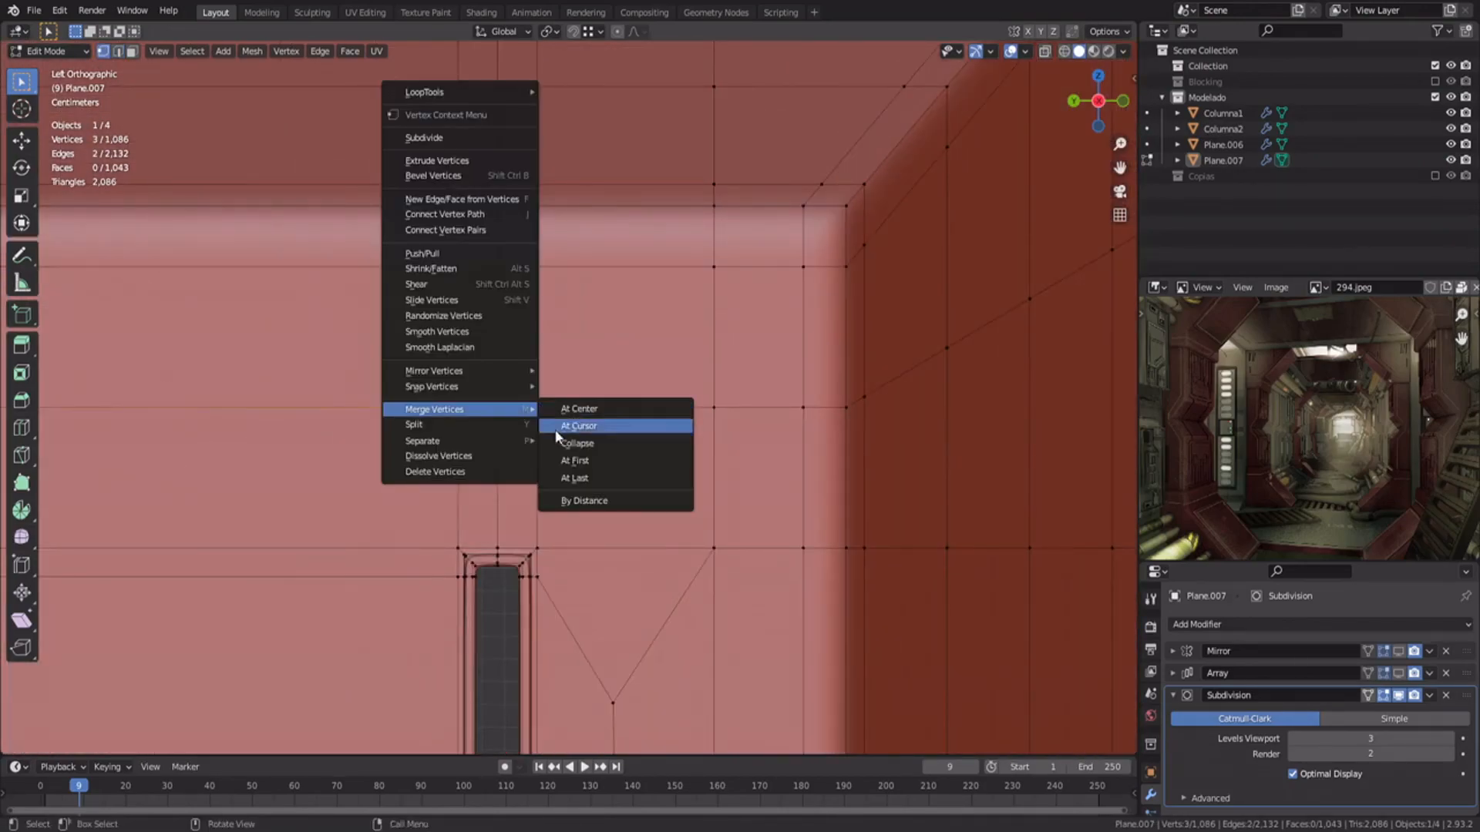
click(557, 476)
click(498, 468)
key(ctrl+x)
alt+click(479, 352)
alt+shift+click(516, 344)
key(ctrl+x)
Step: Add a horizontal loop just below the slots, sliding it close to their lower edge
scroll(470, 539, down, 6)
shift+middle_drag(309, 617, 632, 370)
key(1)
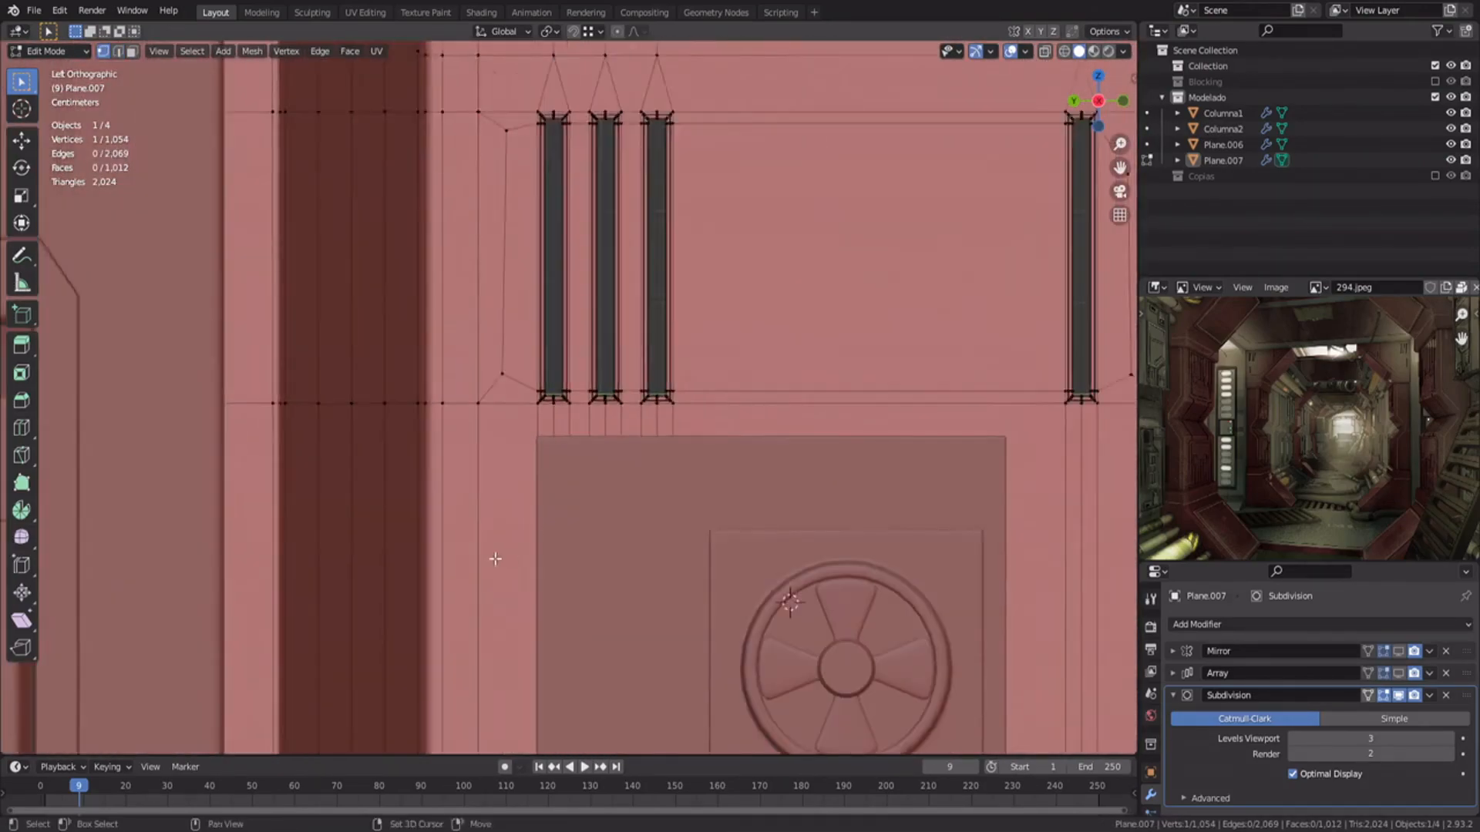
key(ctrl+r)
click(495, 393)
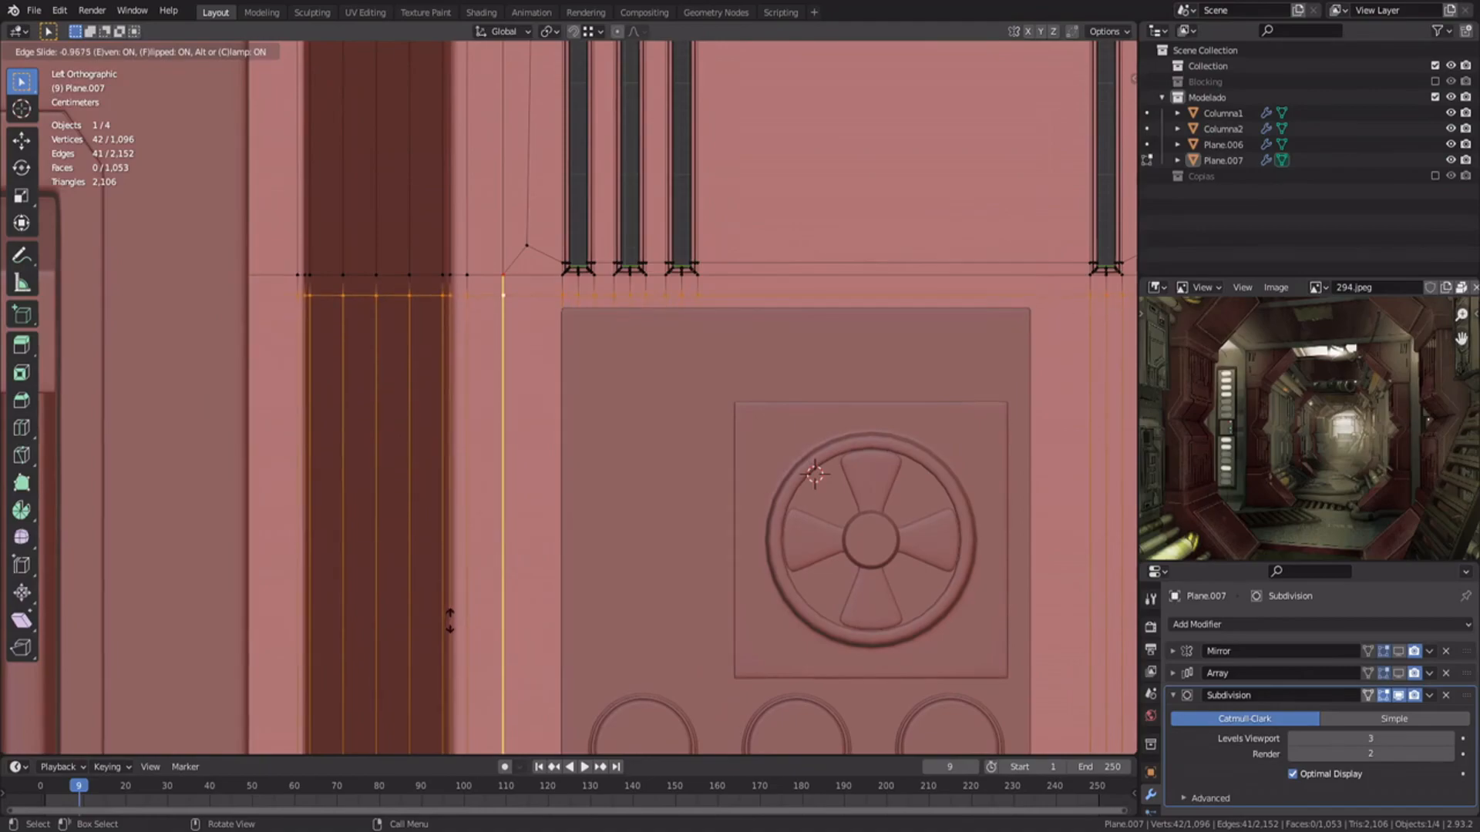
click(452, 628)
Step: Merge the outer loop vertices below each of the three slots into the middle one
scroll(614, 273, up, 7)
drag(575, 431, 401, 339)
right_click(467, 370)
click(513, 429)
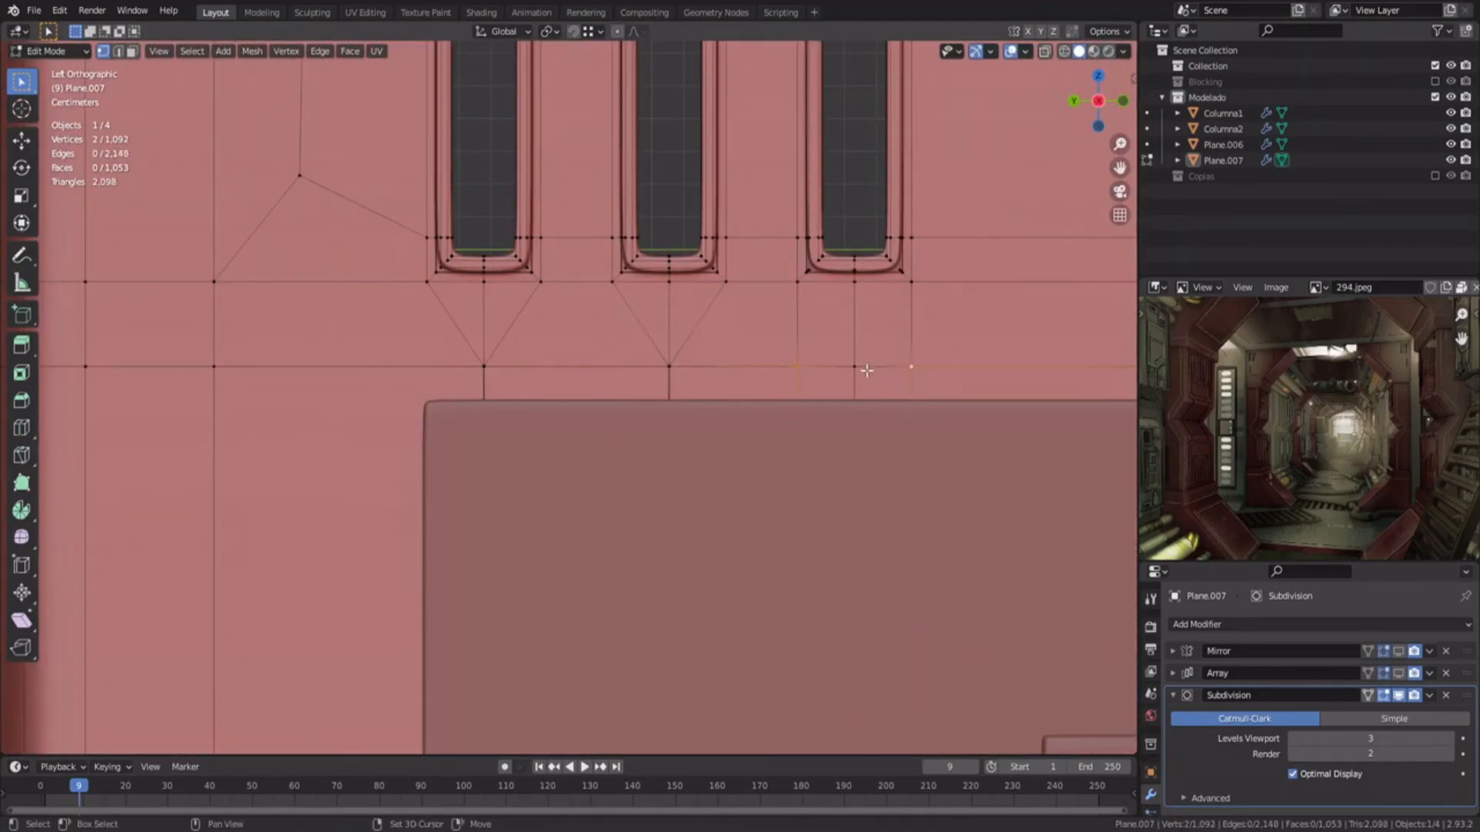
shift+click(863, 370)
right_click(860, 370)
click(906, 428)
Step: Merge the loop vertices below the fourth slot into the middle one and dissolve the outer vertical loops beneath it
scroll(907, 385, down, 3)
shift+middle_drag(1079, 397, 462, 420)
right_click(698, 396)
key(2)
alt+click(691, 430)
key(ctrl+x)
alt+click(712, 432)
key(ctrl+x)
shift+middle_drag(155, 404, 1041, 449)
Step: Dissolve the short centre edges under the three slots and, in wireframe, the surplus vertical loops running down behind the control panel
click(456, 421)
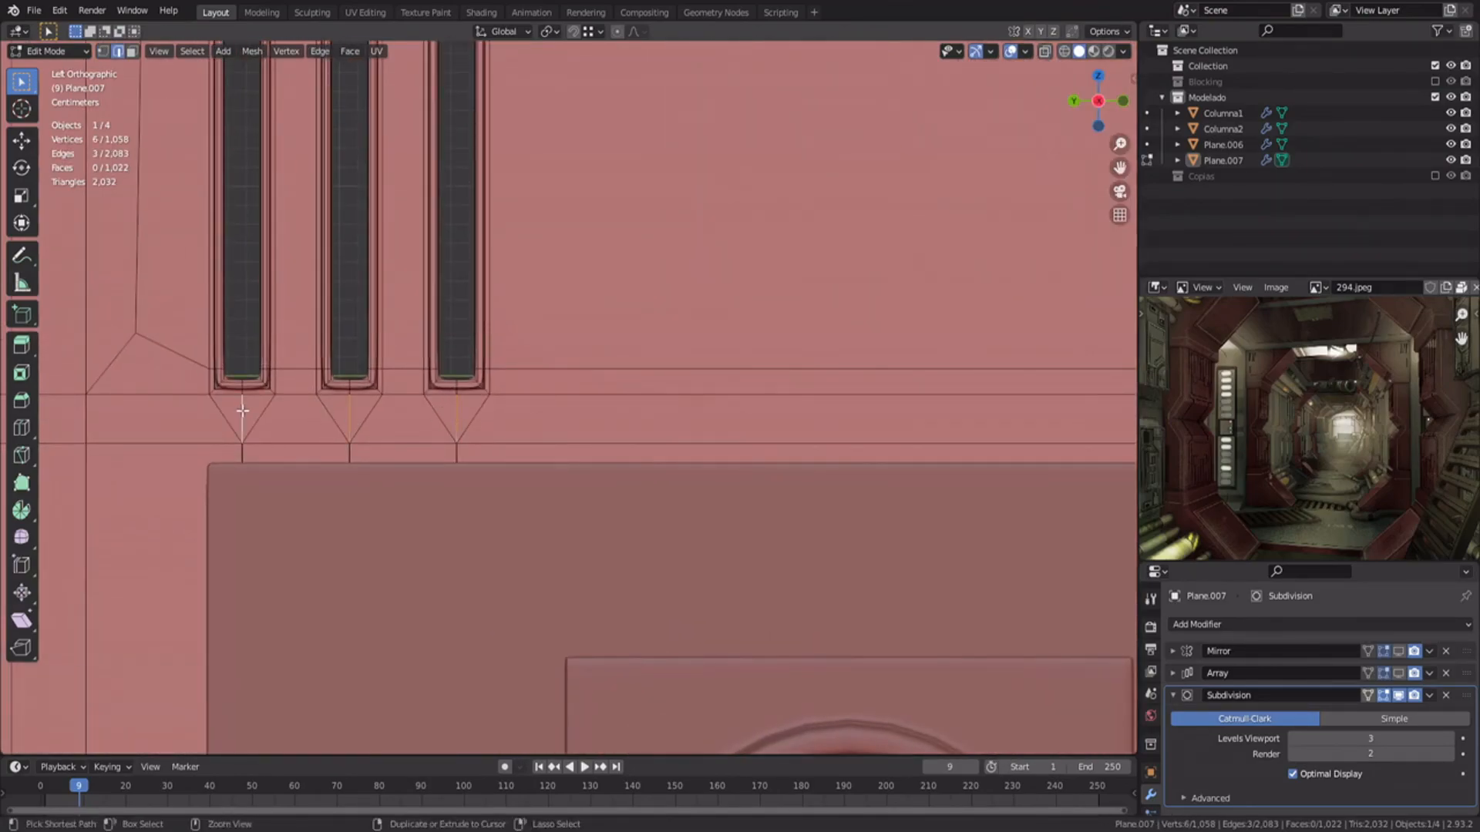
key(ctrl+x)
key(shift+z)
shift+middle_drag(244, 425, 393, 358)
alt+click(396, 487)
alt+shift+click(506, 505)
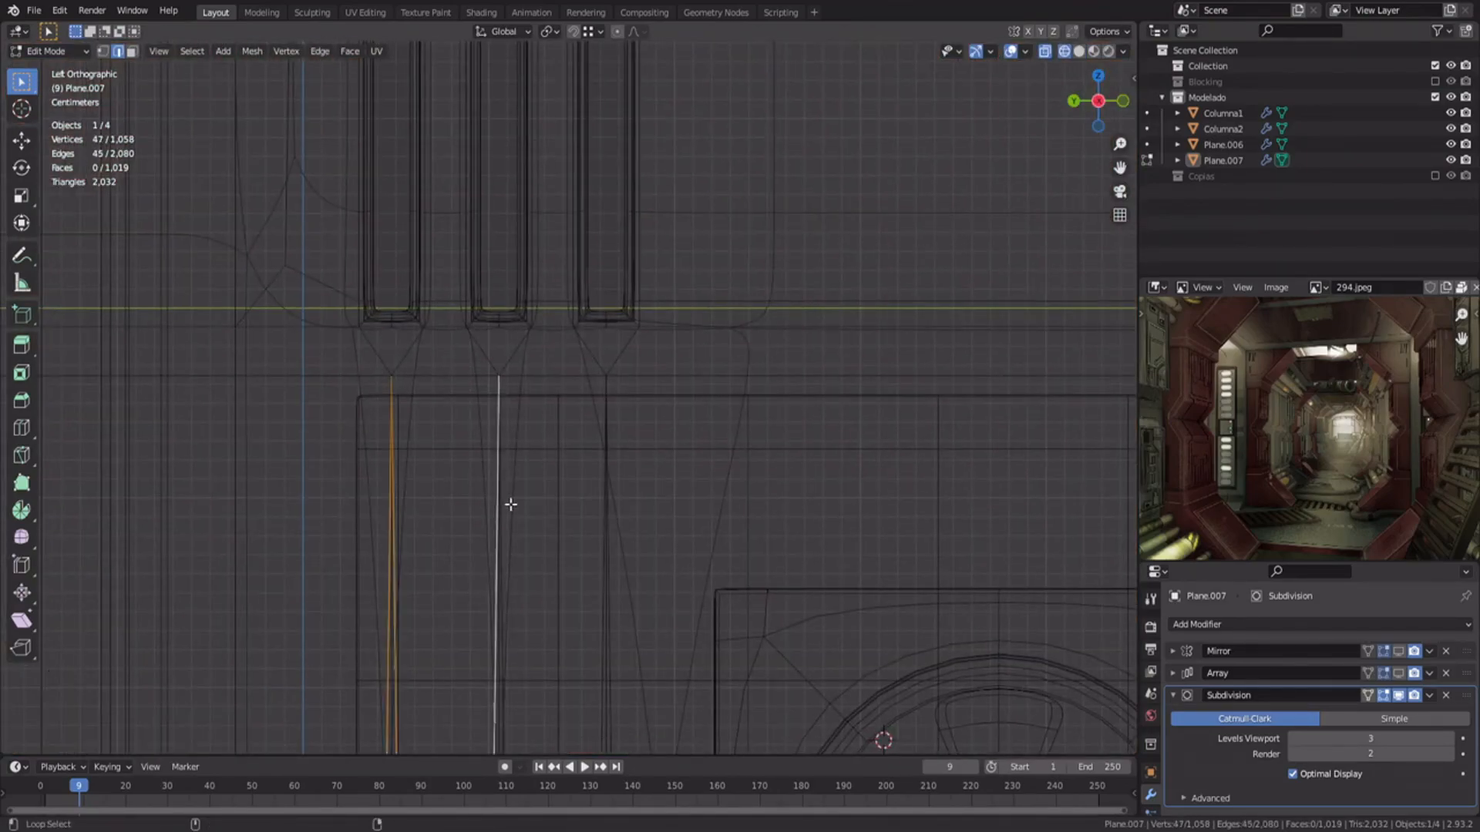
key(ctrl+x)
key(shift+z)
Step: Save the file and inspect the four-slot wall beside the column in object mode from a perspective view
scroll(615, 494, down, 10)
key(Tab)
key(ctrl+s)
key(Tab)
key(ctrl+r)
key(Tab)
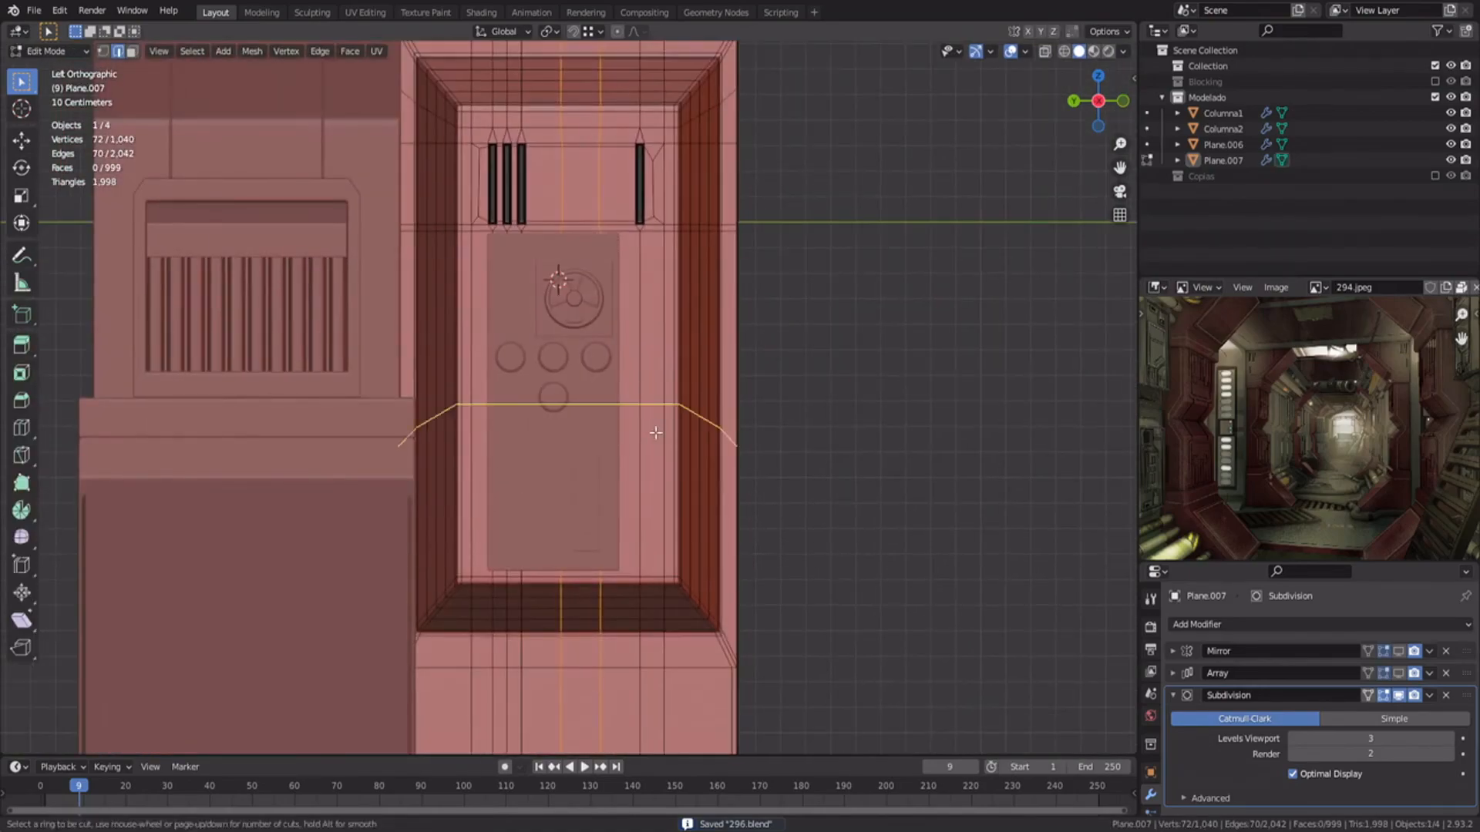
key(Tab)
middle_drag(592, 419, 420, 419)
scroll(477, 416, down, 3)
key(Tab)
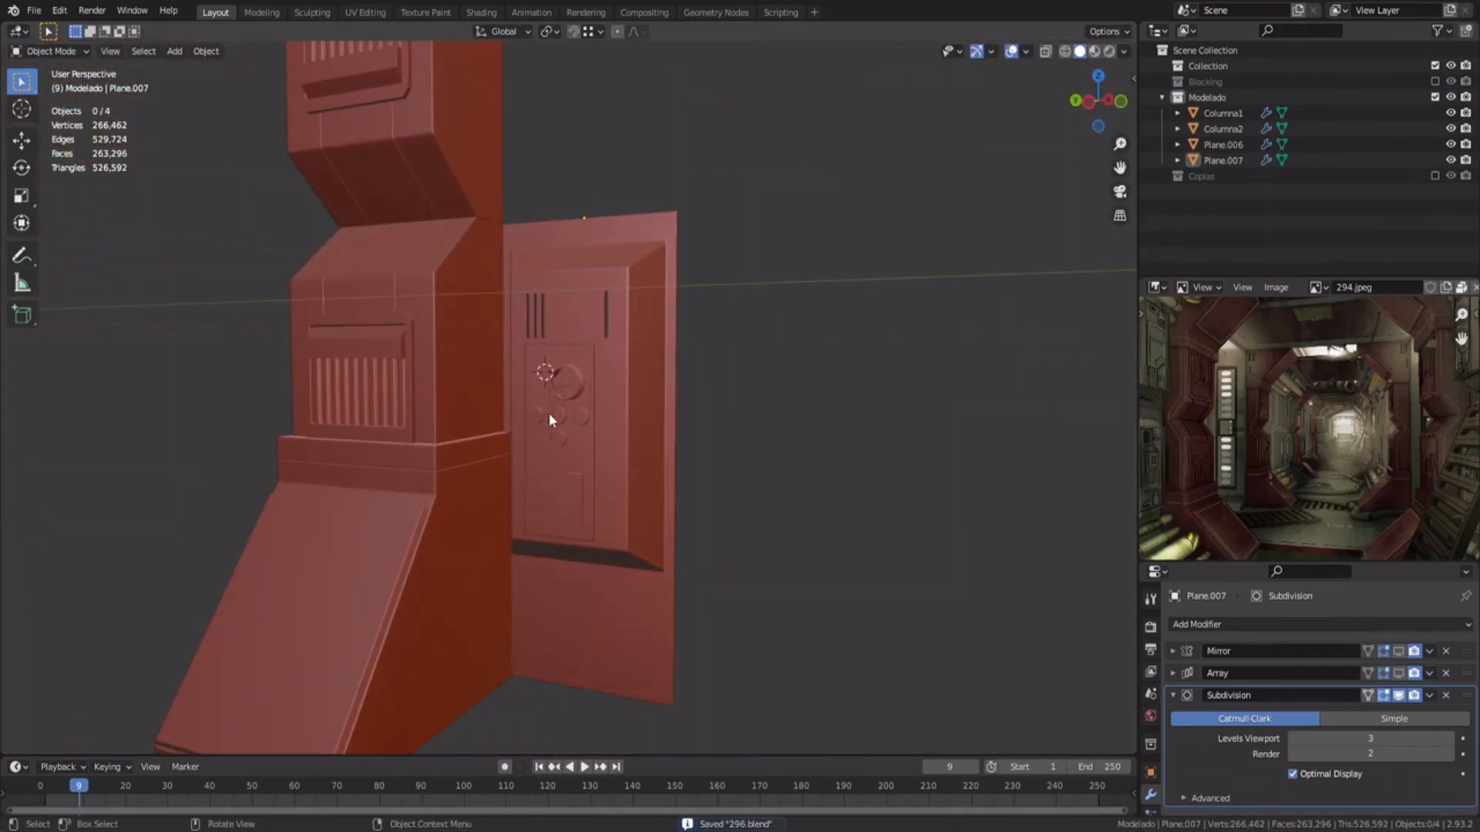
Step: Join the control panel object into the wall object as one mesh, check it briefly in edit mode and deselect it
scroll(548, 414, up, 3)
click(555, 414)
shift+click(643, 410)
key(ctrl+j)
key(Tab)
key(Tab)
scroll(640, 424, down, 3)
click(832, 462)
Step: Turn on viewport display for the wall's Array and Mirror modifiers, expand the Mirror settings and inspect the repeated panels beside the column
middle_drag(639, 424, 677, 560)
click(1398, 674)
click(1398, 652)
click(1173, 652)
scroll(676, 559, down, 2)
scroll(615, 504, up, 5)
scroll(615, 505, down, 4)
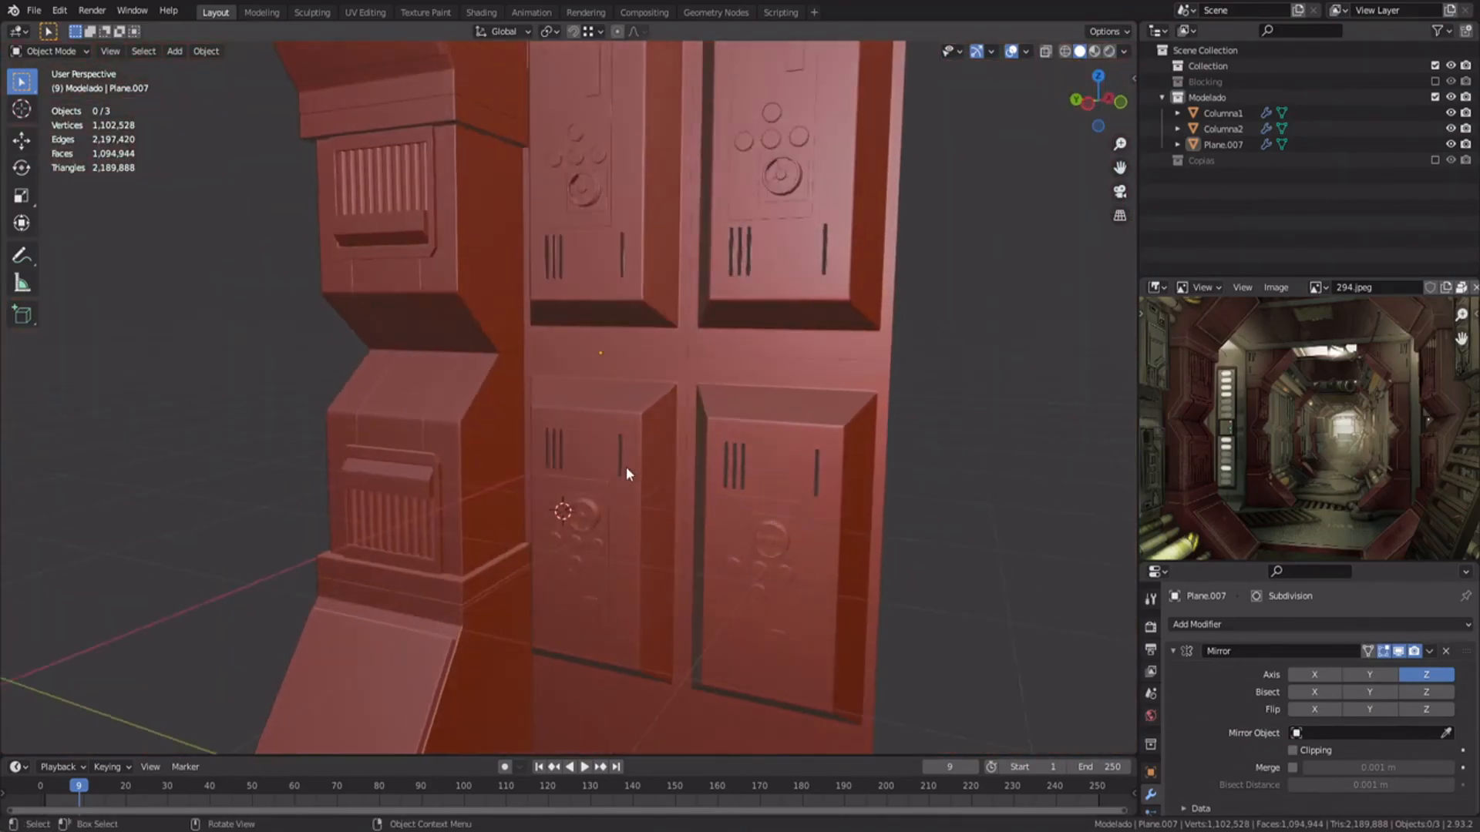